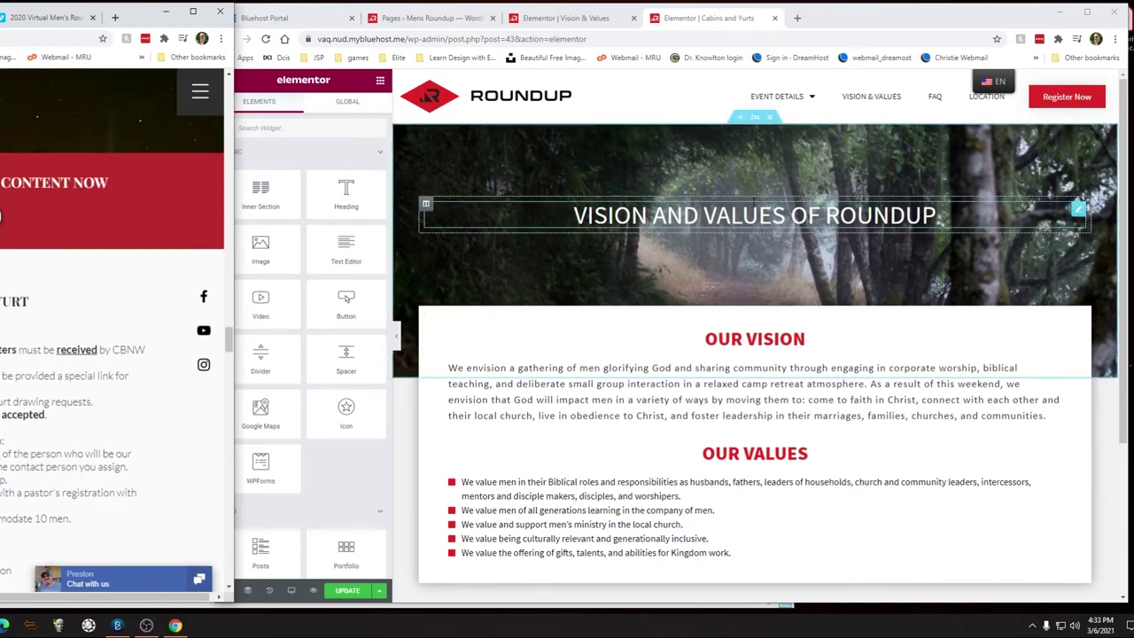
# Step: Change the hero banner's title to "Cabins and yurts"
pyautogui.click(937, 215)
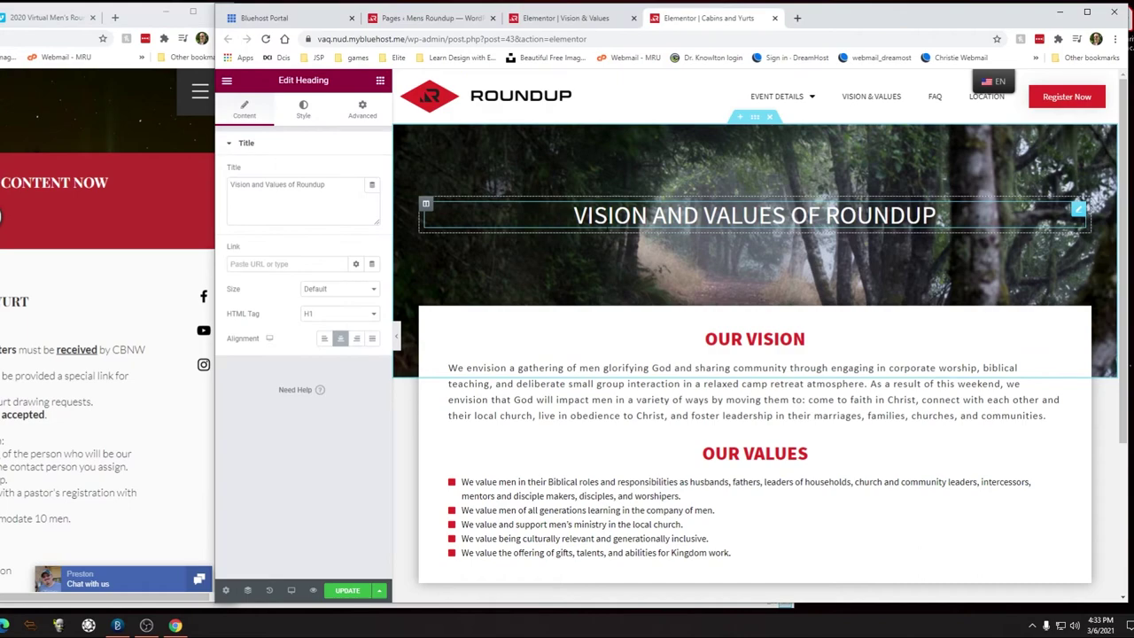
pyautogui.moveTo(325, 184); pyautogui.dragTo(169, 179)
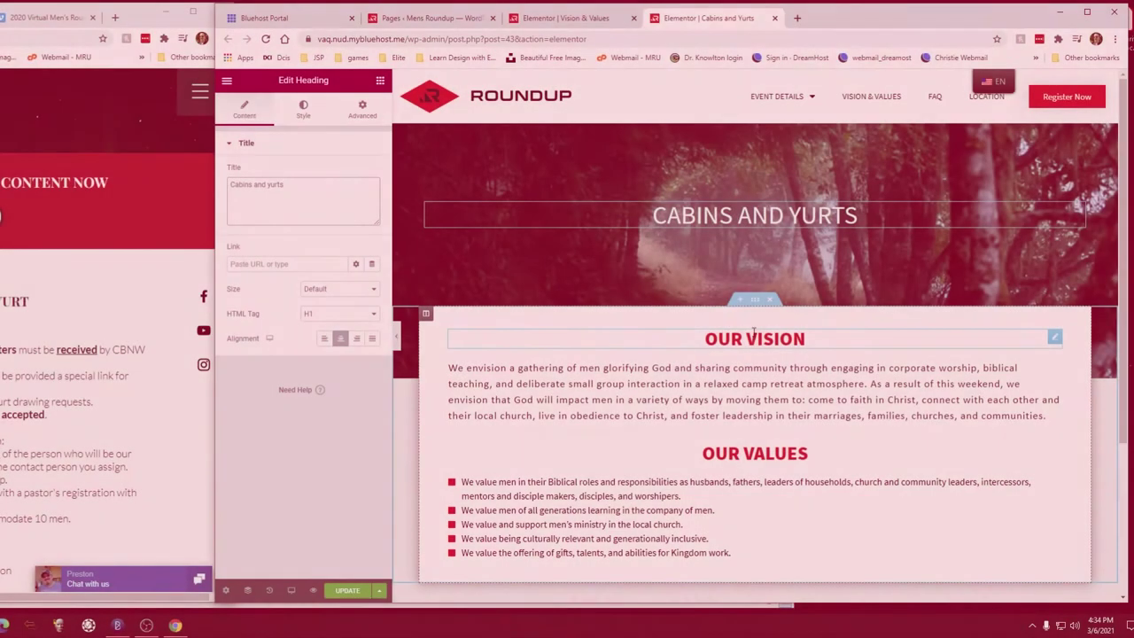
# Step: Replace the "Our Vision" heading text with "reserving a cabin or yurt"
pyautogui.click(755, 339)
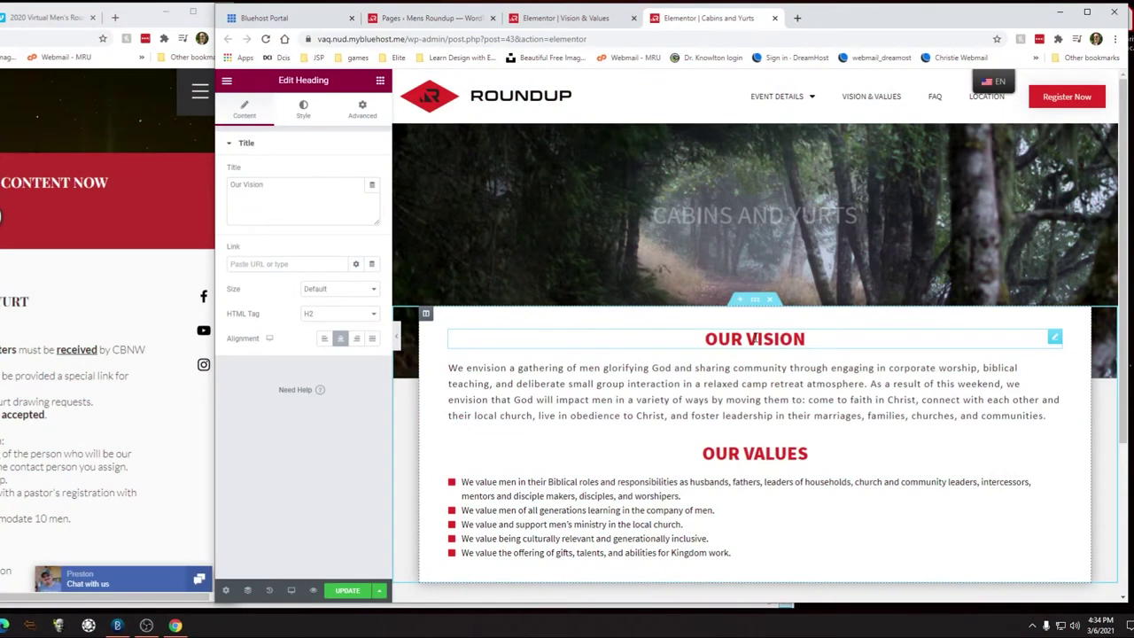
pyautogui.tripleClick(755, 339)
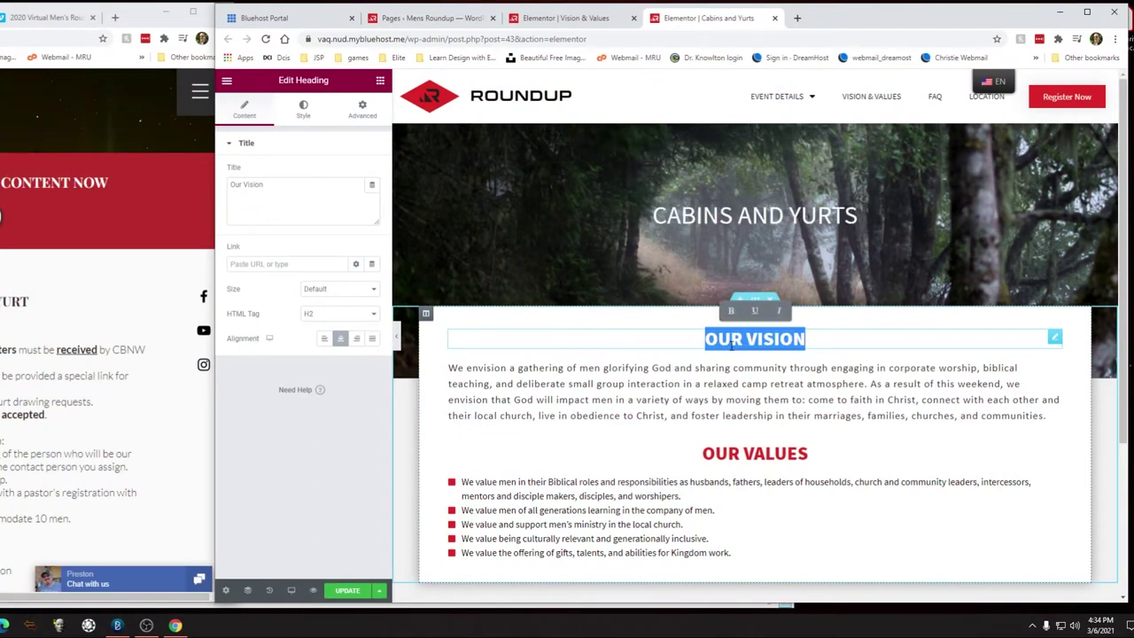
pyautogui.write('reserv')
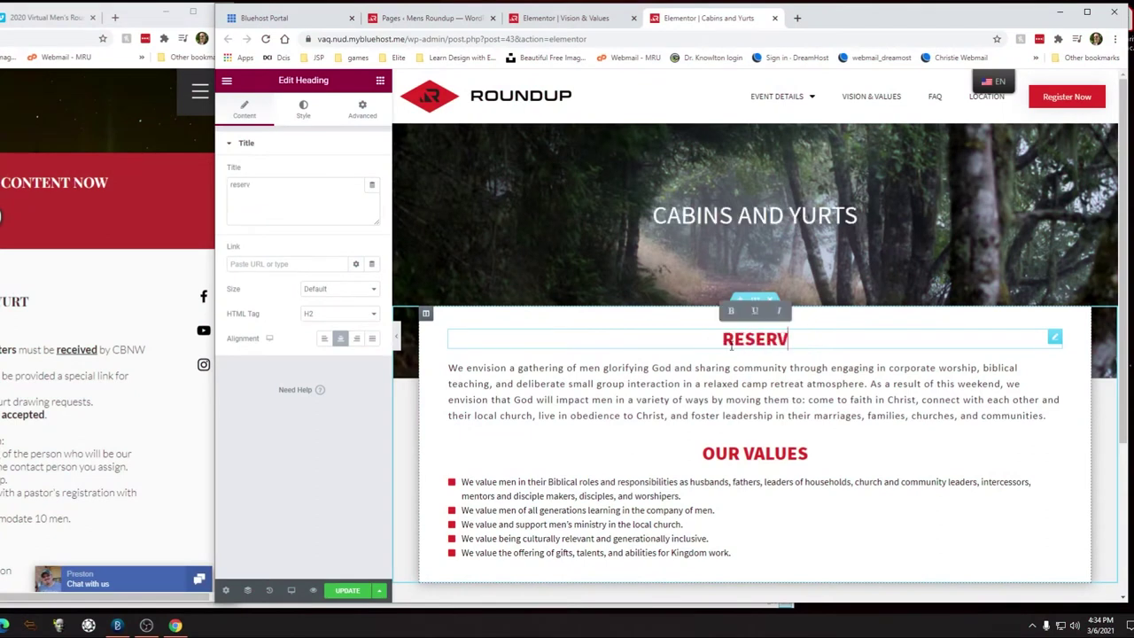
pyautogui.write('ing a ca')
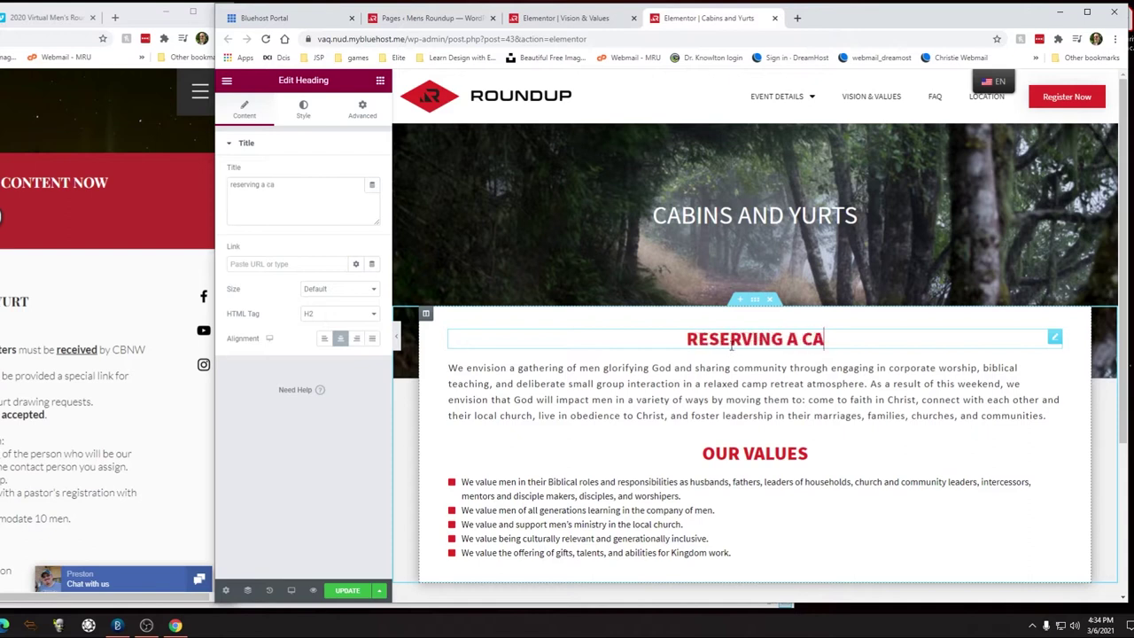
pyautogui.write('bin or')
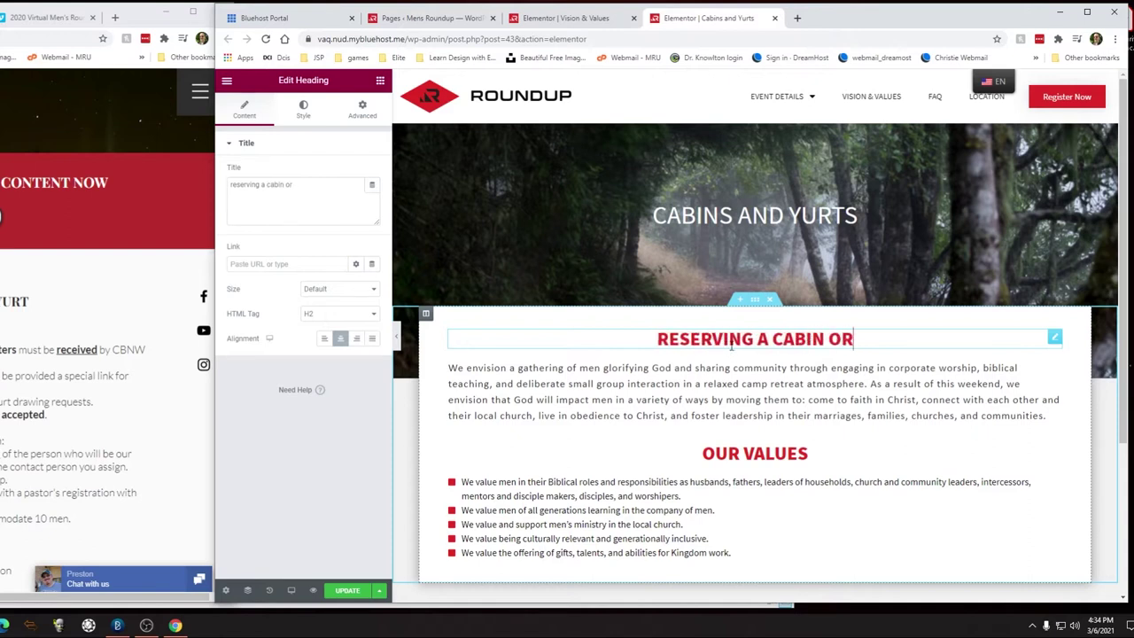
pyautogui.write(' yurt')
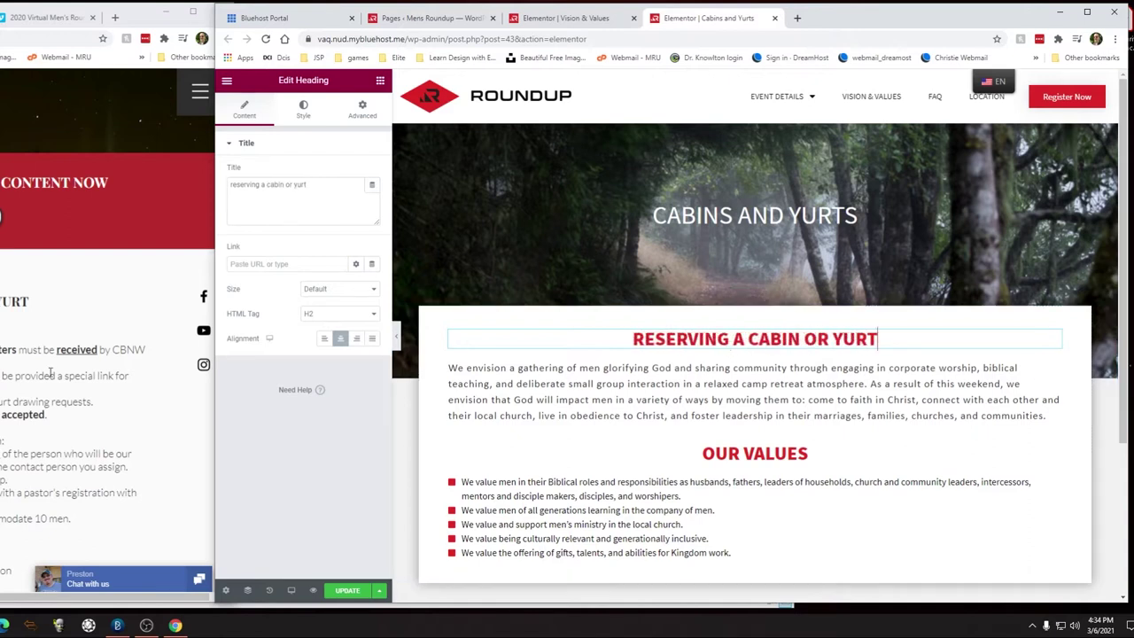
# Step: Reorder the content box so the bulleted list follows the cabin or yurt heading and "Our Values" sits below the paragraph
pyautogui.click(40, 339)
pyautogui.scroll(-1, 50, 429)
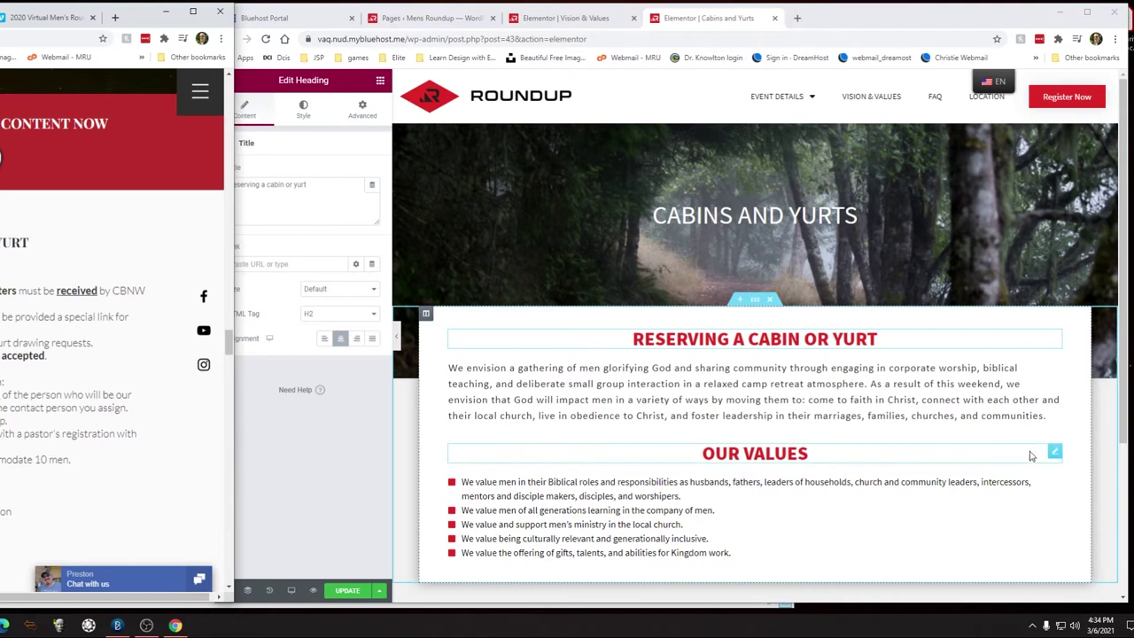
pyautogui.moveTo(1053, 448); pyautogui.dragTo(1019, 531)
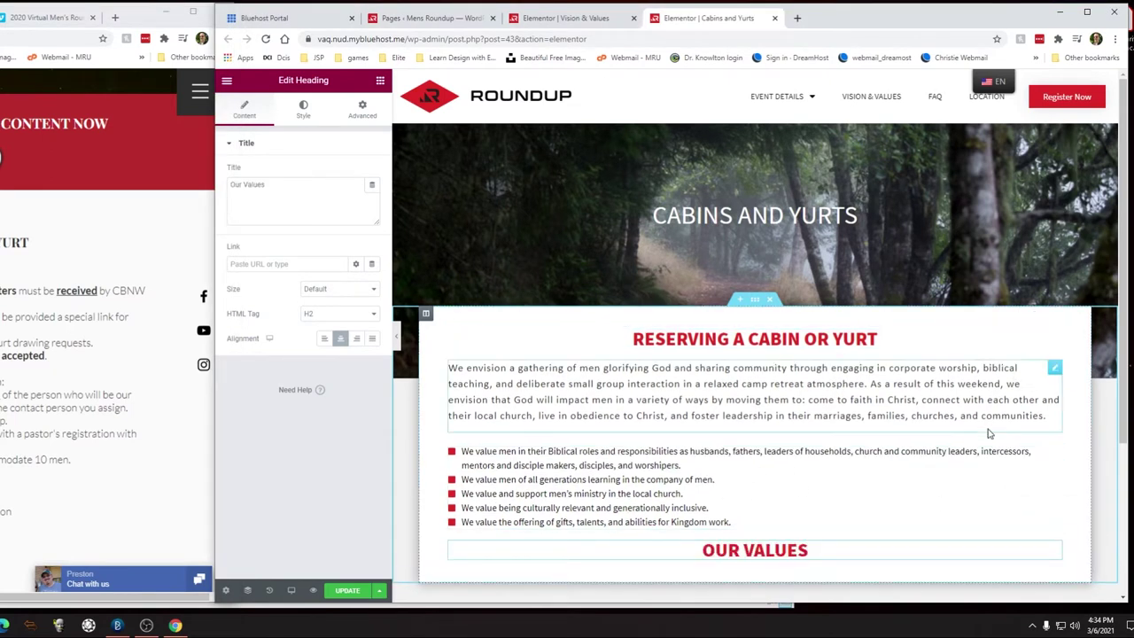
pyautogui.moveTo(1053, 448); pyautogui.dragTo(776, 388)
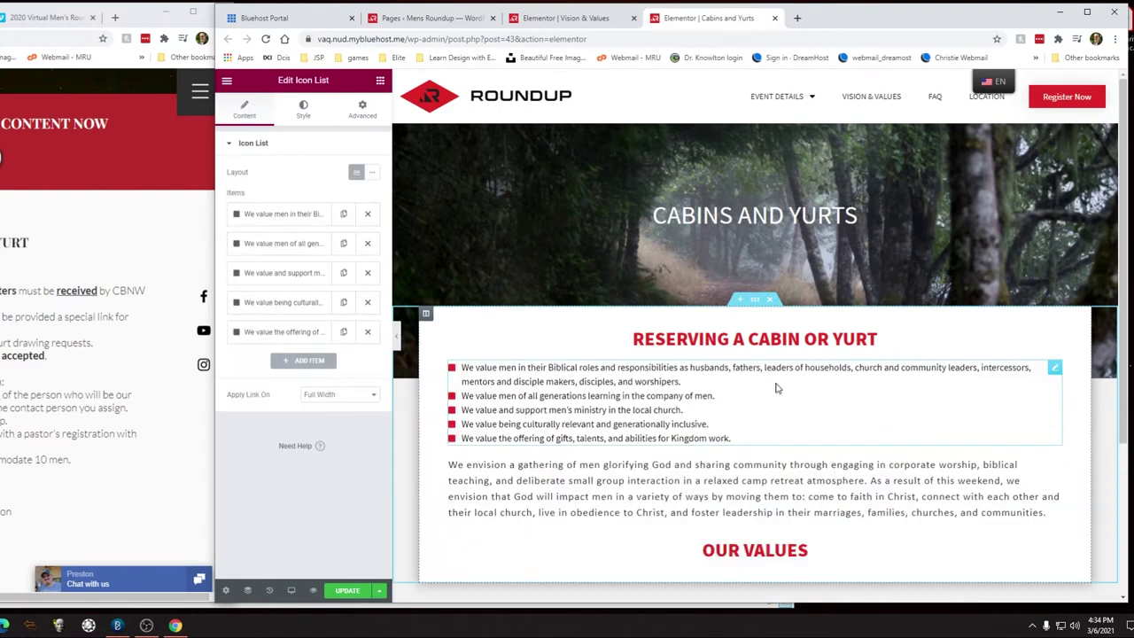
pyautogui.click(680, 381)
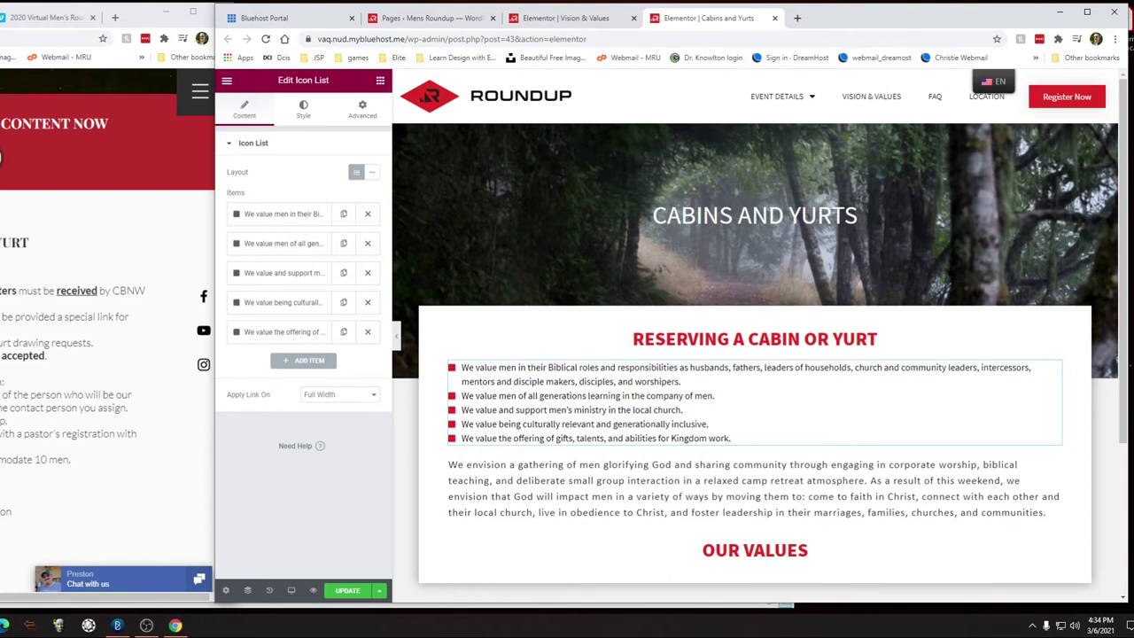
# Step: Insert a new Heading widget between the "Reserving a cabin or yurt" heading and the bulleted list
pyautogui.moveTo(0, 290); pyautogui.dragTo(146, 290)
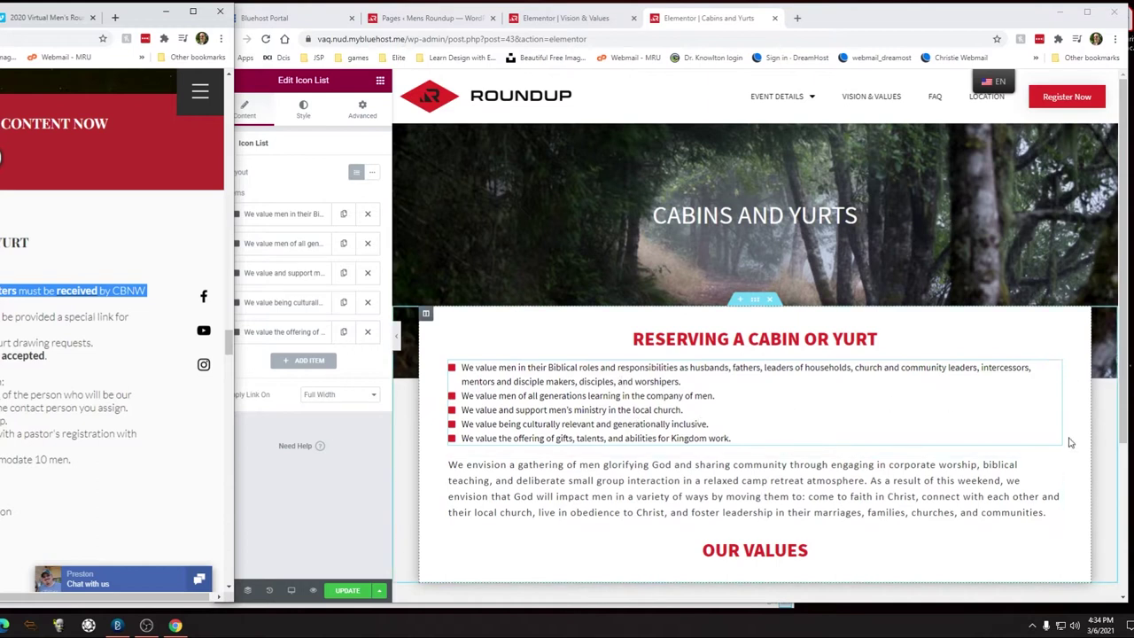
pyautogui.click(1054, 338)
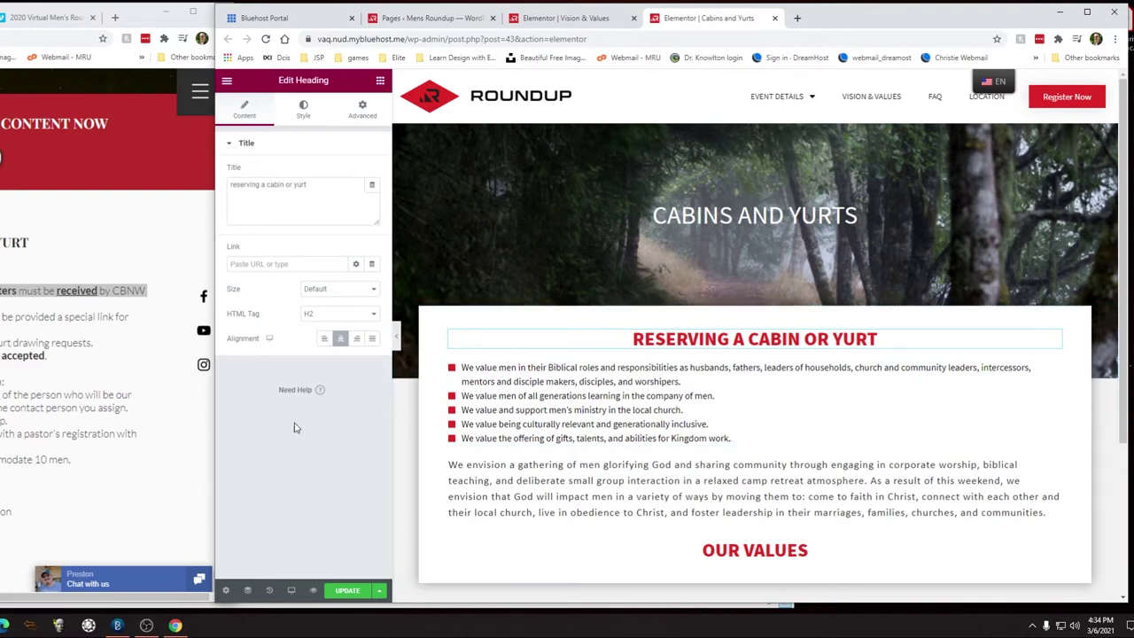
pyautogui.click(227, 81)
pyautogui.click(227, 81)
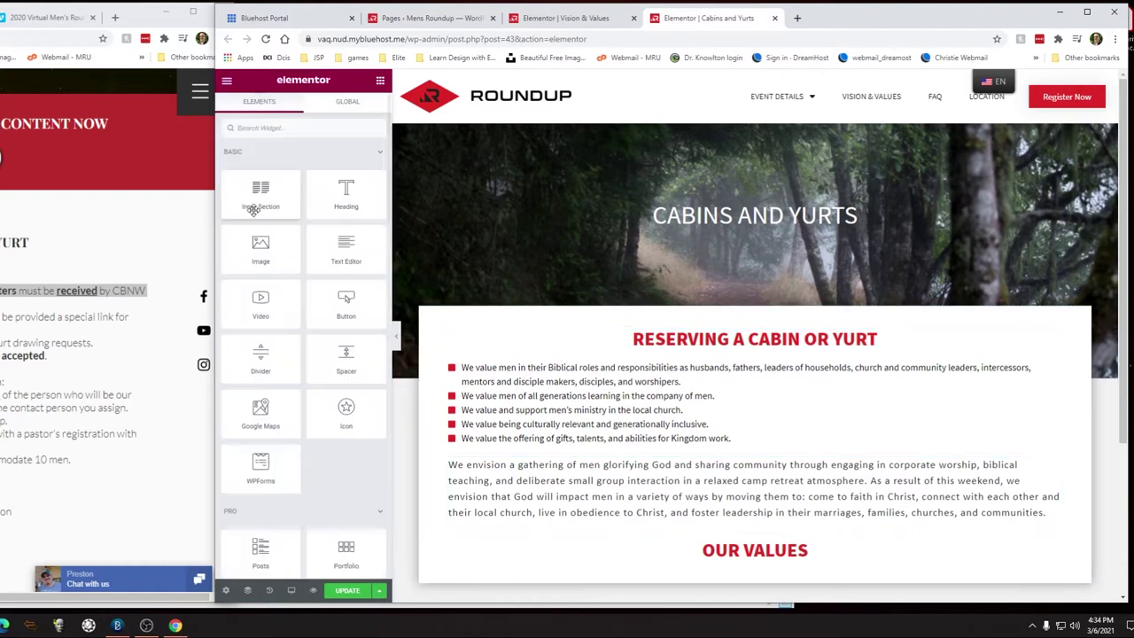
pyautogui.moveTo(337, 193); pyautogui.dragTo(501, 365)
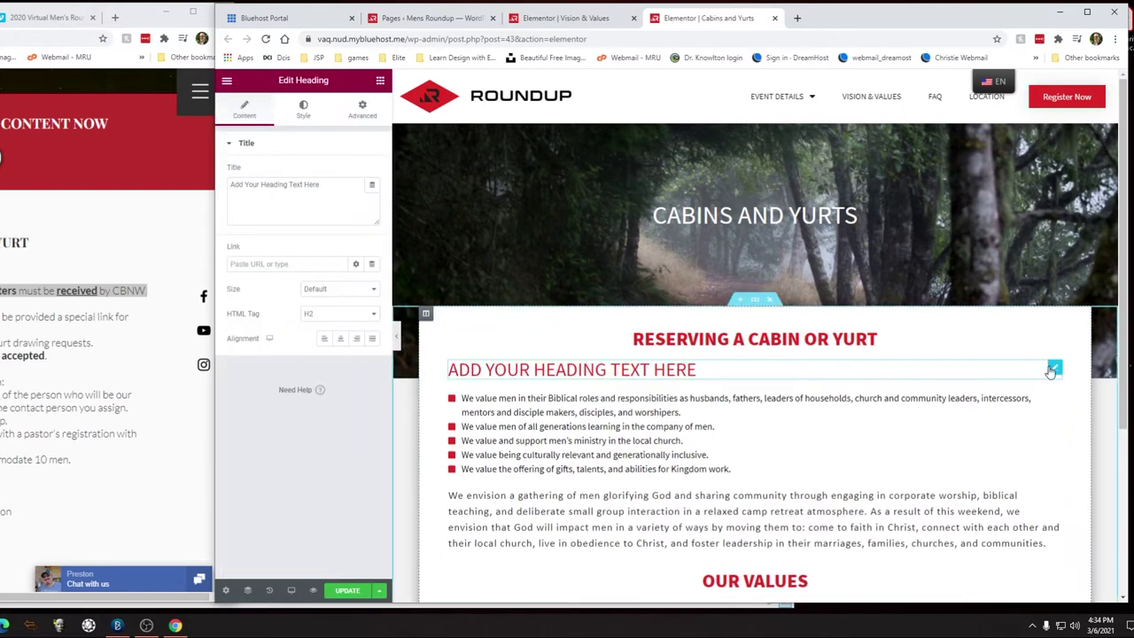
# Step: Set the new heading's HTML tag to H3 and its size to Medium
pyautogui.click(321, 315)
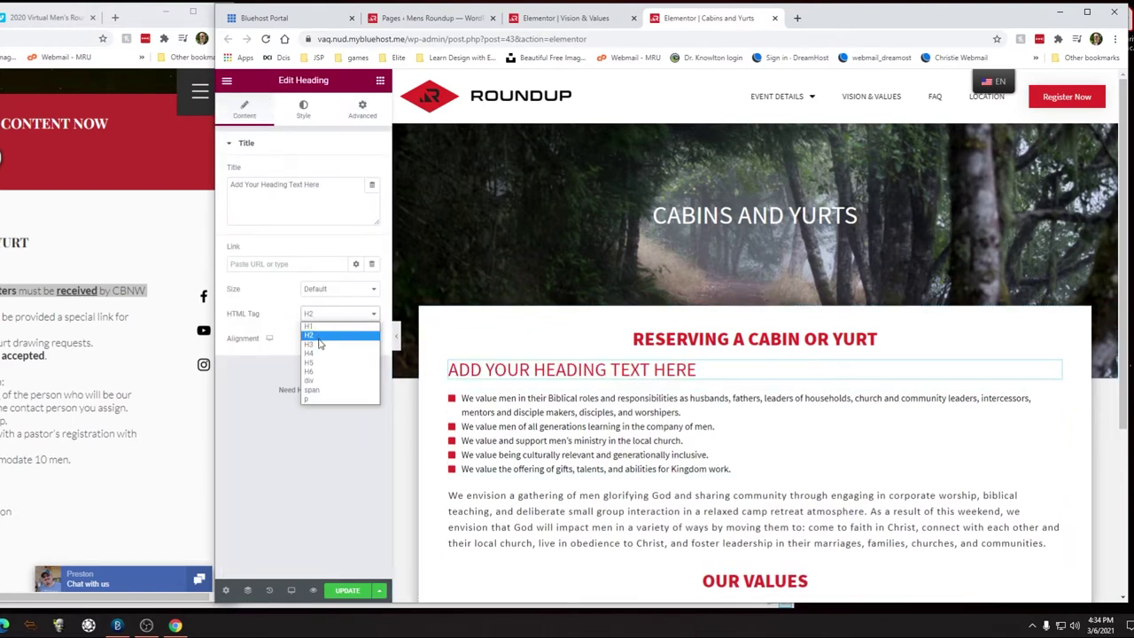
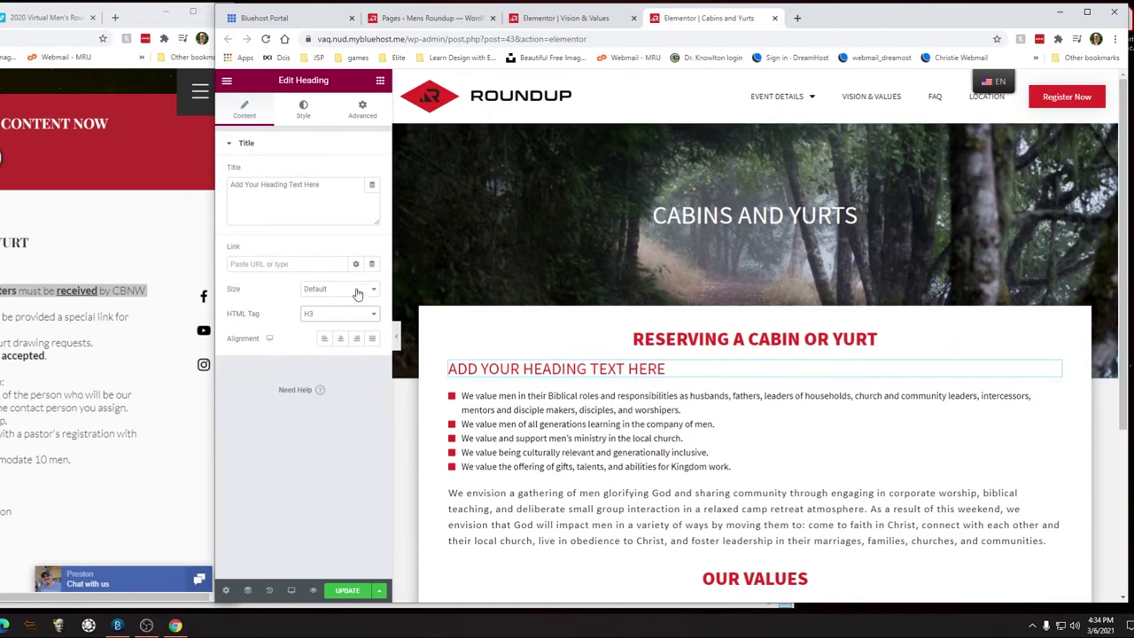
pyautogui.click(370, 290)
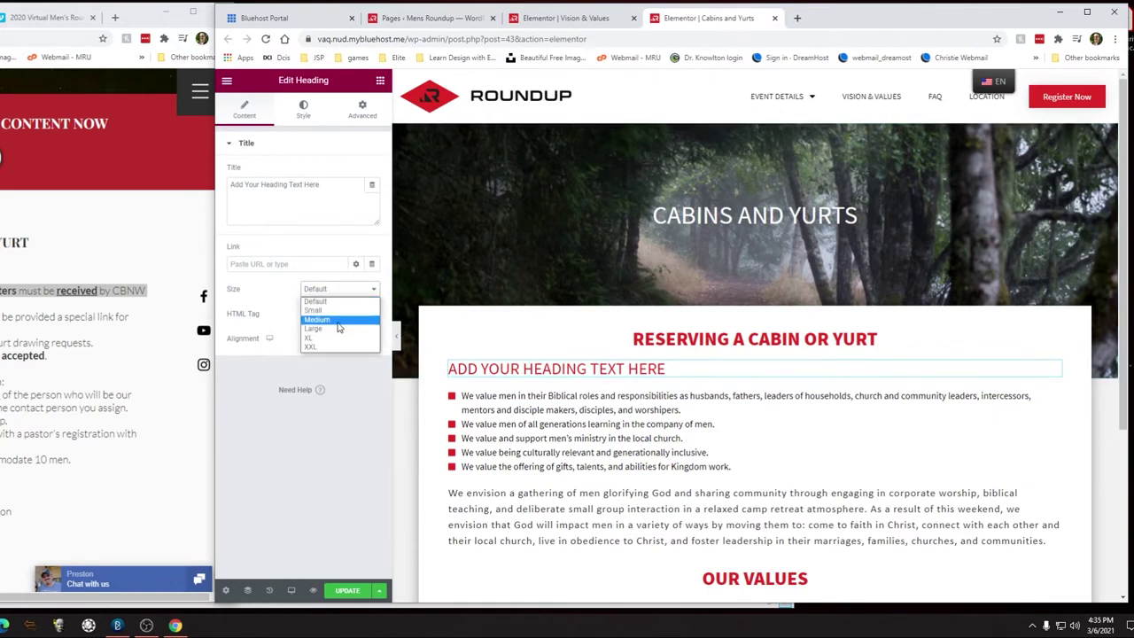
pyautogui.click(340, 319)
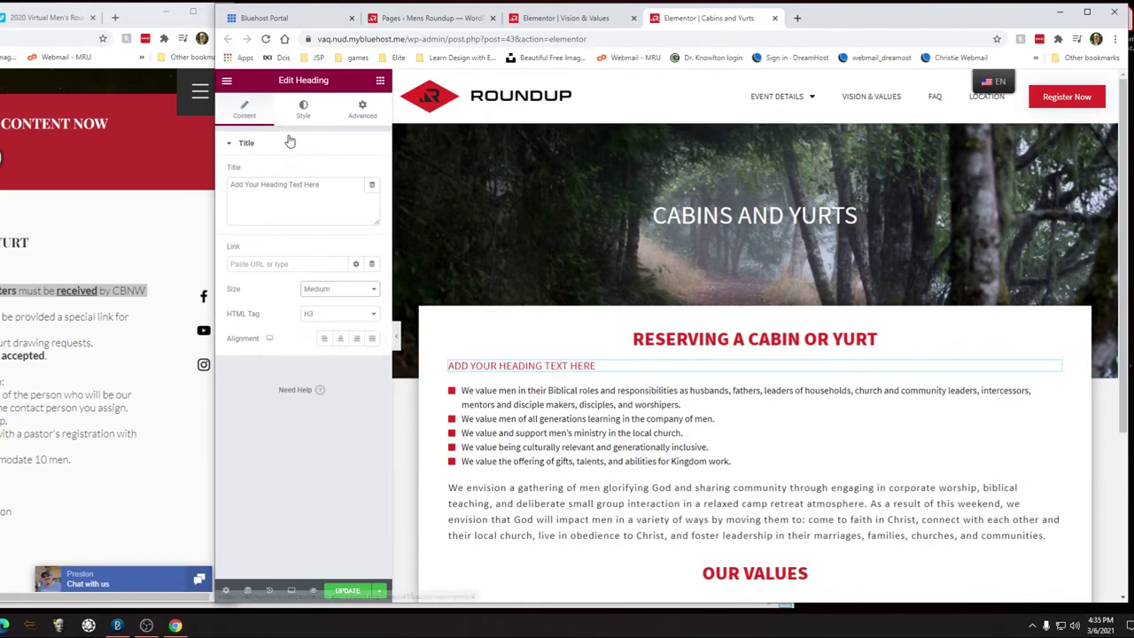
# Step: Replace the new heading's placeholder text with "Cabin/Yurt Reservations:"
pyautogui.moveTo(321, 184); pyautogui.dragTo(205, 190)
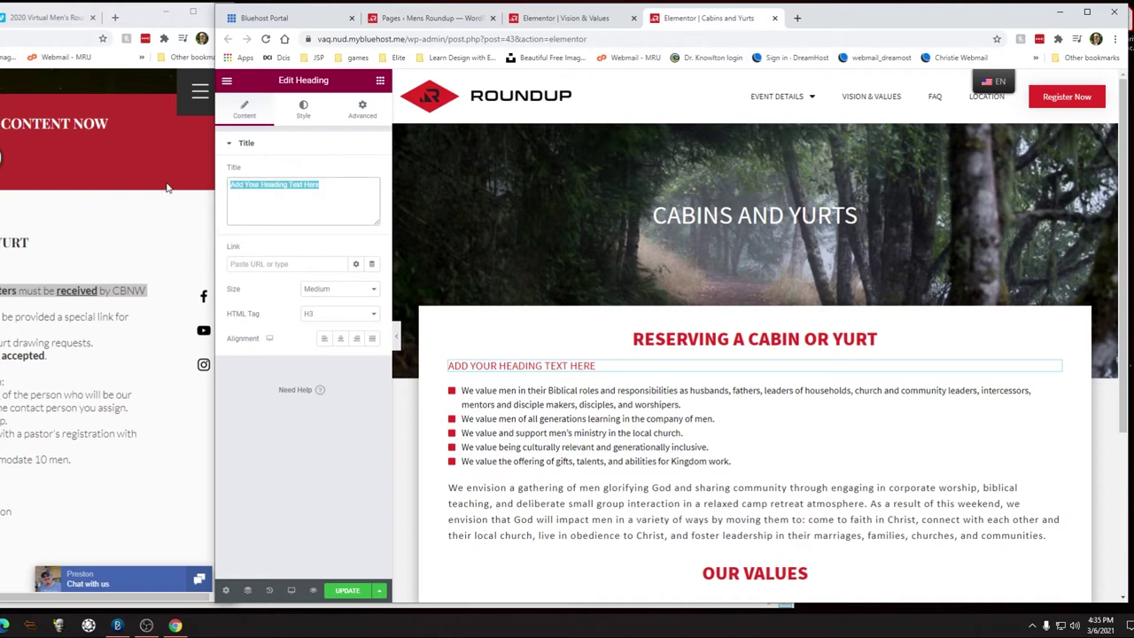
pyautogui.write('Cabin/Yurt Re')
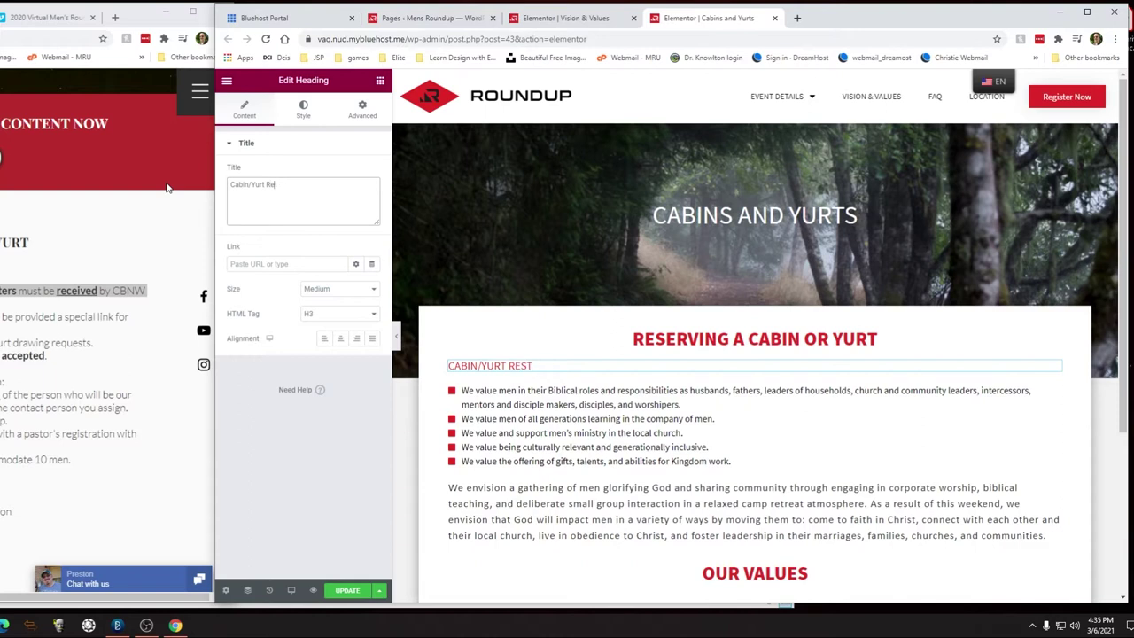
pyautogui.write('servations:')
pyautogui.hotkey('ctrl', 'a')
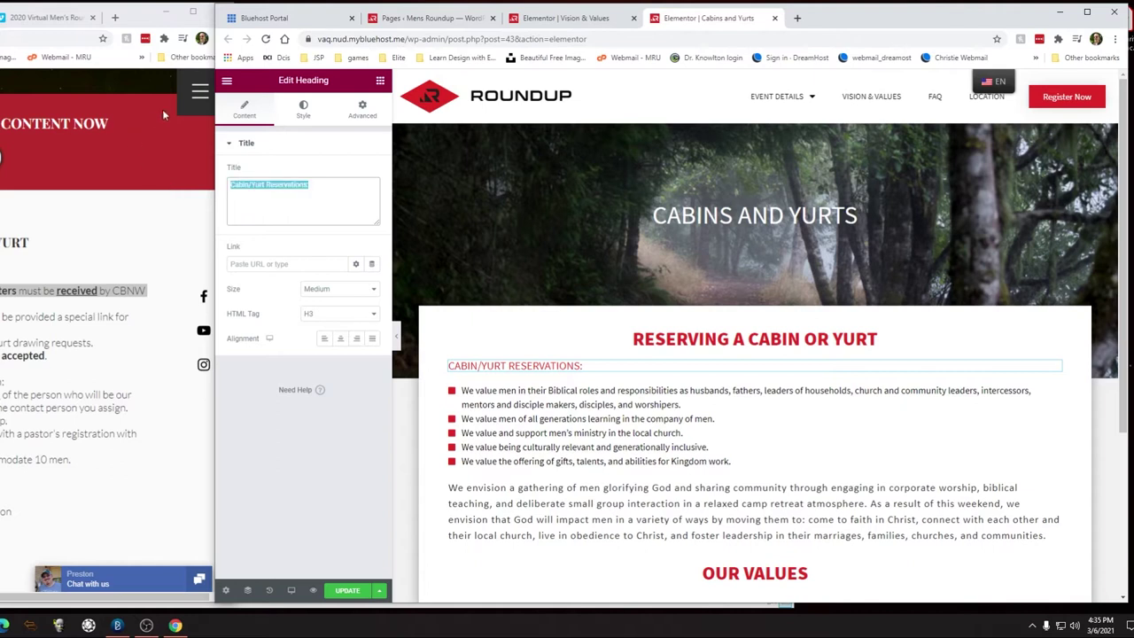
# Step: Set the font weight of the "Cabin/Yurt Reservations:" heading to 800
pyautogui.click(303, 110)
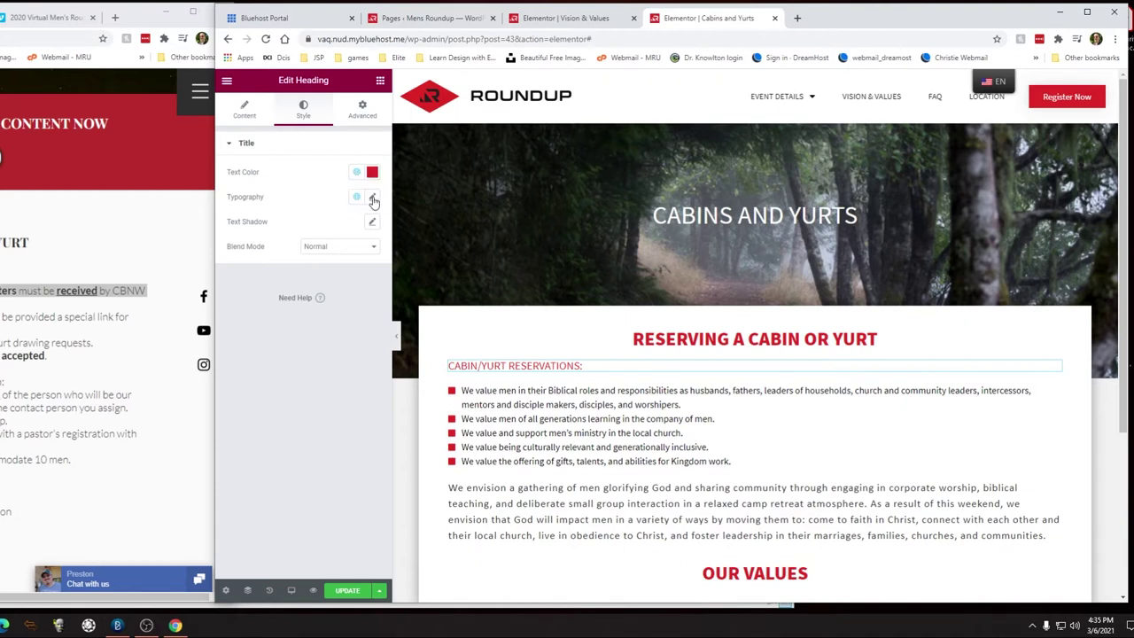
pyautogui.click(372, 197)
pyautogui.click(350, 315)
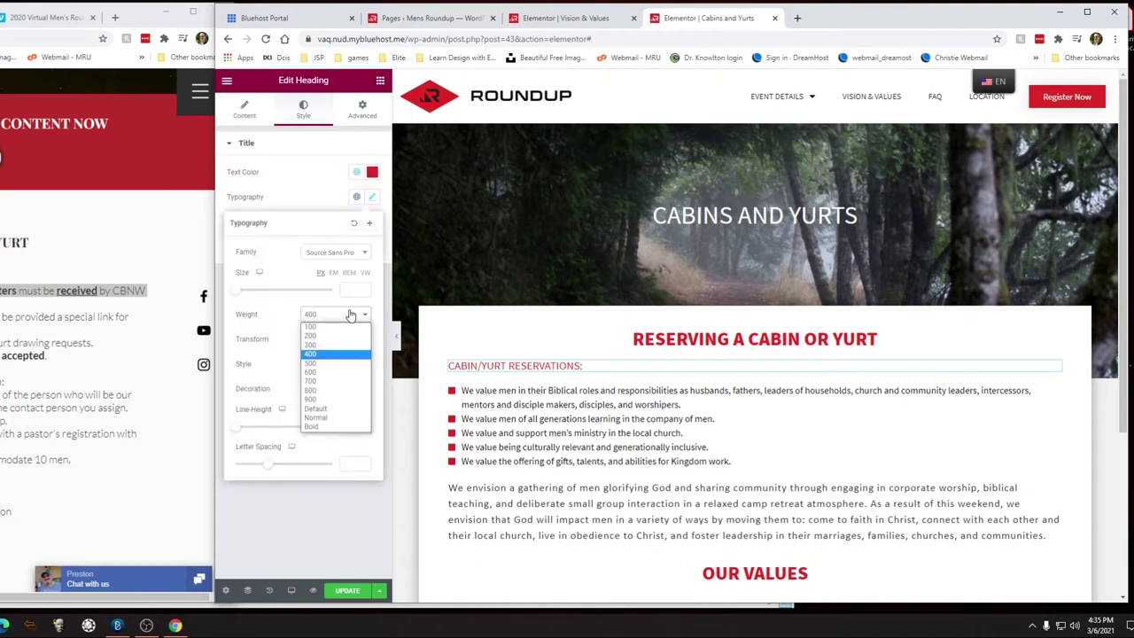
pyautogui.click(327, 391)
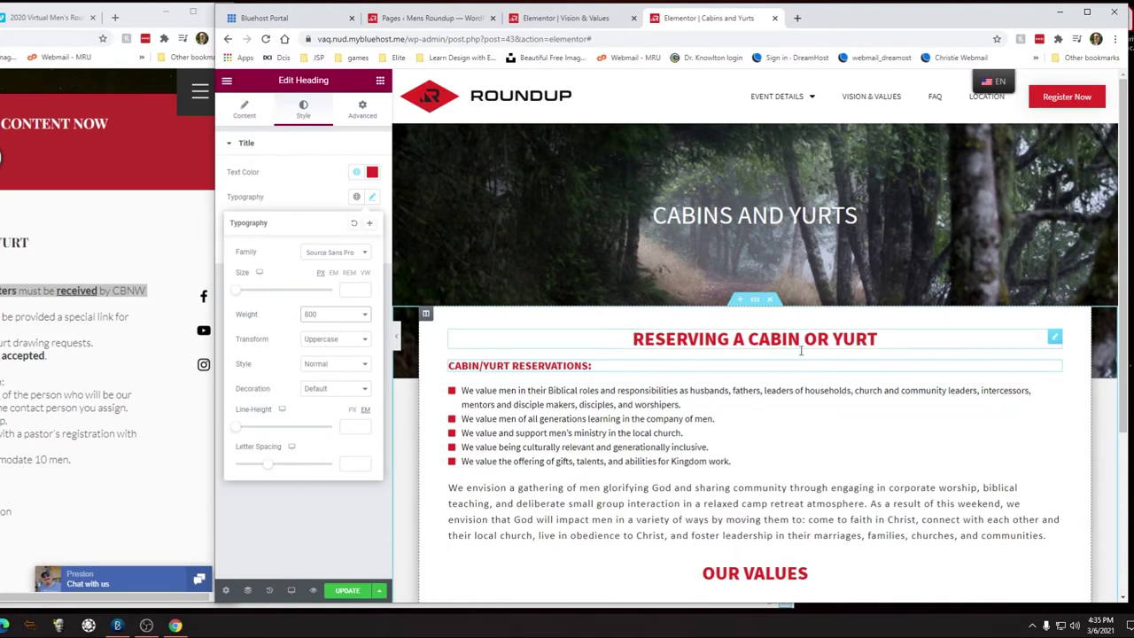
pyautogui.click(1053, 369)
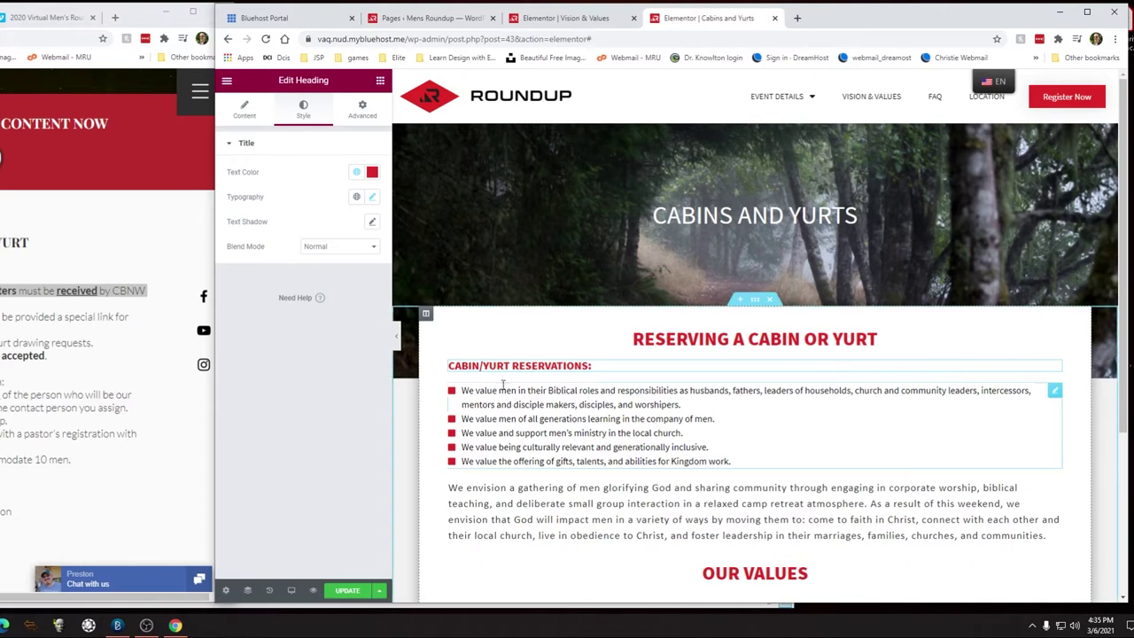
# Step: Set the bulleted list's top margin to -10 px and return to its list items
pyautogui.click(1055, 392)
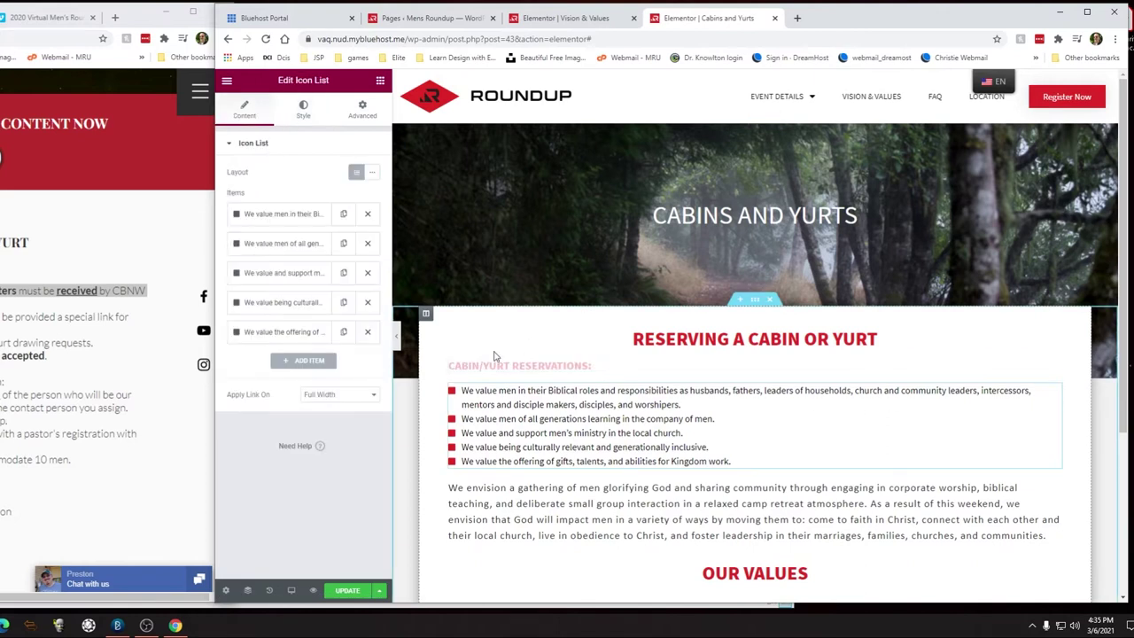
pyautogui.click(354, 113)
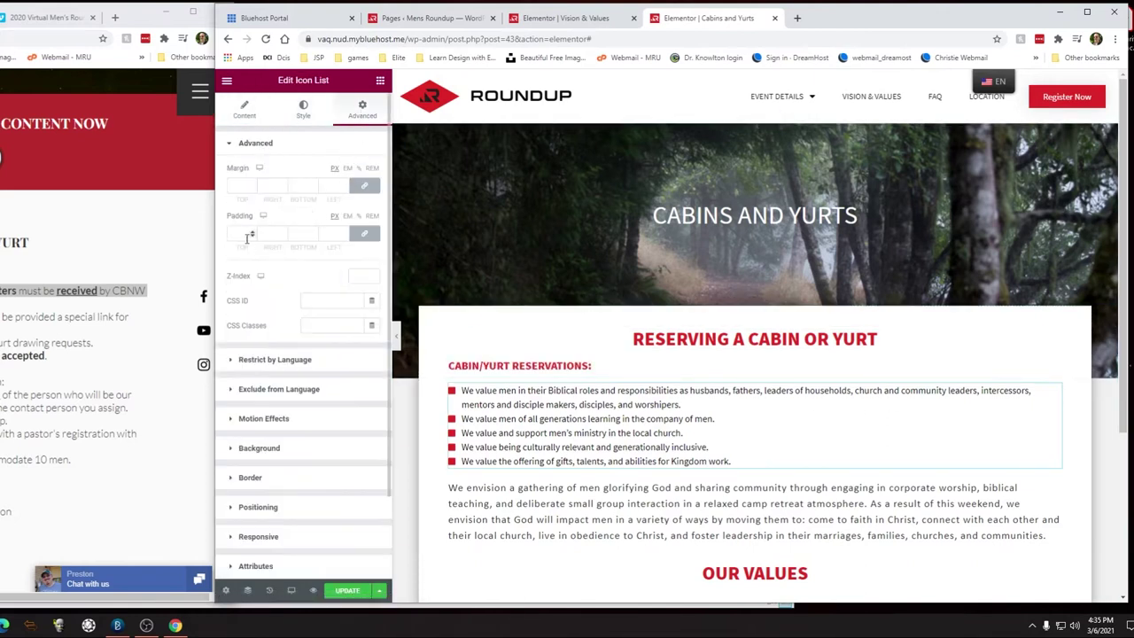
pyautogui.click(239, 185)
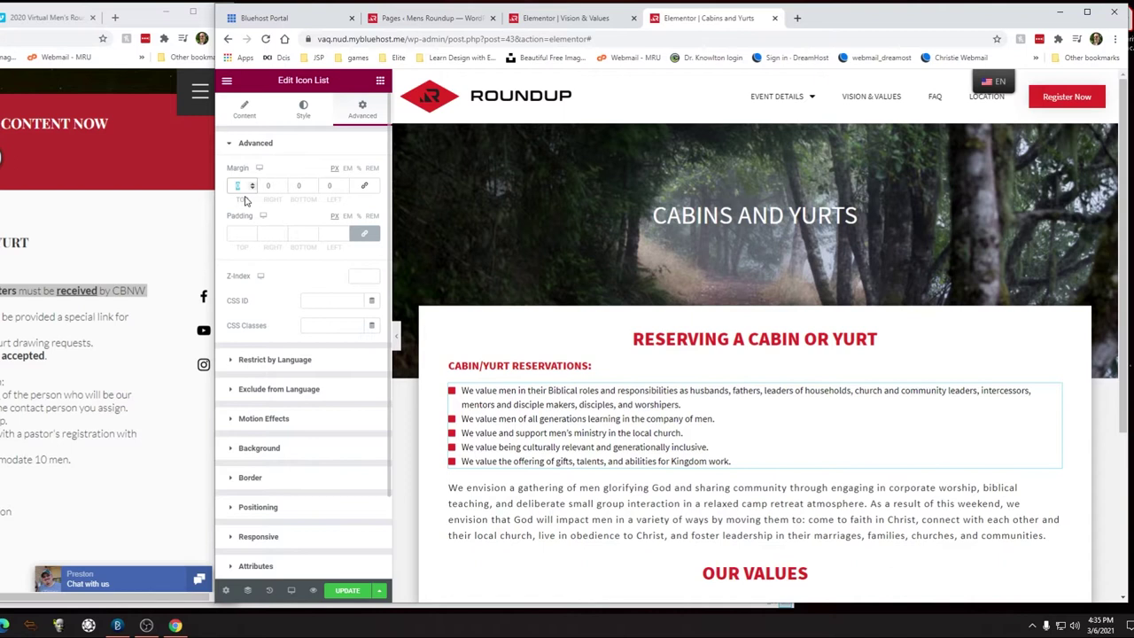
pyautogui.write('5')
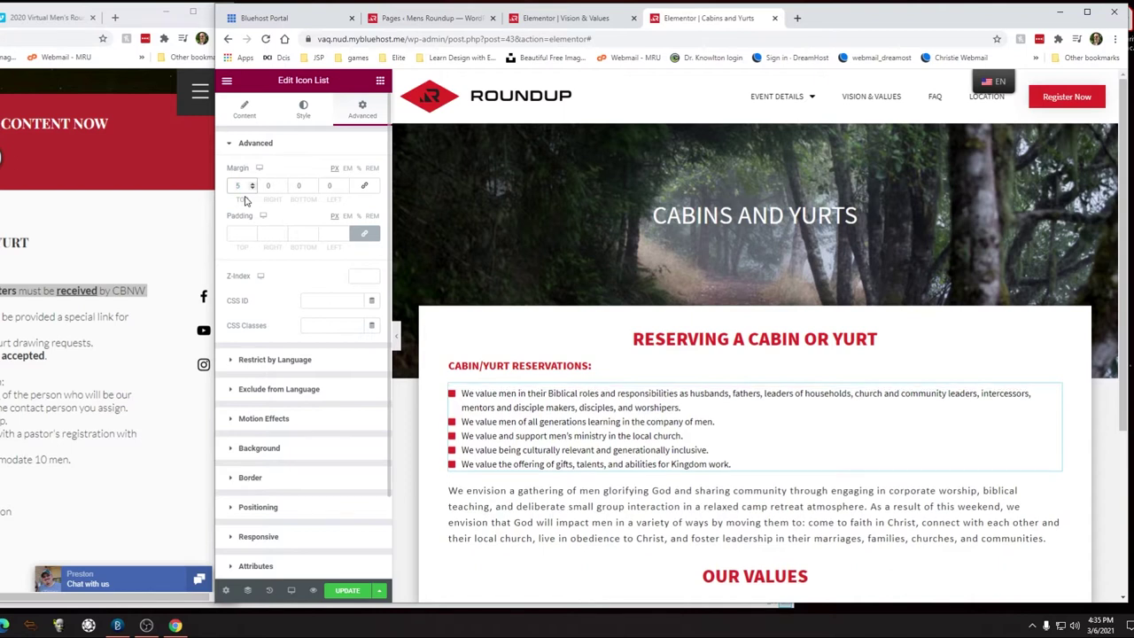
pyautogui.press('BackSpace')
pyautogui.write('-2')
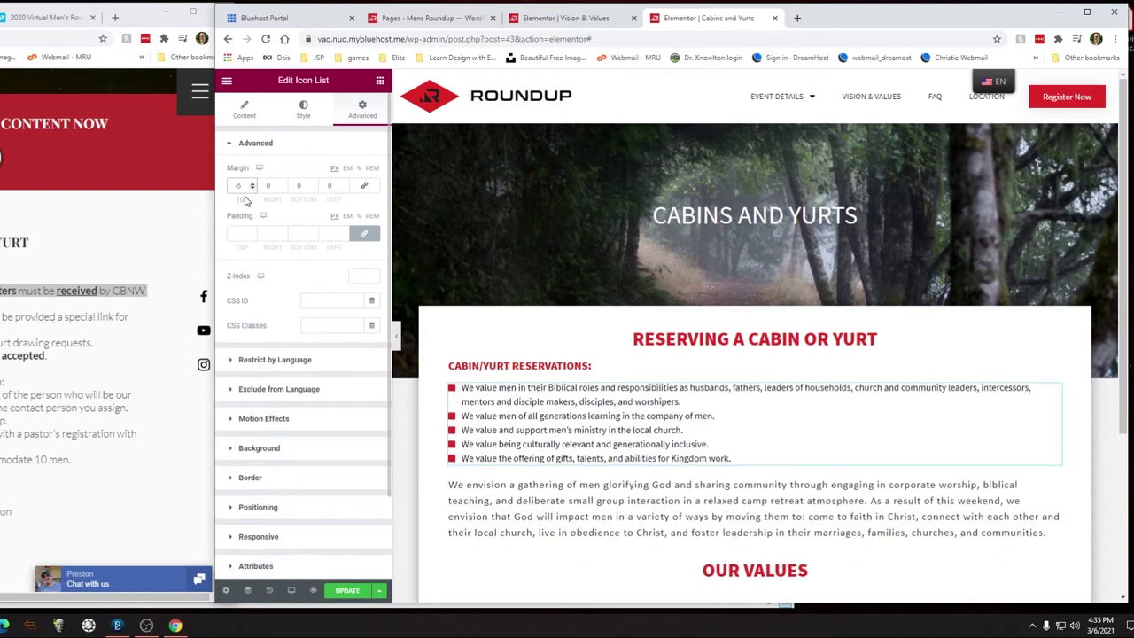
pyautogui.press('BackSpace')
pyautogui.press('BackSpace')
pyautogui.write('10')
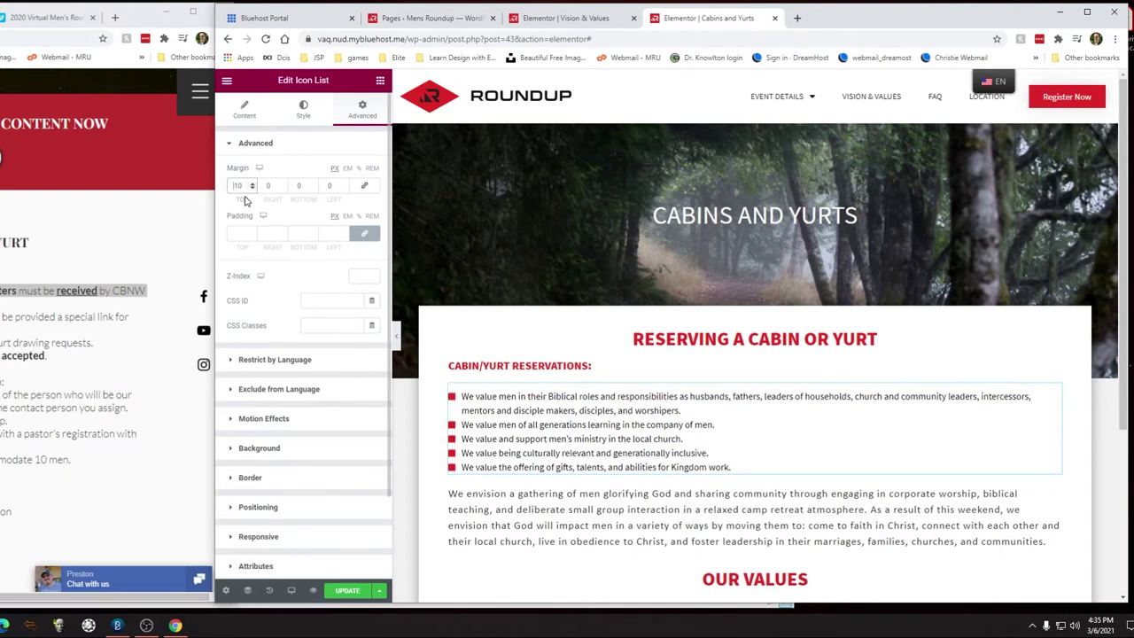
pyautogui.write('-')
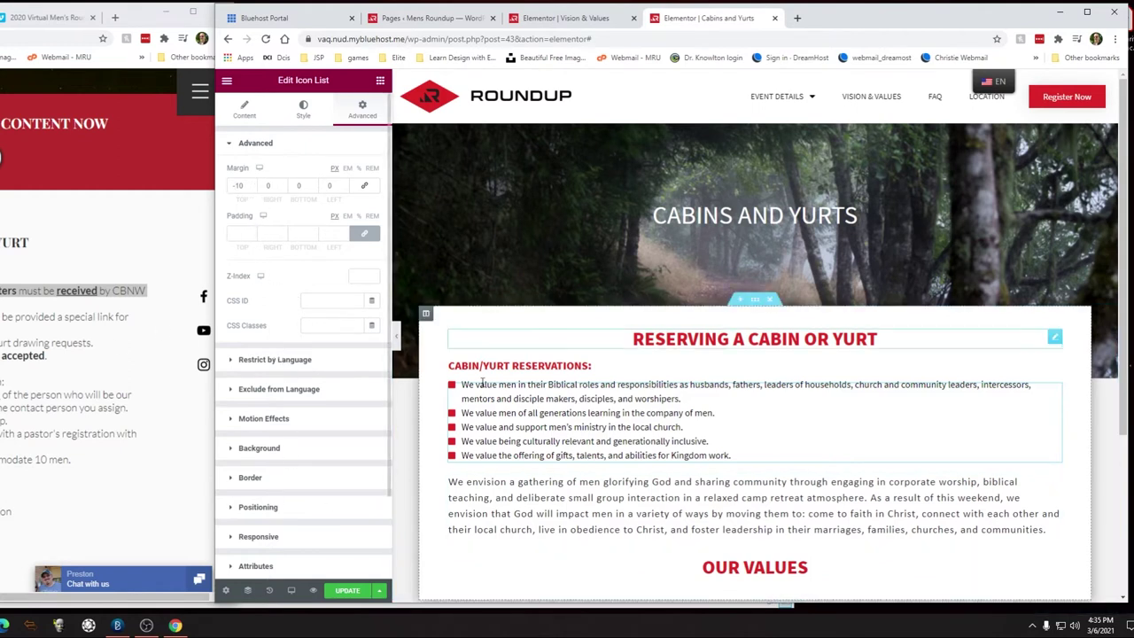
pyautogui.click(245, 110)
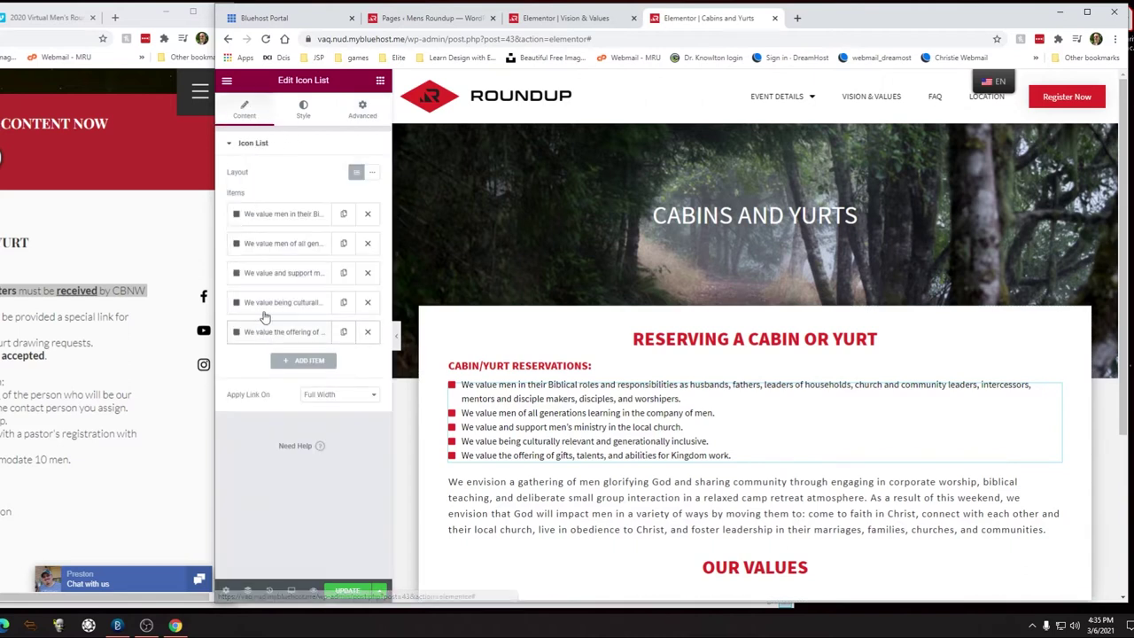
# Step: Move the vision paragraph above the list and replace it with the copied notice that lottery reservation letters must be received by CBNW by Wednesday, June 17, 2020
pyautogui.click(273, 217)
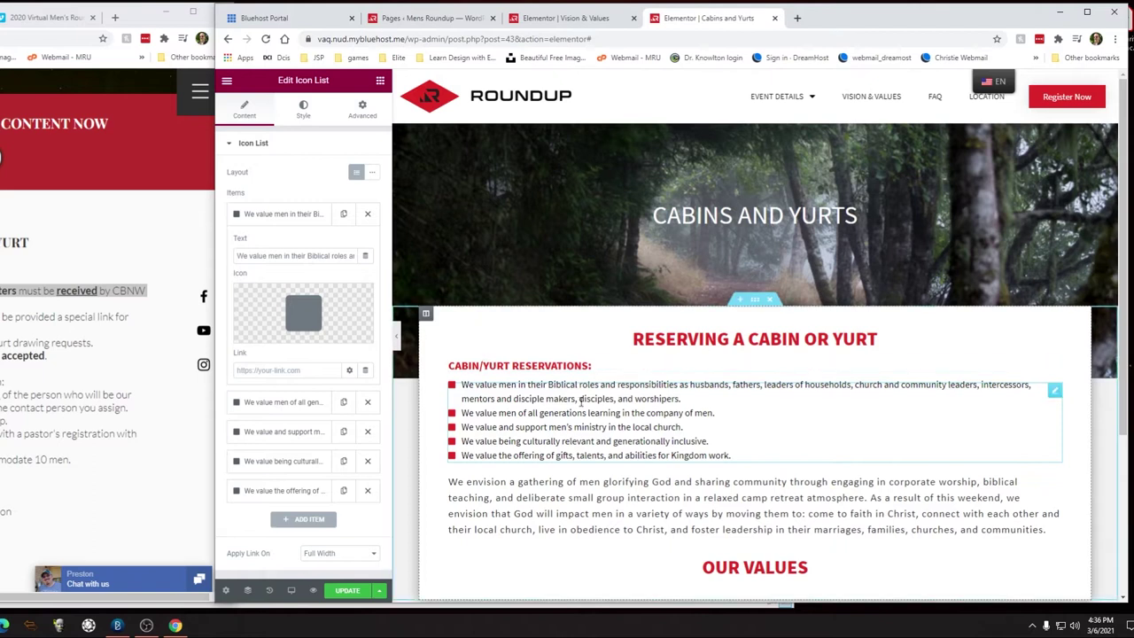
pyautogui.click(1052, 483)
pyautogui.moveTo(1052, 483); pyautogui.dragTo(994, 383)
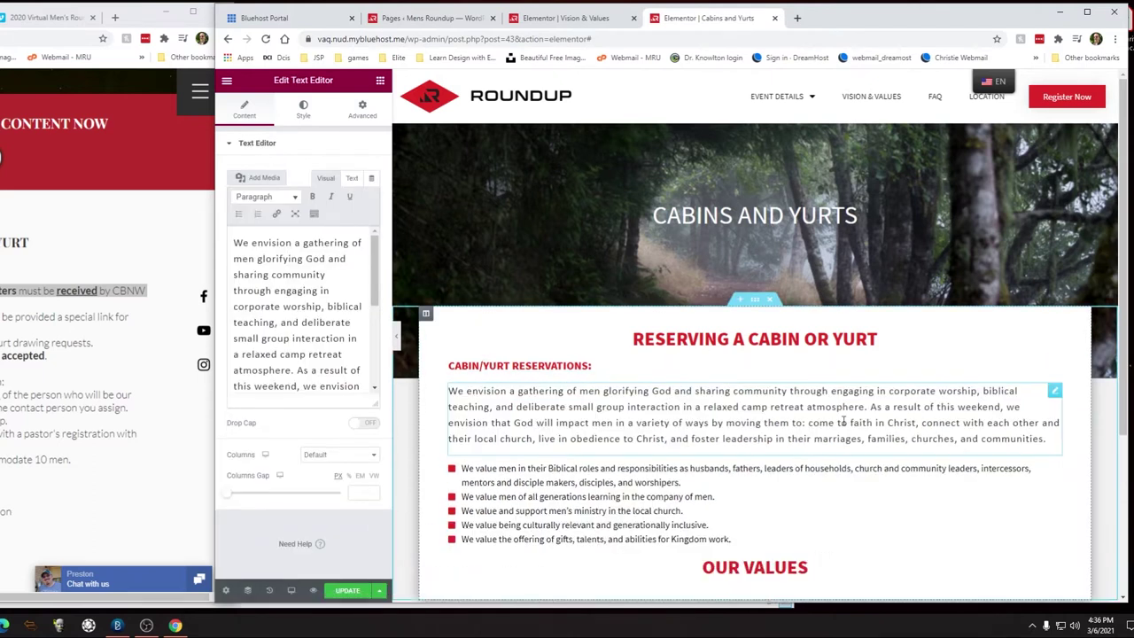
pyautogui.hotkey('ctrl', 'a')
pyautogui.write('To be included in the lottery drawing, cabin/yurt reservation letters must be received by CBNW by Wednesday, June 17, 2020.')
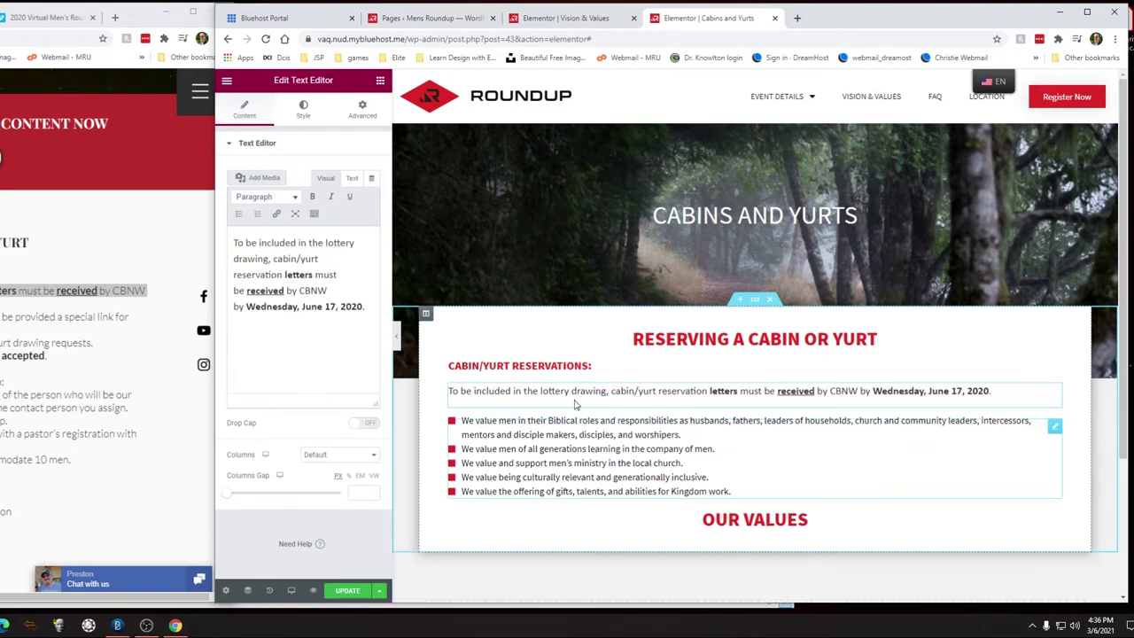
# Step: Unlink the lottery notice paragraph's margin values, set its top margin to -10 px, and update the page
pyautogui.click(644, 448)
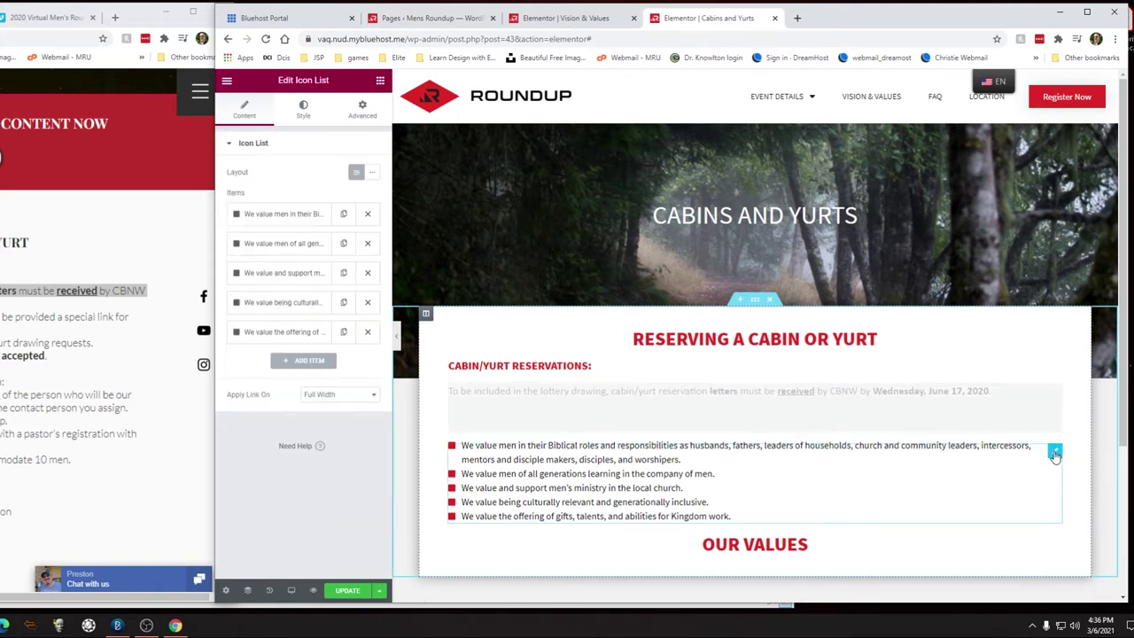
pyautogui.click(516, 393)
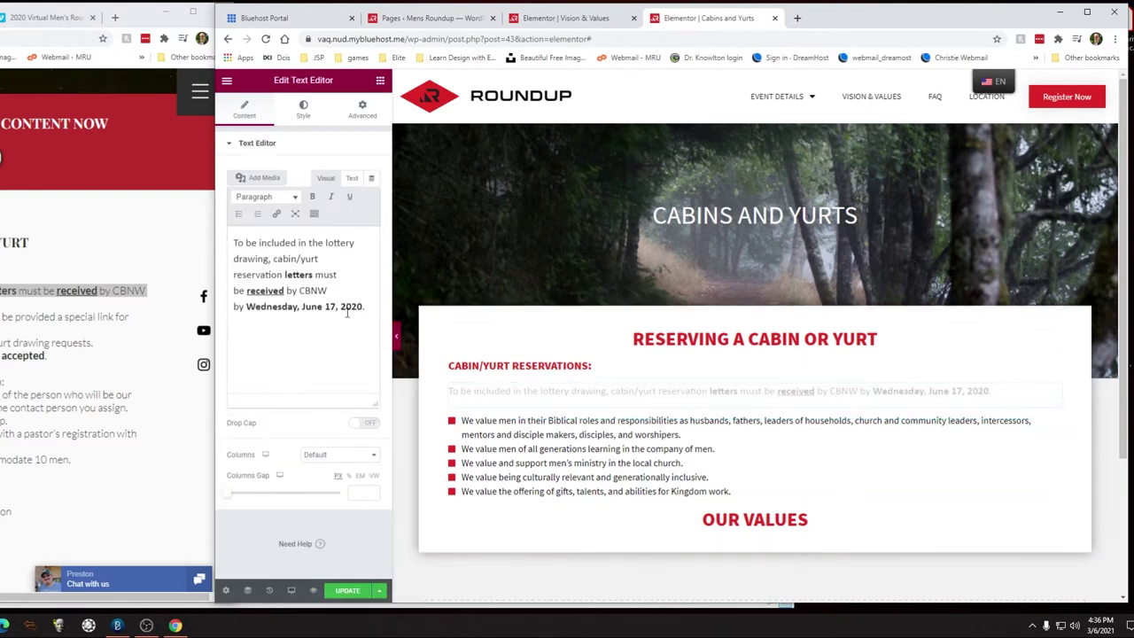
pyautogui.click(362, 111)
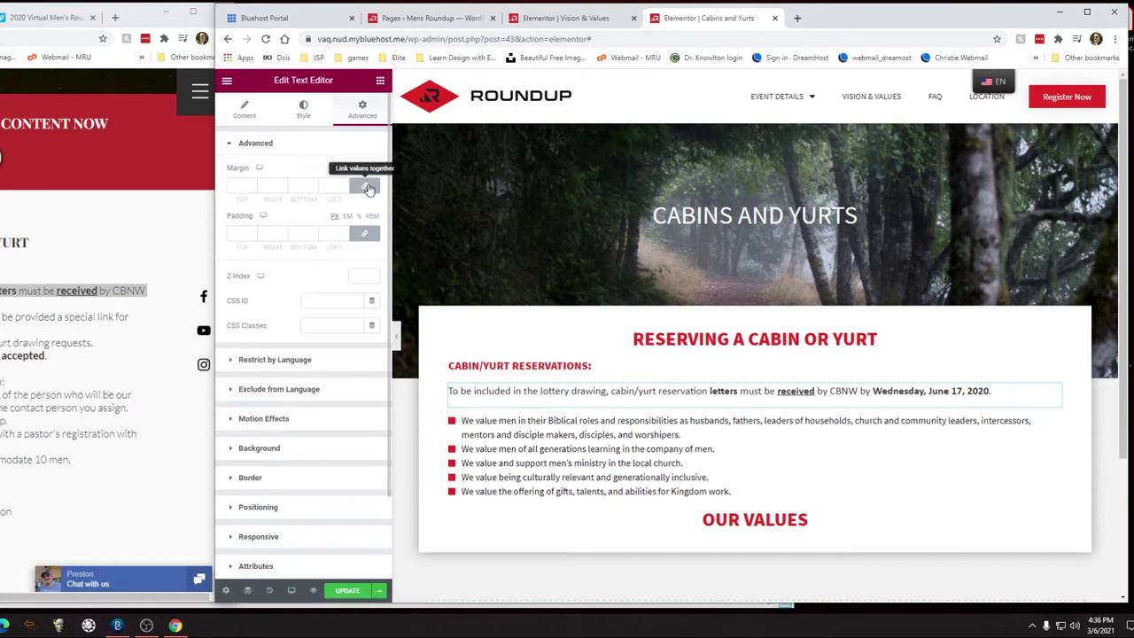
pyautogui.click(367, 187)
pyautogui.click(237, 185)
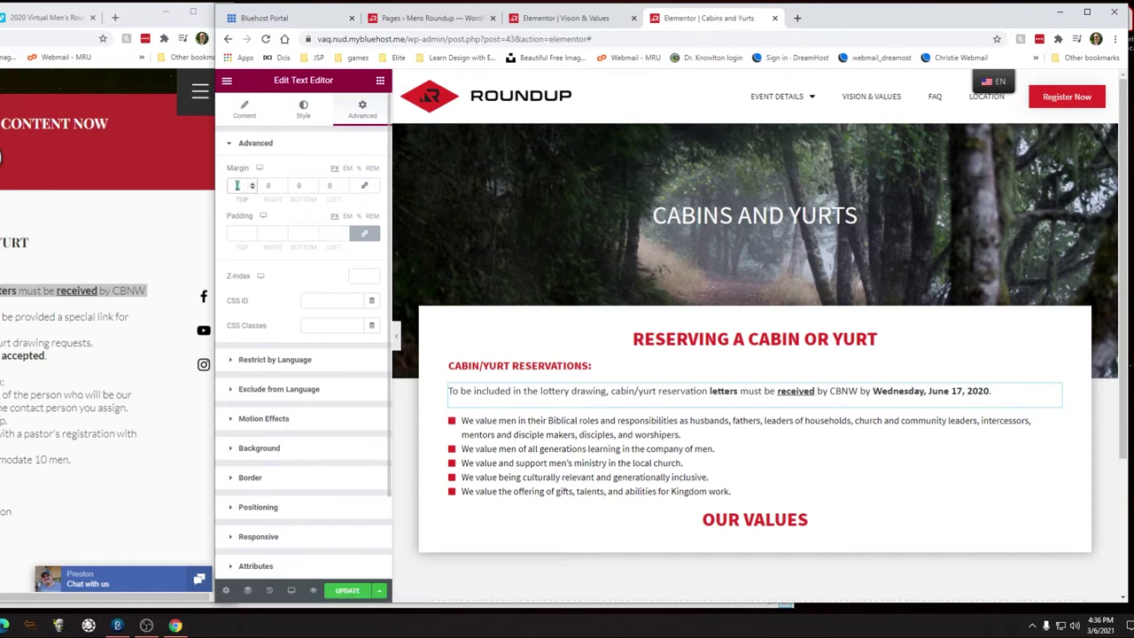
pyautogui.write('10')
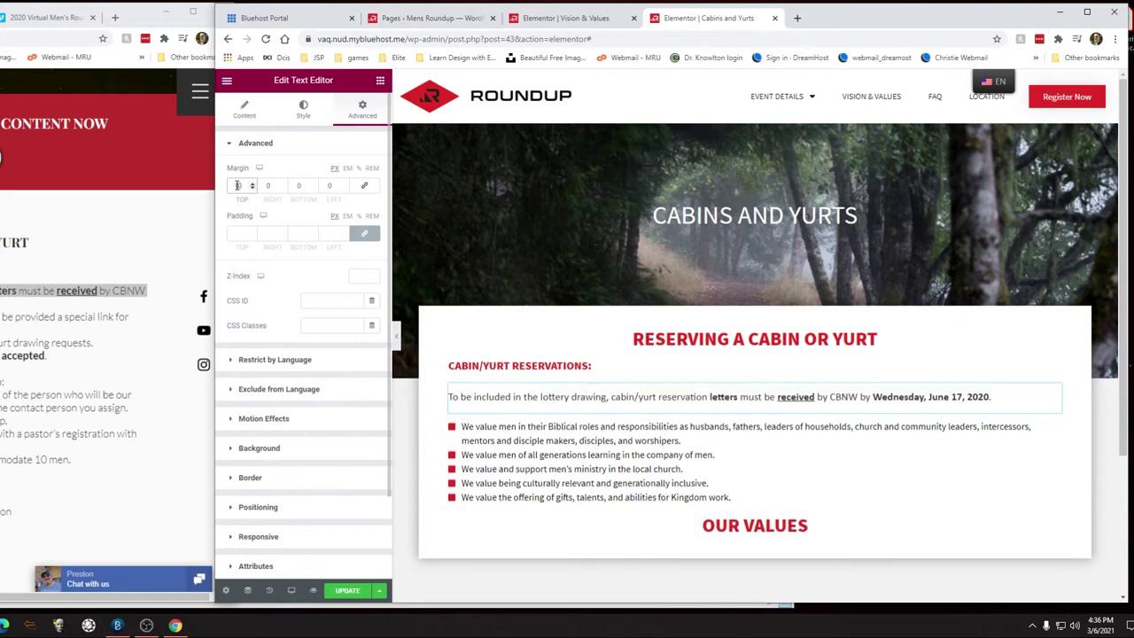
pyautogui.write('-')
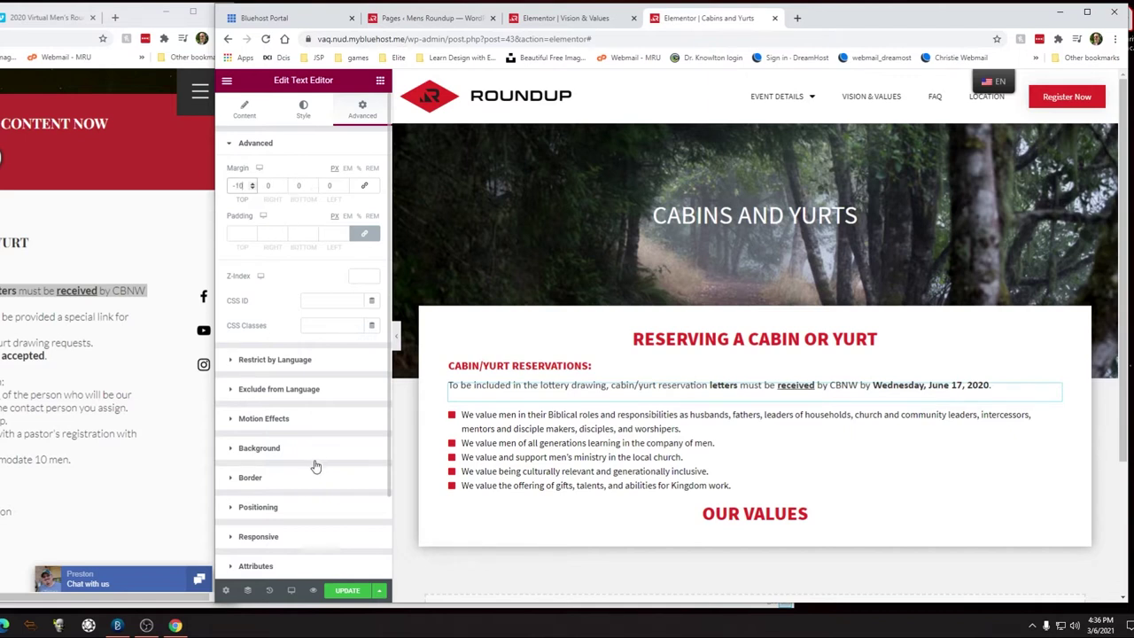
pyautogui.click(336, 595)
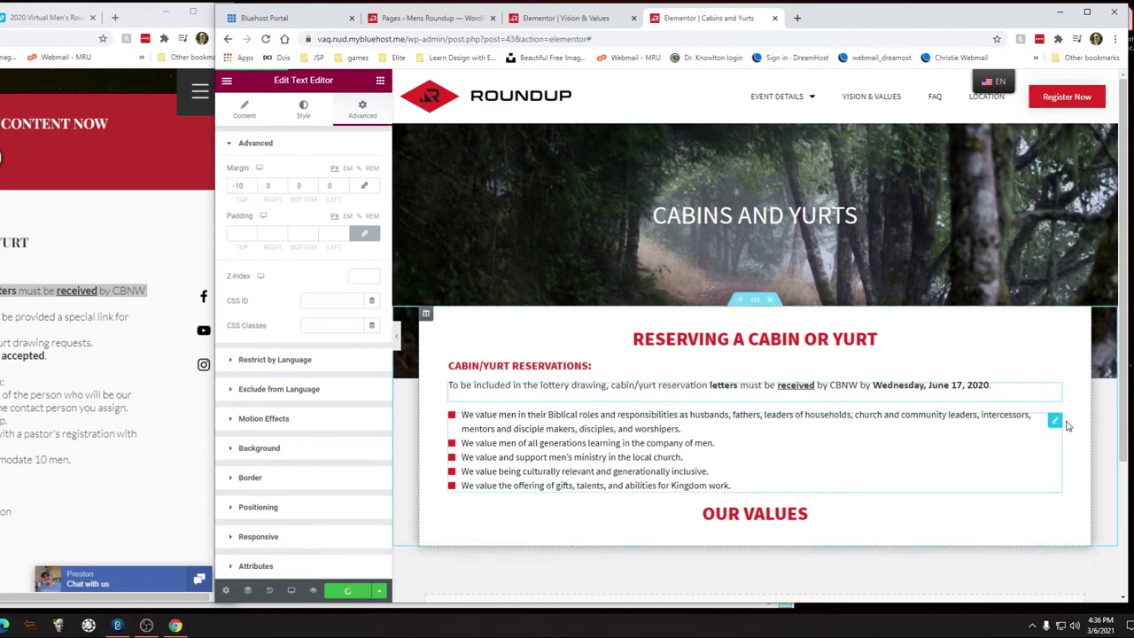
# Step: Set the bulleted list's top margin to -20 px
pyautogui.click(1054, 423)
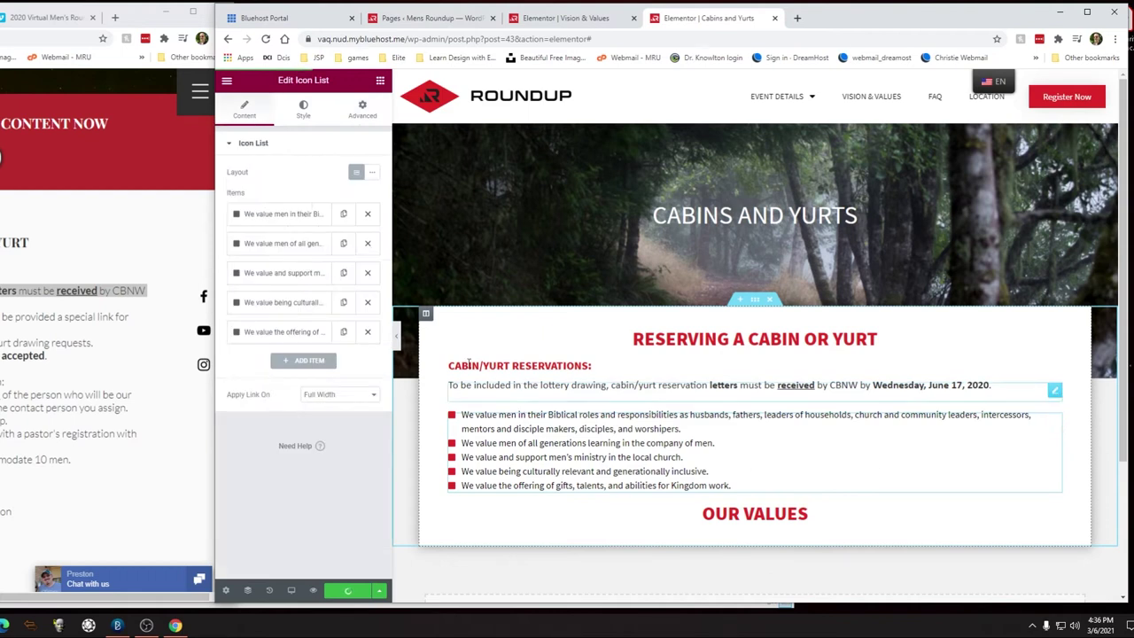
pyautogui.click(358, 113)
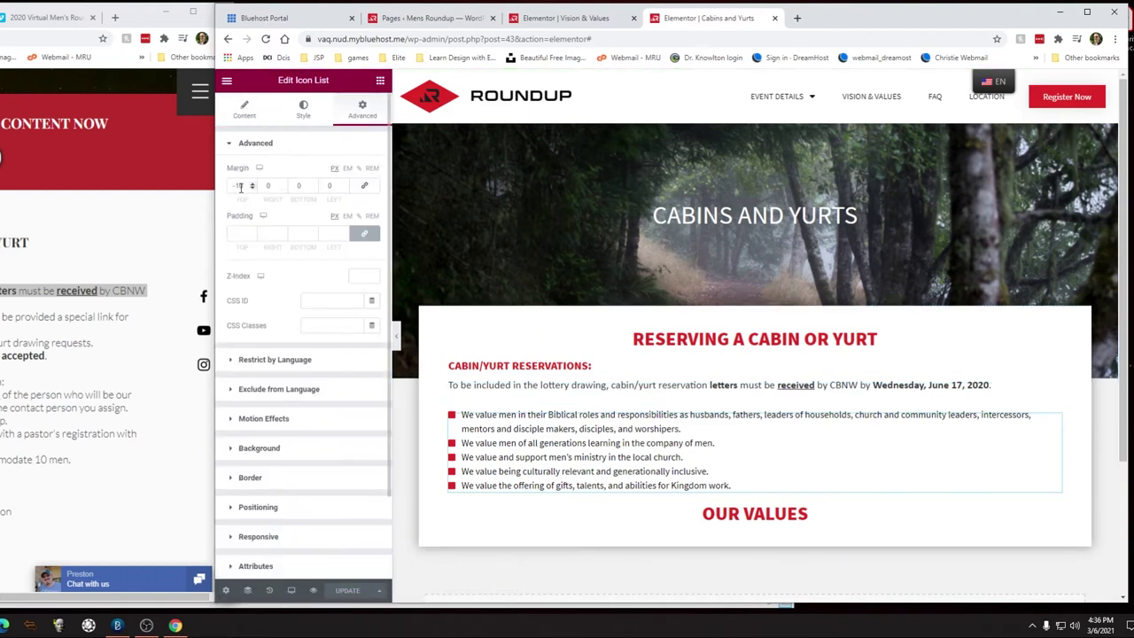
pyautogui.write('-20')
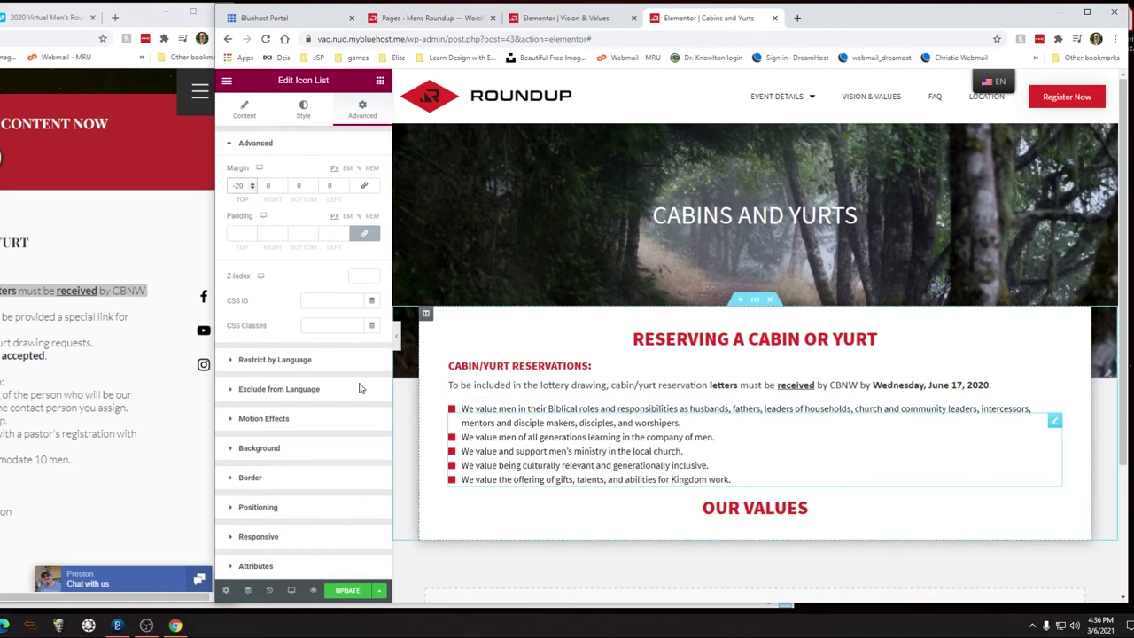
# Step: Set the first bullet to "Do not let your church men register and pay online. You will be provided a special link for them to use for registration."
pyautogui.click(250, 113)
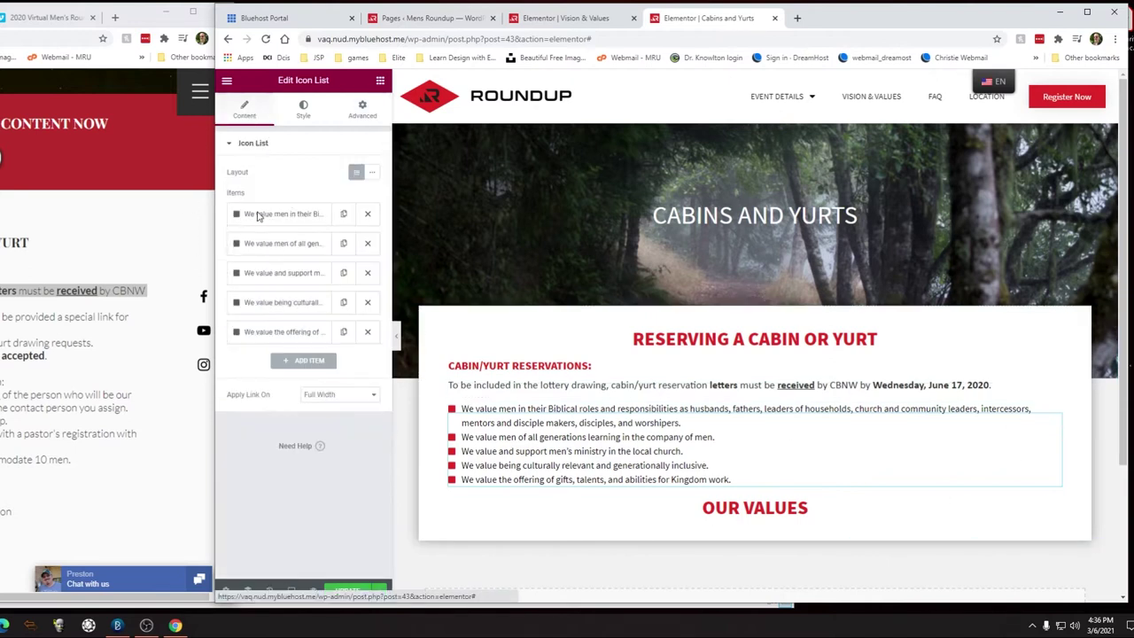
pyautogui.click(305, 214)
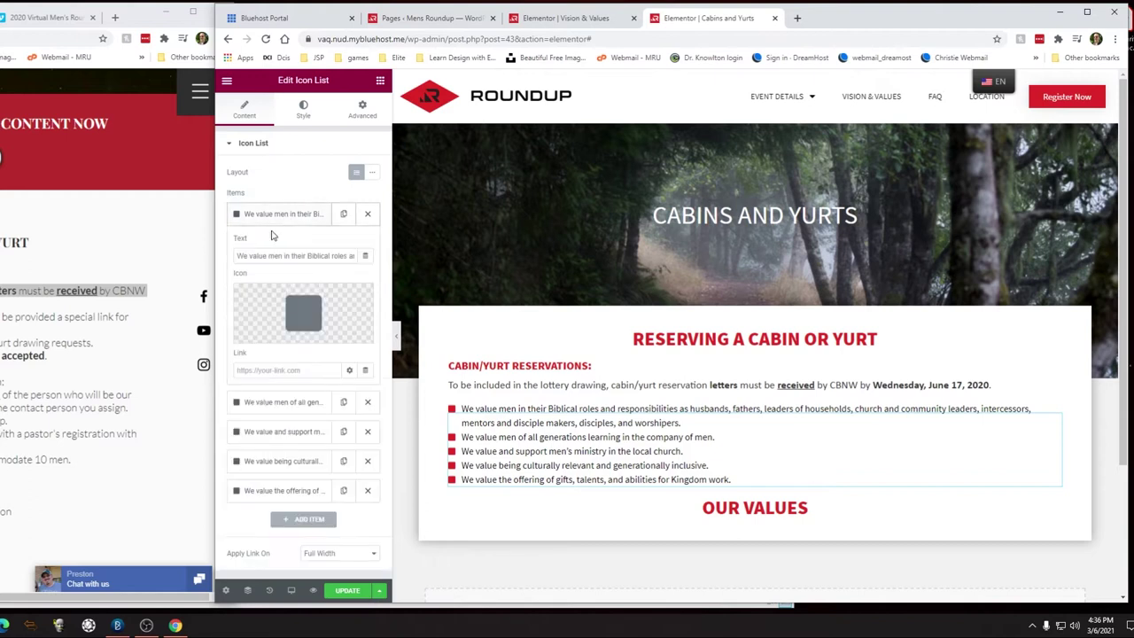
pyautogui.click(131, 316)
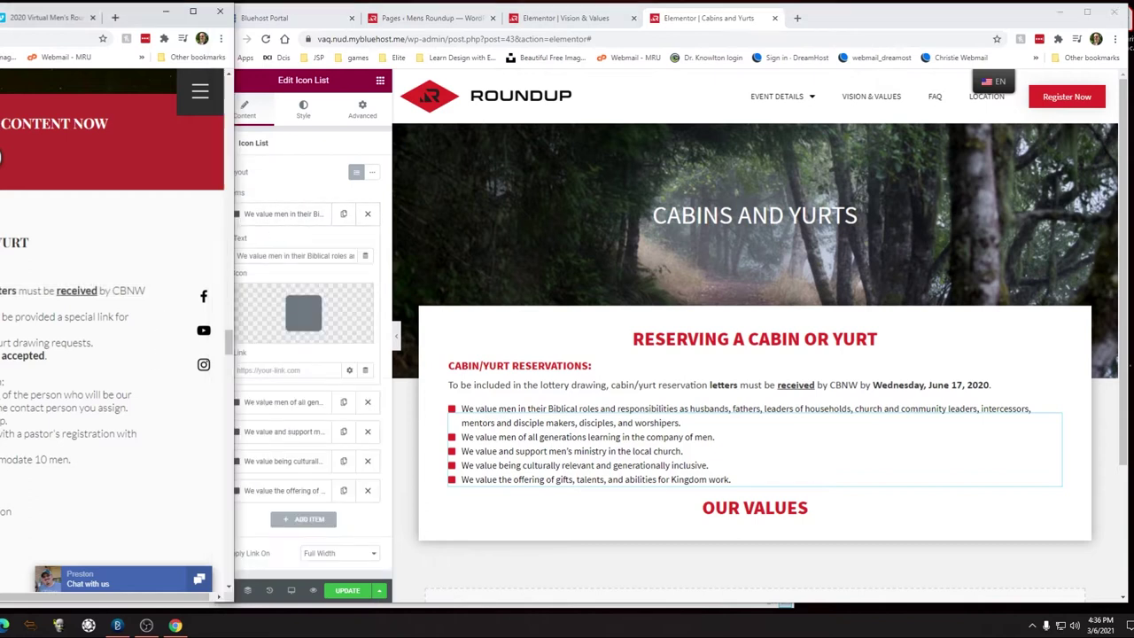
pyautogui.moveTo(130, 317); pyautogui.dragTo(1, 316)
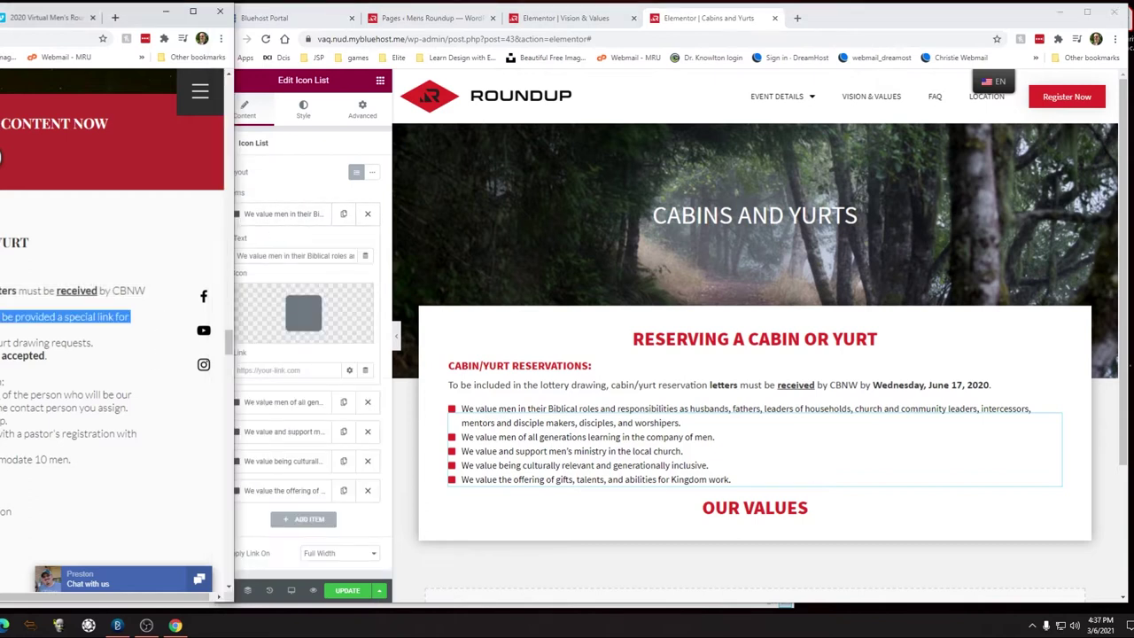
pyautogui.click(301, 256)
pyautogui.hotkey('ctrl', 'a')
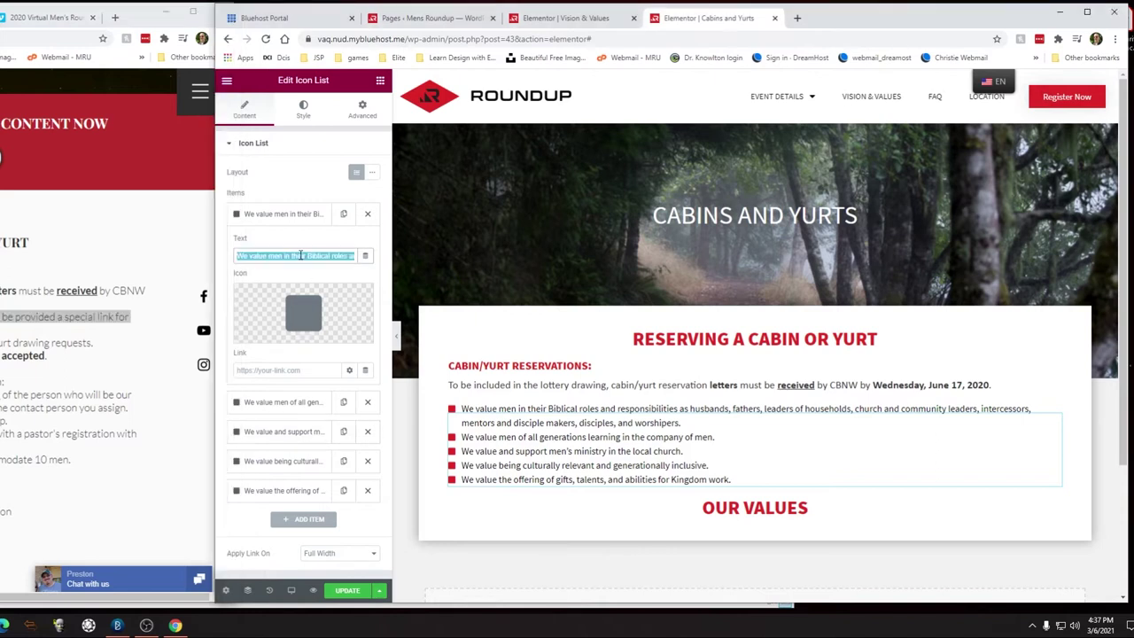
pyautogui.write('Do not let your church men register and pay online. You will be provided a special link for them to use for registration.')
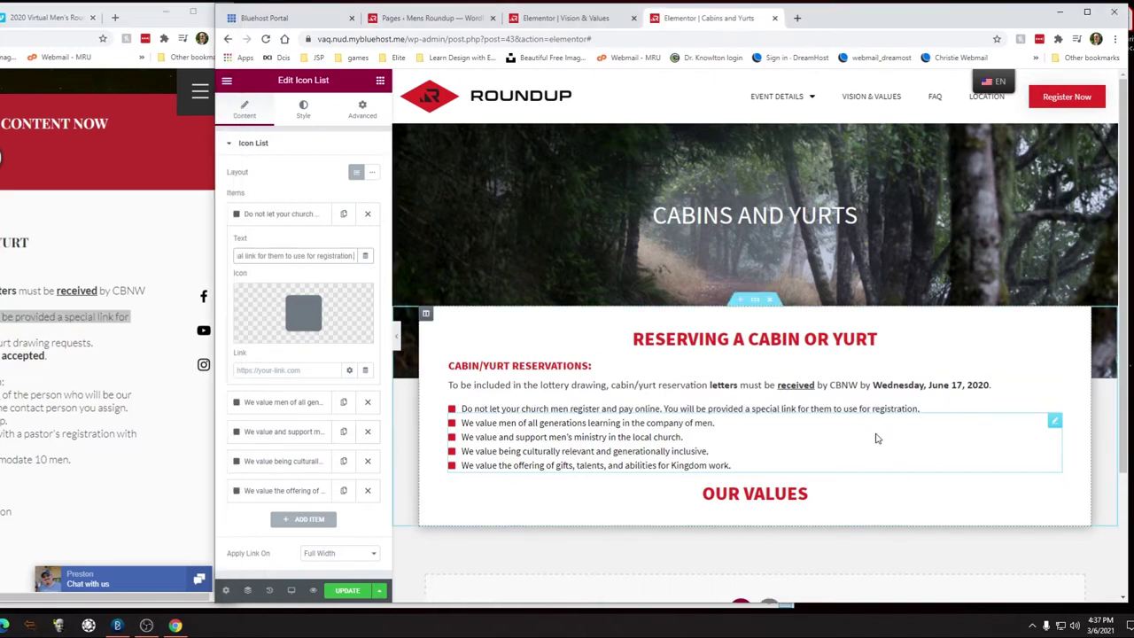
# Step: Replace the second bullet with the old page's line "Please do not send individual registrations with the cabin/yurt drawing requests."
pyautogui.click(275, 402)
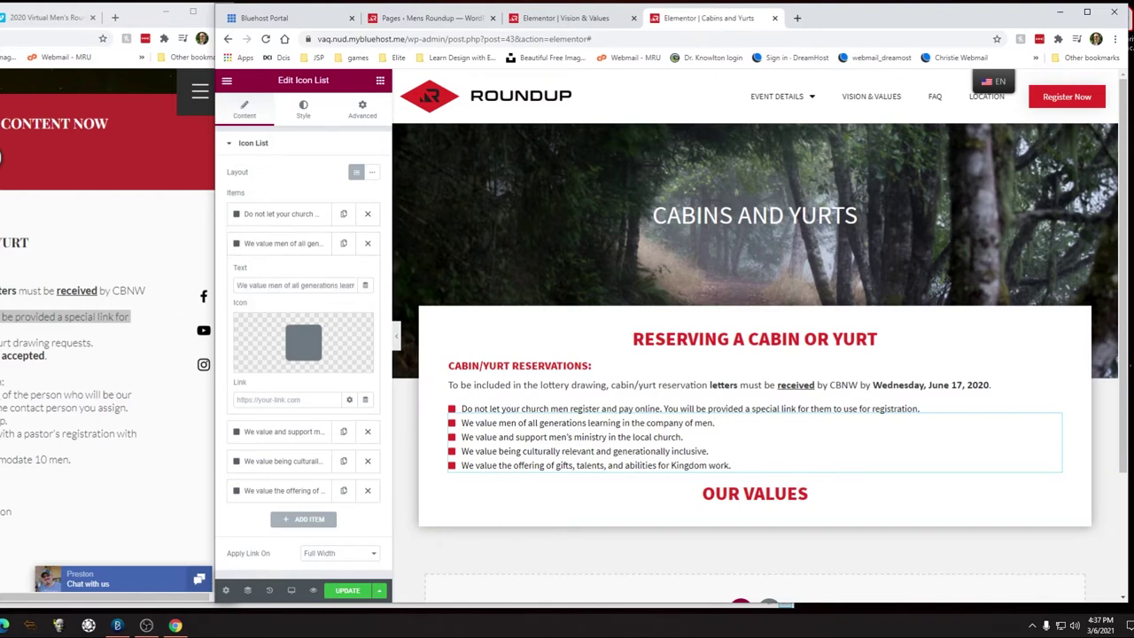
pyautogui.moveTo(95, 345); pyautogui.dragTo(0, 346)
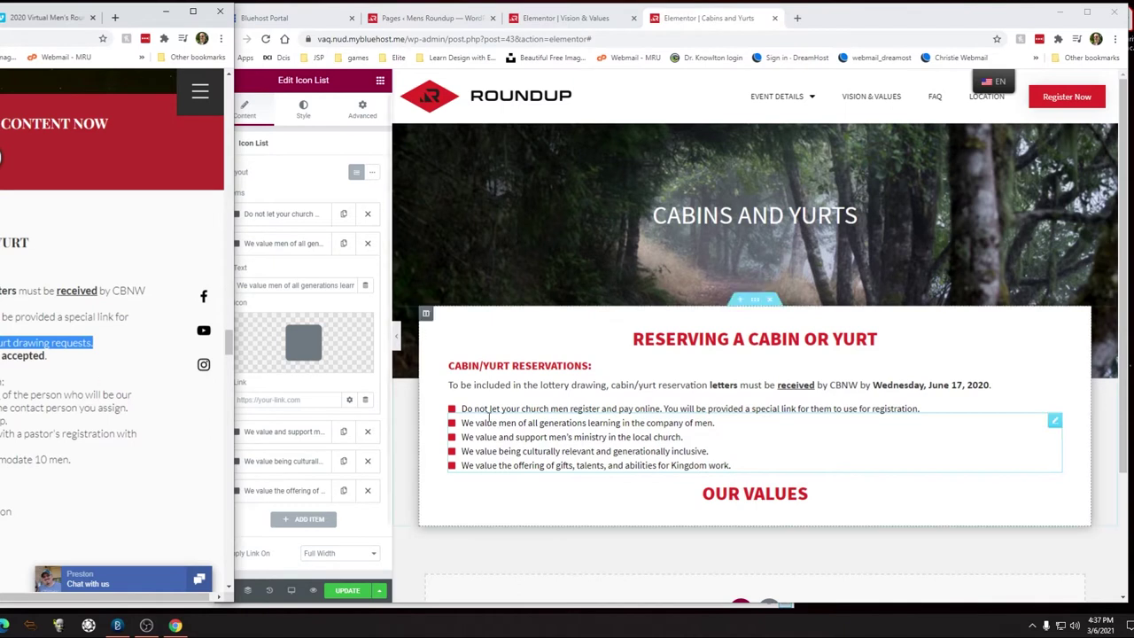
pyautogui.tripleClick(286, 286)
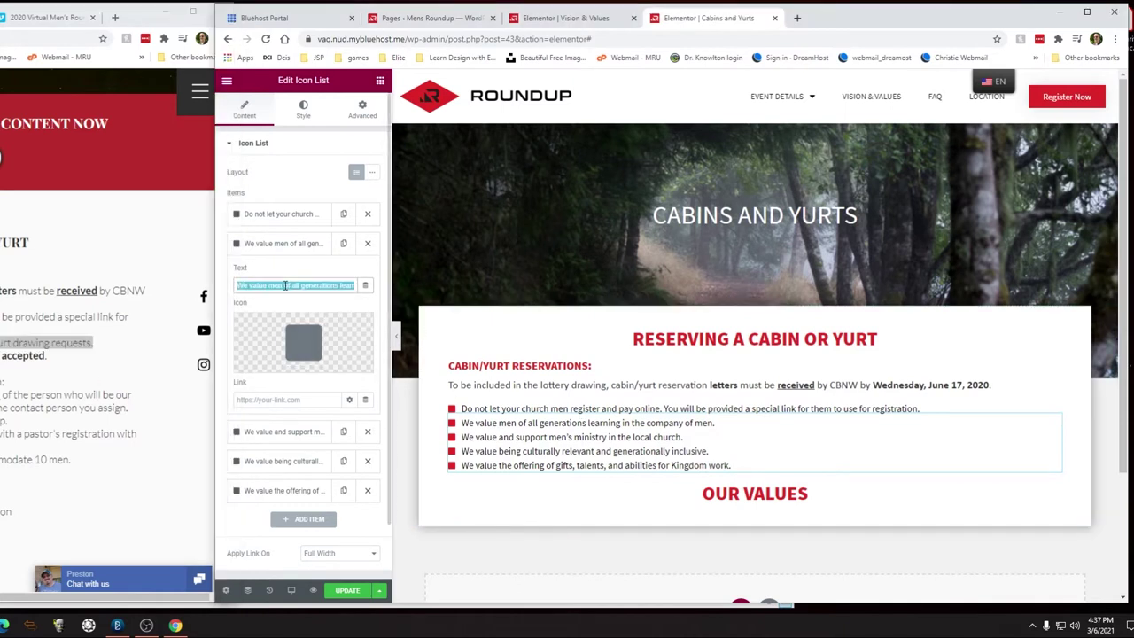
pyautogui.write('Please do not send individual registrations with the cabin/yurt drawing requests.')
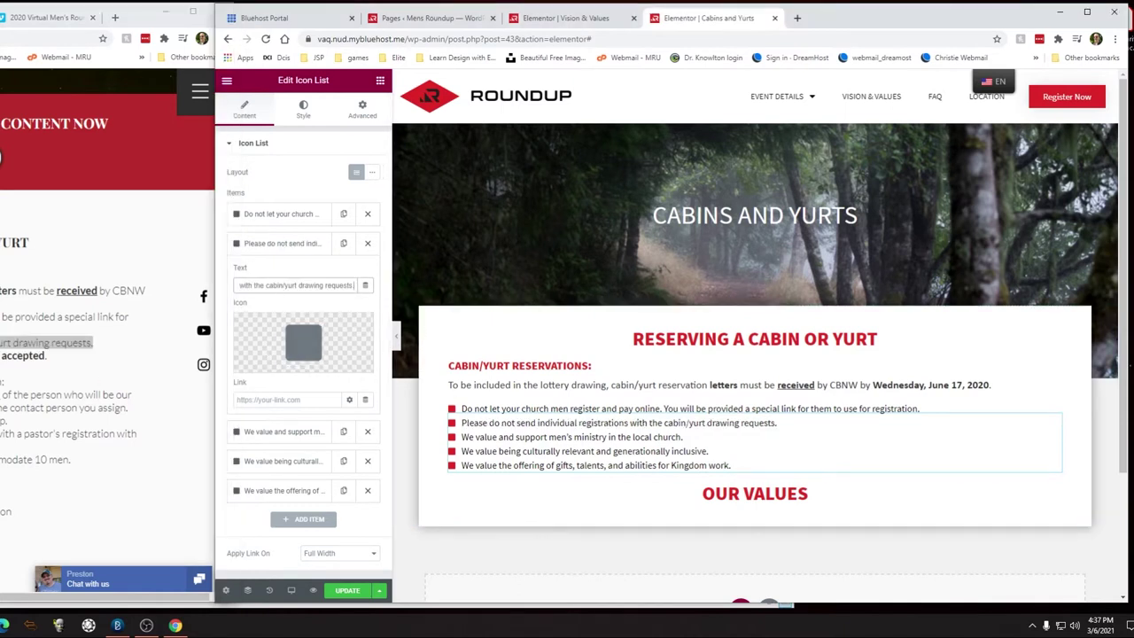
# Step: Replace the third bullet with the old page's line "Enter drawing with a letter and check. Credit cards are not accepted."
pyautogui.click(49, 358)
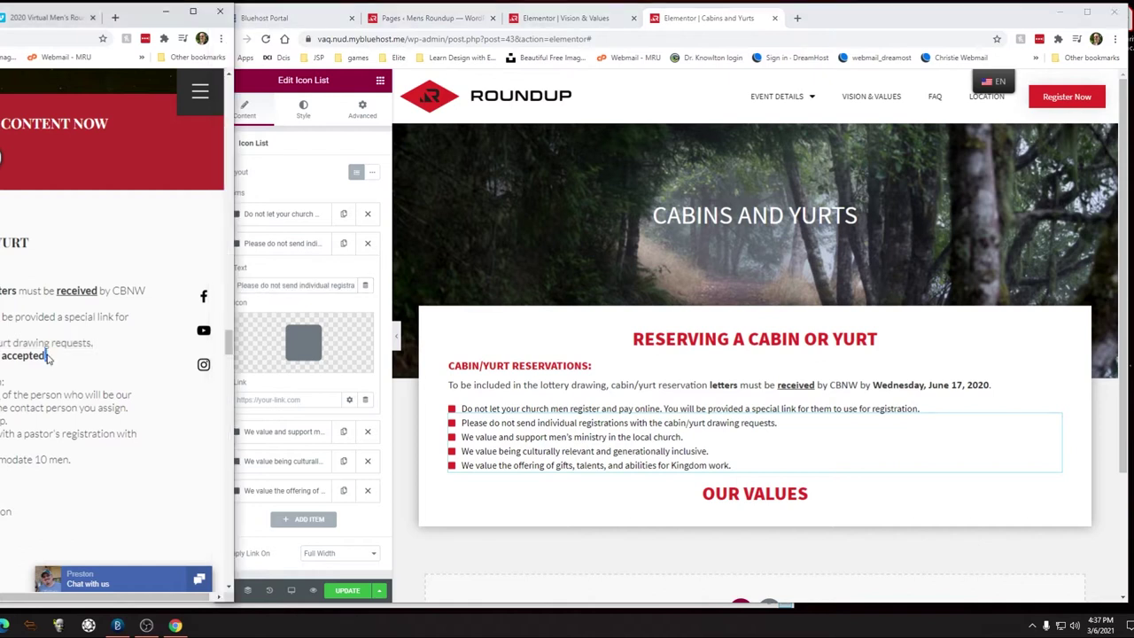
pyautogui.moveTo(48, 355); pyautogui.dragTo(0, 355)
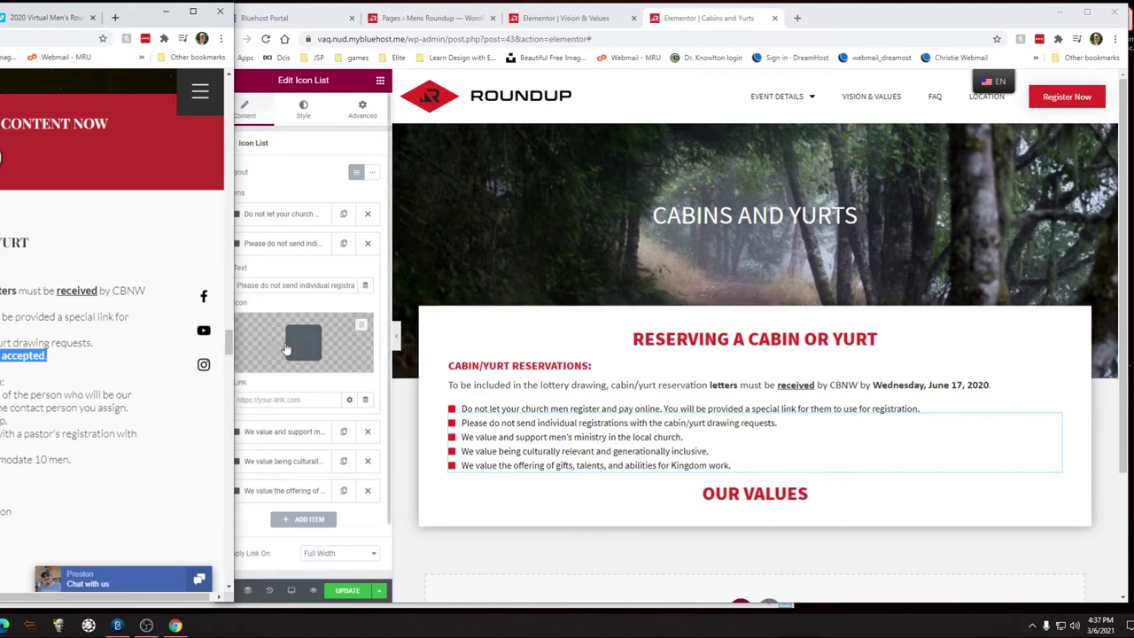
pyautogui.click(280, 248)
pyautogui.click(284, 272)
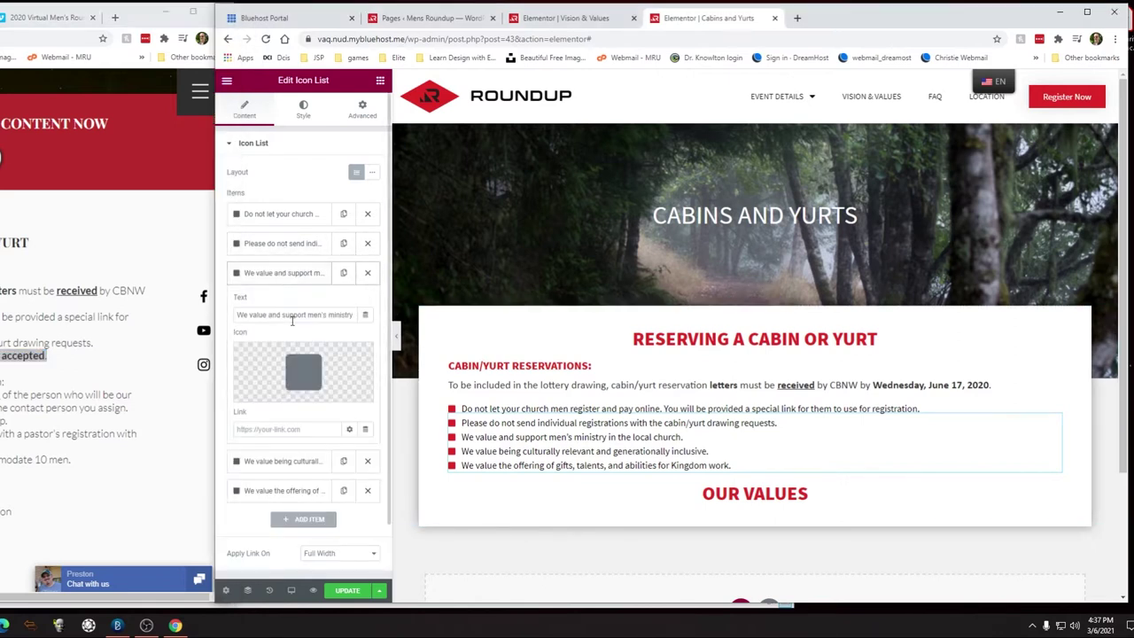
pyautogui.tripleClick(295, 316)
pyautogui.write('Enter drawing with a letter and check. Credit cards are not accepted.')
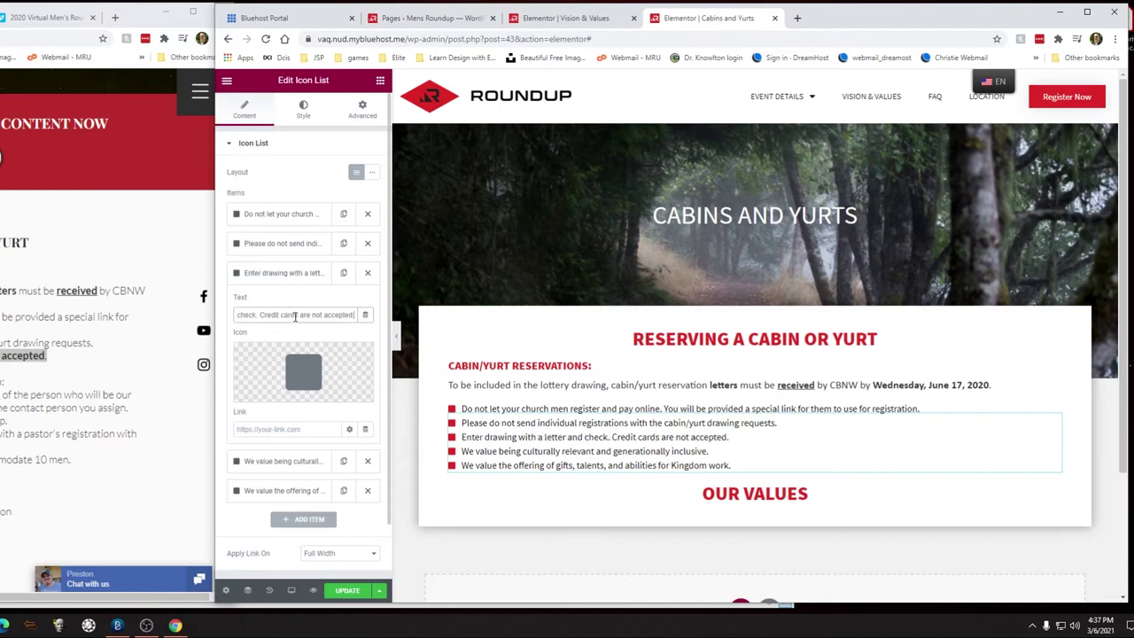
# Step: Delete the two leftover "We value" items at the end of the bulleted list, and update and reload the page
pyautogui.click(292, 273)
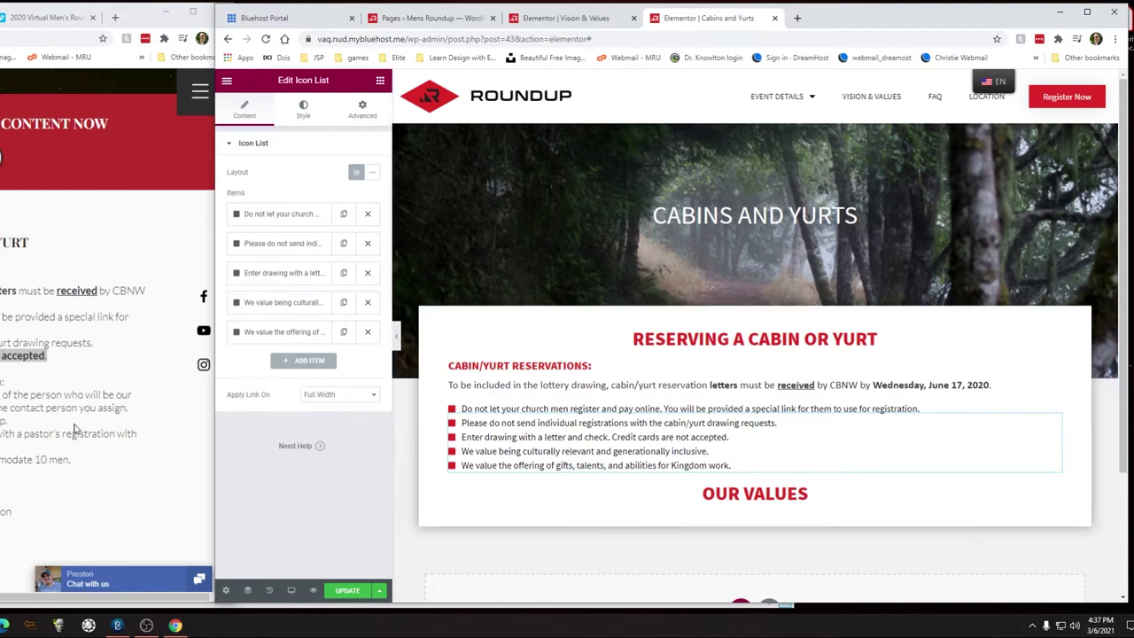
pyautogui.click(280, 275)
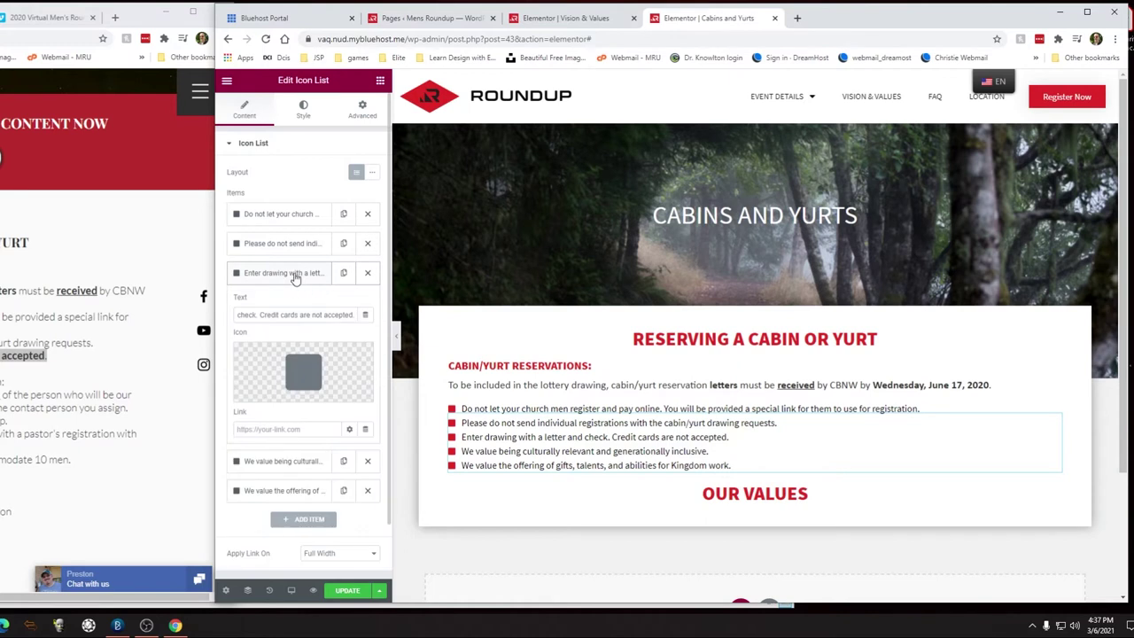
pyautogui.click(296, 275)
pyautogui.click(368, 302)
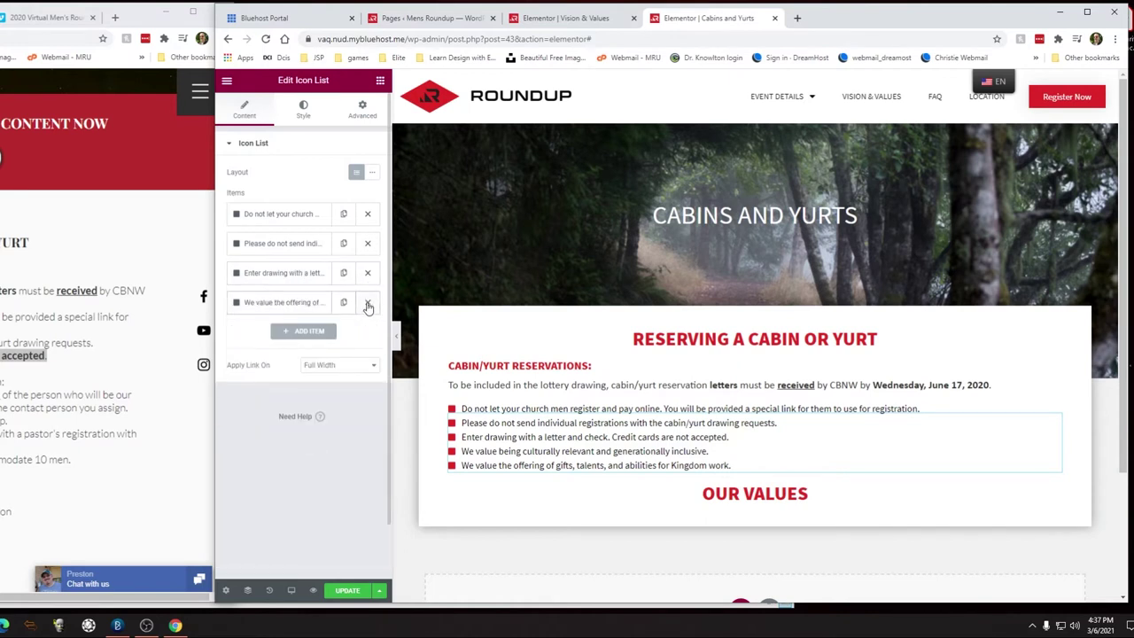
pyautogui.click(370, 303)
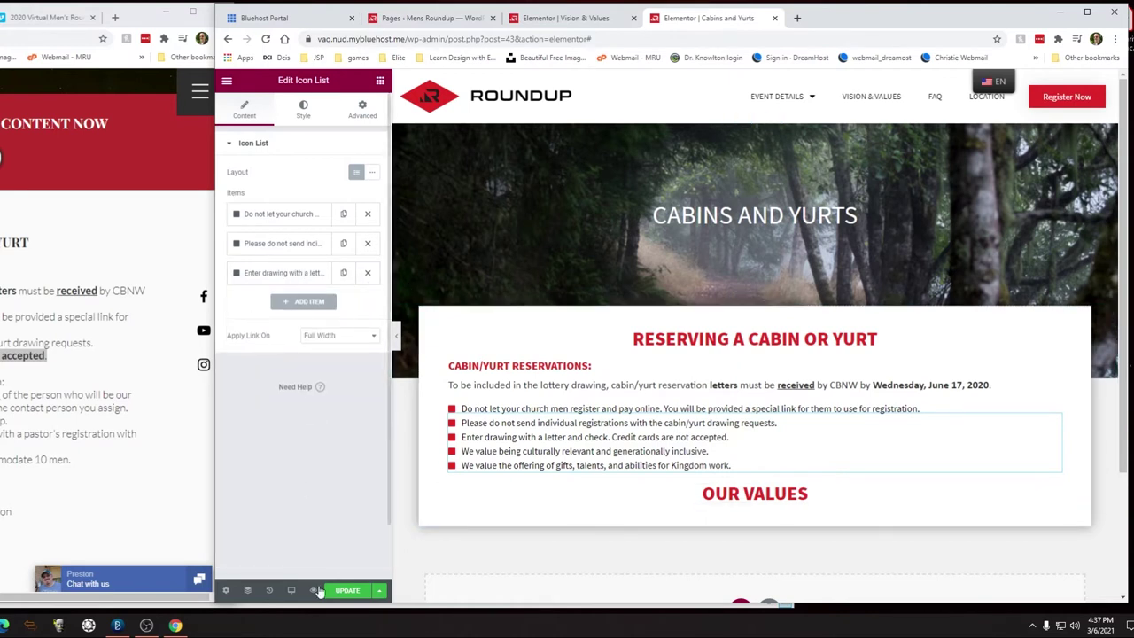
pyautogui.click(348, 591)
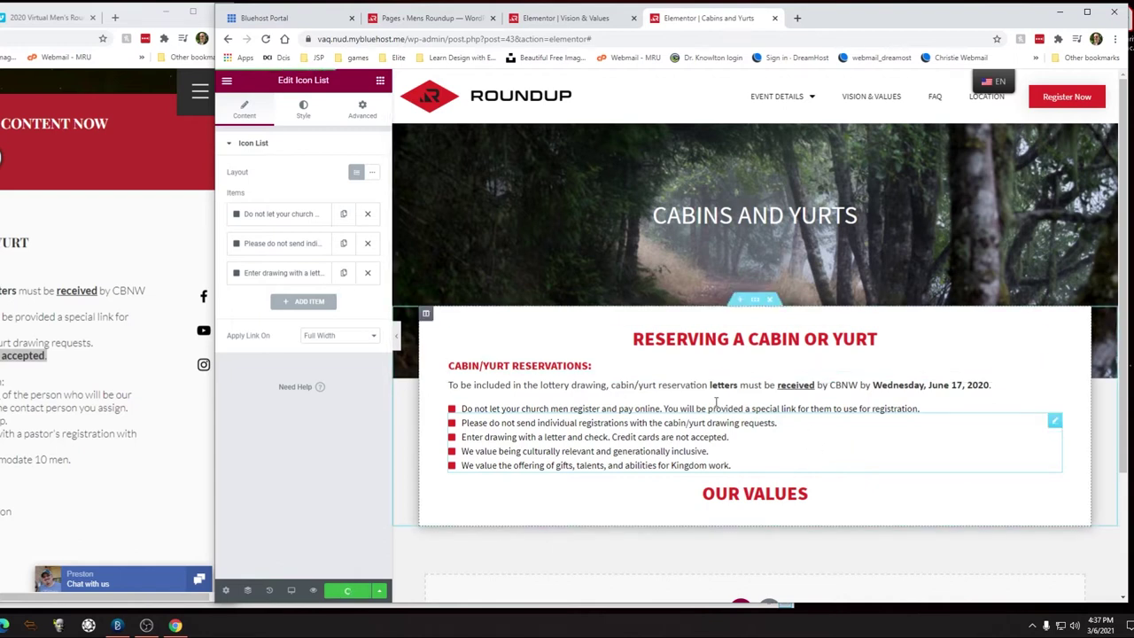
pyautogui.press('F5')
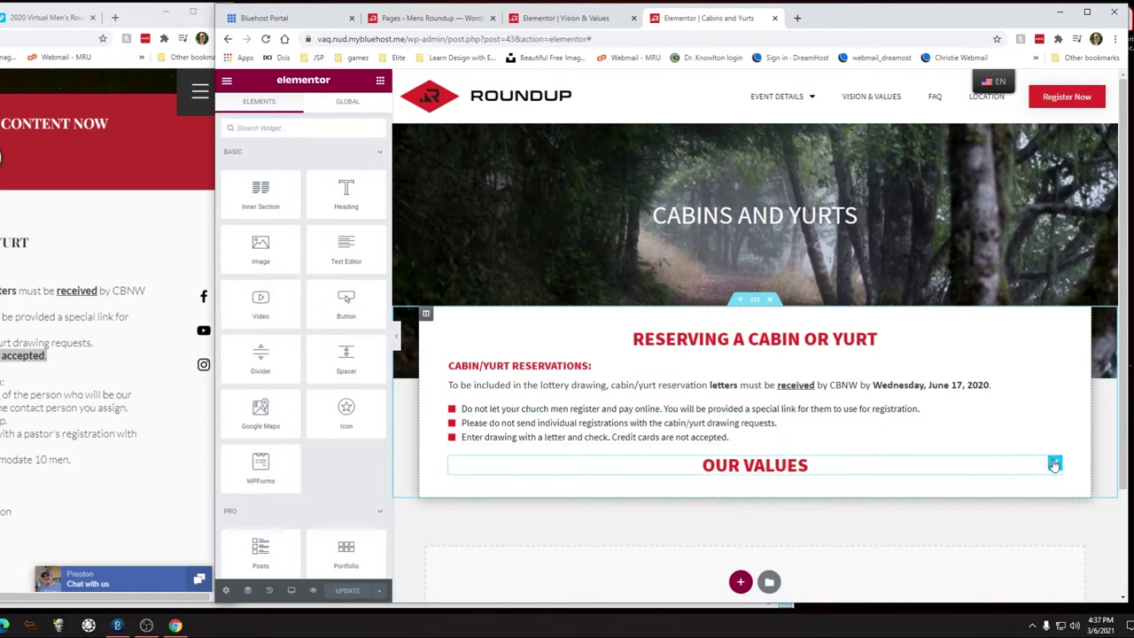
# Step: Delete the leftover "Our Values" heading below the bulleted list
pyautogui.click(1054, 464)
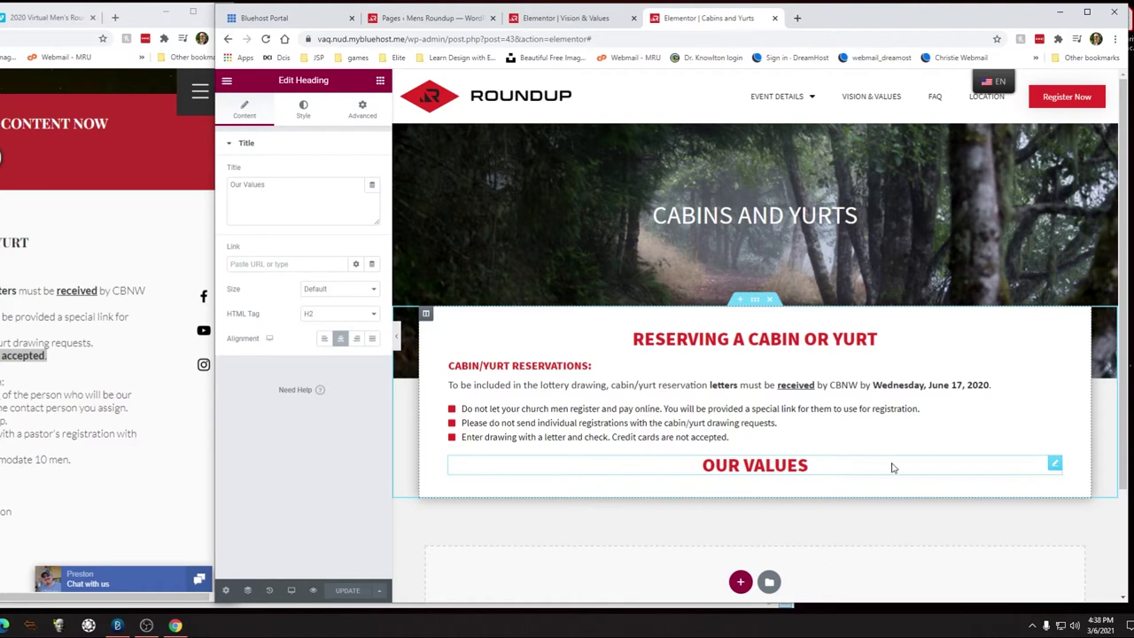
pyautogui.rightClick(1055, 467)
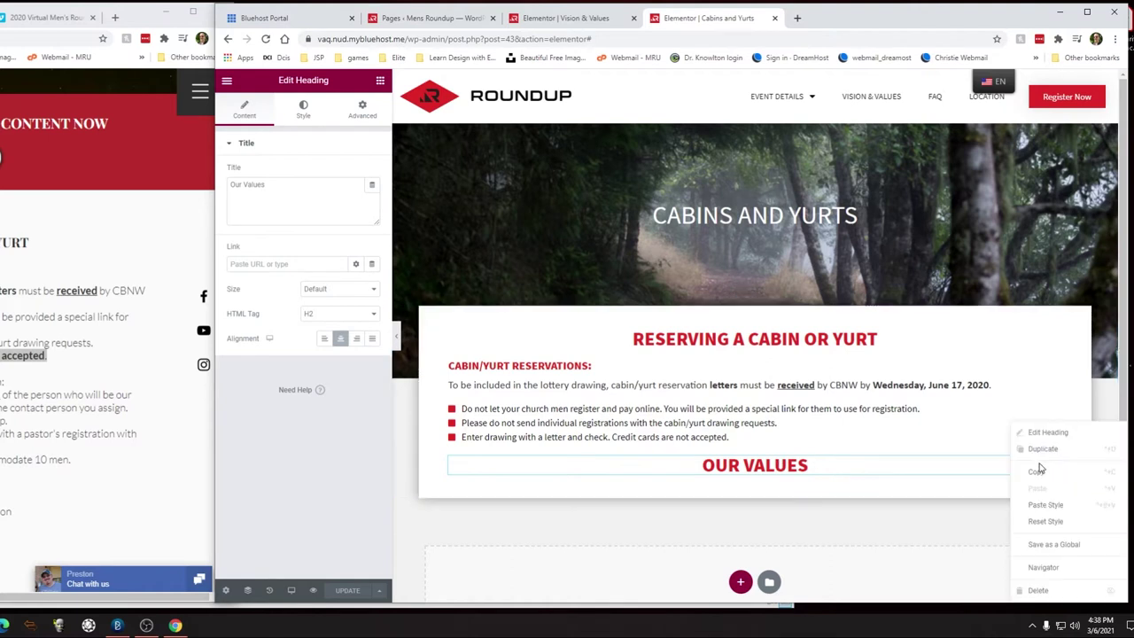
pyautogui.click(1045, 593)
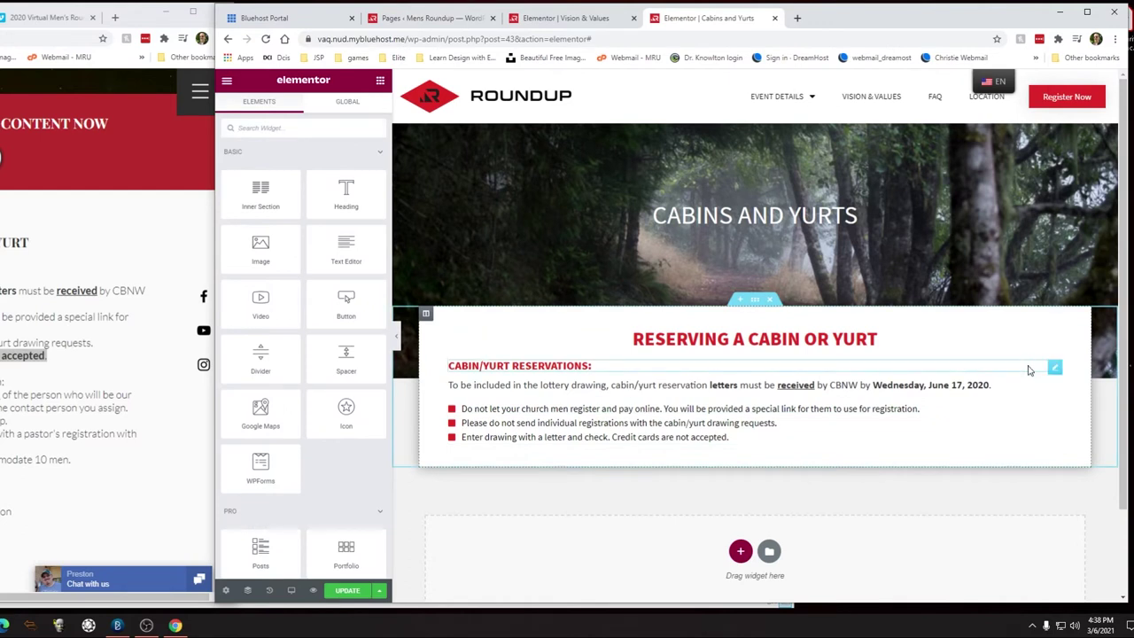
# Step: Duplicate the "Cabin/Yurt Reservations:" heading and move the copy below the bulleted list
pyautogui.rightClick(1053, 368)
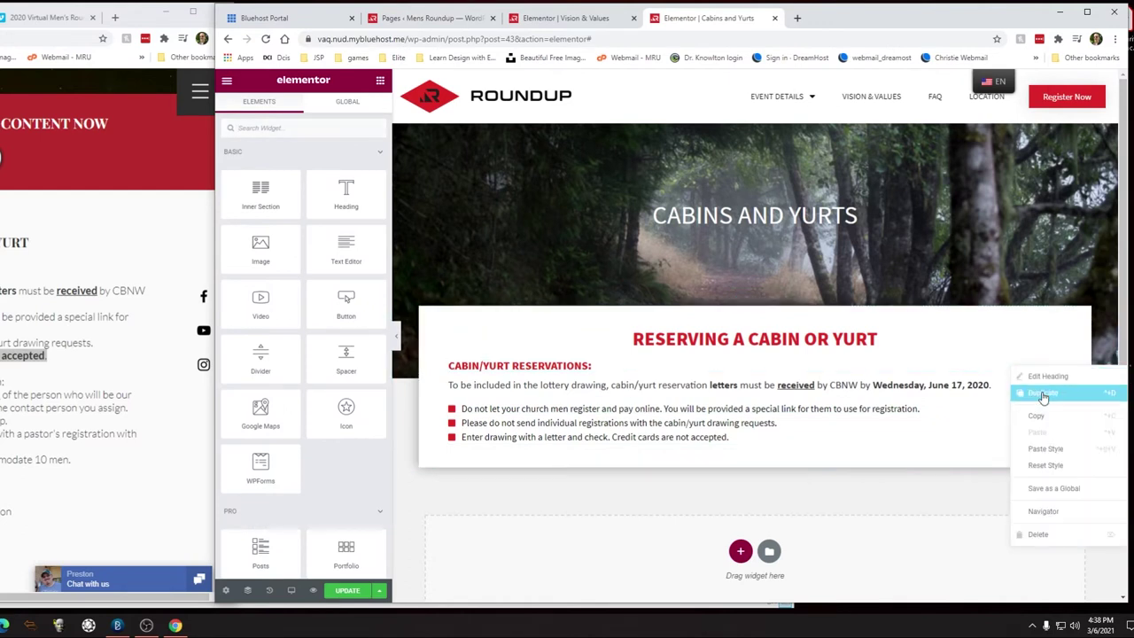
pyautogui.click(1040, 396)
pyautogui.moveTo(1055, 392); pyautogui.dragTo(983, 465)
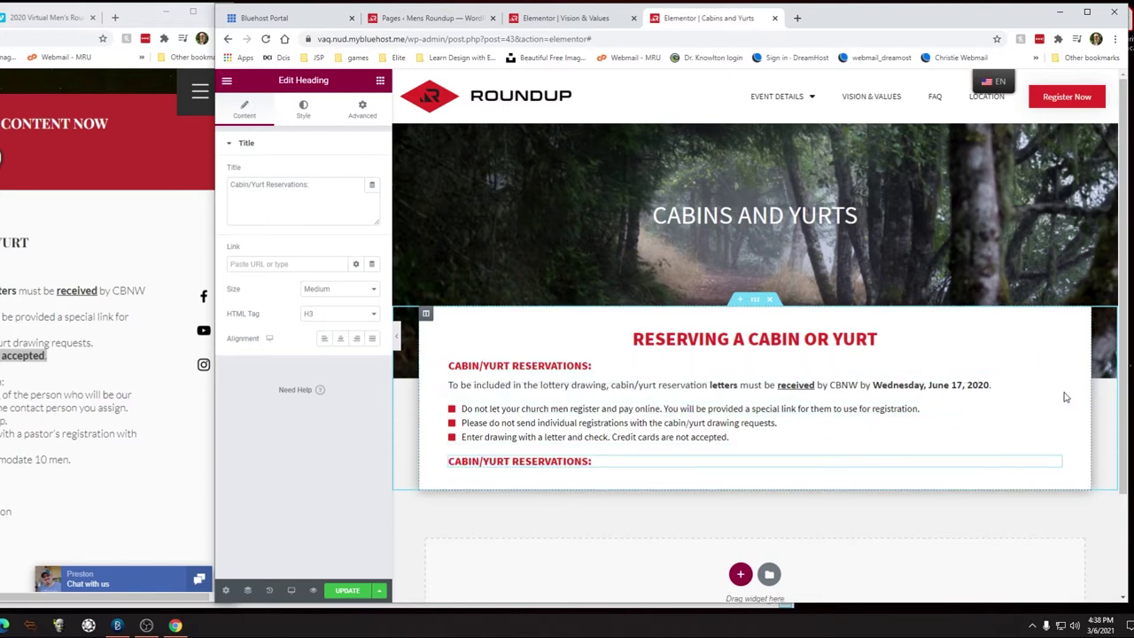
# Step: Duplicate the lottery drawing paragraph and move the copy beneath the duplicated heading below the bulleted list
pyautogui.click(1054, 392)
pyautogui.rightClick(1055, 395)
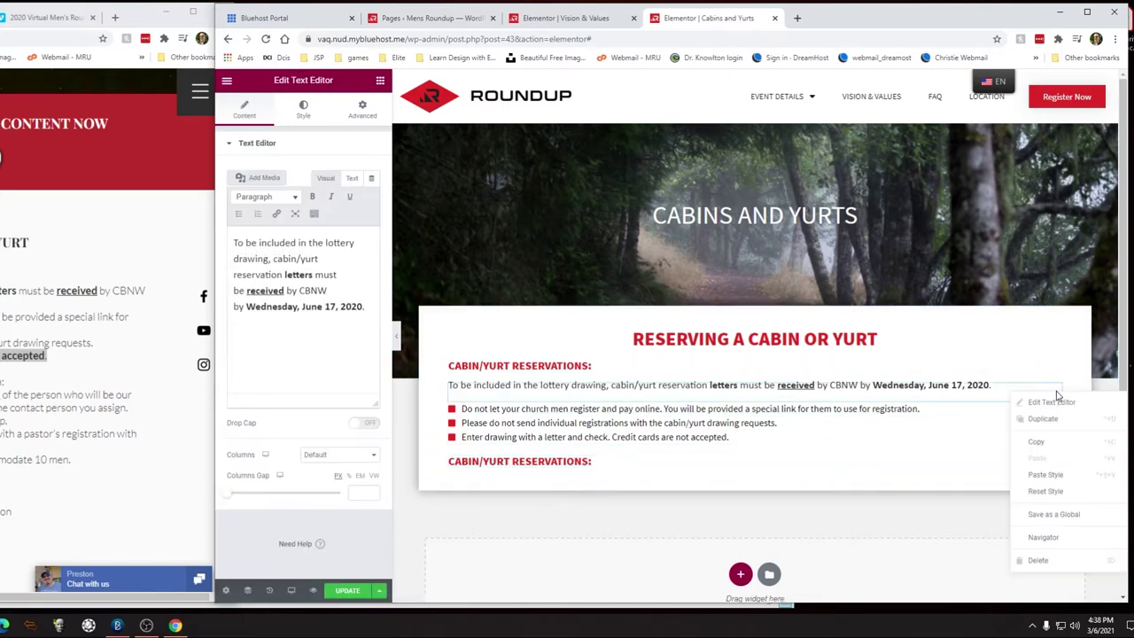
pyautogui.click(1052, 419)
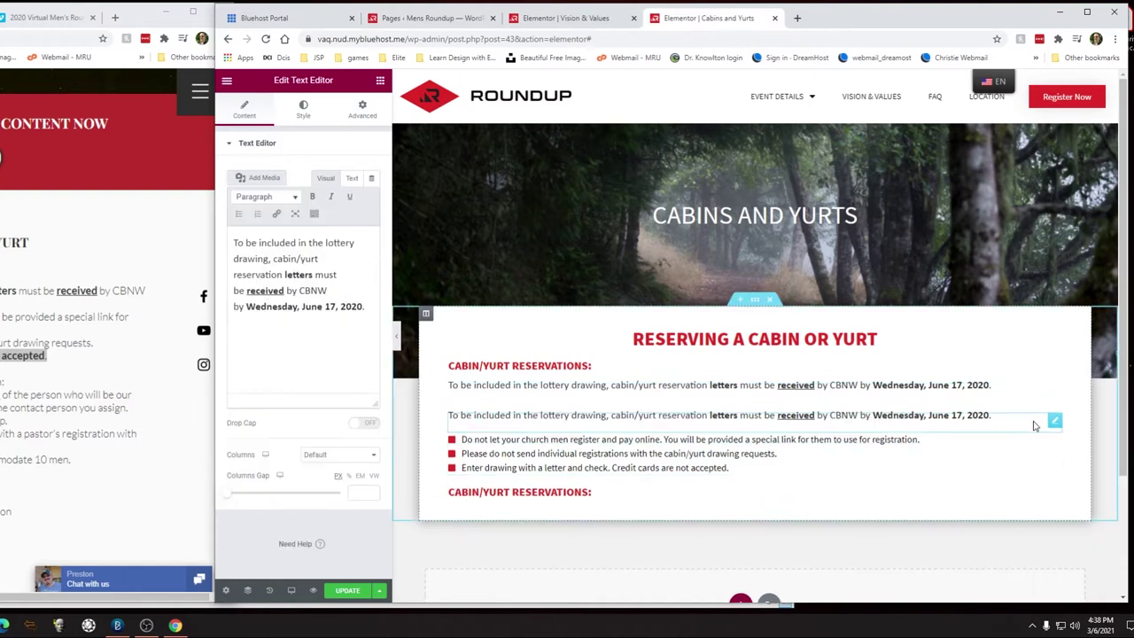
pyautogui.moveTo(1055, 422); pyautogui.dragTo(994, 497)
pyautogui.moveTo(996, 502); pyautogui.dragTo(586, 496)
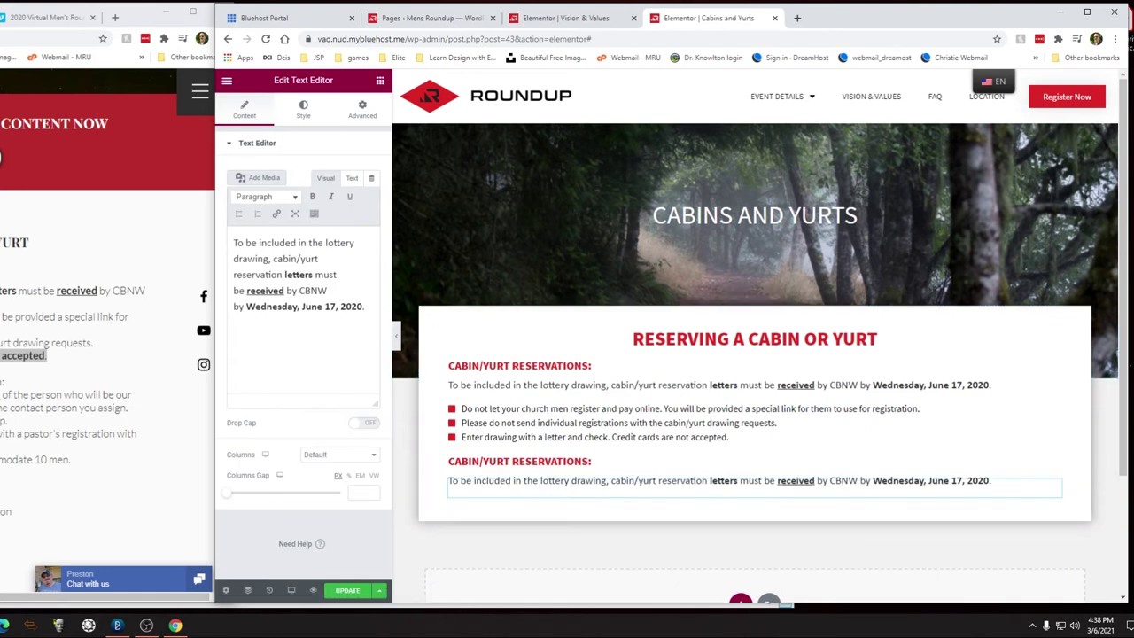
# Step: Delete the duplicated "Cabin/Yurt Reservations:" heading below the bulleted list
pyautogui.click(1055, 462)
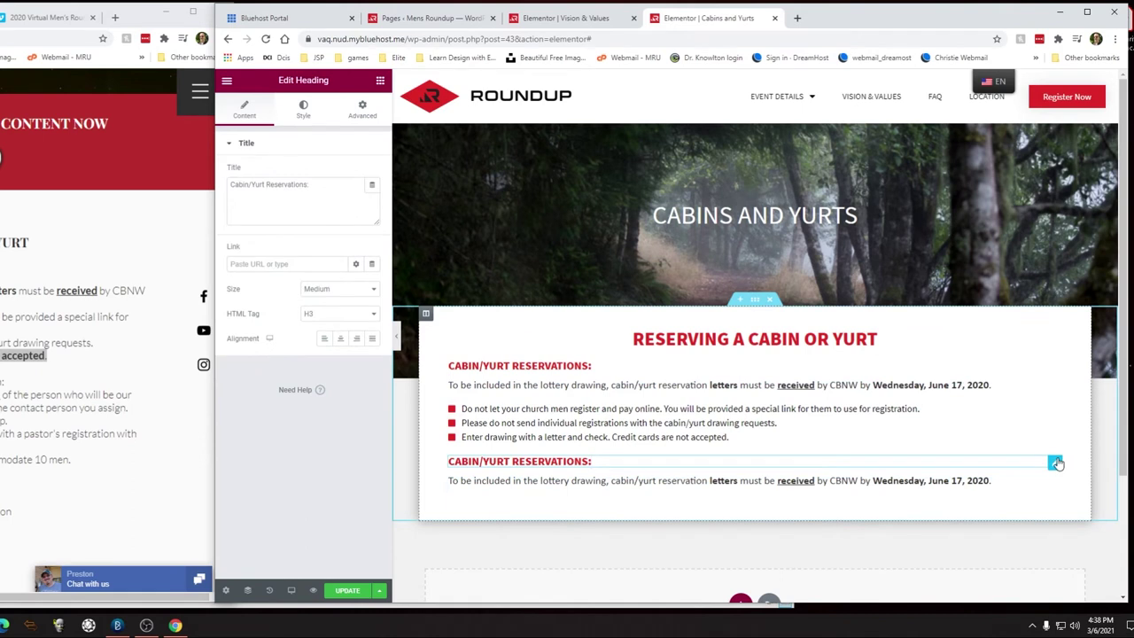
pyautogui.rightClick(1055, 463)
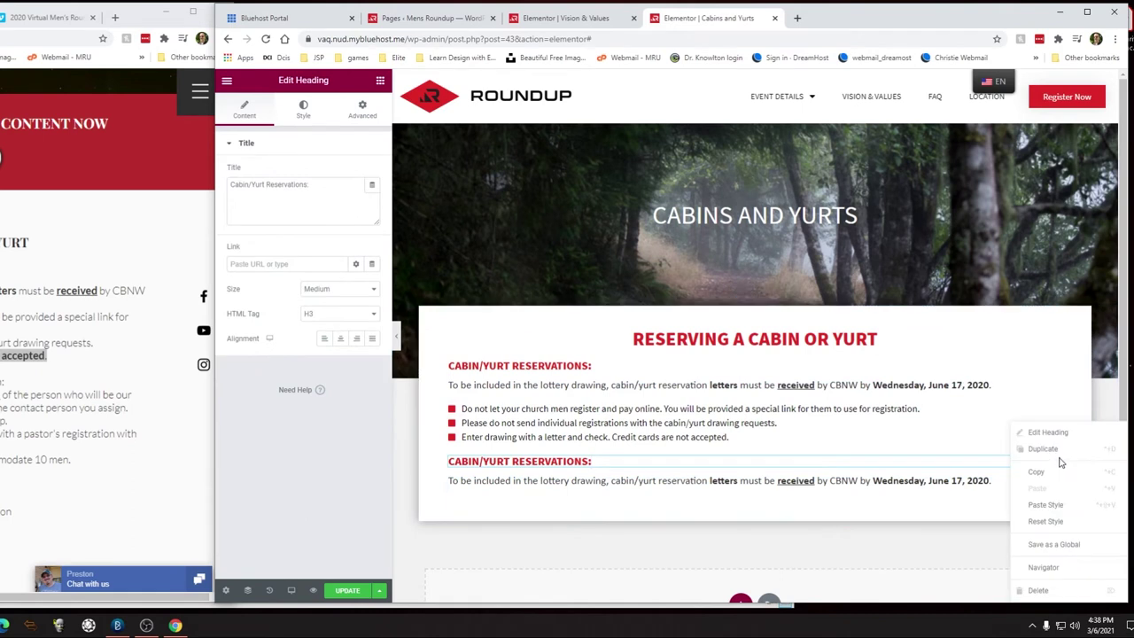
pyautogui.click(1036, 590)
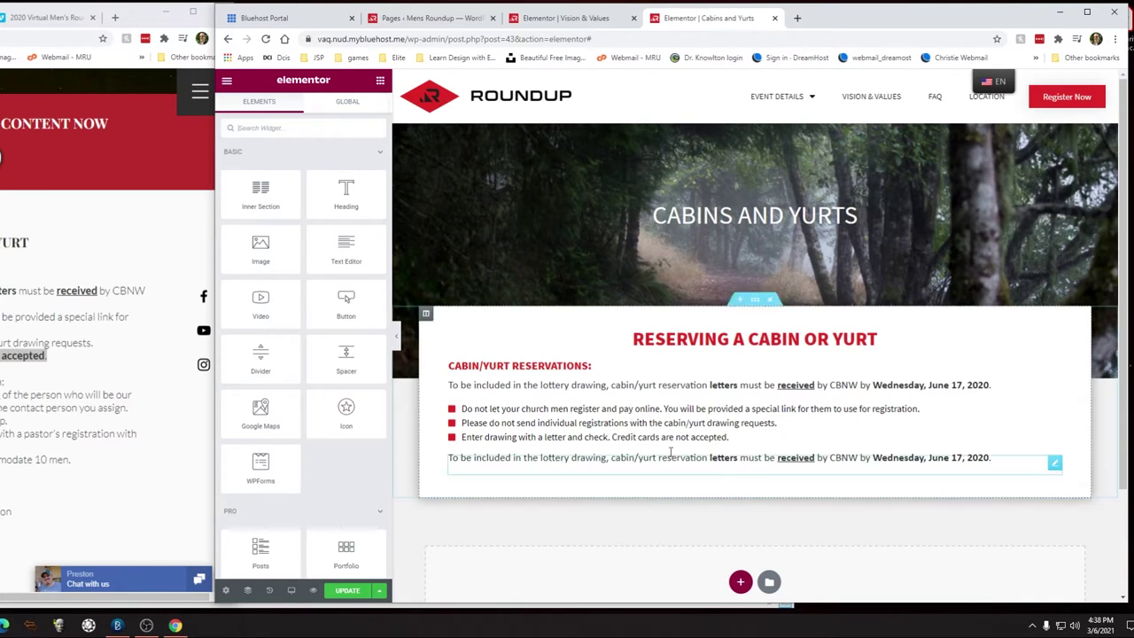
# Step: Replace the copied paragraph with the old page's line "To request a cabin or yurt, simply send the following information:" and update the page
pyautogui.click(746, 457)
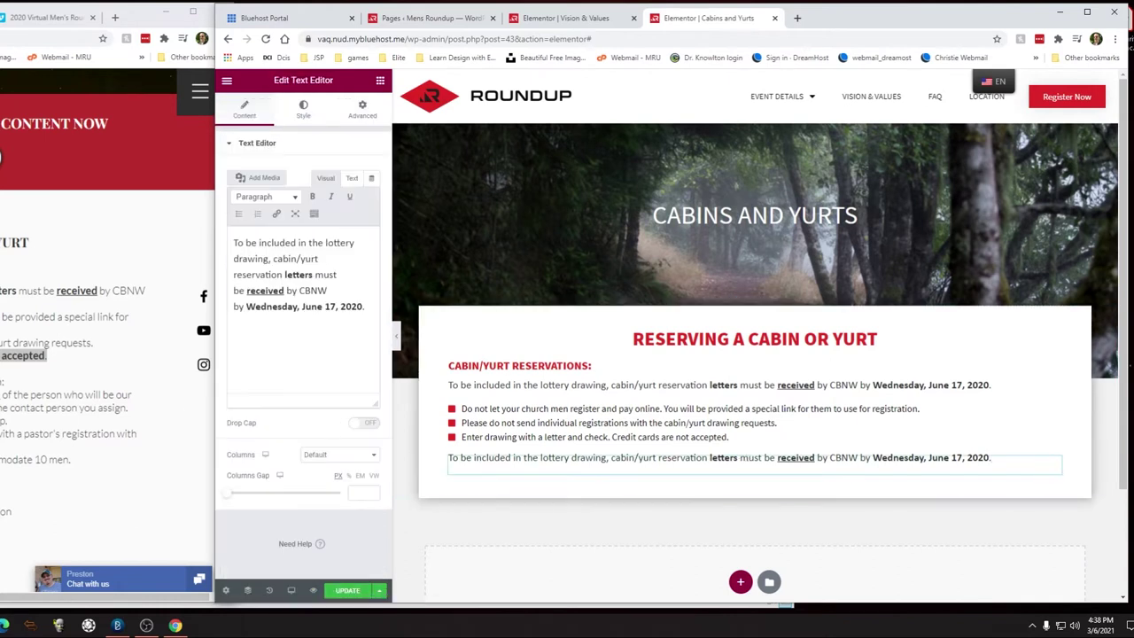
pyautogui.click(14, 388)
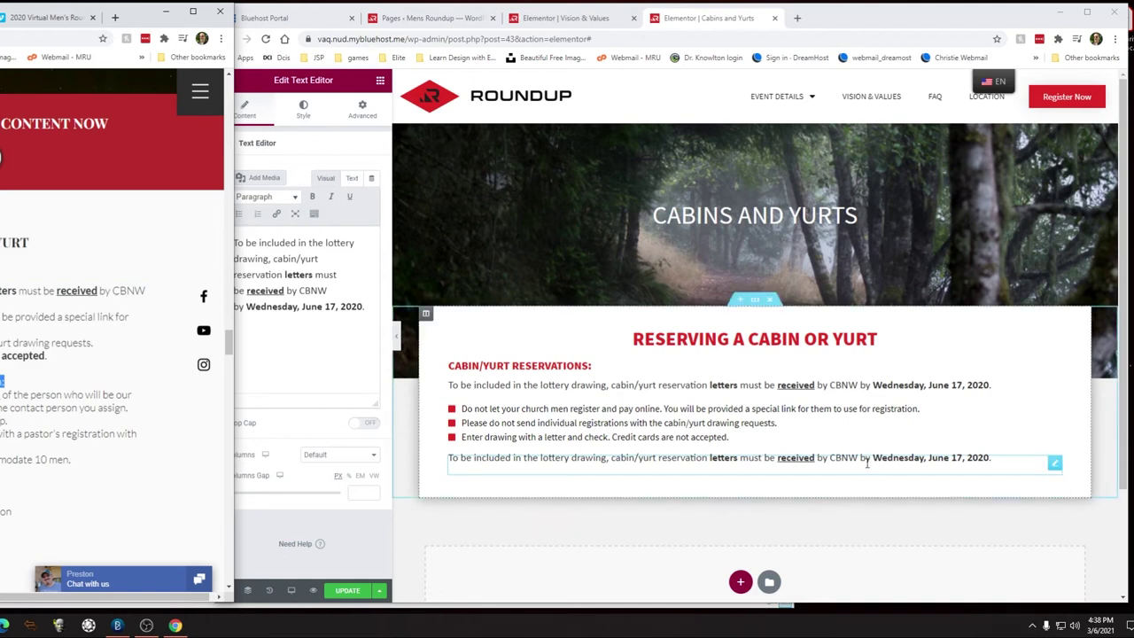
pyautogui.click(1055, 463)
pyautogui.hotkey('ctrl', 'a')
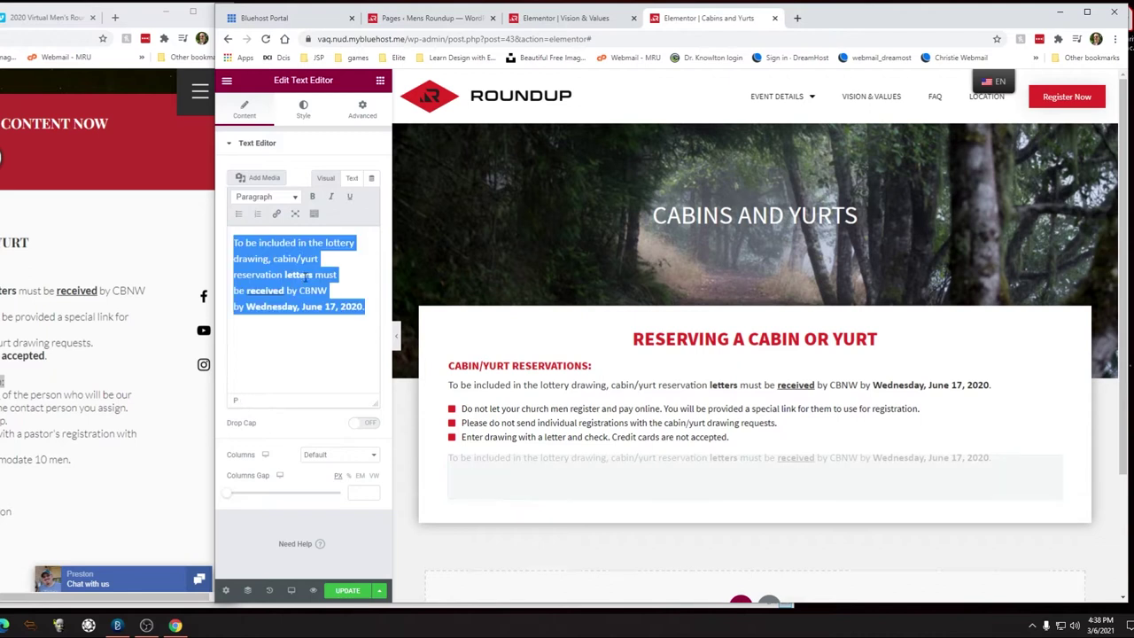
pyautogui.write('To request a cabin or yurt, simply send the following information:')
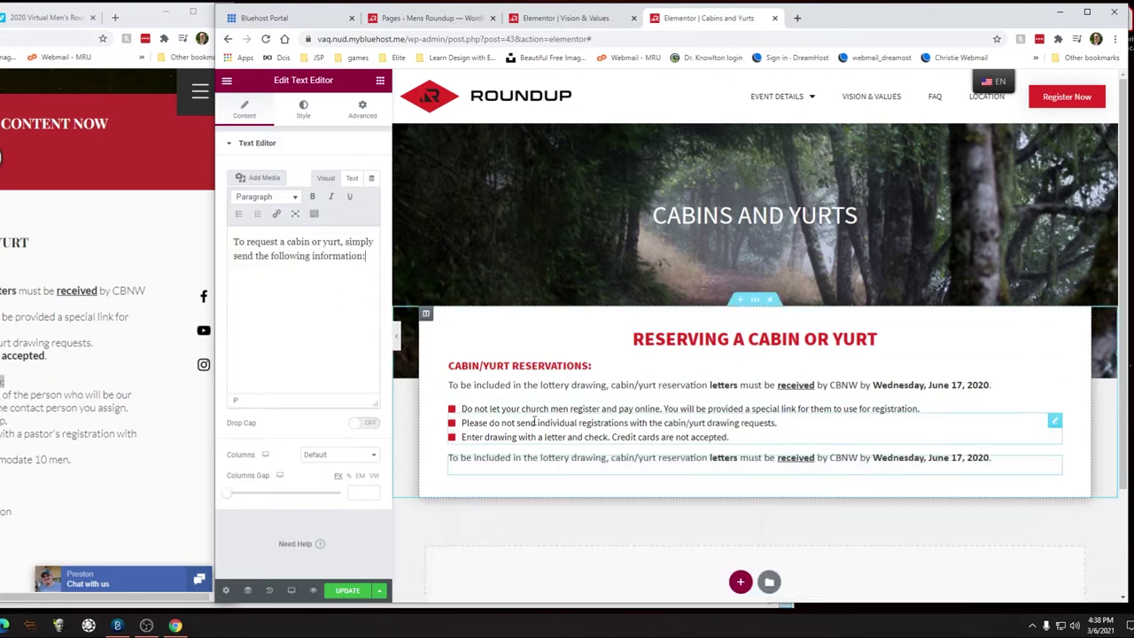
pyautogui.click(359, 592)
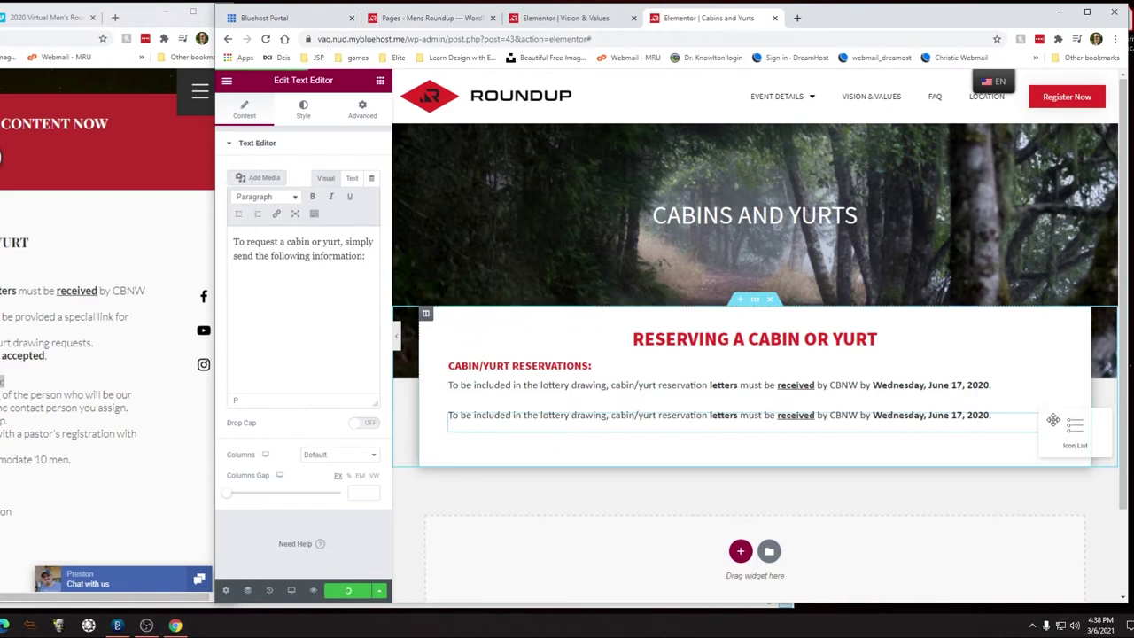
# Step: Copy the three-item bulleted list and paste it below the cabin or yurt request line
pyautogui.rightClick(1012, 425)
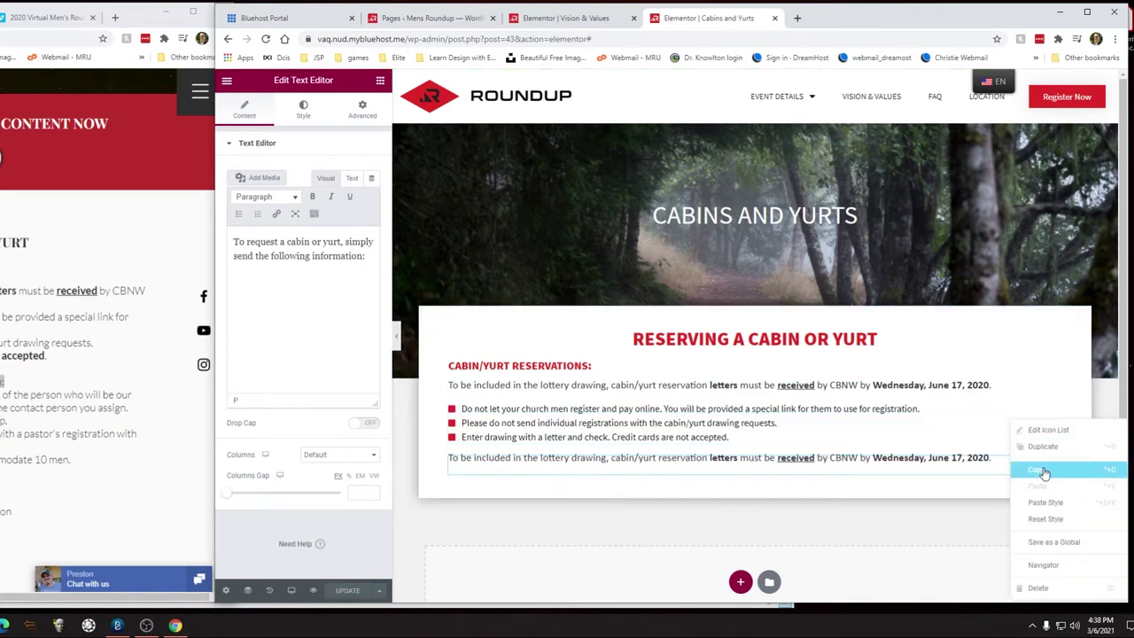
pyautogui.click(873, 471)
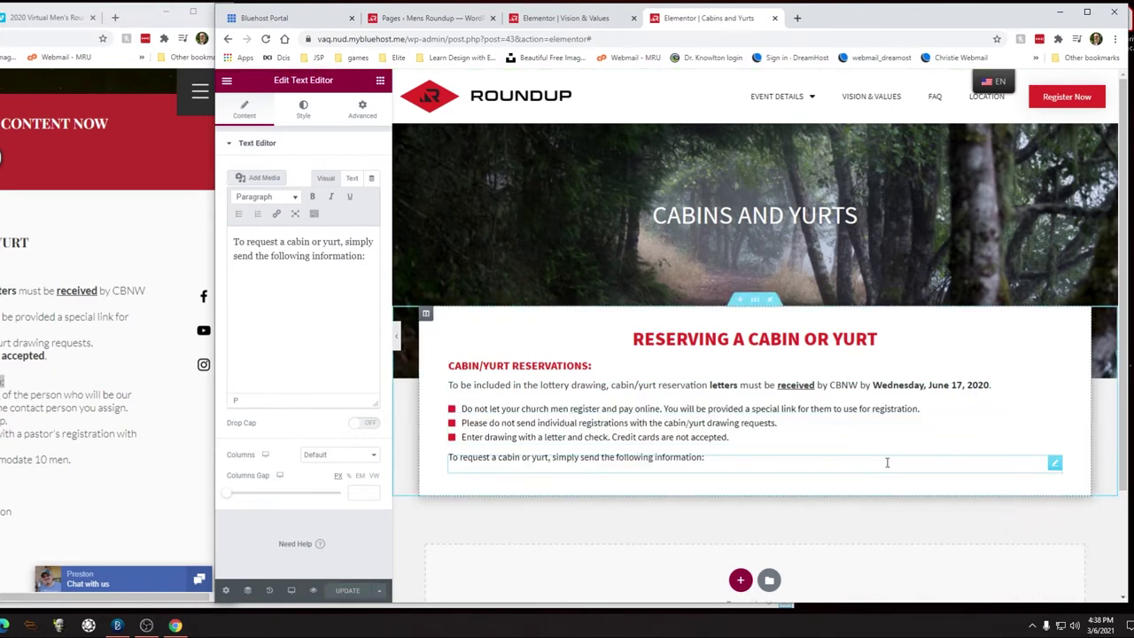
pyautogui.rightClick(889, 463)
pyautogui.click(919, 487)
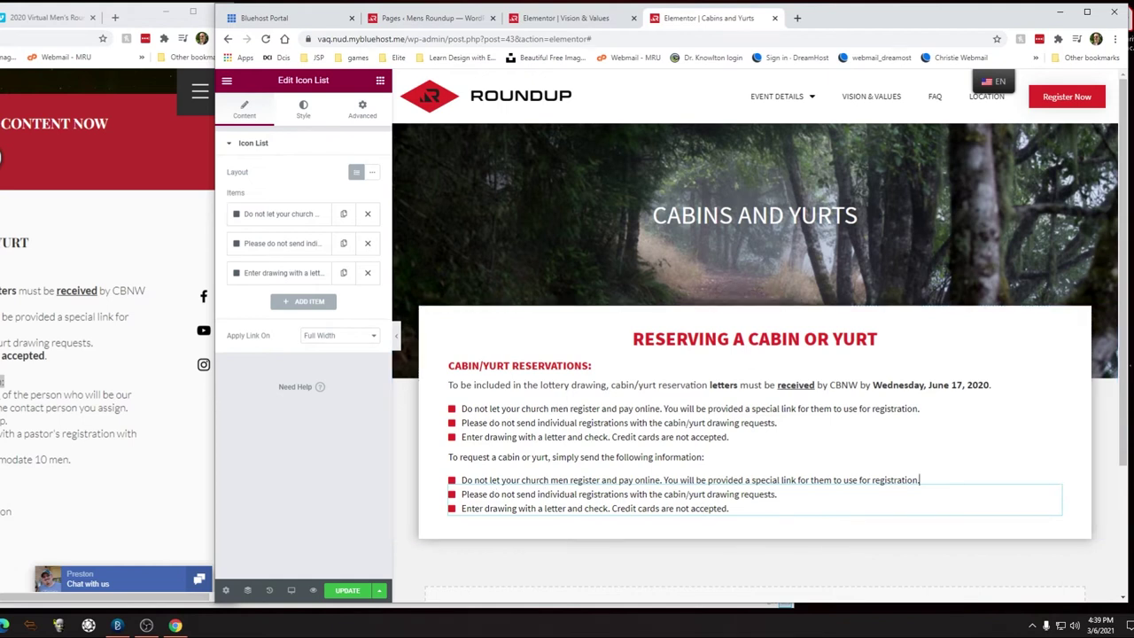
# Step: Replace the lower list's first bullet with the old page's contact-person text, starting "Please provide the name, address, phone number, and email"
pyautogui.moveTo(136, 408); pyautogui.dragTo(1, 393)
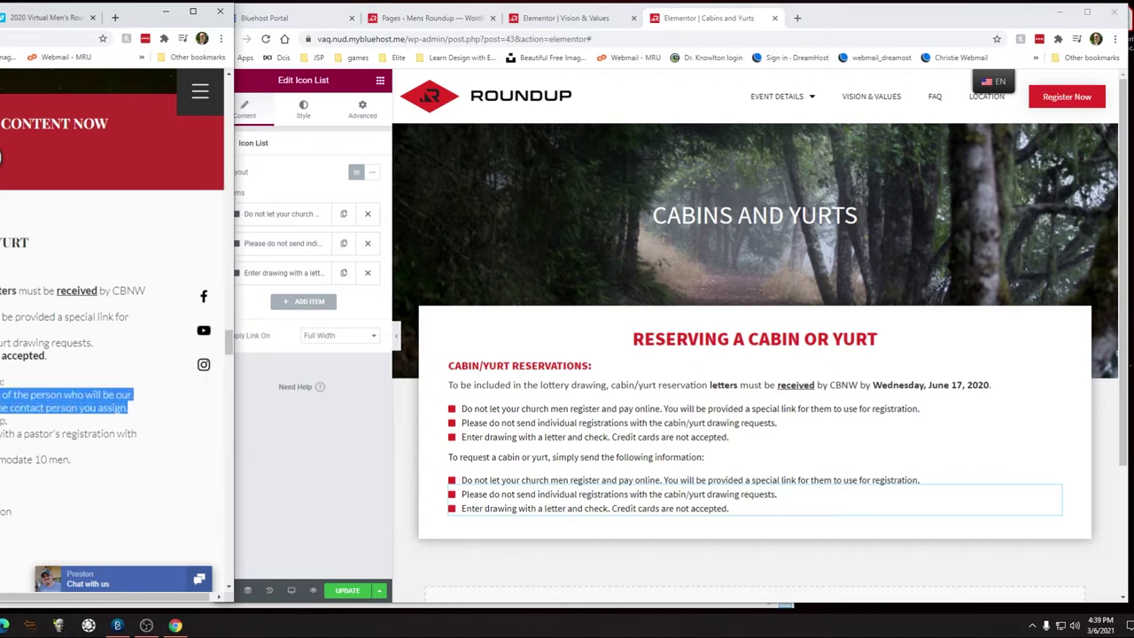
pyautogui.click(432, 498)
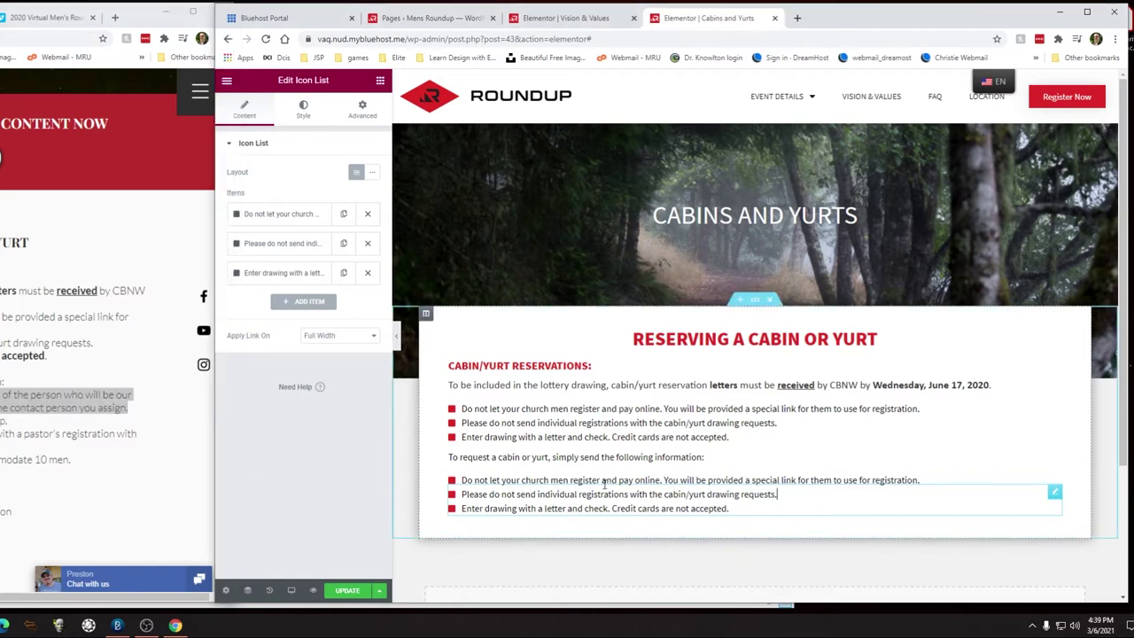
pyautogui.click(288, 225)
pyautogui.tripleClick(291, 256)
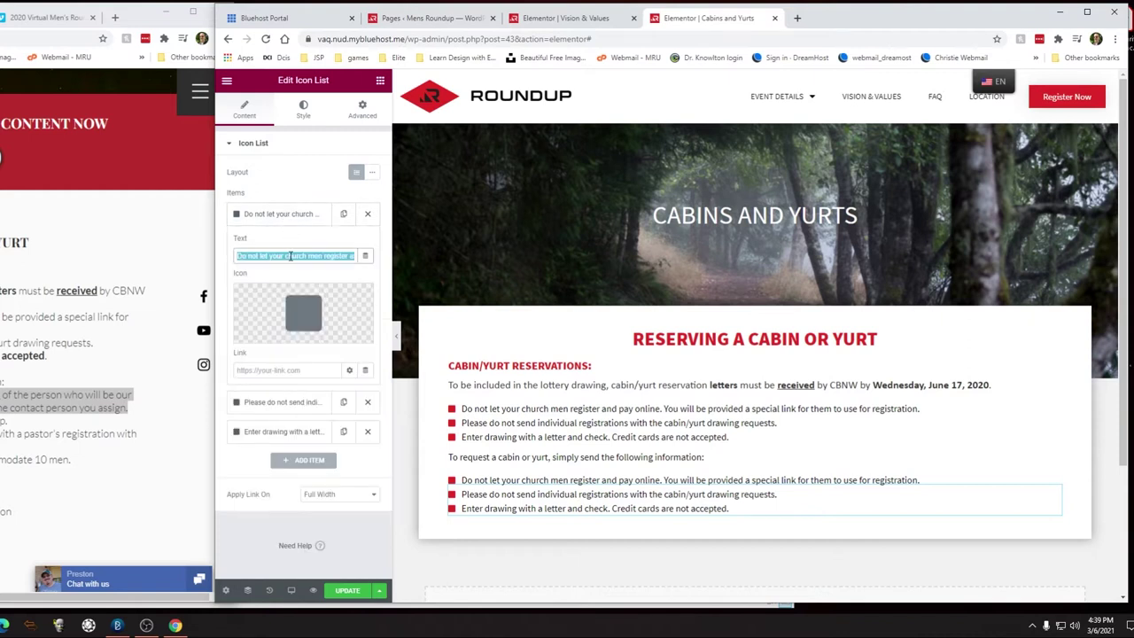
pyautogui.write('Please provide the name, address, phone number, and email of the person who will be our contact for your group. All correspondence will be sent to the contact person you assign.')
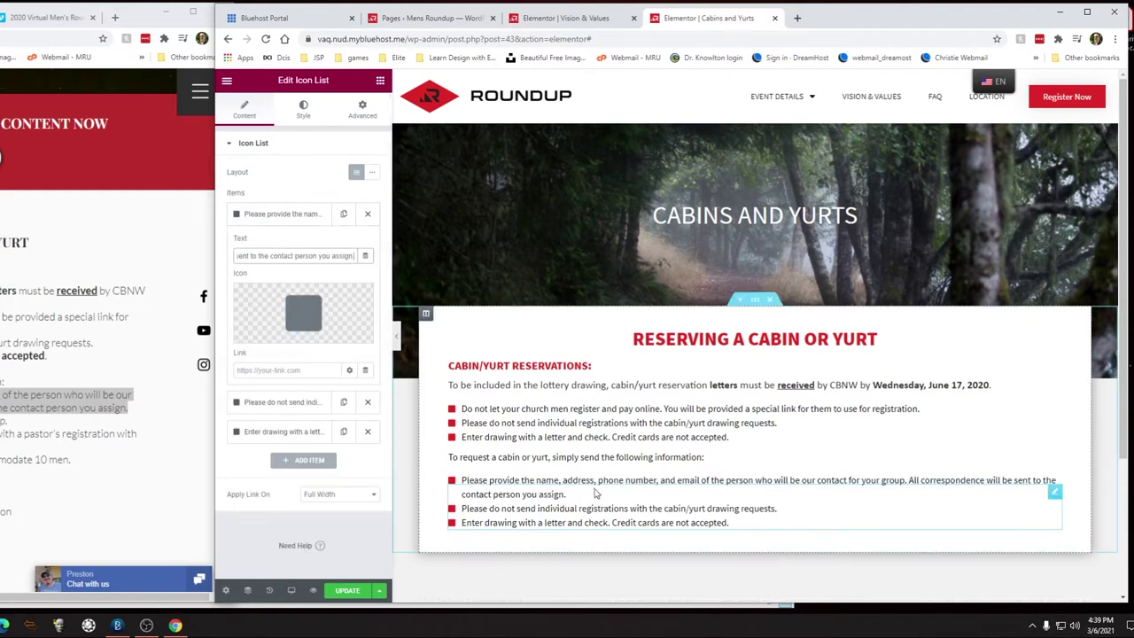
# Step: Replace the lower list's second bullet with the old page's line "Please indicate the pastor that will be part of the cabin group."
pyautogui.moveTo(16, 427); pyautogui.dragTo(14, 426)
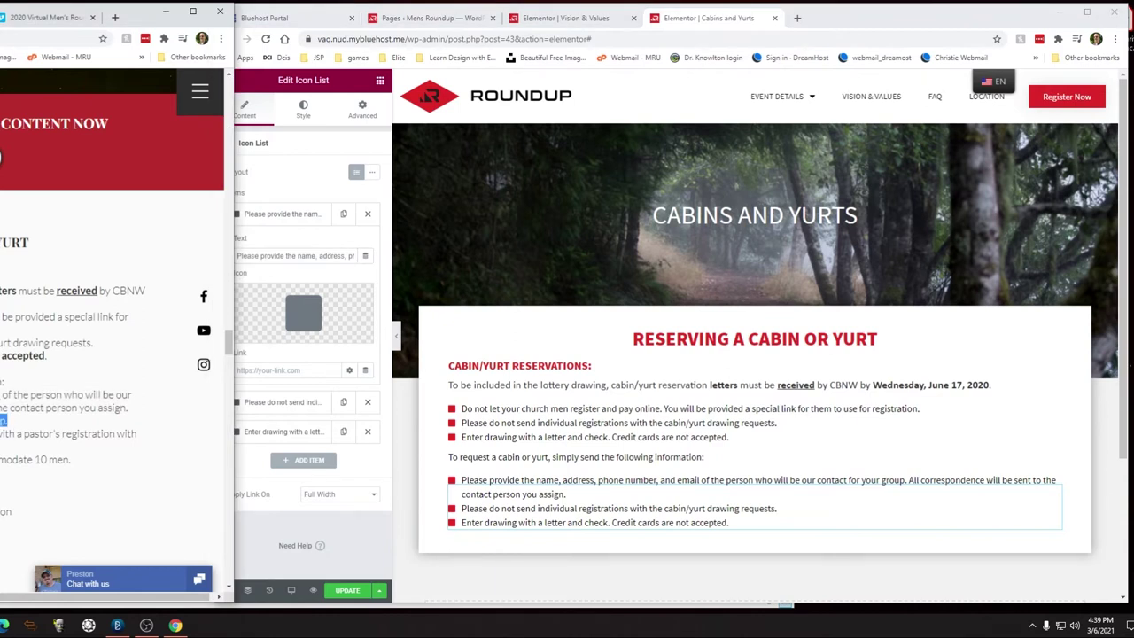
pyautogui.click(309, 404)
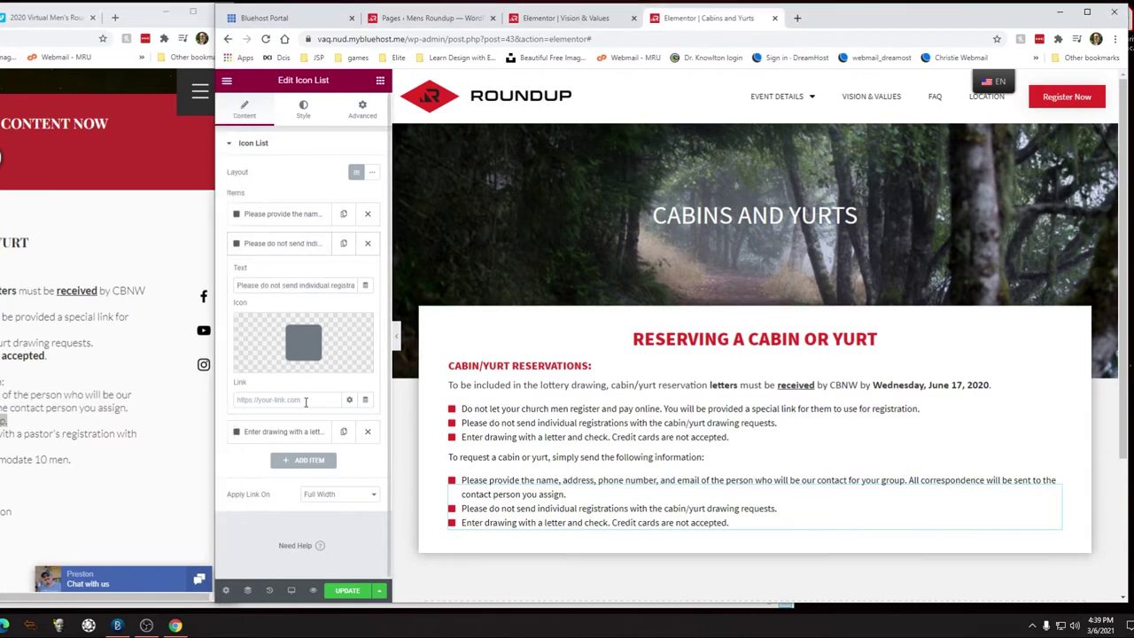
pyautogui.click(293, 284)
pyautogui.hotkey('ctrl', 'a')
pyautogui.write('Please indicate the pastor that will be part of the cabin group.')
pyautogui.click(296, 243)
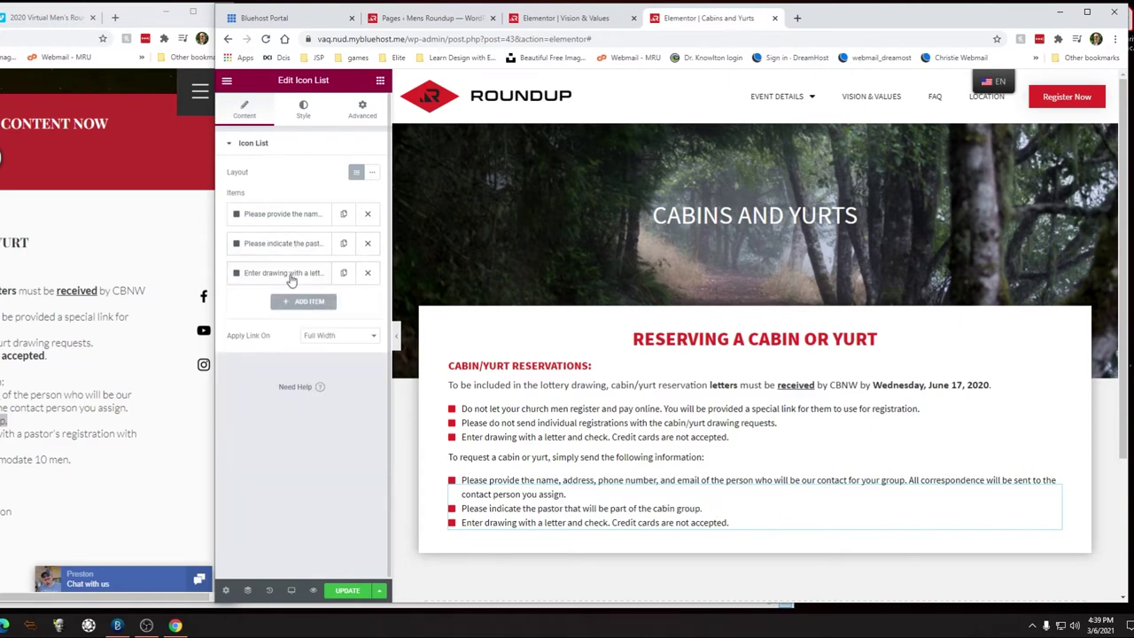
# Step: Set the third bullet to the old page's cost line, $1,419.00 per cabin ($1290.00 with a pastor's registration) or $1290.00 per yurt, and update the page
pyautogui.click(274, 276)
pyautogui.click(3, 420)
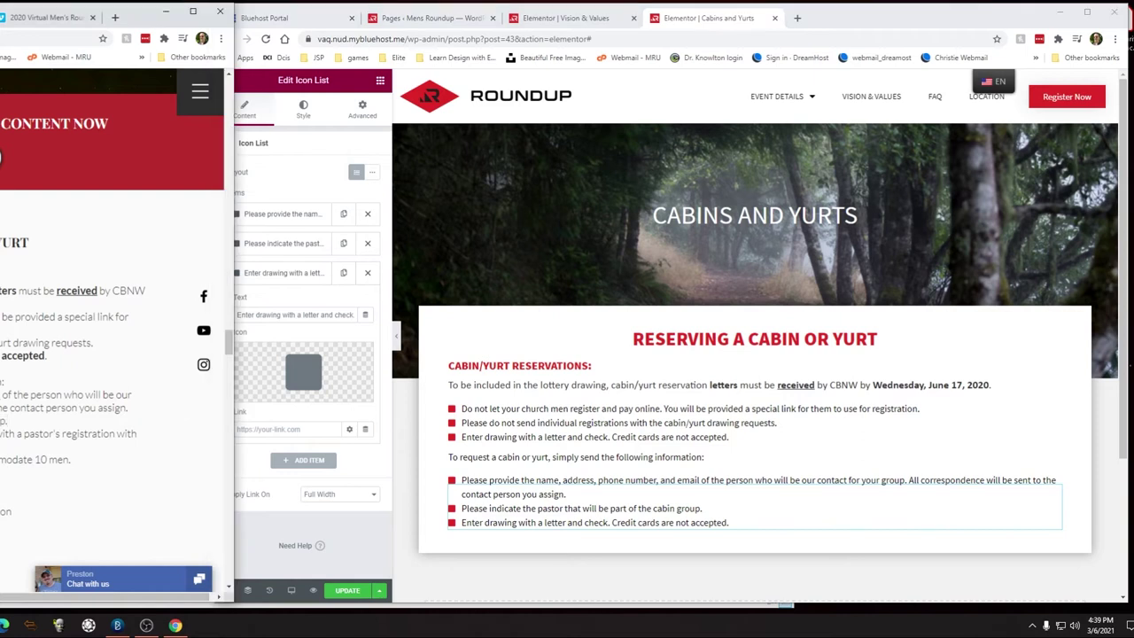
pyautogui.moveTo(1, 433); pyautogui.dragTo(138, 434)
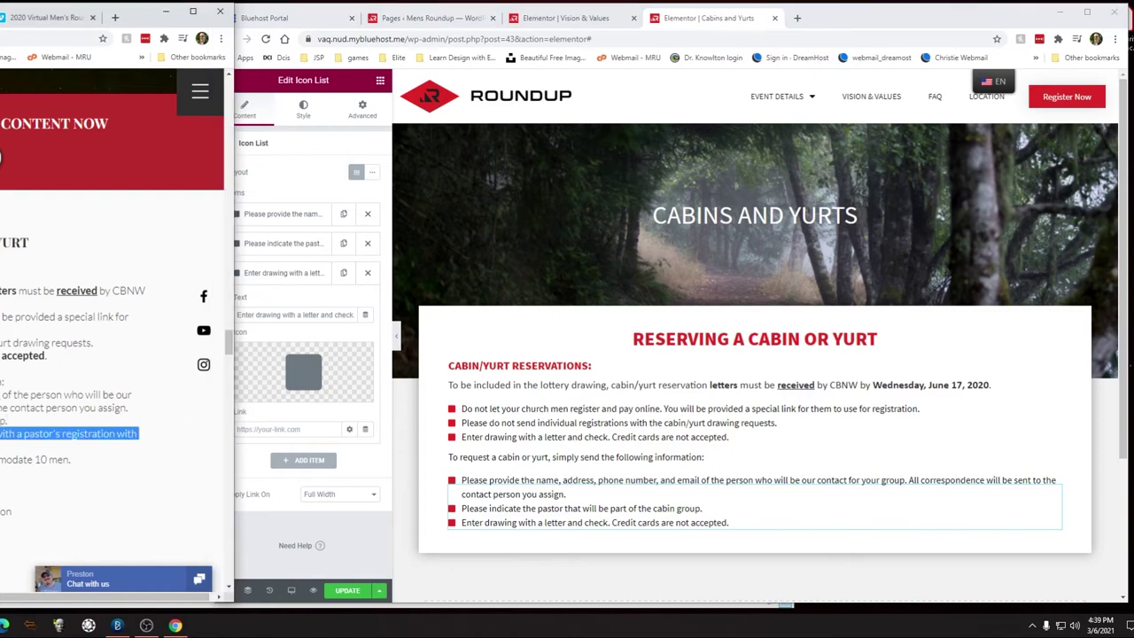
pyautogui.click(279, 317)
pyautogui.hotkey('ctrl', 'a')
pyautogui.write("The cost of reserving the cabin is $1,419.00 (or $1290.00 with a pastor's registration with the group) or $1290.00 for a yurt.")
pyautogui.click(353, 590)
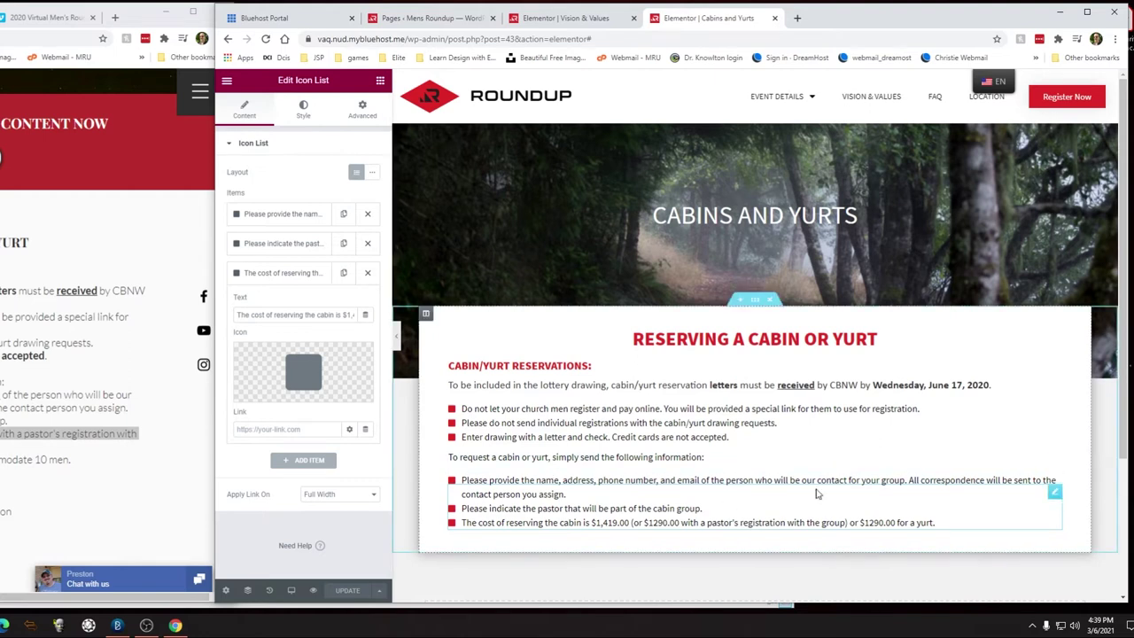
# Step: Add a copy of the lower bulleted list directly beneath it and remove the icon from the copy's first item
pyautogui.rightClick(1054, 496)
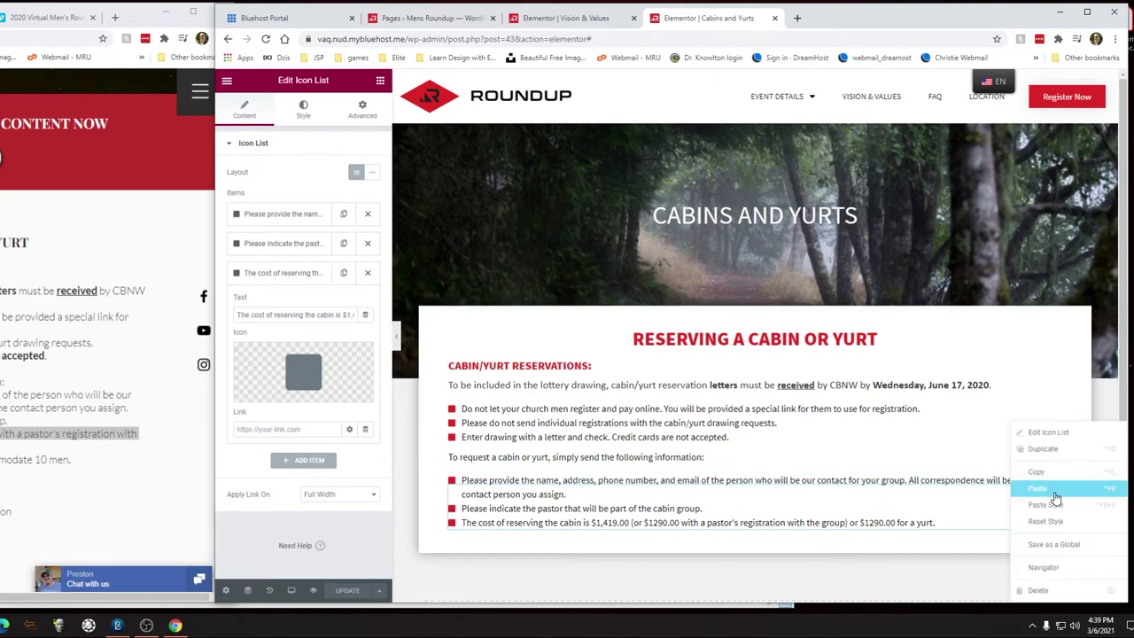
pyautogui.click(1045, 490)
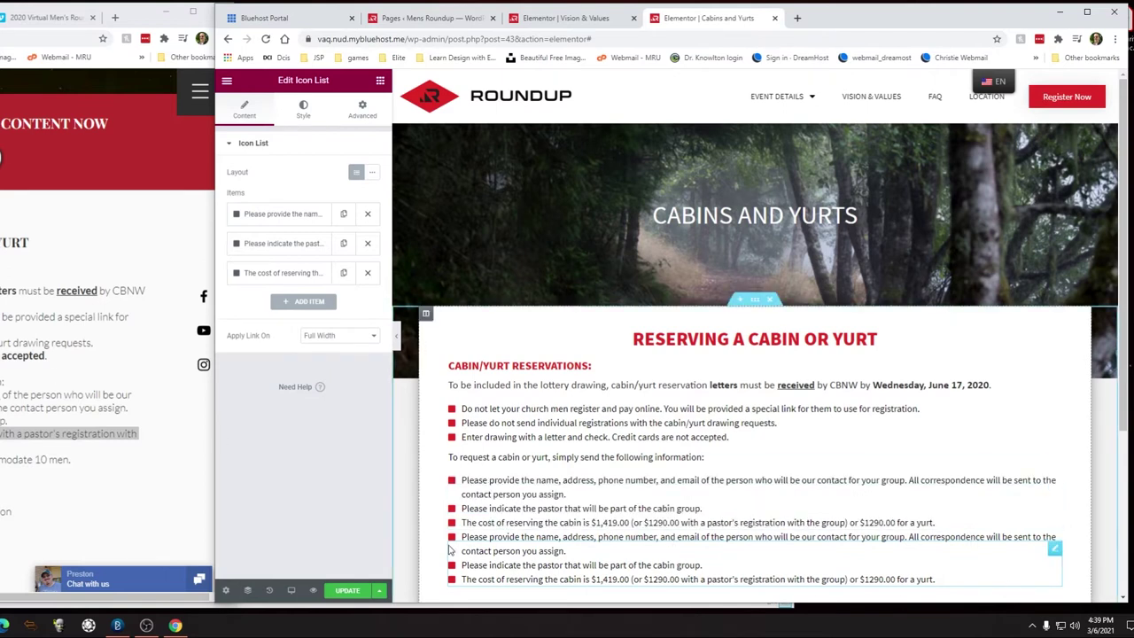
pyautogui.click(272, 217)
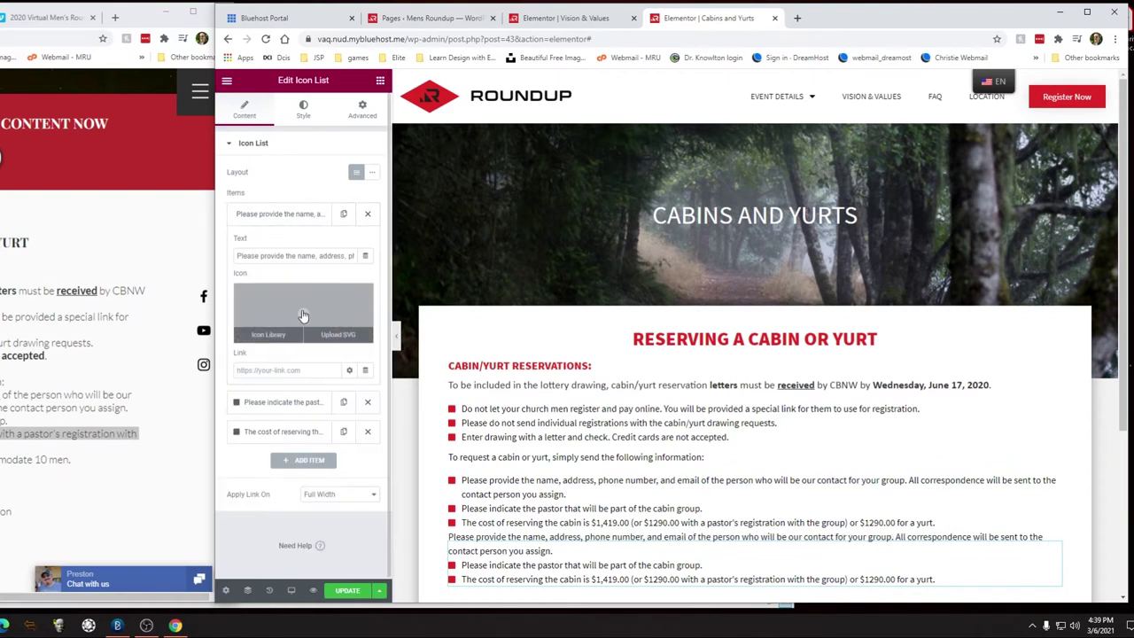
# Step: Search the icon library for a camp or circle icon for the copied list's first item
pyautogui.click(303, 311)
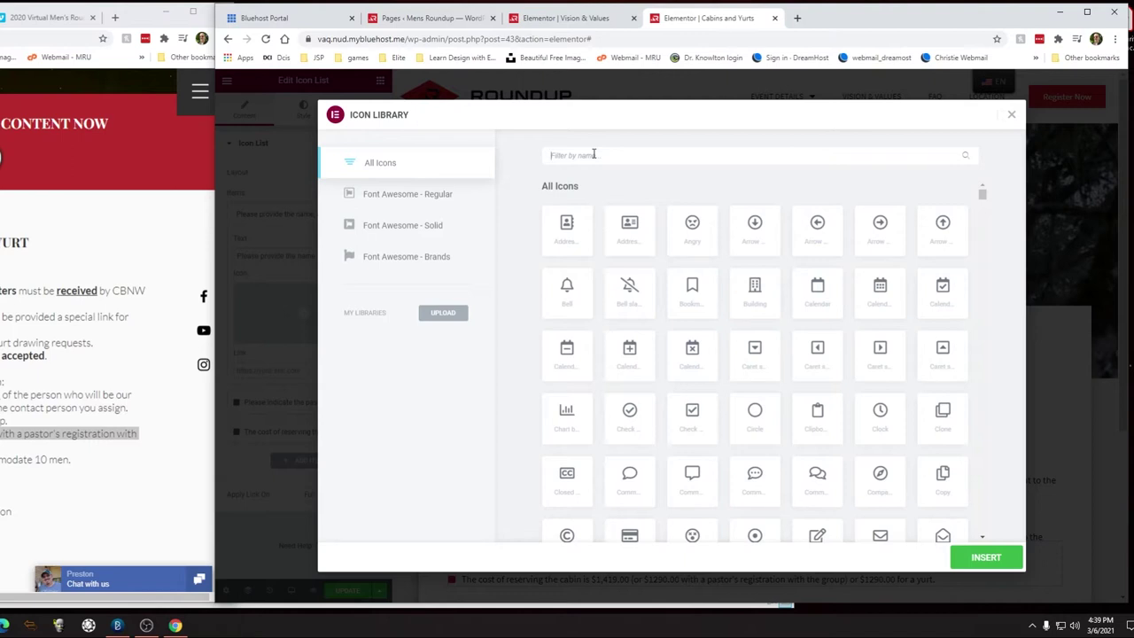
pyautogui.write('camp')
pyautogui.press('BackSpace')
pyautogui.press('BackSpace')
pyautogui.press('BackSpace')
pyautogui.press('BackSpace')
pyautogui.write('r')
pyautogui.press('BackSpace')
pyautogui.write('cir')
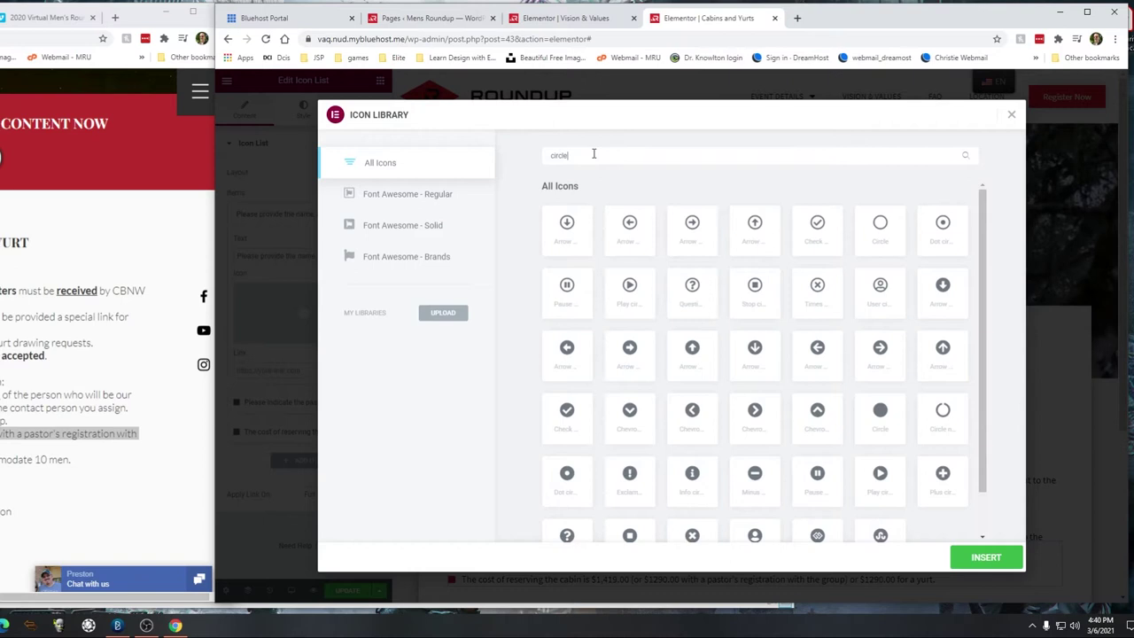
pyautogui.press('BackSpace')
pyautogui.press('BackSpace')
pyautogui.press('BackSpace')
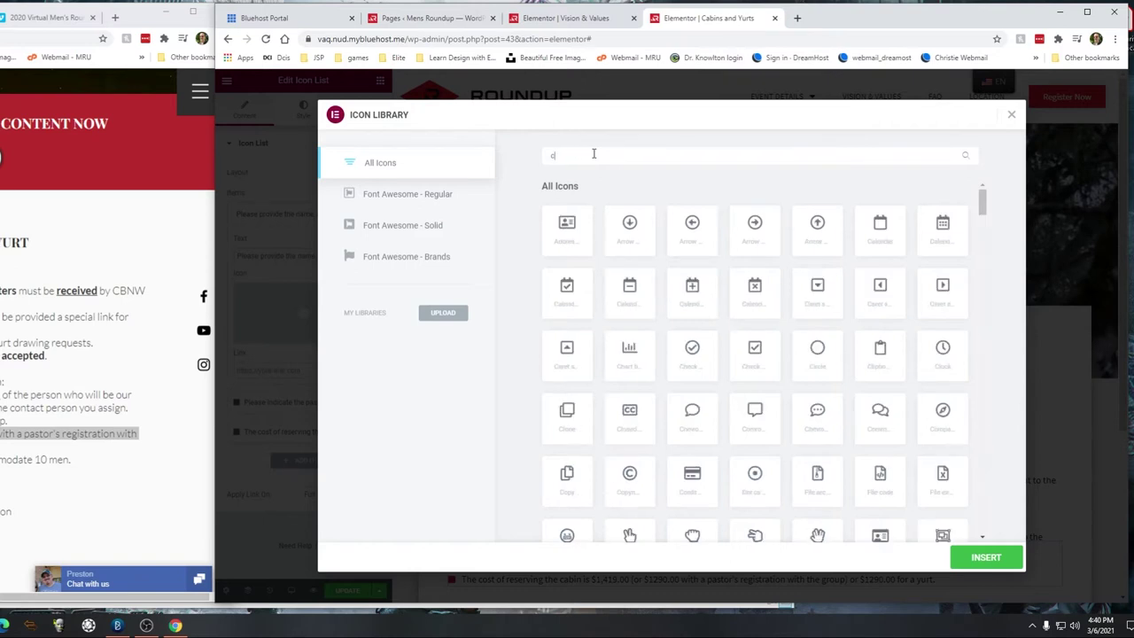
# Step: Search the icon library for house, tent, tepee and bunk icons
pyautogui.write('house')
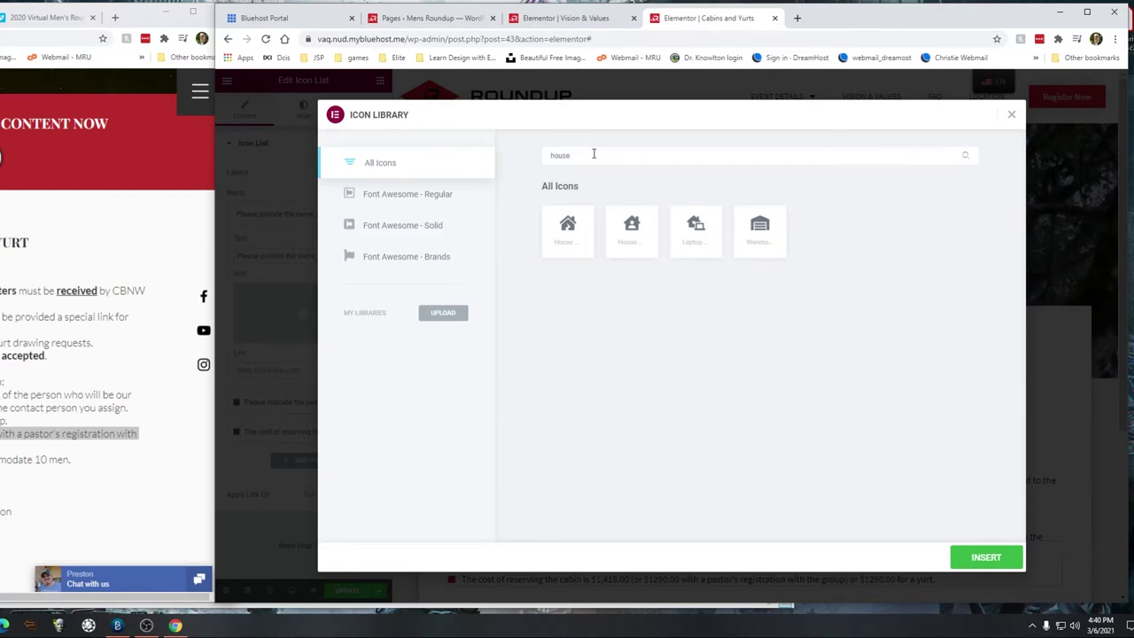
pyautogui.press('BackSpace')
pyautogui.press('BackSpace')
pyautogui.press('BackSpace')
pyautogui.press('BackSpace')
pyautogui.press('BackSpace')
pyautogui.write('tent')
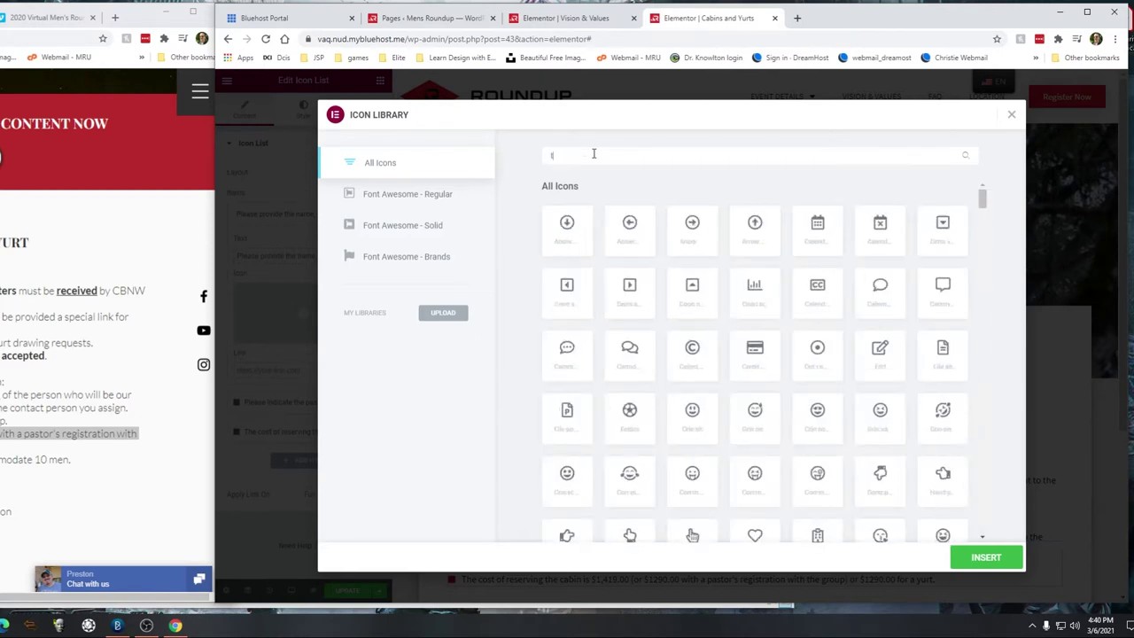
pyautogui.press('BackSpace')
pyautogui.press('BackSpace')
pyautogui.press('BackSpace')
pyautogui.write('epee')
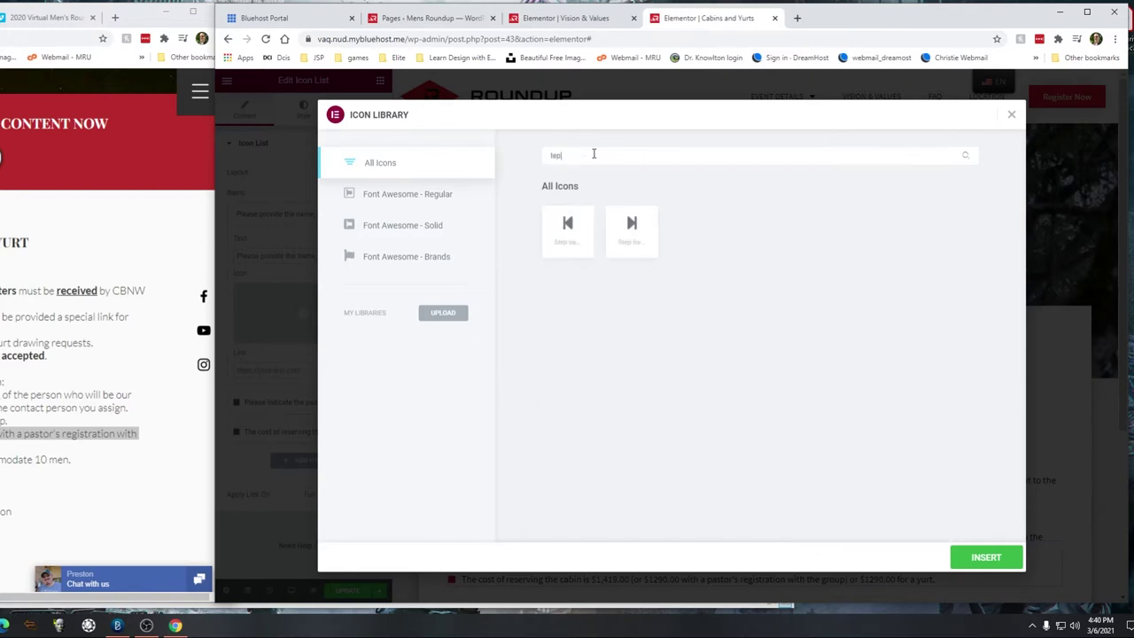
pyautogui.press('BackSpace')
pyautogui.press('BackSpace')
pyautogui.press('BackSpace')
pyautogui.press('BackSpace')
pyautogui.press('BackSpace')
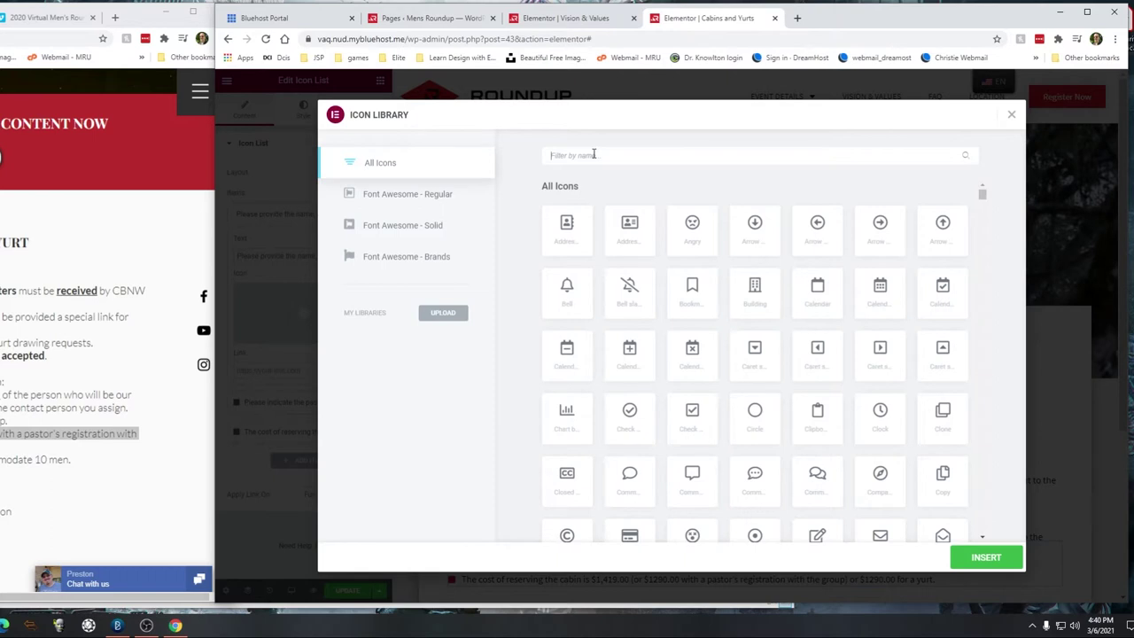
pyautogui.write('bunk')
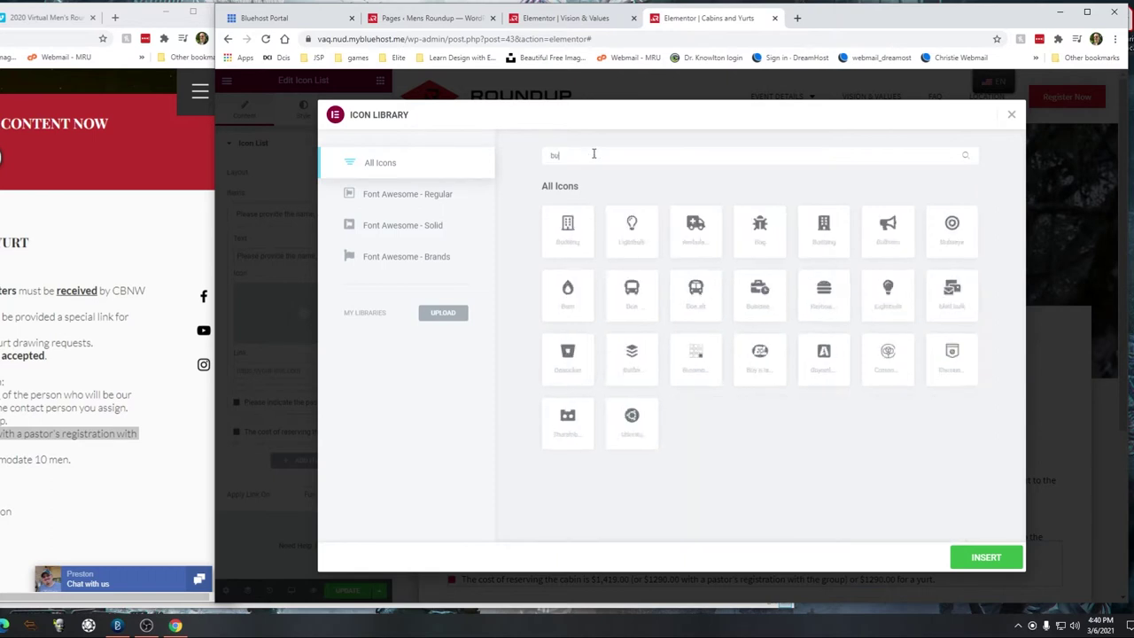
# Step: Find the dot icons and insert the solid Dot circle as the icon of the copied list's first item
pyautogui.press('BackSpace')
pyautogui.press('BackSpace')
pyautogui.press('BackSpace')
pyautogui.press('BackSpace')
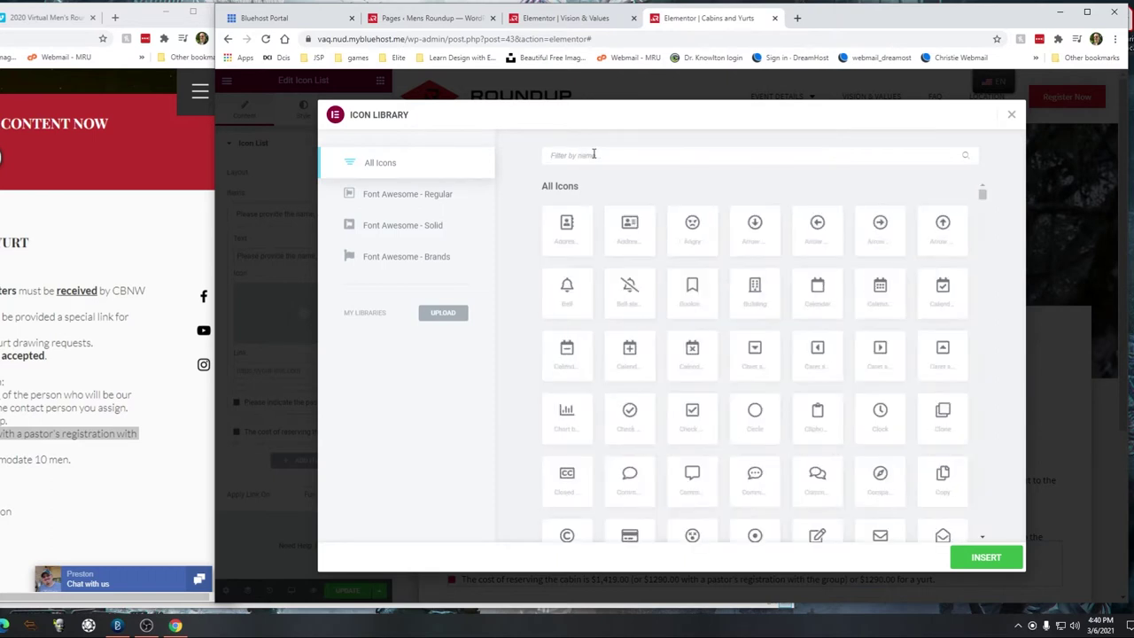
pyautogui.write('dot')
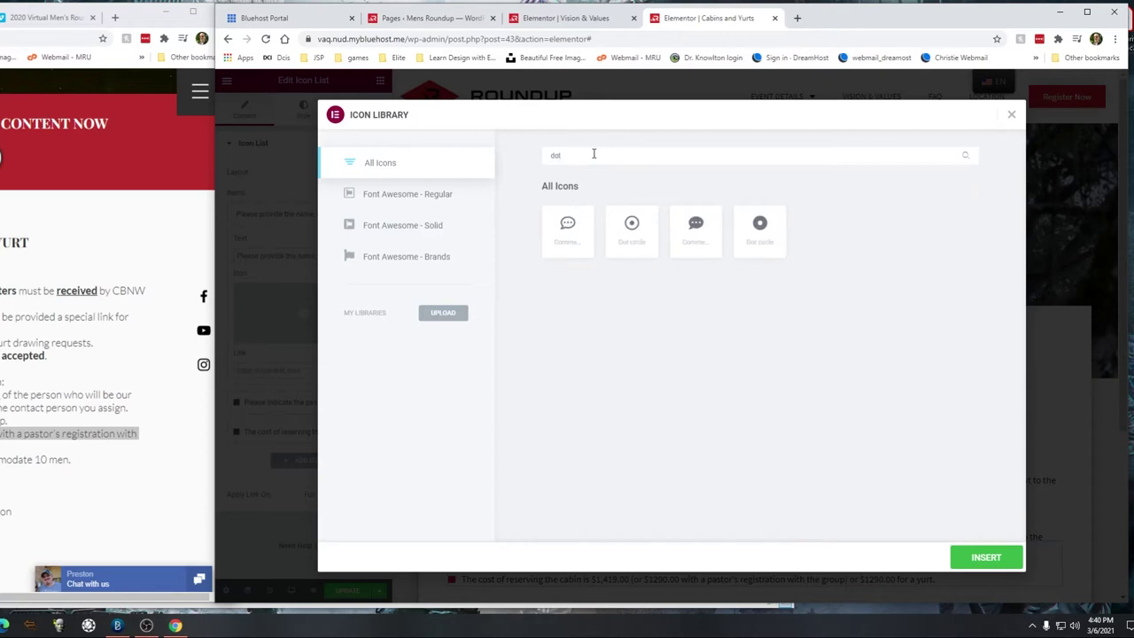
pyautogui.click(761, 228)
pyautogui.click(986, 558)
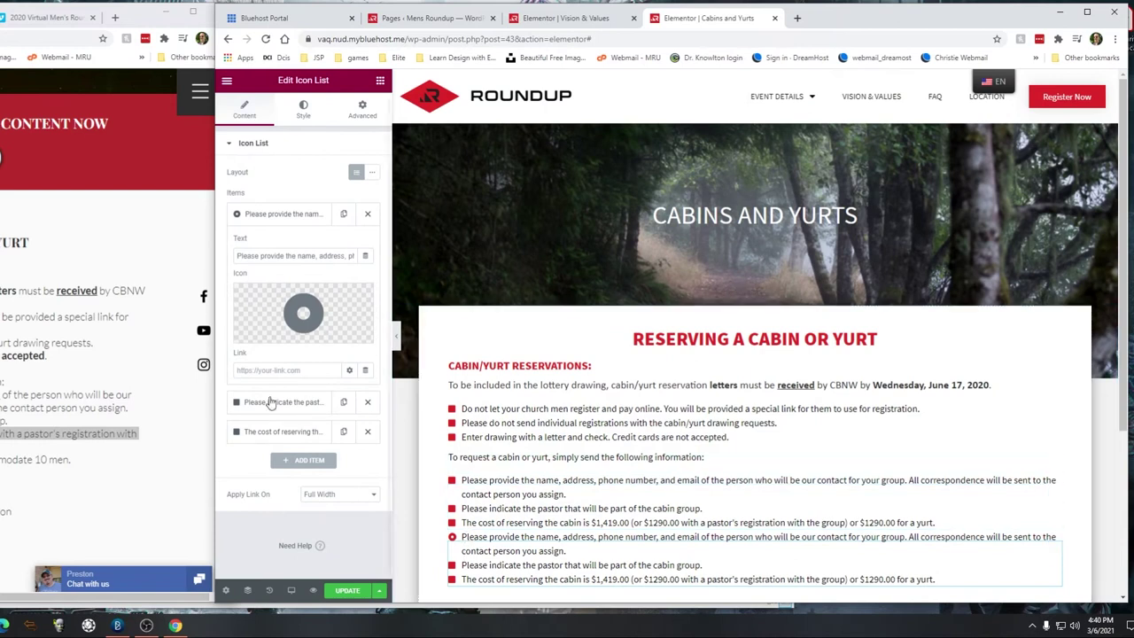
# Step: Remove the copied list's pastor and cost items and duplicate its remaining dot-circle item
pyautogui.click(298, 216)
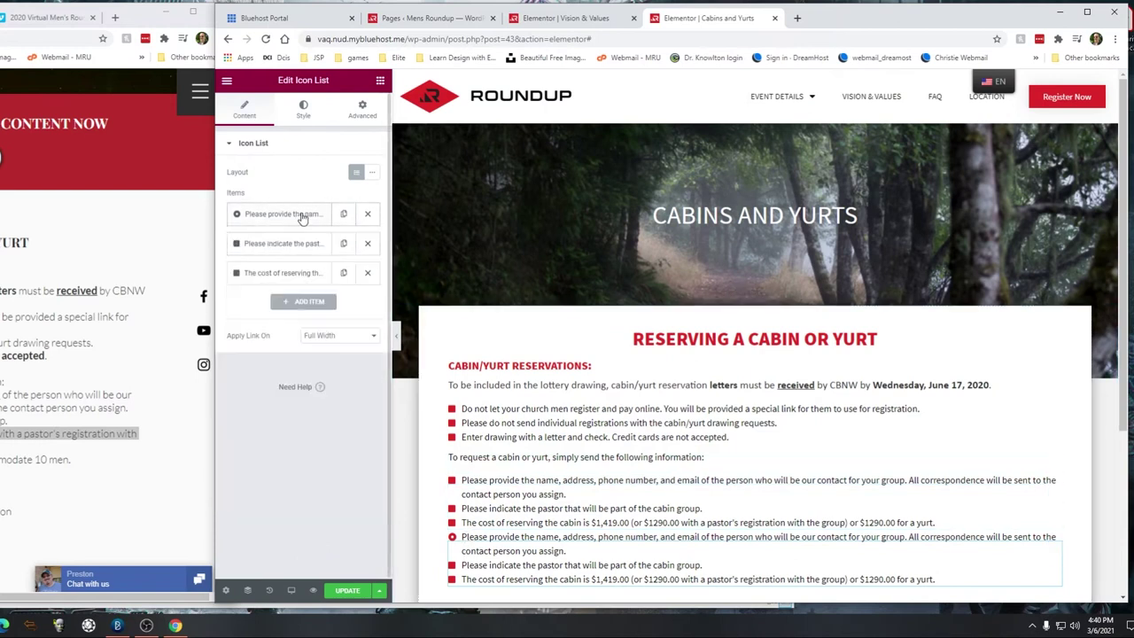
pyautogui.click(367, 242)
pyautogui.click(367, 243)
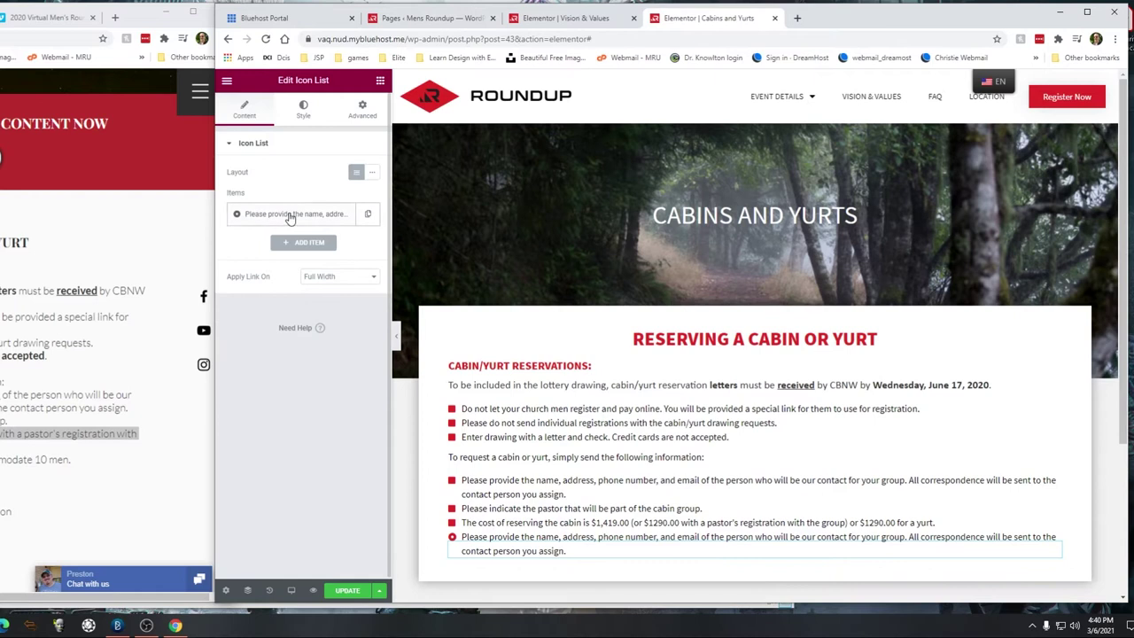
pyautogui.click(368, 214)
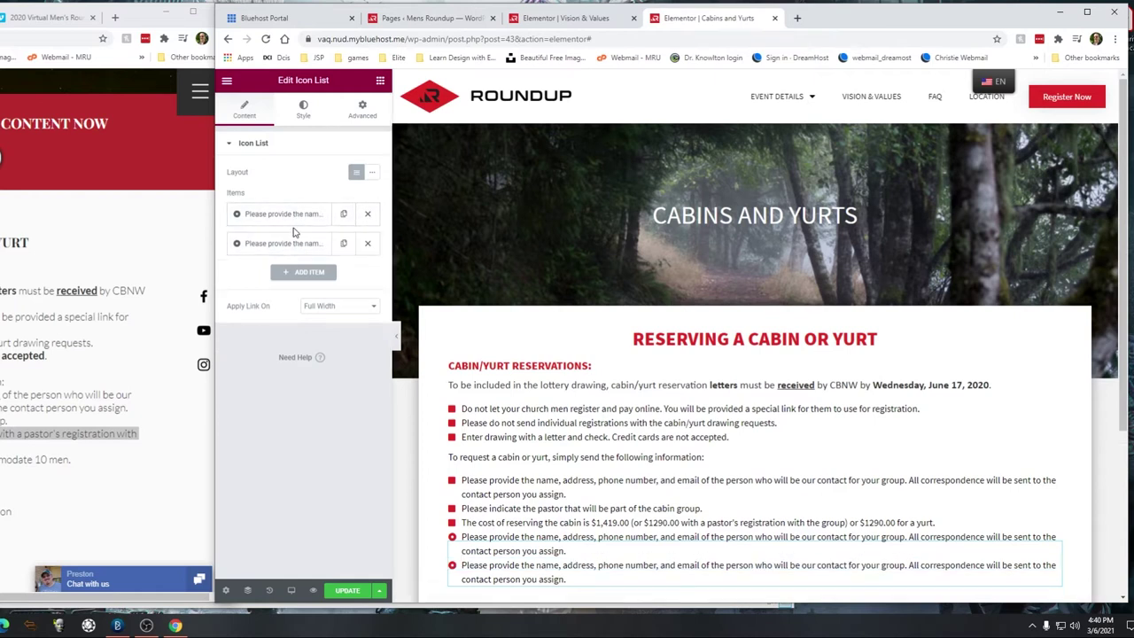
# Step: Replace the first dot-circle item's text with the old page's line "Each cabin can accommodate 11 men. Yurts can accommodate 10 men."
pyautogui.click(272, 215)
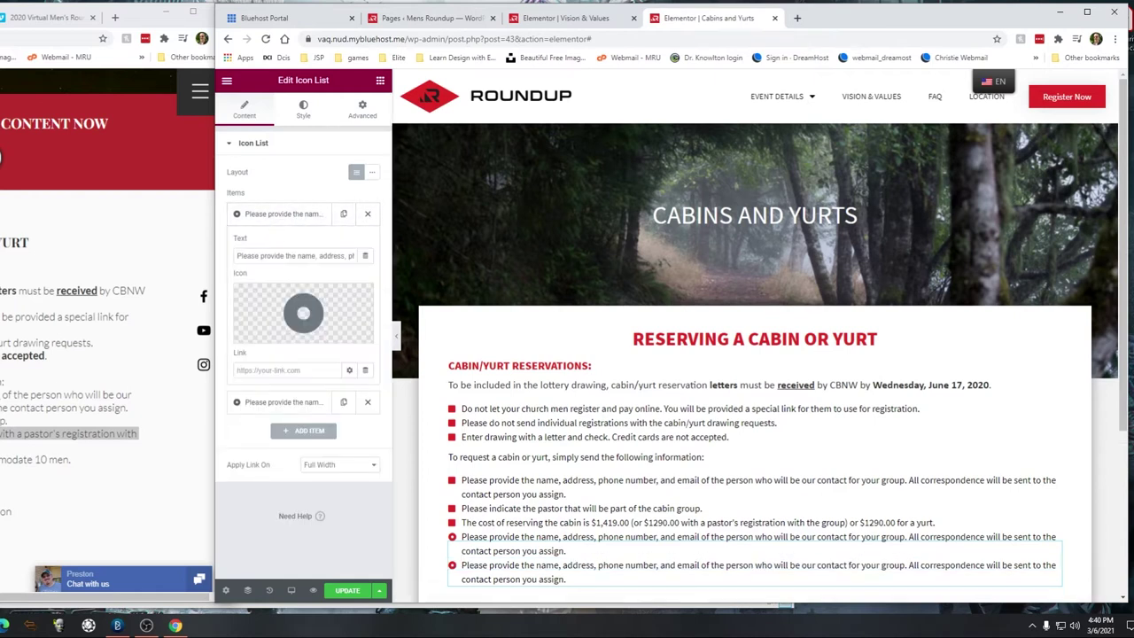
pyautogui.click(78, 462)
pyautogui.moveTo(74, 460); pyautogui.dragTo(0, 459)
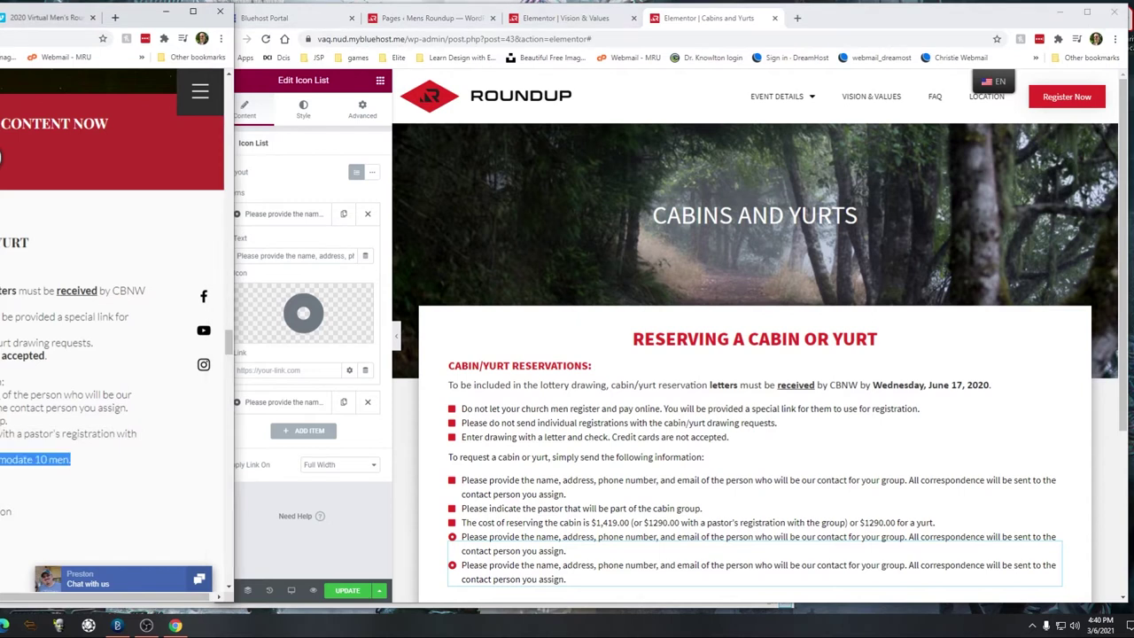
pyautogui.click(284, 256)
pyautogui.hotkey('ctrl', 'a')
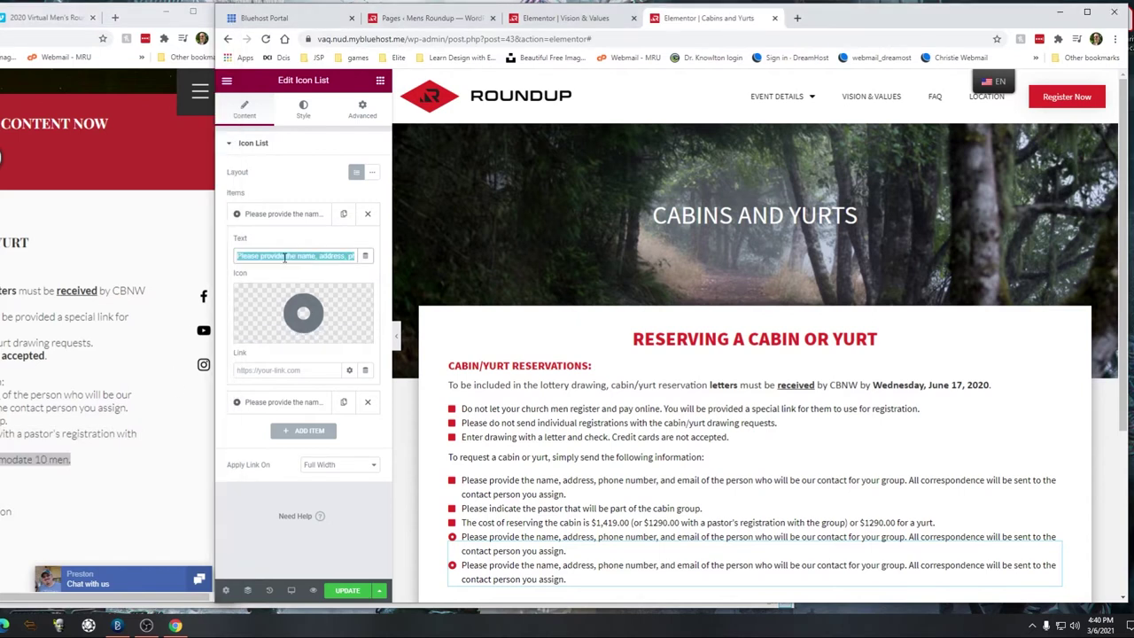
pyautogui.write('Each cabin can accommodate 11 men. Yurts can accommodate 10 men.')
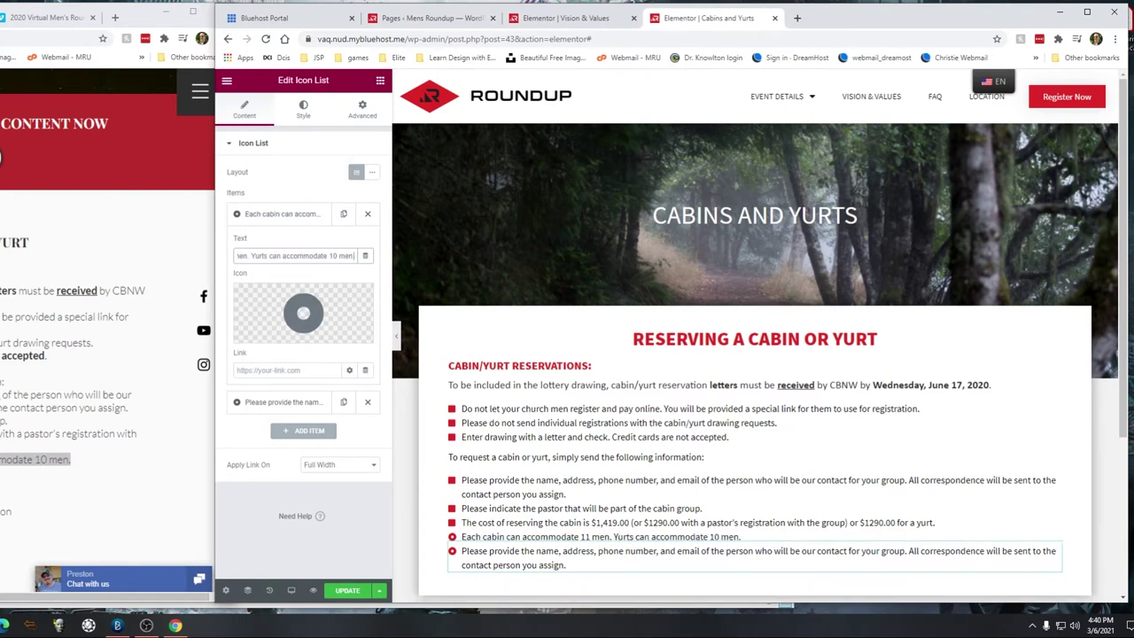
# Step: Replace the second dot-circle item's text with the old page's line "Send your cabin lottery letter and check to:" and update the page
pyautogui.hotkey('alt', 'Tab')
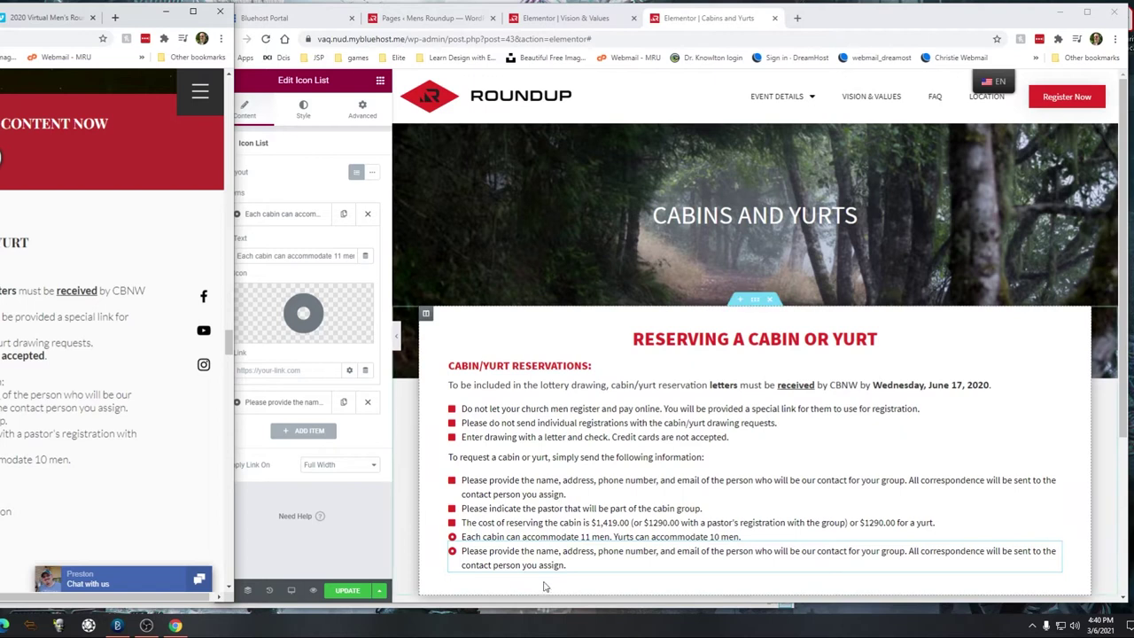
pyautogui.click(291, 219)
pyautogui.click(291, 217)
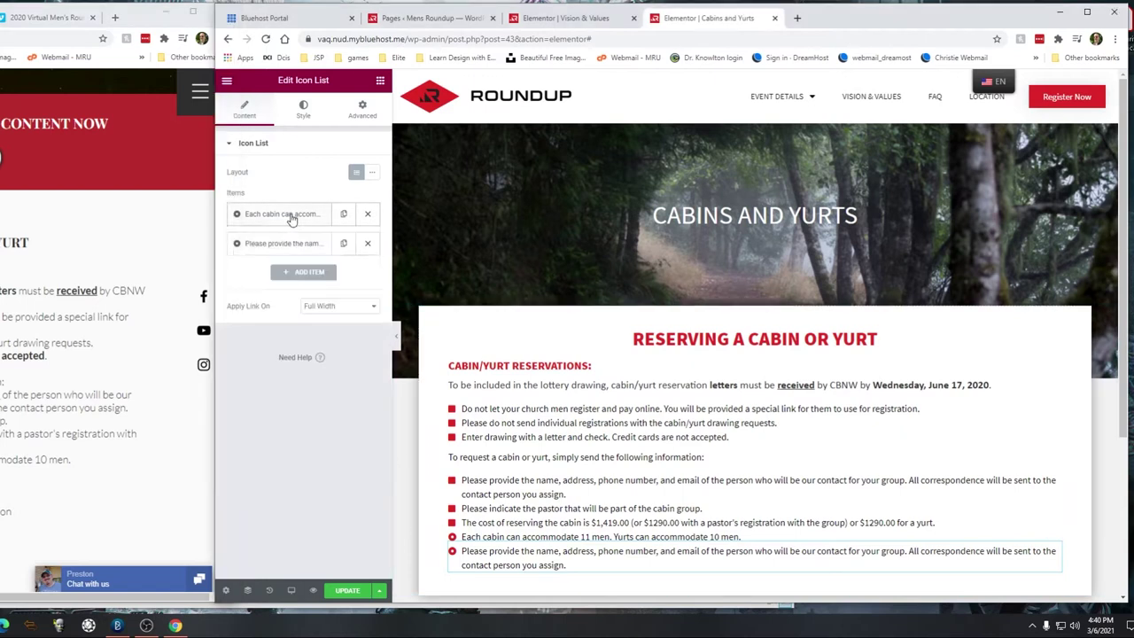
pyautogui.click(298, 243)
pyautogui.tripleClick(301, 285)
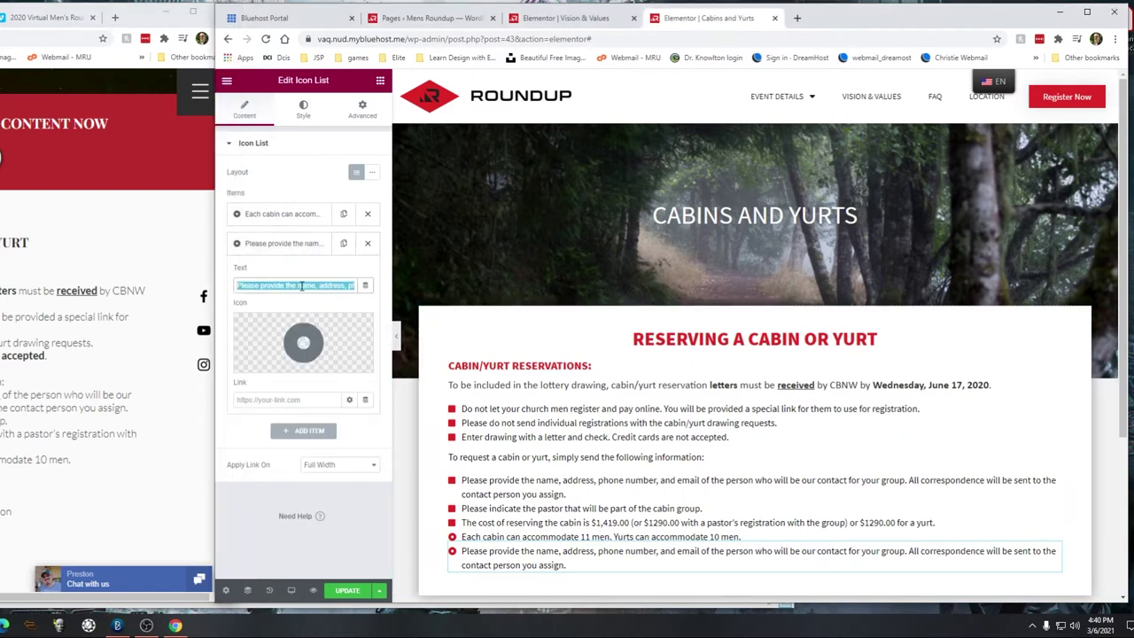
pyautogui.write('Send your cabin lottery letter and check to:')
pyautogui.click(284, 245)
pyautogui.click(353, 590)
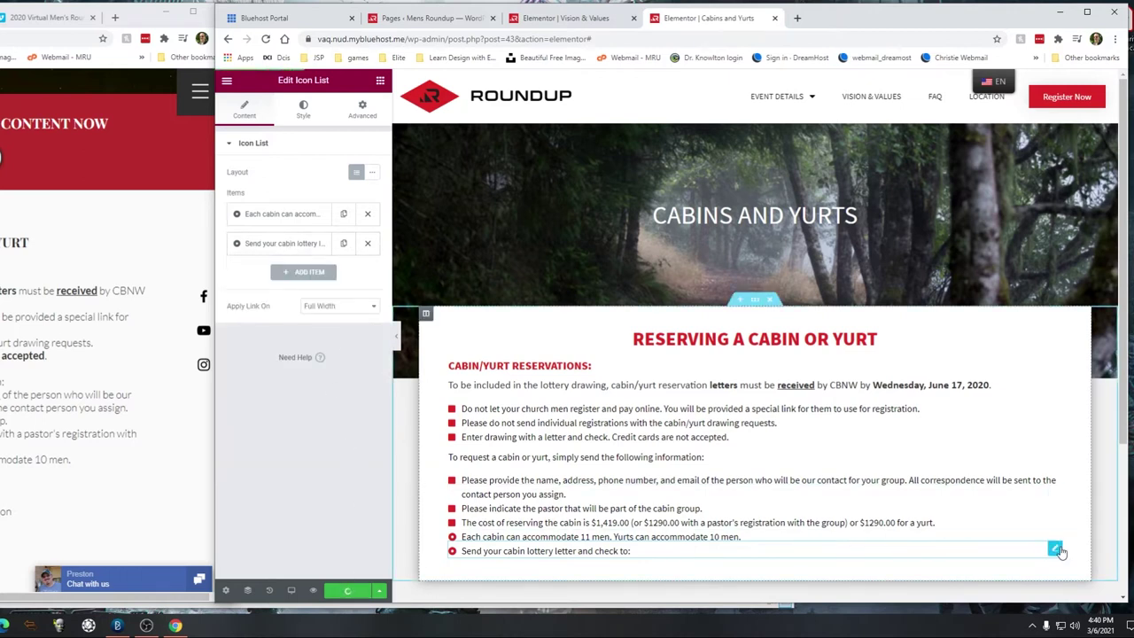
# Step: Unlink the dot-circle list's padding values, set only its left padding to 22 px, and update the page
pyautogui.click(359, 110)
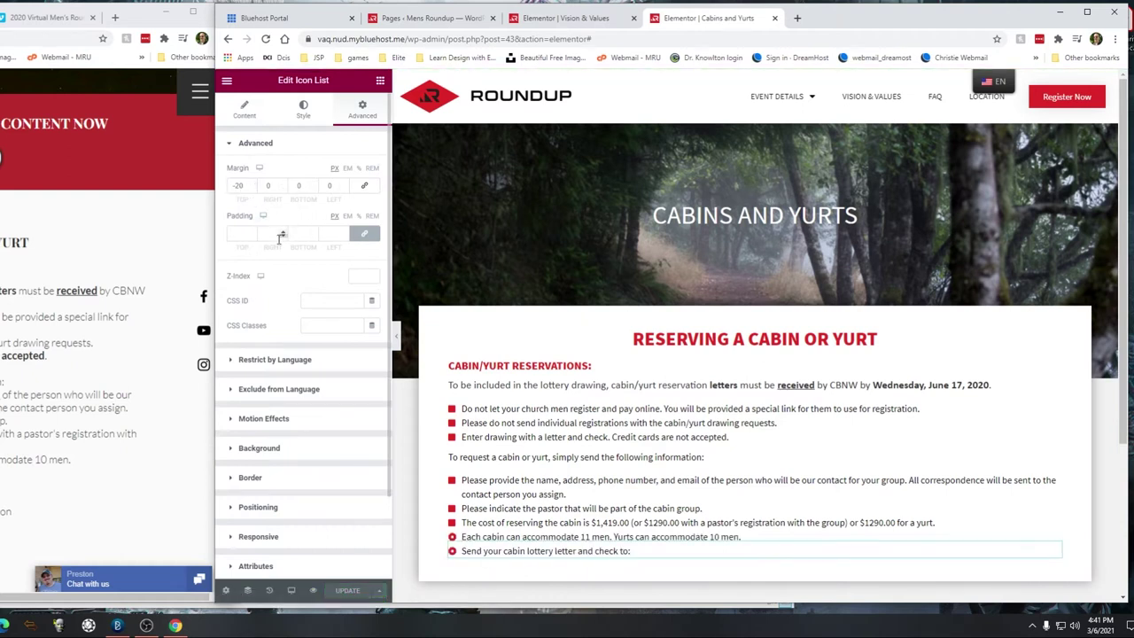
pyautogui.click(367, 236)
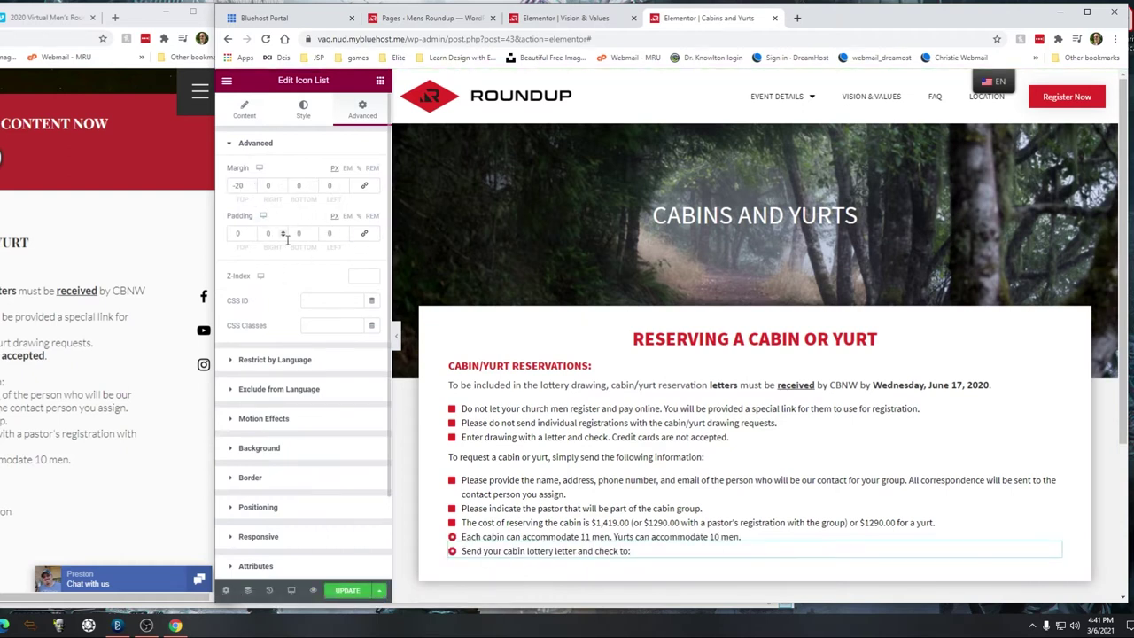
pyautogui.click(326, 234)
pyautogui.write('25')
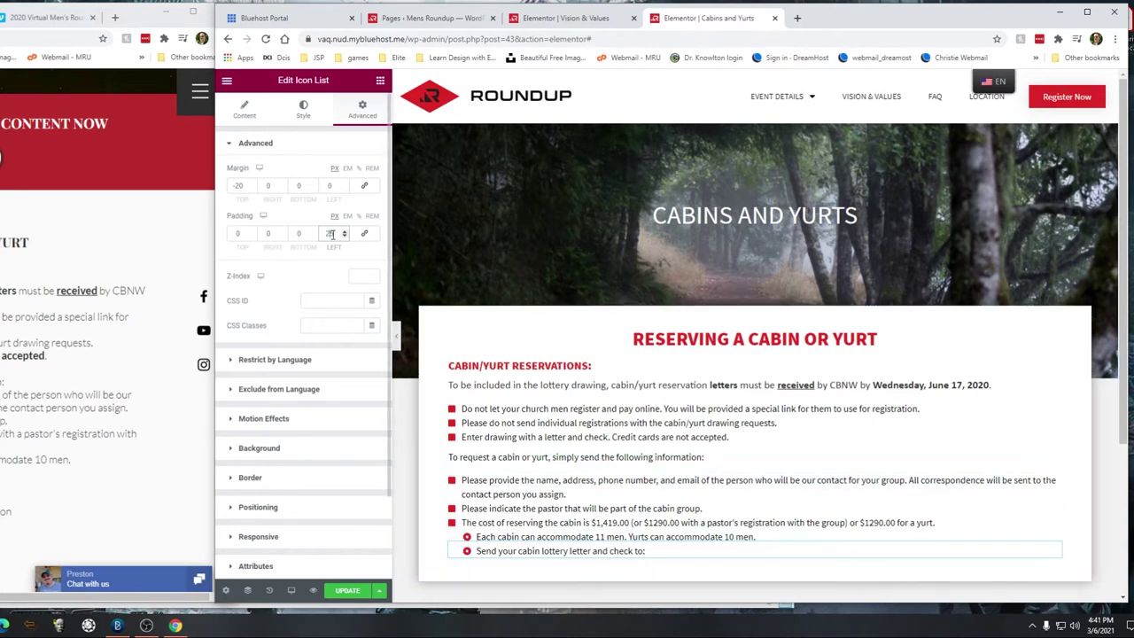
pyautogui.press('BackSpace')
pyautogui.write('0')
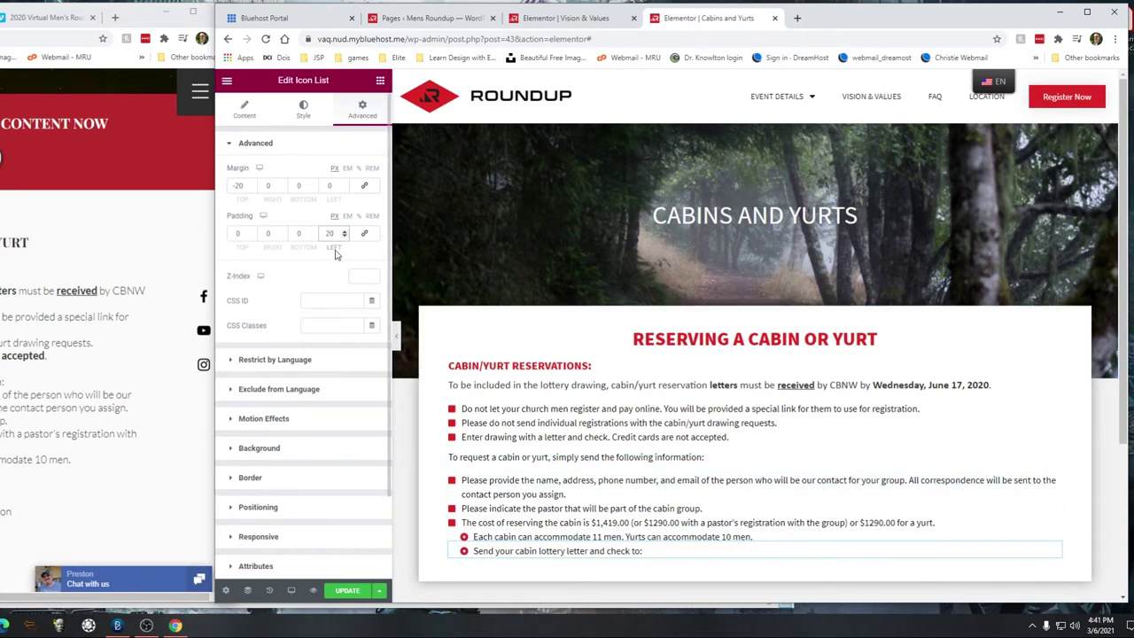
pyautogui.press('Up')
pyautogui.press('Up')
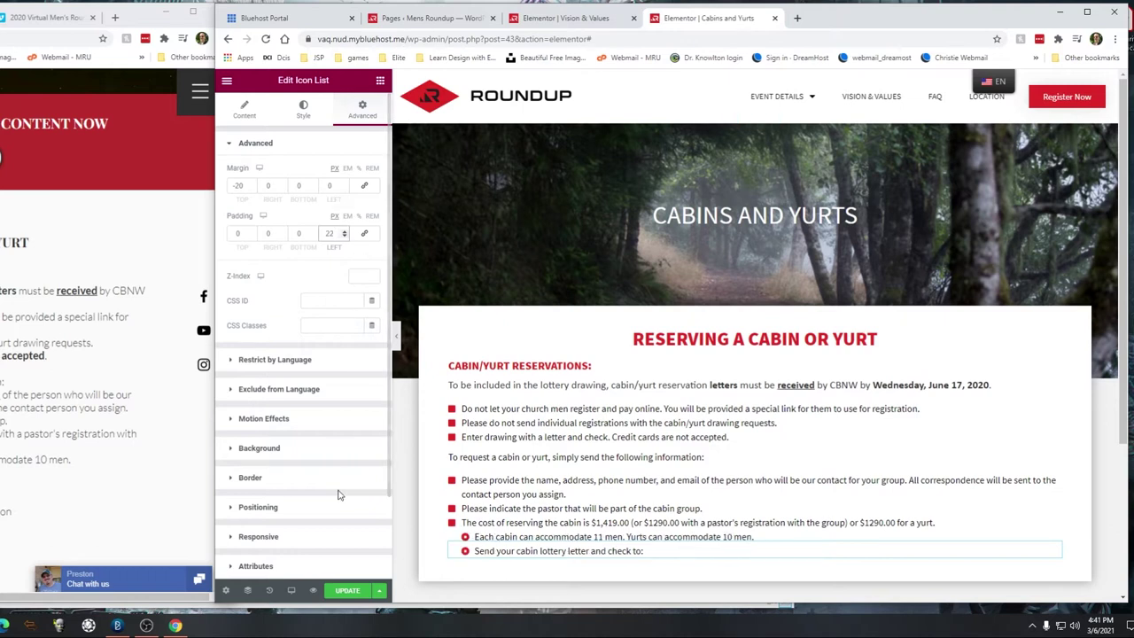
pyautogui.click(350, 592)
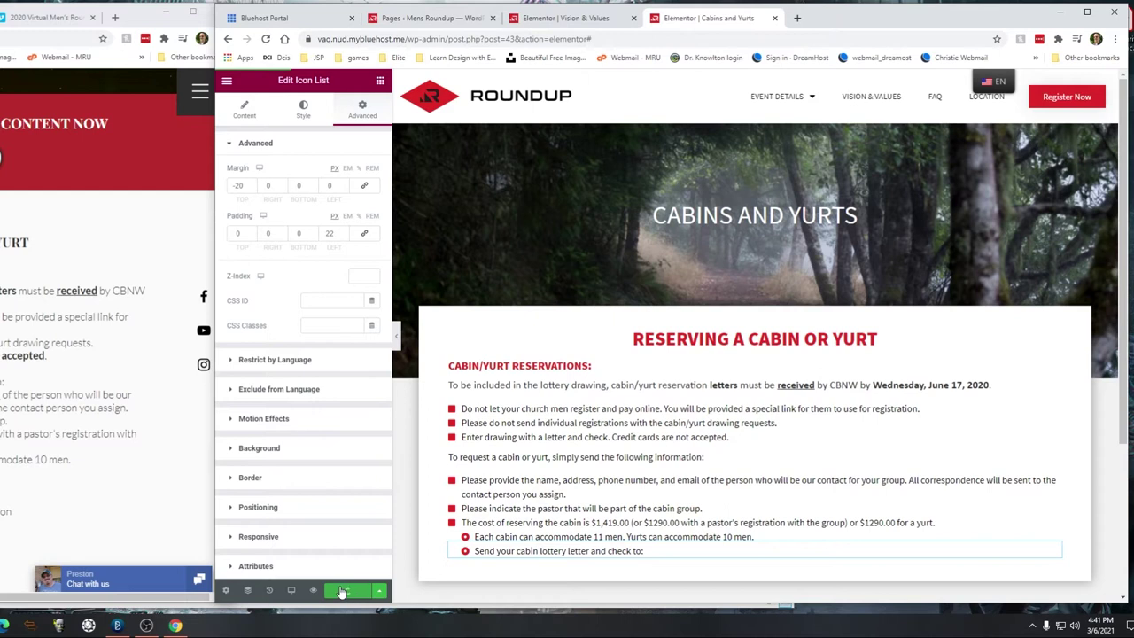
# Step: Add a Text Editor widget directly beneath the dot-circle list
pyautogui.scroll(-1, 668, 491)
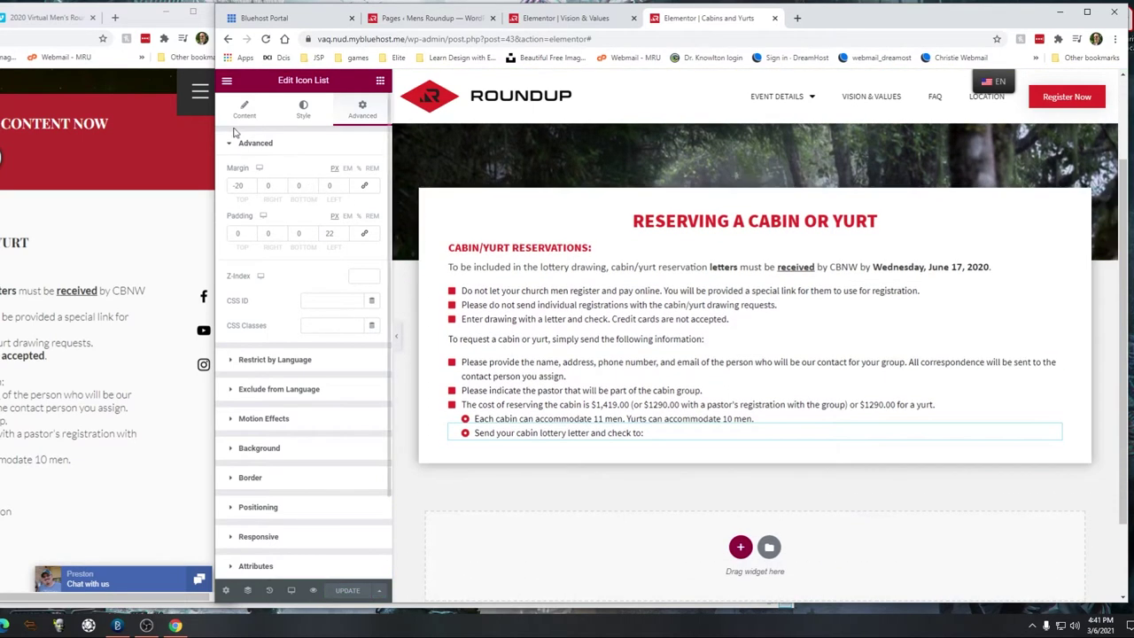
pyautogui.click(227, 81)
pyautogui.click(227, 81)
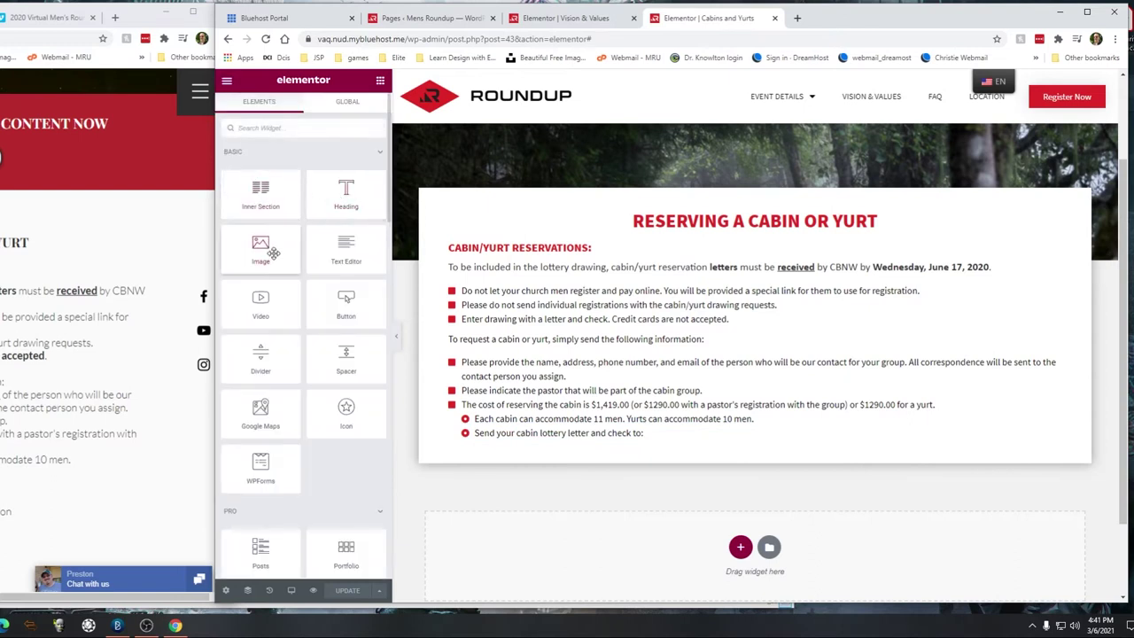
pyautogui.moveTo(344, 251); pyautogui.dragTo(554, 434)
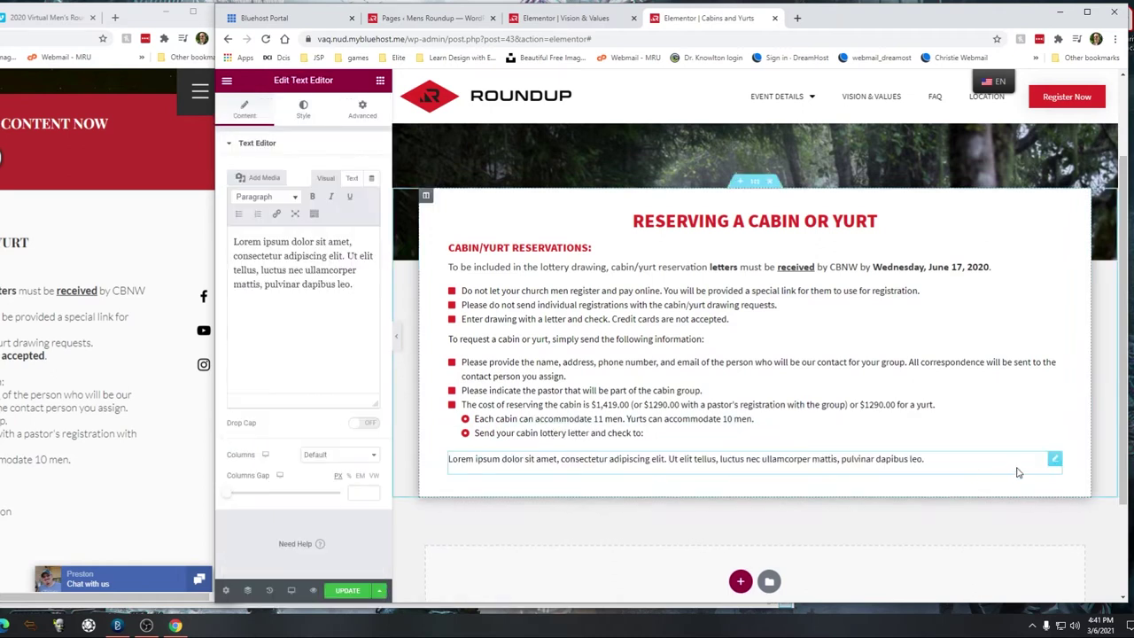
# Step: Replace the new text block's placeholder with the cabin reservation mailing address copied from the old page
pyautogui.scroll(-2, 21, 433)
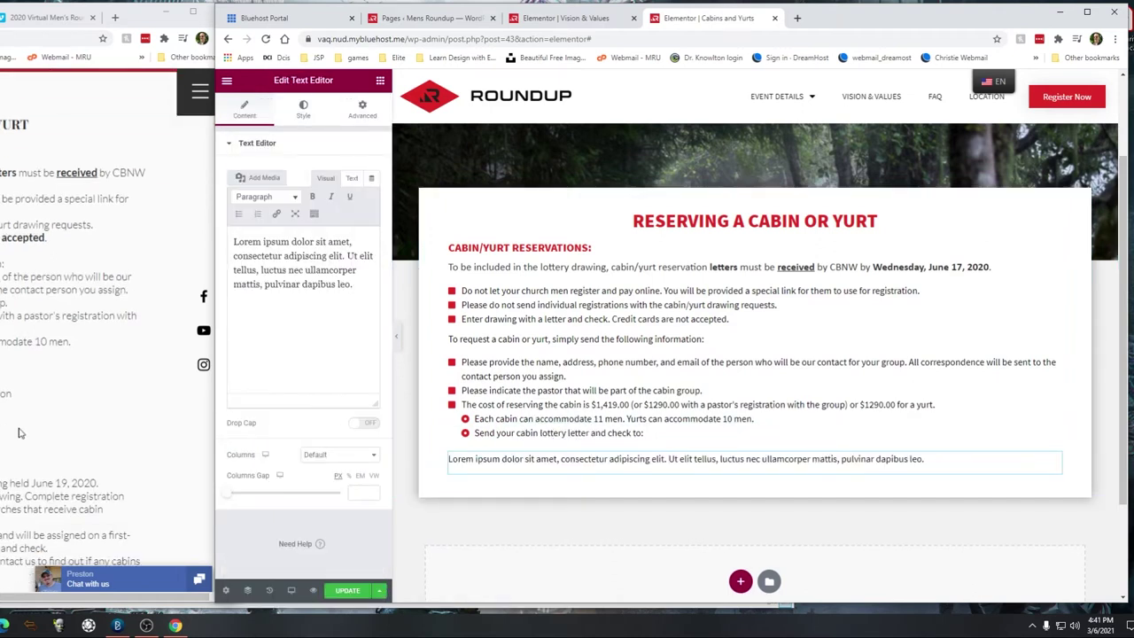
pyautogui.click(21, 432)
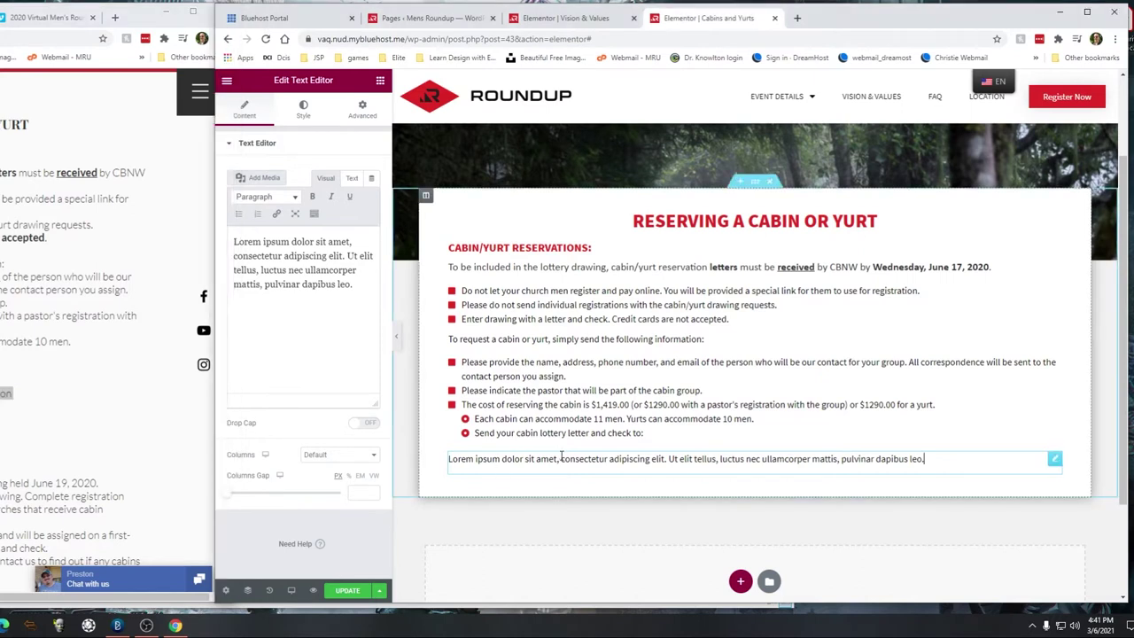
pyautogui.click(285, 277)
pyautogui.hotkey('ctrl', 'a')
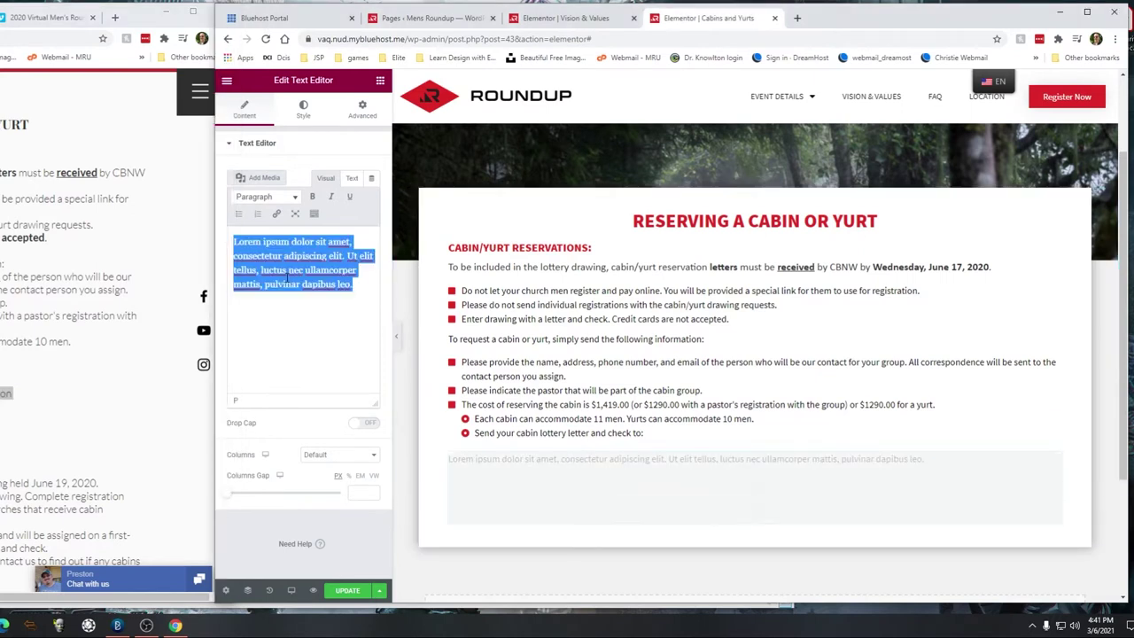
pyautogui.write("Men's Roundup Cabin Reservation Camp Tadmor 43943 McDowell Creek Dr. Lebanon, OR 97355")
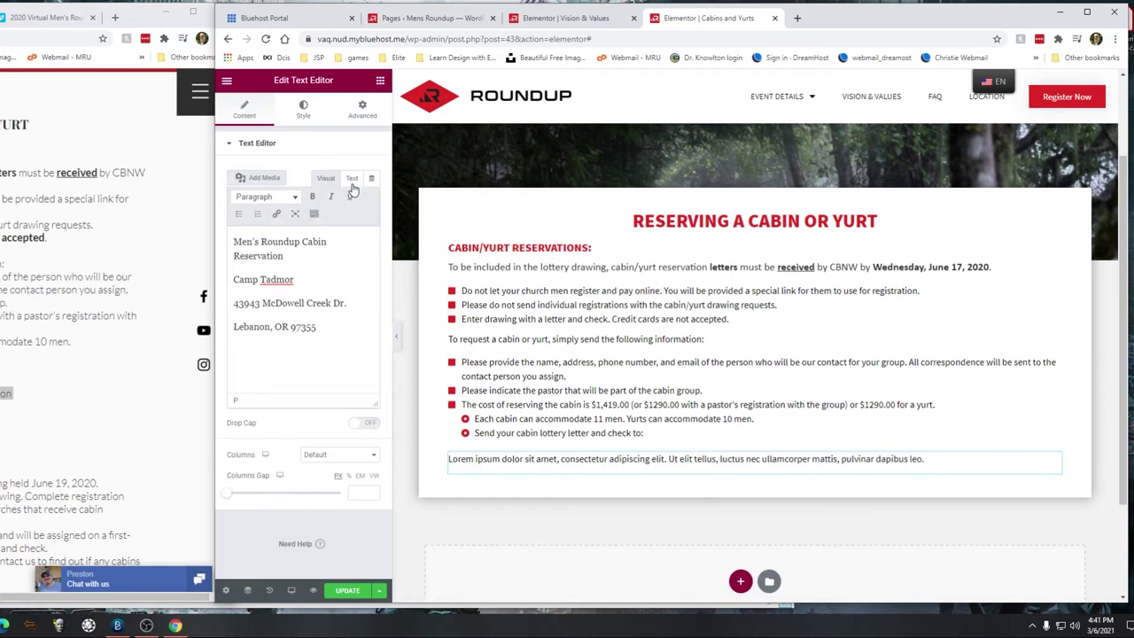
# Step: Replace the address block's HTML source with the plain-text cabin reservation mailing address, without the paragraph tags
pyautogui.click(352, 178)
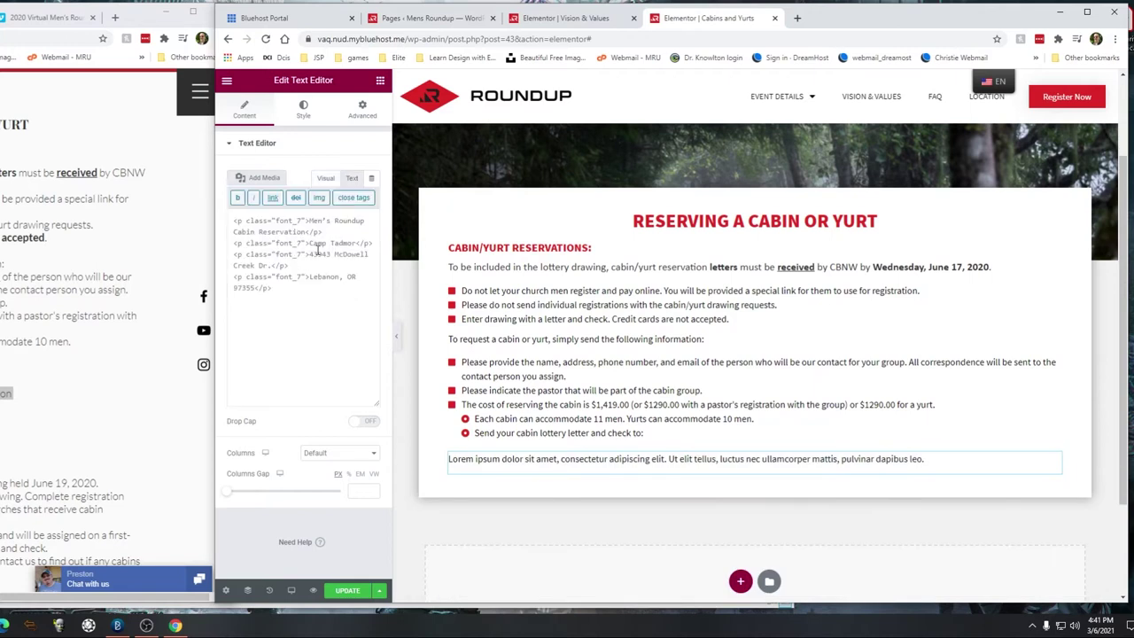
pyautogui.hotkey('ctrl', 'a')
pyautogui.click(285, 287)
pyautogui.hotkey('ctrl', 'a')
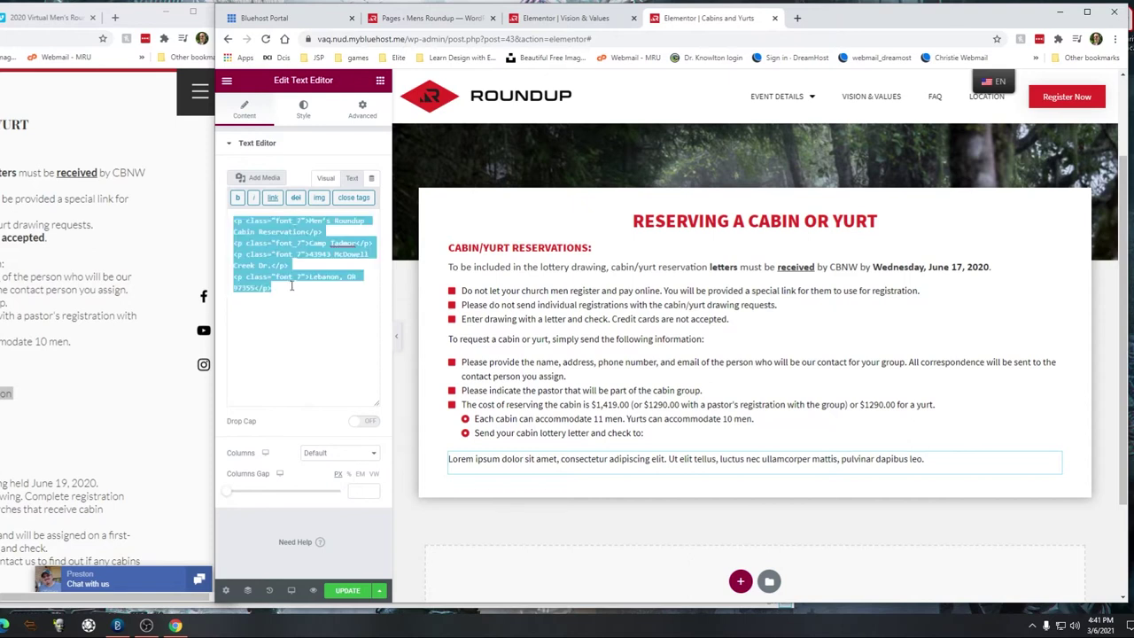
pyautogui.write("Men's Roundup Cabin Reservation  Camp Tadmor  43943 McDowell Creek Dr.  Lebanon, OR 97355")
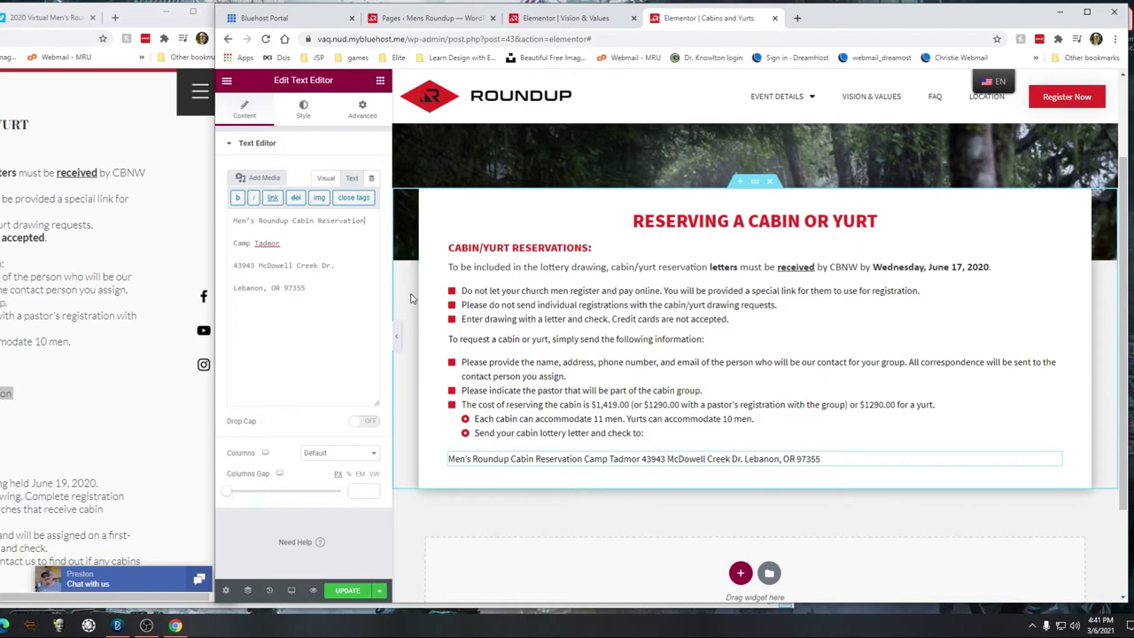
# Step: Remove the blank lines between the address lines and return the text block to its visual view
pyautogui.press('Delete')
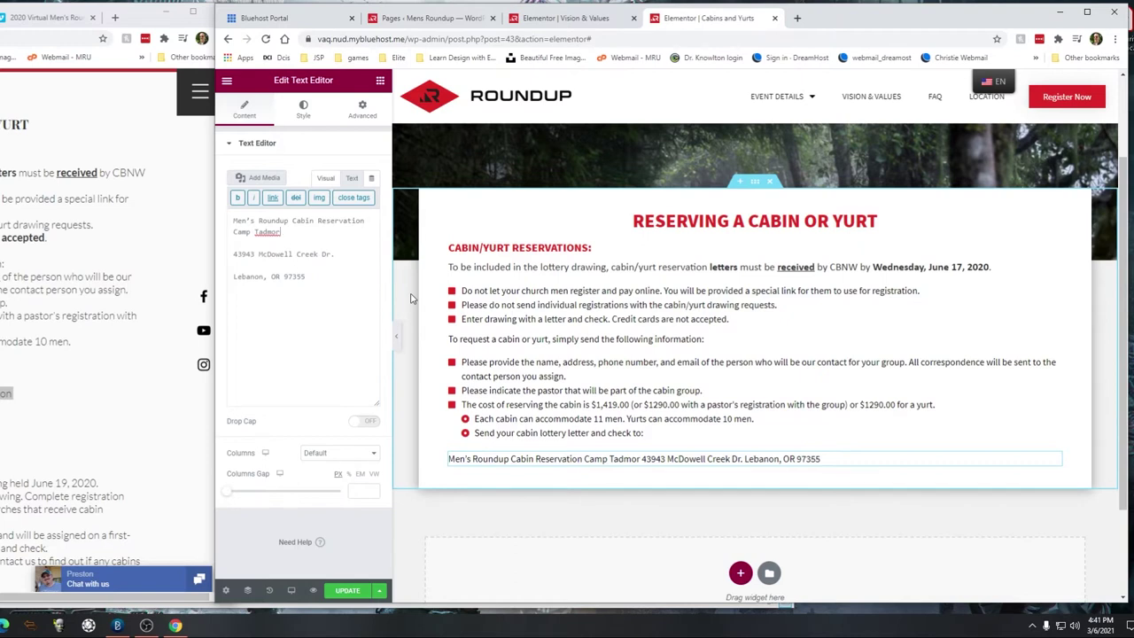
pyautogui.press('Delete')
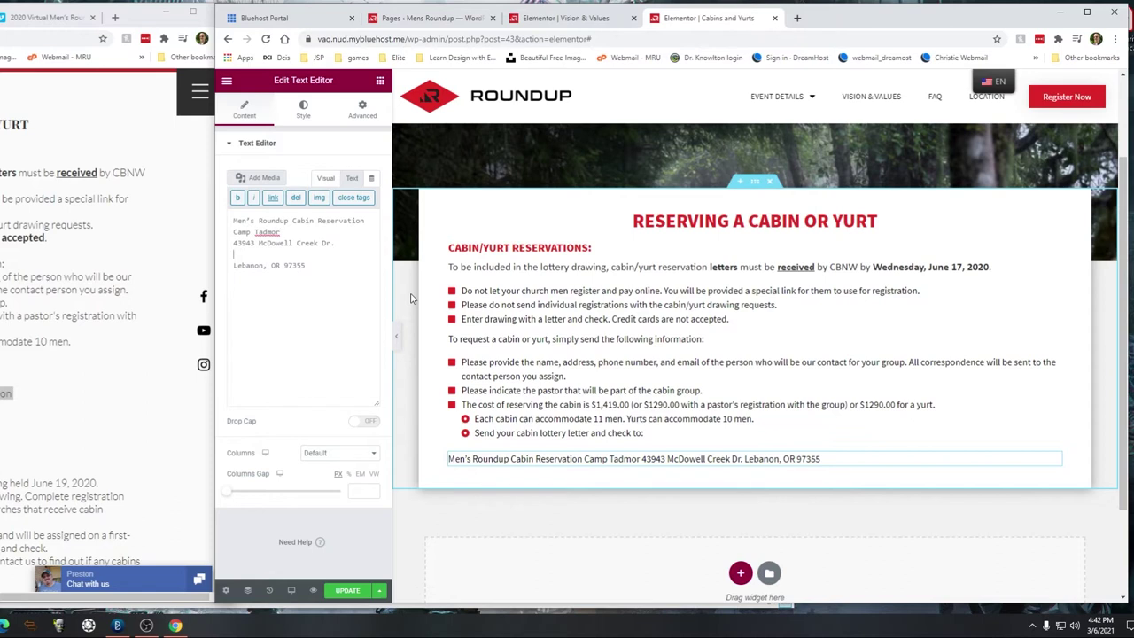
pyautogui.press('Delete')
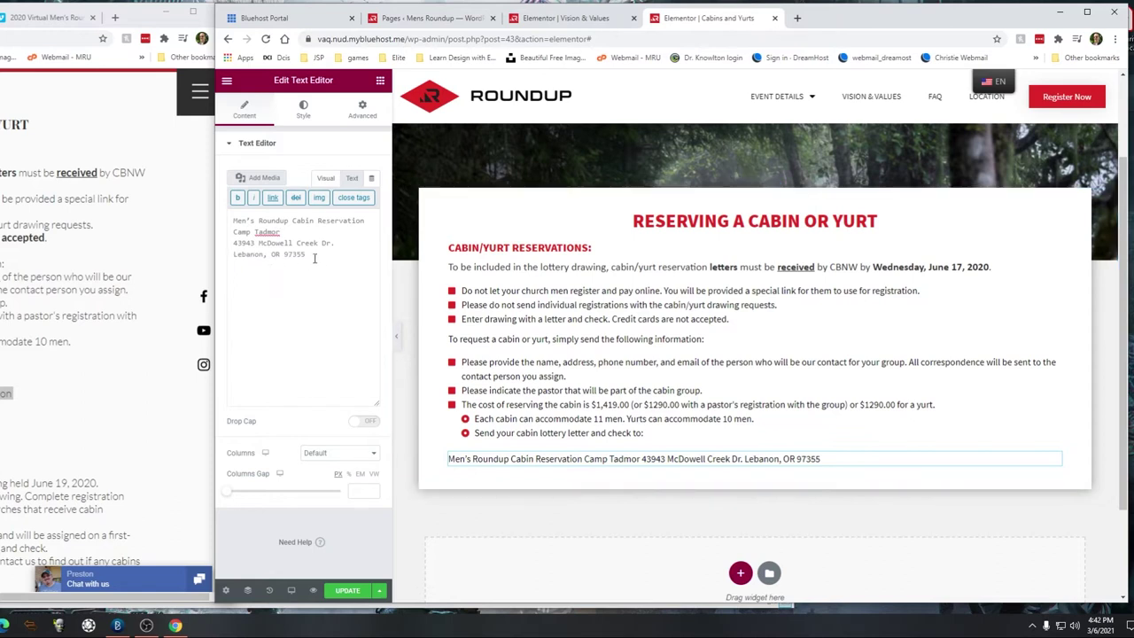
pyautogui.click(326, 179)
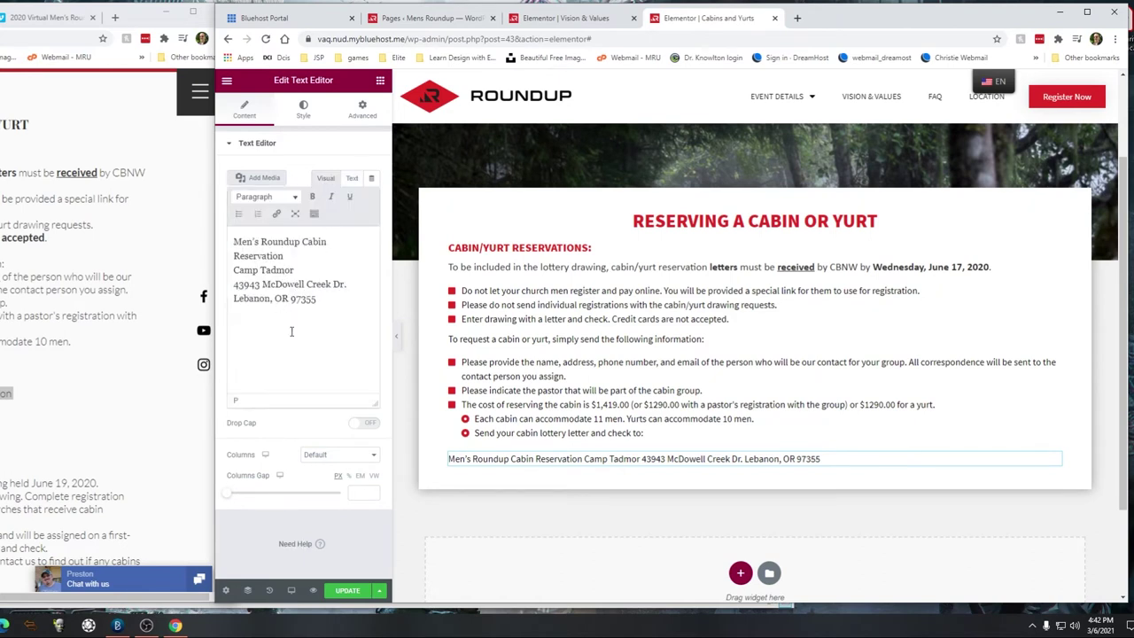
# Step: Center-align the mailing address text block
pyautogui.click(301, 108)
pyautogui.click(356, 172)
pyautogui.click(340, 172)
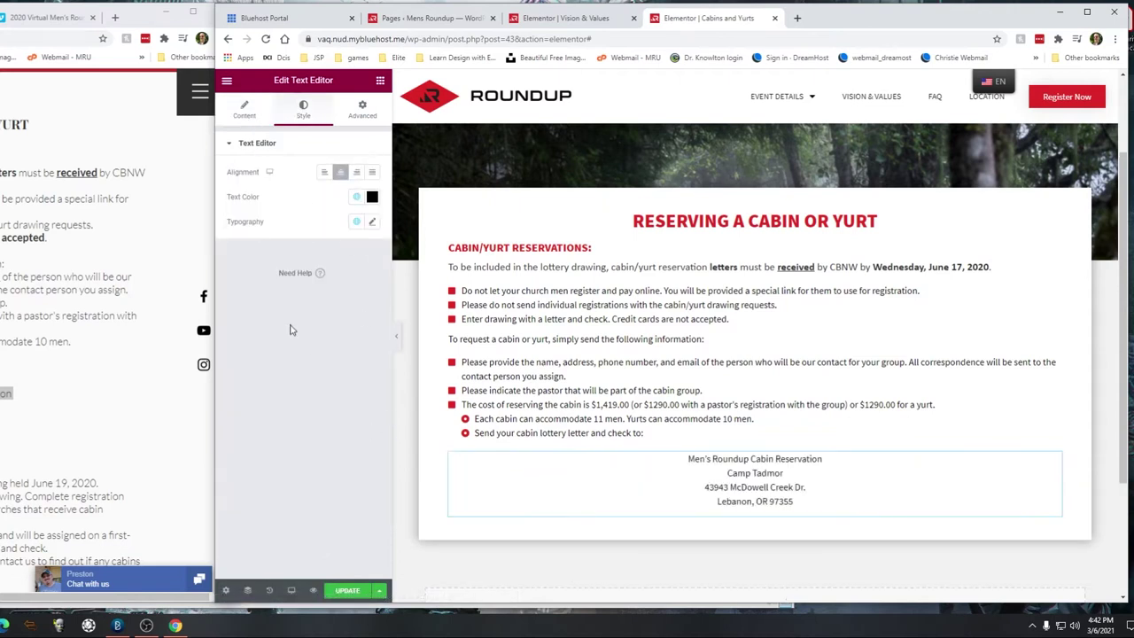
# Step: Make the address block's first line, "Men's Roundup Cabin Reservation", bold
pyautogui.click(248, 113)
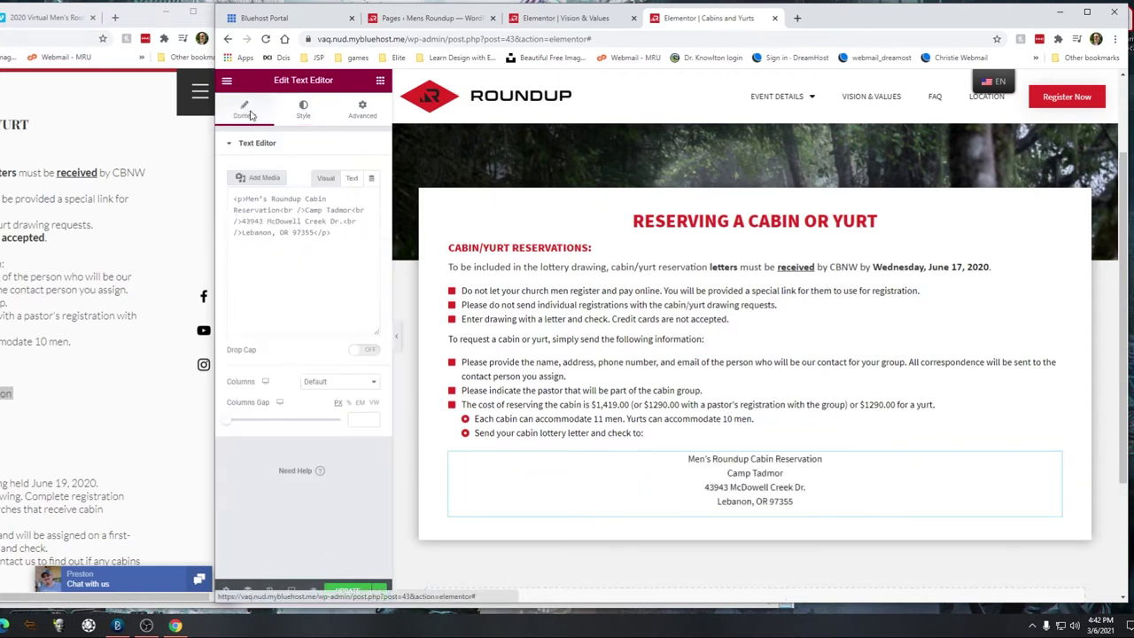
pyautogui.moveTo(825, 458); pyautogui.dragTo(688, 459)
pyautogui.moveTo(325, 241); pyautogui.dragTo(215, 242)
pyautogui.click(312, 197)
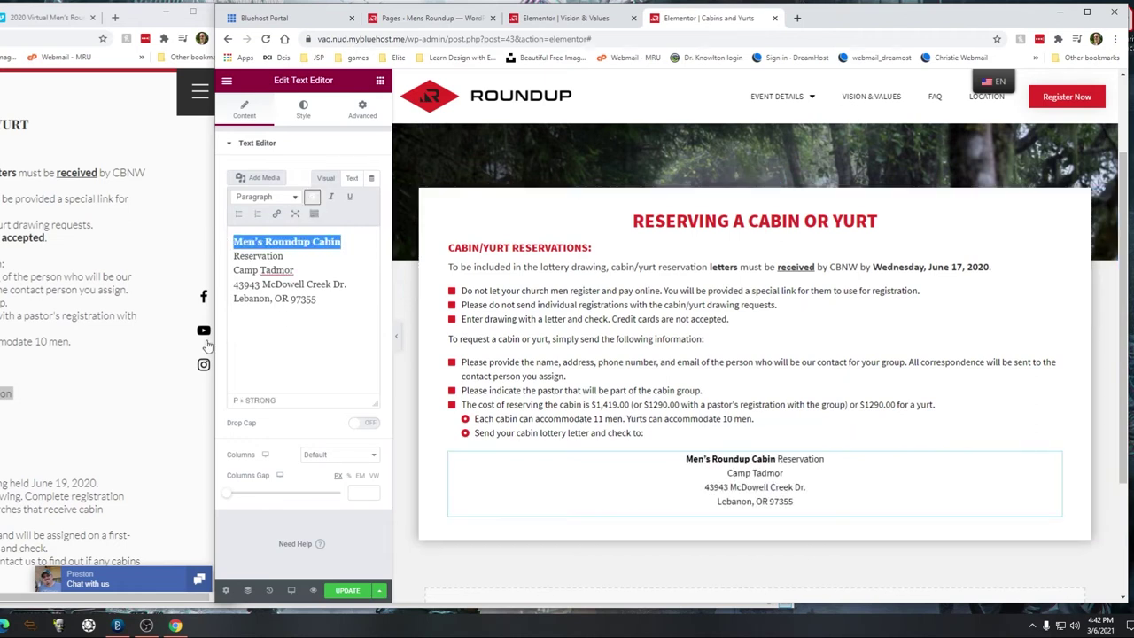
pyautogui.moveTo(283, 256); pyautogui.dragTo(233, 242)
pyautogui.click(312, 197)
pyautogui.click(311, 196)
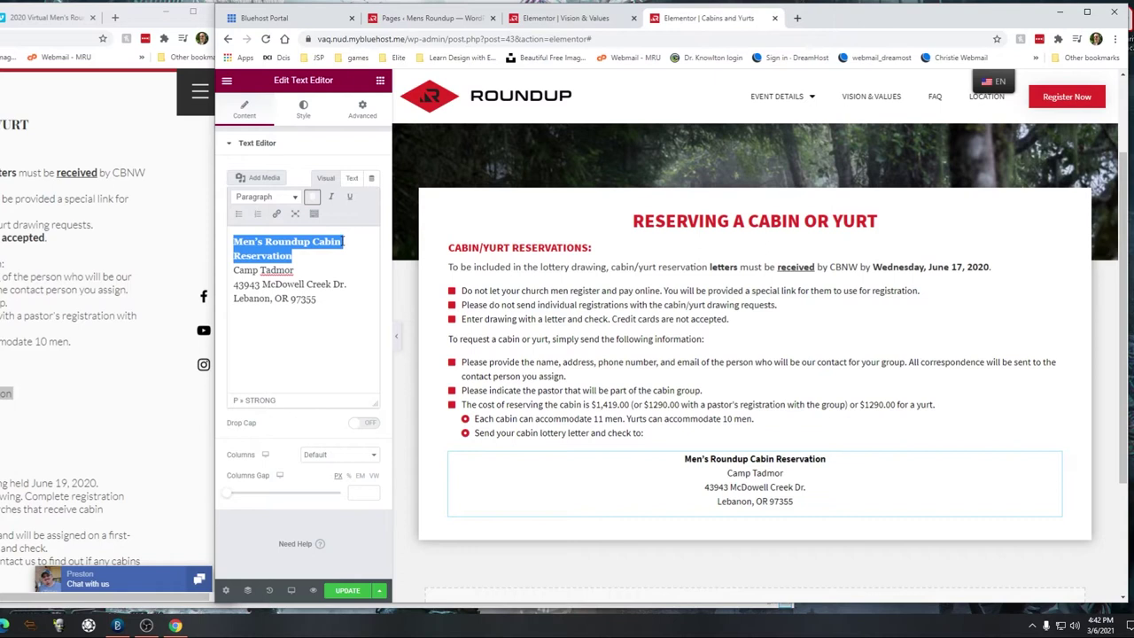
# Step: Preview the page at tablet and mobile sizes and examine how the address block's bold line wraps
pyautogui.click(351, 179)
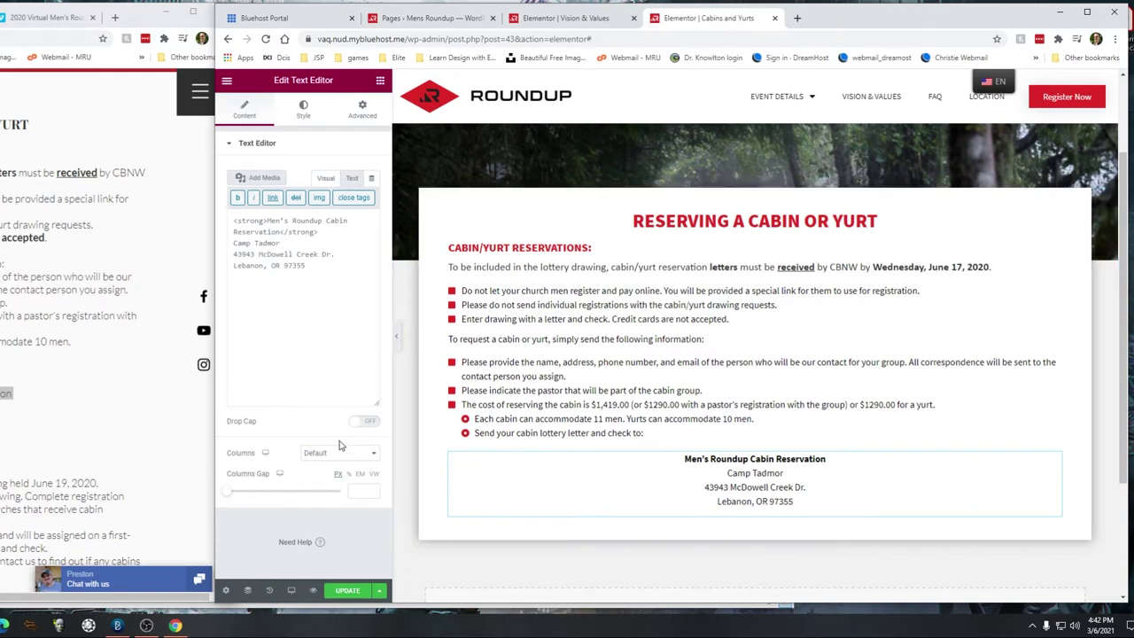
pyautogui.click(292, 590)
pyautogui.click(272, 542)
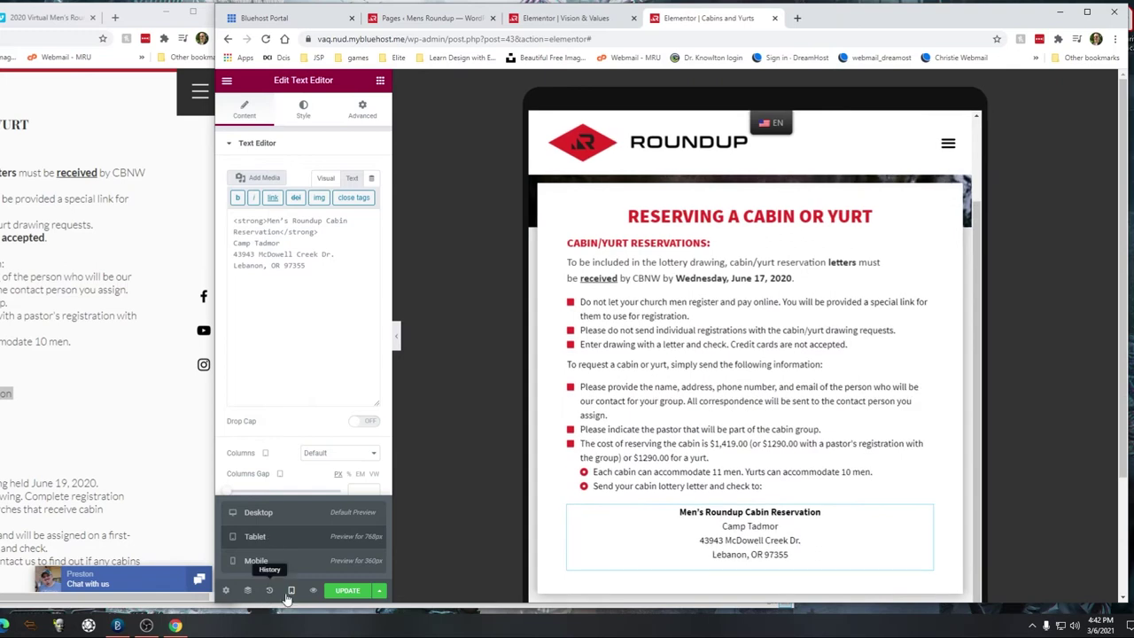
pyautogui.click(265, 561)
pyautogui.scroll(-3, 724, 297)
pyautogui.scroll(-5, 724, 297)
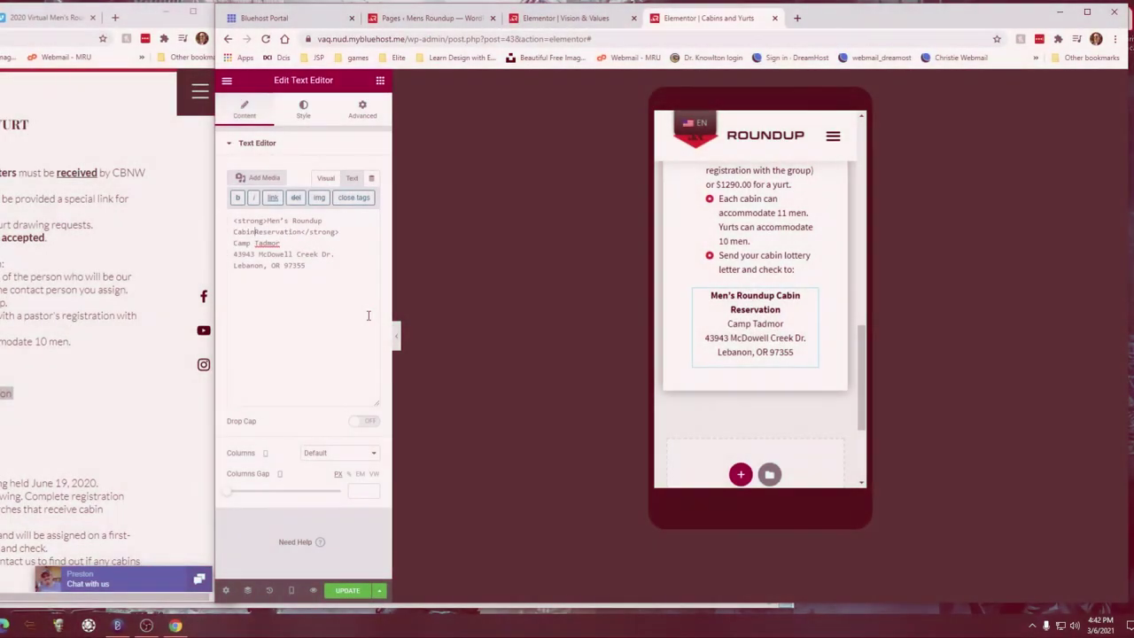
# Step: Put a non-breaking space (&nbsp;) between "Cabin" and "Reservation" in the address block's HTML
pyautogui.write('&ns')
pyautogui.write('b')
pyautogui.press('Right')
pyautogui.write('p;')
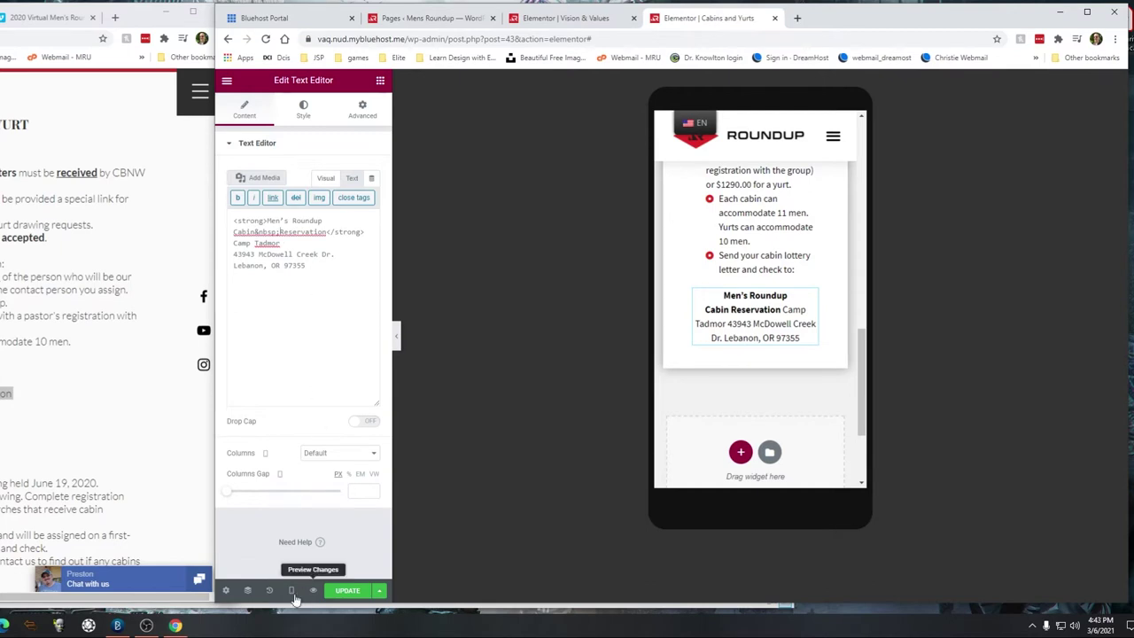
# Step: Search Google for "non breaking space html" in a new tab, check the W3Schools HTML Entities article, and close it
pyautogui.click(796, 18)
pyautogui.write('non')
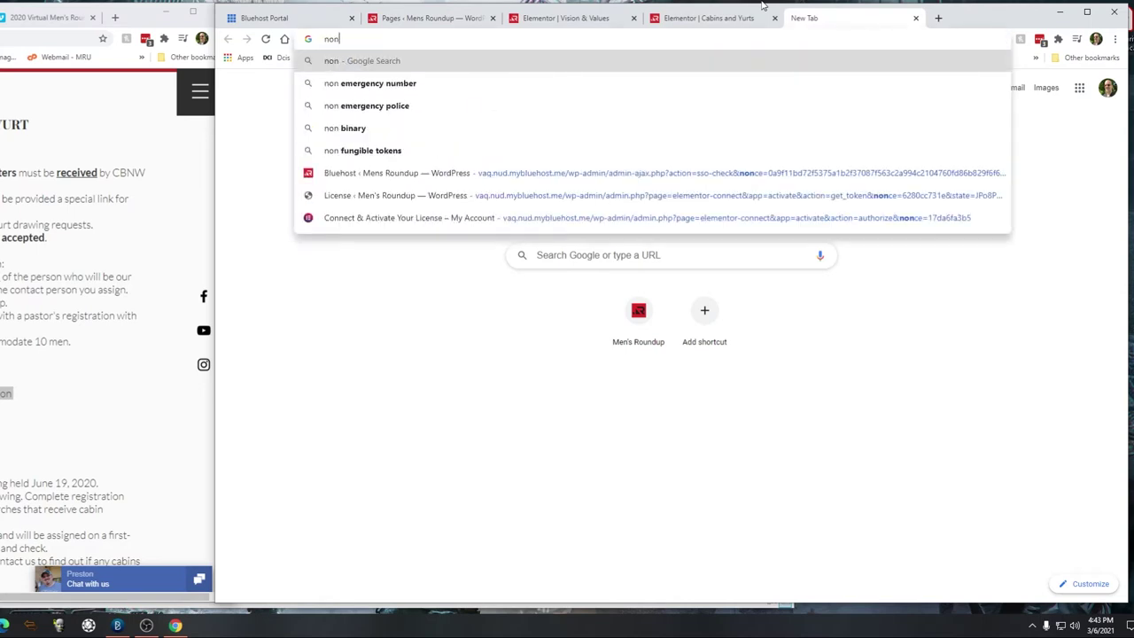
pyautogui.write(' breaking s')
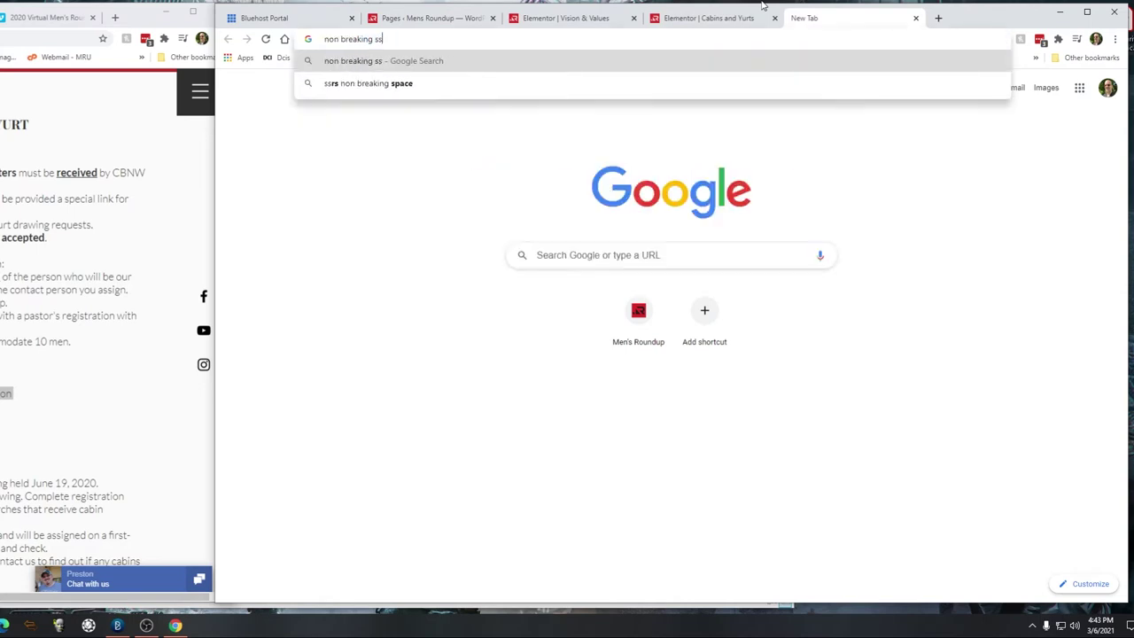
pyautogui.write('pace html')
pyautogui.press('Return')
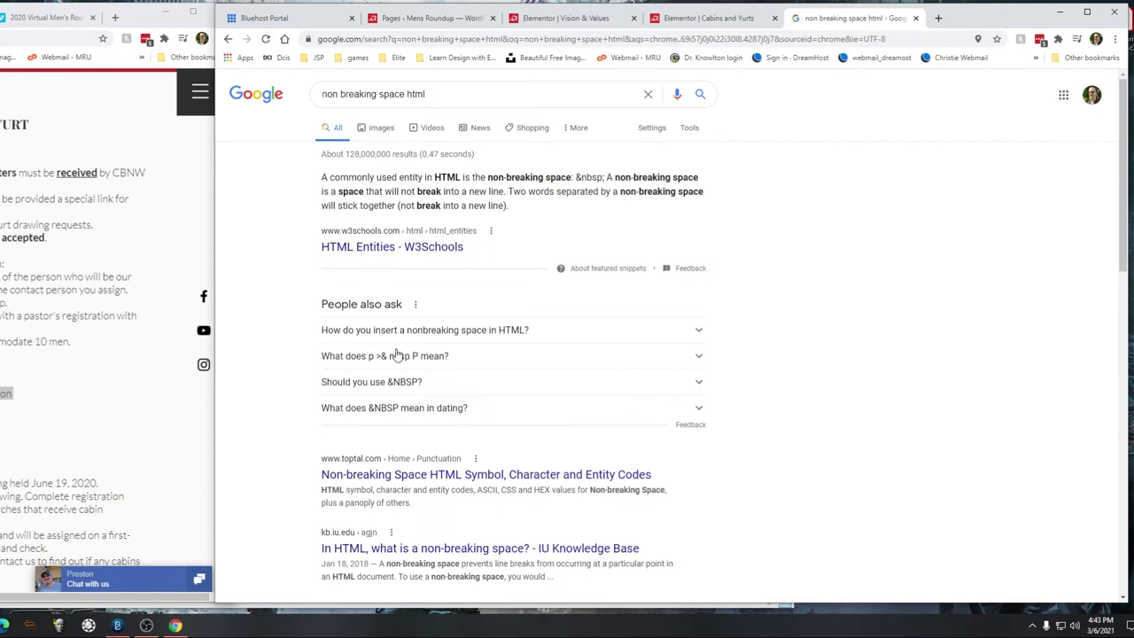
pyautogui.click(365, 247)
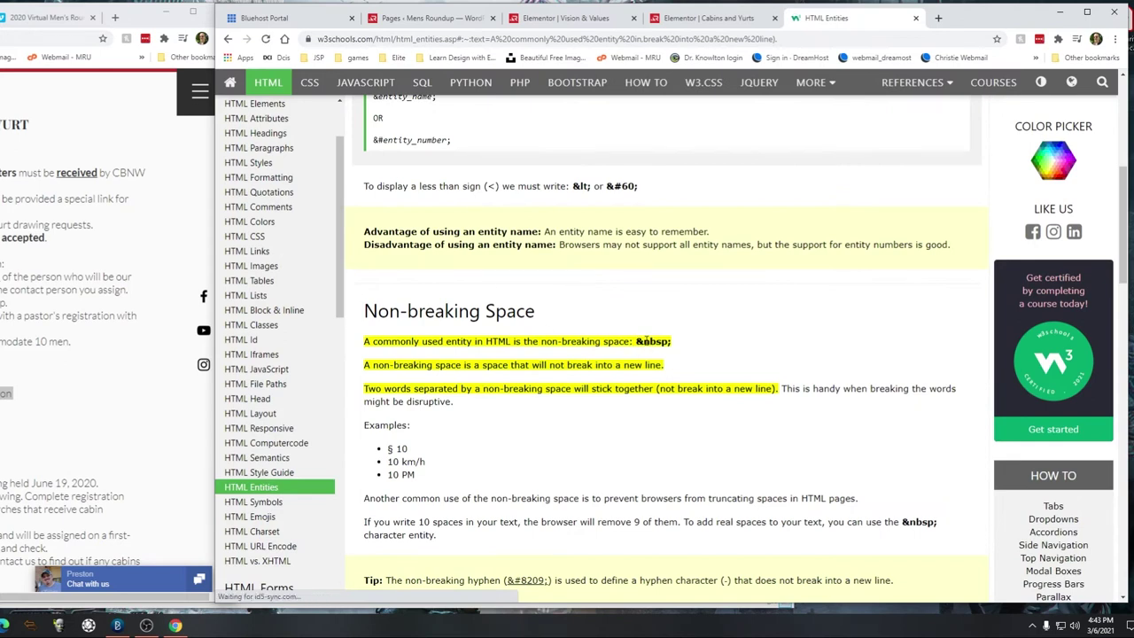
pyautogui.click(915, 17)
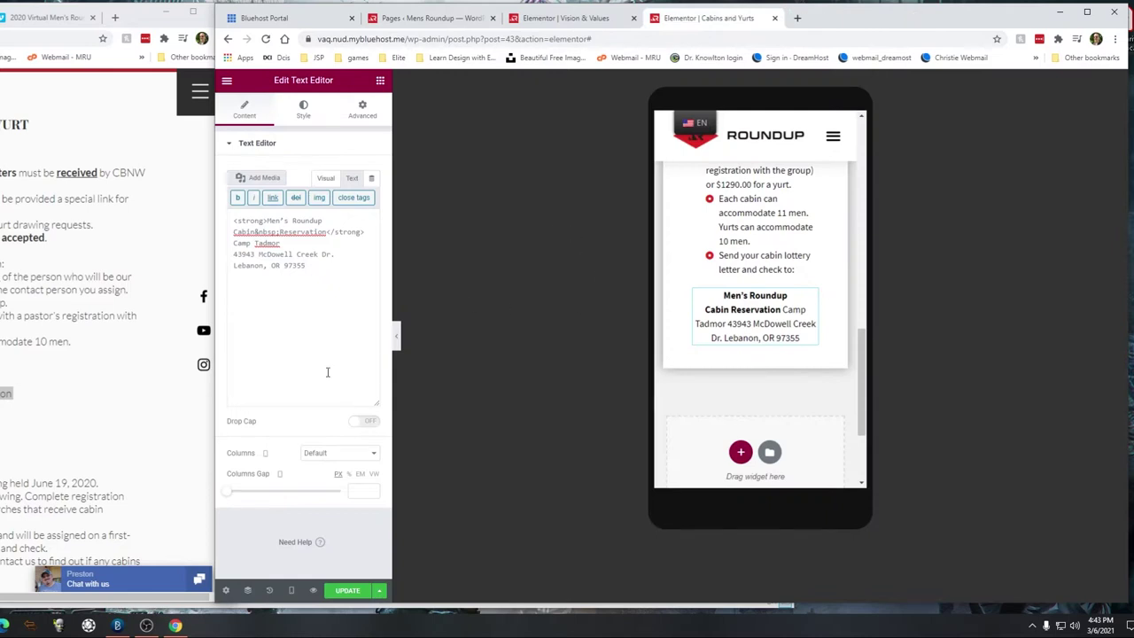
# Step: Update the page with the non-breaking space in the address and compare the block's visual and HTML versions
pyautogui.click(325, 178)
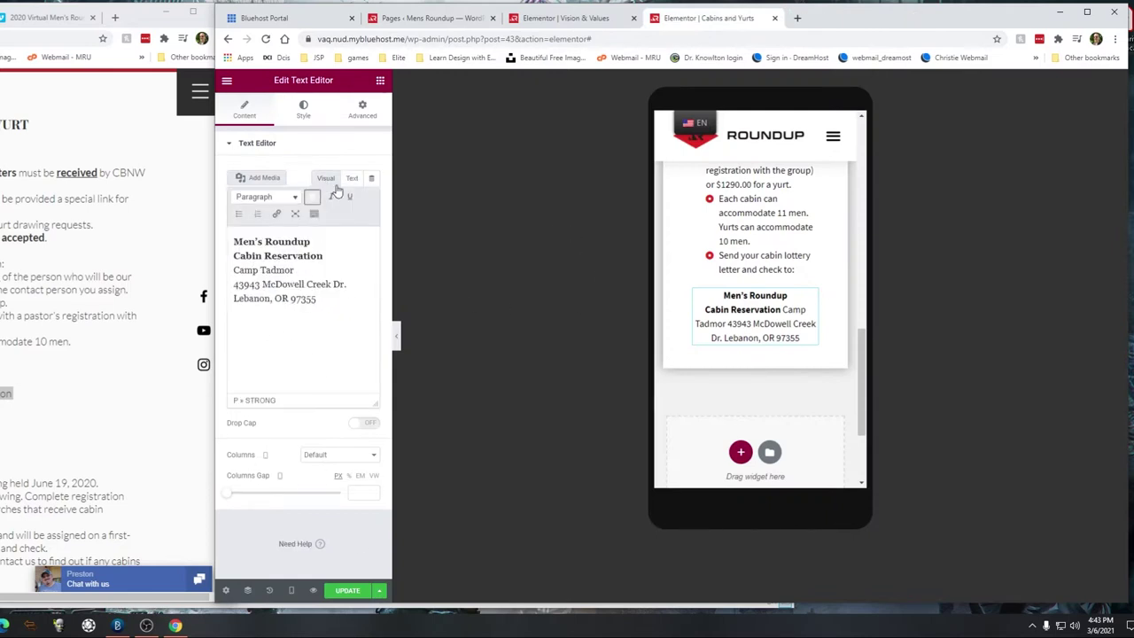
pyautogui.click(344, 590)
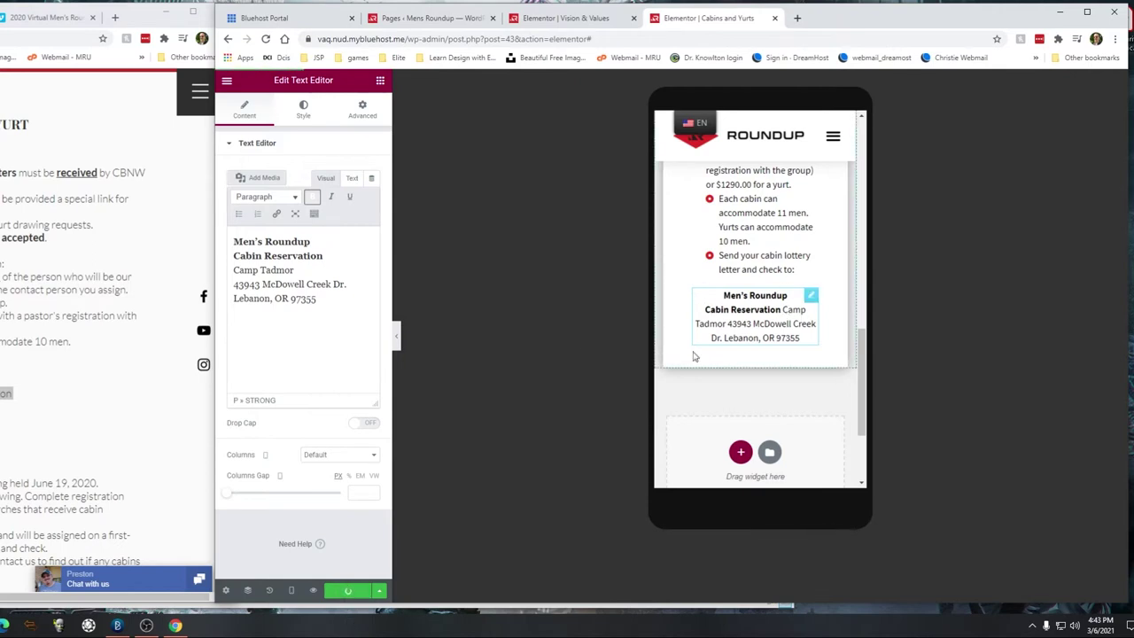
pyautogui.click(331, 255)
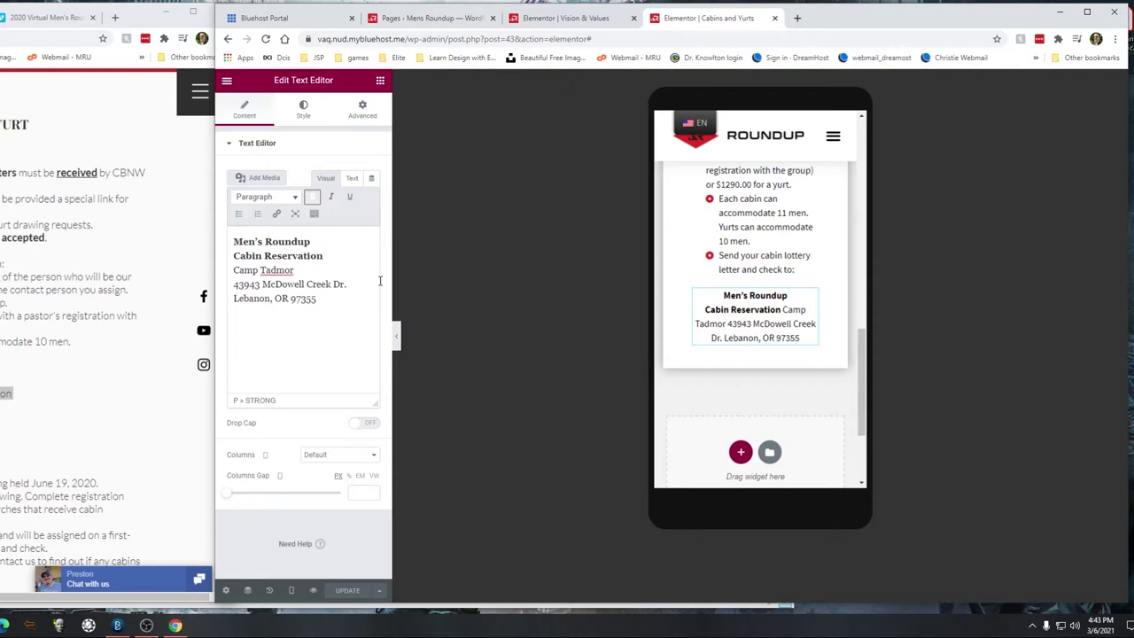
pyautogui.click(354, 182)
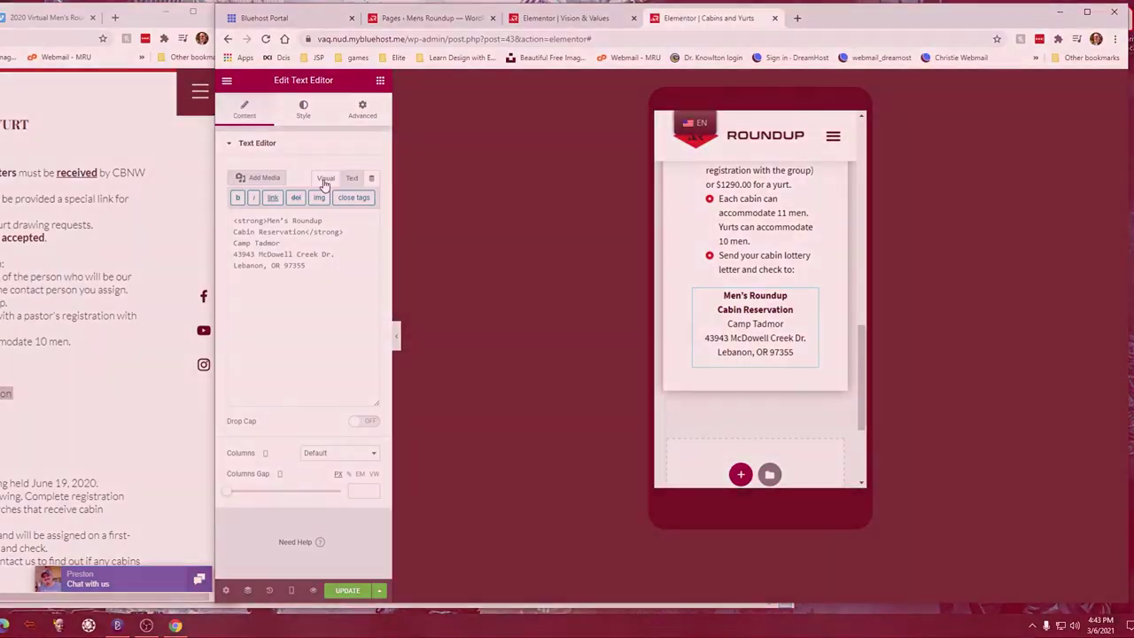
pyautogui.click(325, 180)
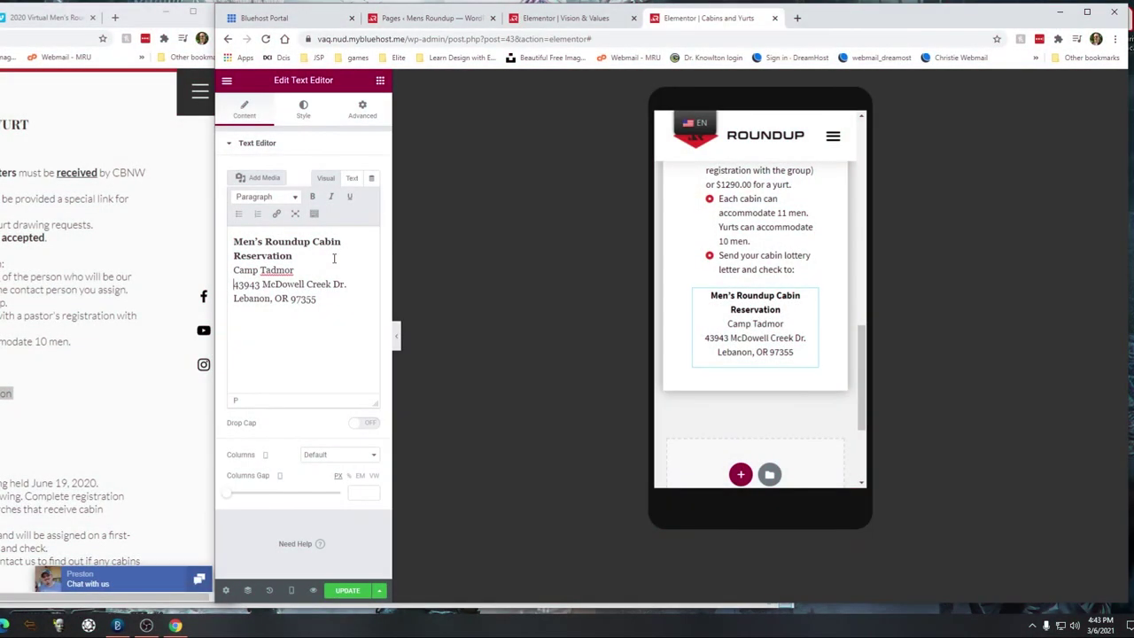
# Step: Re-enter the address's line breaks as single line breaks, return to the desktop preview, and update the page
pyautogui.press('BackSpace')
pyautogui.hotkey('shift', 'Return')
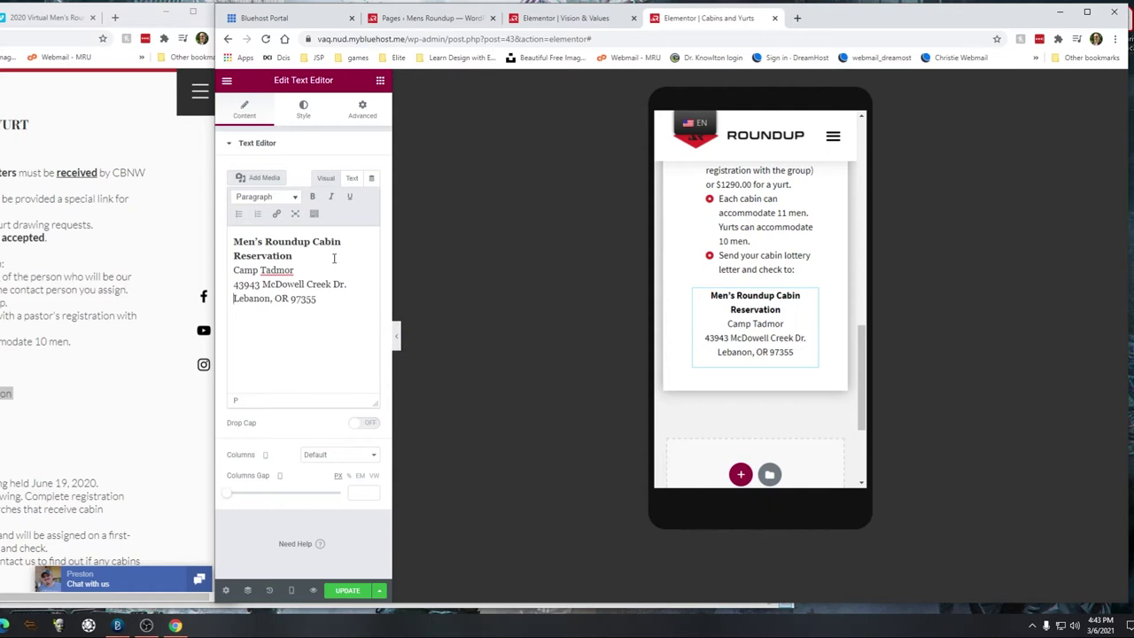
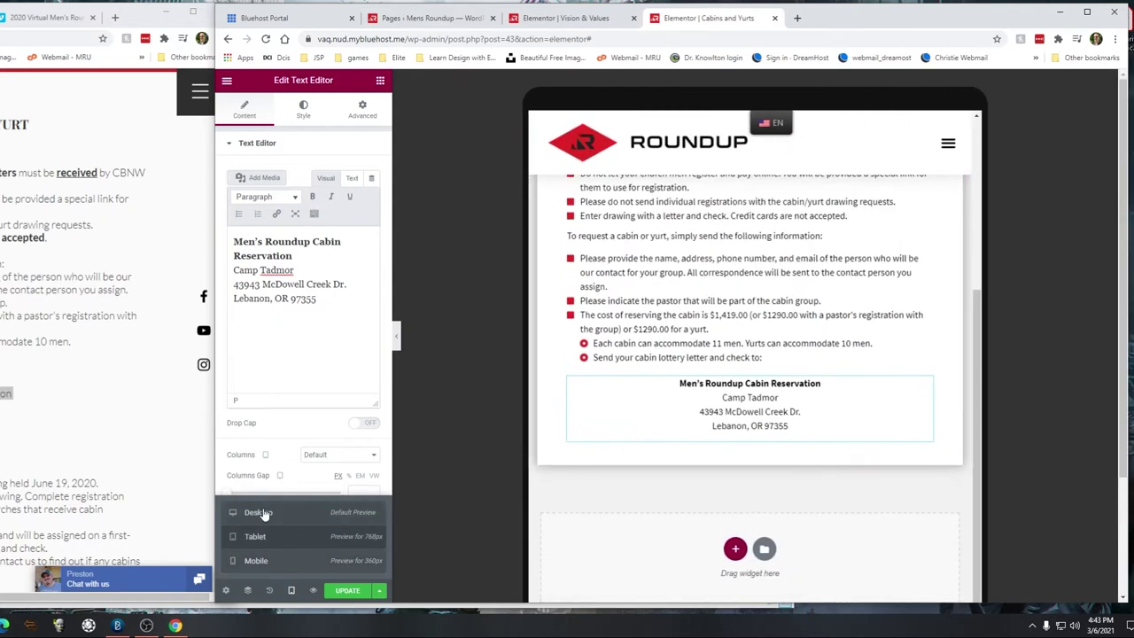
pyautogui.click(260, 513)
pyautogui.click(346, 594)
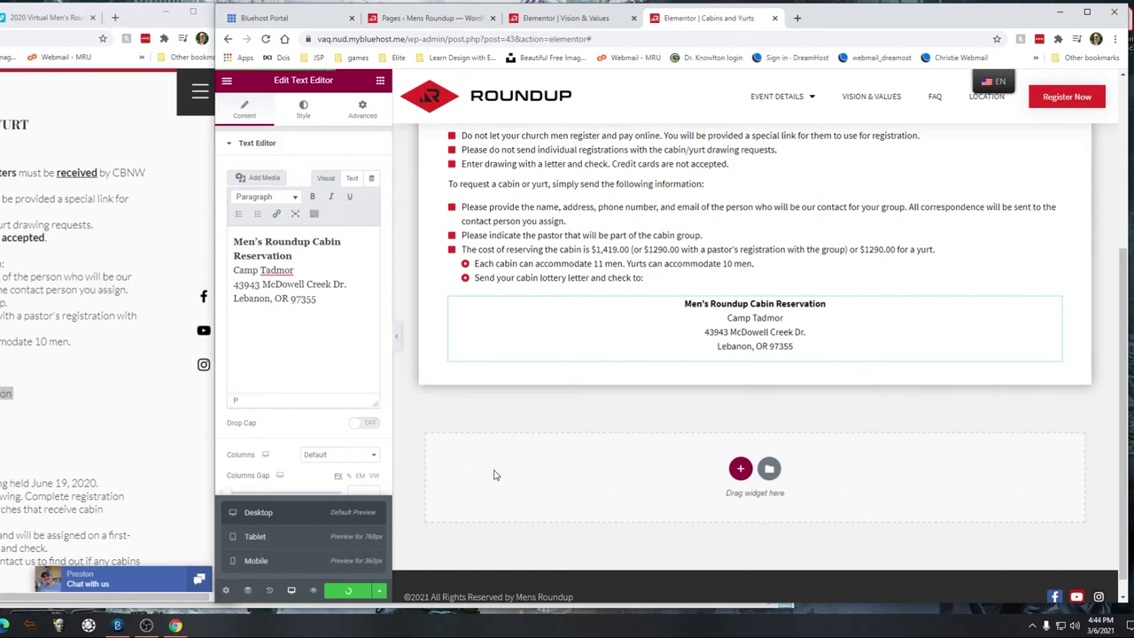
# Step: Duplicate the "Cabin/Yurt Reservations:" heading and move the copy directly beneath the mailing address block
pyautogui.scroll(-3, 89, 355)
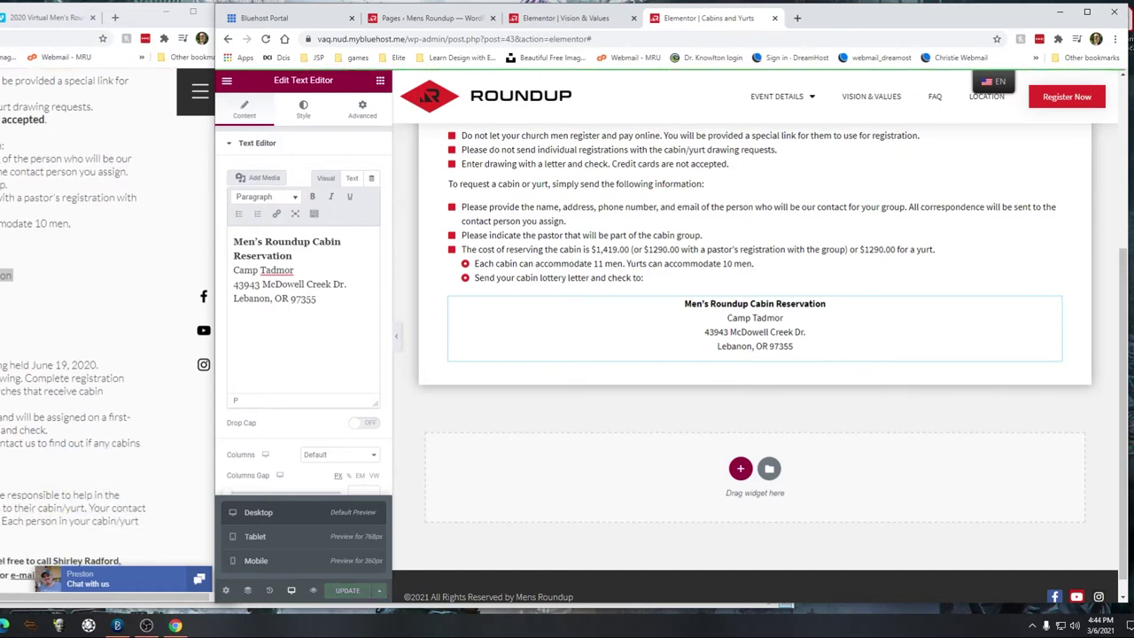
pyautogui.scroll(3, 89, 355)
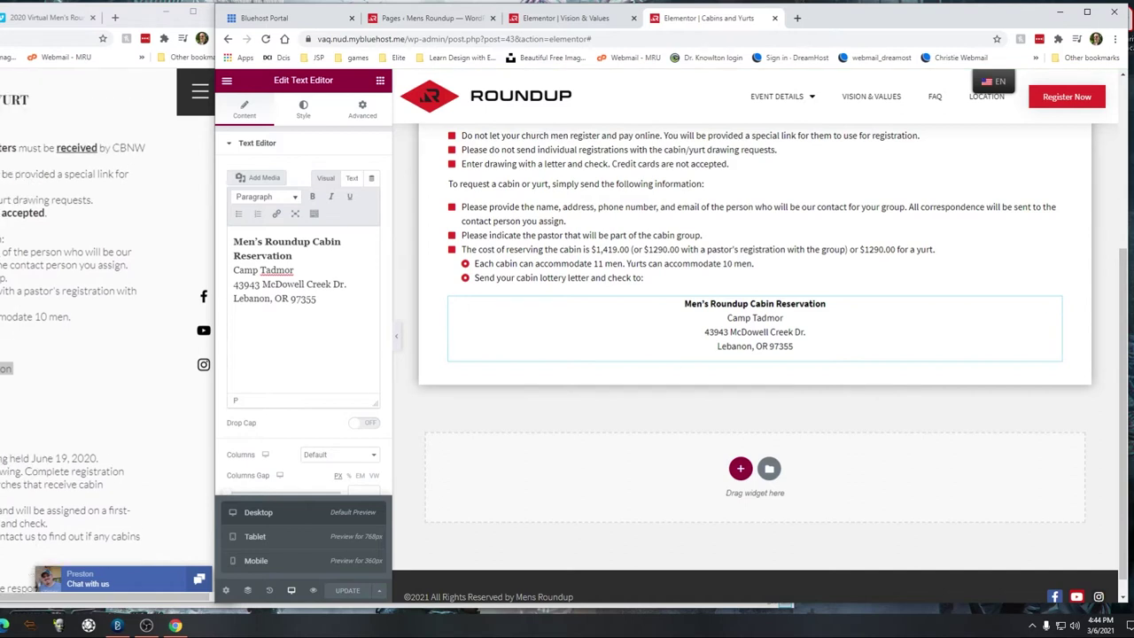
pyautogui.scroll(-2, 88, 355)
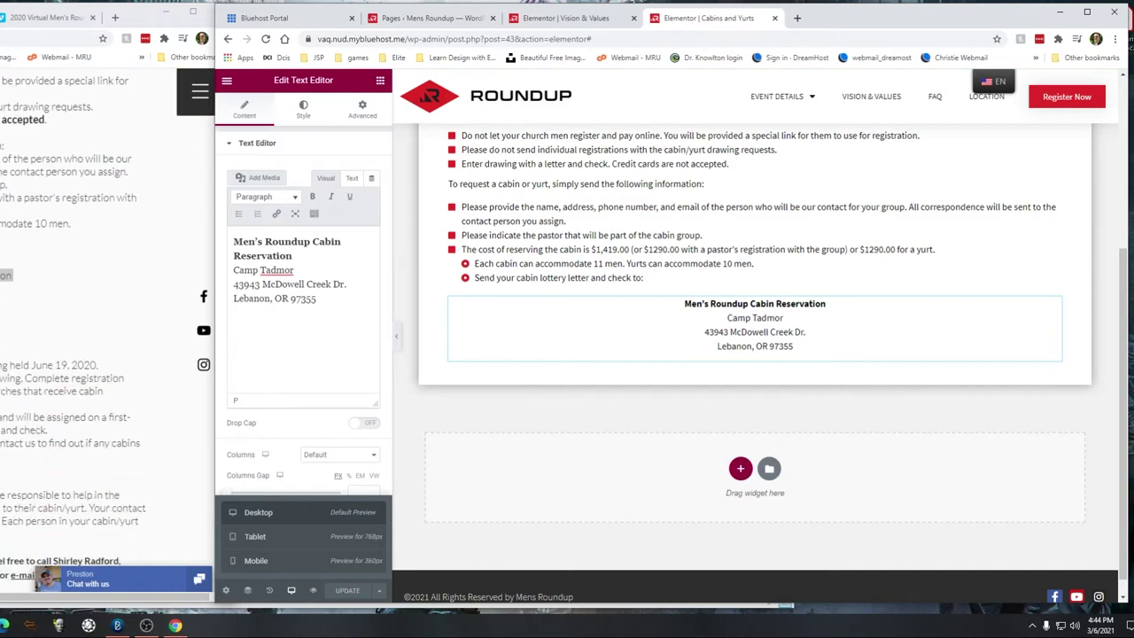
pyautogui.scroll(1, 518, 281)
pyautogui.scroll(1, 518, 280)
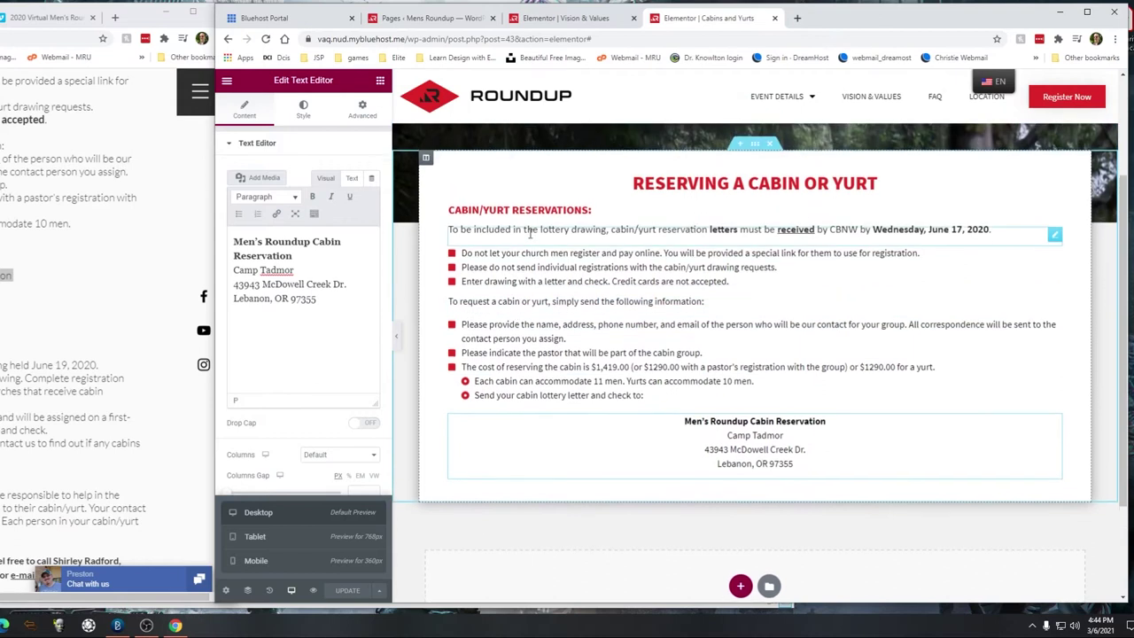
pyautogui.rightClick(1053, 217)
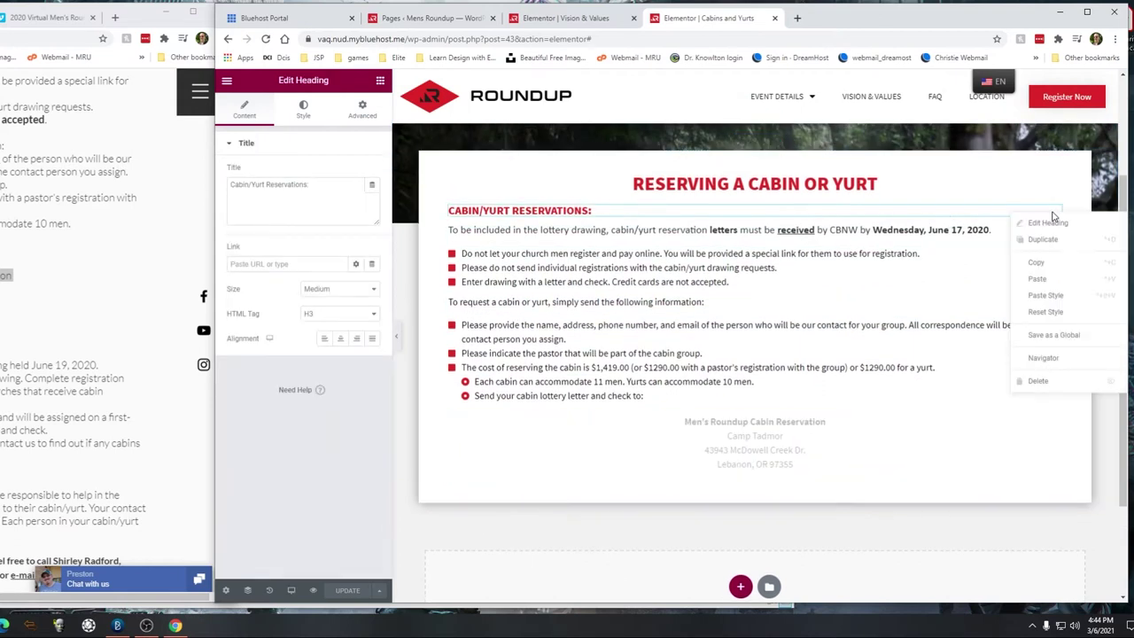
pyautogui.click(1032, 237)
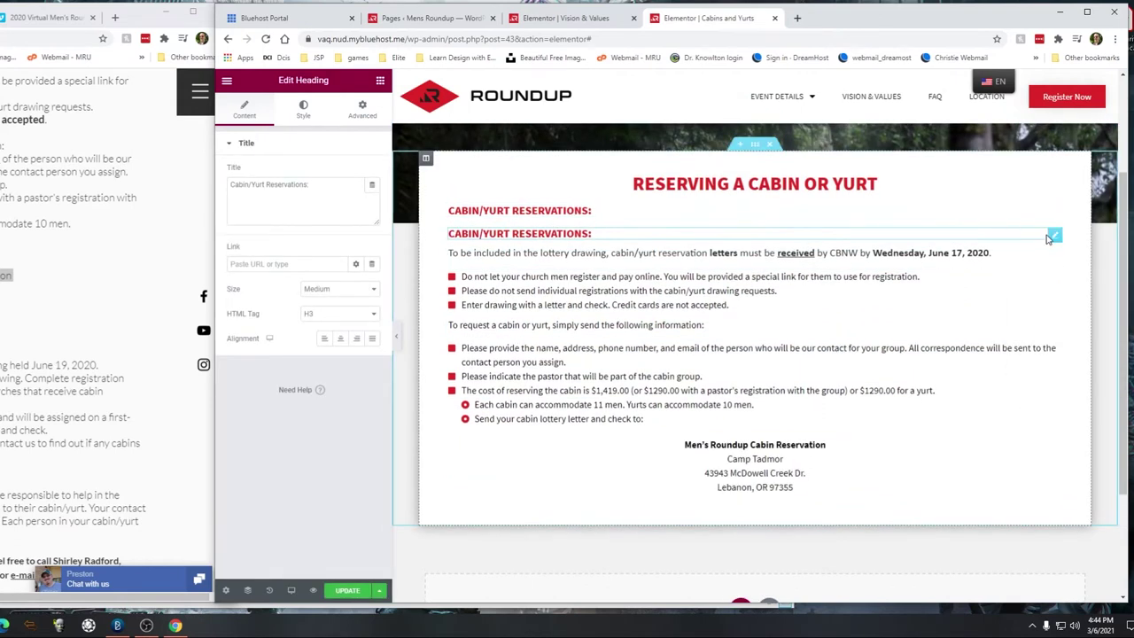
pyautogui.moveTo(1054, 236); pyautogui.dragTo(989, 492)
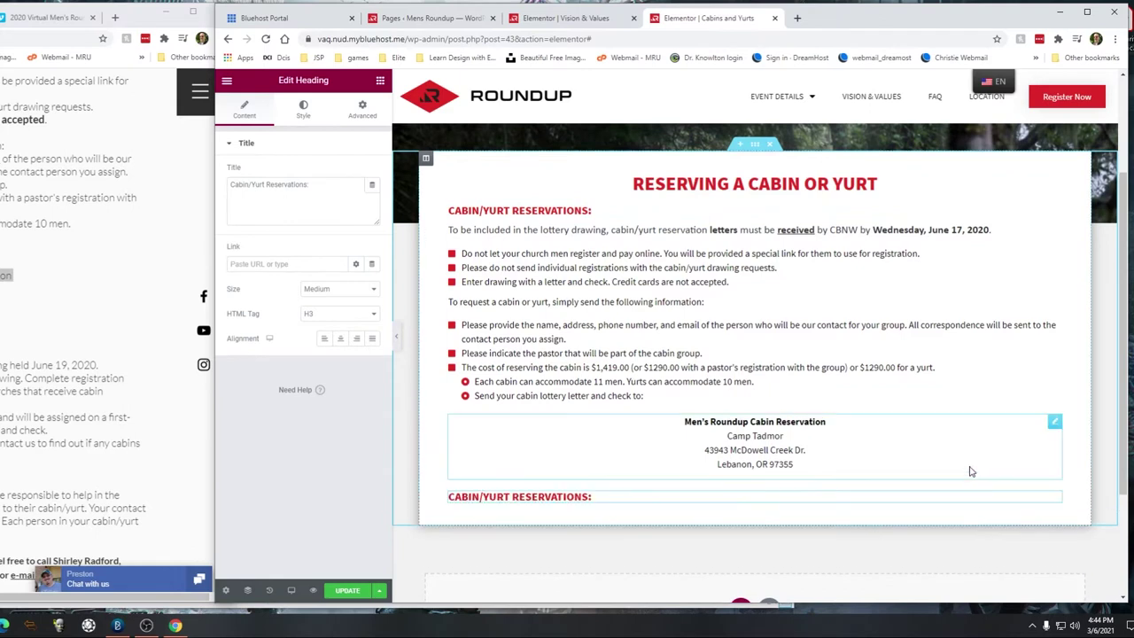
# Step: Duplicate the first three-item bulleted list and move the copy directly beneath the second "Cabin/Yurt Reservations:" heading
pyautogui.scroll(3, 966, 425)
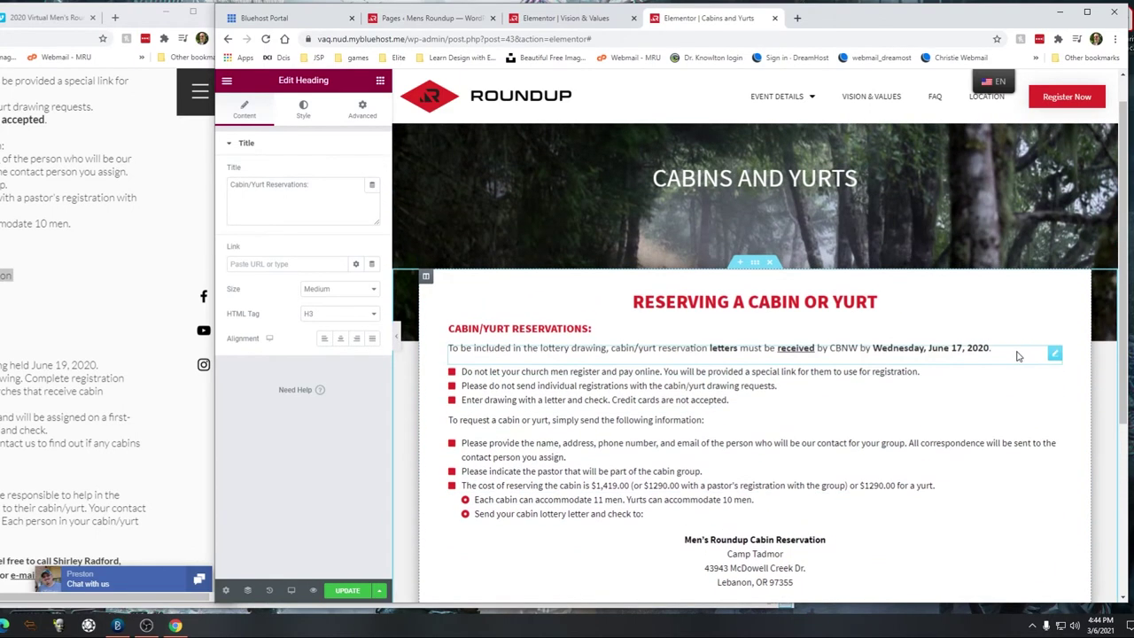
pyautogui.scroll(-1, 1019, 356)
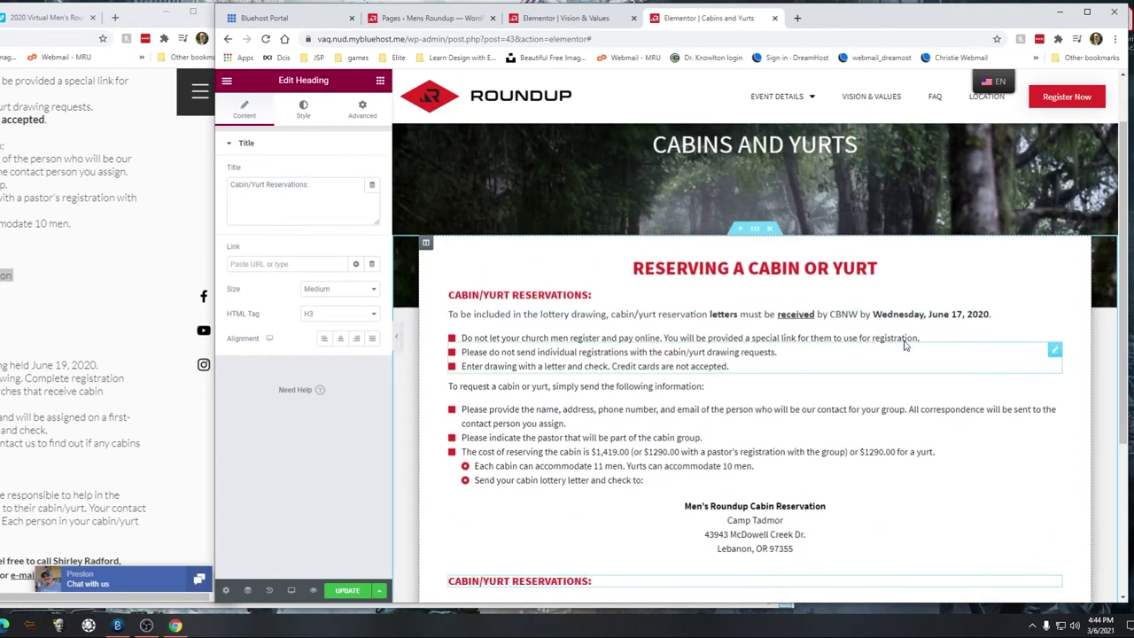
pyautogui.rightClick(1054, 326)
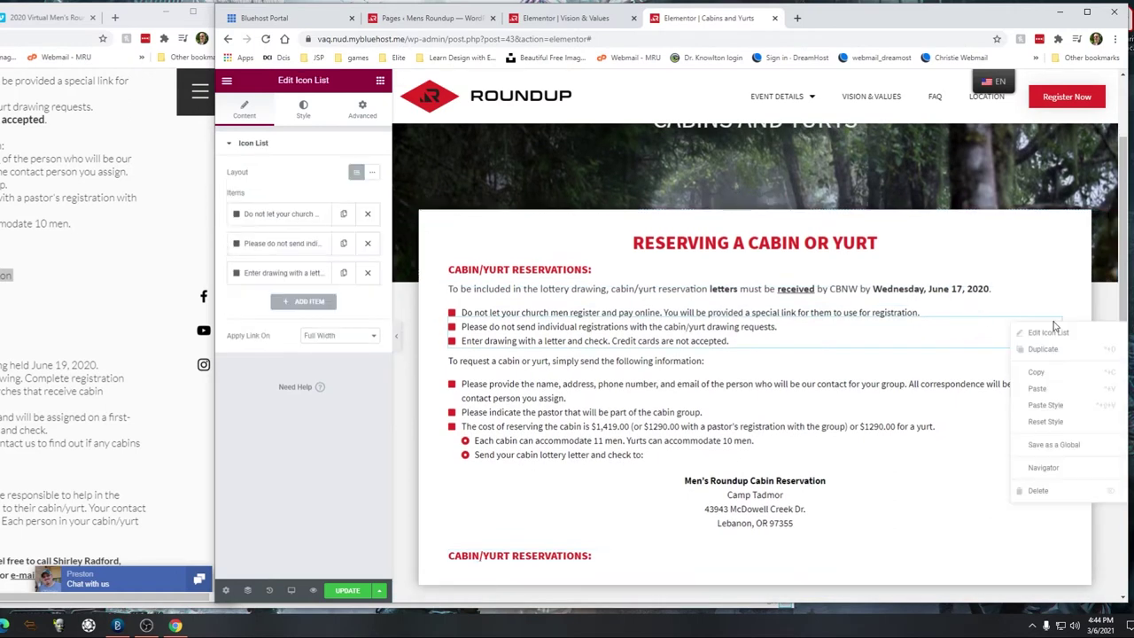
pyautogui.click(1037, 352)
pyautogui.moveTo(1055, 367); pyautogui.dragTo(992, 580)
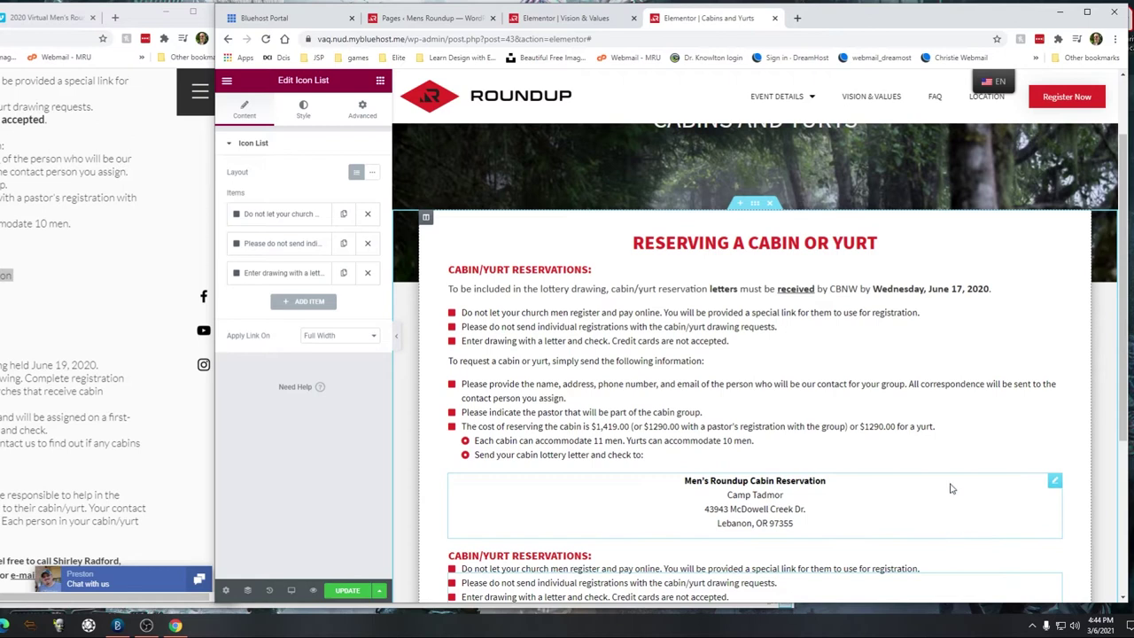
pyautogui.scroll(-2, 949, 489)
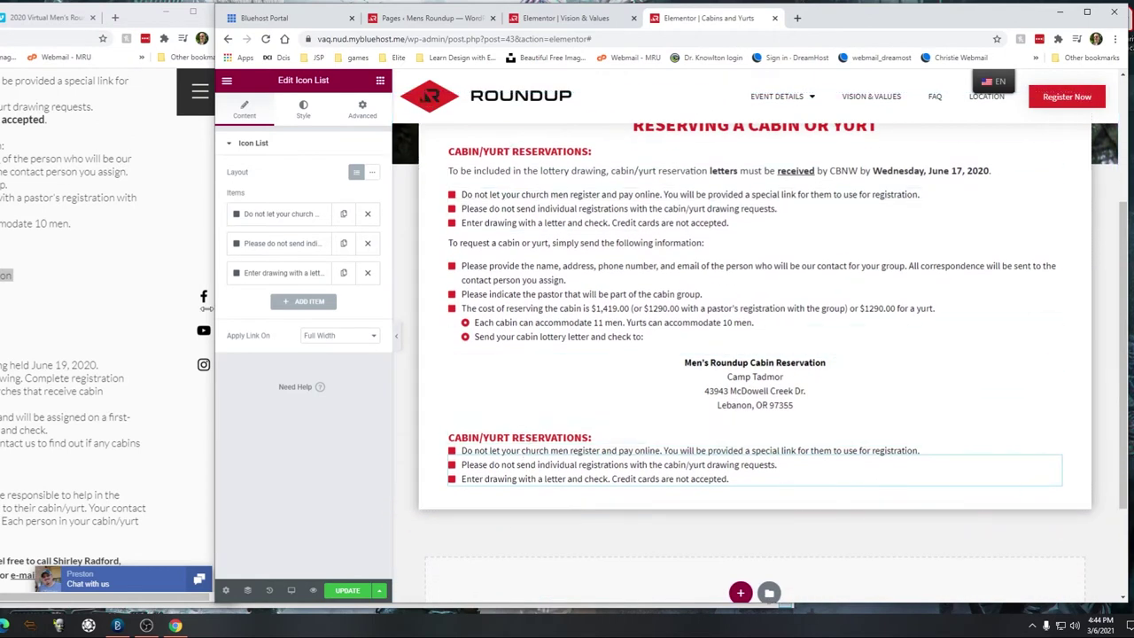
# Step: Set the copied bulleted list's top margin to -5 px
pyautogui.click(361, 110)
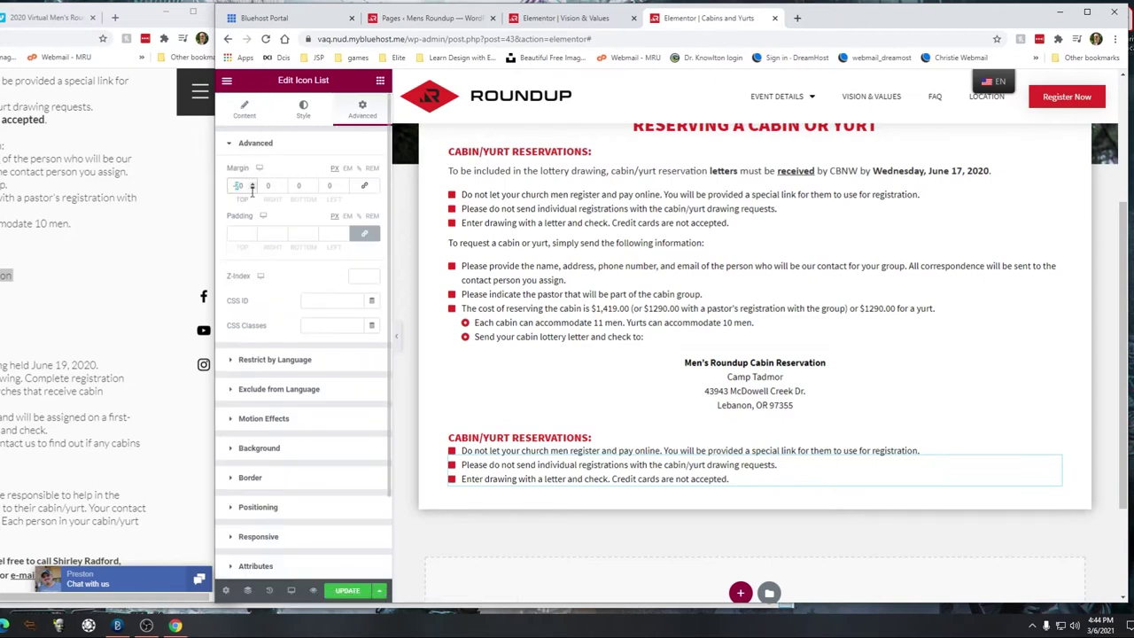
pyautogui.click(252, 186)
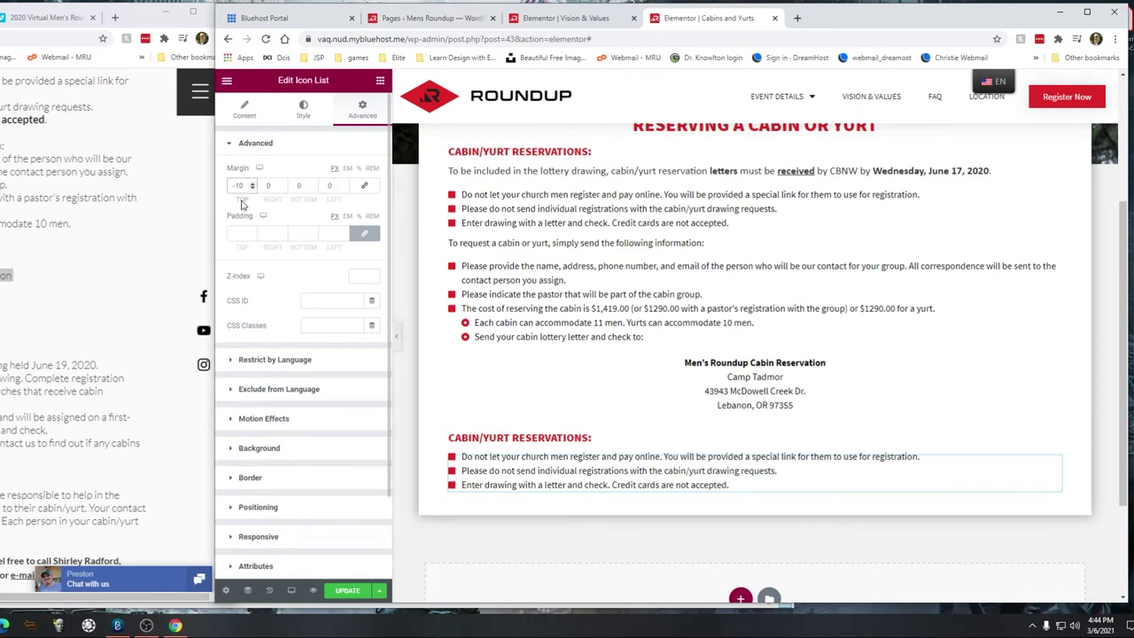
pyautogui.press('Up')
pyautogui.press('Up')
pyautogui.press('Up')
pyautogui.press('Up')
pyautogui.press('Up')
pyautogui.press('Up')
pyautogui.press('Up')
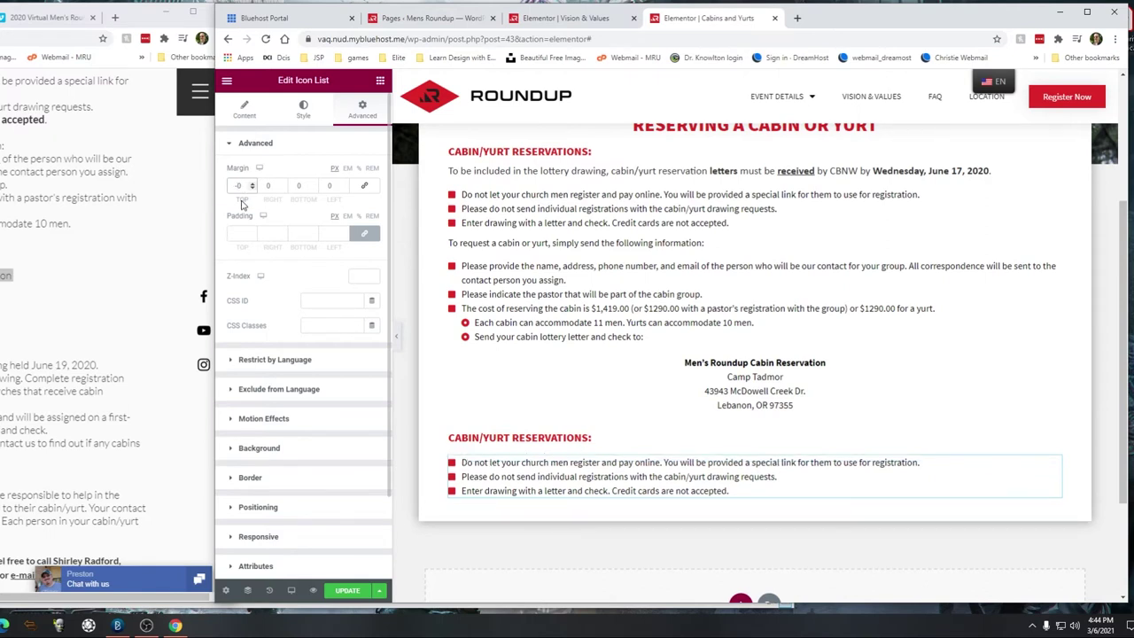
pyautogui.write('6')
pyautogui.press('BackSpace')
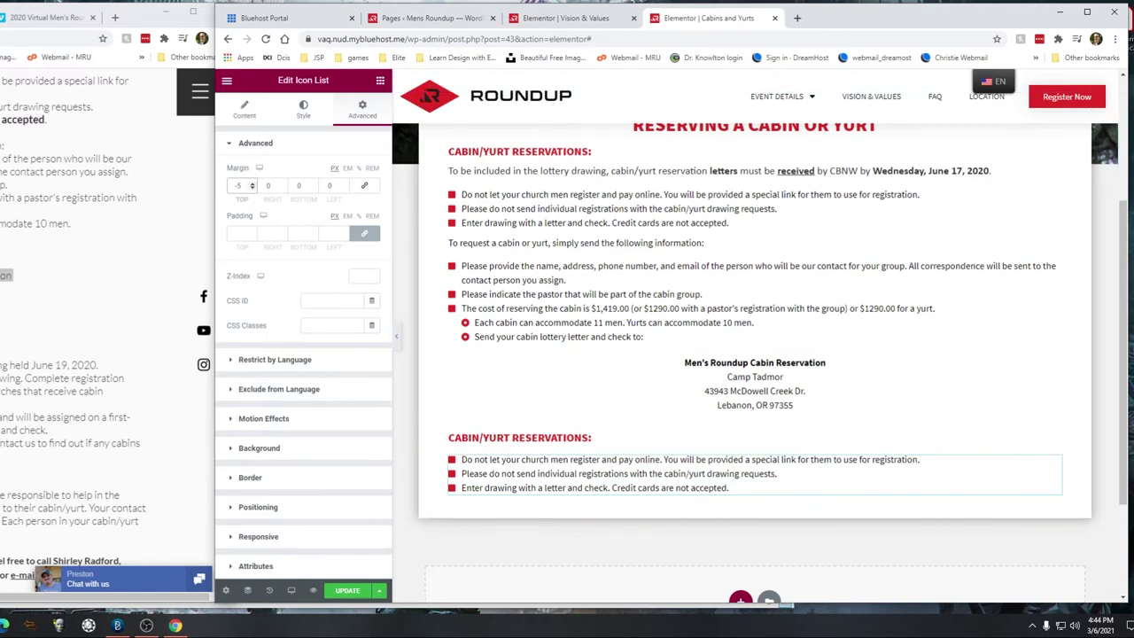
# Step: Select the first Cabin/Yurt Drawing bullet's text on the old website
pyautogui.moveTo(4, 365); pyautogui.dragTo(102, 372)
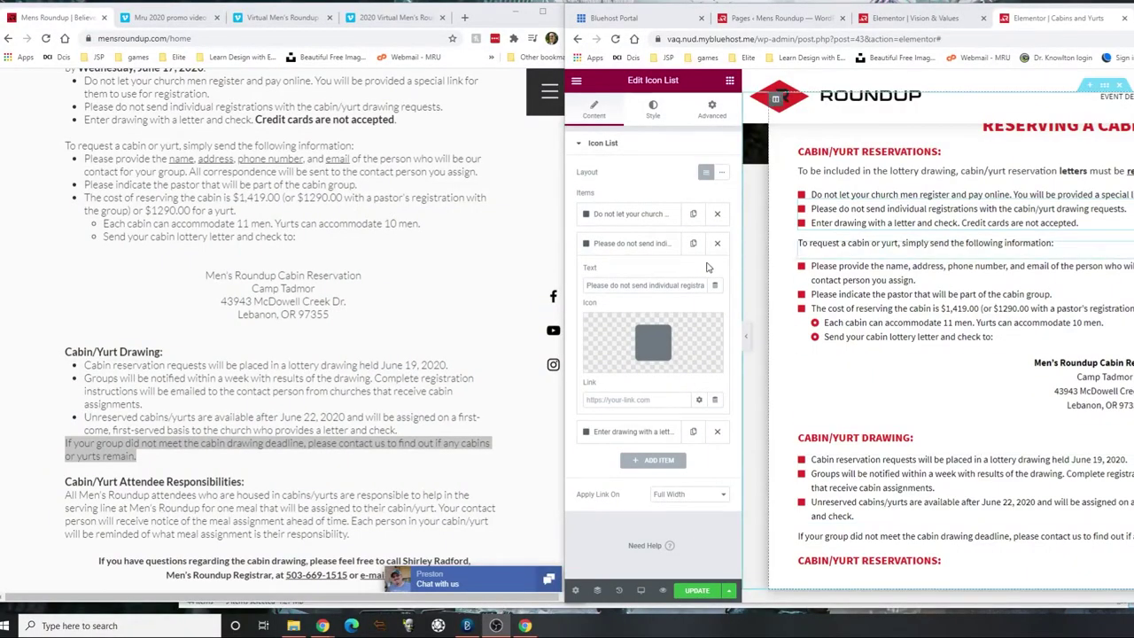
# Step: Insert an opening <strong> tag before "Credit cards are not accepted." in the third item of the first bulleted list
pyautogui.scroll(3, 291, 264)
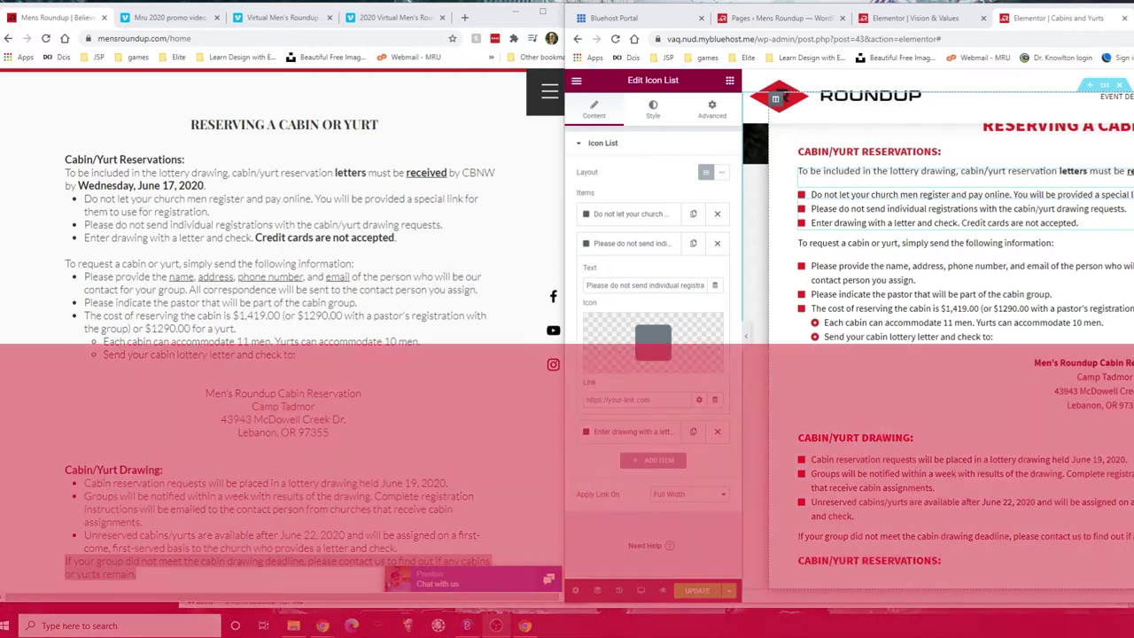
pyautogui.click(886, 171)
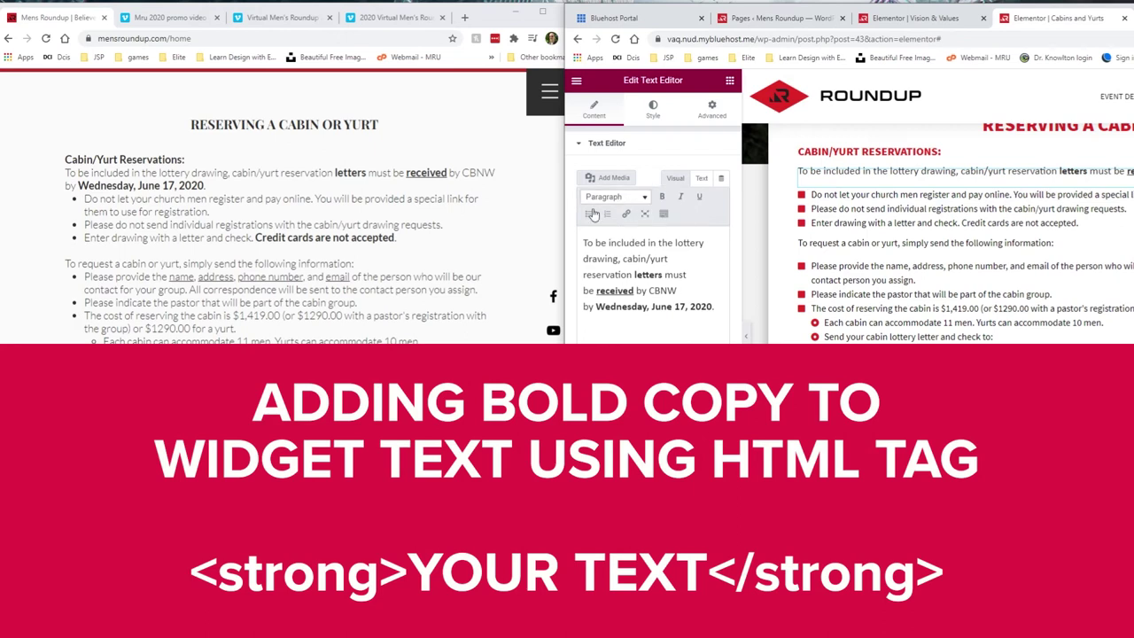
pyautogui.click(886, 209)
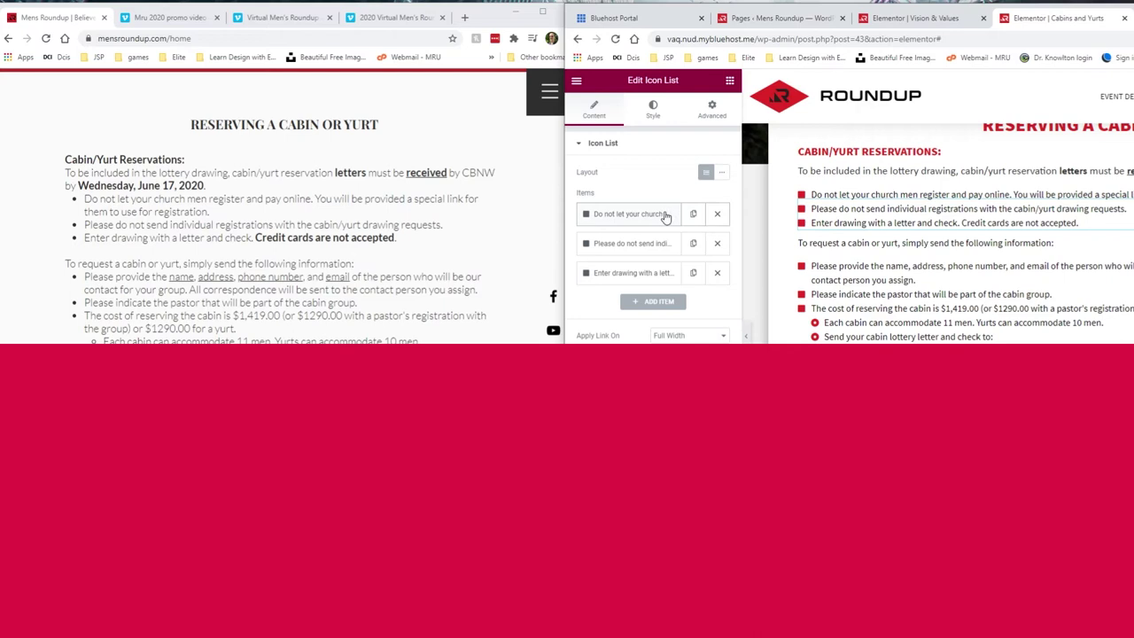
pyautogui.click(631, 272)
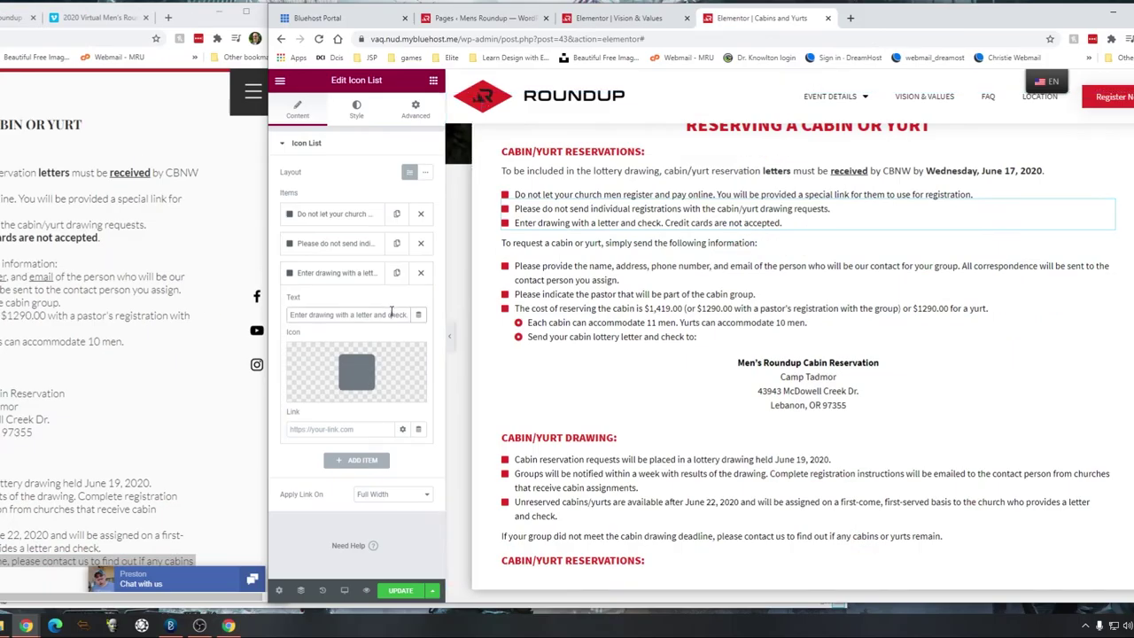
pyautogui.press('Right')
pyautogui.press('Right')
pyautogui.press('Right')
pyautogui.press('Right')
pyautogui.press('Right')
pyautogui.press('Right')
pyautogui.press('Right')
pyautogui.press('Right')
pyautogui.press('Right')
pyautogui.press('Right')
pyautogui.press('Right')
pyautogui.press('Right')
pyautogui.press('Right')
pyautogui.press('Right')
pyautogui.press('Right')
pyautogui.press('Right')
pyautogui.press('Right')
pyautogui.press('Right')
pyautogui.press('Right')
pyautogui.press('Right')
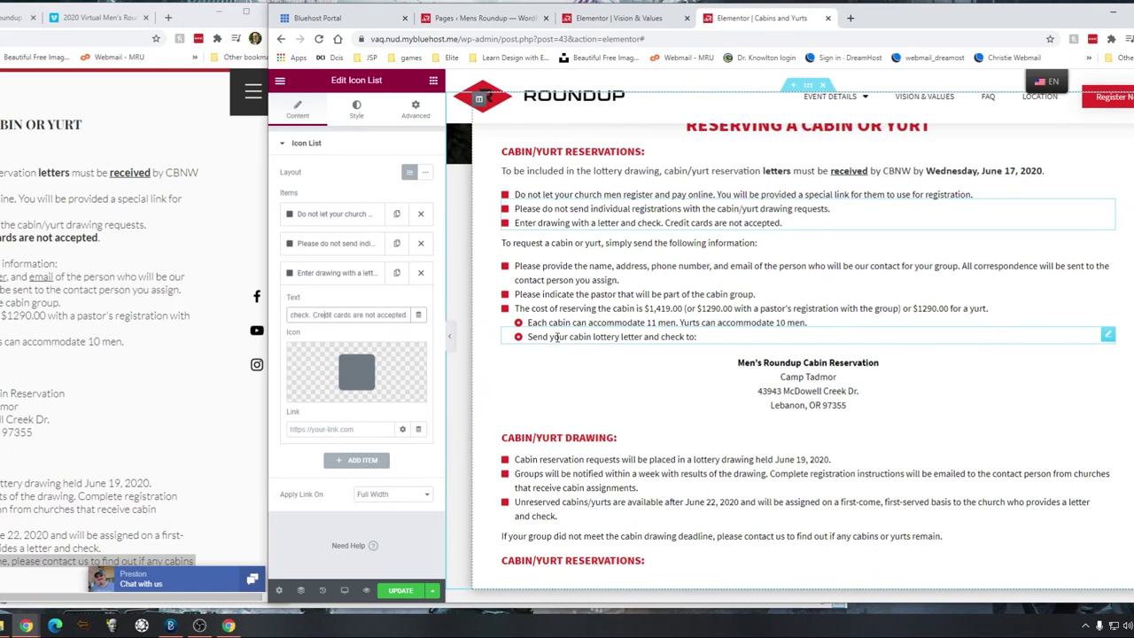
pyautogui.write('</')
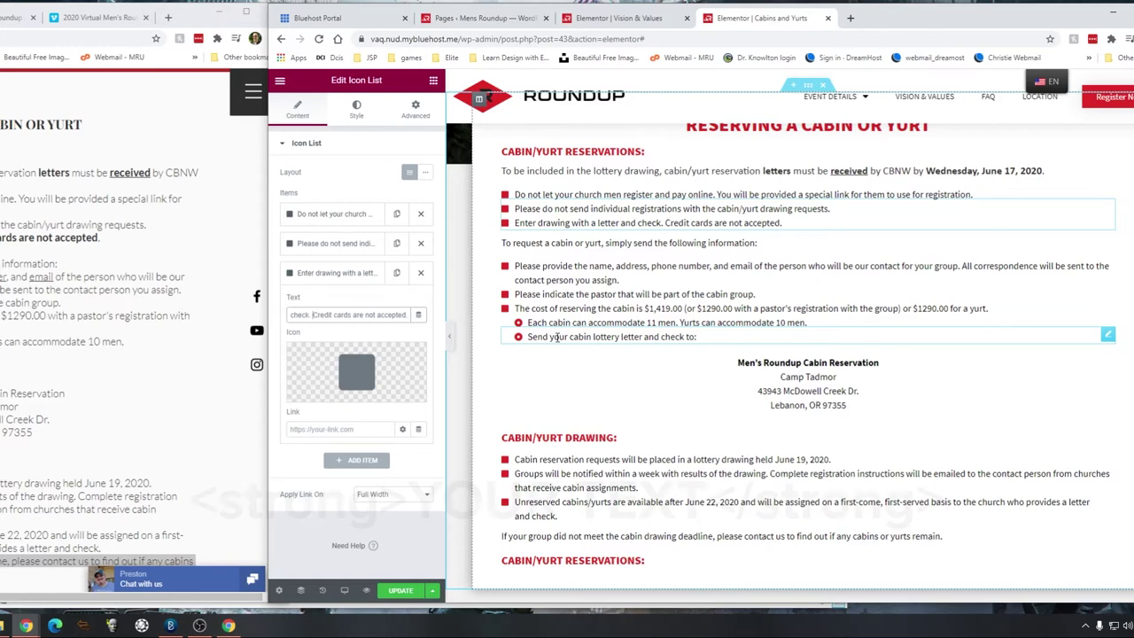
pyautogui.write('strong>')
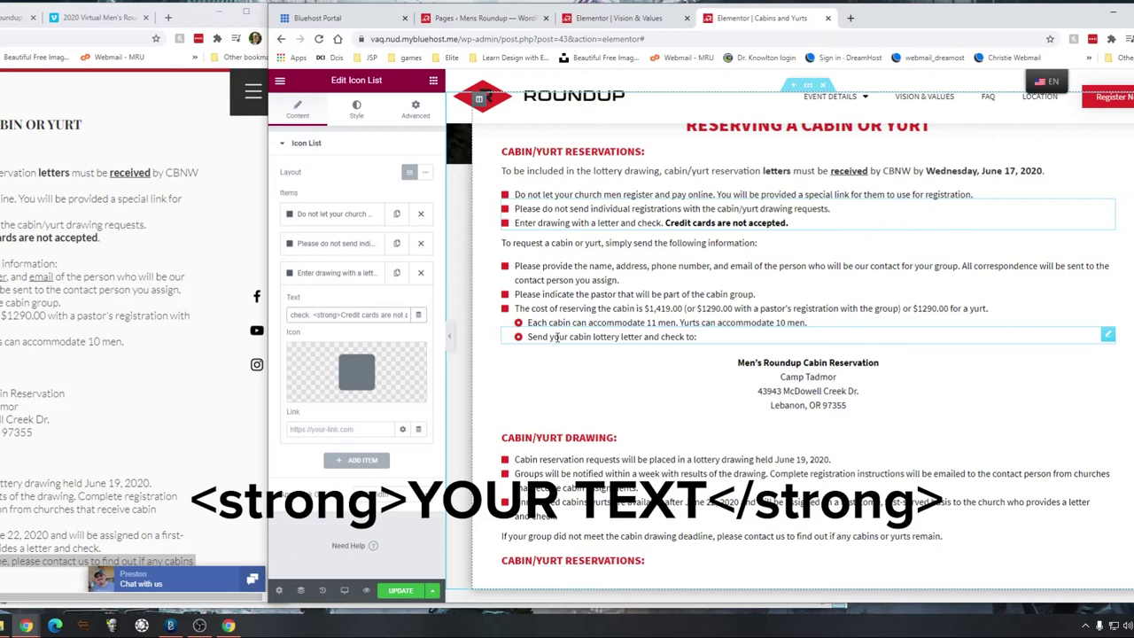
# Step: End the bold text with a closing </strong> tag after "Credit cards are not accepted." in the same list item
pyautogui.press('Right')
pyautogui.press('Right')
pyautogui.press('Right')
pyautogui.press('Right')
pyautogui.press('Right')
pyautogui.press('Right')
pyautogui.press('Right')
pyautogui.press('Right')
pyautogui.press('Right')
pyautogui.press('Right')
pyautogui.press('Right')
pyautogui.press('Right')
pyautogui.press('Right')
pyautogui.press('Right')
pyautogui.press('Right')
pyautogui.press('Right')
pyautogui.press('Right')
pyautogui.press('Right')
pyautogui.press('Right')
pyautogui.press('Right')
pyautogui.write('</strong>')
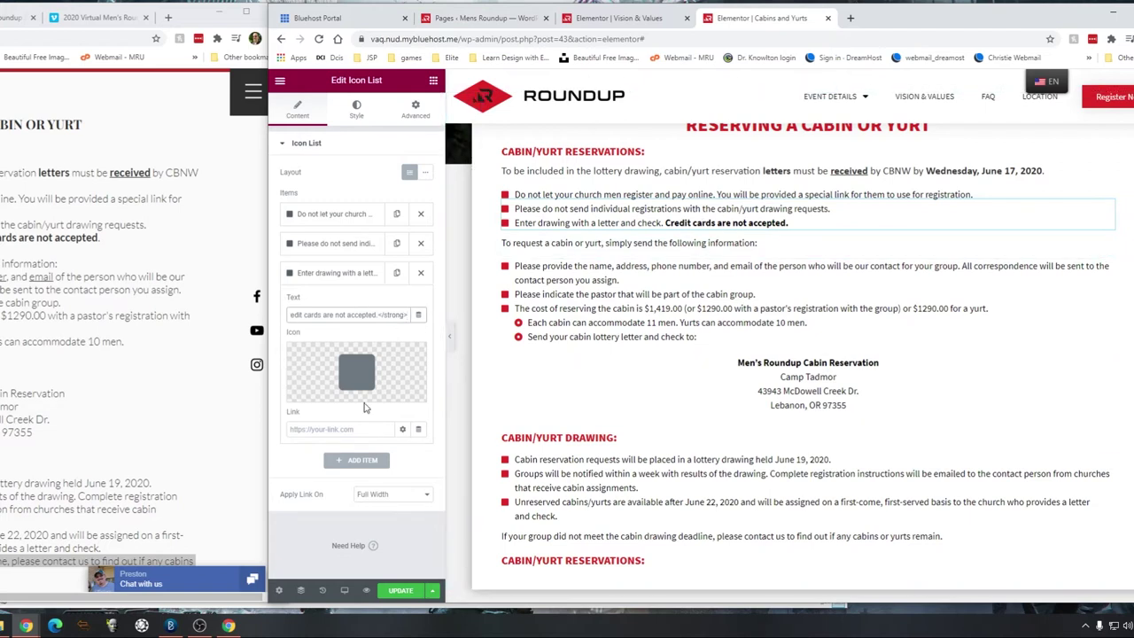
# Step: Search Google for "html how to bold" in a new tab and examine the formatting elements in the W3Schools HTML Text Formatting article
pyautogui.click(851, 19)
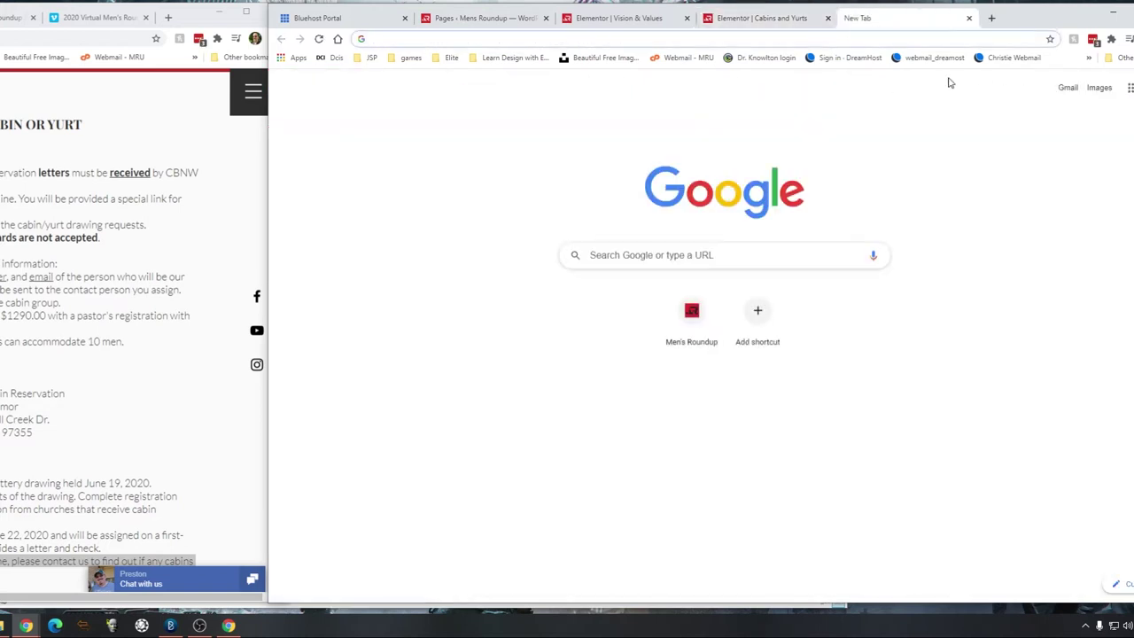
pyautogui.write('html ')
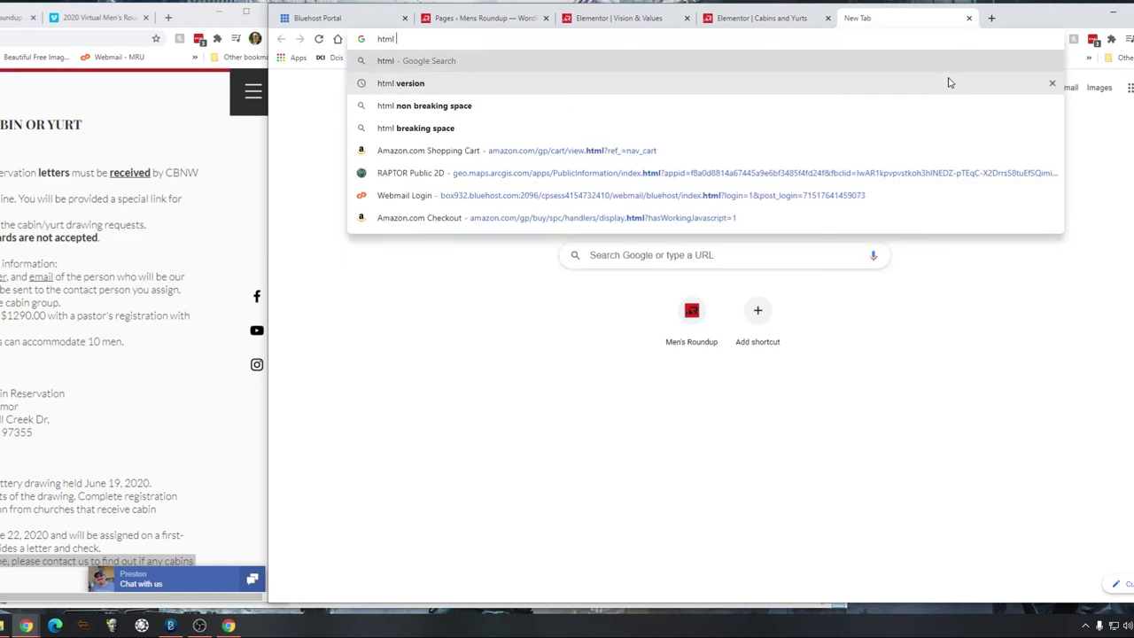
pyautogui.write('how to bold')
pyautogui.press('Return')
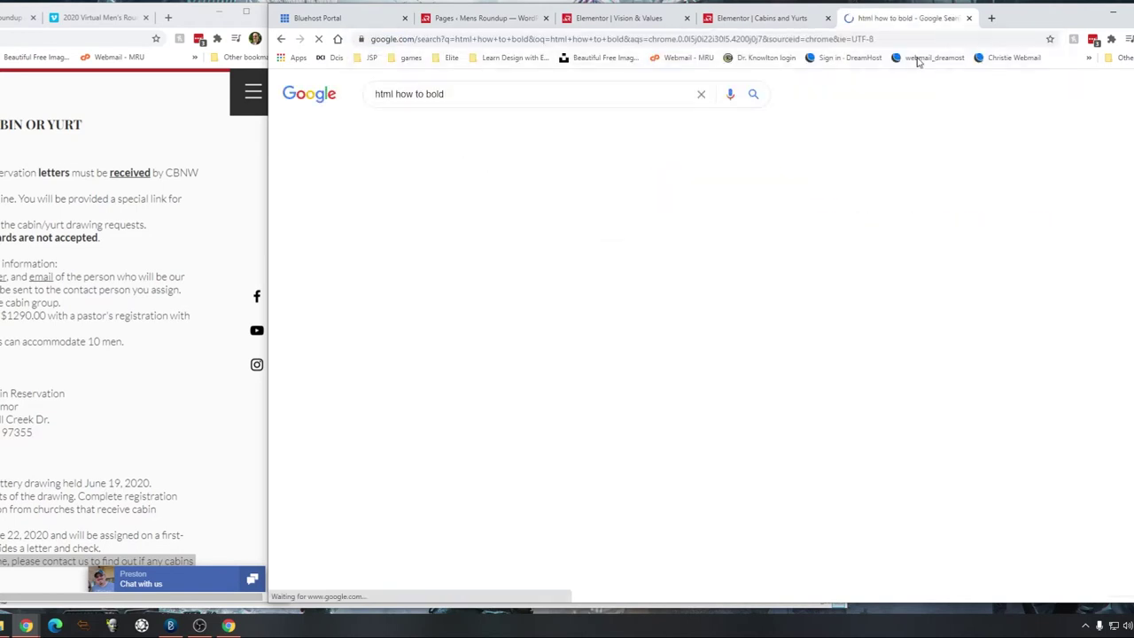
pyautogui.click(430, 195)
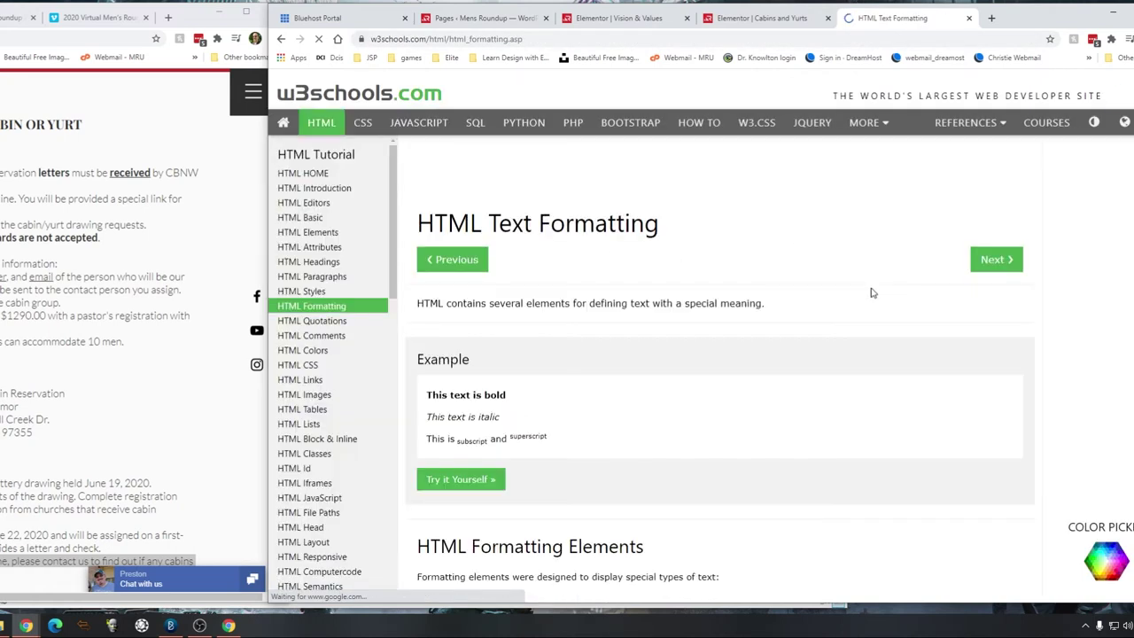
pyautogui.scroll(-1, 660, 359)
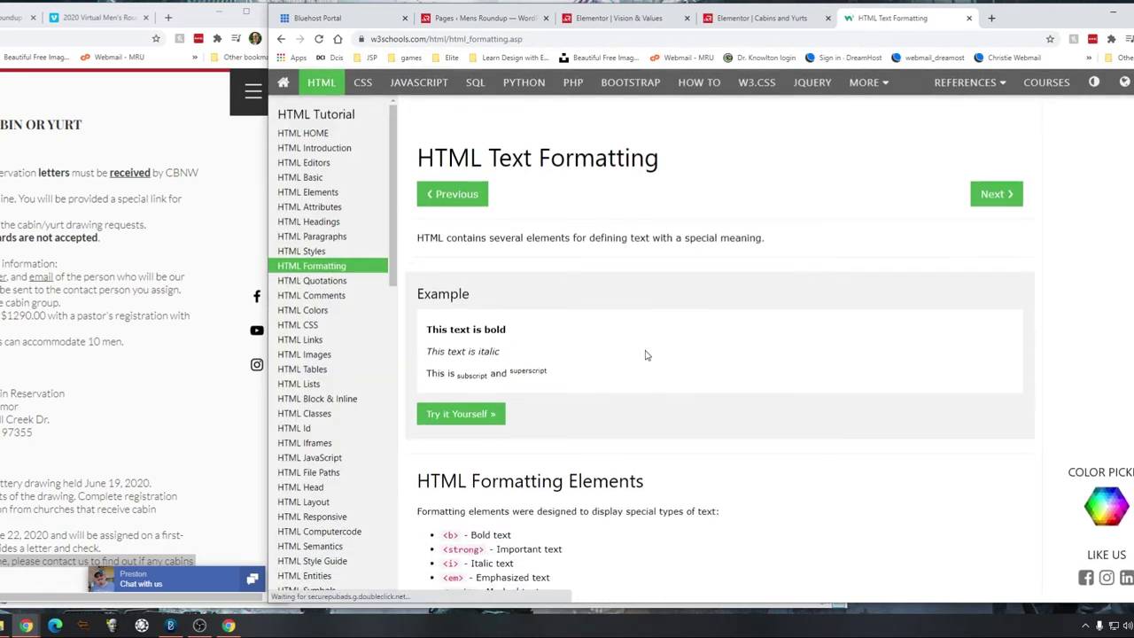
pyautogui.scroll(-3, 646, 355)
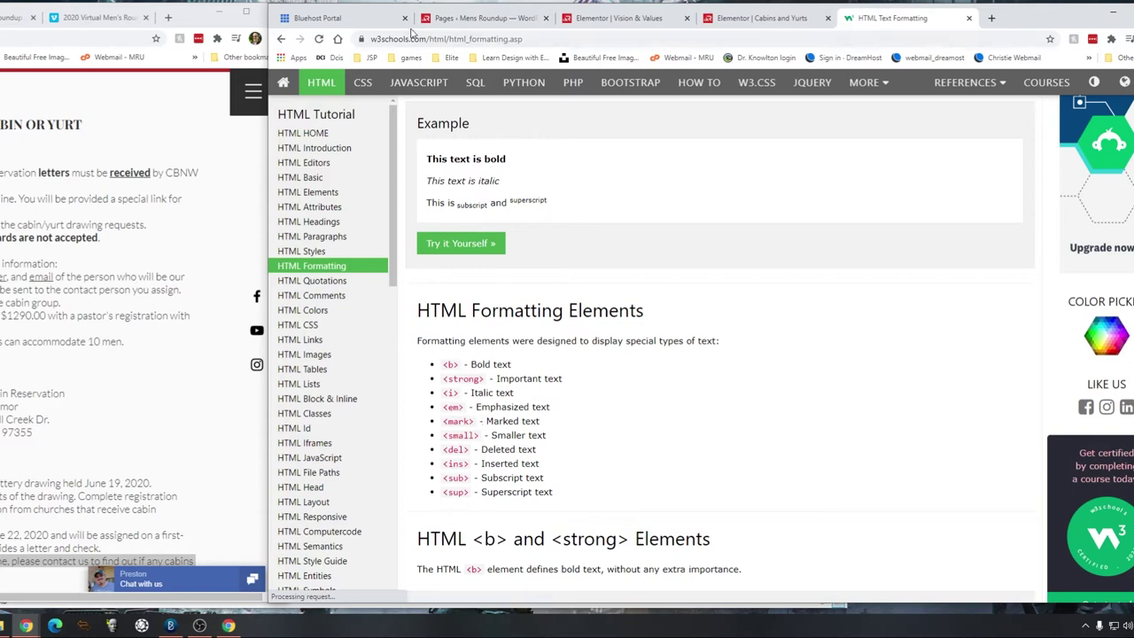
# Step: Return to the Cabins and Yurts page editor and update the page
pyautogui.click(761, 17)
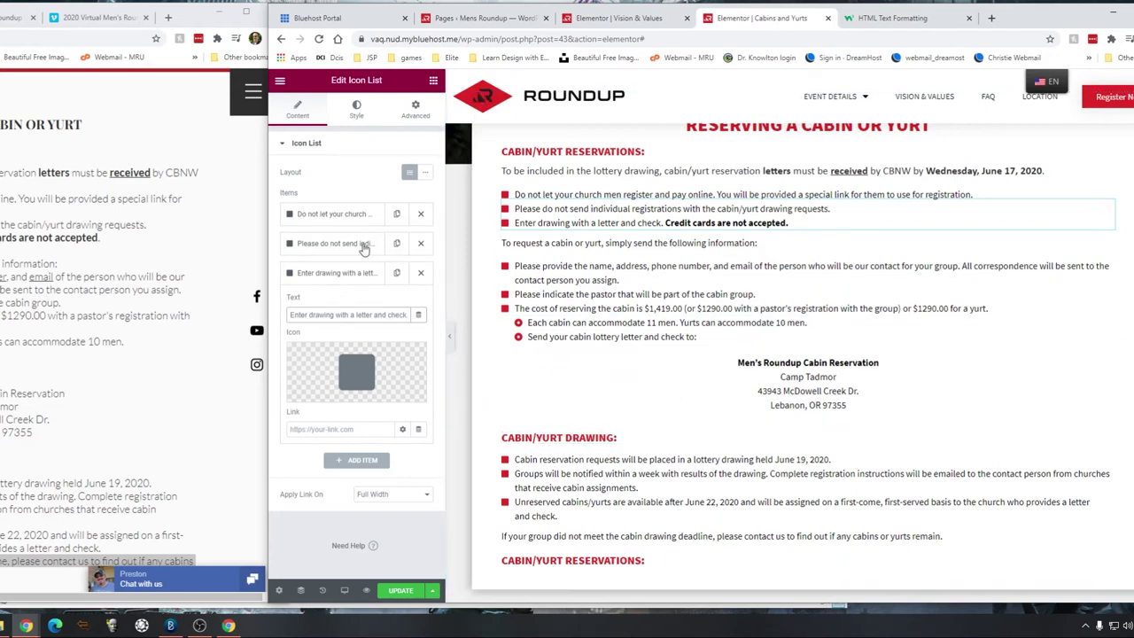
pyautogui.click(397, 591)
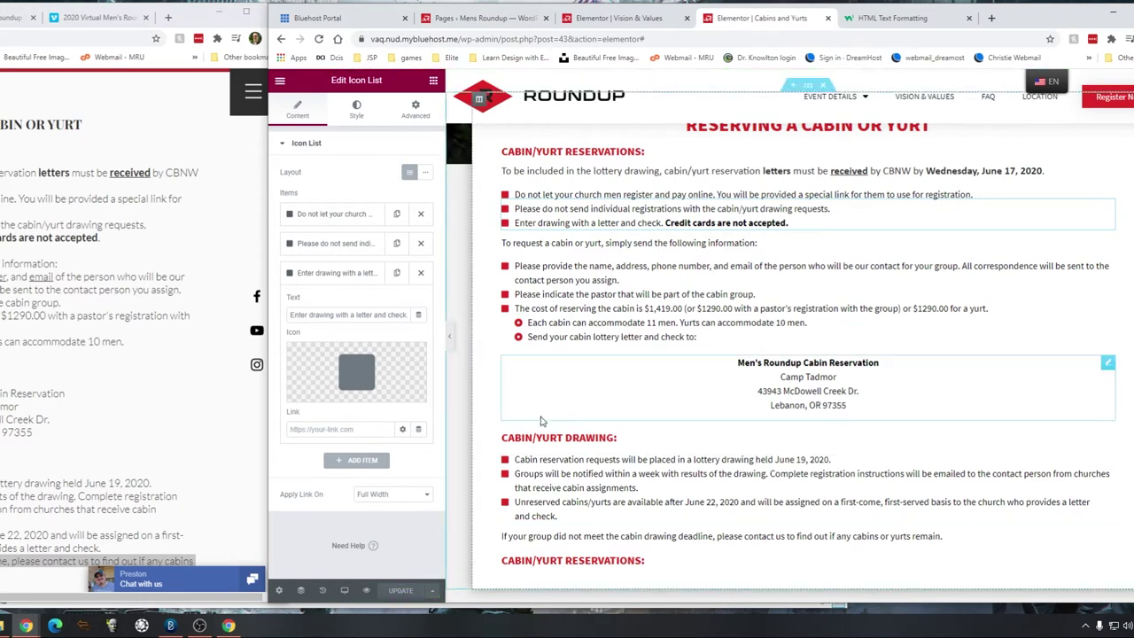
pyautogui.scroll(-2, 554, 390)
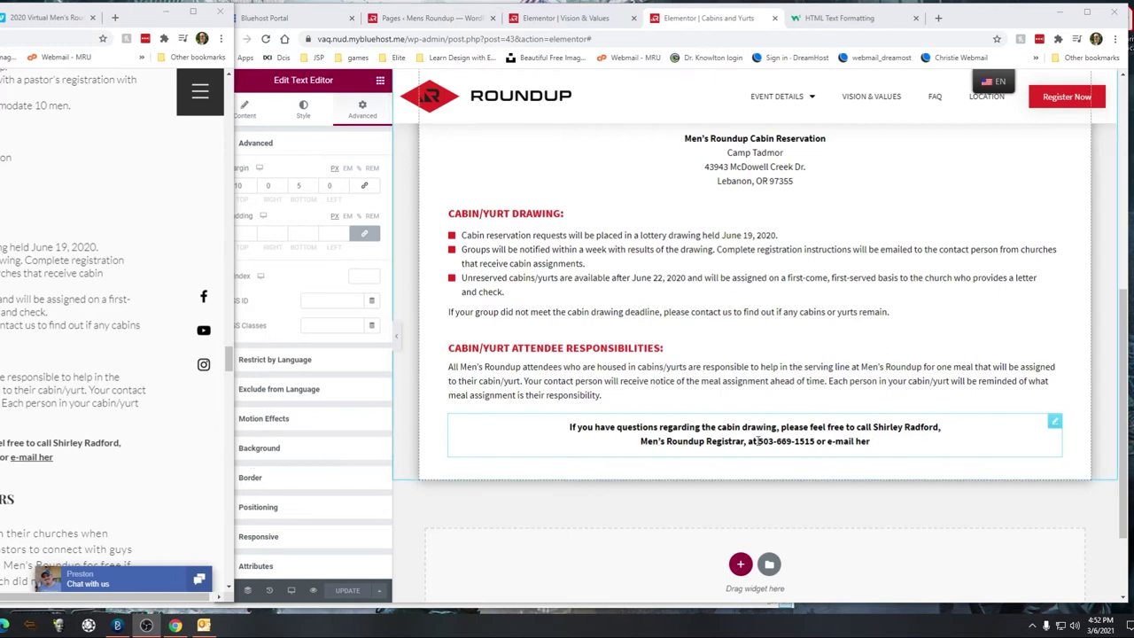
pyautogui.moveTo(757, 441); pyautogui.dragTo(807, 441)
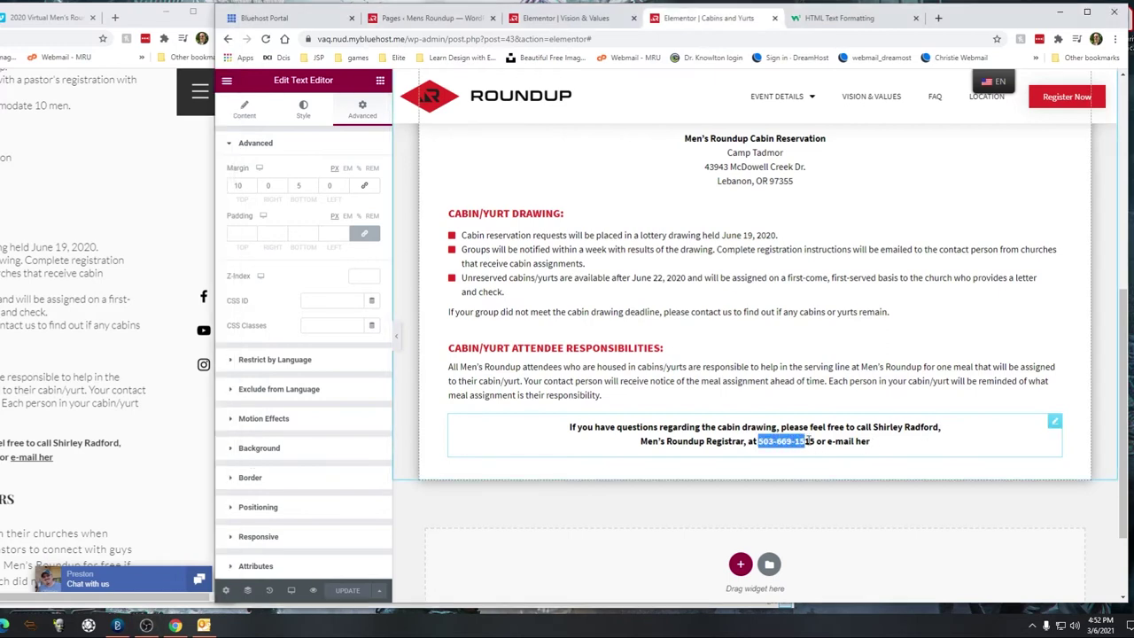
pyautogui.click(815, 440)
pyautogui.moveTo(814, 440); pyautogui.dragTo(756, 442)
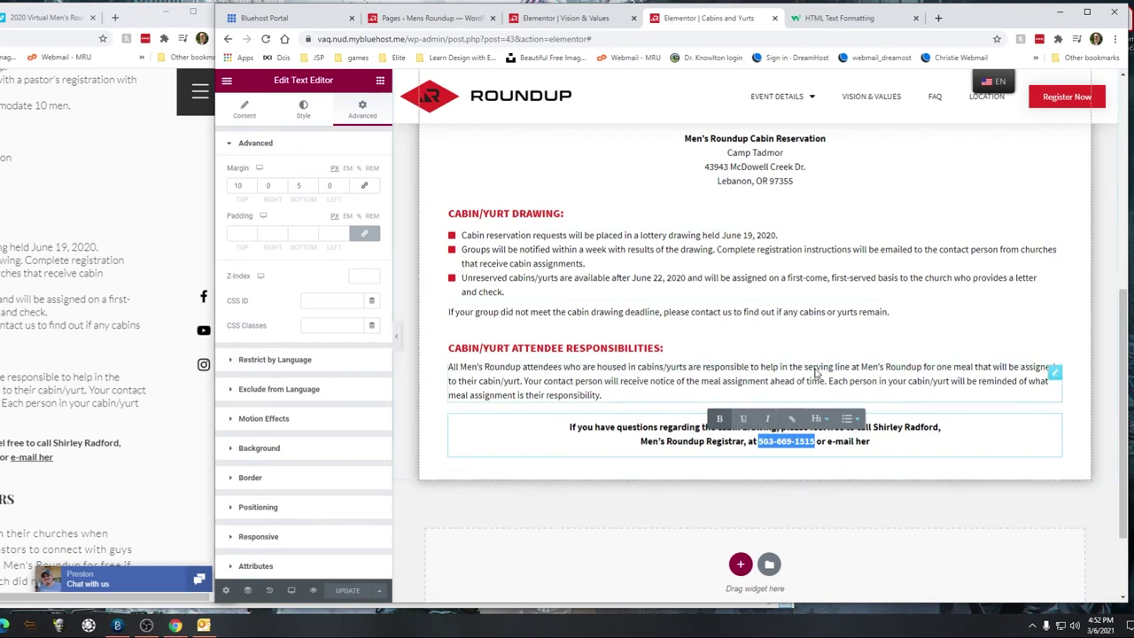
pyautogui.click(793, 420)
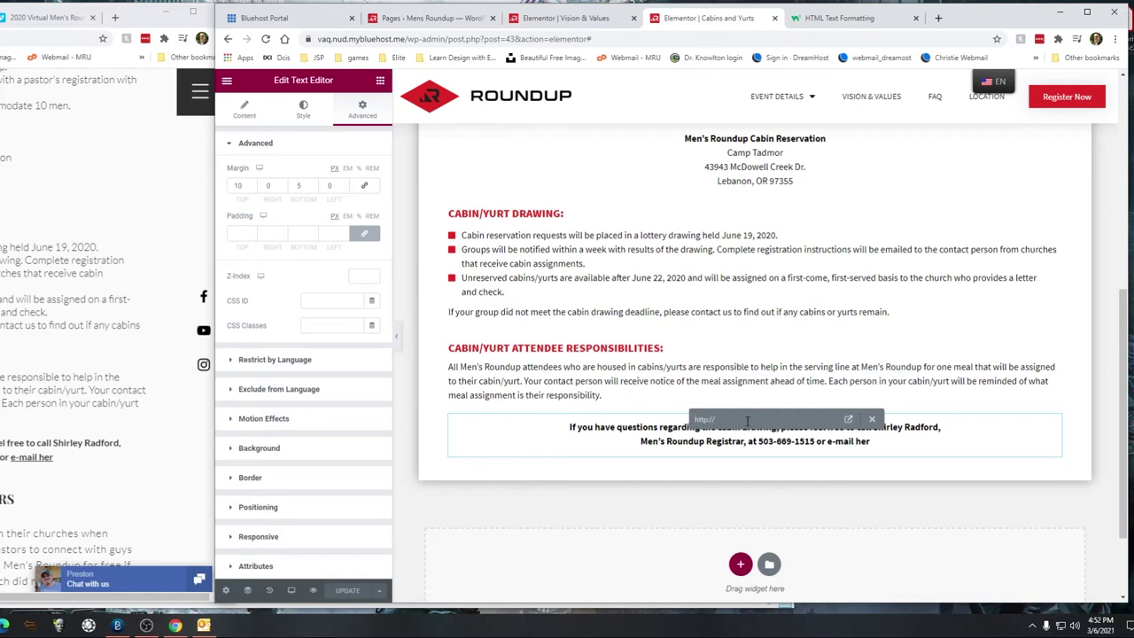
pyautogui.click(872, 421)
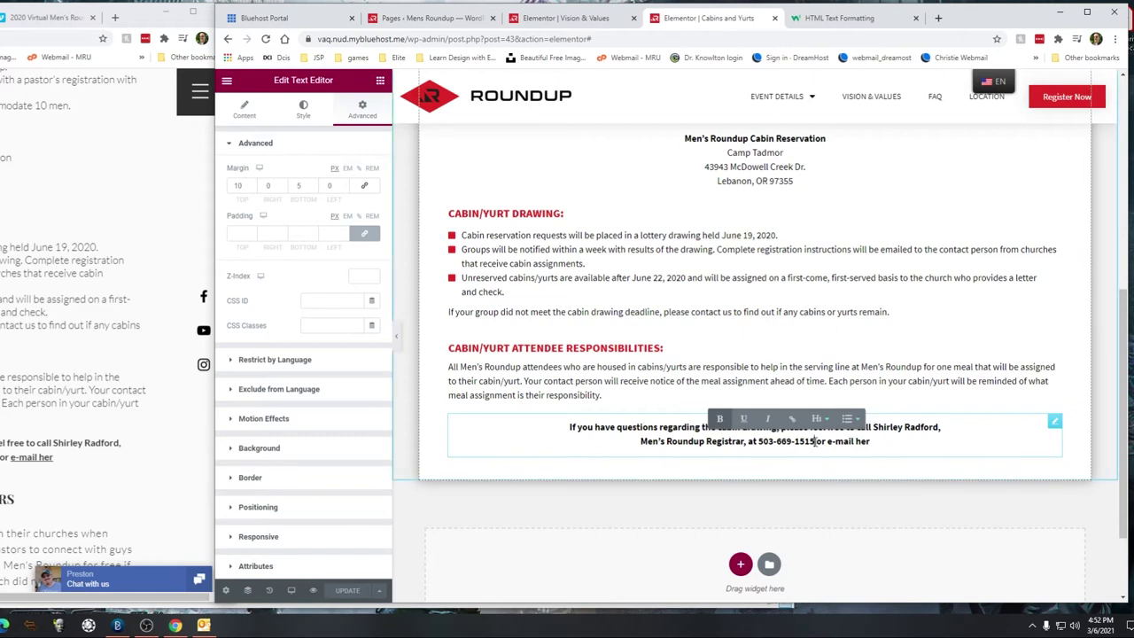
pyautogui.click(243, 114)
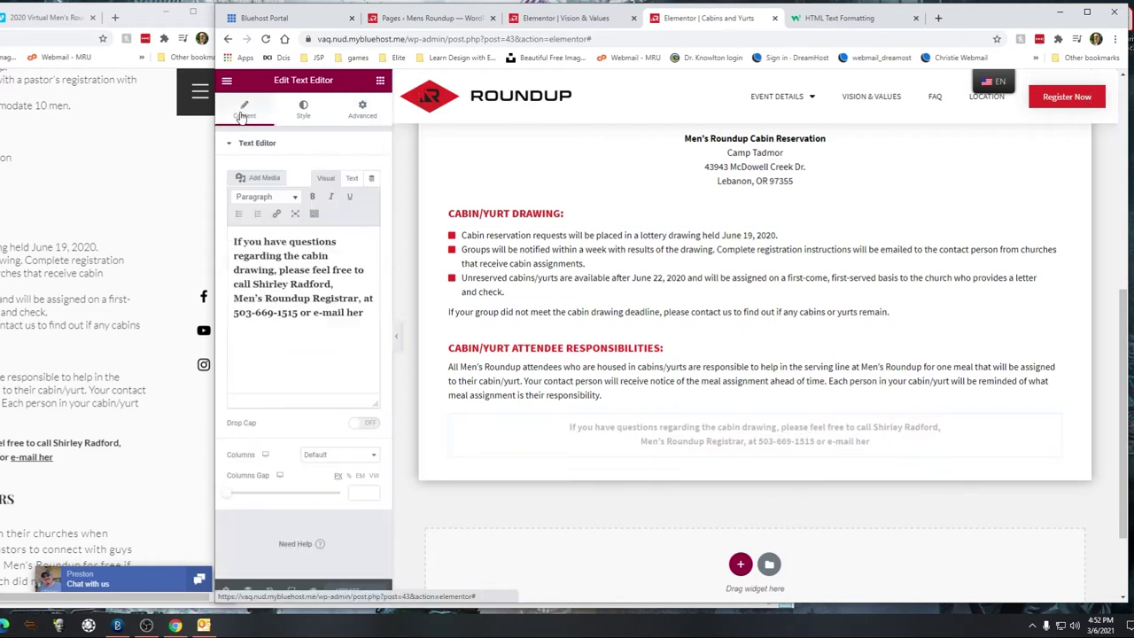
pyautogui.moveTo(297, 313); pyautogui.dragTo(248, 314)
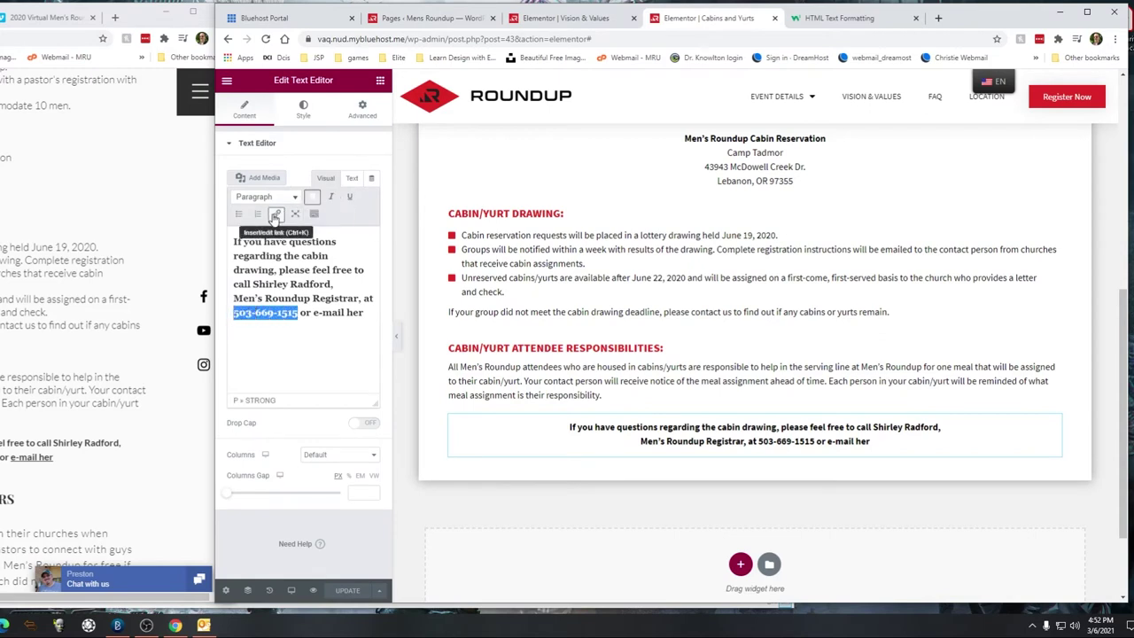
pyautogui.click(275, 215)
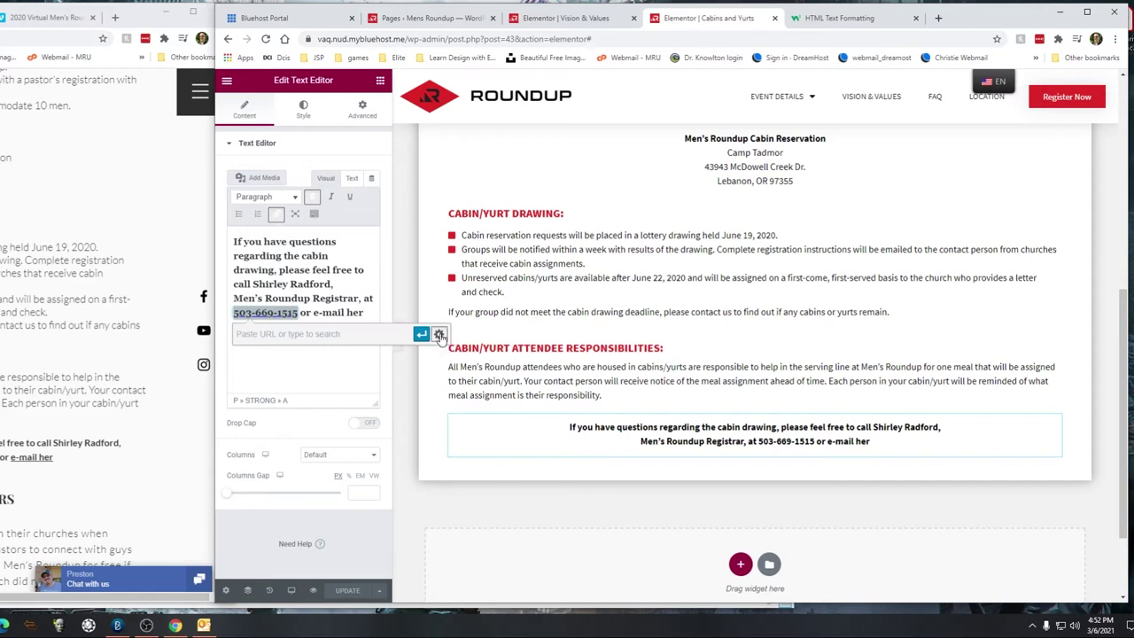
pyautogui.click(439, 334)
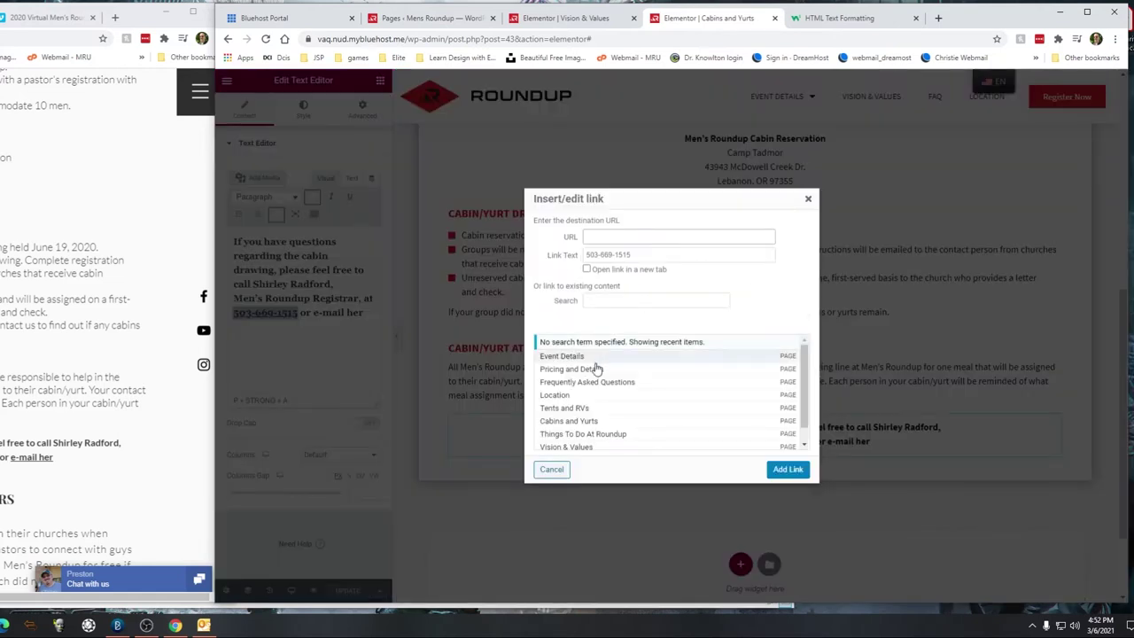
pyautogui.scroll(-1, 594, 395)
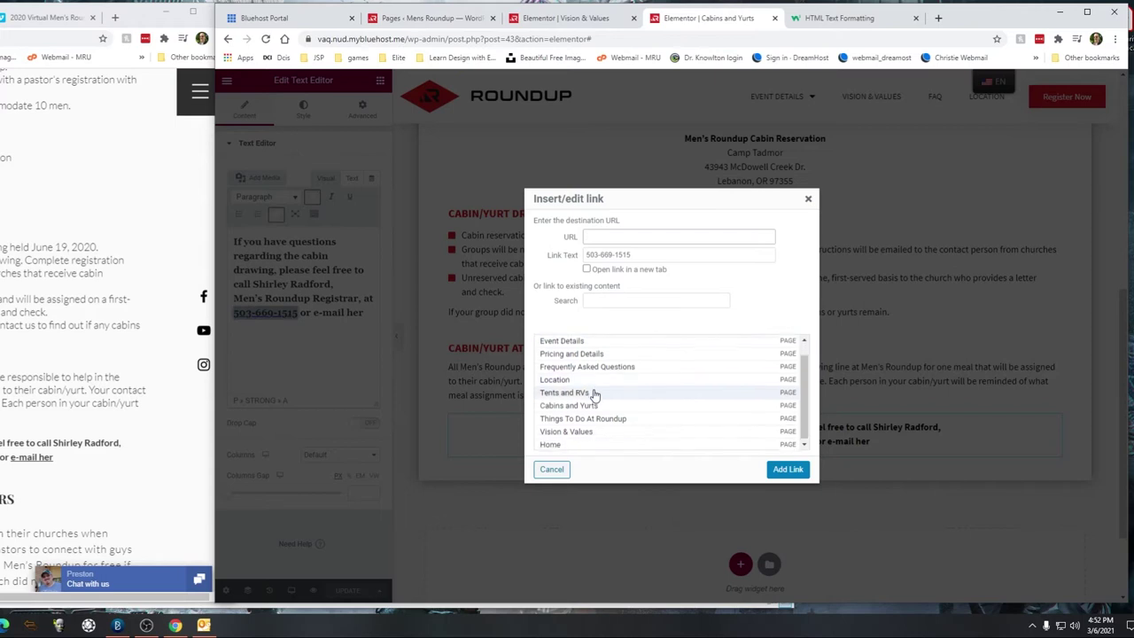
pyautogui.scroll(1, 593, 381)
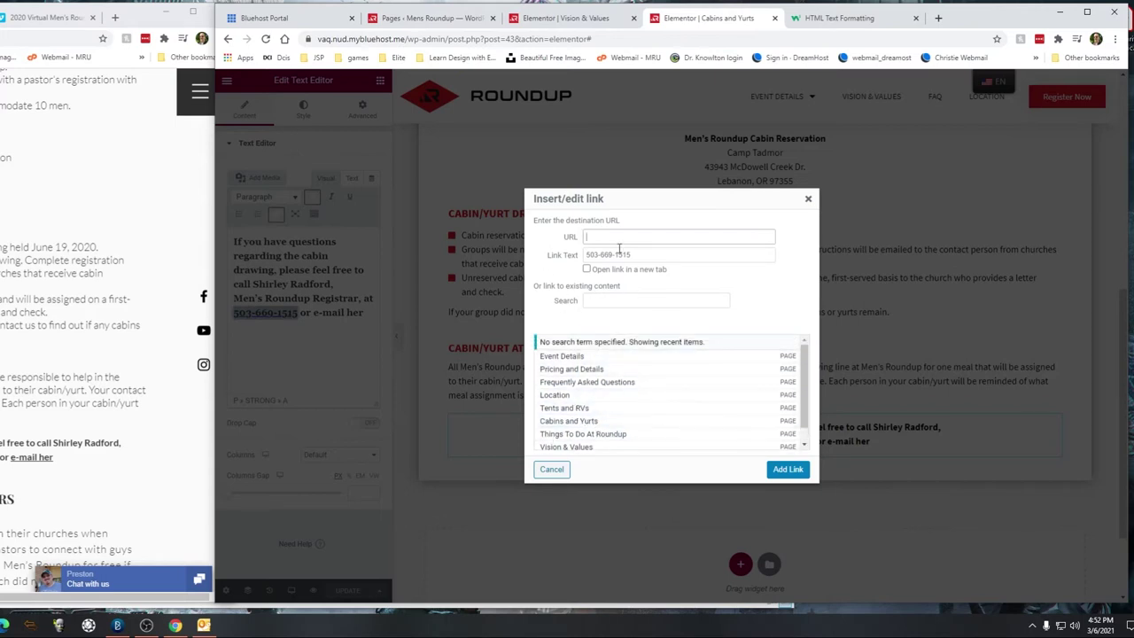
pyautogui.scroll(-1, 608, 435)
pyautogui.scroll(1, 620, 399)
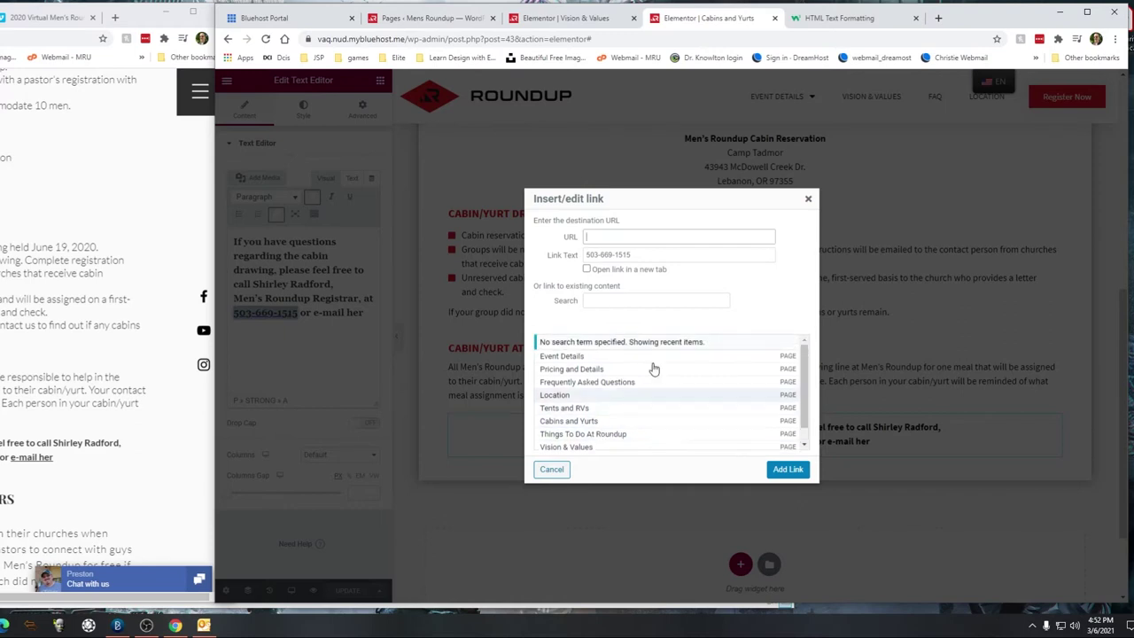
pyautogui.click(807, 199)
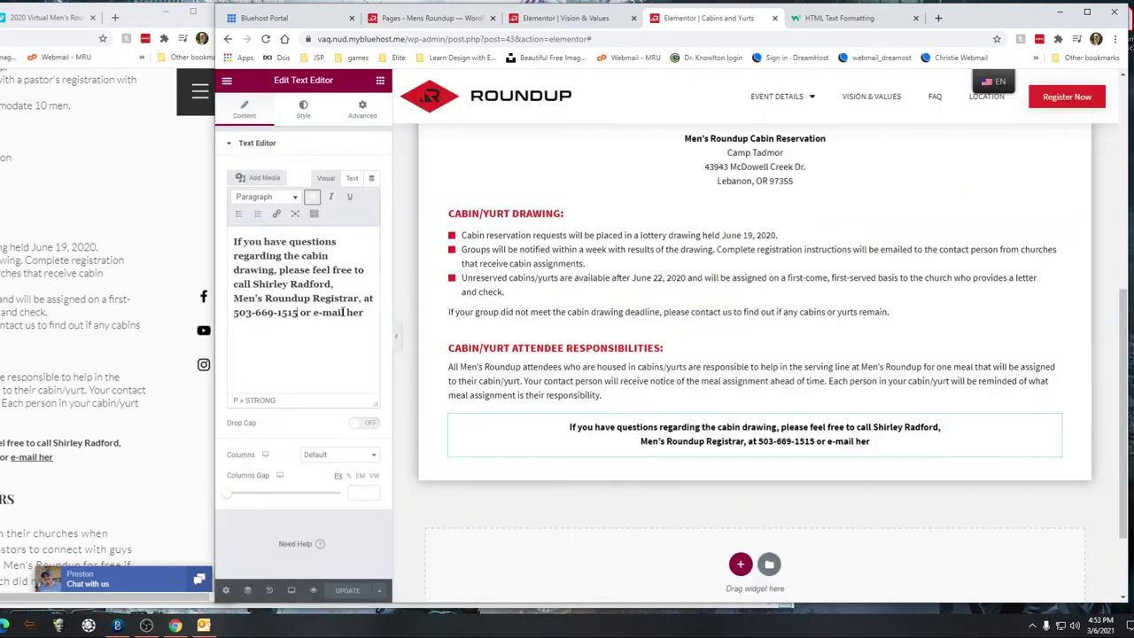
# Step: Open the full link settings for the words "e-mail her" in the closing contact paragraph
pyautogui.moveTo(313, 312); pyautogui.dragTo(363, 317)
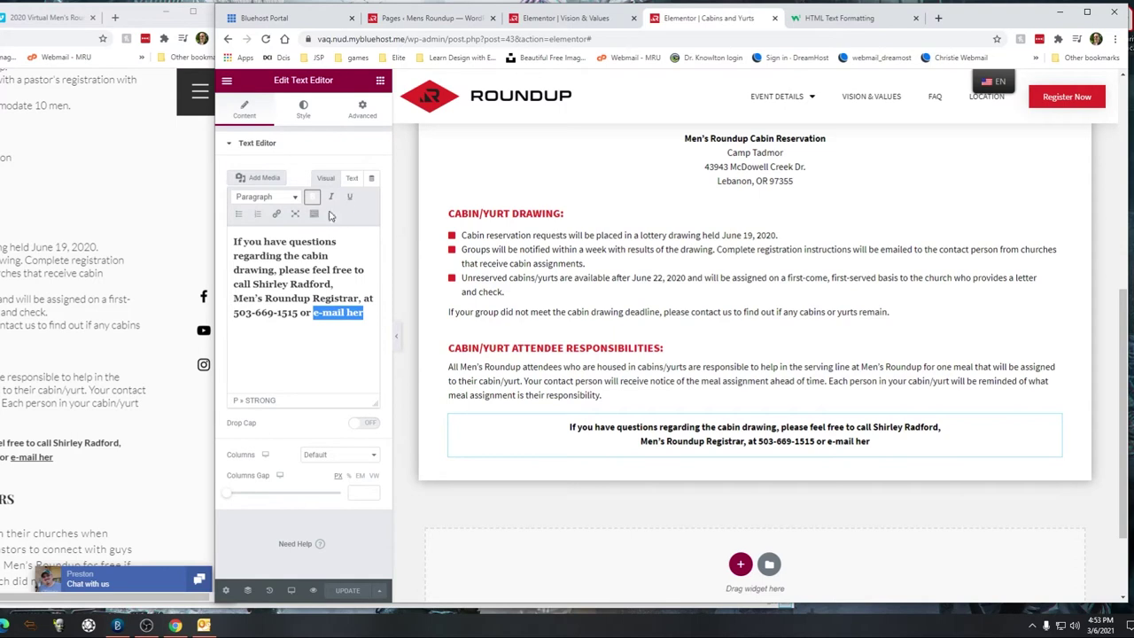
pyautogui.click(275, 216)
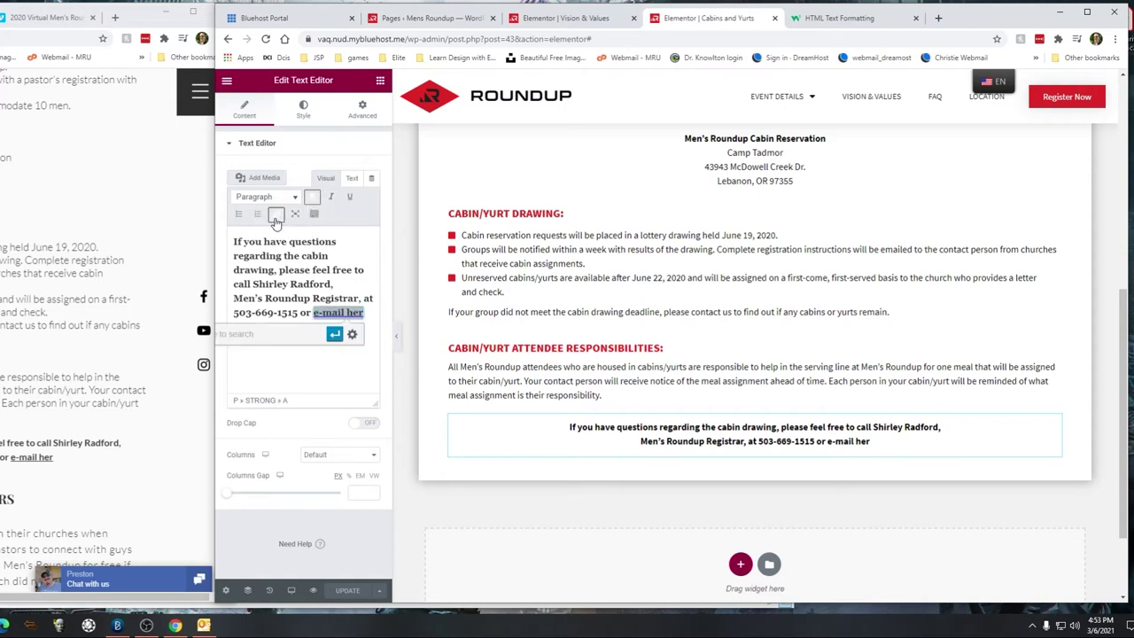
pyautogui.click(352, 335)
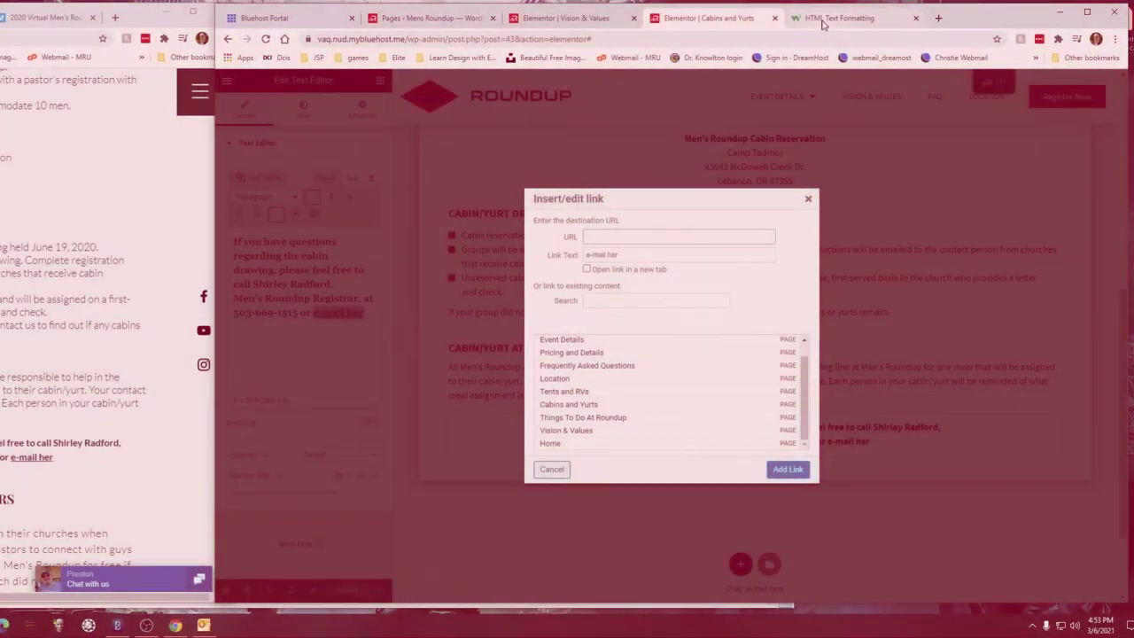
# Step: Search Google for "email link html" in the W3Schools tab and open the W3Schools HTML address tag article
pyautogui.click(837, 17)
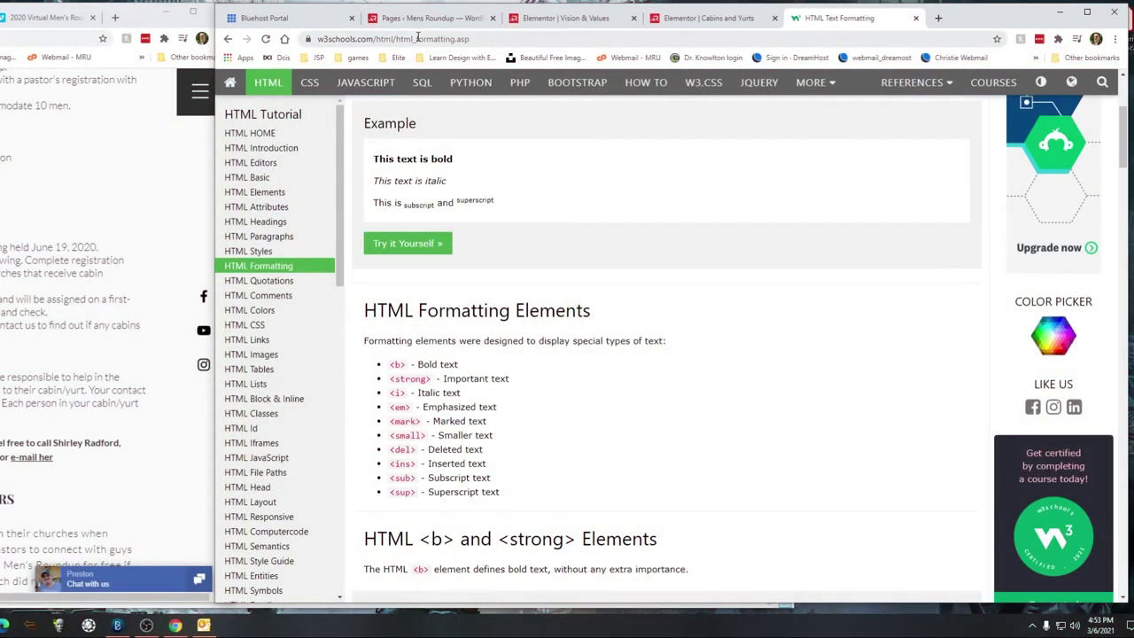
pyautogui.click(426, 39)
pyautogui.write('email l')
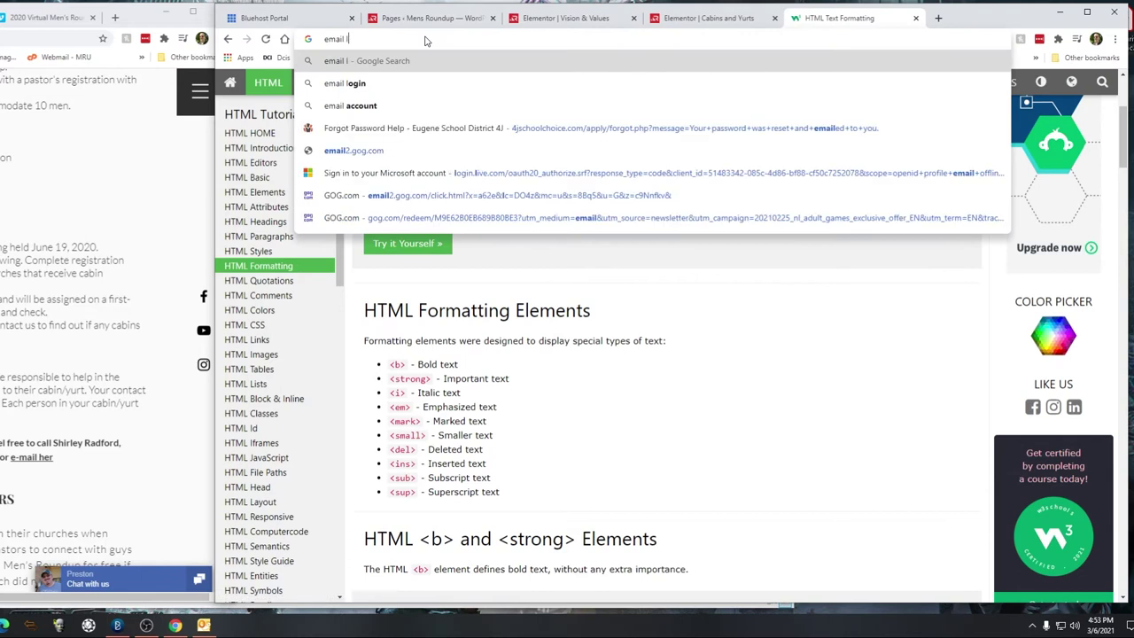
pyautogui.write('ink html')
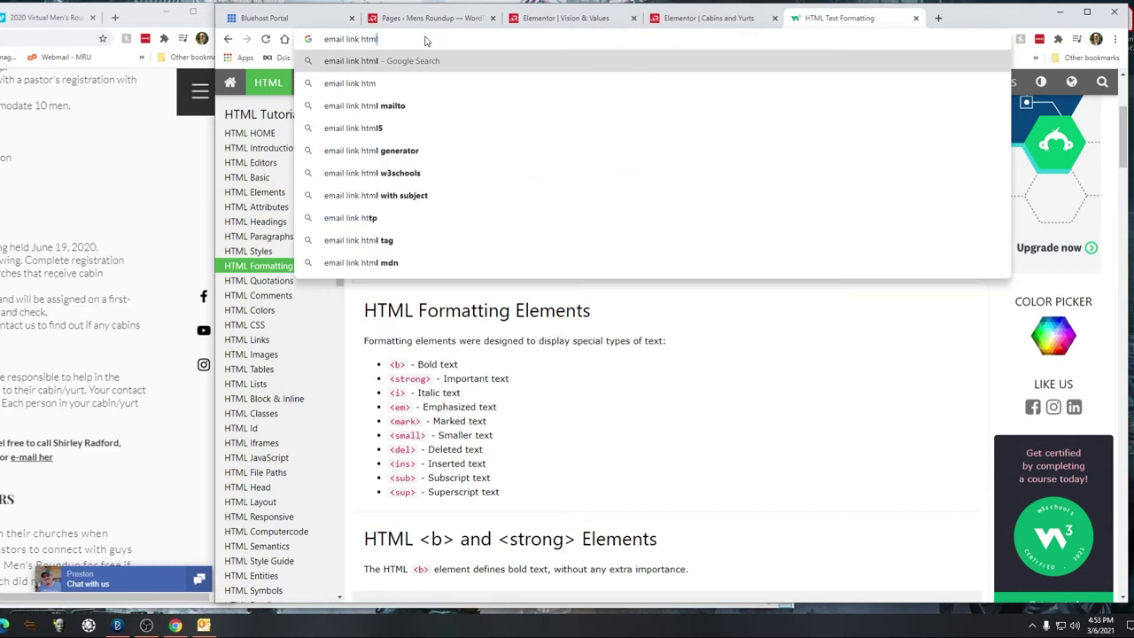
pyautogui.press('Return')
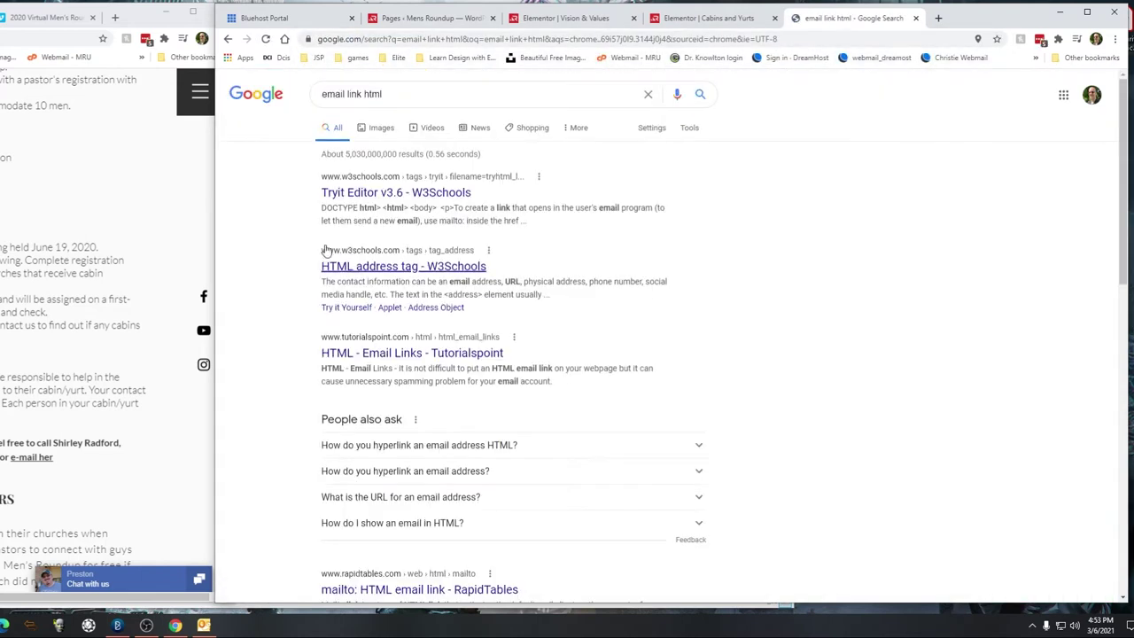
pyautogui.scroll(-1, 390, 266)
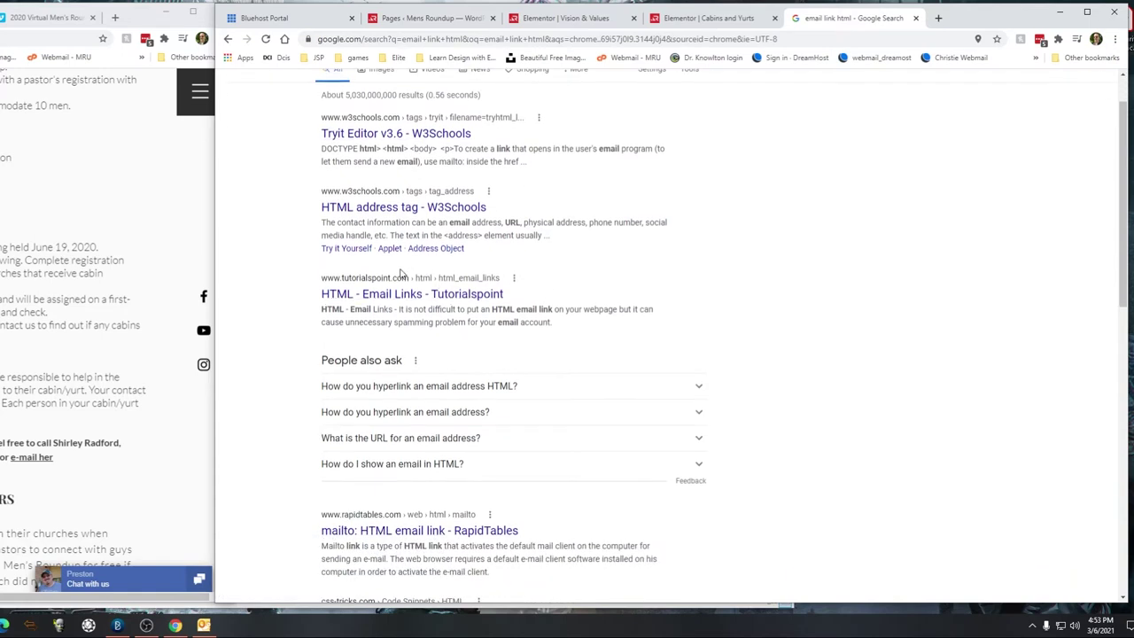
pyautogui.scroll(1, 396, 257)
pyautogui.click(395, 264)
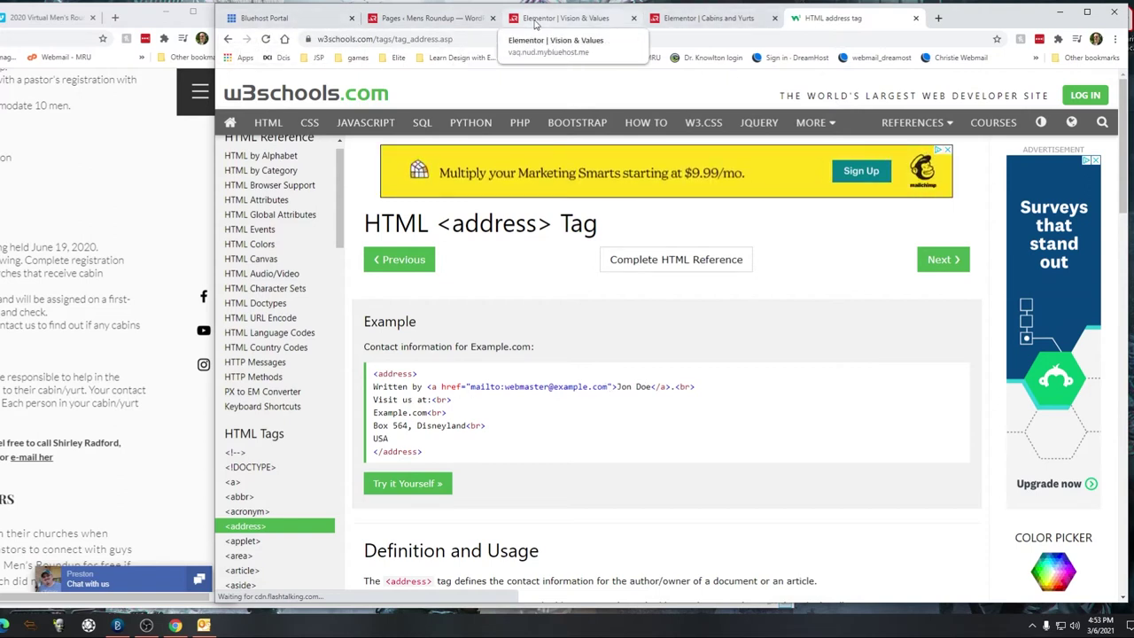
# Step: Link "e-mail her" to a mailto: URL with the registrar's e-mail address and update the Cabins and Yurts page
pyautogui.click(709, 17)
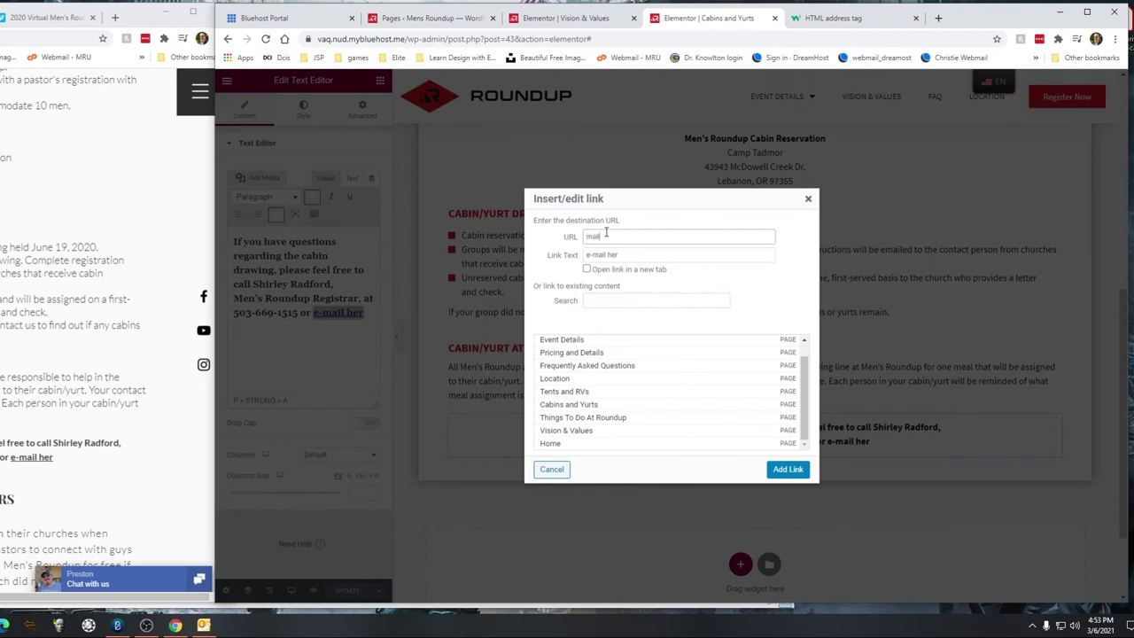
pyautogui.hotkey('ctrl', 'v')
pyautogui.click(787, 469)
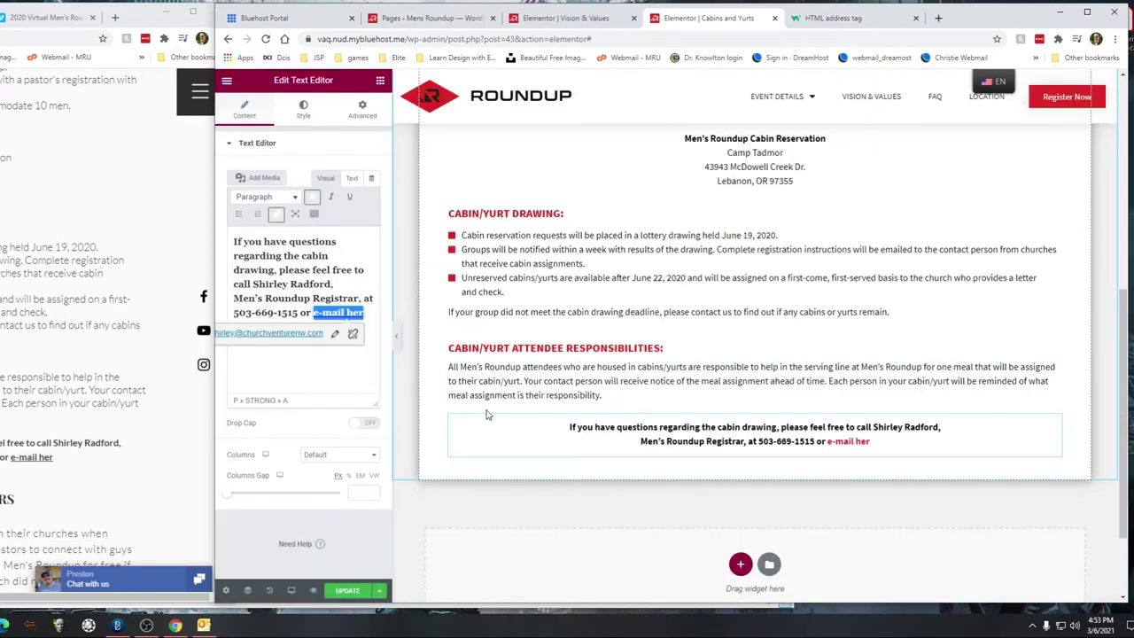
pyautogui.click(347, 590)
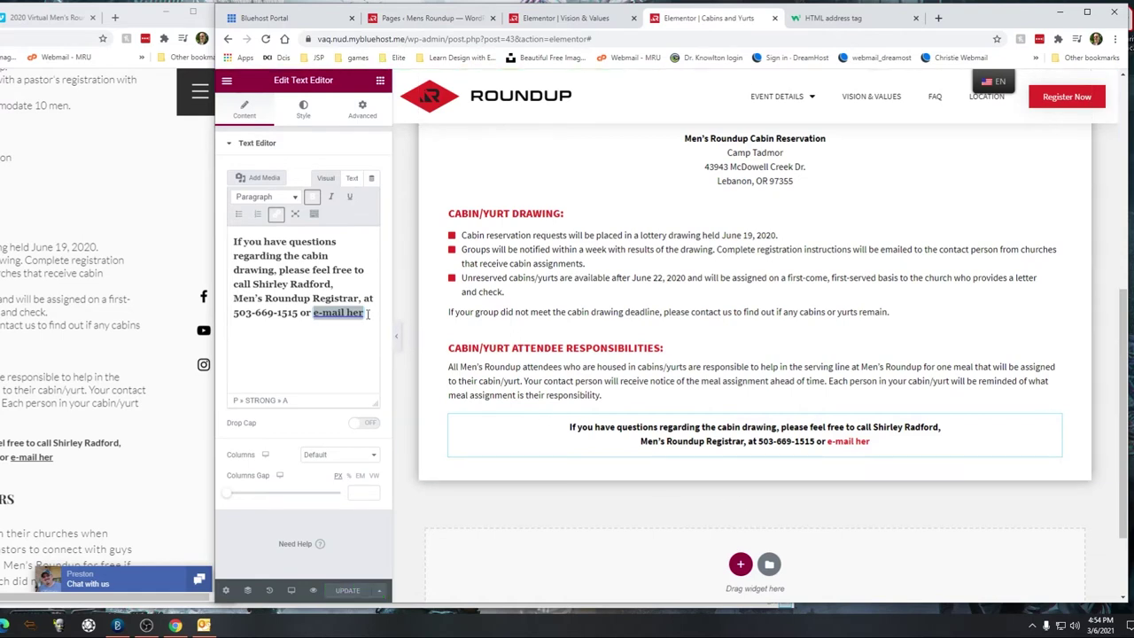
# Step: Underline the "e-mail her" link in the contact paragraph and update the page
pyautogui.moveTo(367, 314); pyautogui.dragTo(313, 313)
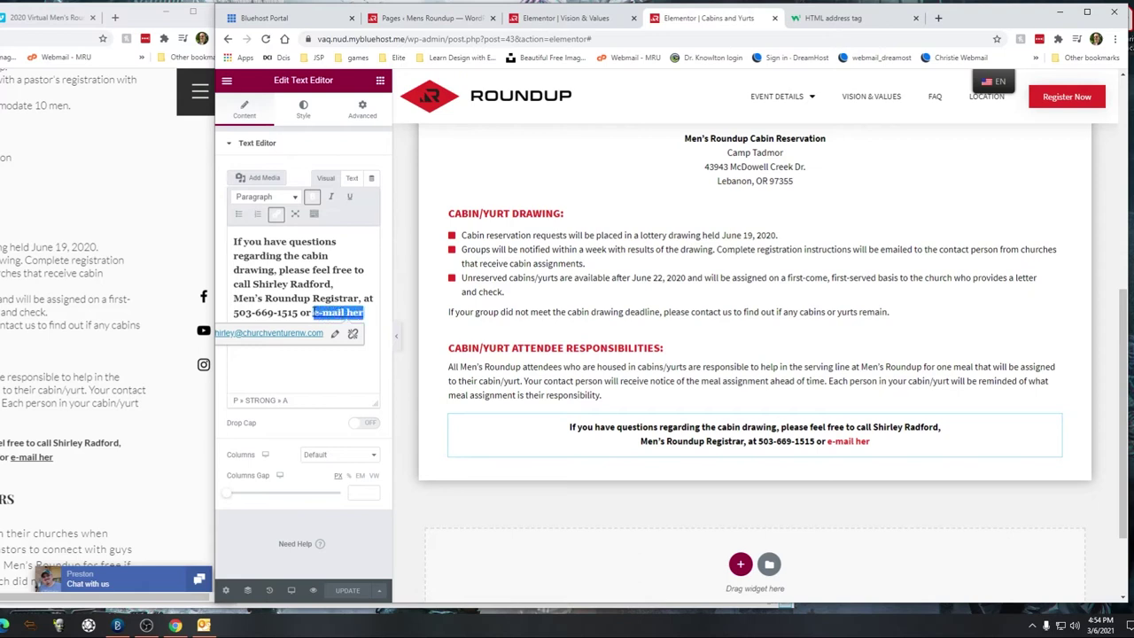
pyautogui.click(350, 195)
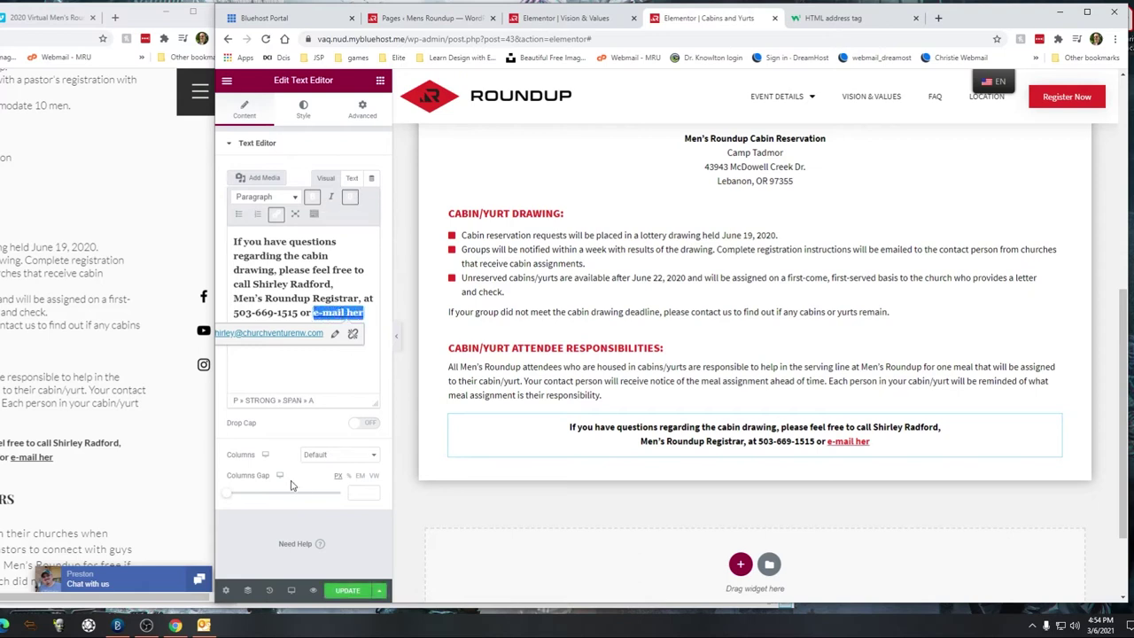
pyautogui.click(333, 593)
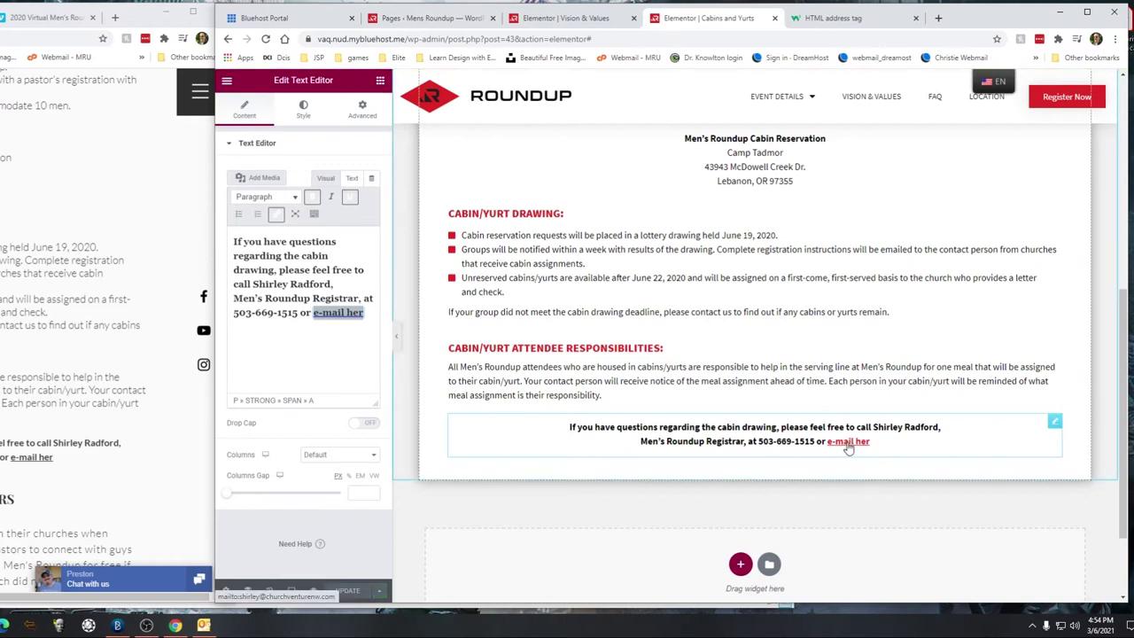
pyautogui.click(279, 354)
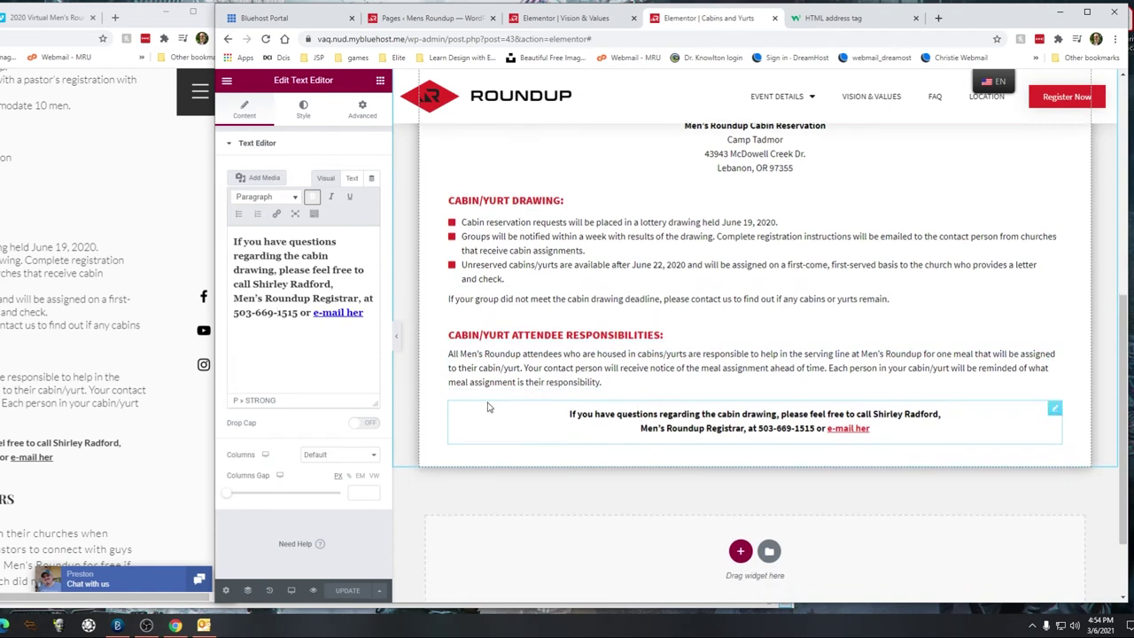
pyautogui.scroll(-1, 603, 373)
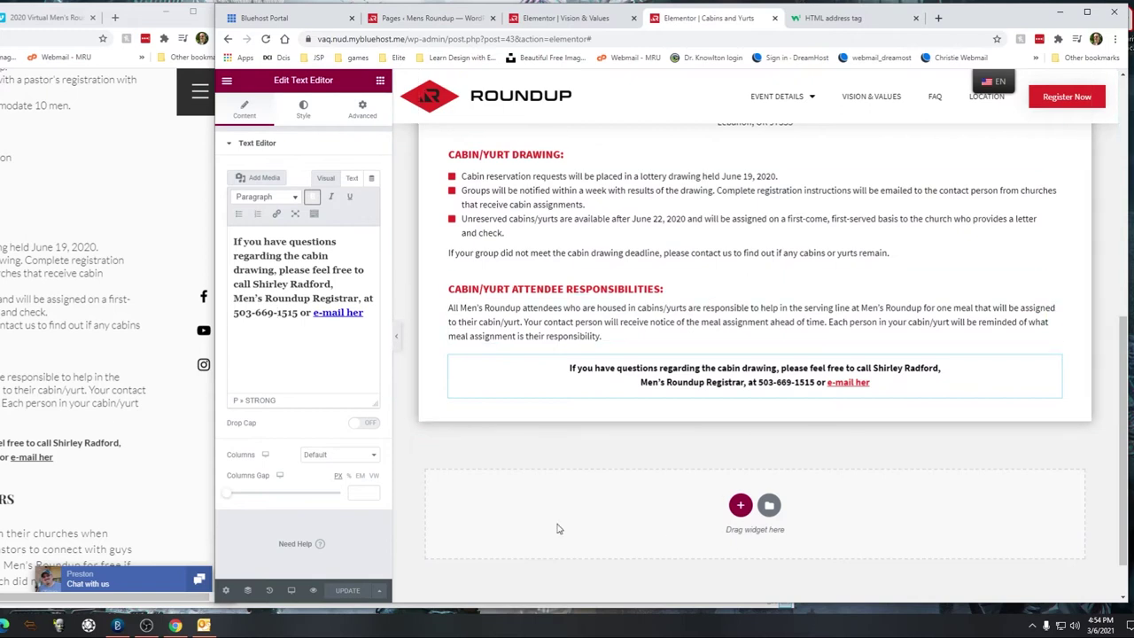
pyautogui.scroll(-1, 53, 326)
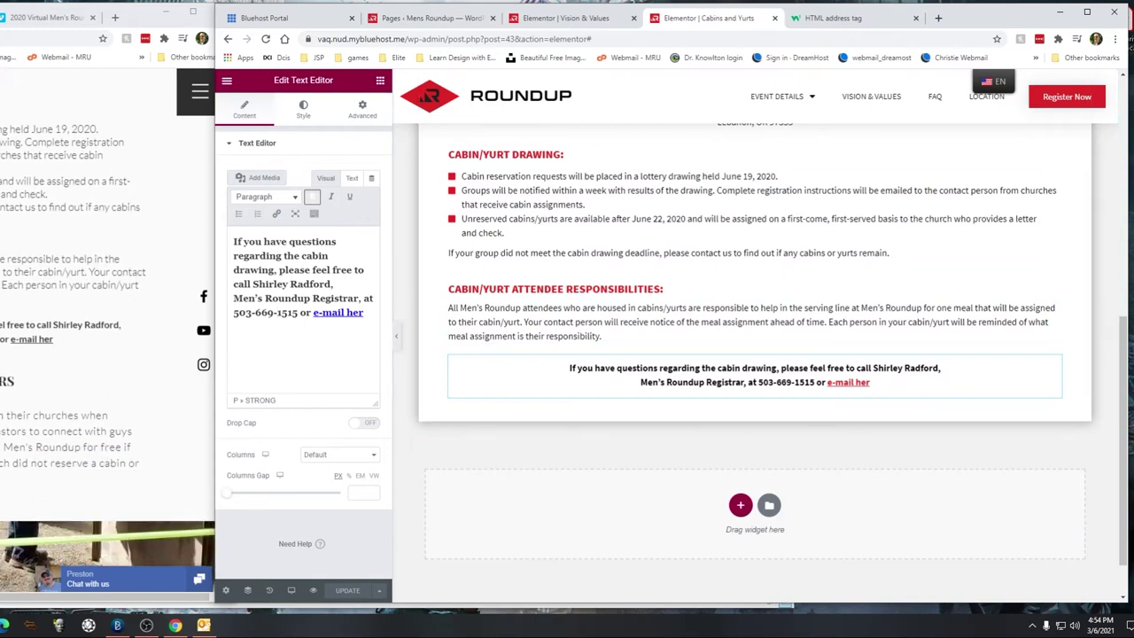
pyautogui.scroll(2, 753, 355)
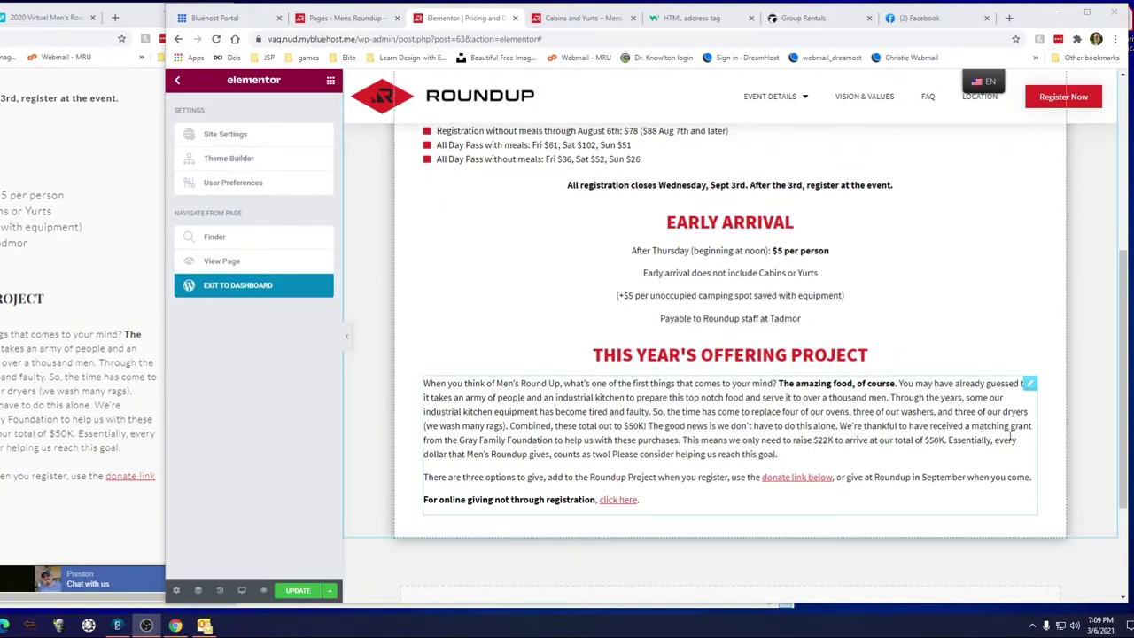
pyautogui.scroll(4, 769, 383)
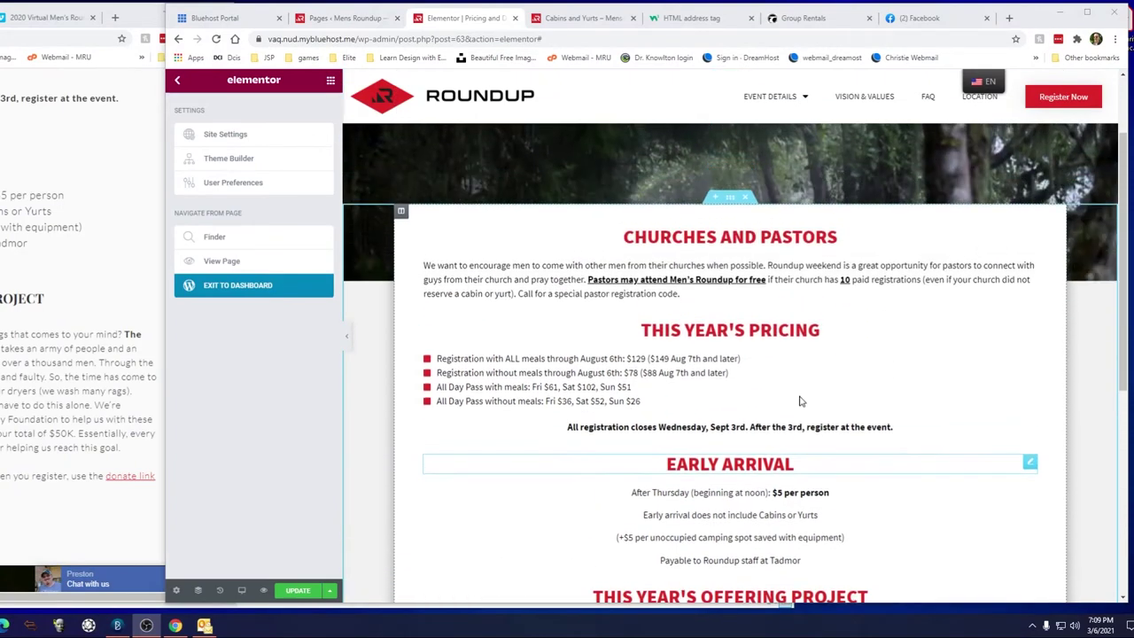
pyautogui.scroll(-4, 884, 449)
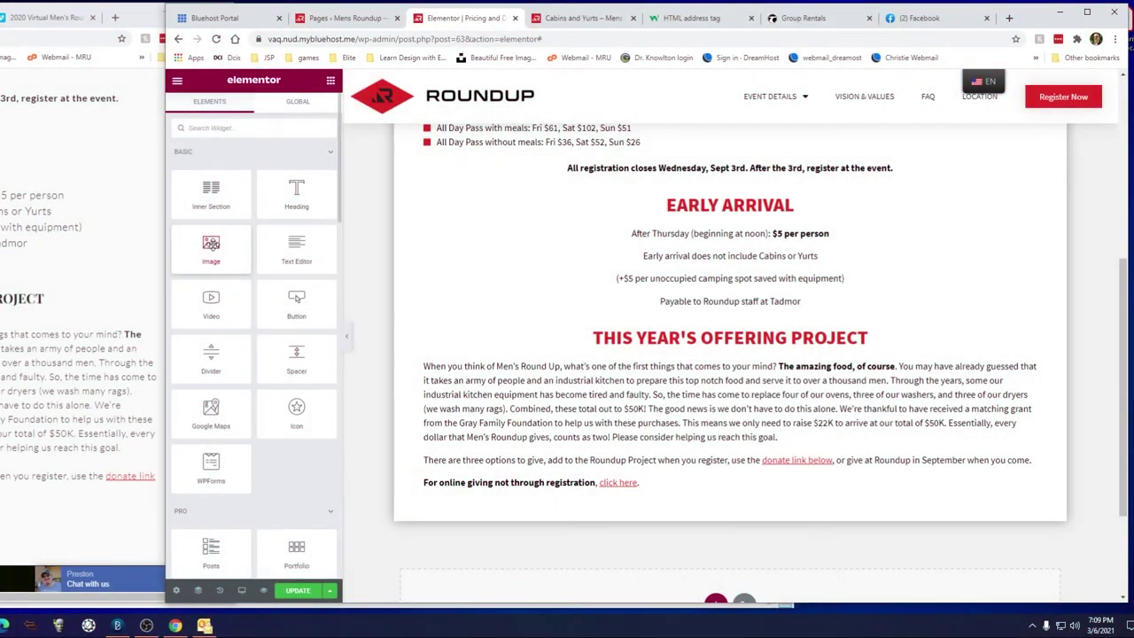
pyautogui.moveTo(210, 248); pyautogui.dragTo(694, 377)
pyautogui.scroll(-2, 926, 471)
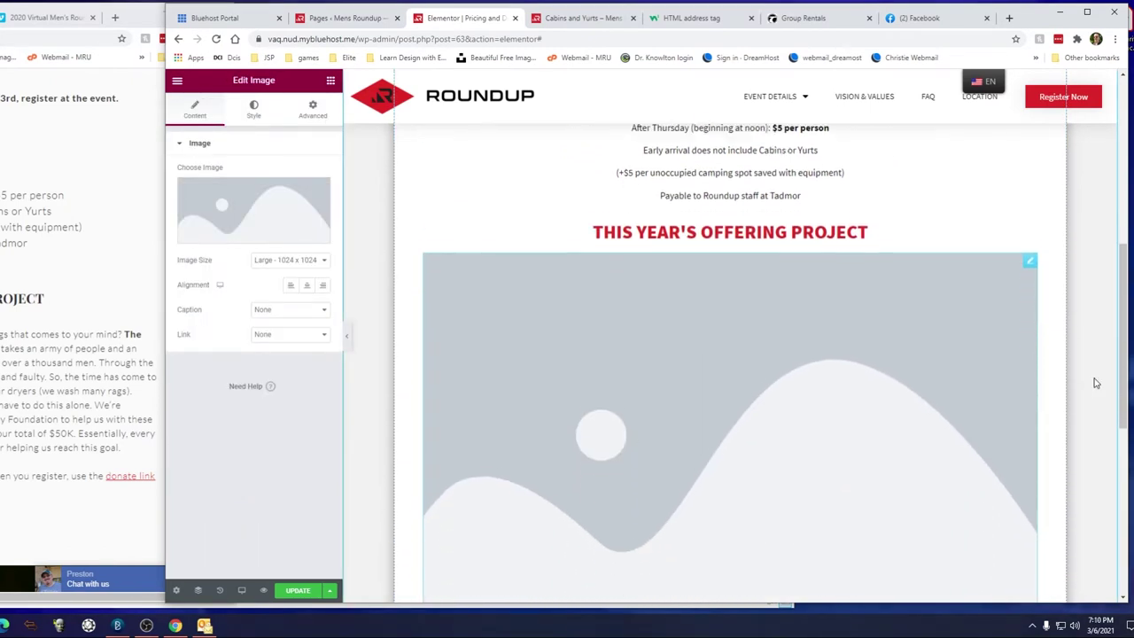
pyautogui.scroll(-2, 997, 408)
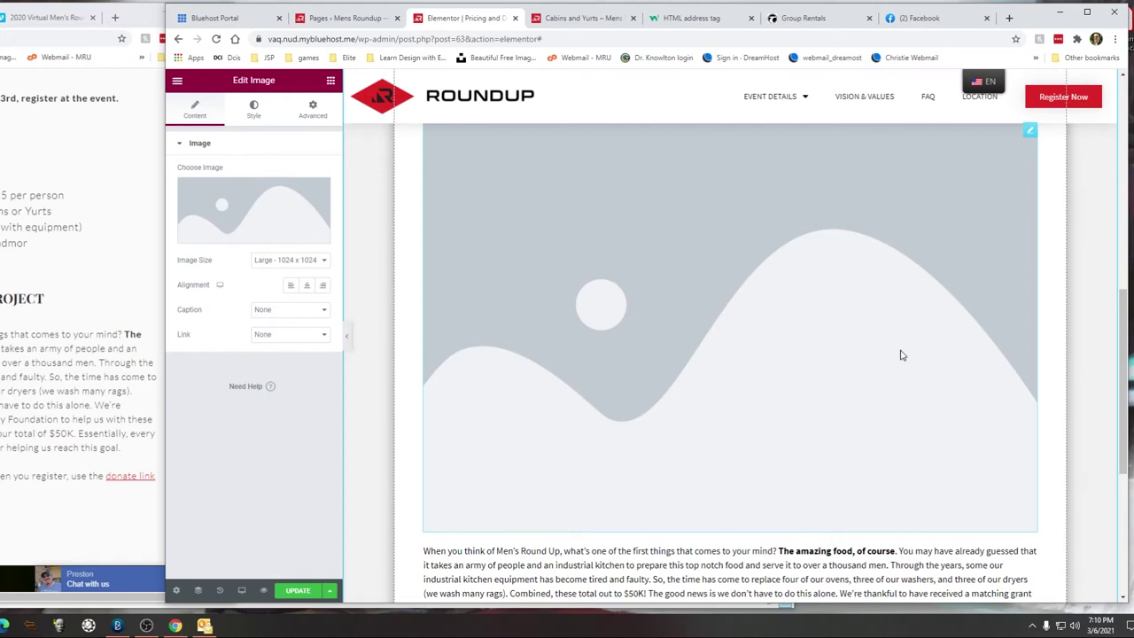
pyautogui.press('Delete')
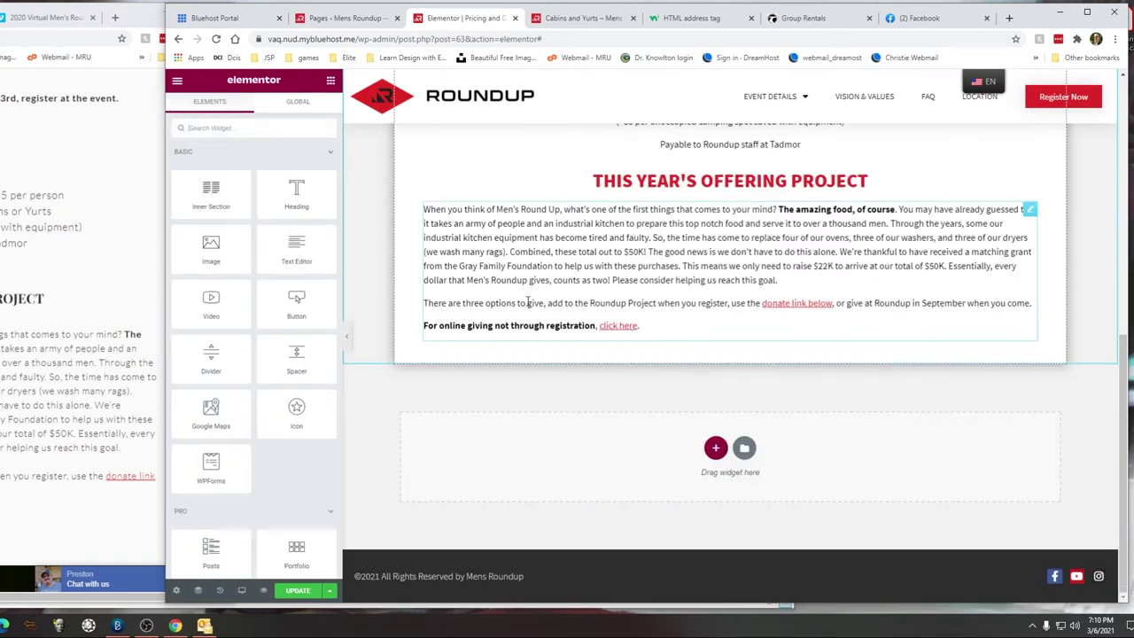
# Step: Insert a two-column inner section between the "This Year's Offering Project" heading and its text, with the left column 33% wide
pyautogui.moveTo(210, 190); pyautogui.dragTo(672, 215)
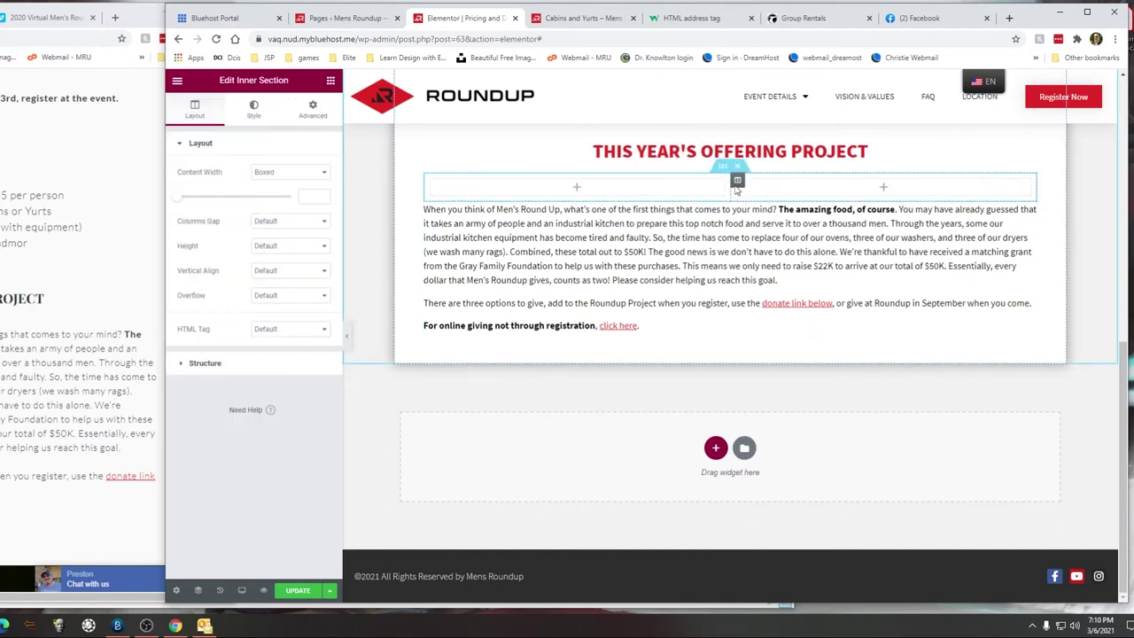
pyautogui.click(432, 181)
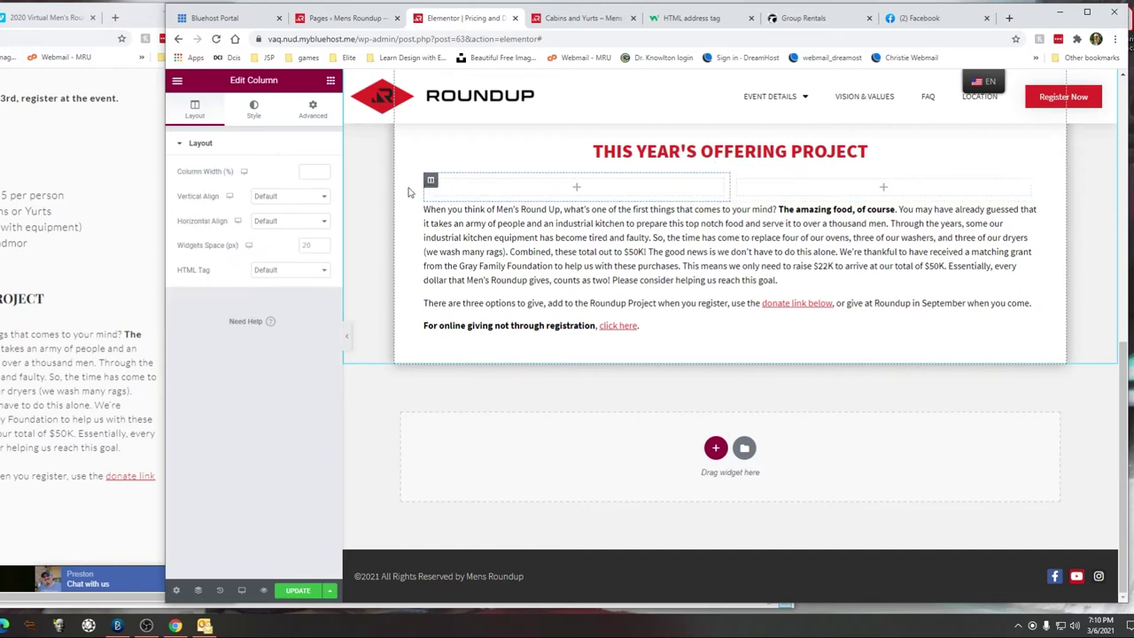
pyautogui.click(305, 170)
pyautogui.write('33')
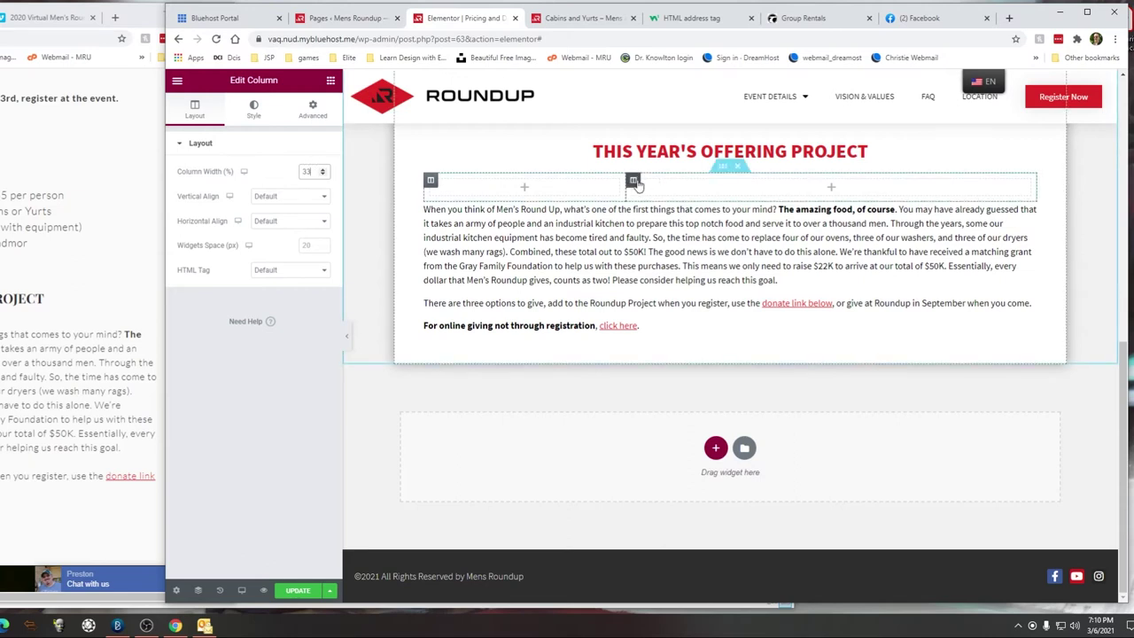
# Step: Move the offering project text into the wide column and insert the image lots-of-chicken.jpg in the narrow column
pyautogui.click(593, 227)
pyautogui.moveTo(1029, 210); pyautogui.dragTo(955, 329)
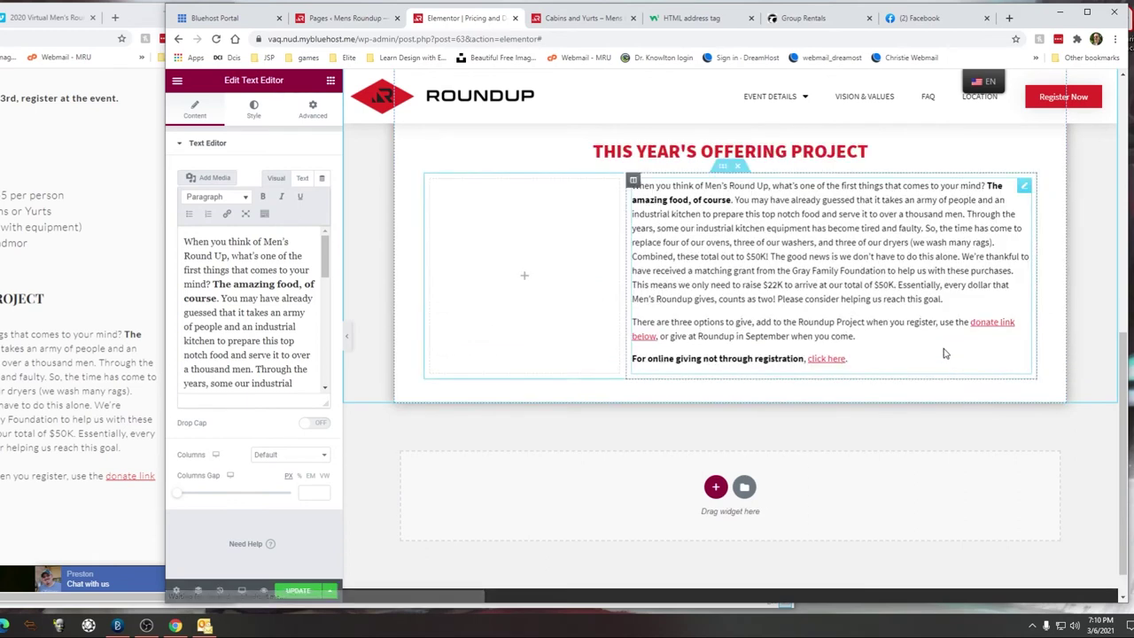
pyautogui.click(525, 279)
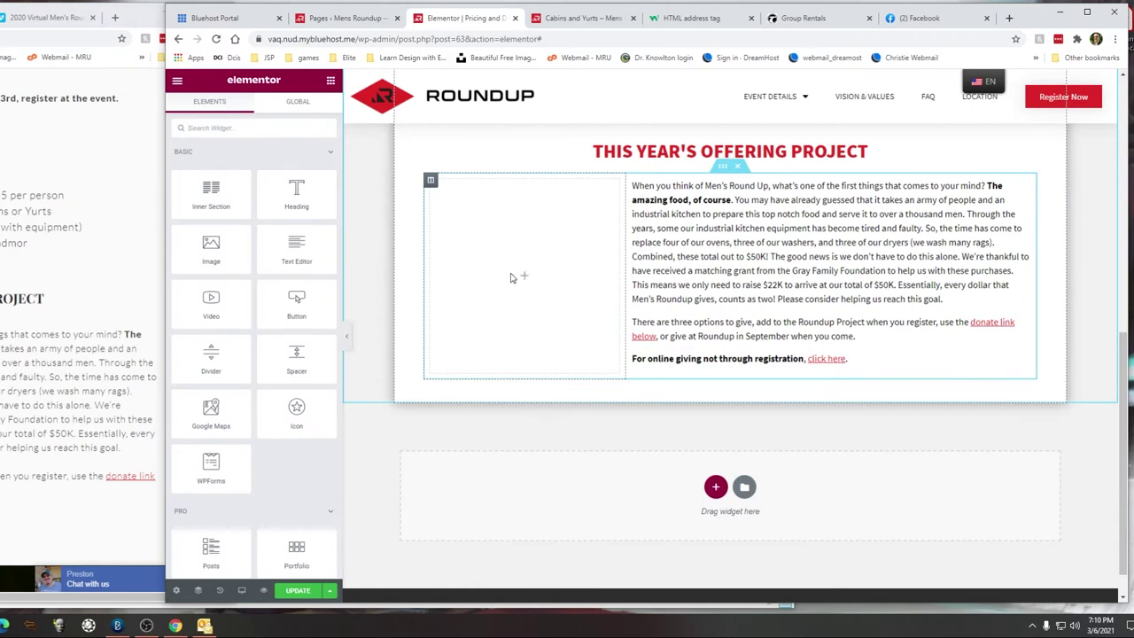
pyautogui.moveTo(203, 250); pyautogui.dragTo(495, 265)
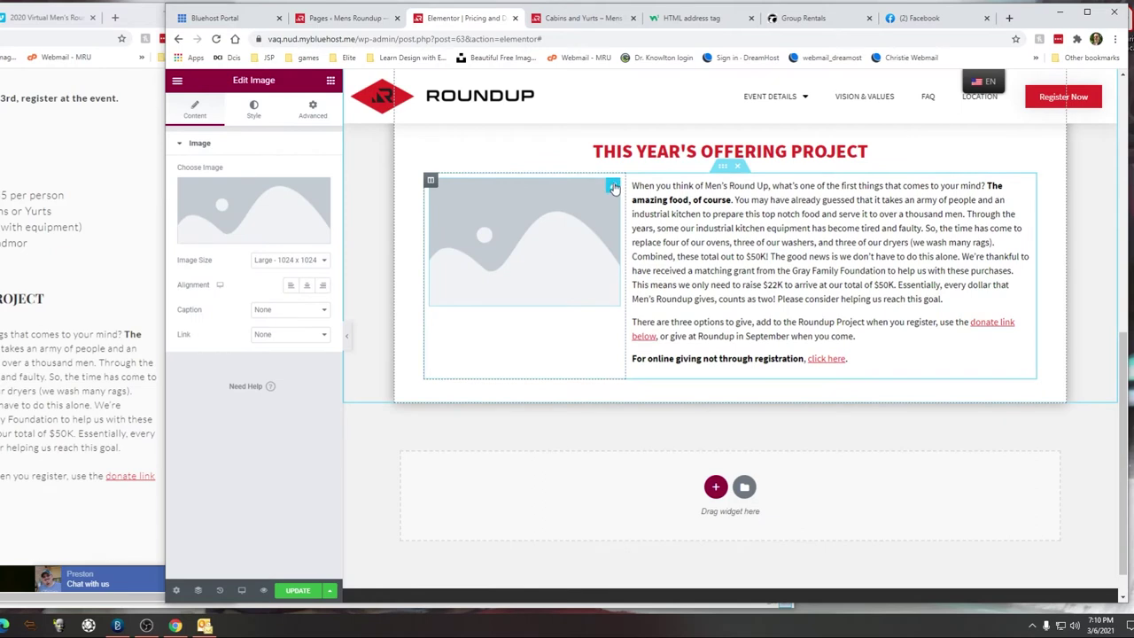
pyautogui.click(250, 232)
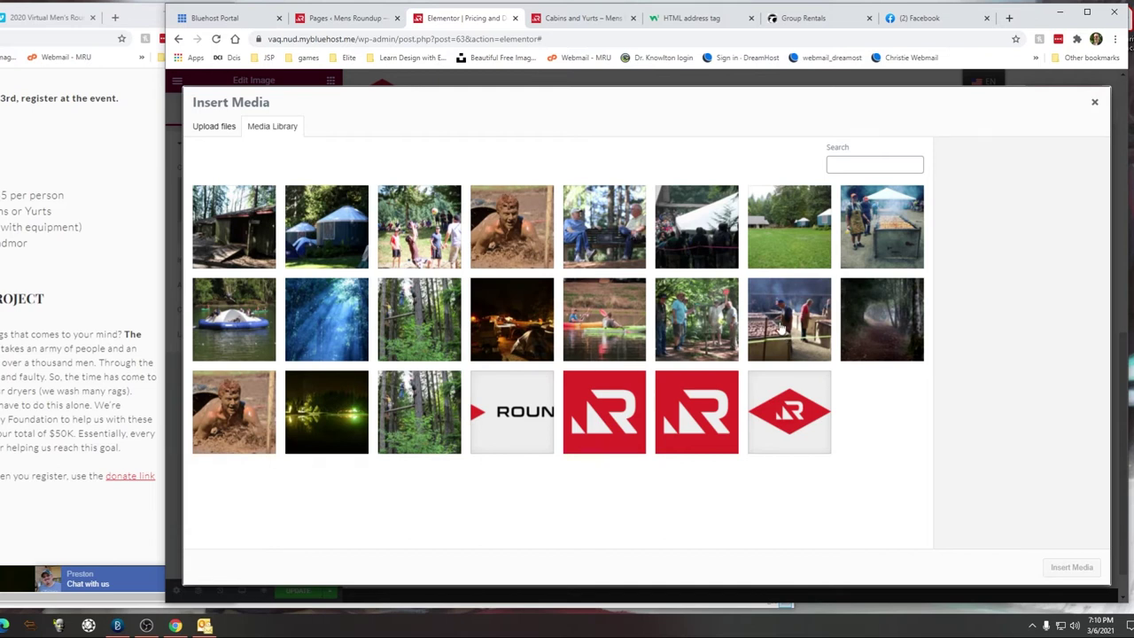
pyautogui.click(877, 225)
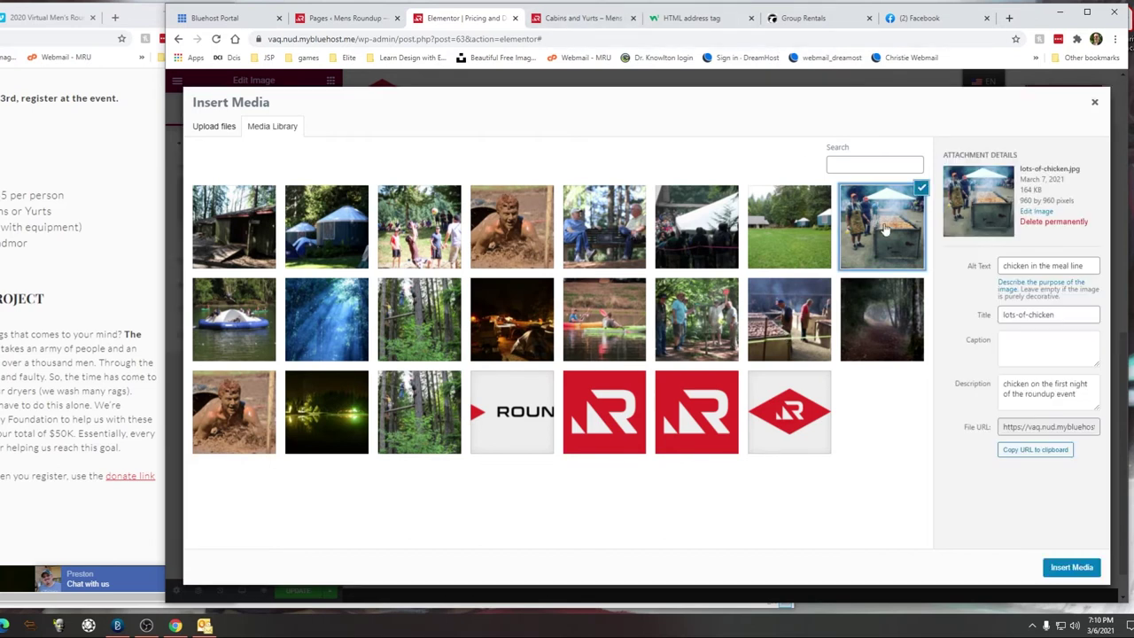
pyautogui.click(1071, 567)
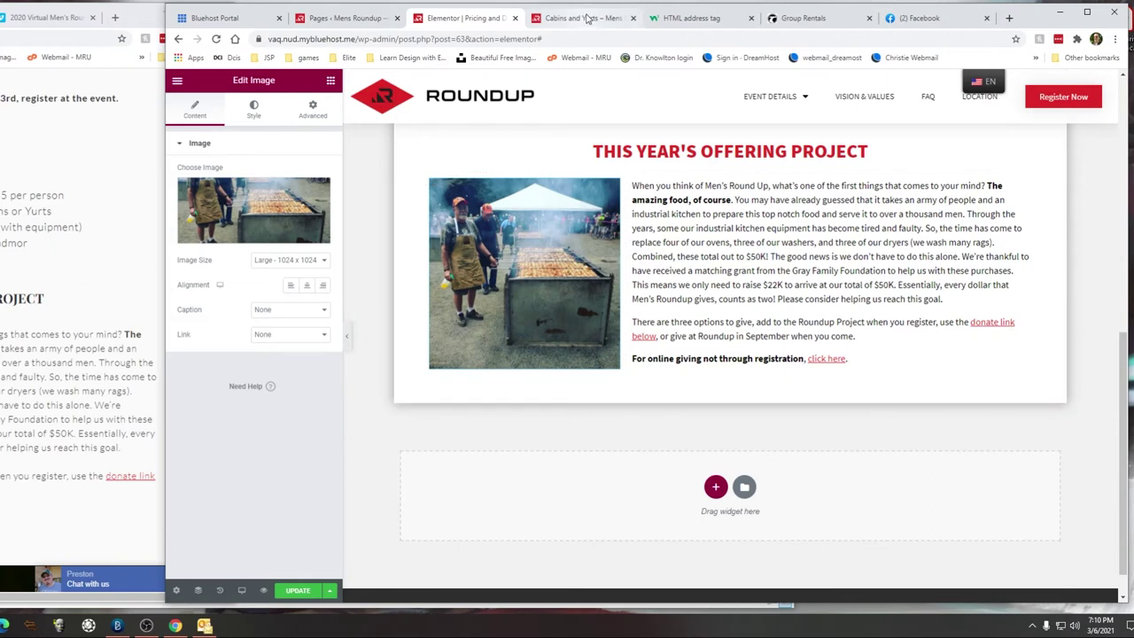
# Step: Switch to Facebook, close the open photo and browse the Men's Roundup page's photos for a suitable offering project picture
pyautogui.click(919, 18)
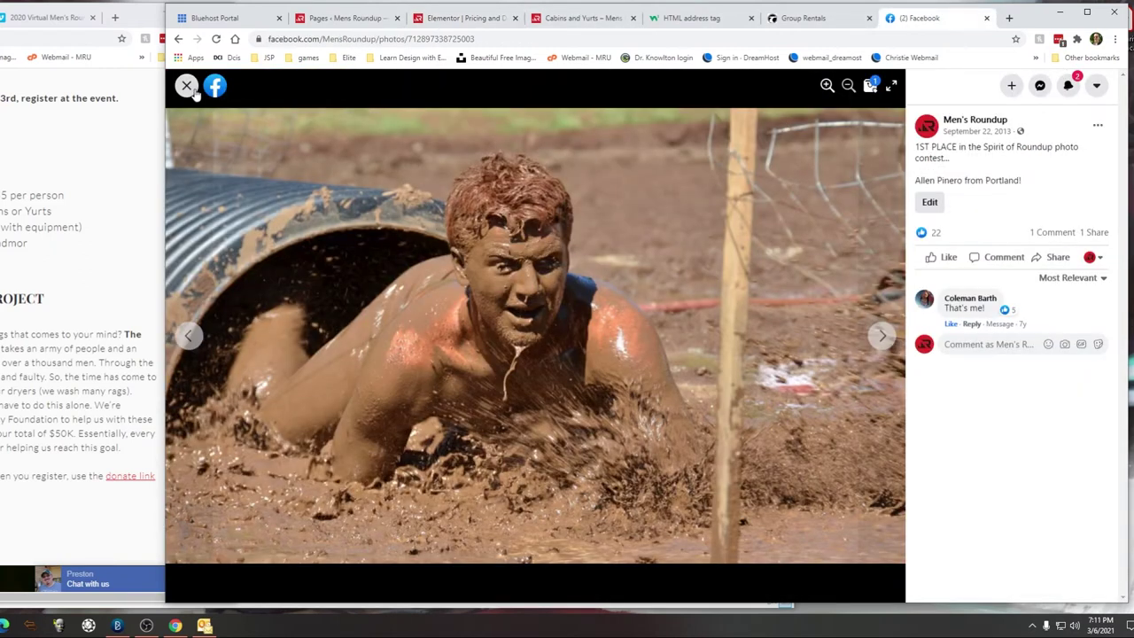
pyautogui.click(188, 88)
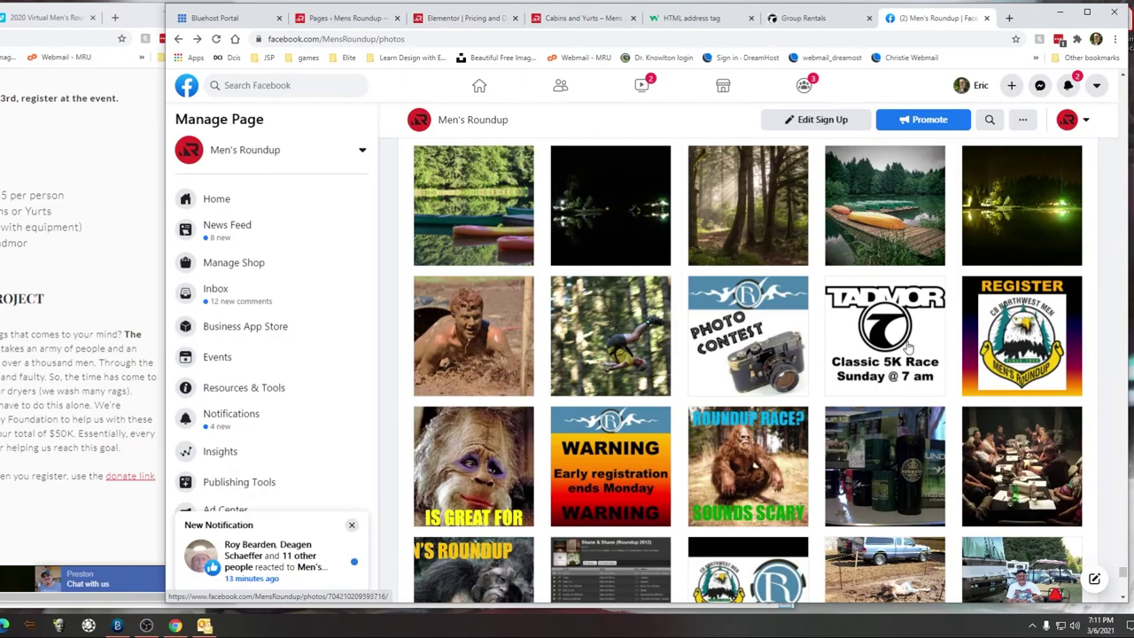
pyautogui.scroll(-10, 907, 347)
pyautogui.scroll(-10, 901, 360)
pyautogui.scroll(-10, 886, 359)
pyautogui.scroll(-10, 883, 356)
pyautogui.scroll(-4, 880, 355)
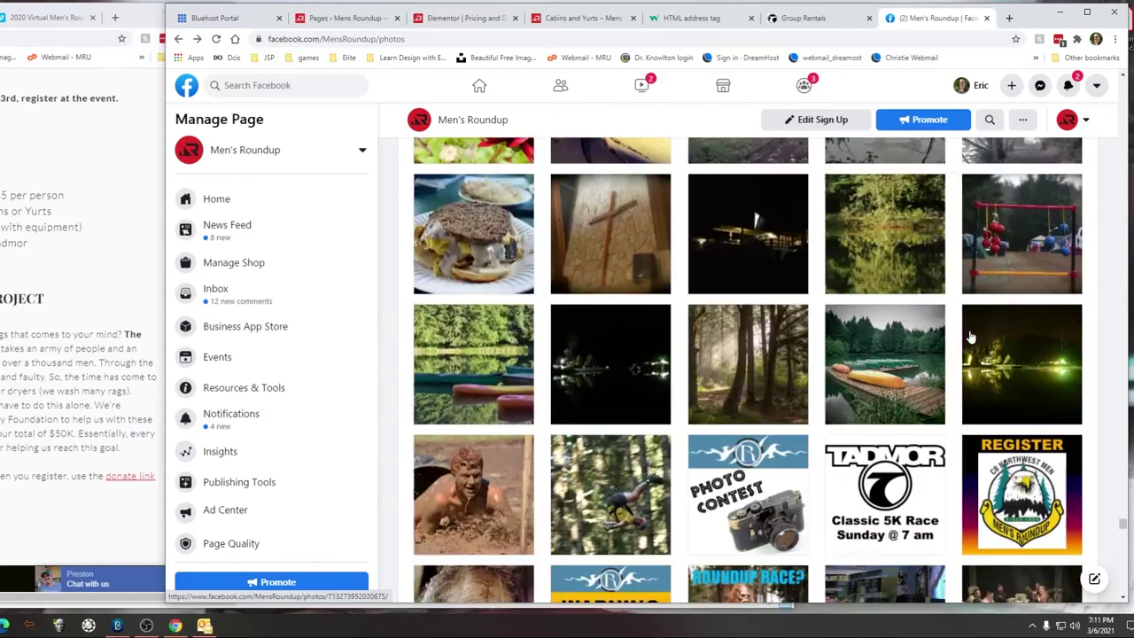
pyautogui.scroll(-5, 972, 334)
pyautogui.scroll(4, 913, 350)
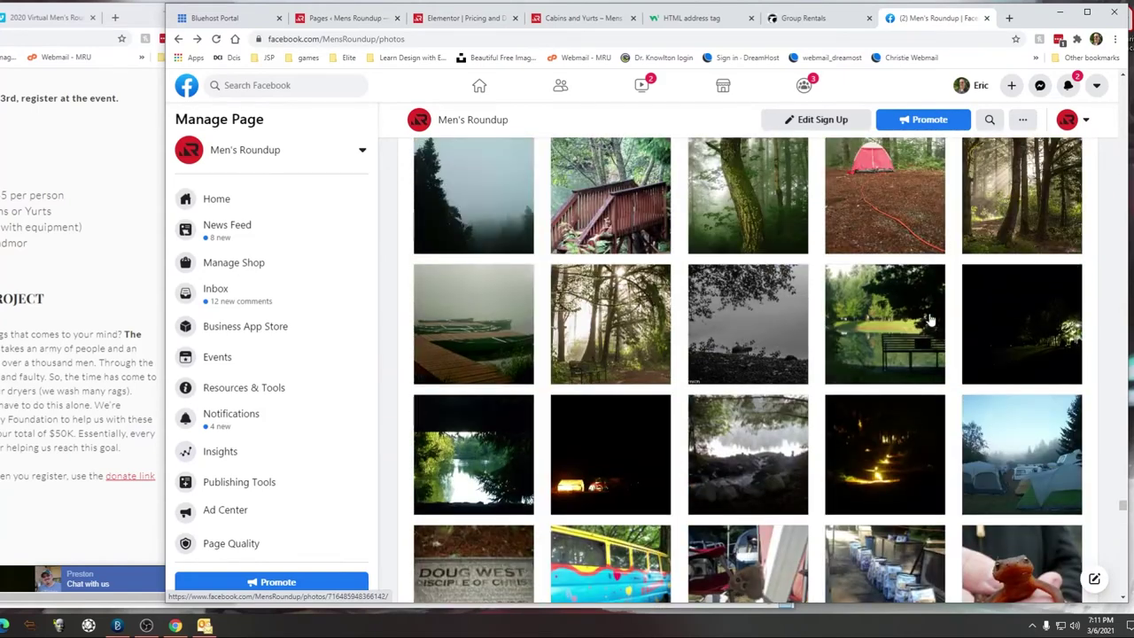
pyautogui.scroll(-1, 910, 354)
pyautogui.scroll(10, 904, 350)
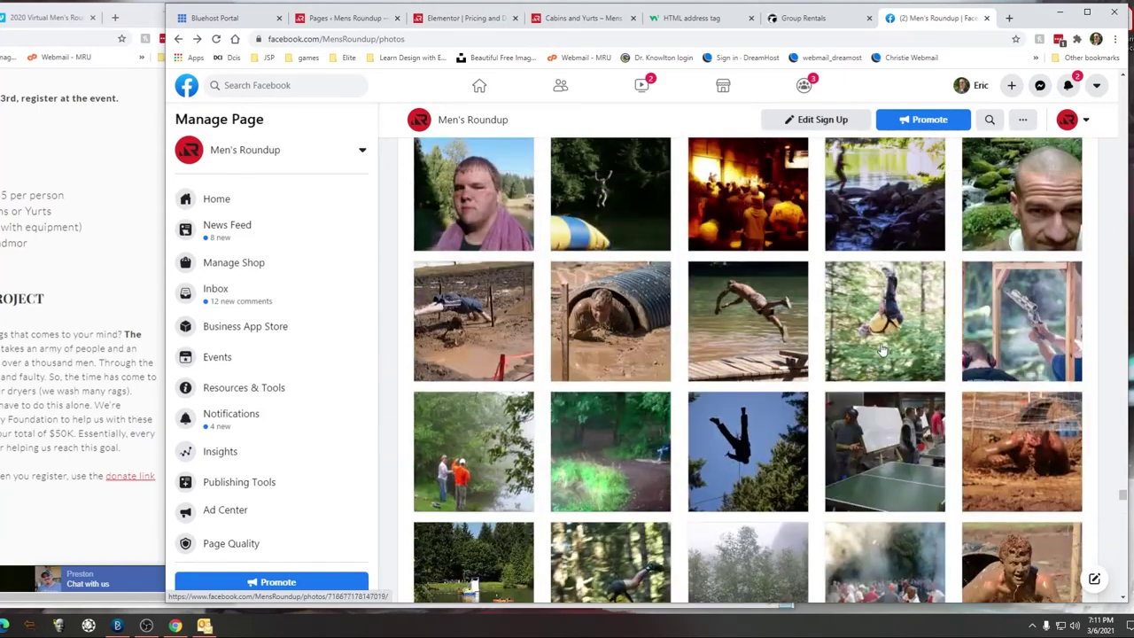
pyautogui.scroll(3, 881, 350)
pyautogui.scroll(-3, 879, 350)
pyautogui.scroll(4, 877, 350)
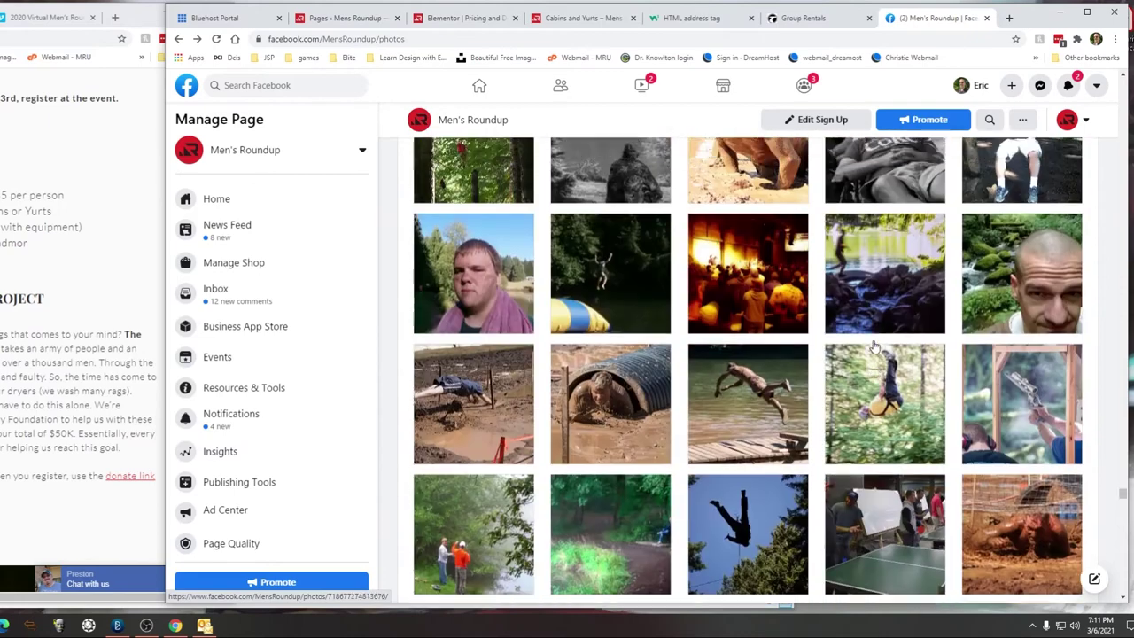
pyautogui.scroll(10, 872, 349)
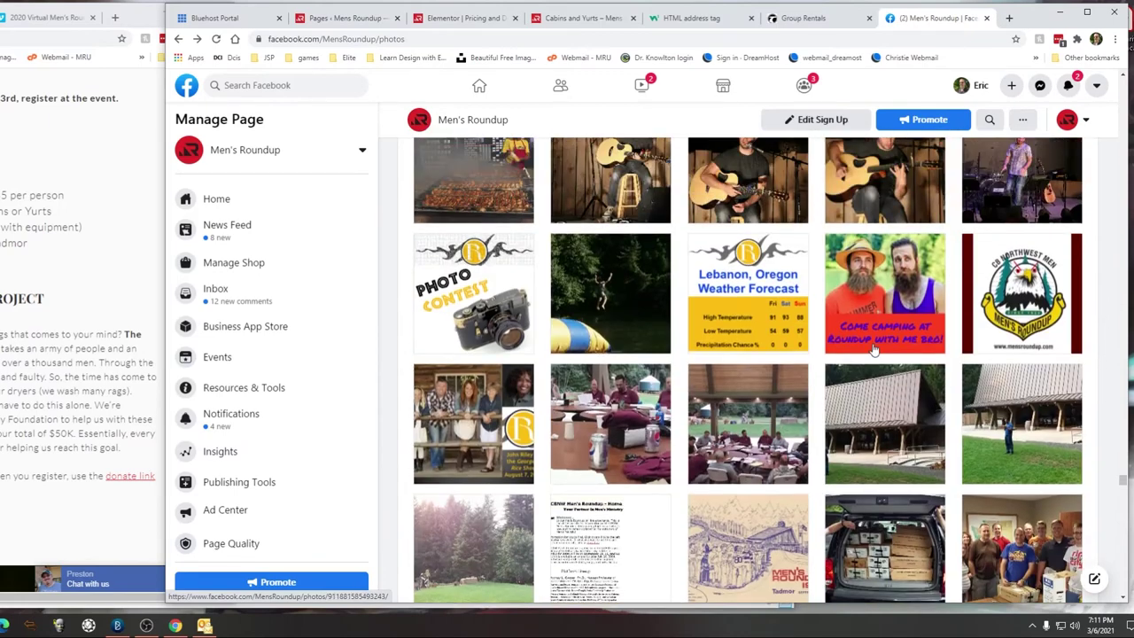
pyautogui.scroll(-10, 873, 350)
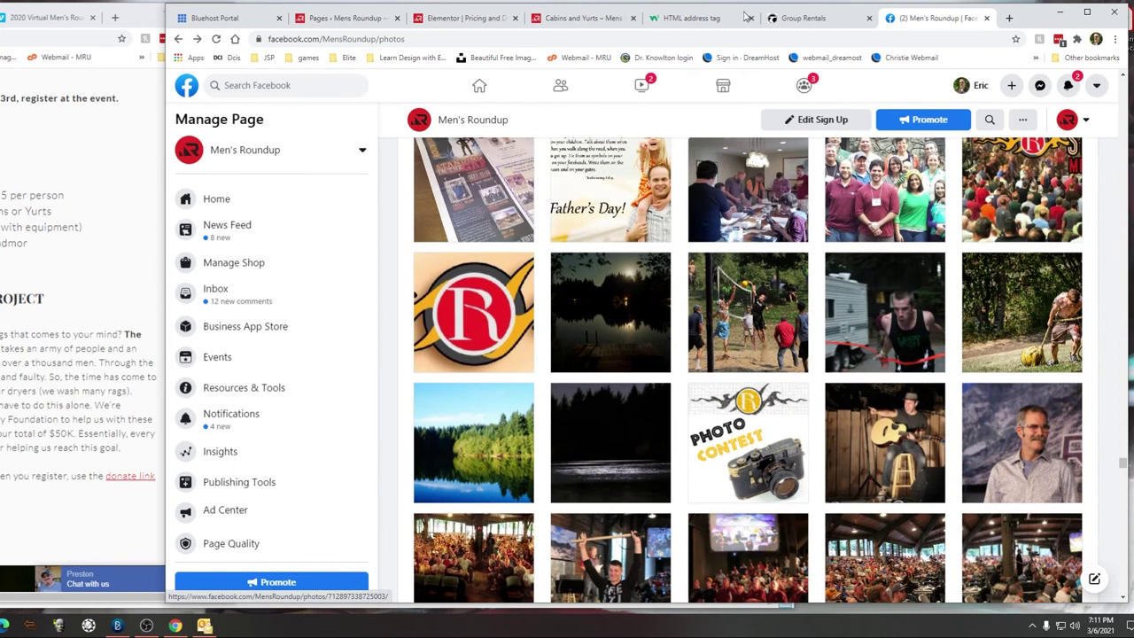
# Step: Return to the Pricing and Details page in Elementor and move the image column to the right of the offering text
pyautogui.click(573, 19)
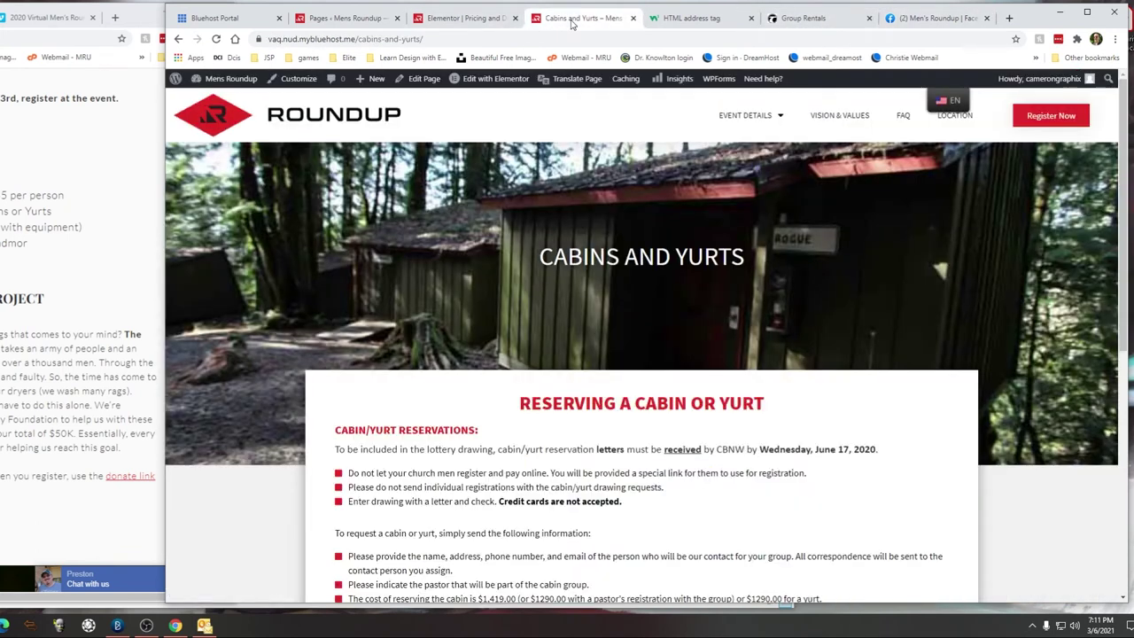
pyautogui.click(502, 20)
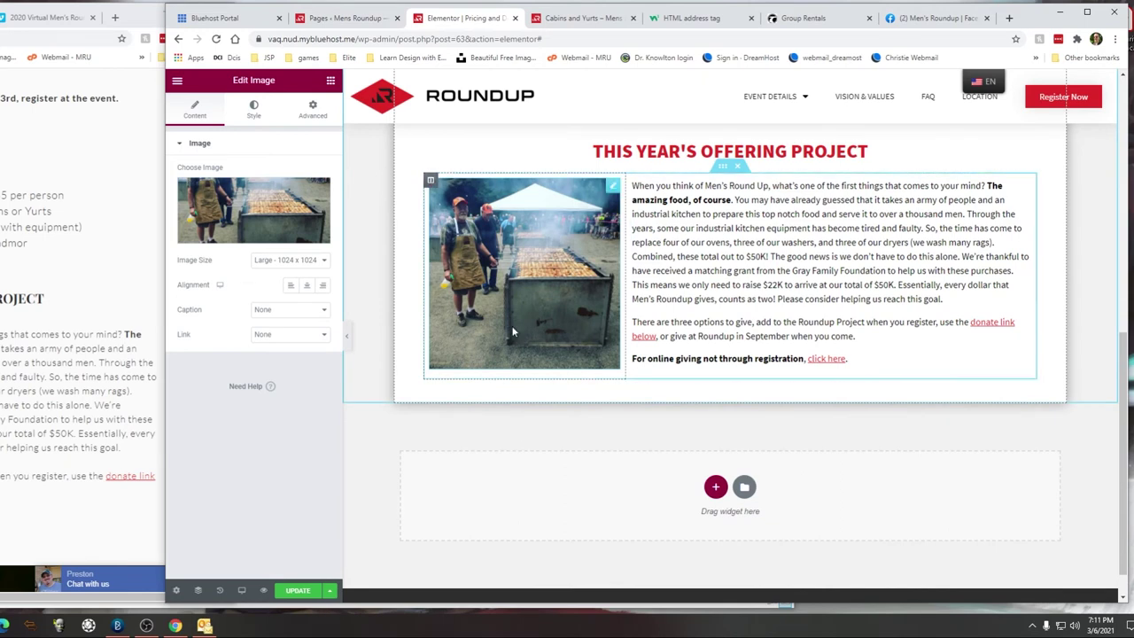
pyautogui.moveTo(432, 190); pyautogui.dragTo(964, 200)
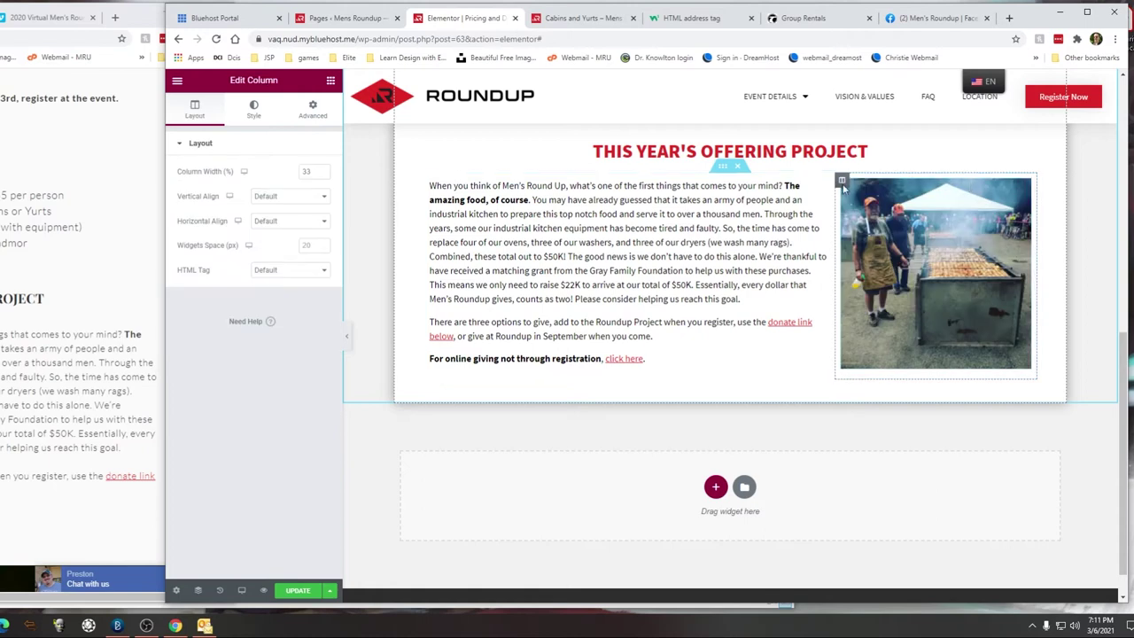
# Step: Switch the page to the tablet preview and set the grill photo's image size to Full
pyautogui.click(241, 590)
pyautogui.click(205, 537)
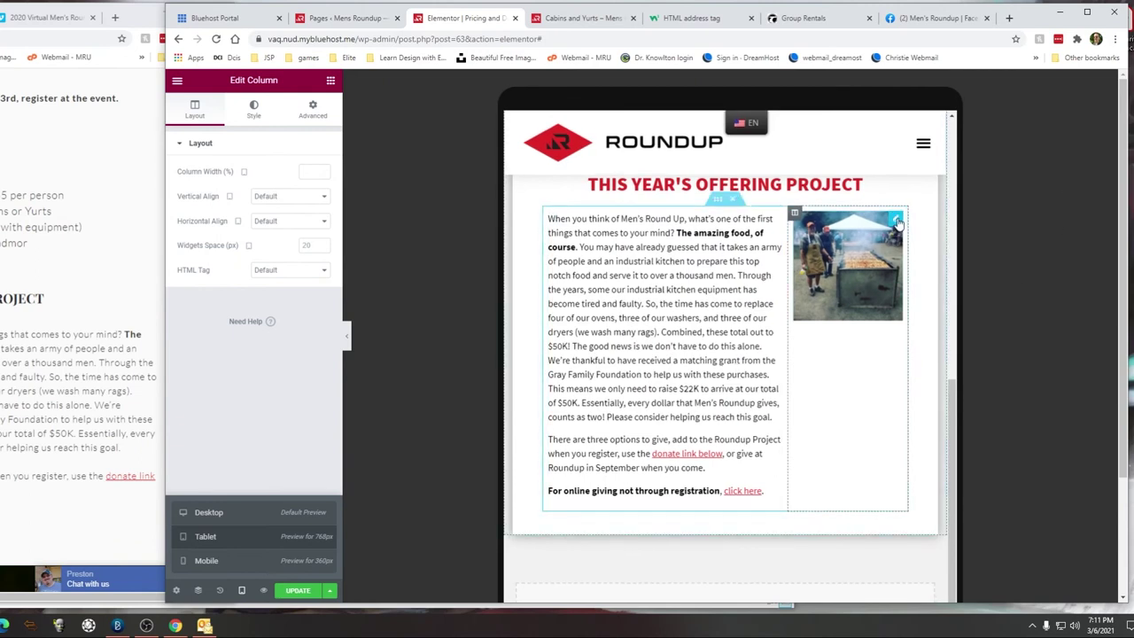
pyautogui.click(895, 221)
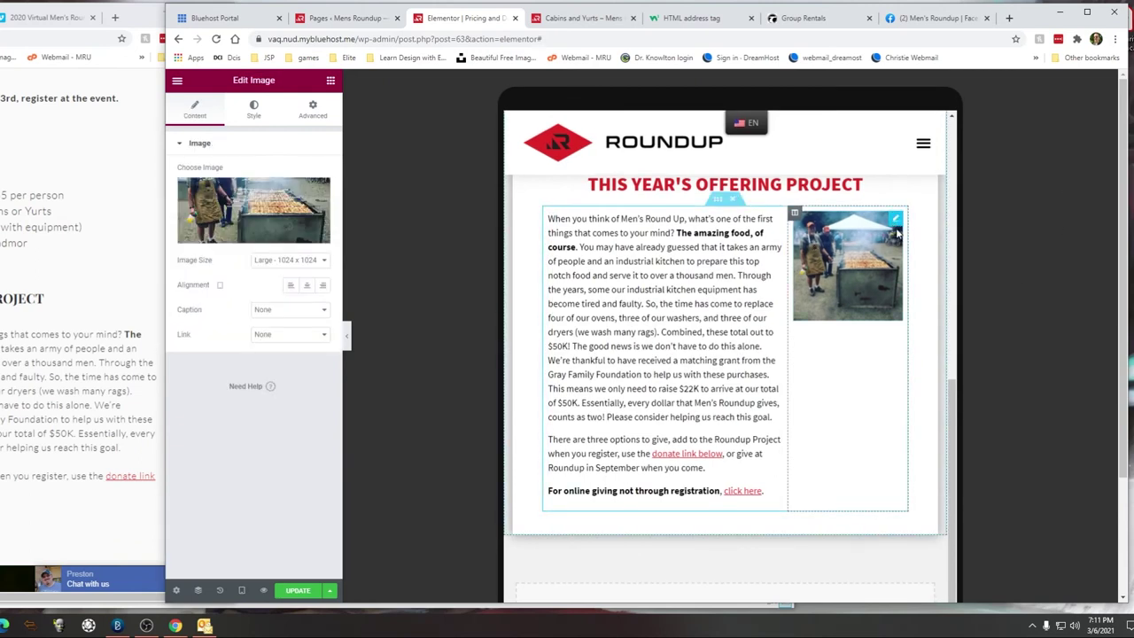
pyautogui.click(303, 260)
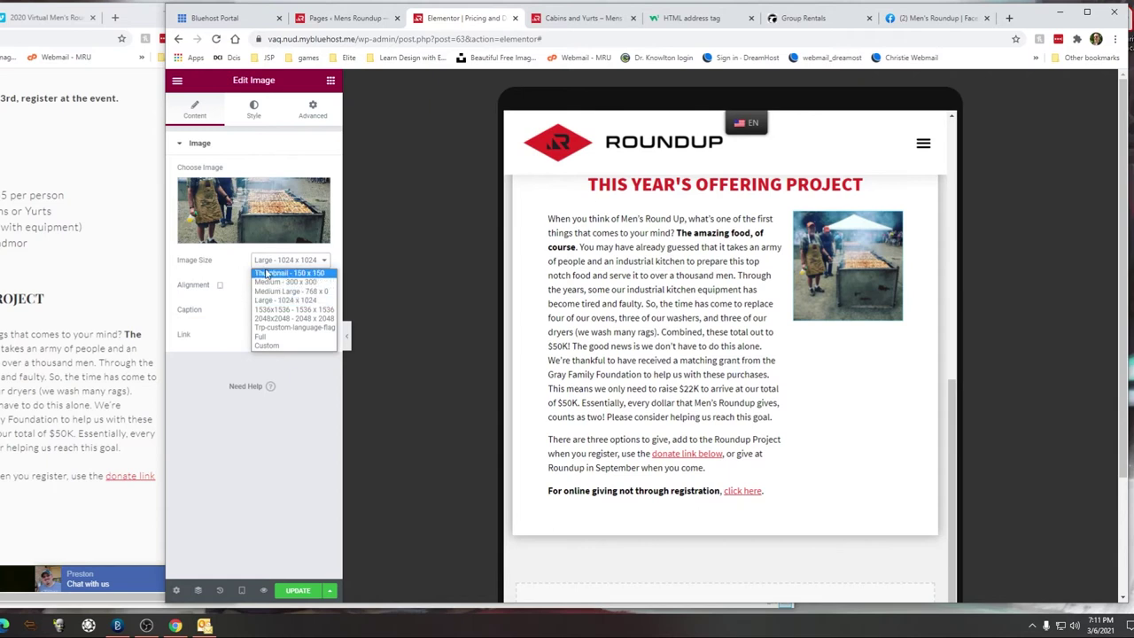
pyautogui.click(275, 338)
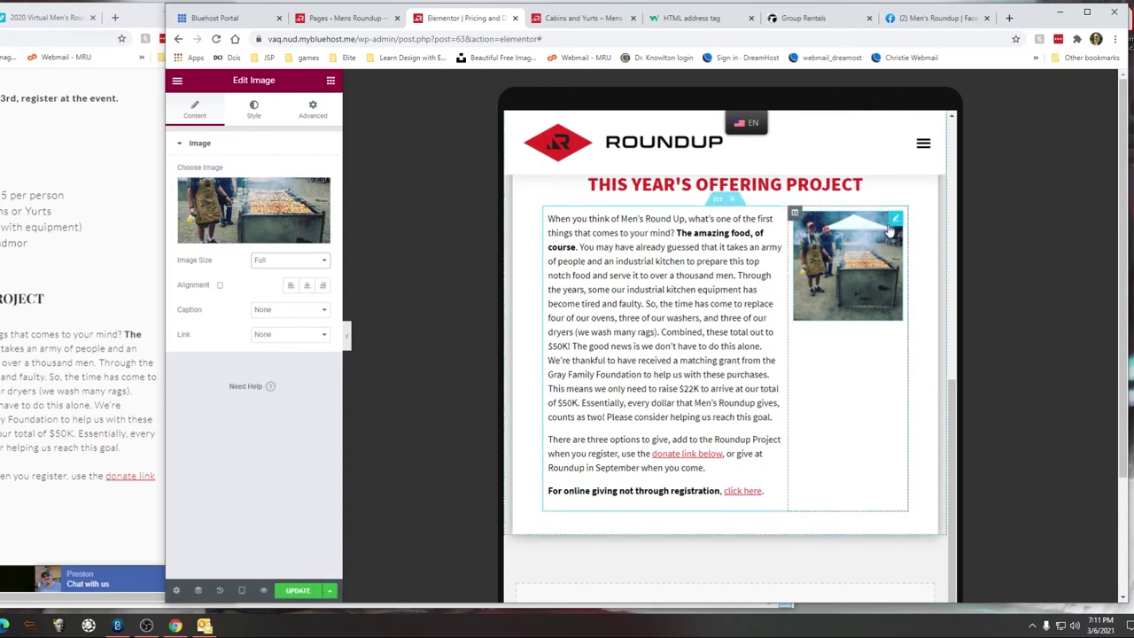
# Step: Switch to the mobile preview and examine how the pricing, early arrival and offering project sections stack
pyautogui.click(241, 590)
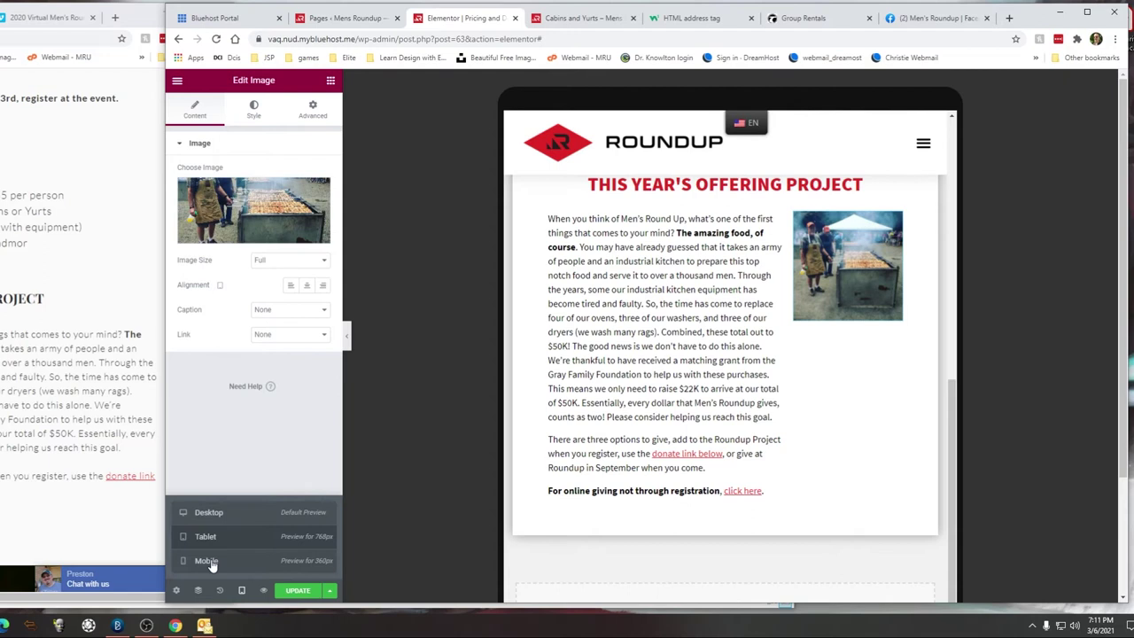
pyautogui.click(211, 559)
pyautogui.scroll(-10, 759, 391)
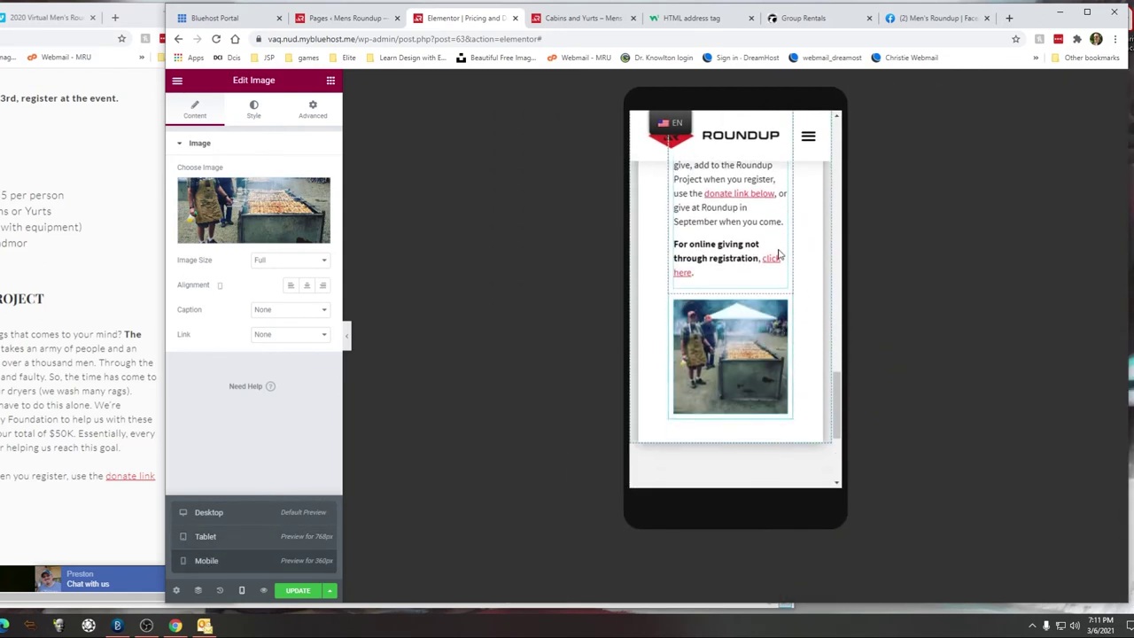
pyautogui.scroll(8, 708, 372)
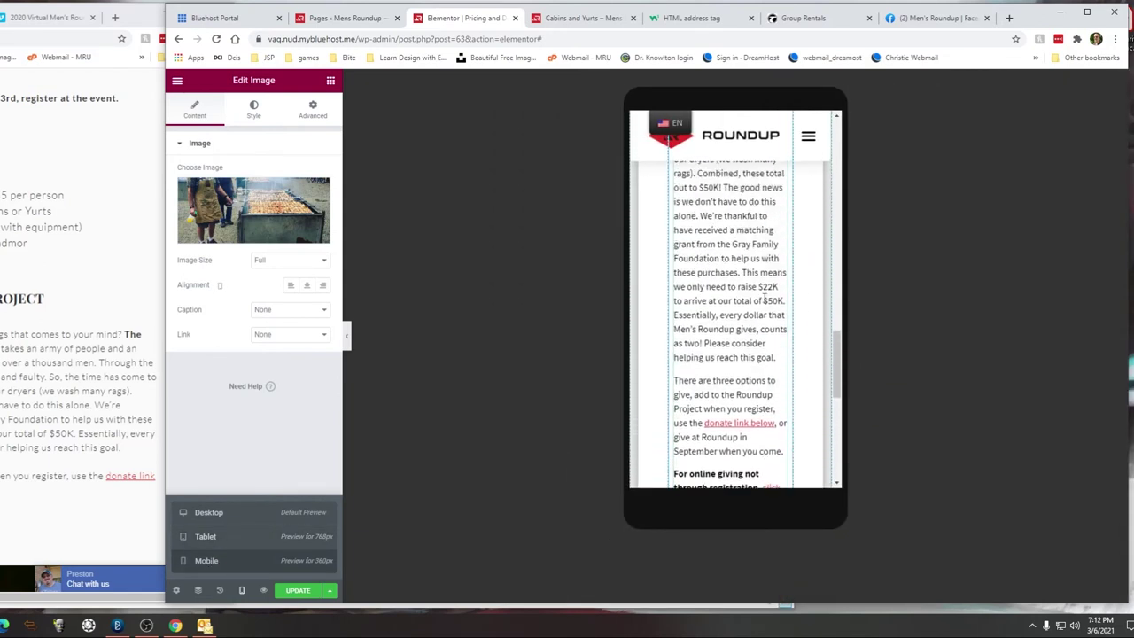
pyautogui.scroll(5, 706, 380)
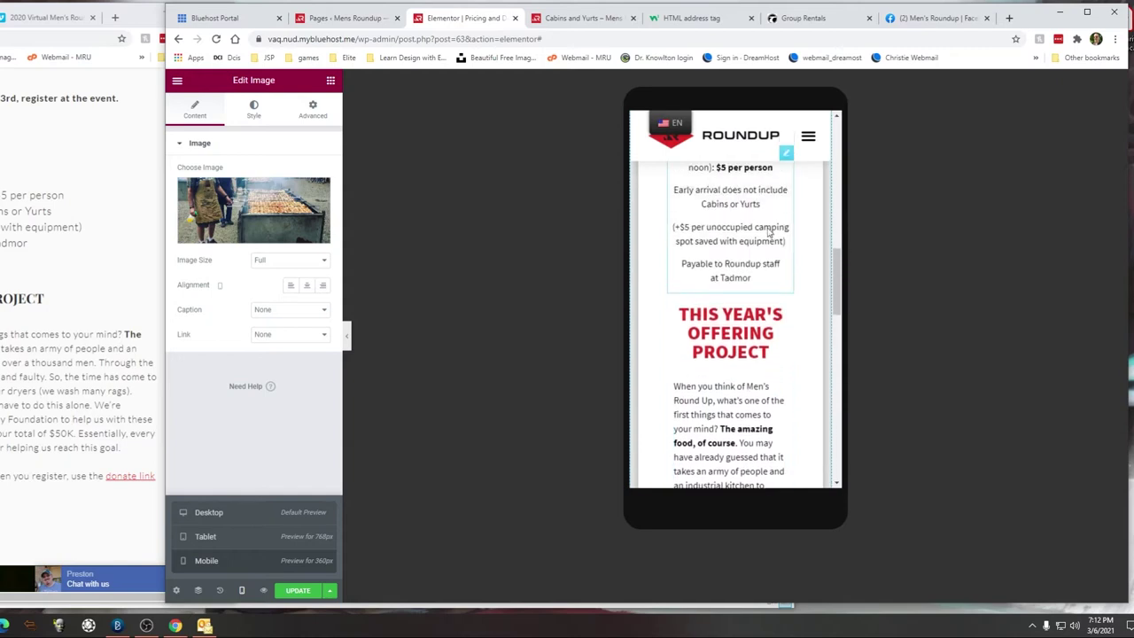
pyautogui.scroll(8, 711, 291)
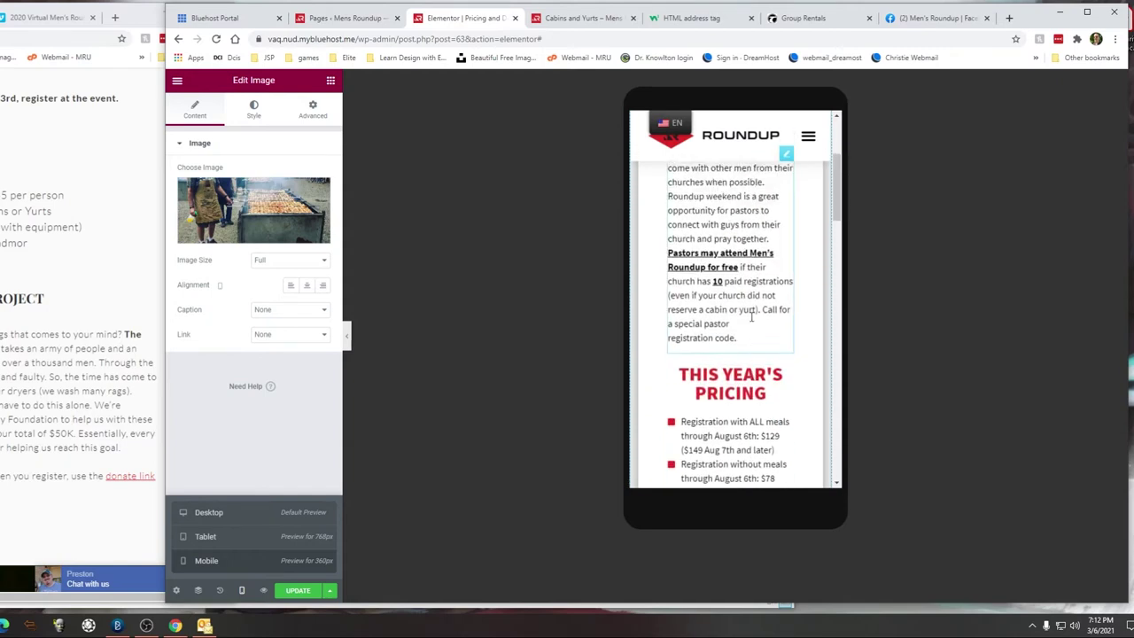
pyautogui.scroll(3, 758, 316)
pyautogui.scroll(-12, 760, 316)
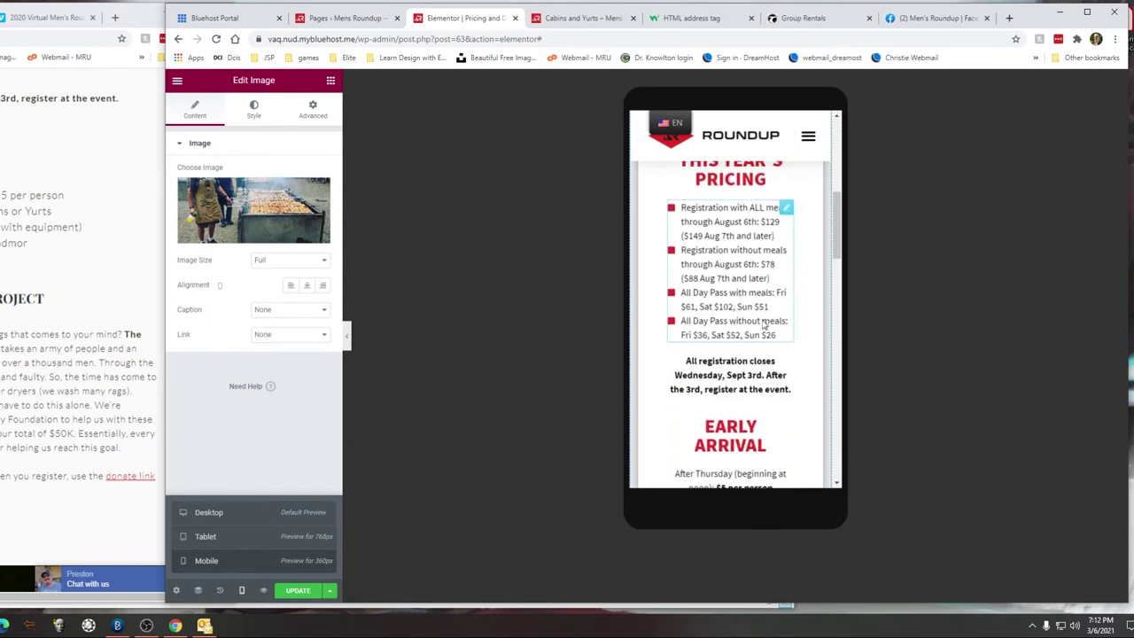
pyautogui.scroll(-5, 762, 316)
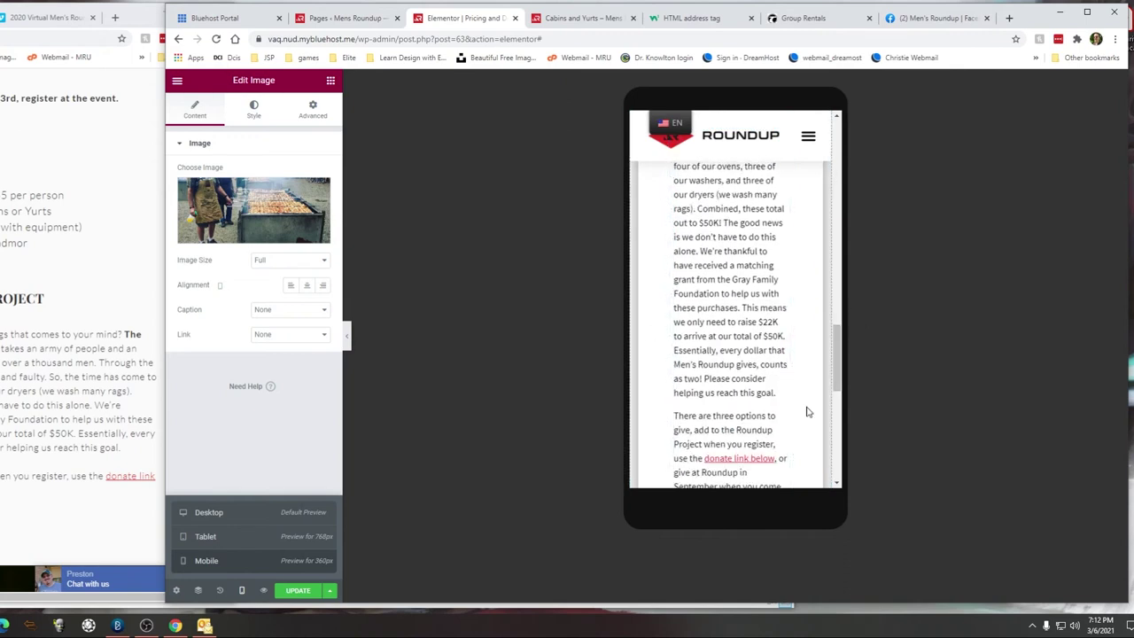
pyautogui.scroll(-5, 663, 352)
pyautogui.scroll(3, 709, 266)
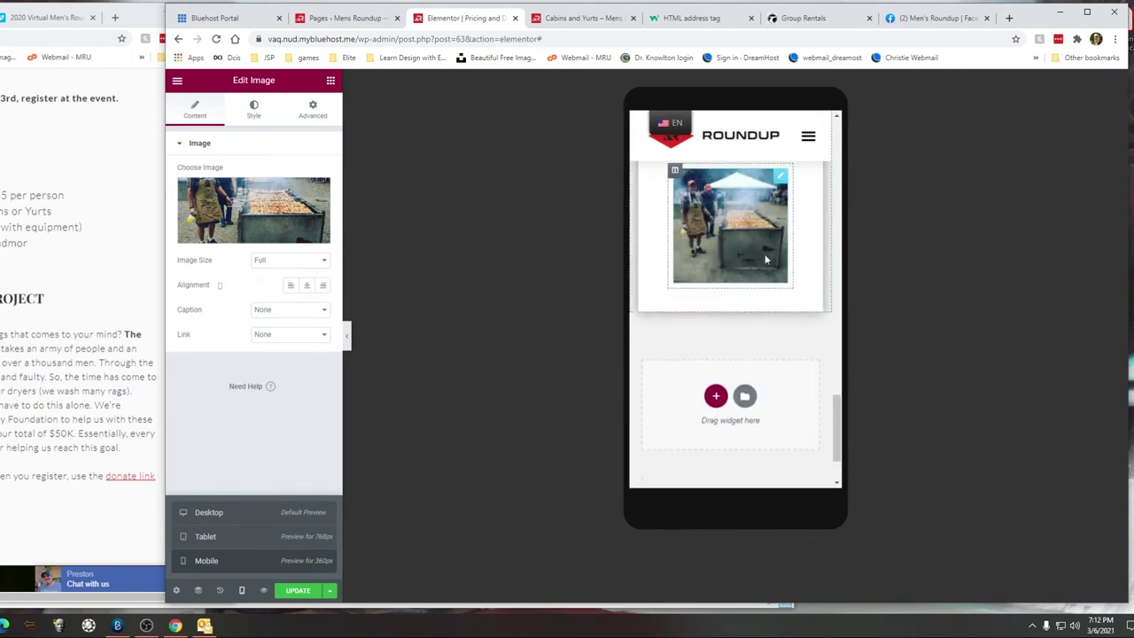
# Step: Reverse the column order on mobile for the inner section under This Year's Offering Project
pyautogui.scroll(1, 715, 275)
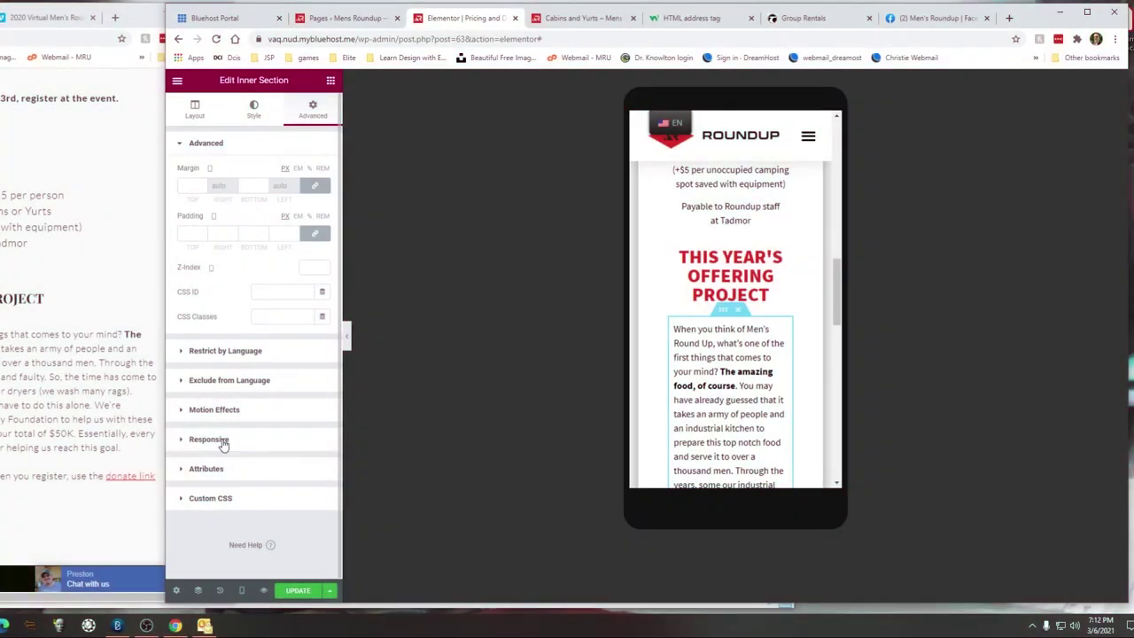
pyautogui.click(209, 439)
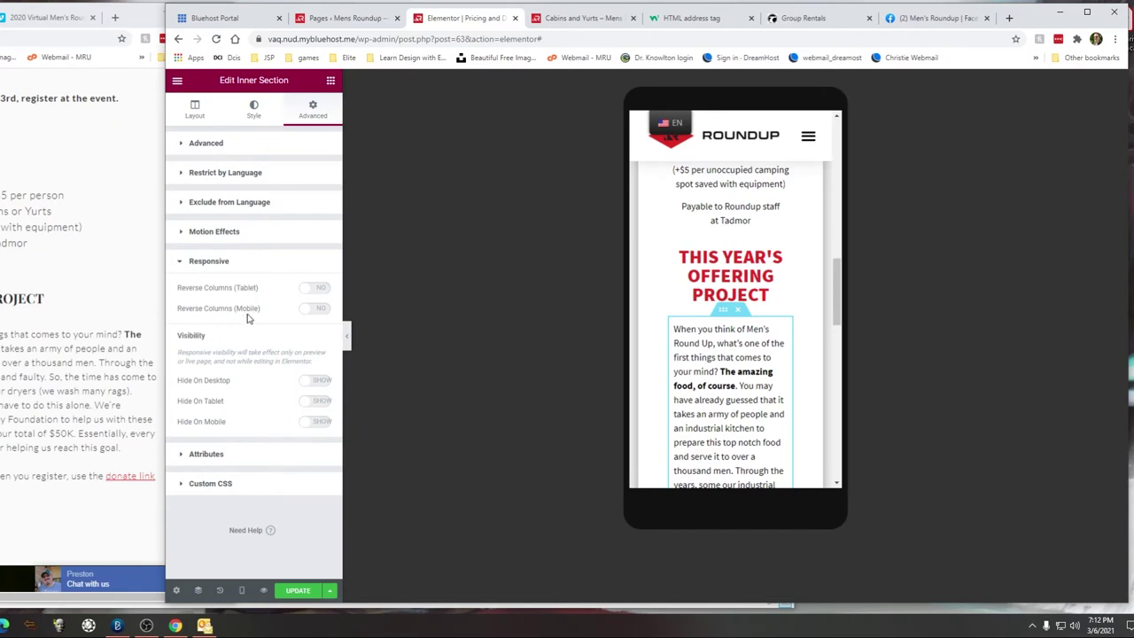
pyautogui.click(316, 312)
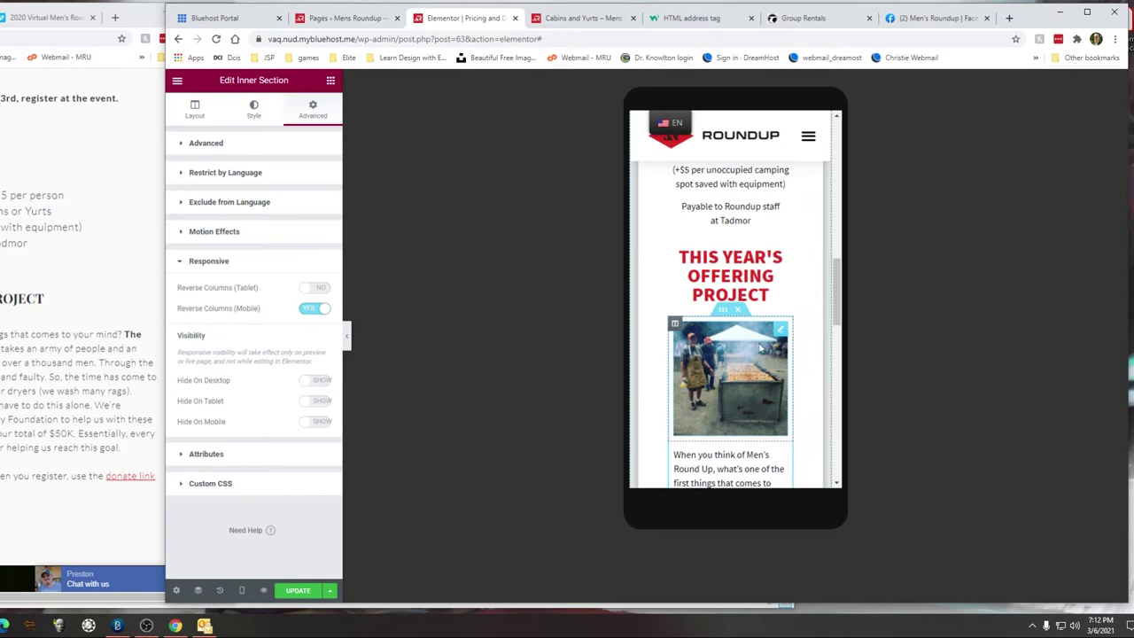
pyautogui.scroll(-3, 689, 350)
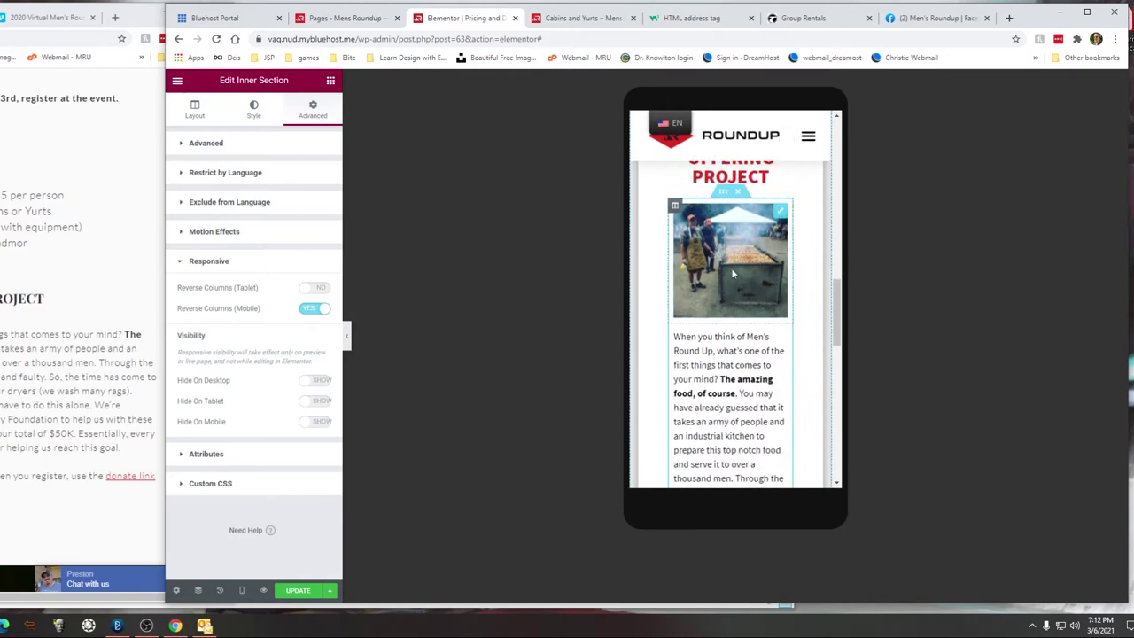
pyautogui.scroll(-7, 731, 343)
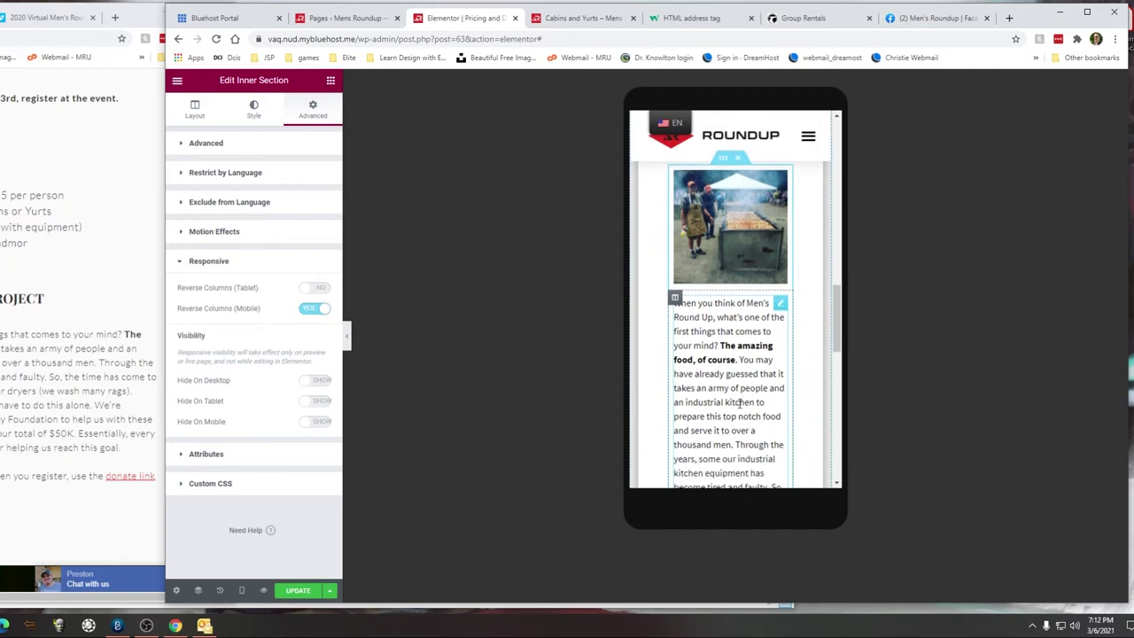
pyautogui.scroll(-10, 730, 343)
pyautogui.scroll(15, 714, 327)
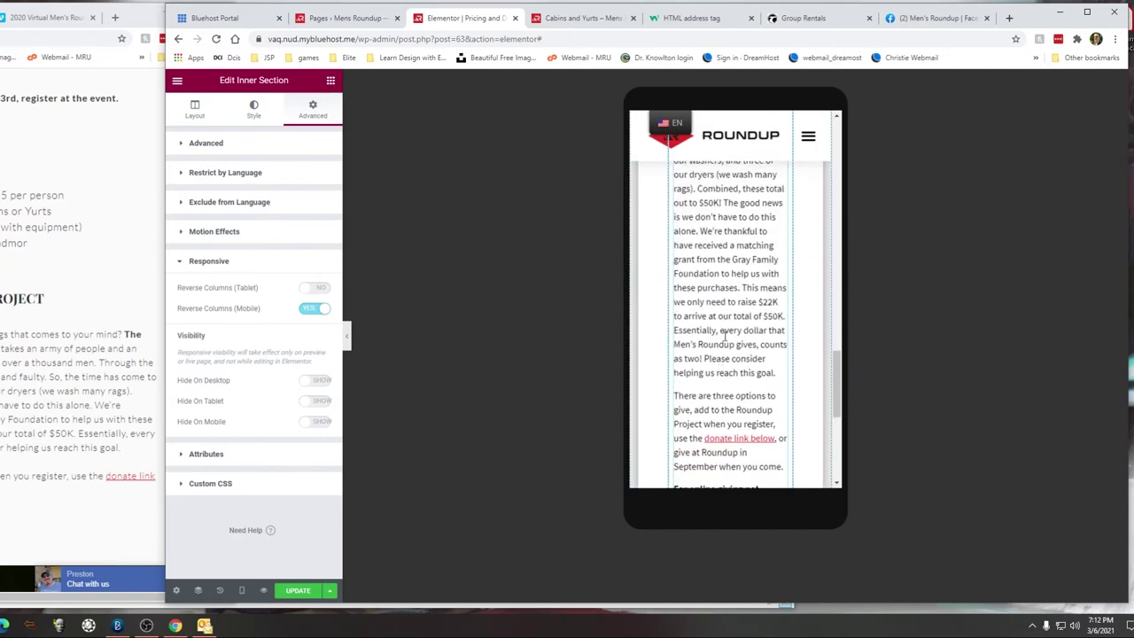
pyautogui.scroll(4, 725, 337)
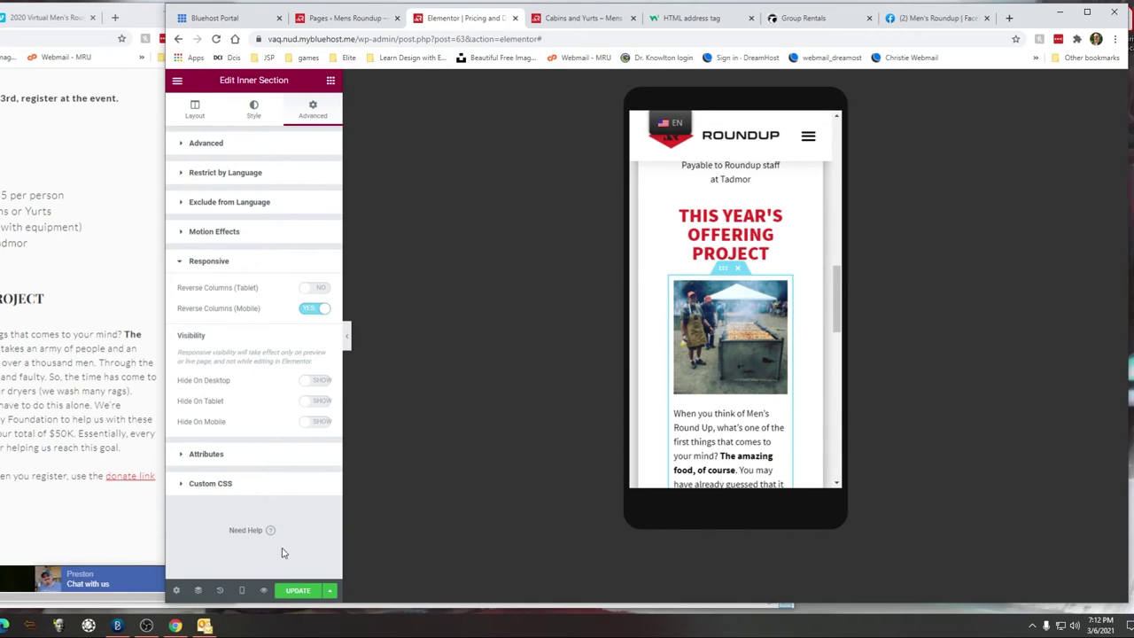
# Step: Return the page preview to desktop size and examine the Roundup Pricing hero section
pyautogui.click(242, 590)
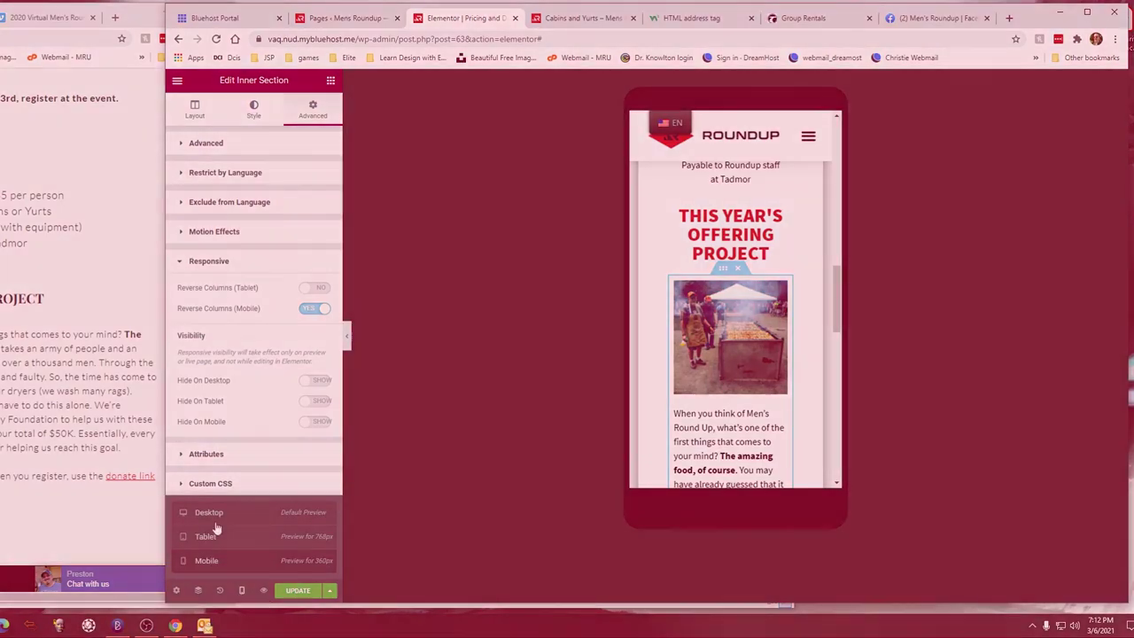
pyautogui.click(213, 512)
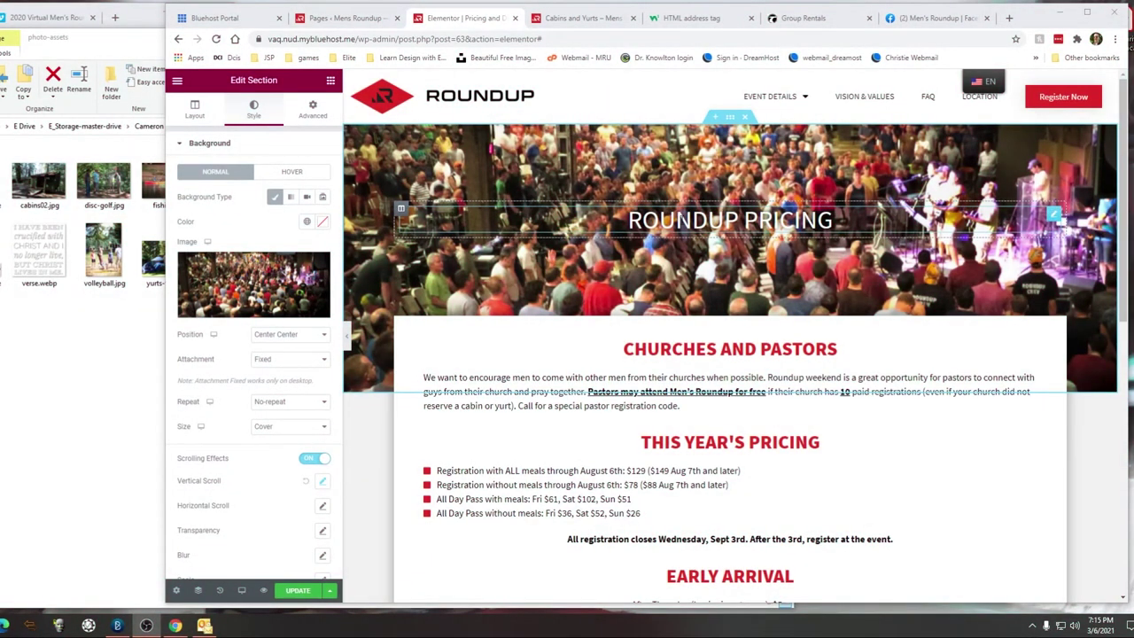
pyautogui.scroll(-1, 659, 241)
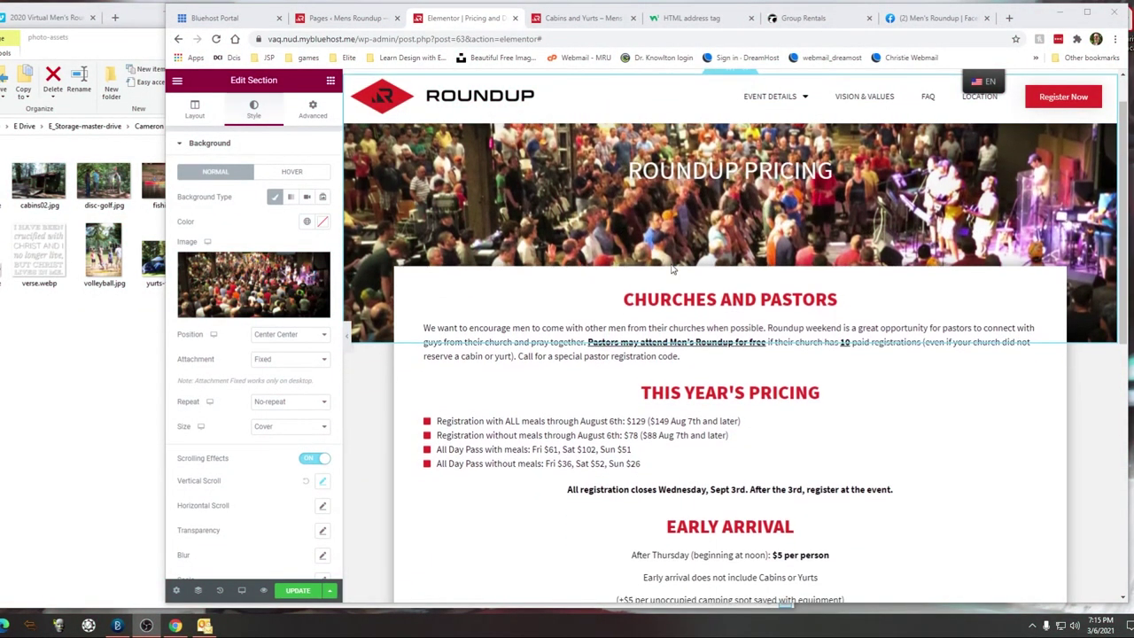
pyautogui.scroll(1, 659, 241)
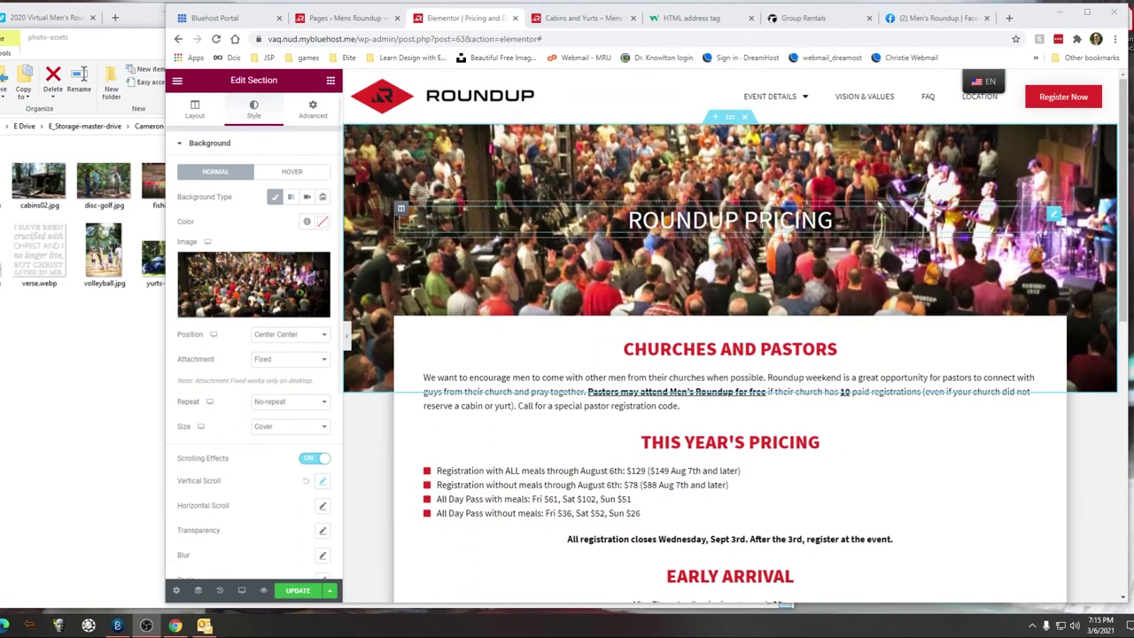
# Step: Adjust the color and transparency of the Roundup Pricing heading's text shadow
pyautogui.click(1051, 216)
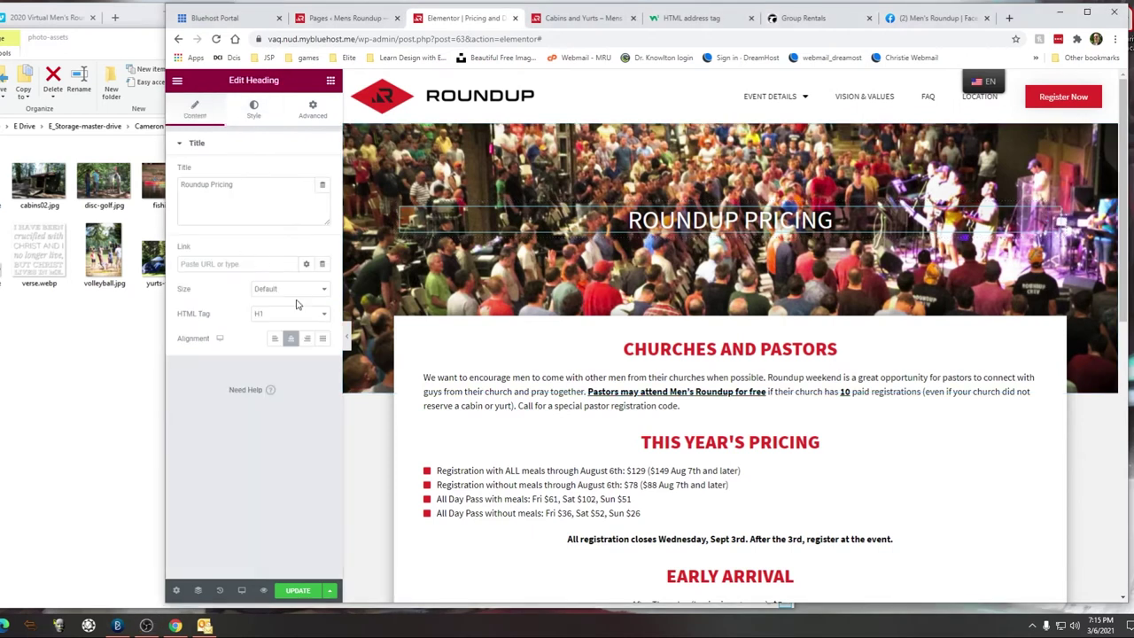
pyautogui.click(250, 124)
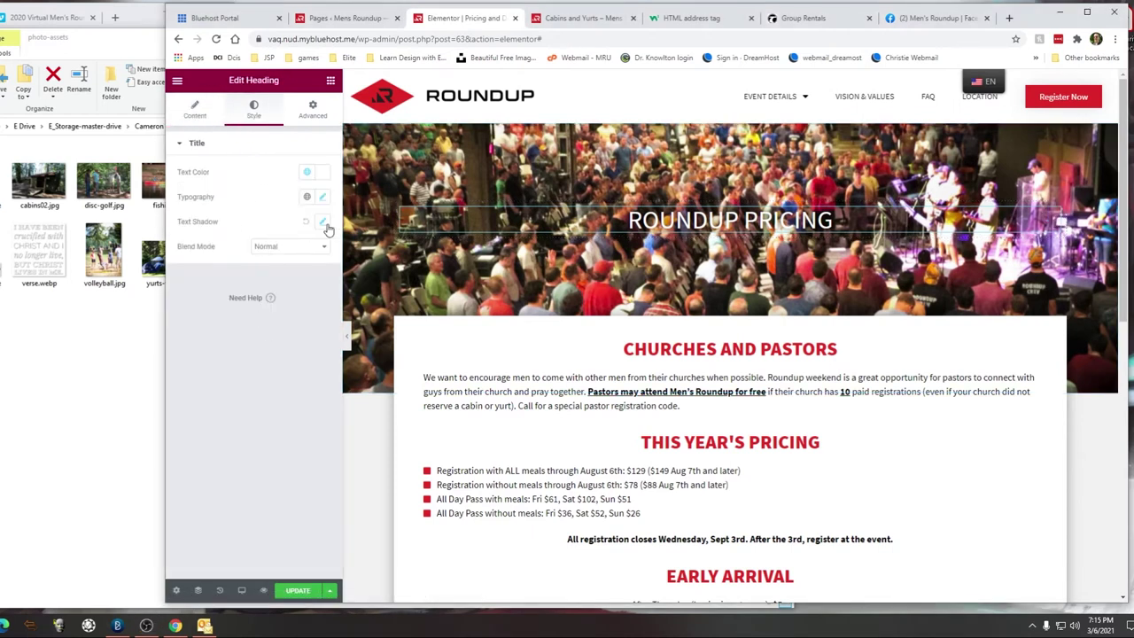
pyautogui.click(322, 223)
pyautogui.click(314, 253)
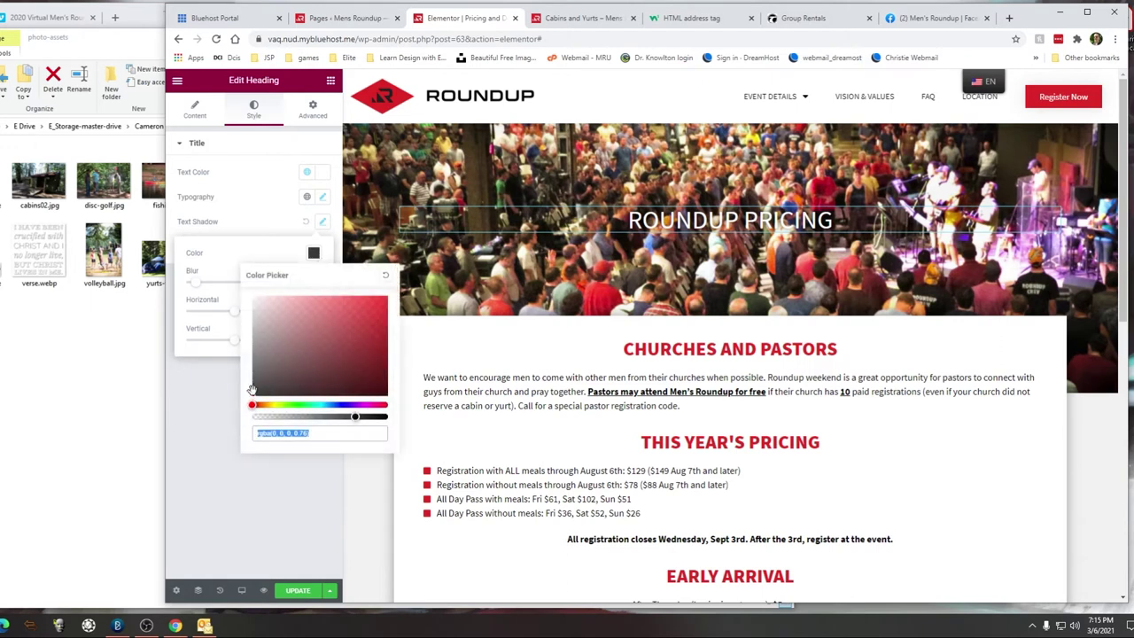
pyautogui.moveTo(353, 417); pyautogui.dragTo(386, 418)
pyautogui.moveTo(381, 302); pyautogui.dragTo(228, 416)
pyautogui.moveTo(387, 426); pyautogui.dragTo(365, 418)
pyautogui.click(270, 223)
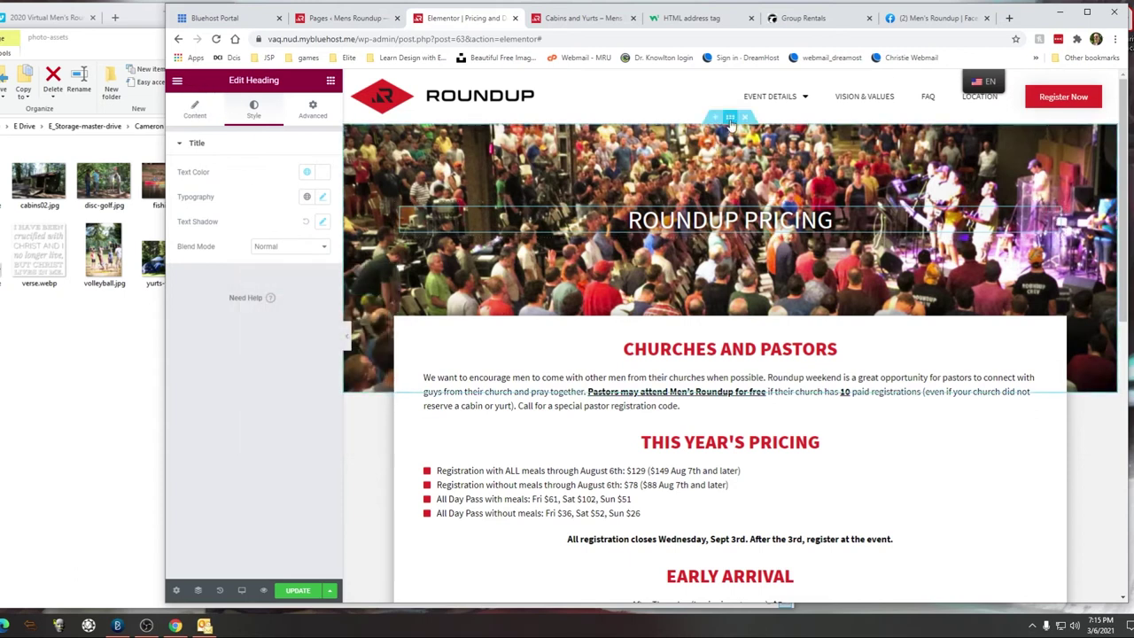
# Step: Add a classic background overlay in the global Text color to the Roundup Pricing hero section
pyautogui.click(730, 118)
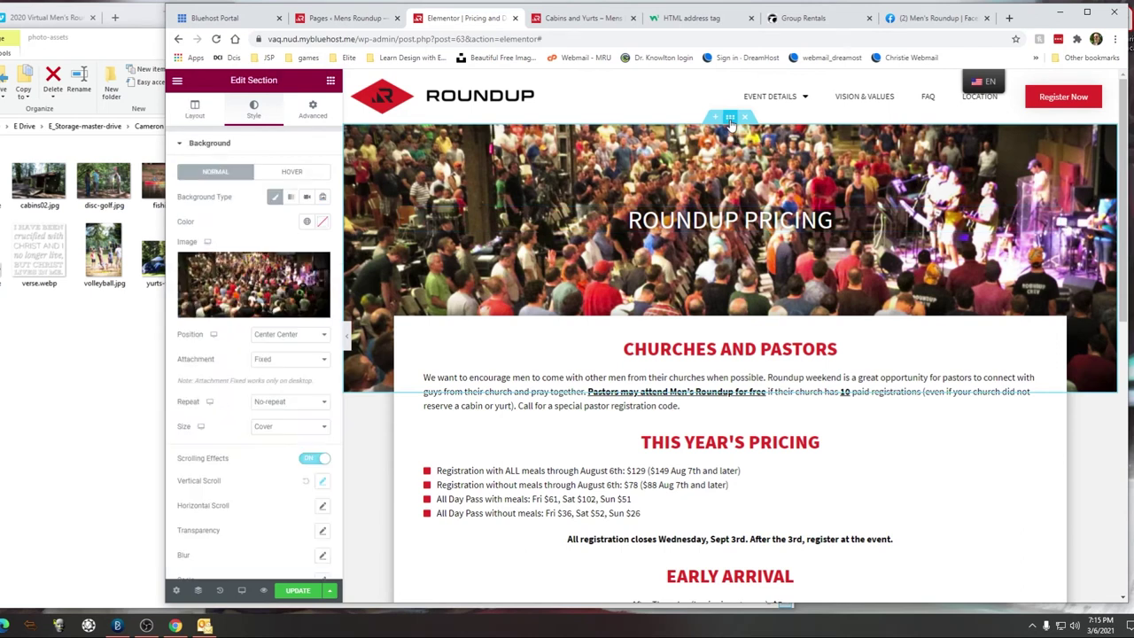
pyautogui.moveTo(224, 282)
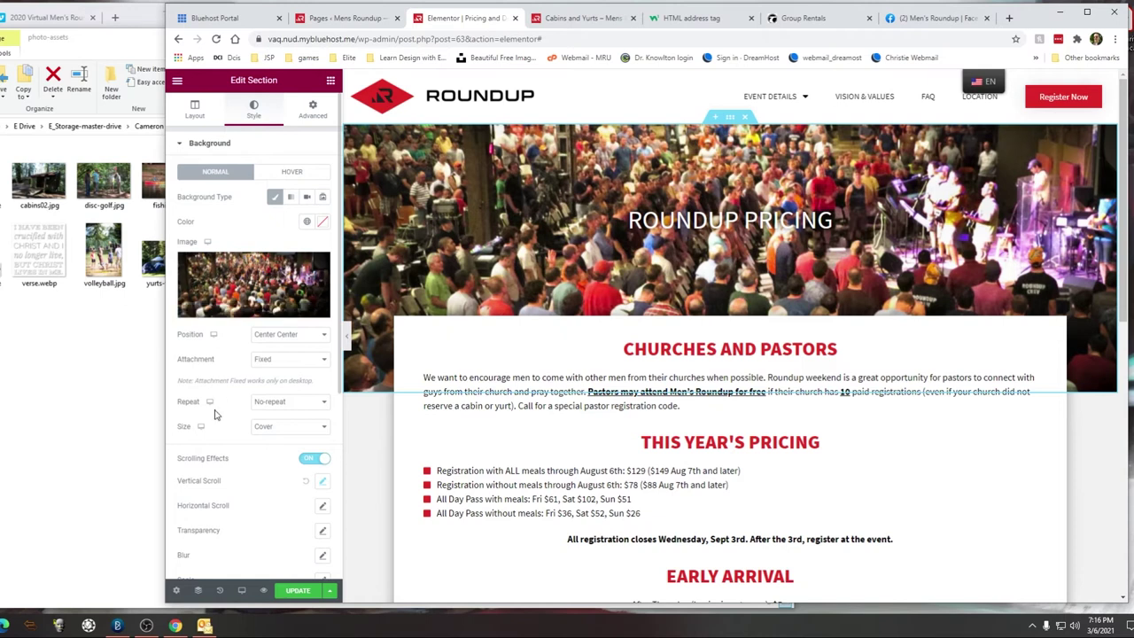
pyautogui.scroll(-3, 216, 411)
pyautogui.scroll(-1, 217, 467)
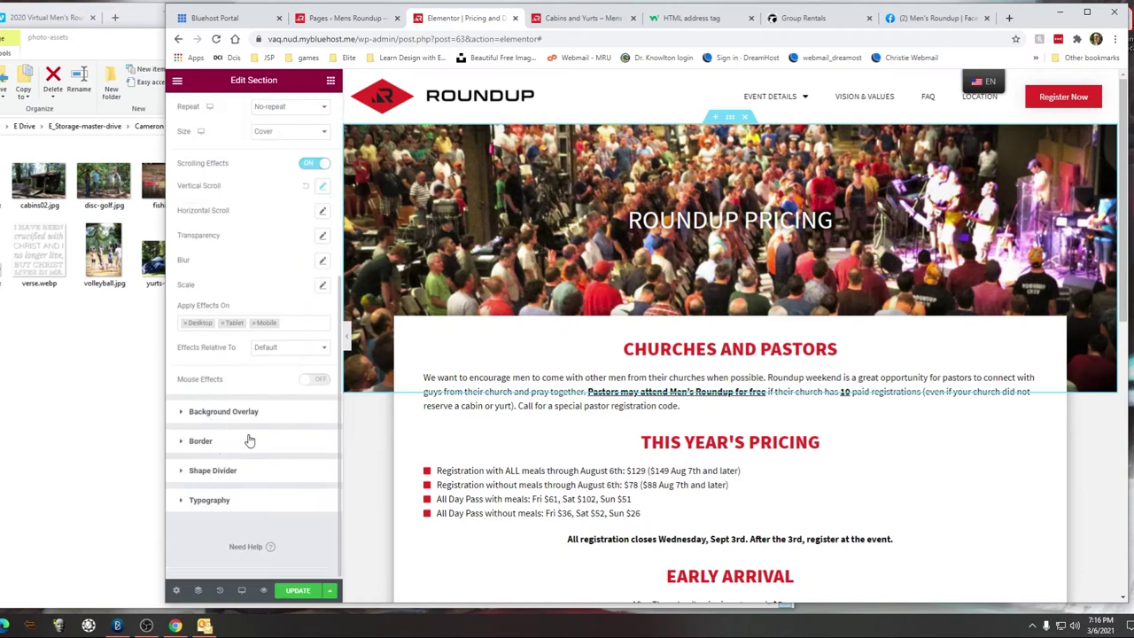
pyautogui.click(227, 415)
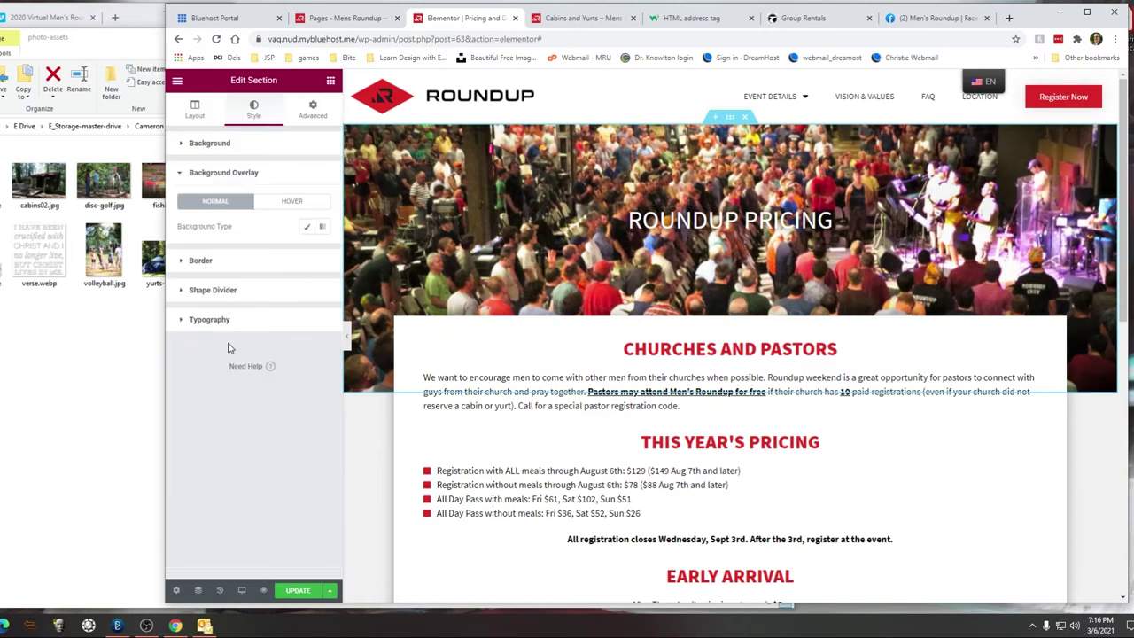
pyautogui.click(306, 227)
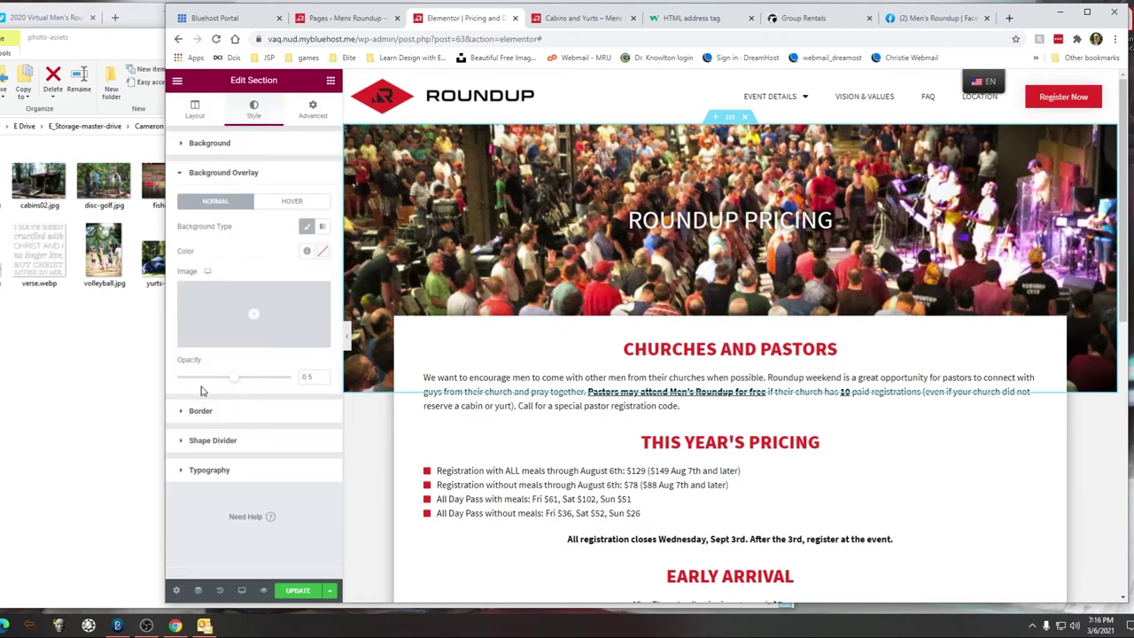
pyautogui.click(307, 251)
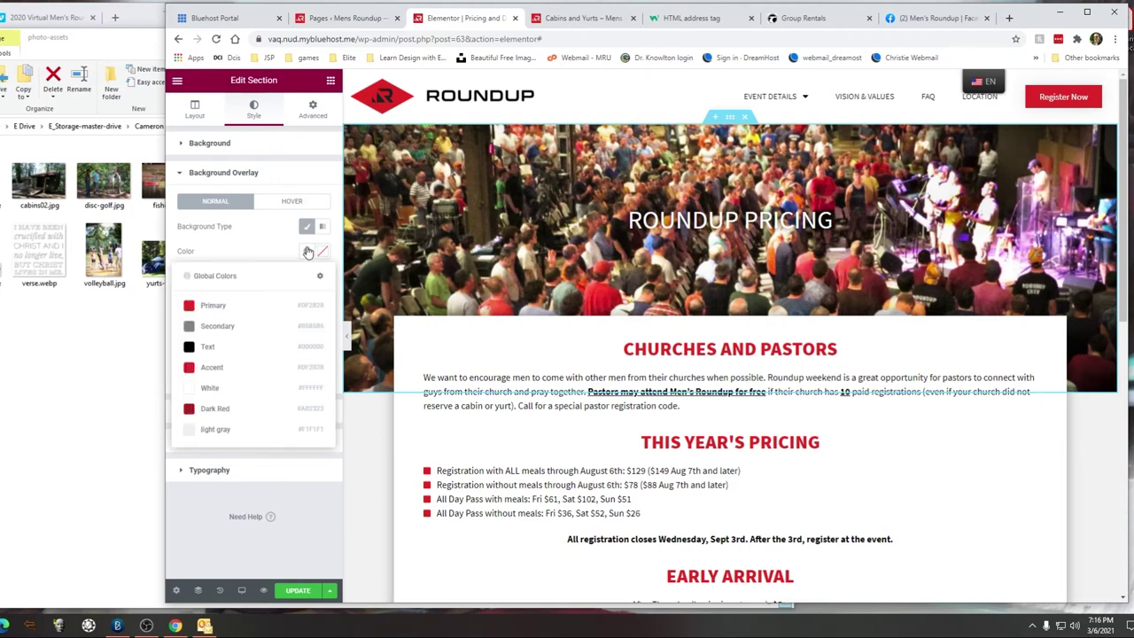
pyautogui.click(191, 348)
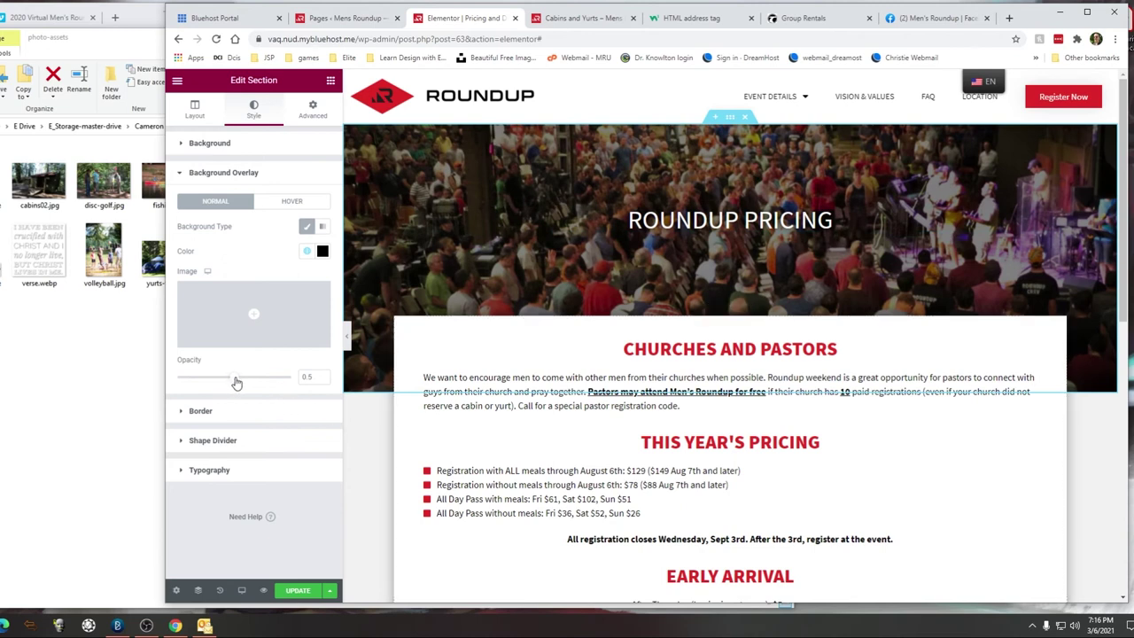
# Step: Set the hero section's background overlay opacity to 0.25 and save the page
pyautogui.moveTo(235, 381); pyautogui.dragTo(201, 382)
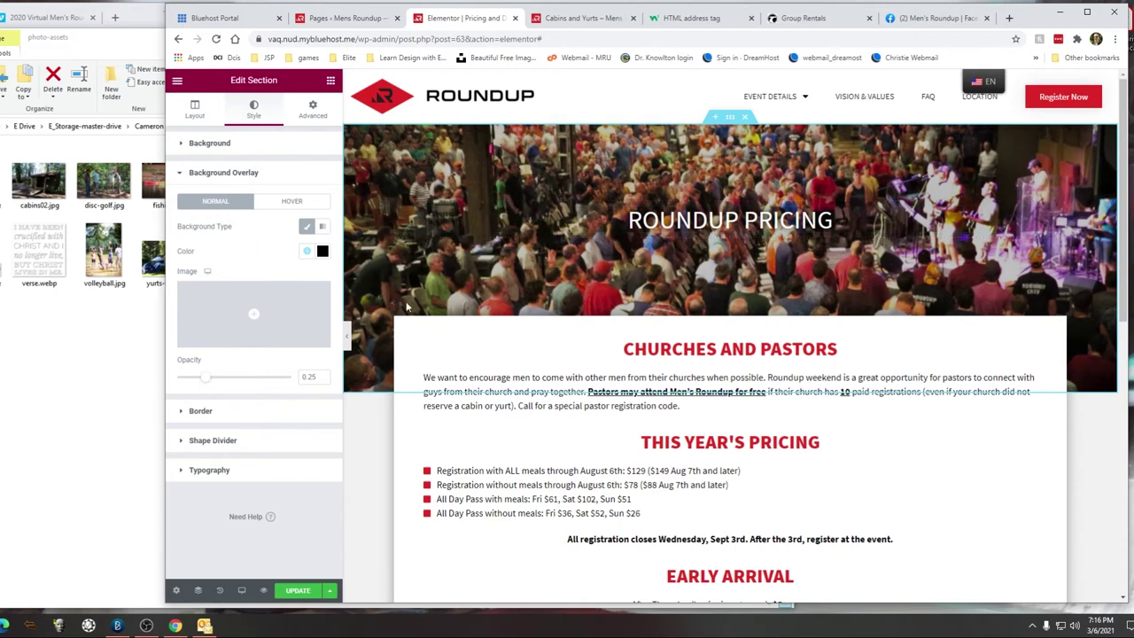
pyautogui.hotkey('ctrl', 's')
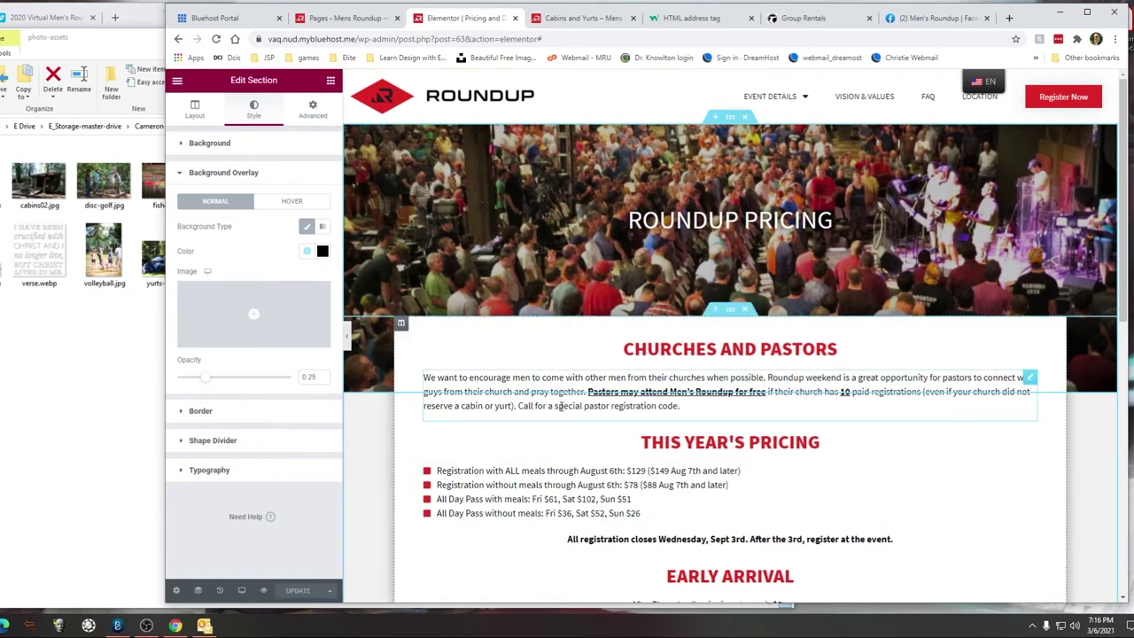
pyautogui.scroll(-3, 579, 405)
pyautogui.scroll(3, 585, 423)
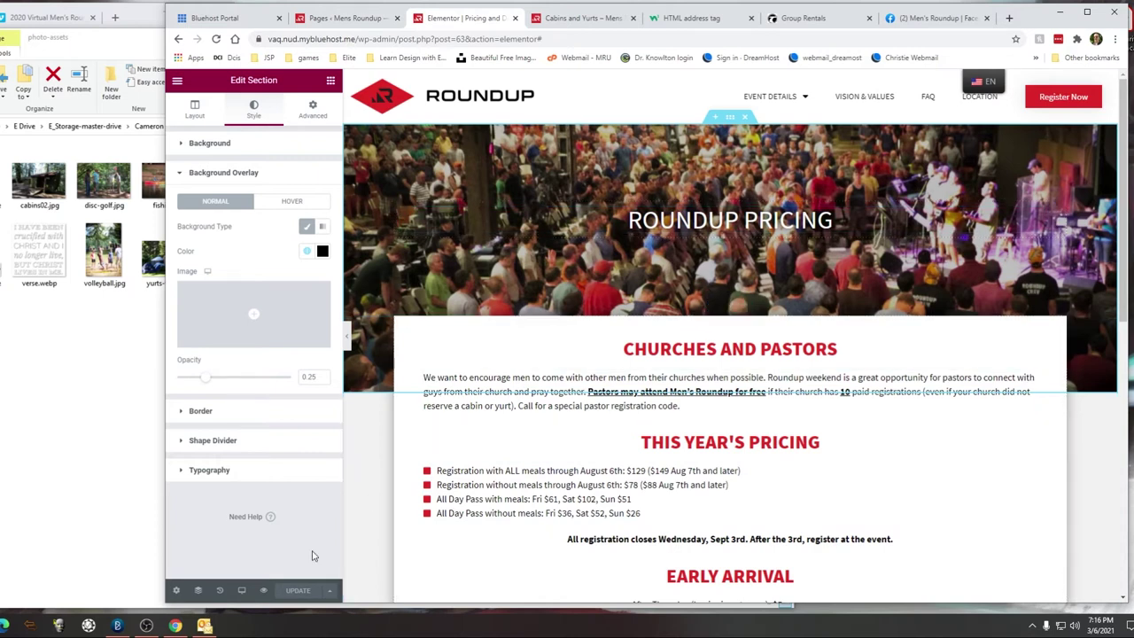
# Step: Check the pricing page's layout in the tablet and mobile previews, and return to the desktop preview
pyautogui.click(241, 590)
pyautogui.click(235, 538)
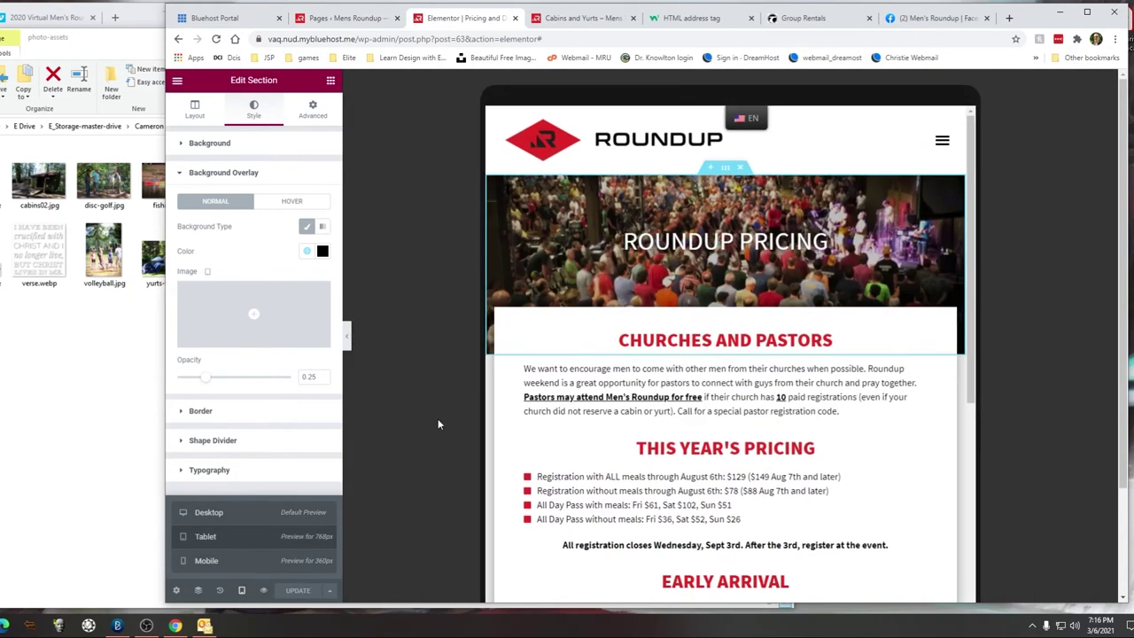
pyautogui.scroll(-3, 676, 398)
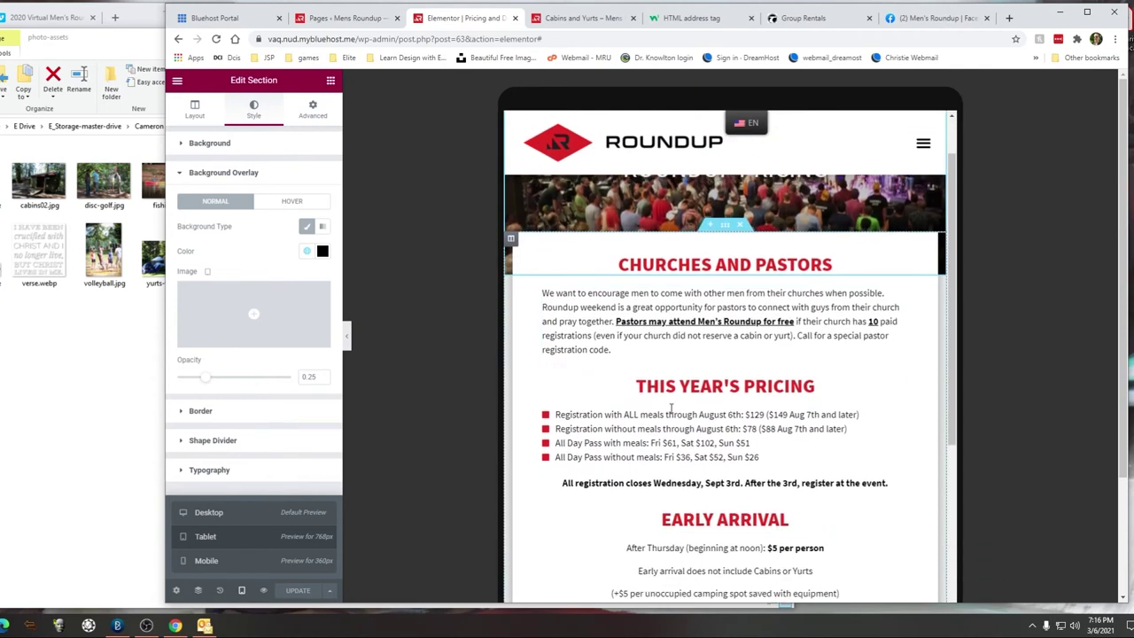
pyautogui.scroll(3, 675, 401)
pyautogui.scroll(-5, 675, 403)
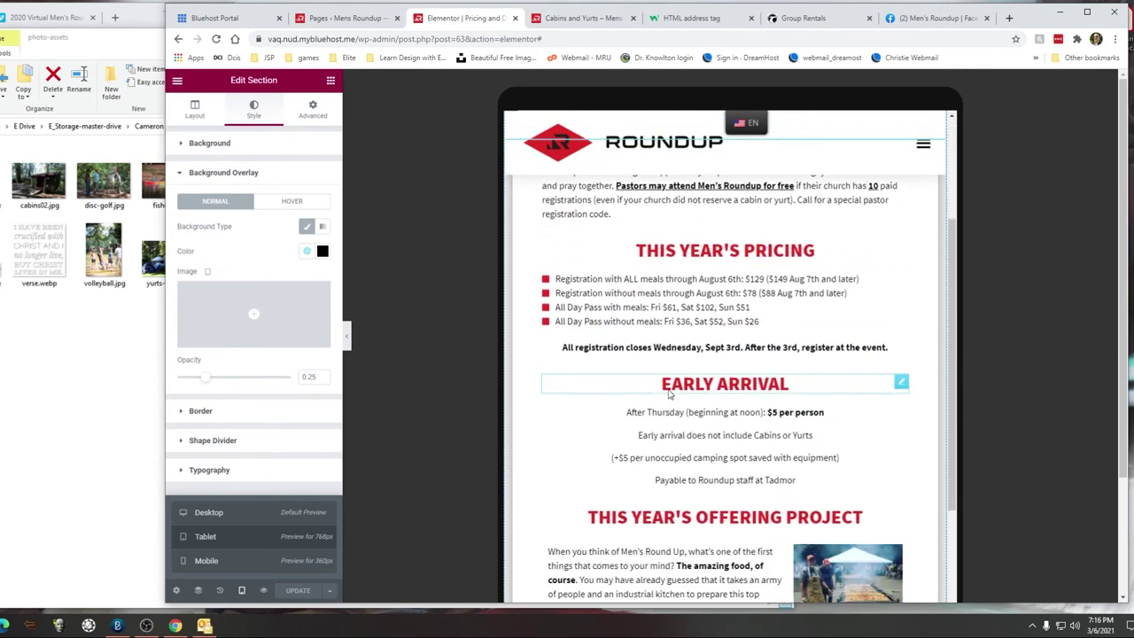
pyautogui.scroll(5, 675, 403)
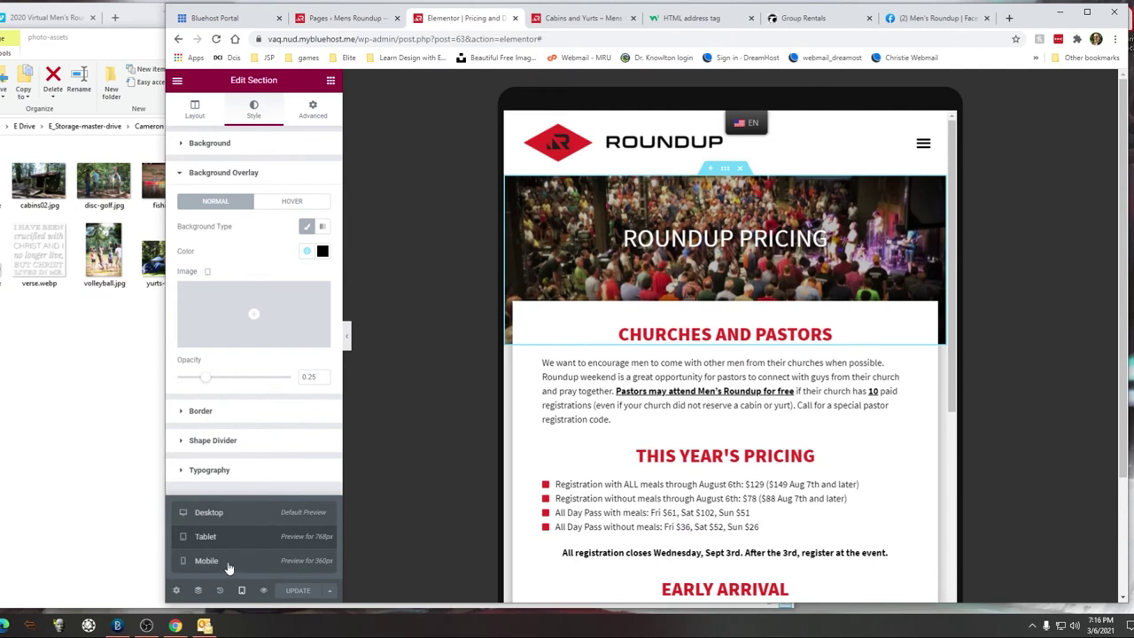
pyautogui.click(231, 561)
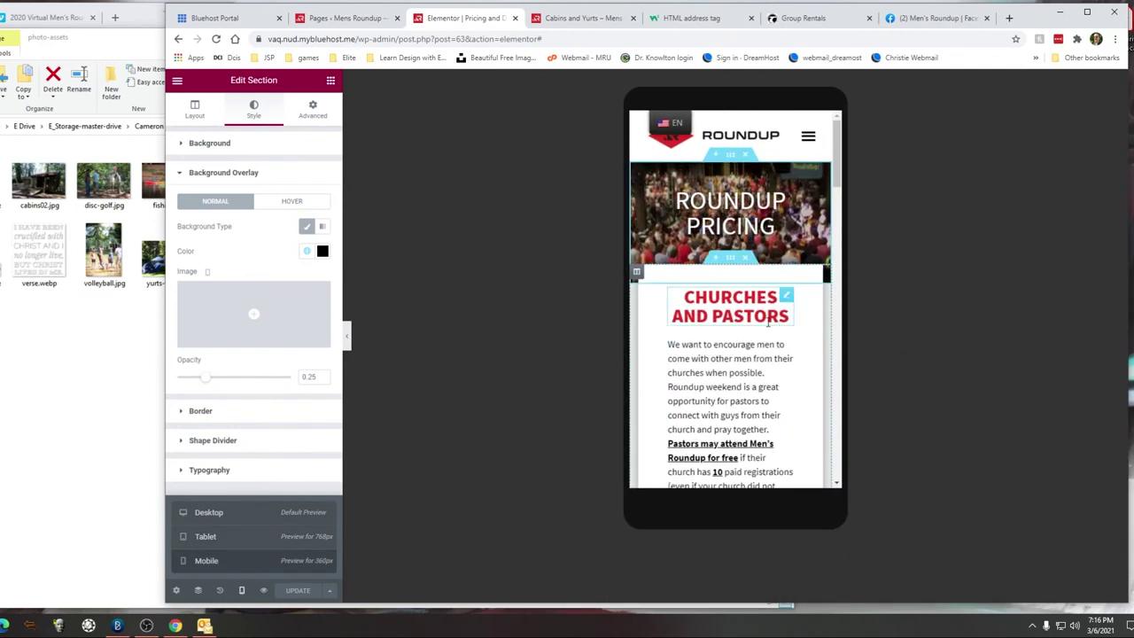
pyautogui.click(237, 513)
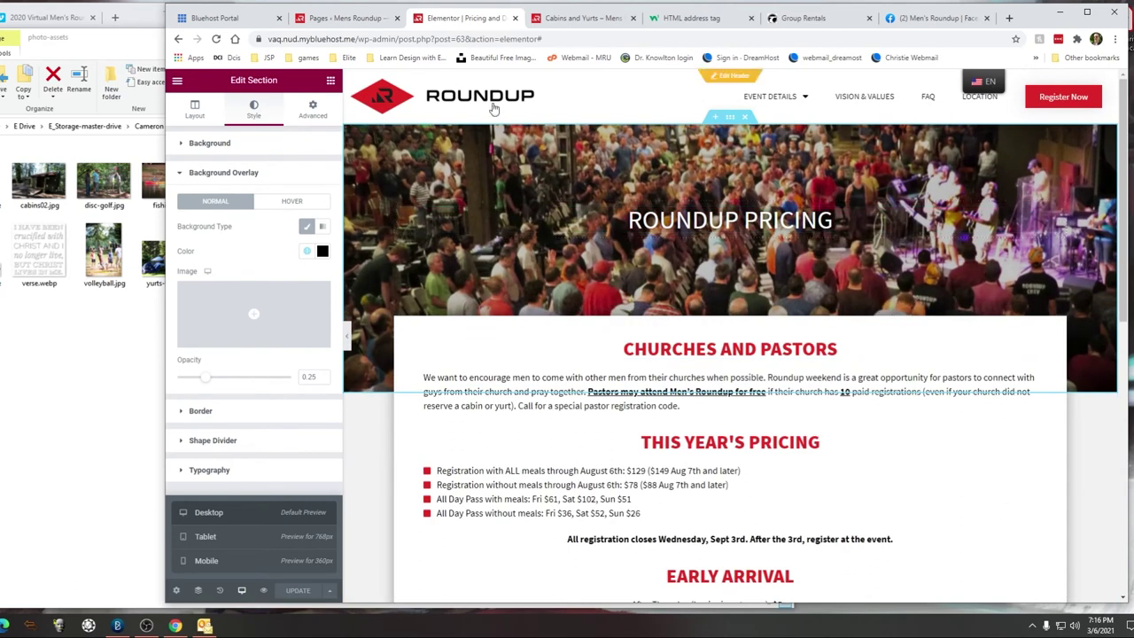
# Step: View the Tents and RVs page alongside the Cabins and Yurts page for comparison
pyautogui.click(567, 18)
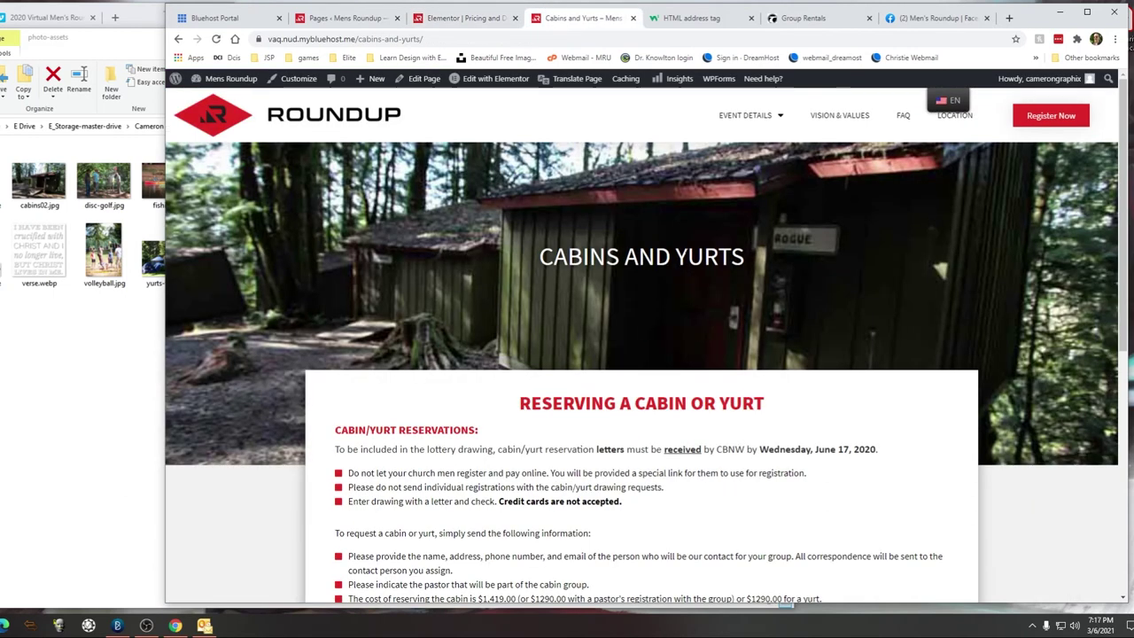
pyautogui.click(477, 19)
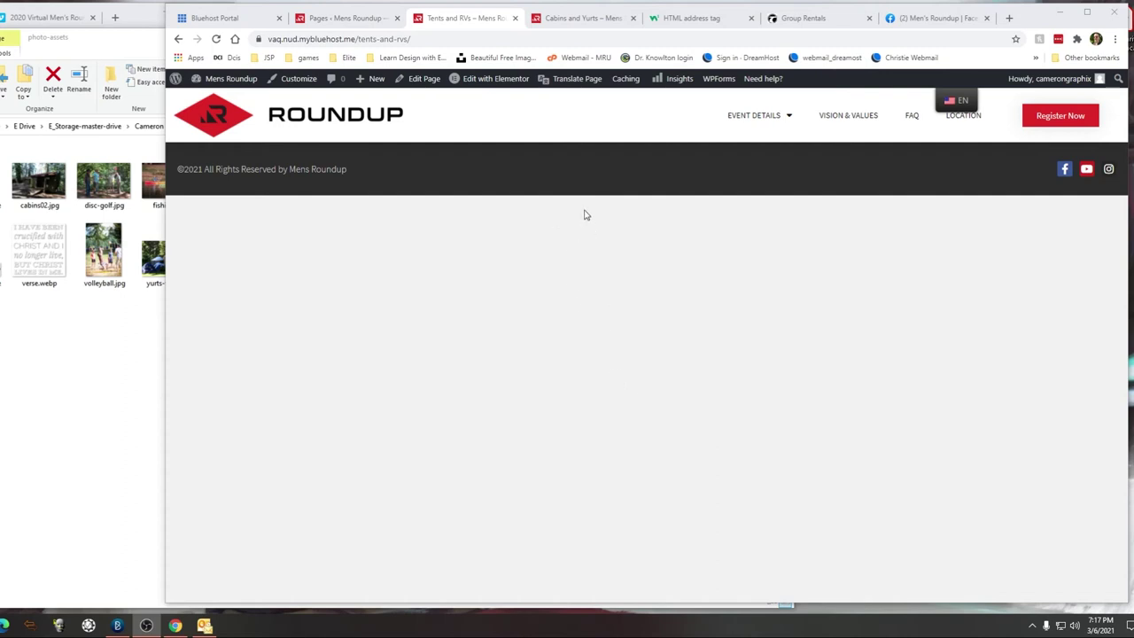
pyautogui.moveTo(499, 81)
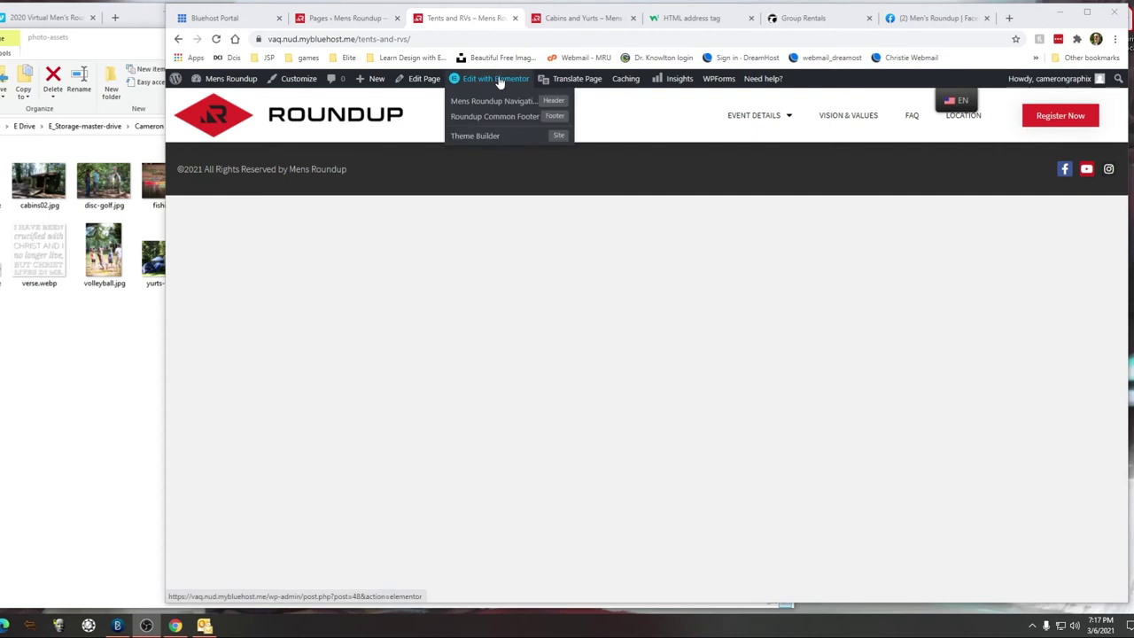
pyautogui.click(583, 18)
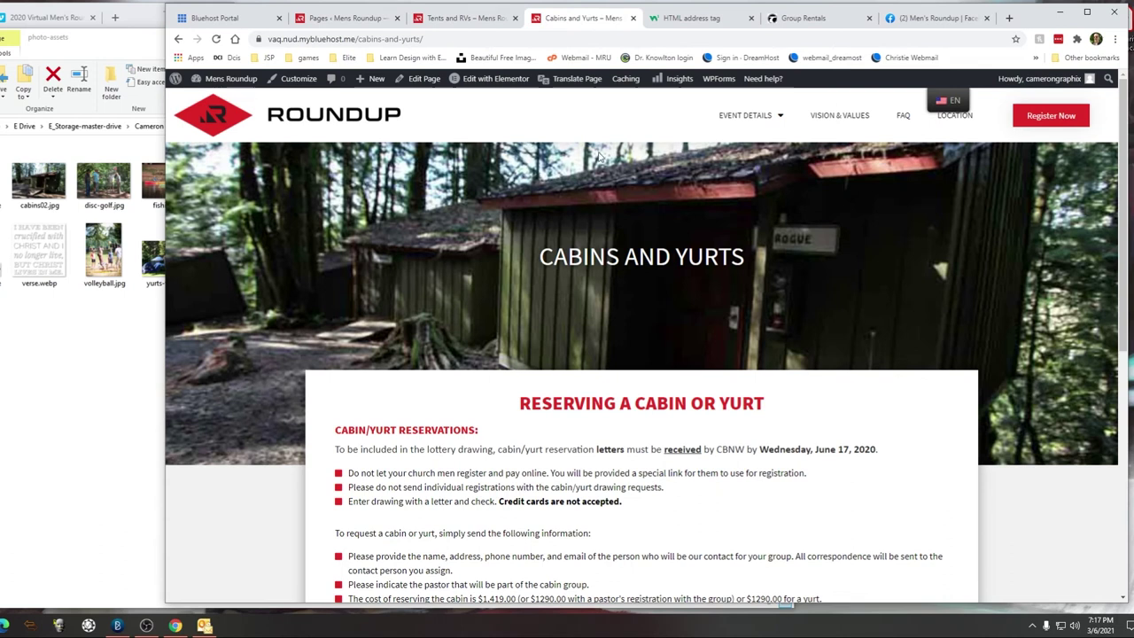
# Step: Review the Cabins and Yurts page, open it in the Elementor editor and bring up its hero section's context options
pyautogui.scroll(-7, 634, 388)
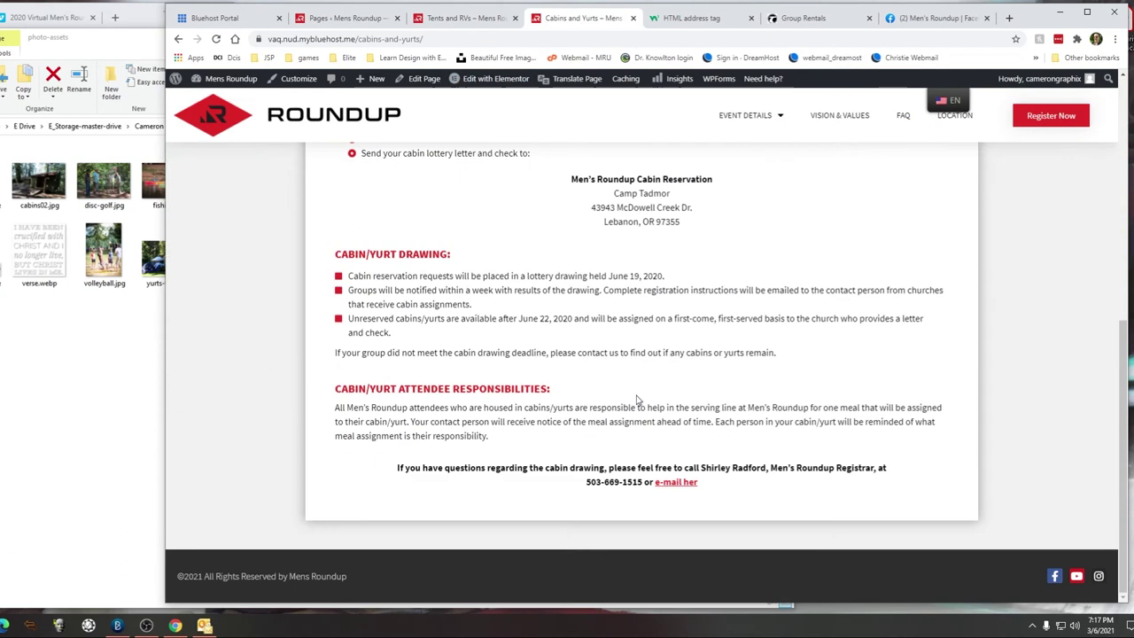
pyautogui.scroll(3, 634, 388)
pyautogui.scroll(4, 635, 388)
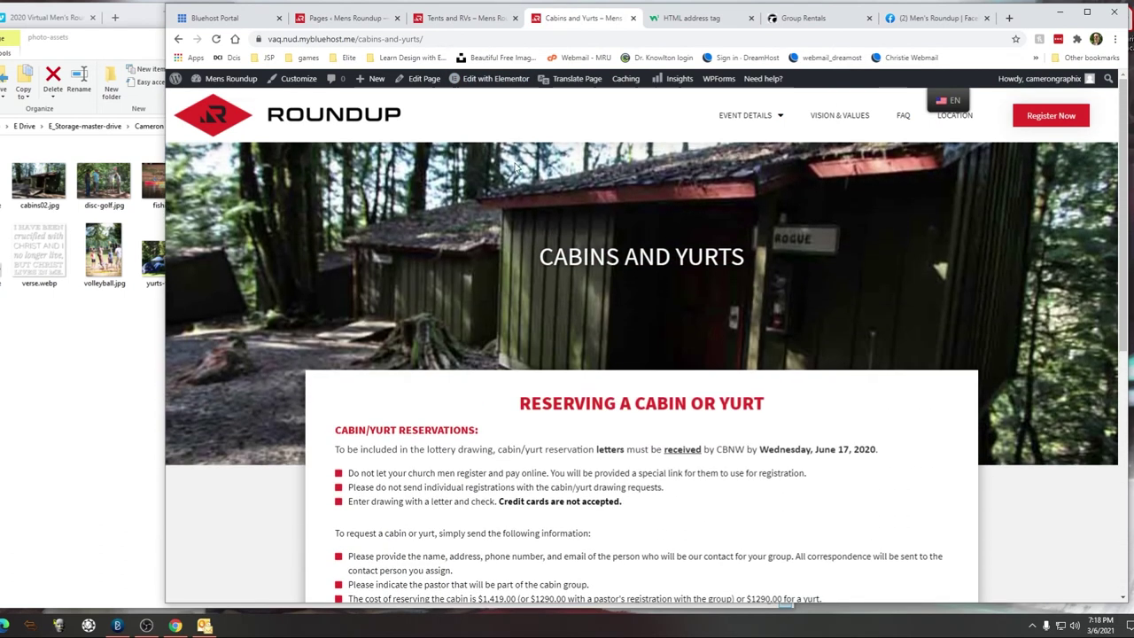
pyautogui.moveTo(490, 85)
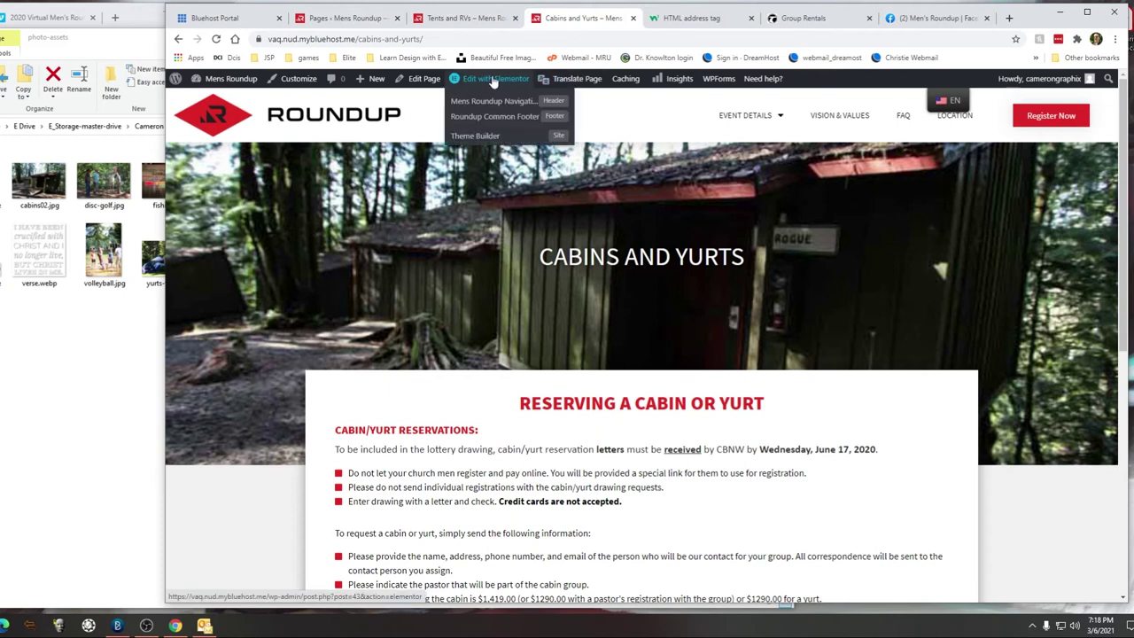
pyautogui.click(493, 82)
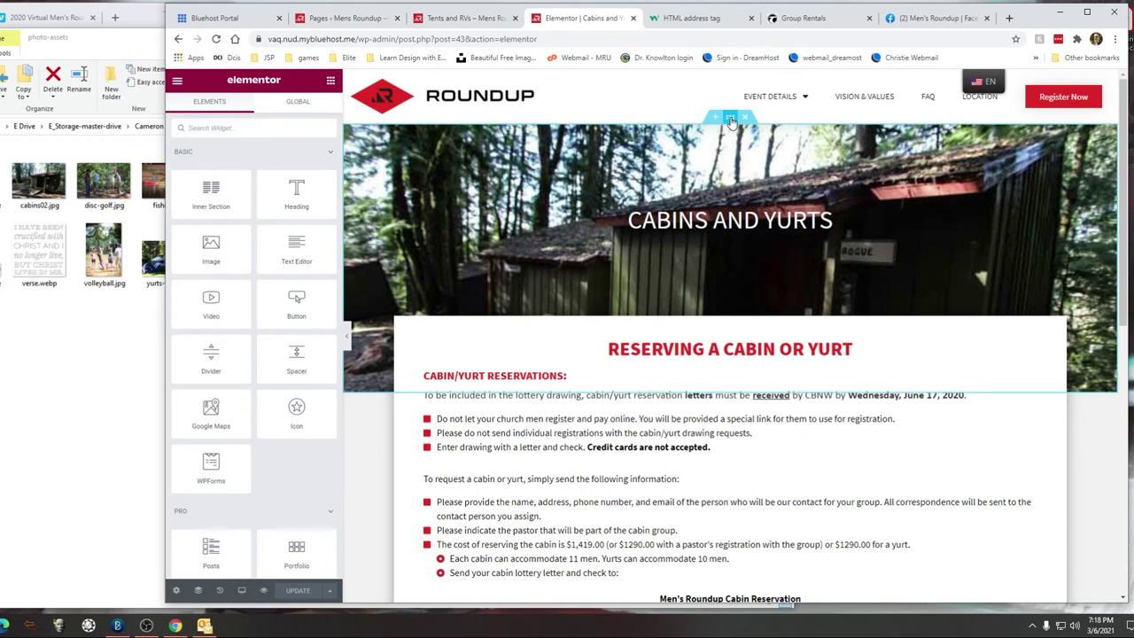
pyautogui.click(730, 118)
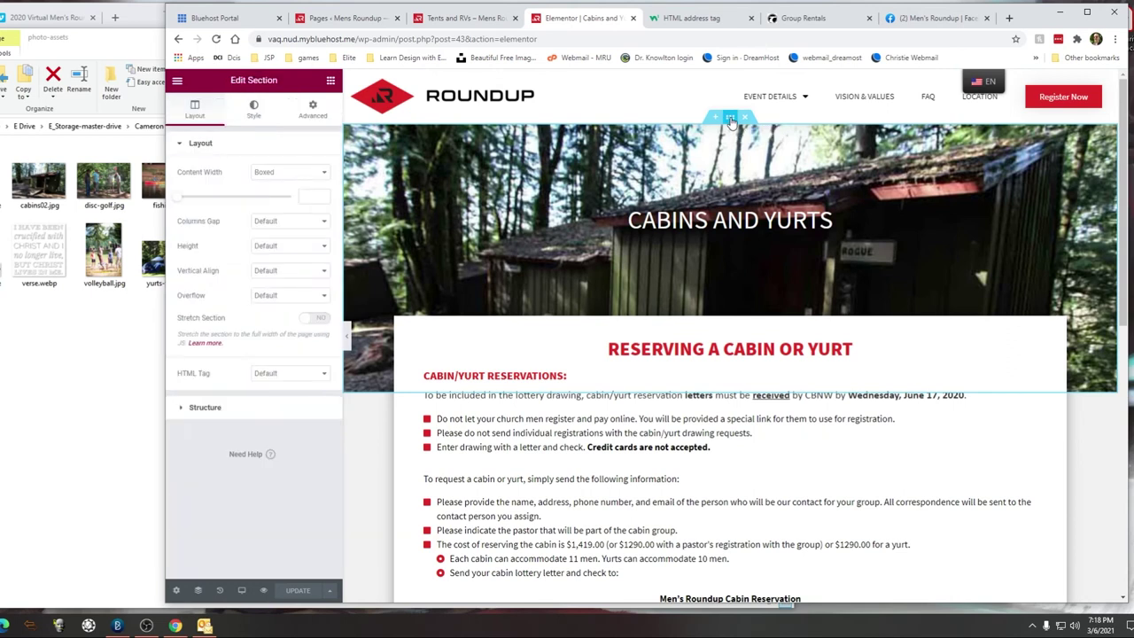
pyautogui.rightClick(730, 118)
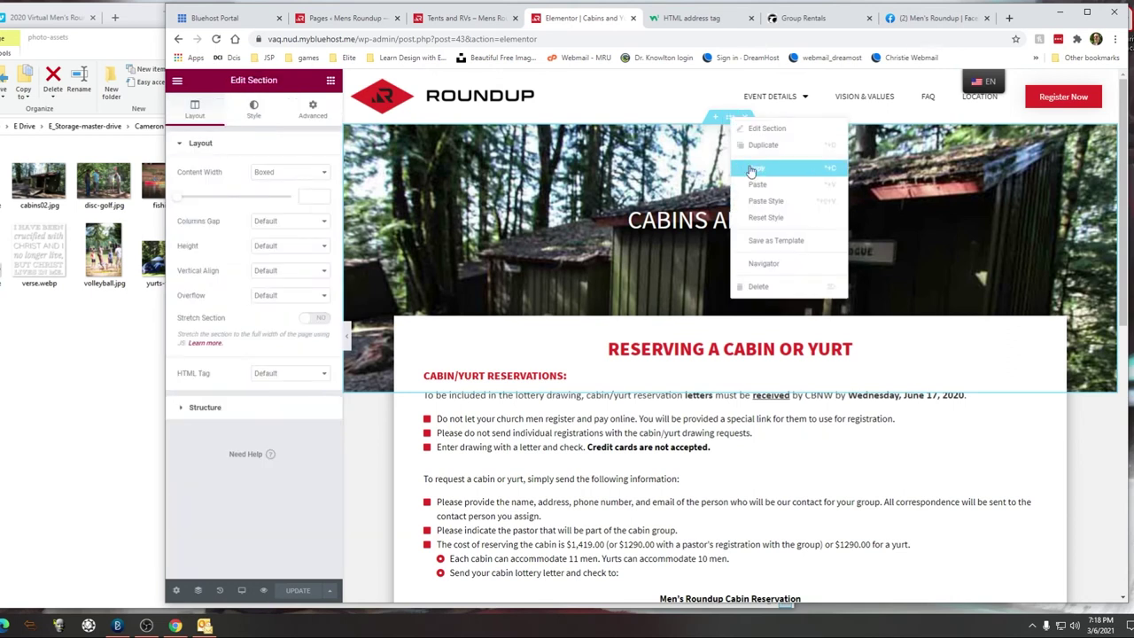
# Step: Open the empty Tents and RVs page in the Elementor editor
pyautogui.click(470, 19)
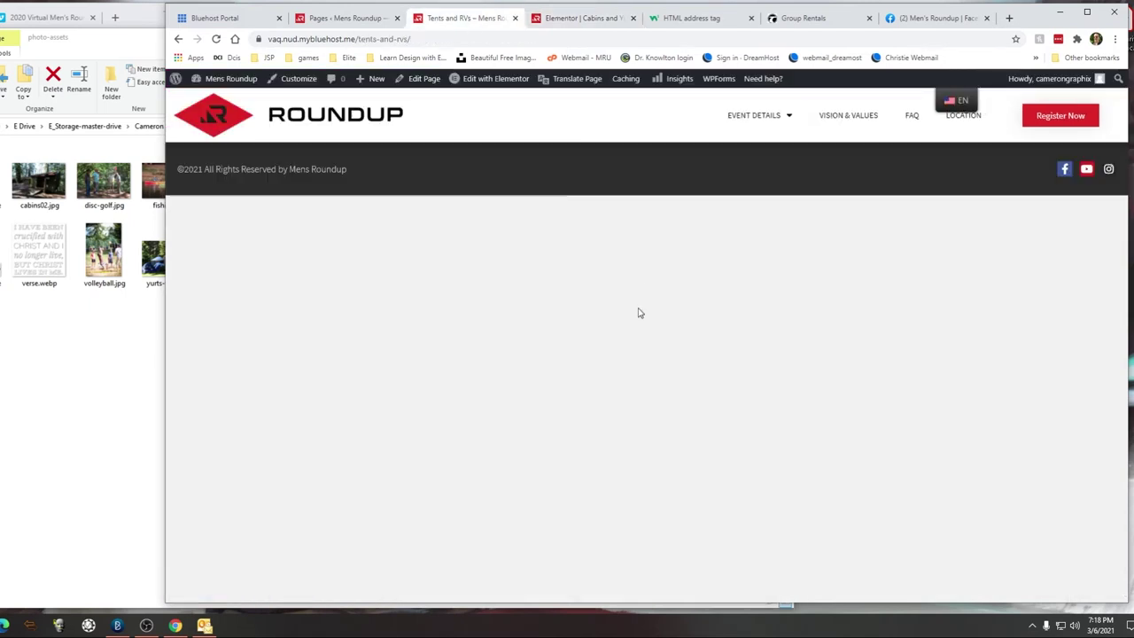
pyautogui.click(492, 78)
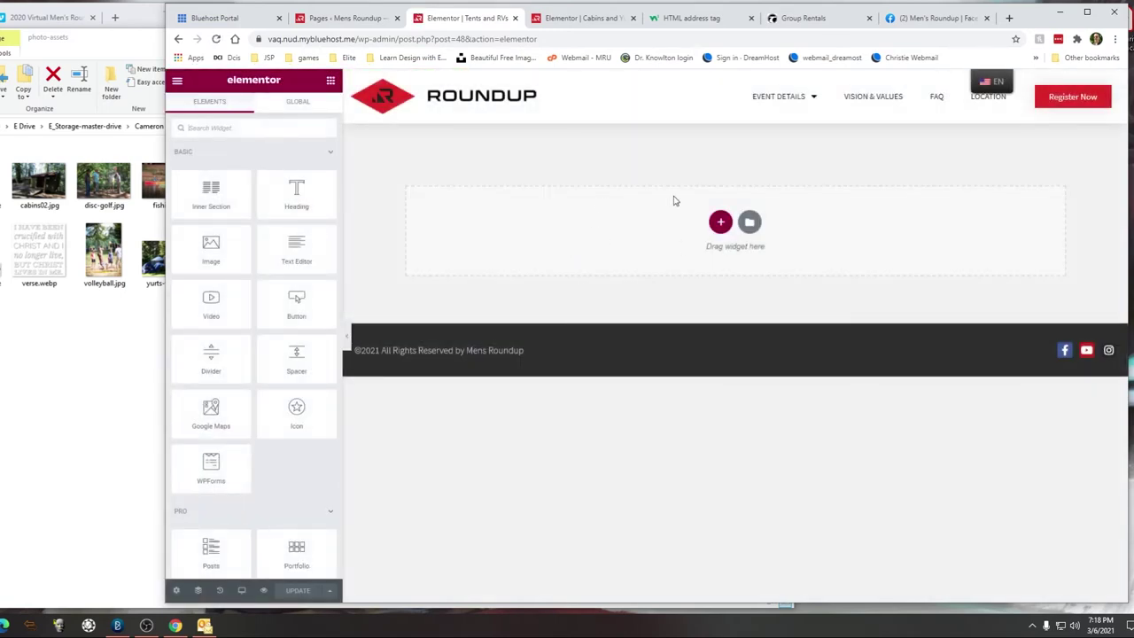
pyautogui.rightClick(621, 228)
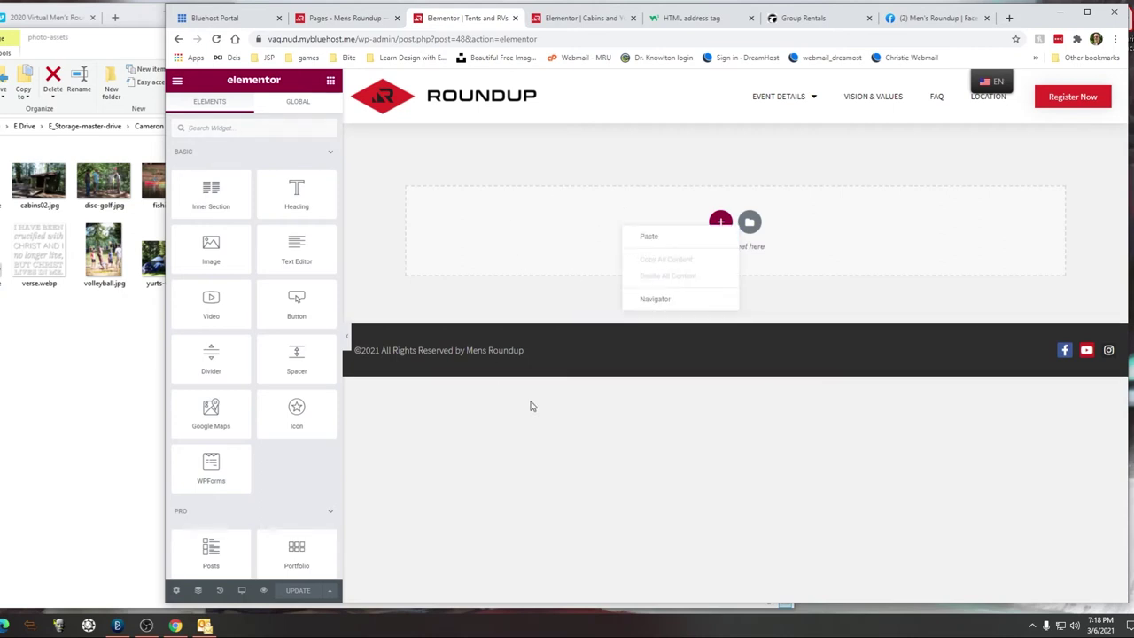
pyautogui.click(552, 215)
# Step: Return to the Cabins and Yurts page in the editor and review its content and save options
pyautogui.click(578, 19)
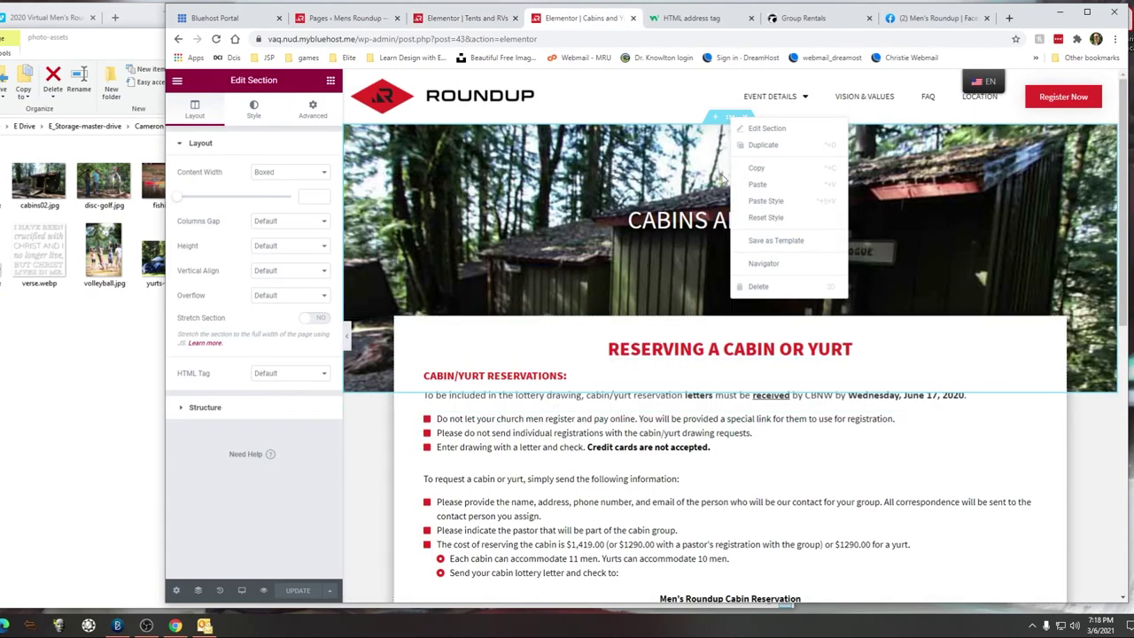
pyautogui.click(633, 95)
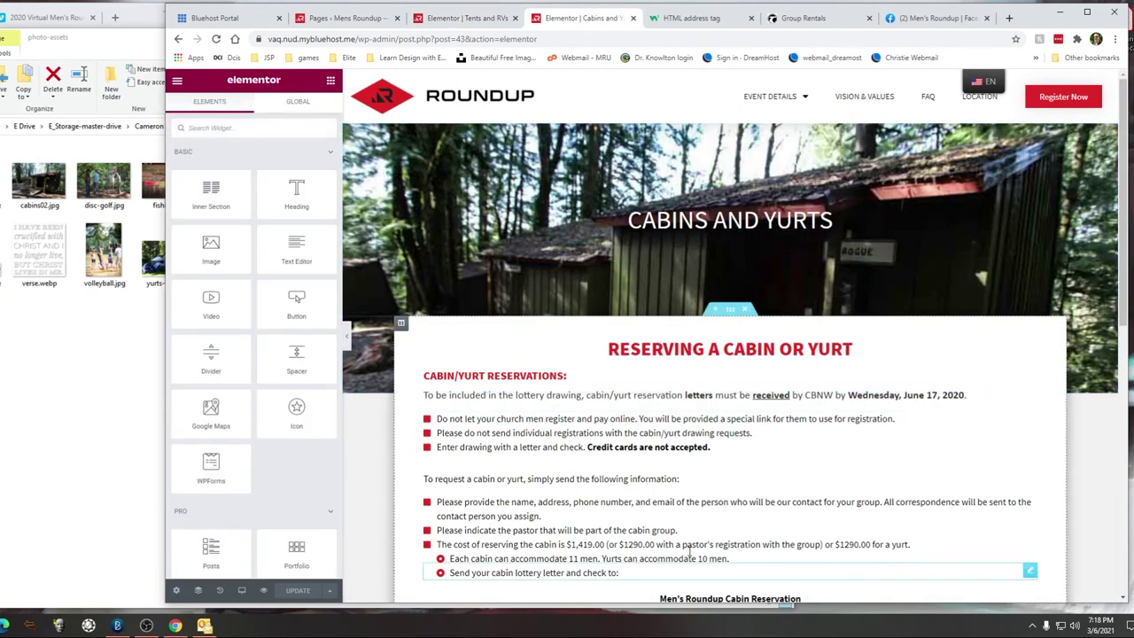
pyautogui.scroll(-3, 605, 452)
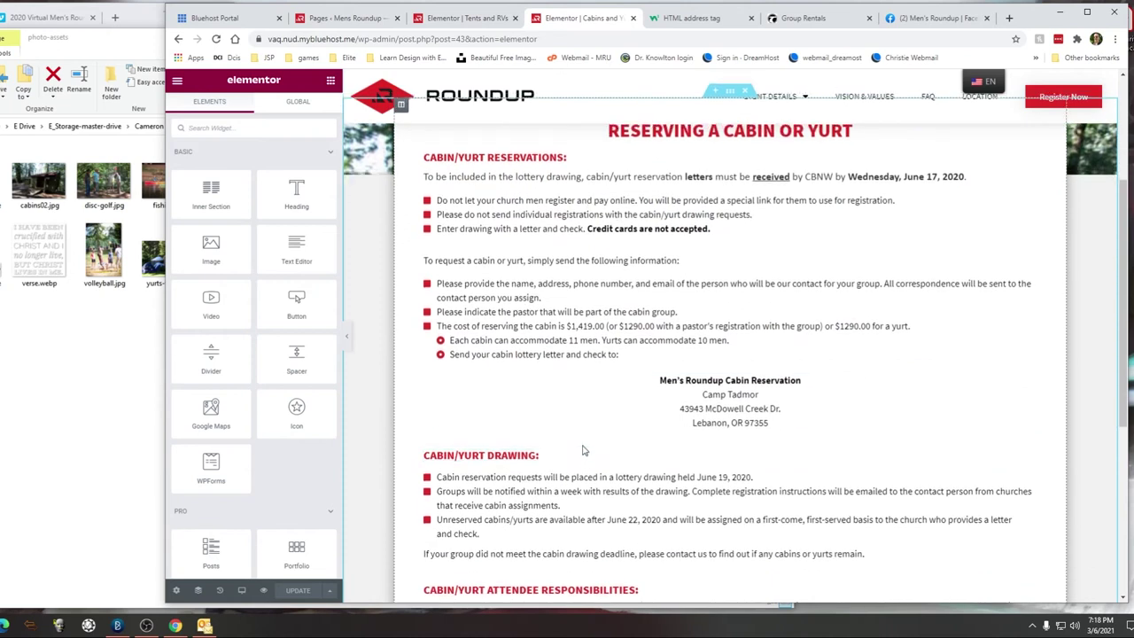
pyautogui.scroll(3, 594, 456)
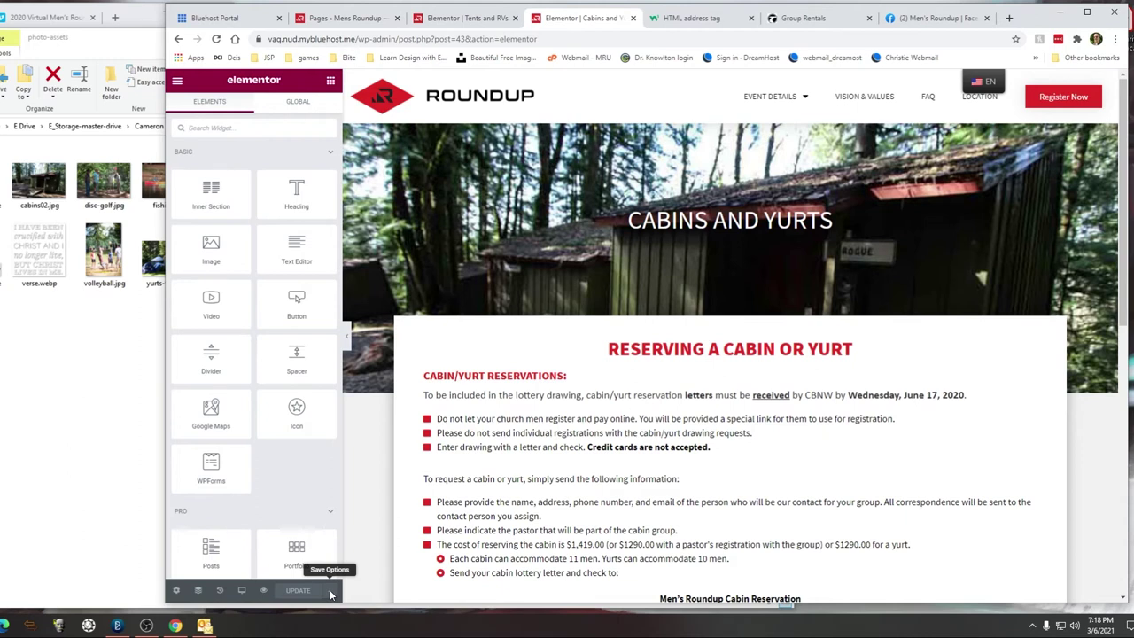
pyautogui.click(331, 591)
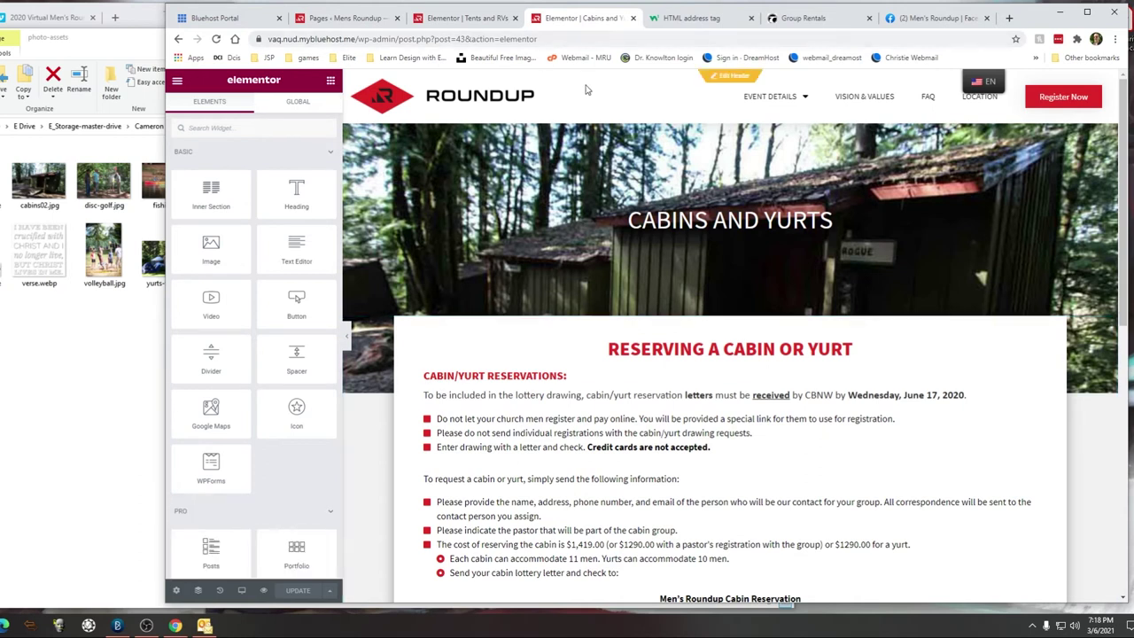
# Step: Insert the saved "inside page" template into the Tents and RVs page, importing its document settings as well
pyautogui.click(481, 20)
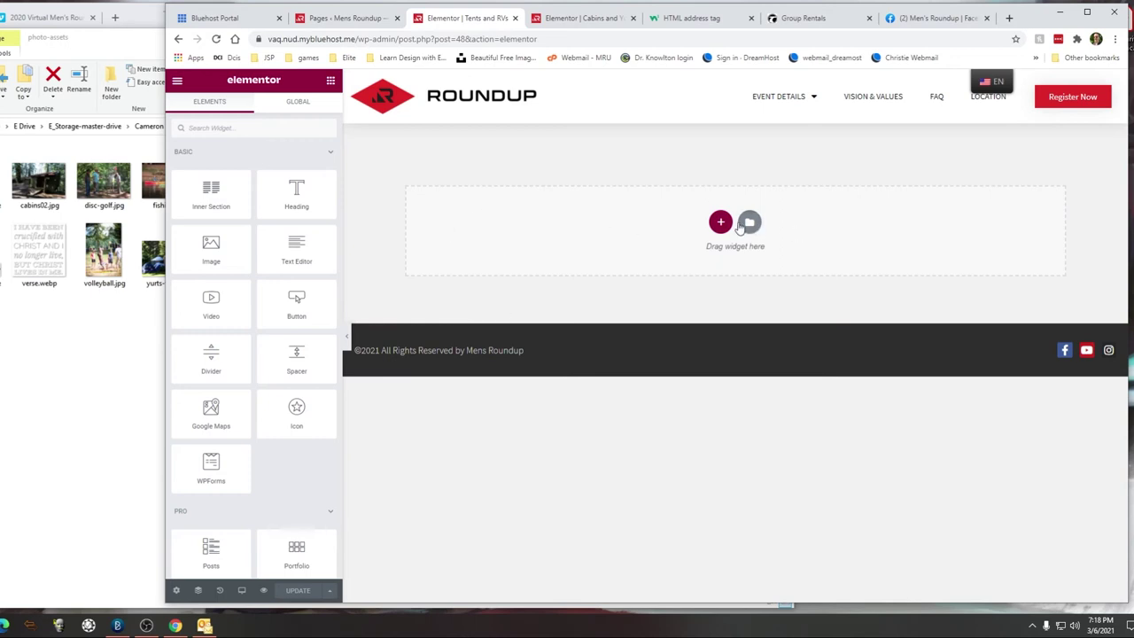
pyautogui.click(720, 221)
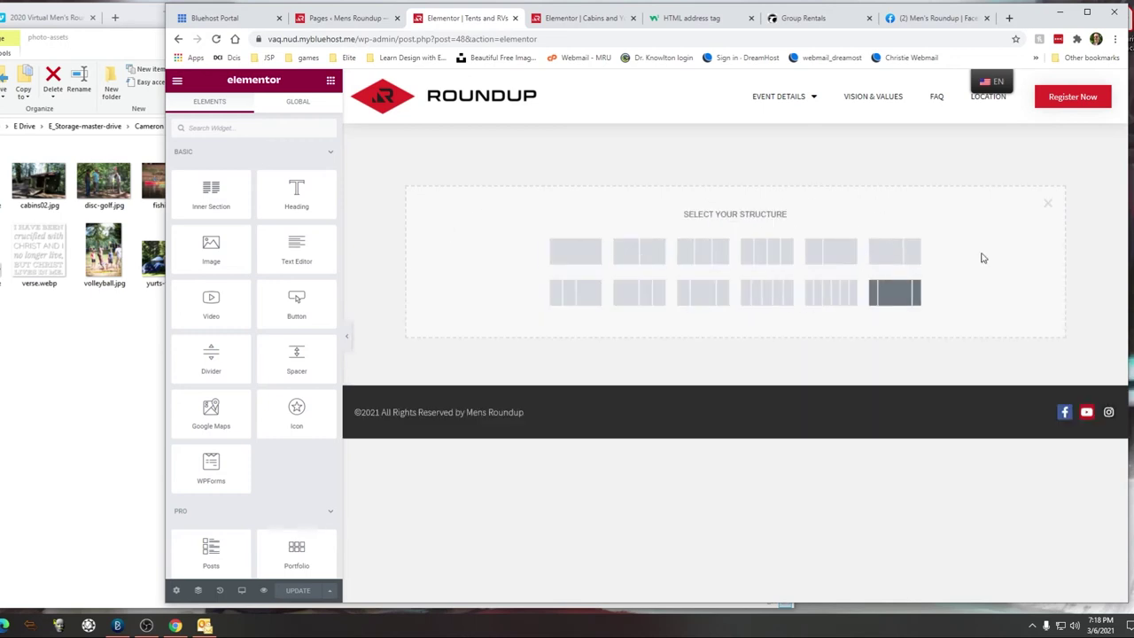
pyautogui.click(1048, 205)
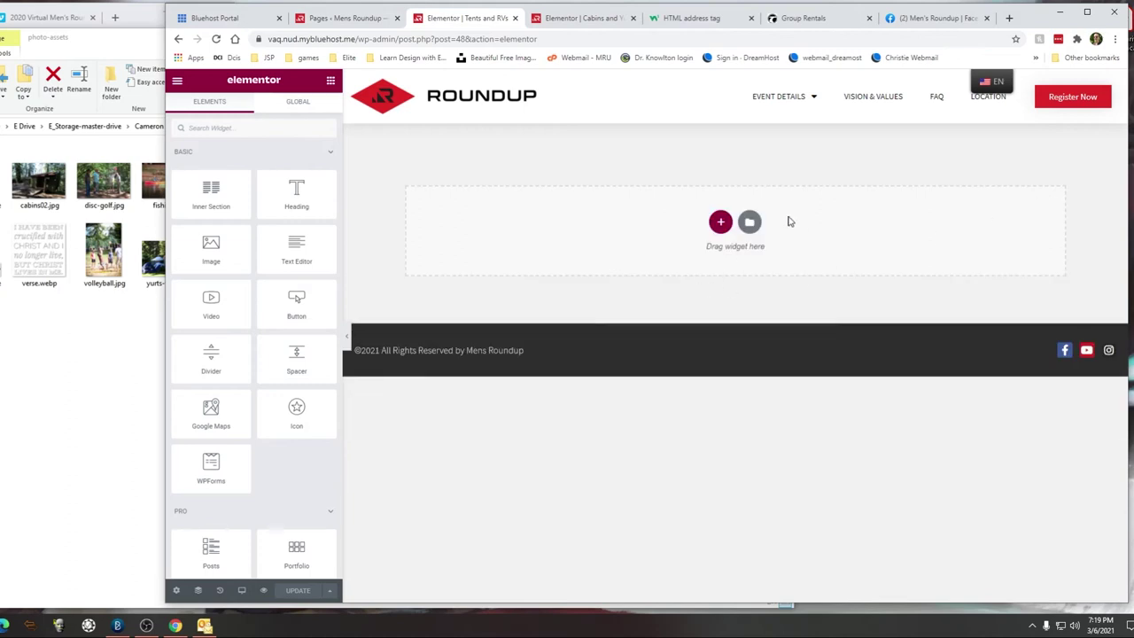
pyautogui.click(750, 221)
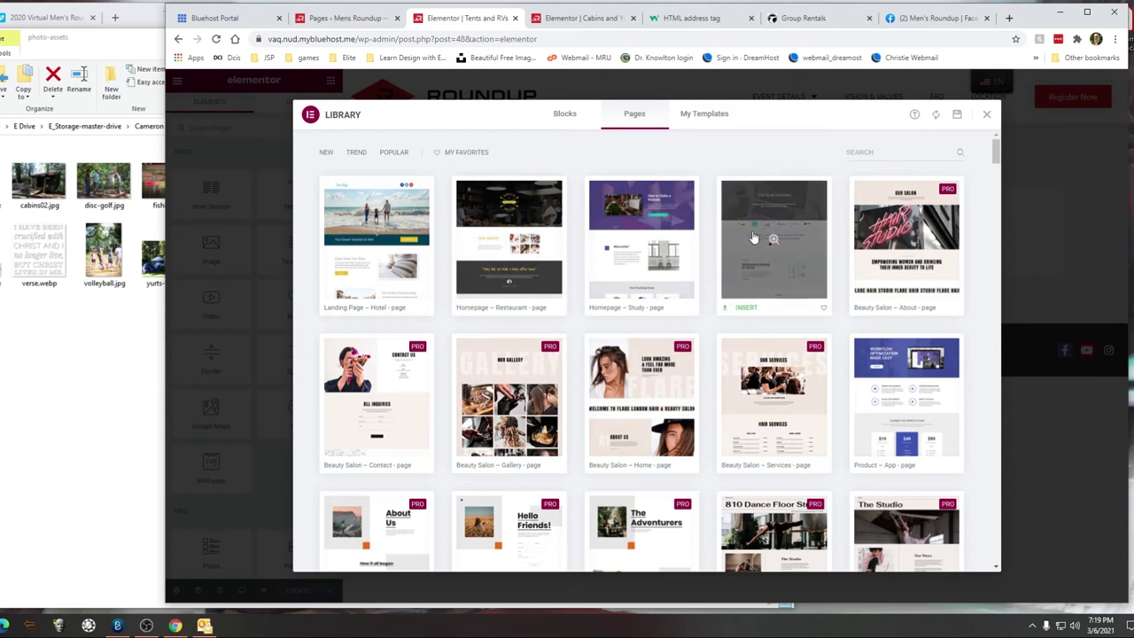
pyautogui.click(564, 114)
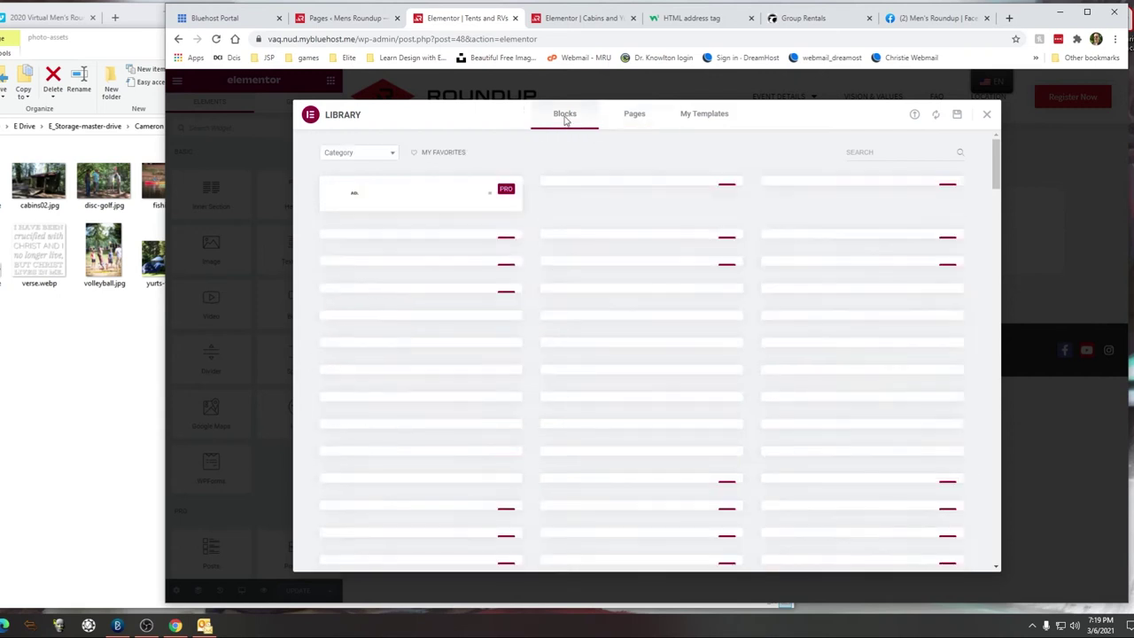
pyautogui.click(708, 115)
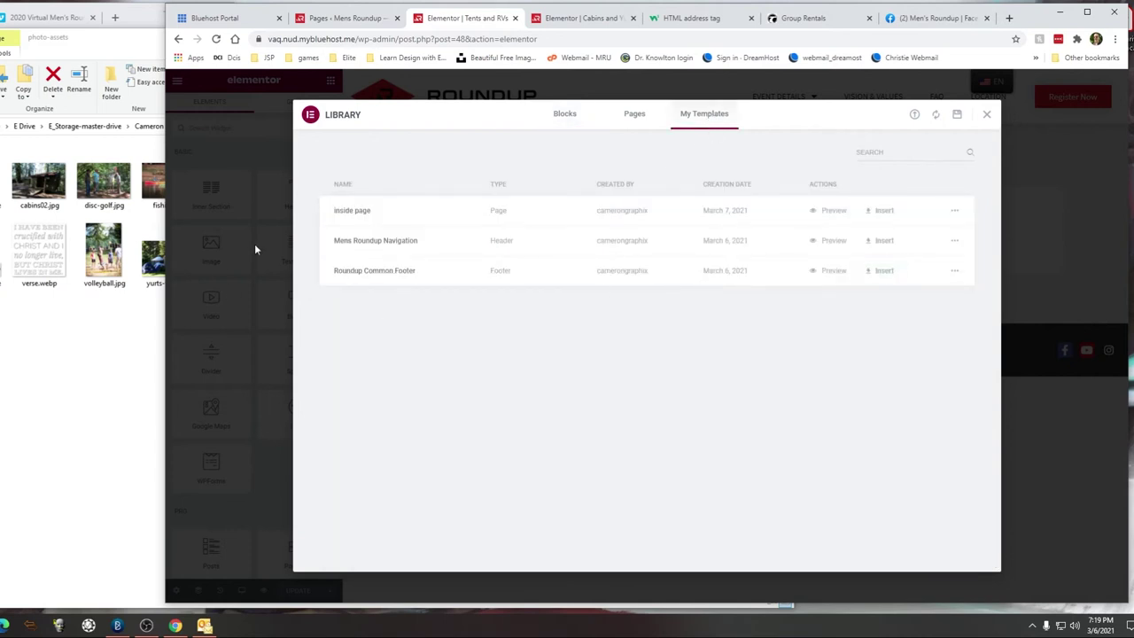
pyautogui.click(889, 215)
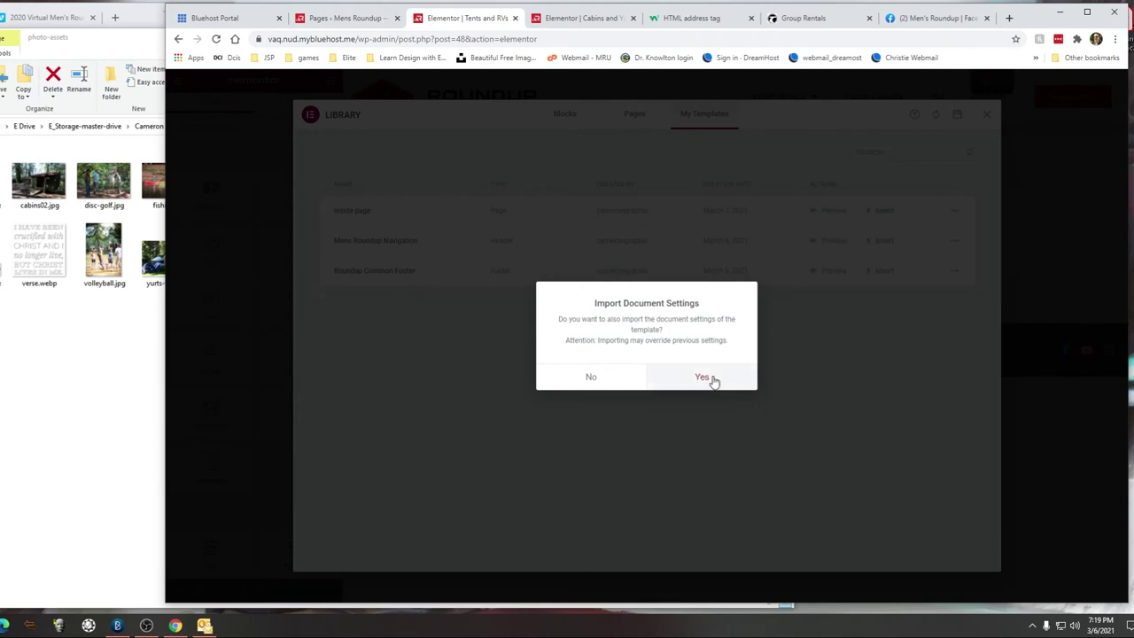
pyautogui.click(706, 380)
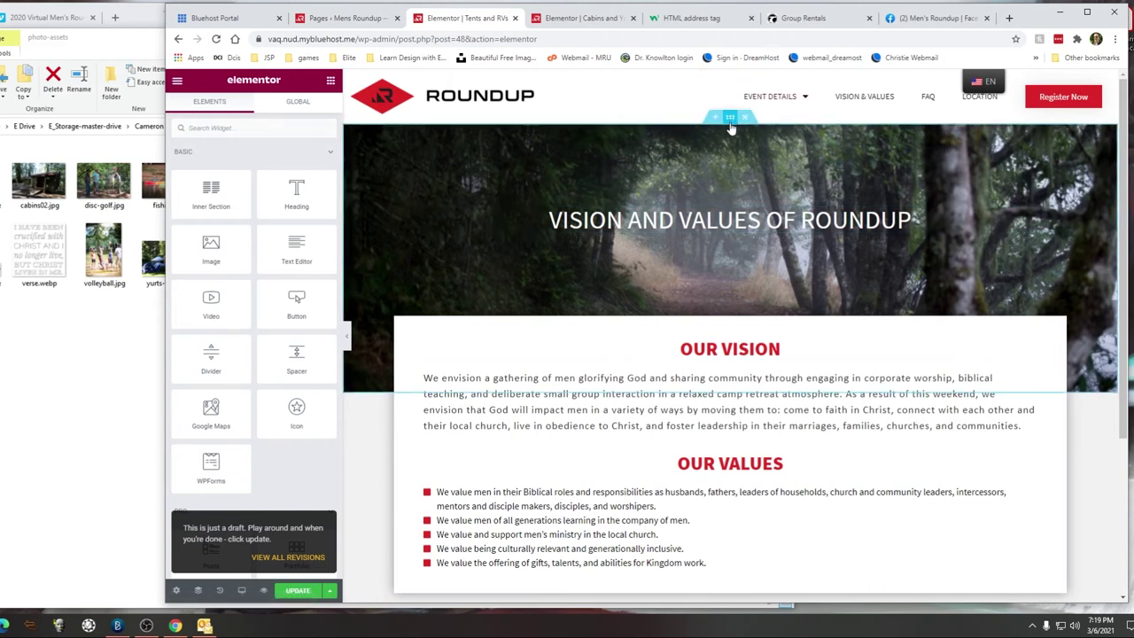
# Step: Replace the hero section's background image with hang-out.jpg and open the hero heading's title for editing
pyautogui.click(505, 212)
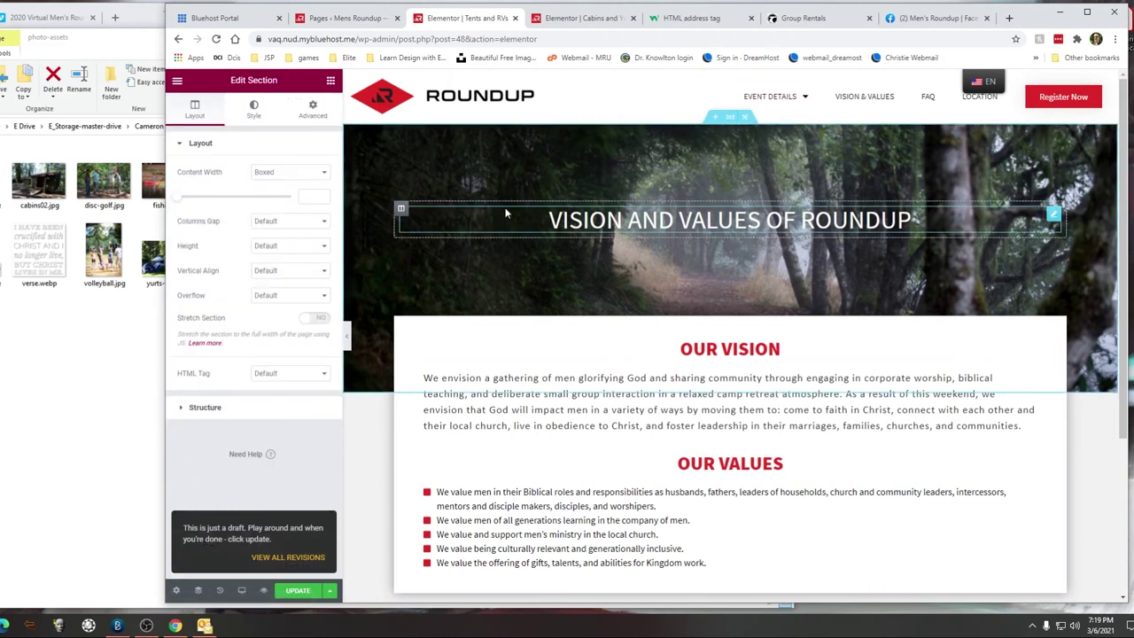
pyautogui.click(253, 110)
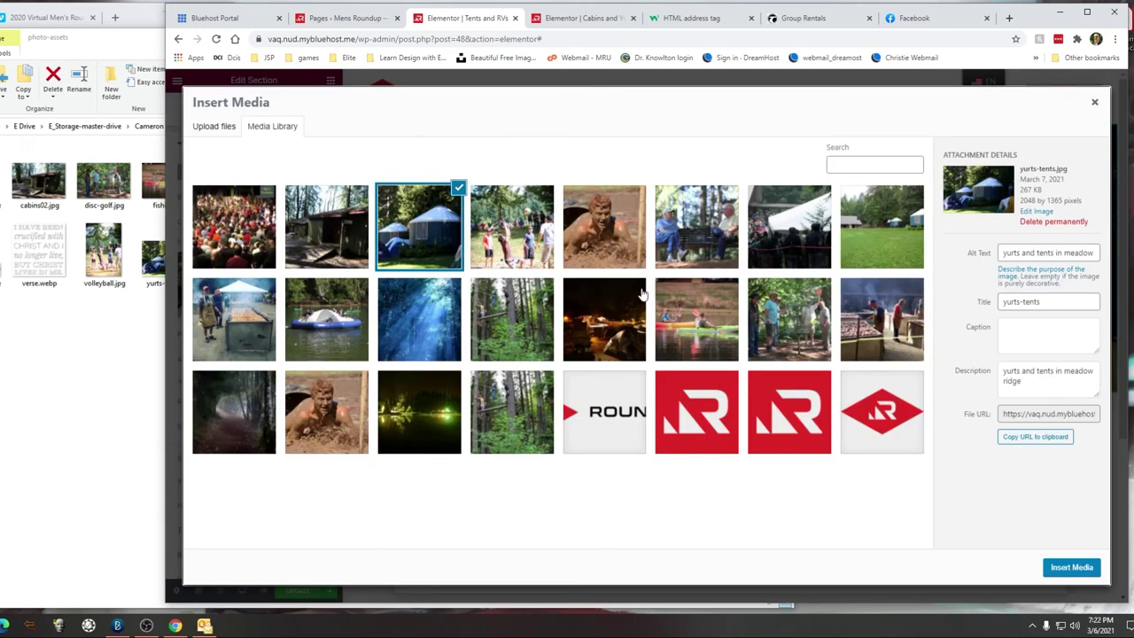
pyautogui.click(639, 292)
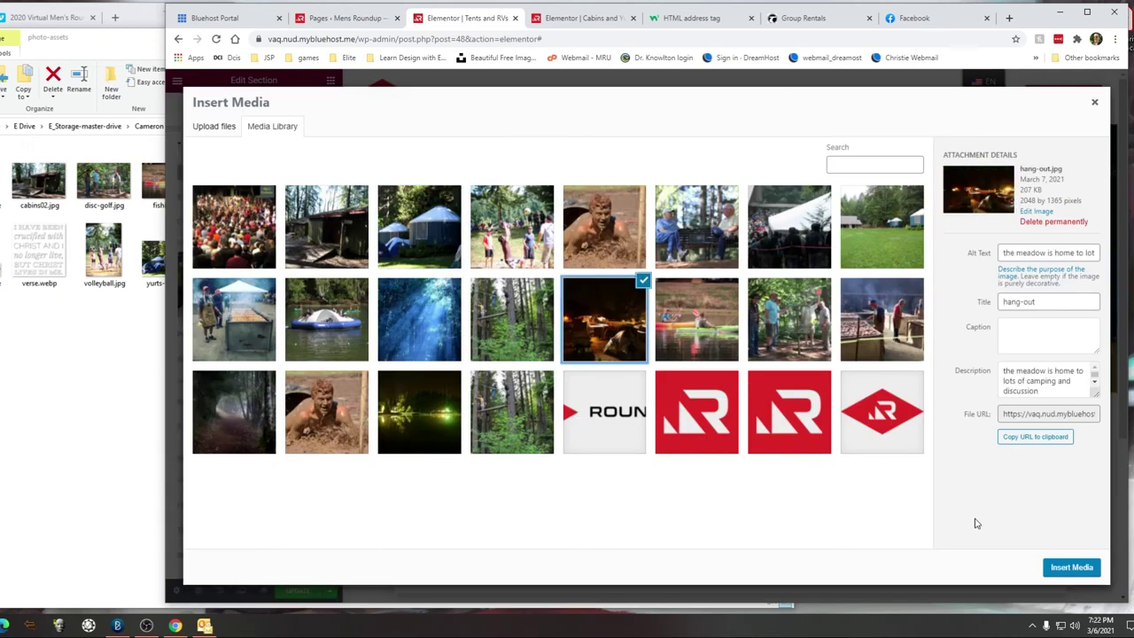
pyautogui.click(1072, 567)
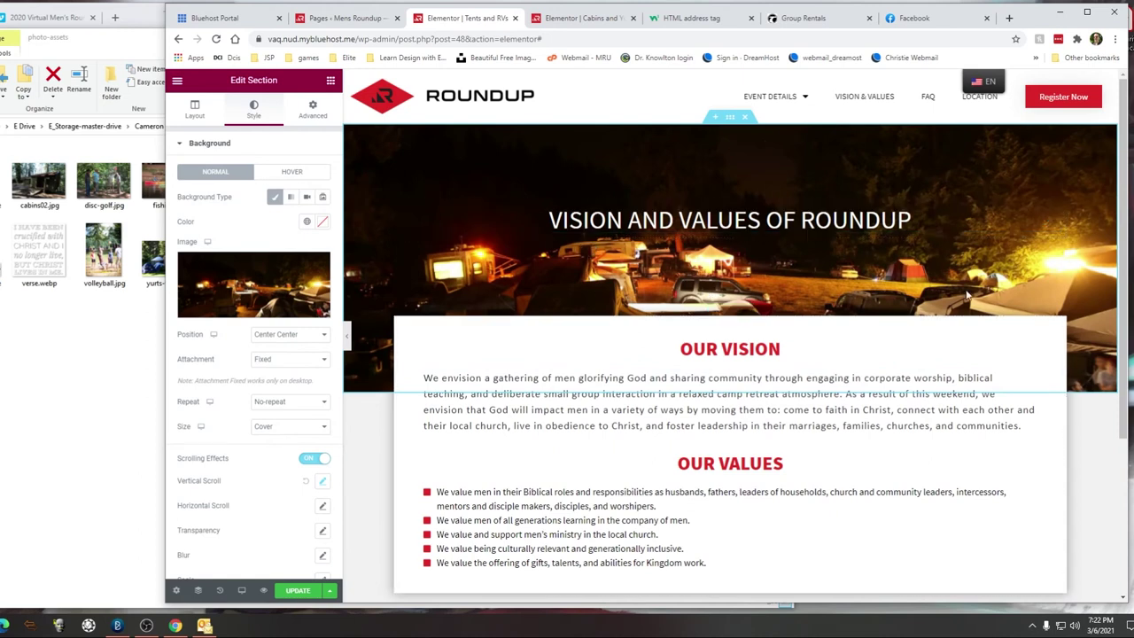
pyautogui.click(1052, 214)
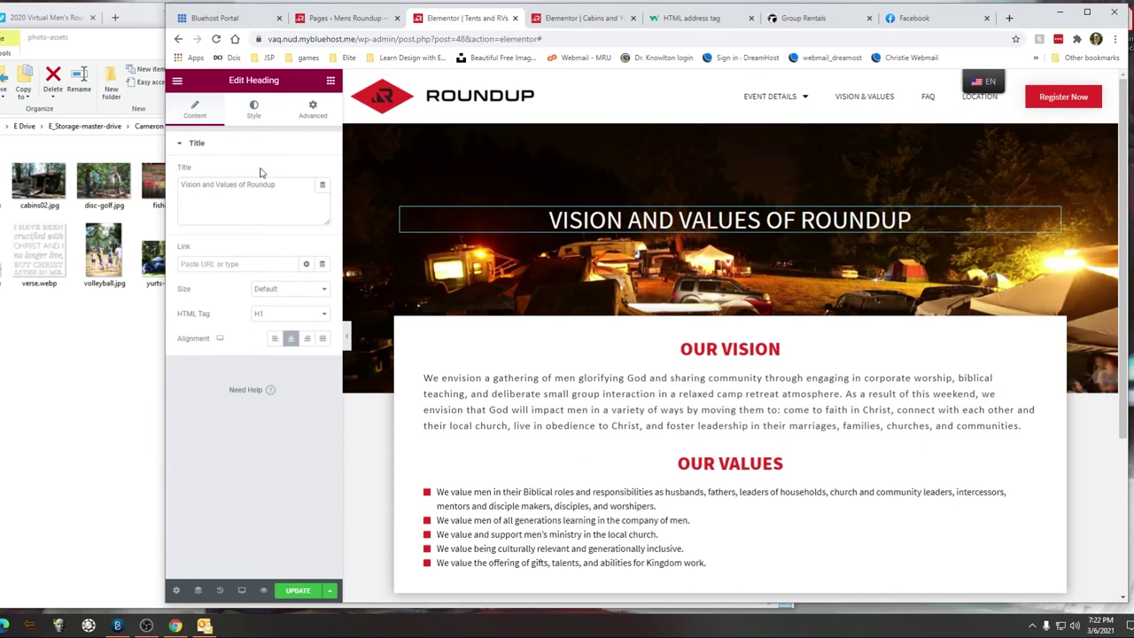
pyautogui.moveTo(278, 187); pyautogui.dragTo(181, 185)
# Step: Look through the 2020 Virtual Men's Roundup site for the content on camping spaces and RV outlets
pyautogui.hotkey('alt', 'Tab')
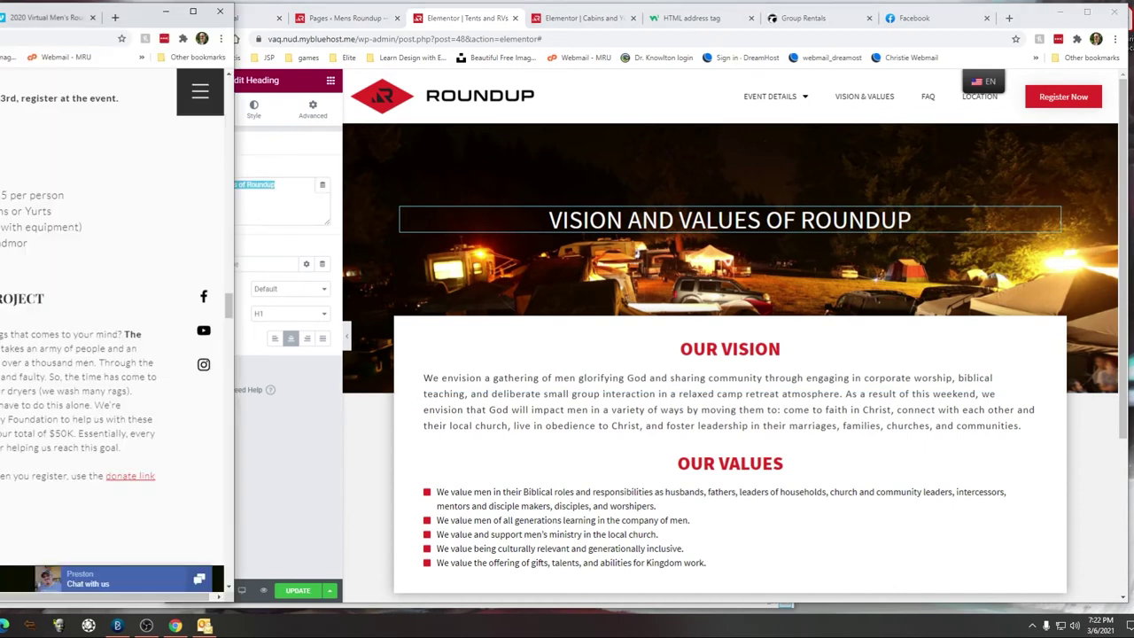
pyautogui.scroll(3, 3, 290)
pyautogui.scroll(-4, 26, 288)
pyautogui.scroll(7, 47, 287)
pyautogui.scroll(-6, 63, 290)
pyautogui.scroll(-10, 78, 293)
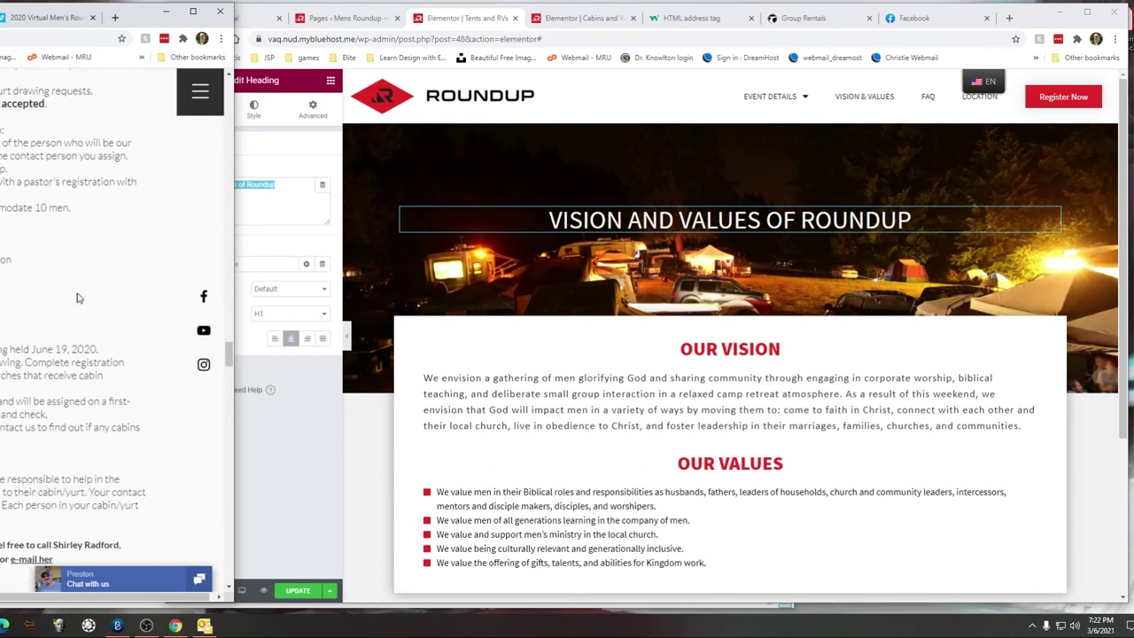
pyautogui.scroll(-10, 81, 297)
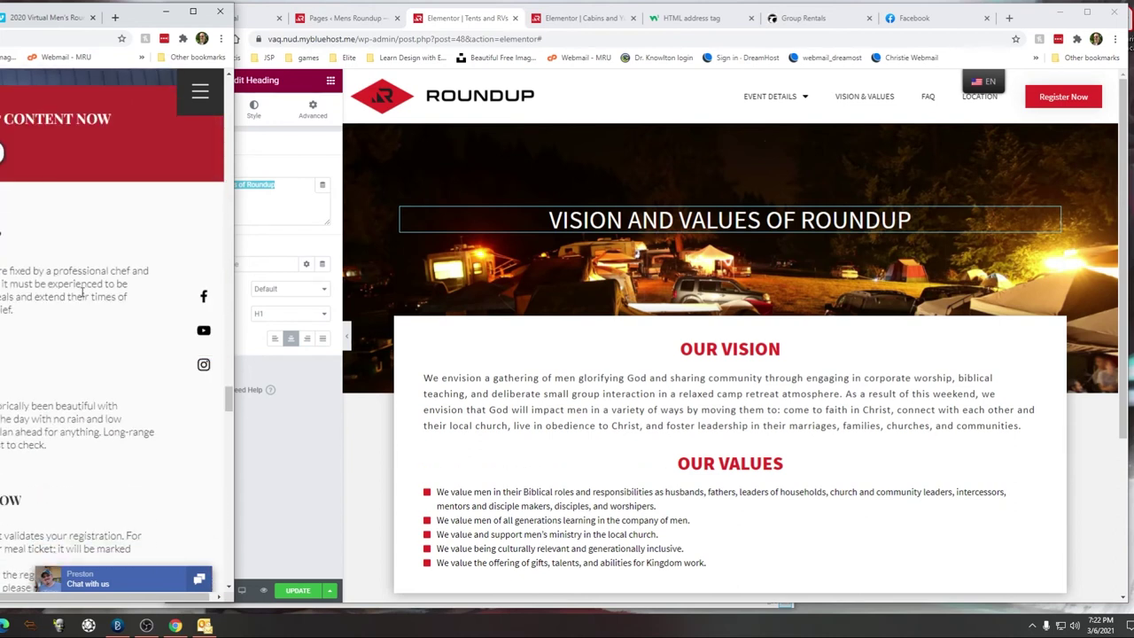
pyautogui.scroll(-10, 81, 297)
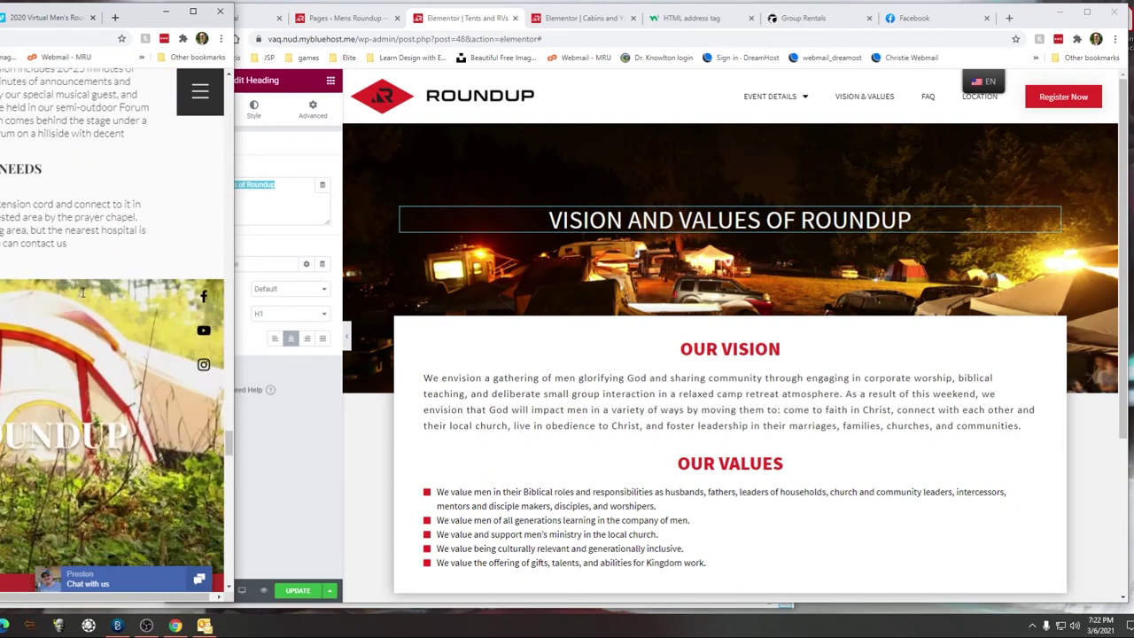
pyautogui.scroll(-3, 79, 297)
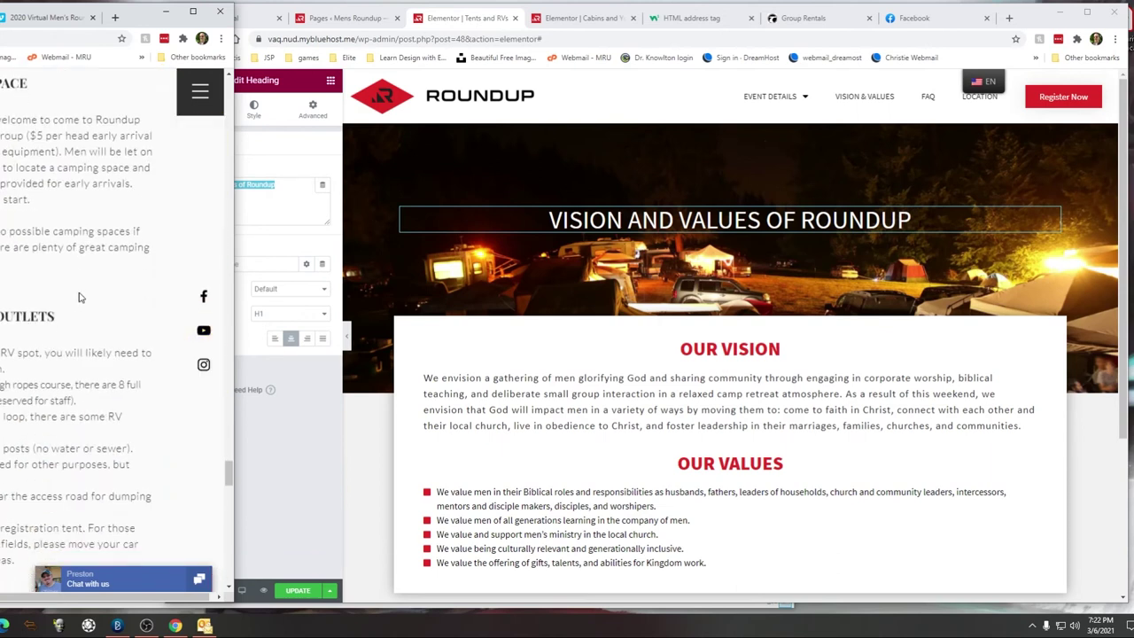
pyautogui.scroll(3, 74, 300)
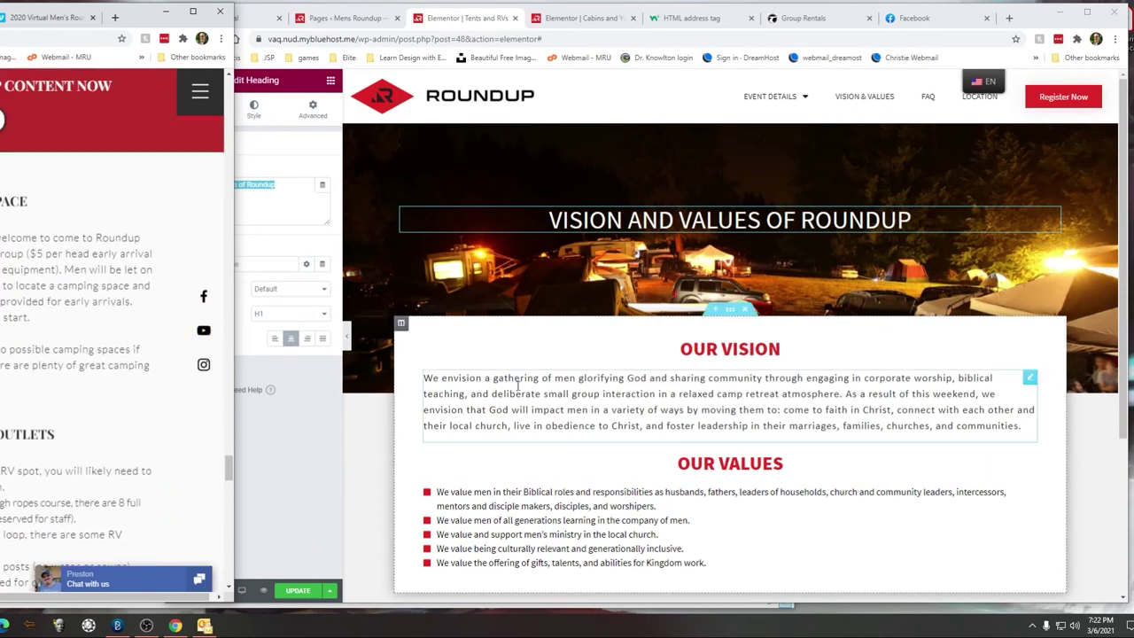
# Step: Change the hero heading's title to "Tents and RVs"
pyautogui.click(288, 185)
pyautogui.hotkey('ctrl', 'a')
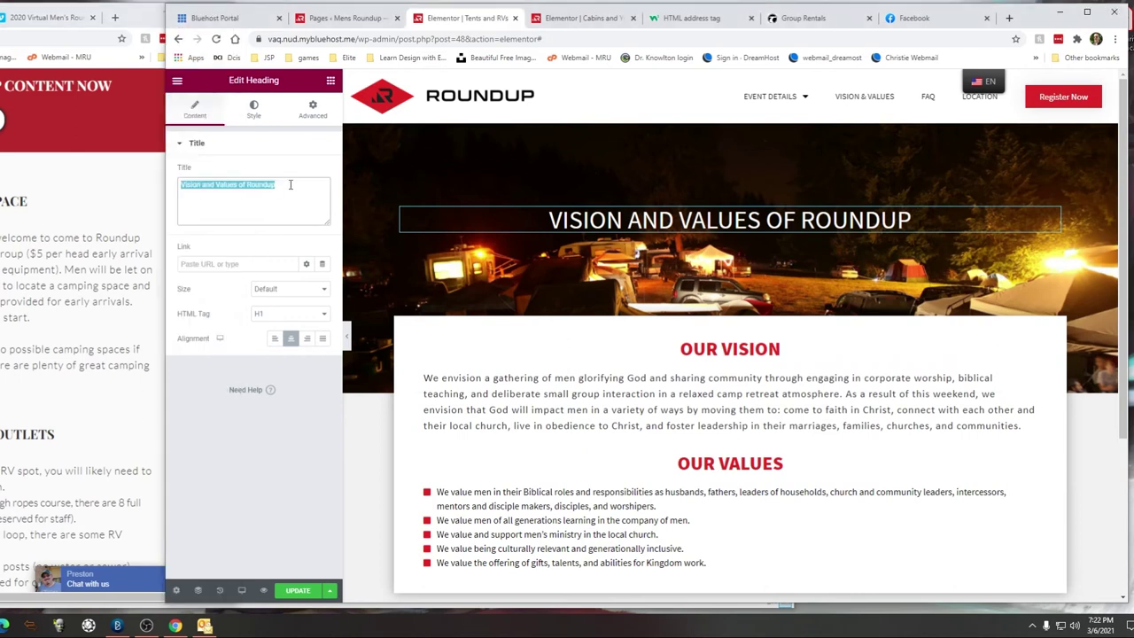
pyautogui.write('Tenta')
pyautogui.press('BackSpace')
pyautogui.write('s and RVs')
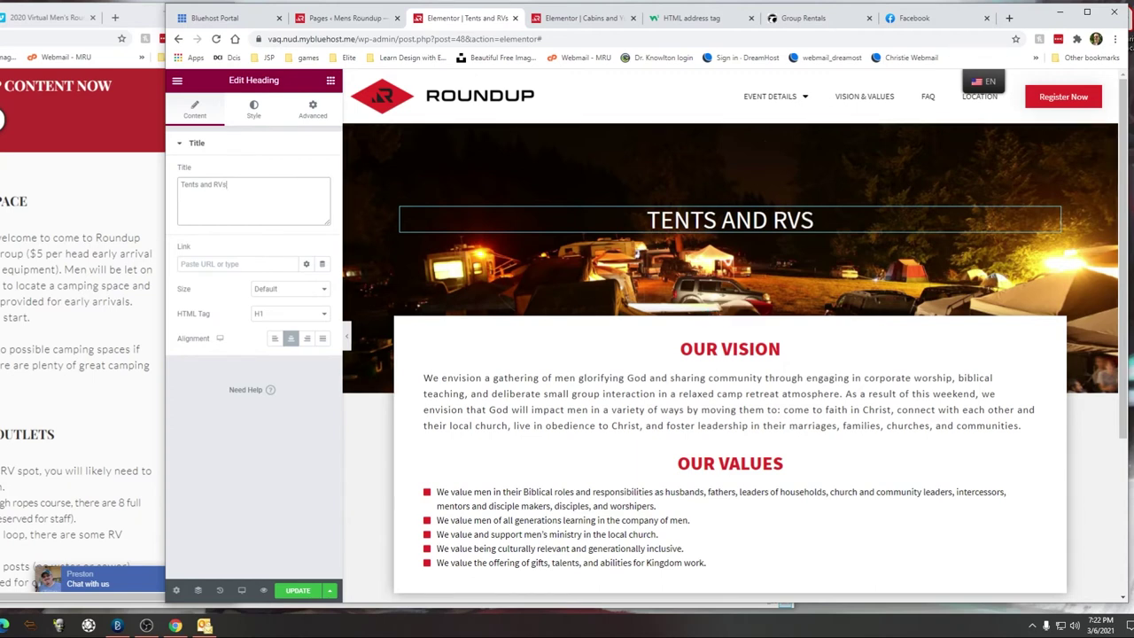
# Step: Change the "Our Vision" heading's title to "Finding a camping space"
pyautogui.click(716, 349)
pyautogui.tripleClick(717, 349)
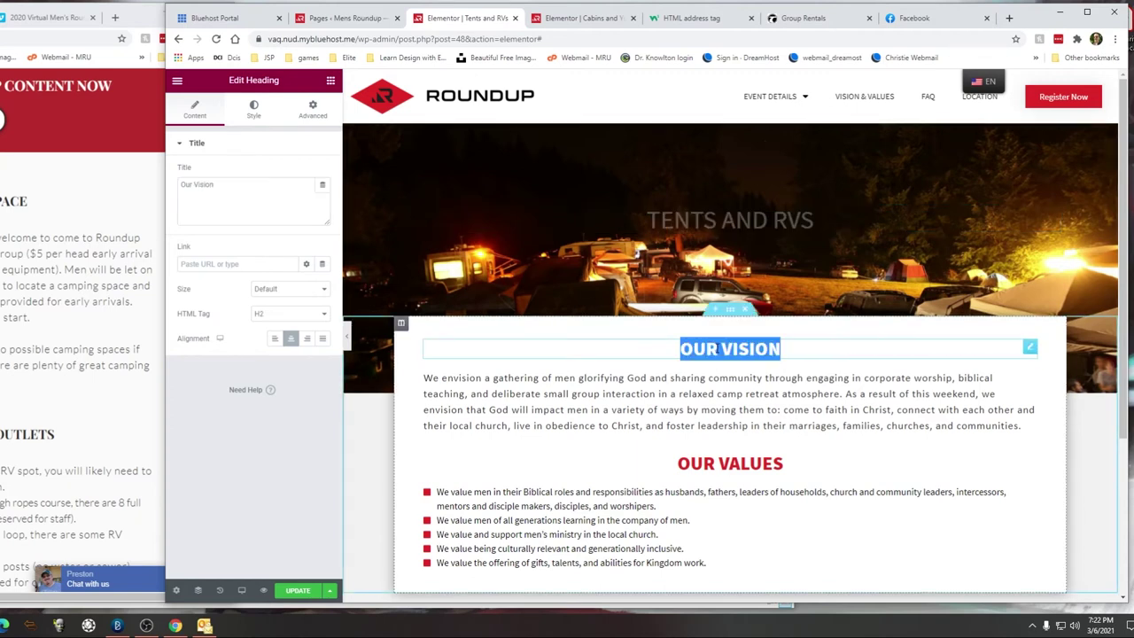
pyautogui.write('Finding a camping space')
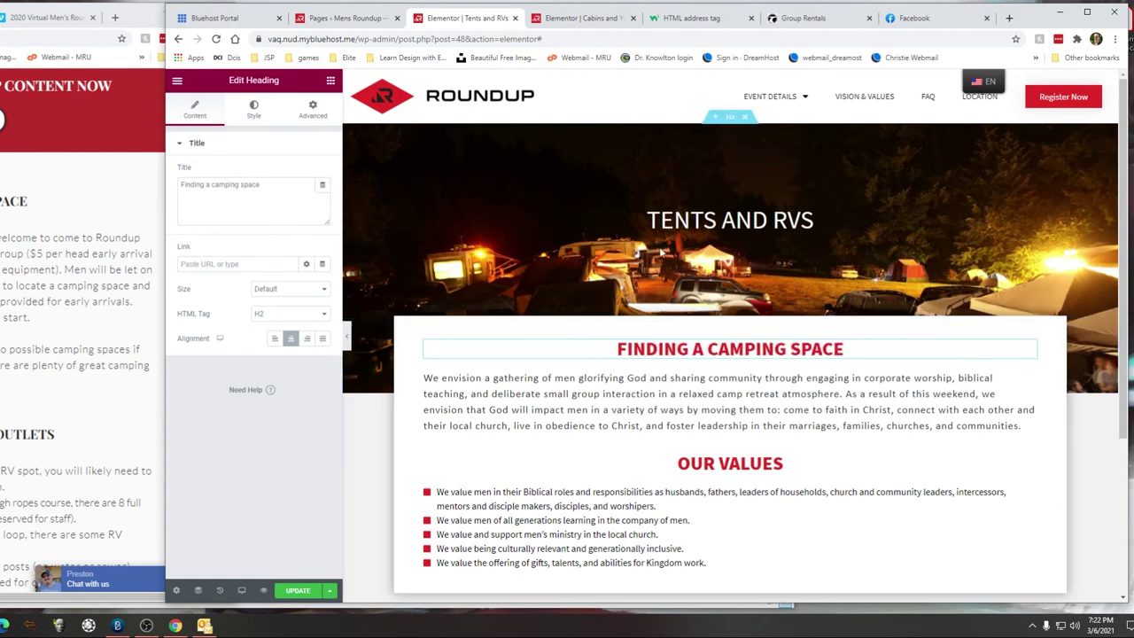
# Step: Replace the vision paragraph's source text with the camping space section copied from the 2020 Virtual Men's Roundup site
pyautogui.moveTo(153, 367); pyautogui.dragTo(2, 202)
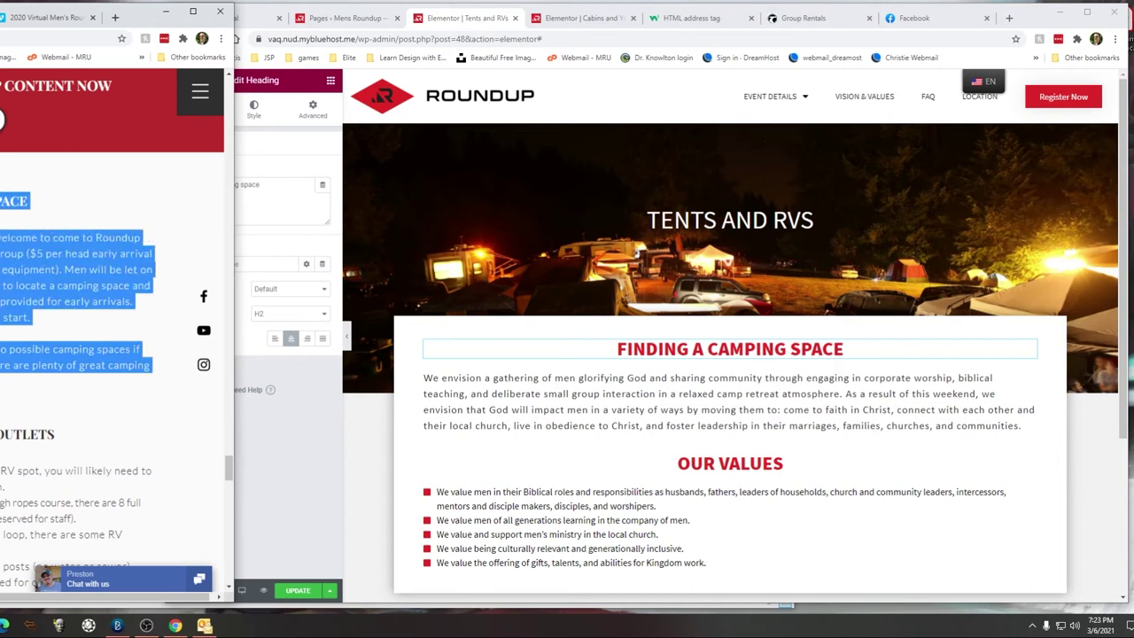
pyautogui.click(1018, 424)
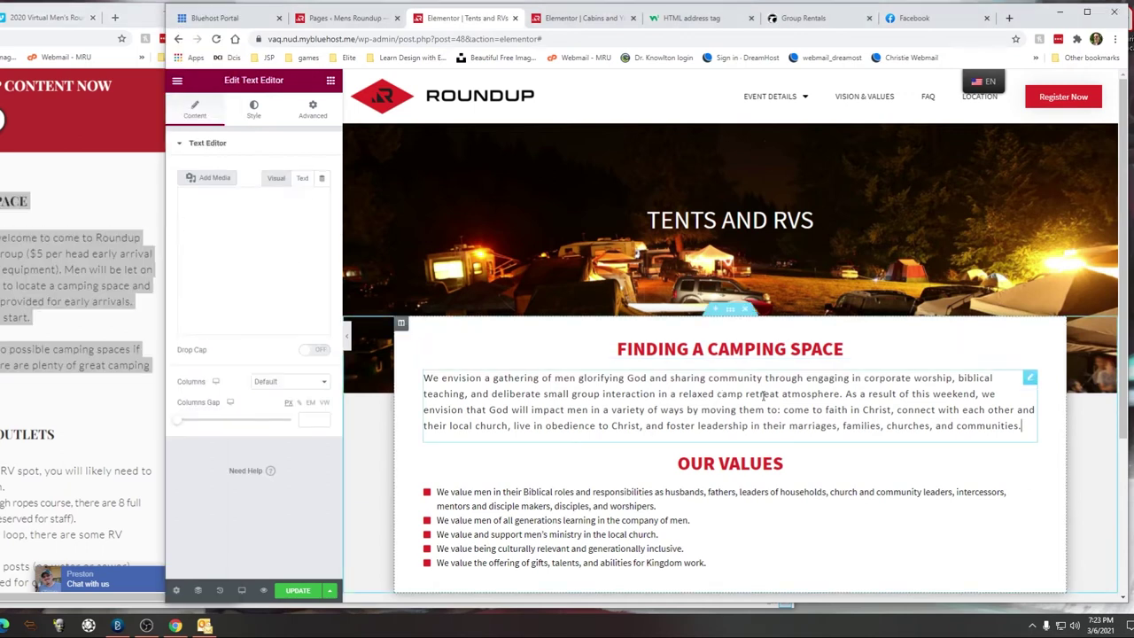
pyautogui.click(303, 178)
pyautogui.click(278, 242)
pyautogui.hotkey('ctrl', 'a')
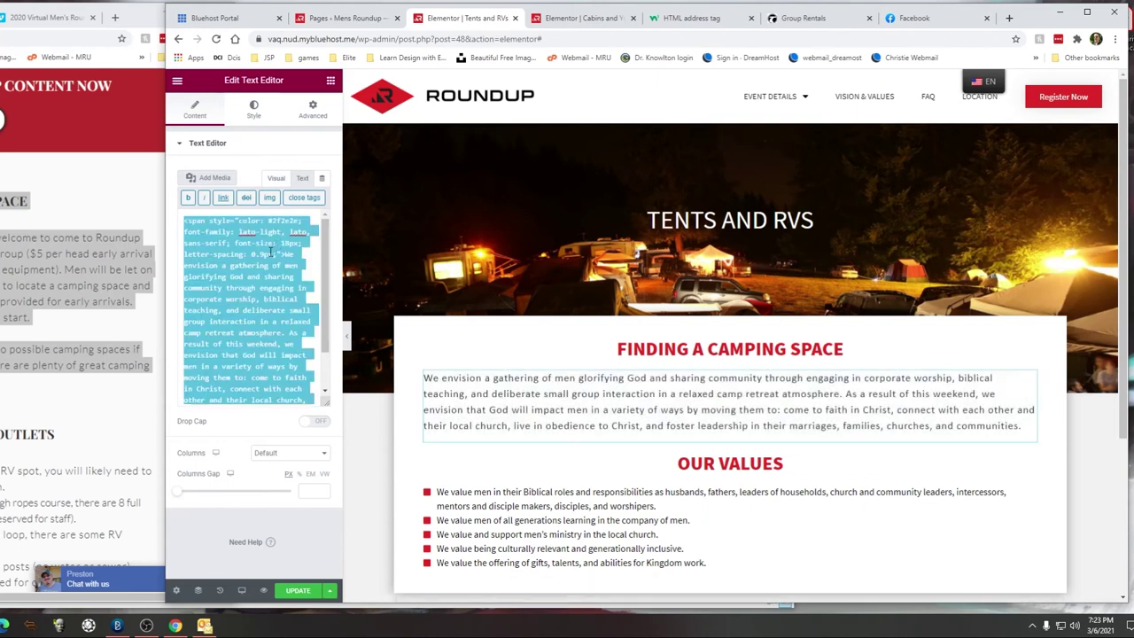
pyautogui.hotkey('ctrl', 'v')
# Step: Reduce the gap before the "Volunteers will be at the registration tent" paragraph to a single blank line
pyautogui.moveTo(219, 306); pyautogui.dragTo(237, 280)
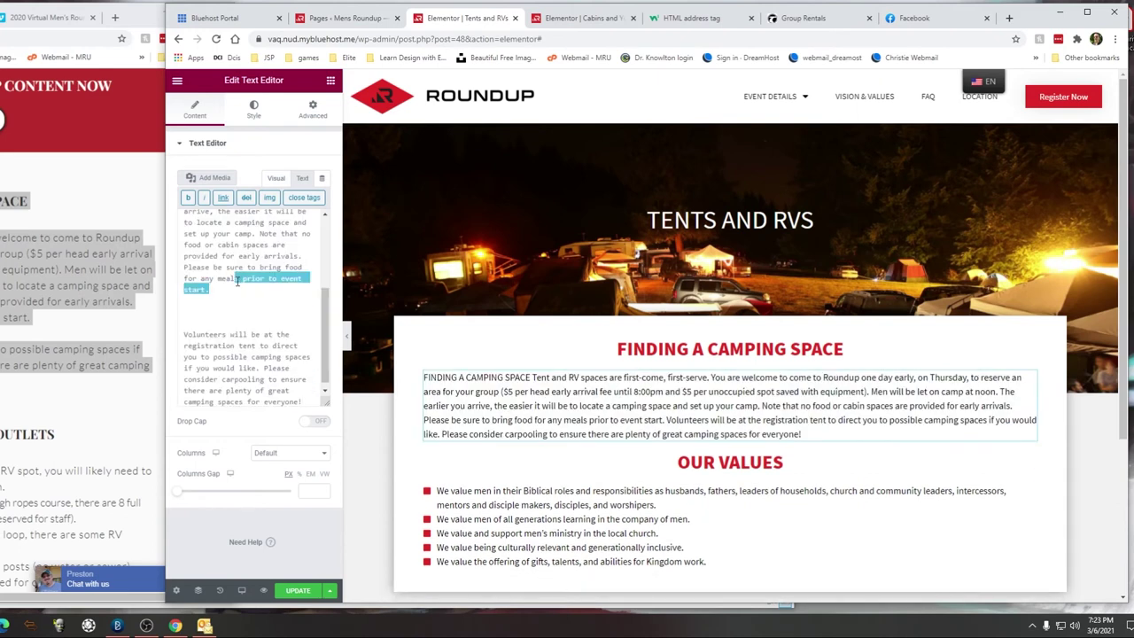
pyautogui.press('Right')
pyautogui.press('Delete')
pyautogui.press('Delete')
pyautogui.press('Delete')
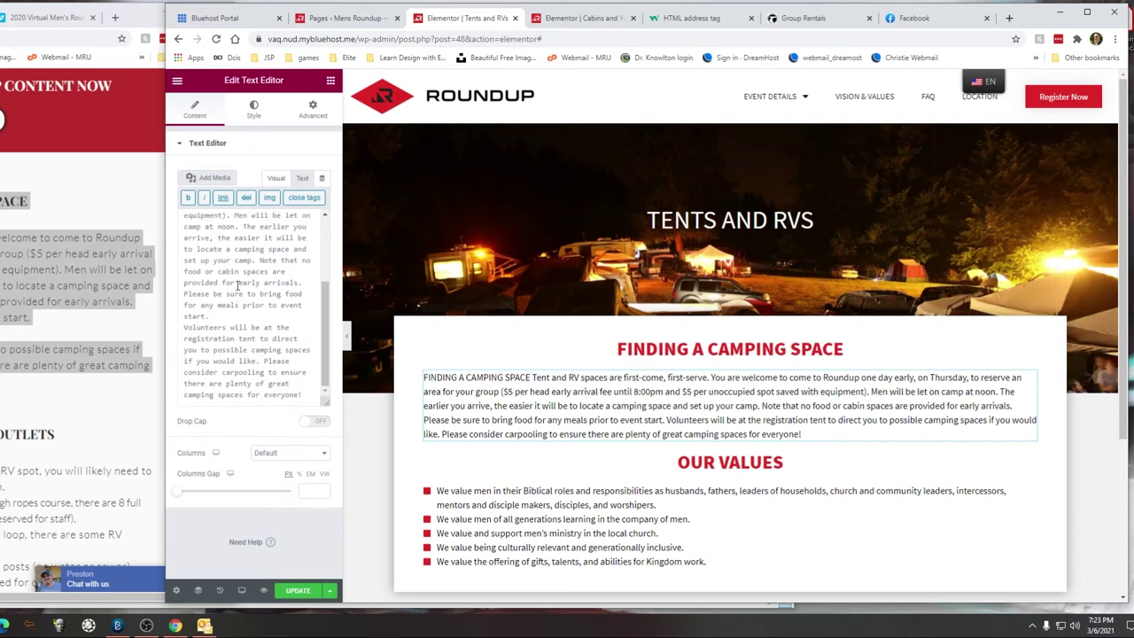
pyautogui.press('Return')
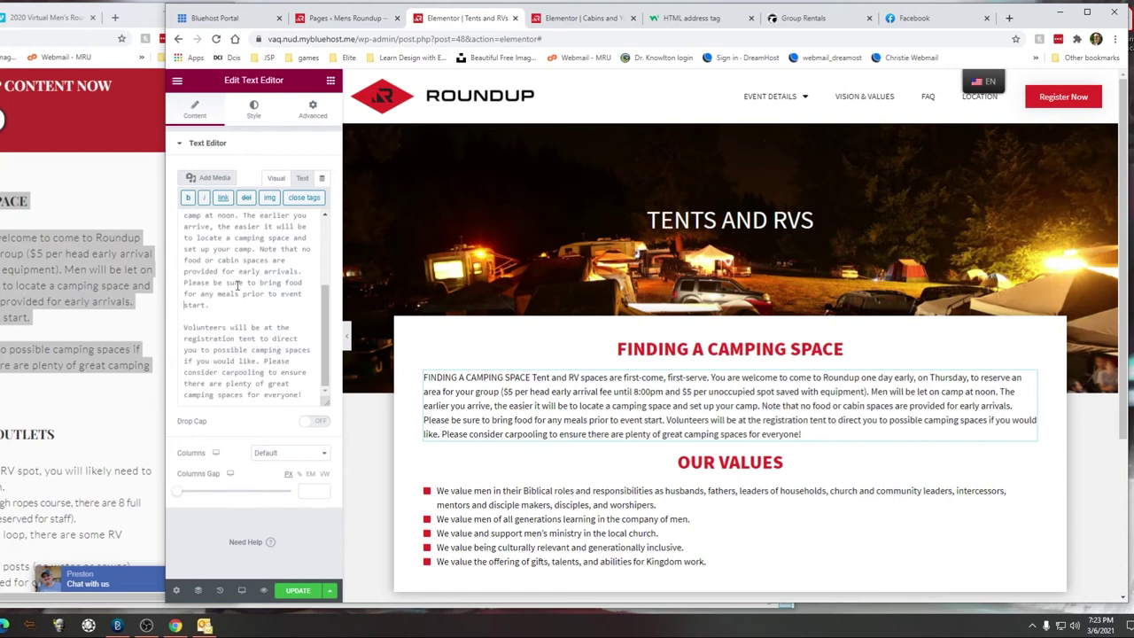
# Step: Replace the spaces before "start." and "everyone!" with "&nbsp;" in the camping space text
pyautogui.press('BackSpace')
pyautogui.write('&nbs')
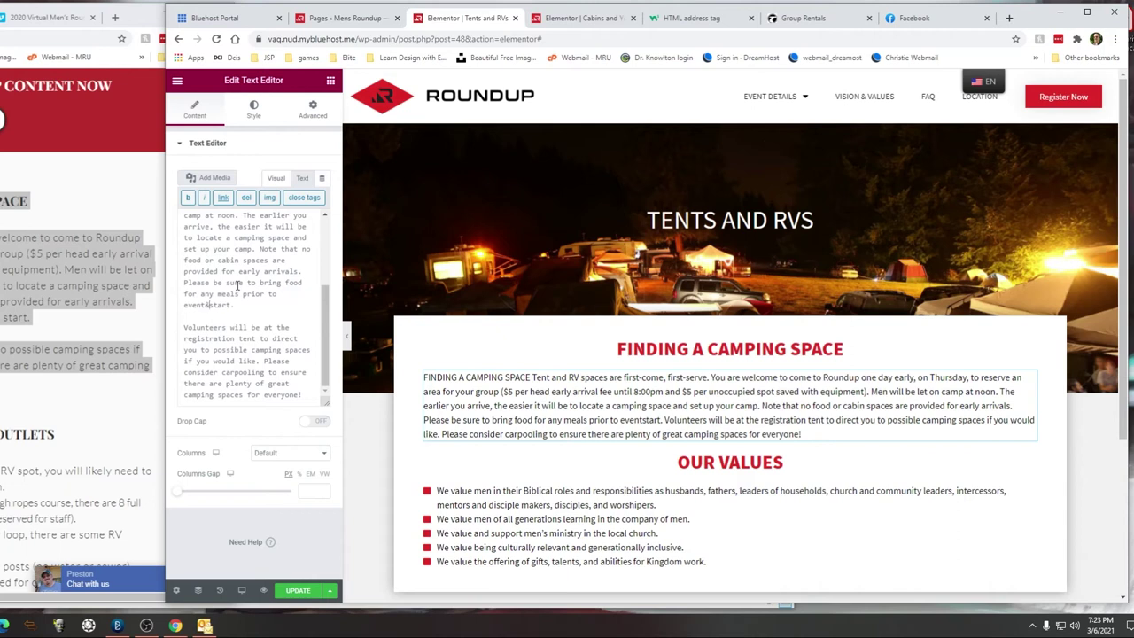
pyautogui.write('p;')
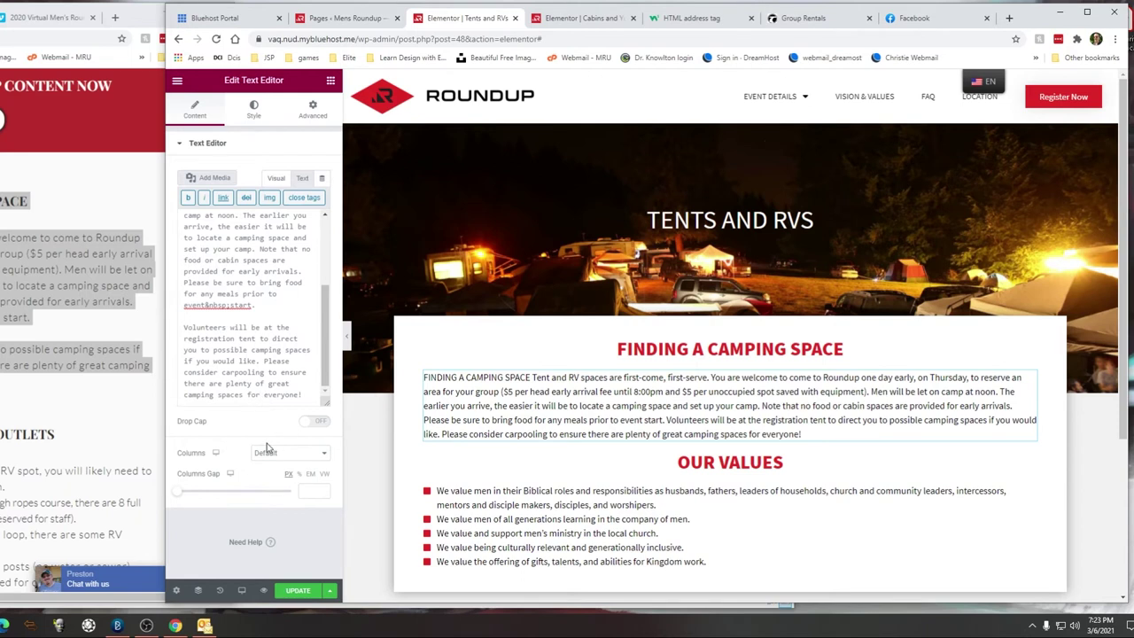
pyautogui.press('BackSpace')
pyautogui.write('&nbsp;')
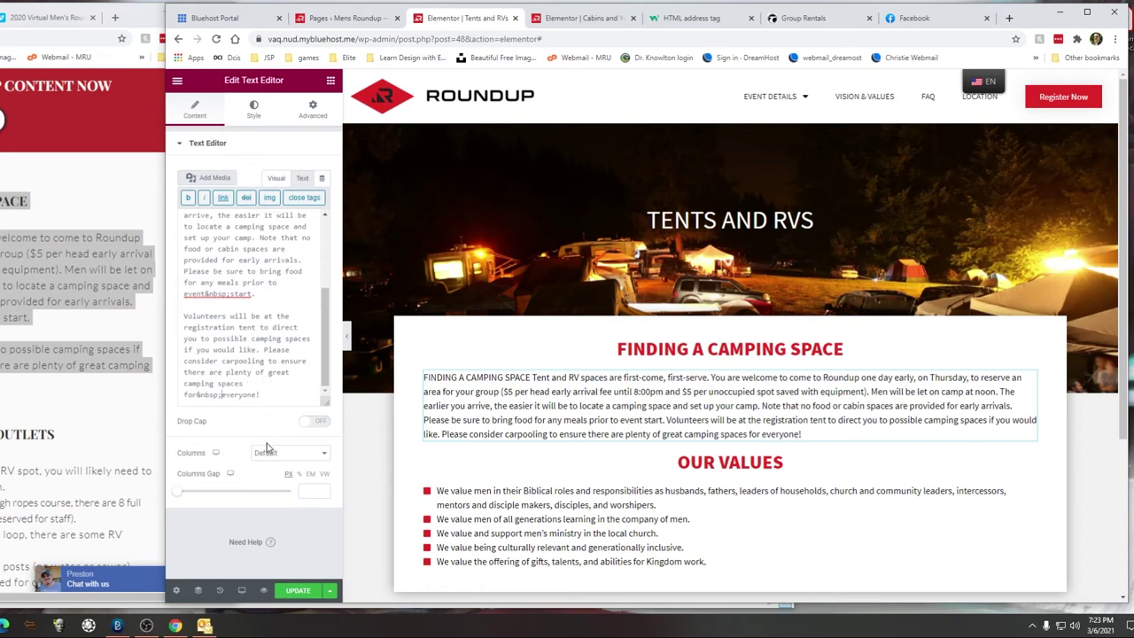
# Step: Remove the blank line at the start of the camping text and, in visual editing, add a paragraph break after "event start."
pyautogui.scroll(4, 259, 326)
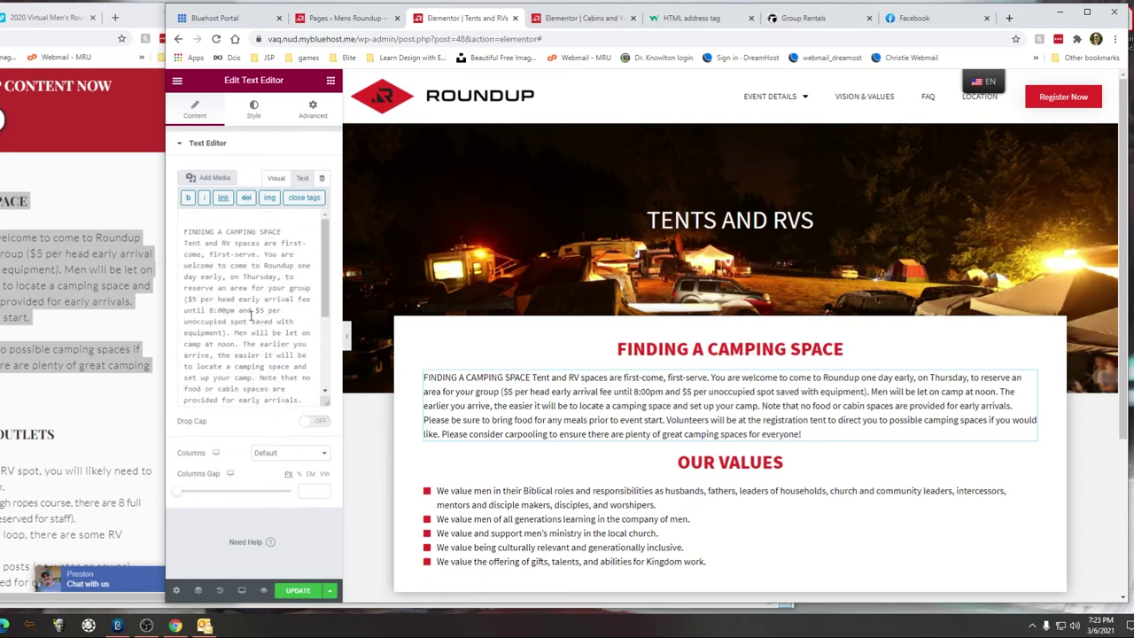
pyautogui.press('BackSpace')
pyautogui.click(277, 178)
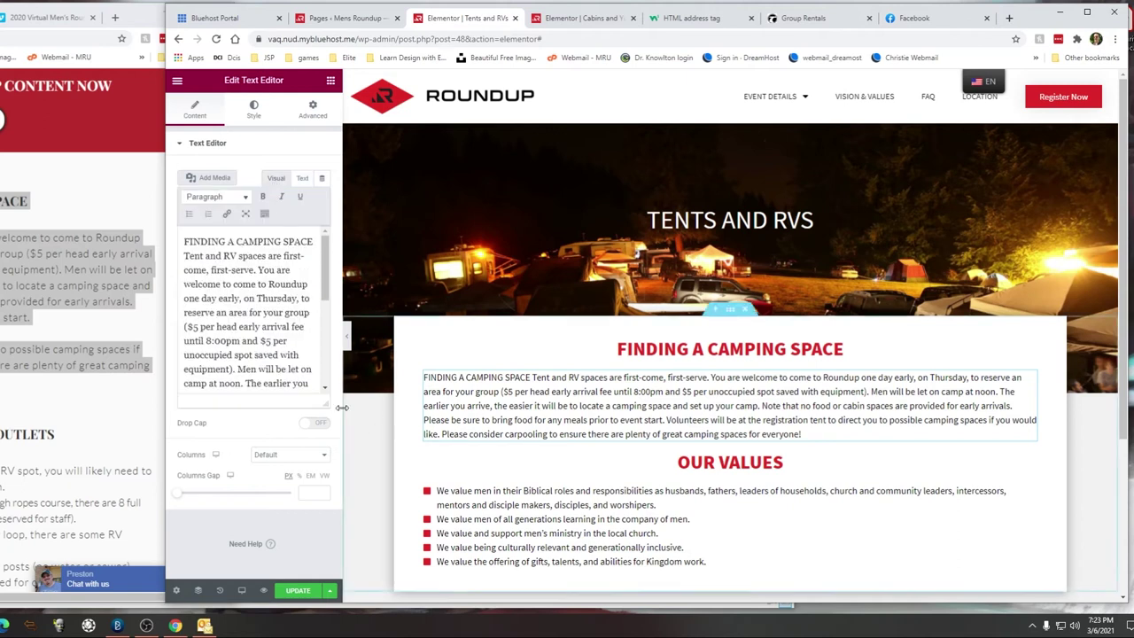
pyautogui.scroll(-3, 282, 288)
pyautogui.click(303, 306)
pyautogui.press('Return')
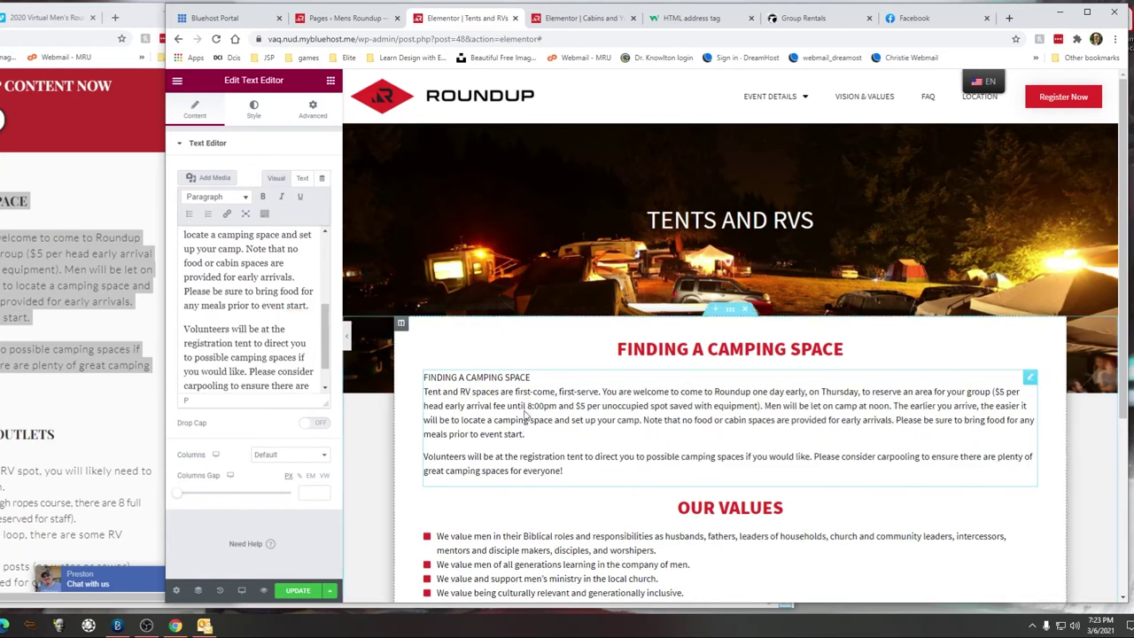
# Step: Delete the redundant "FINDING A CAMPING SPACE" line at the start of the body text
pyautogui.moveTo(532, 376); pyautogui.dragTo(376, 360)
pyautogui.press('BackSpace')
pyautogui.press('BackSpace')
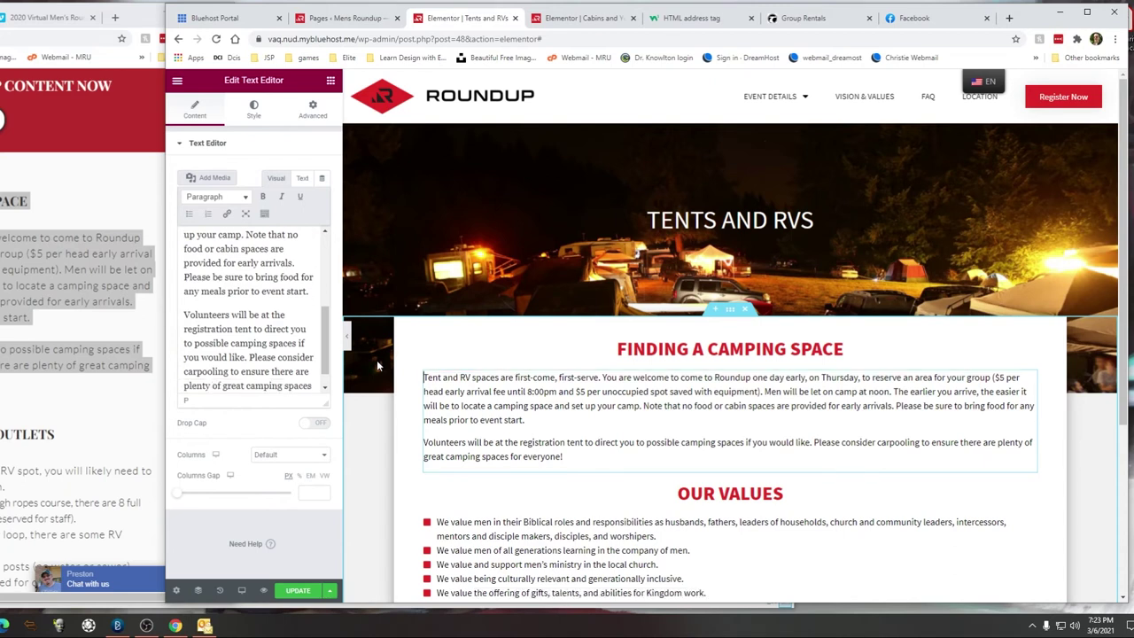
# Step: Change the "Our Values" heading's title to "RV spaces & Electrical Outlets"
pyautogui.moveTo(63, 233); pyautogui.dragTo(640, 404)
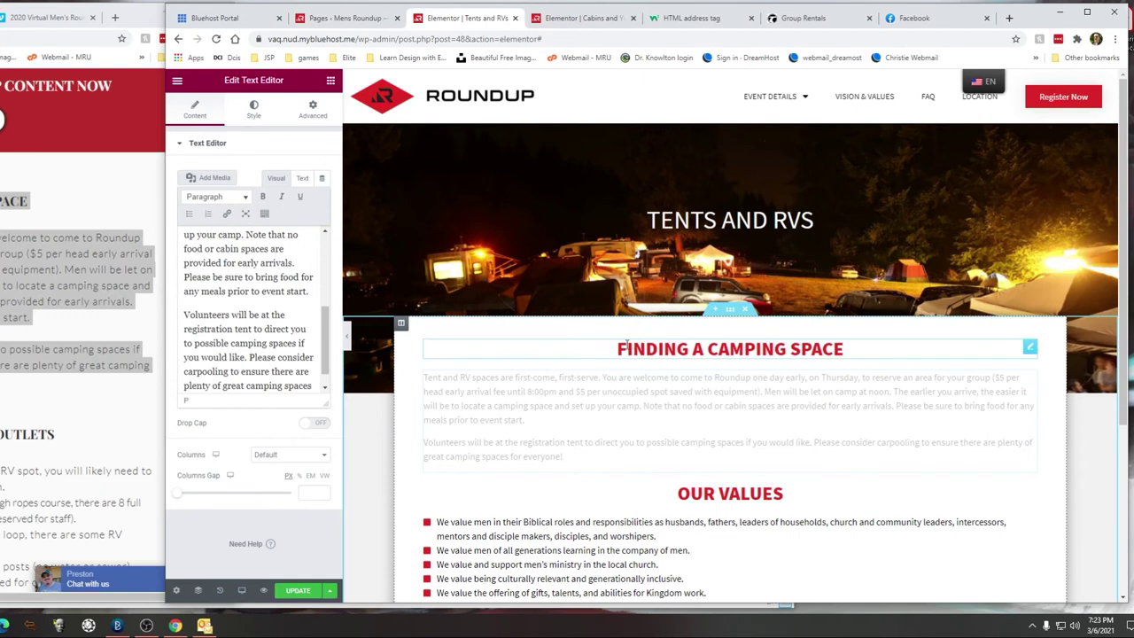
pyautogui.scroll(-3, 4, 421)
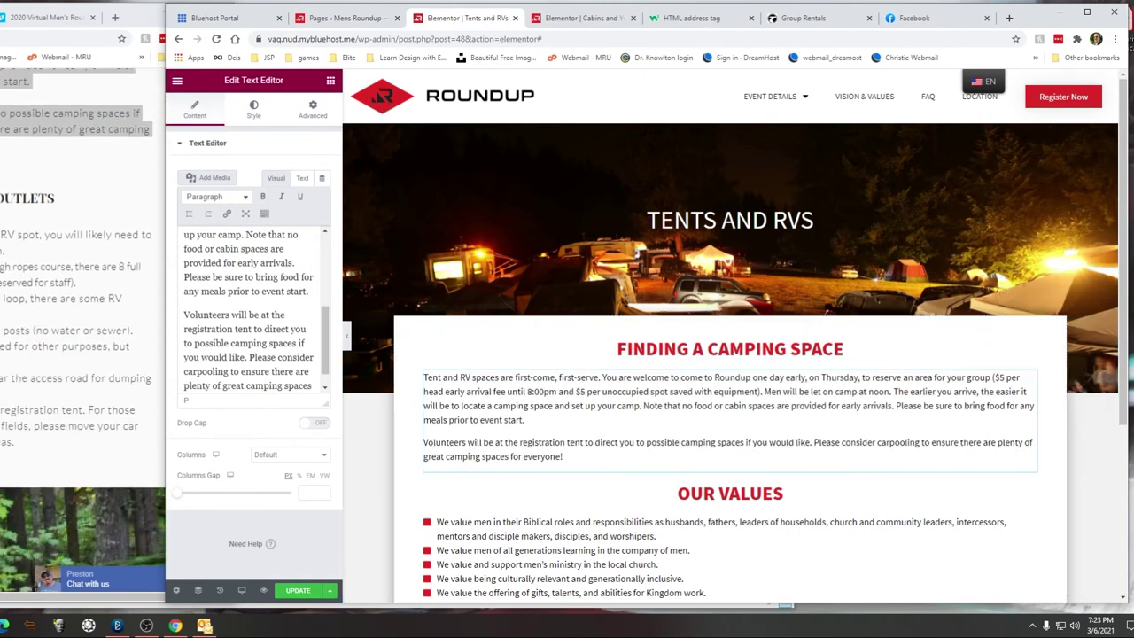
pyautogui.click(806, 496)
pyautogui.moveTo(228, 188); pyautogui.dragTo(133, 175)
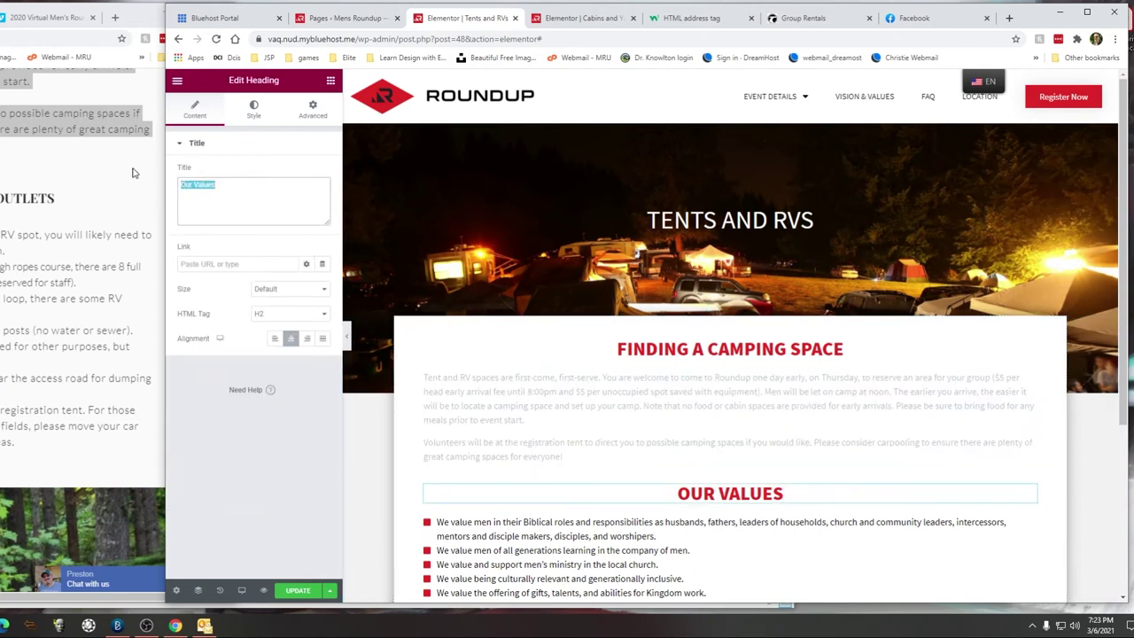
pyautogui.write('RV spaces and Ele')
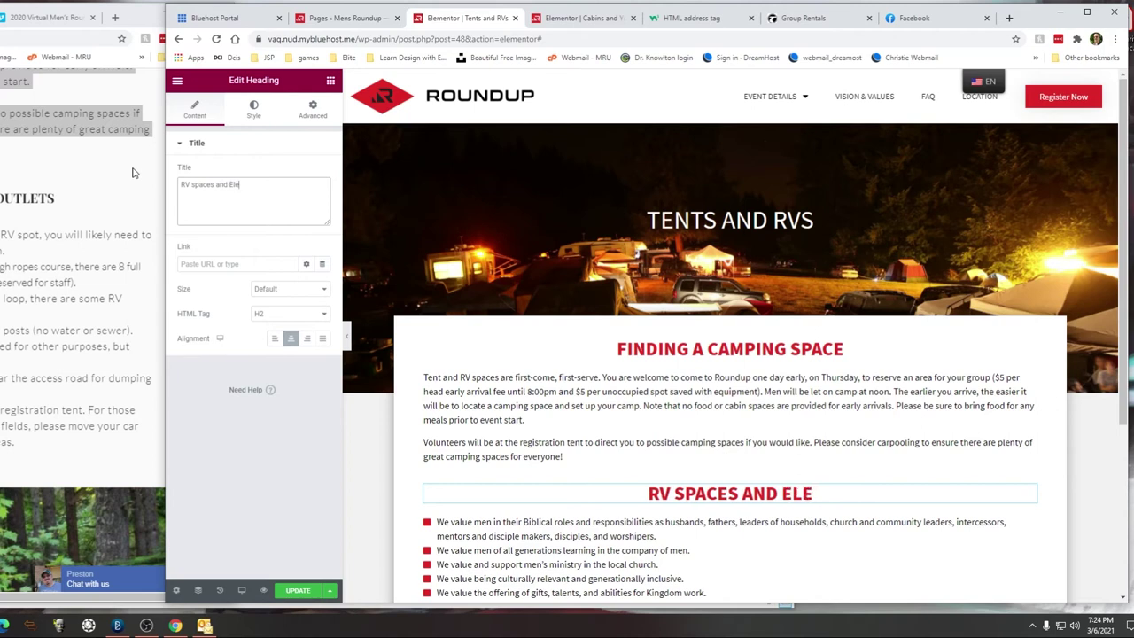
pyautogui.write('ctrical Outlets')
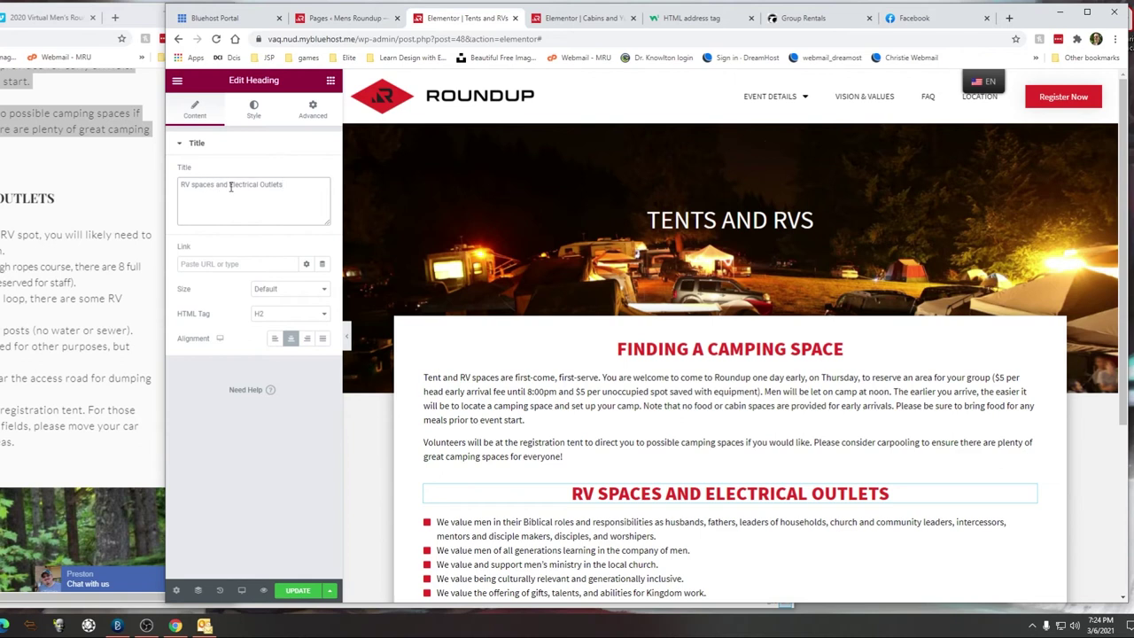
pyautogui.moveTo(227, 183); pyautogui.dragTo(216, 184)
pyautogui.write('&')
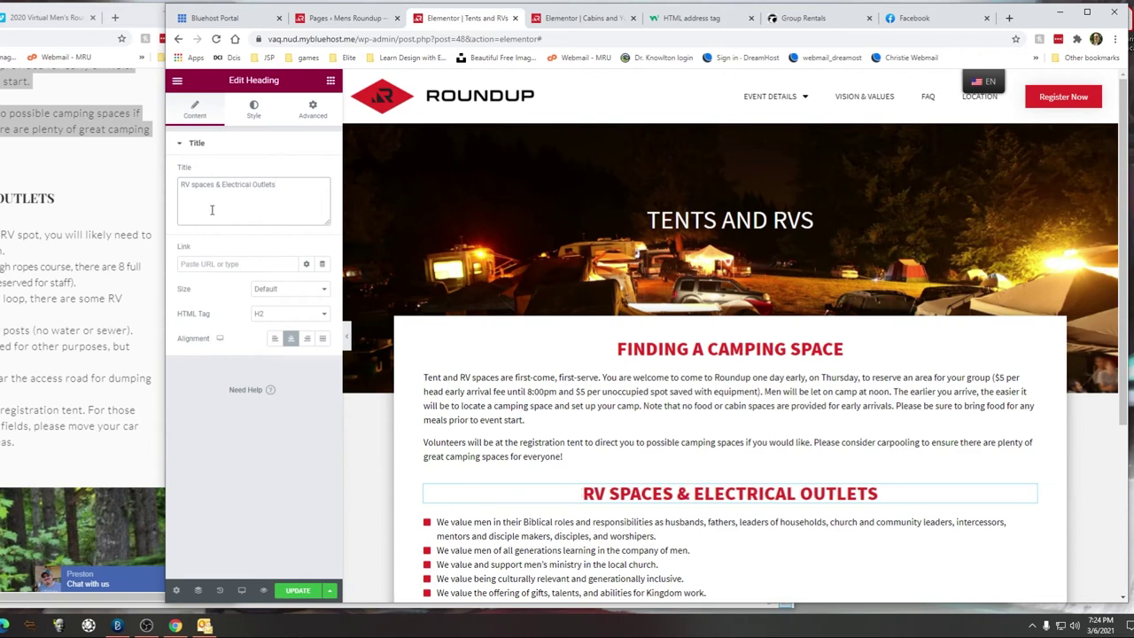
# Step: Duplicate the camping space text block and move the copy below the "RV Spaces & Electrical Outlets" heading
pyautogui.click(753, 387)
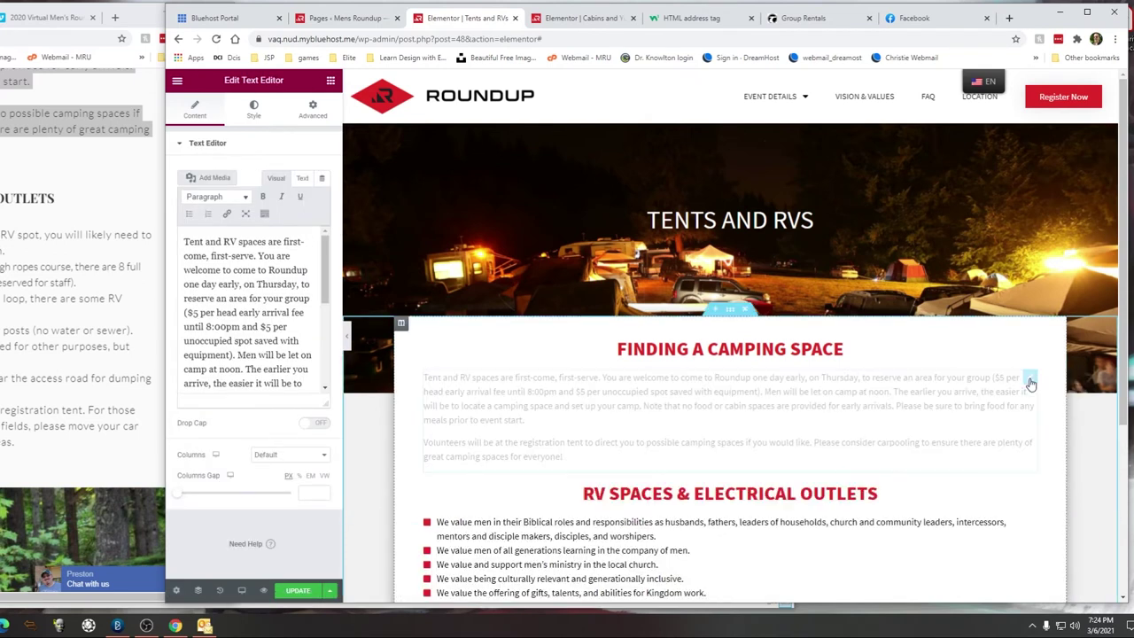
pyautogui.rightClick(1030, 382)
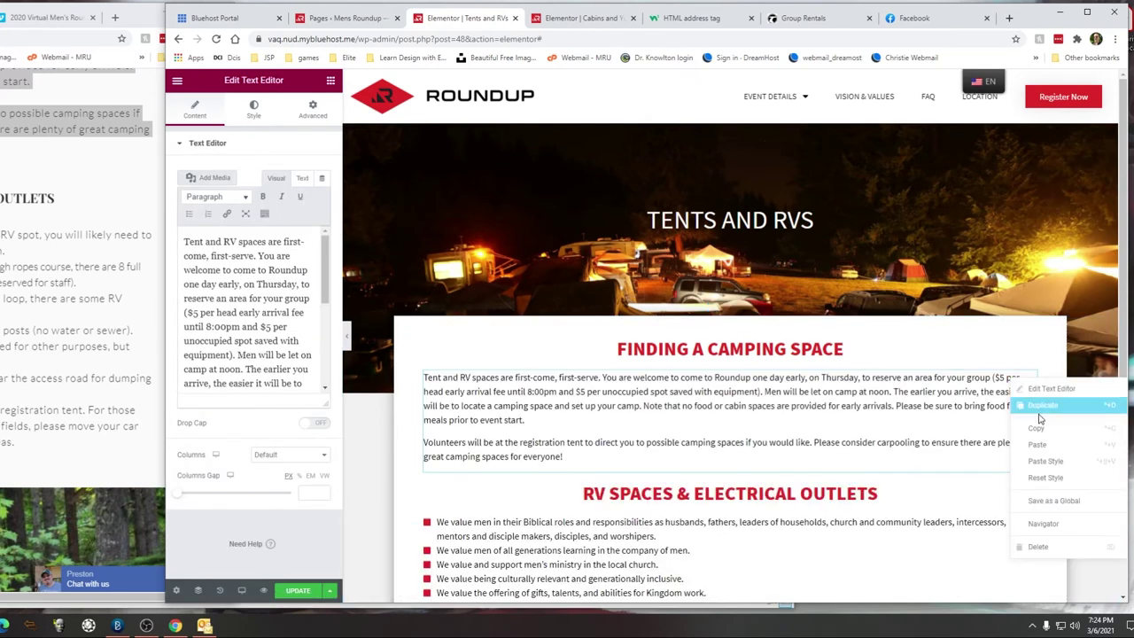
pyautogui.click(1041, 407)
pyautogui.scroll(-4, 875, 484)
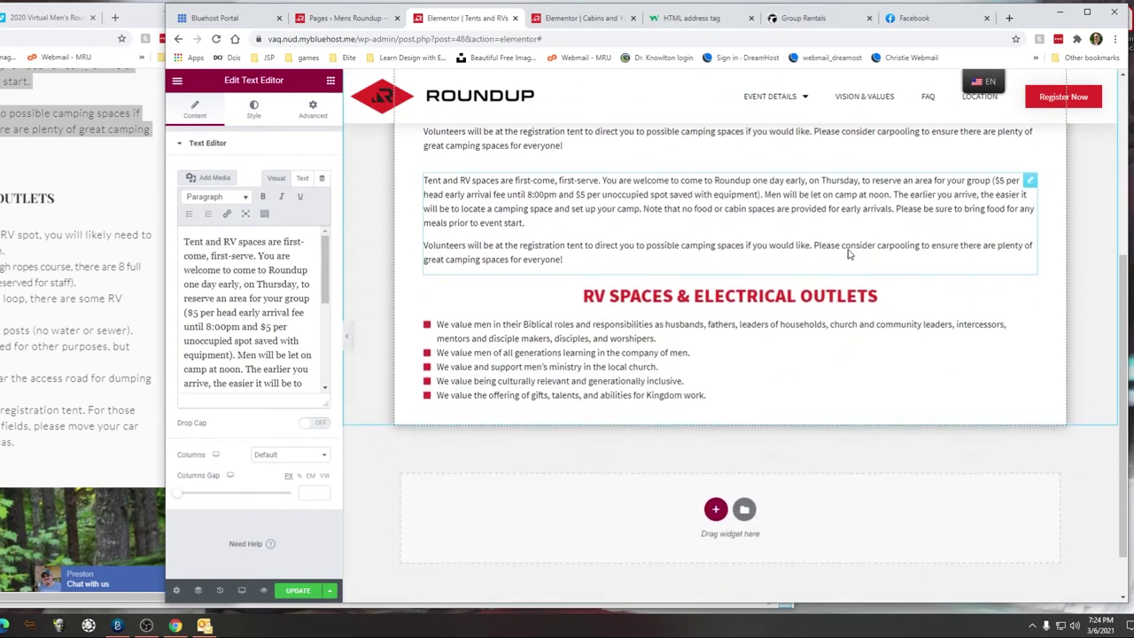
pyautogui.moveTo(1030, 122); pyautogui.dragTo(945, 240)
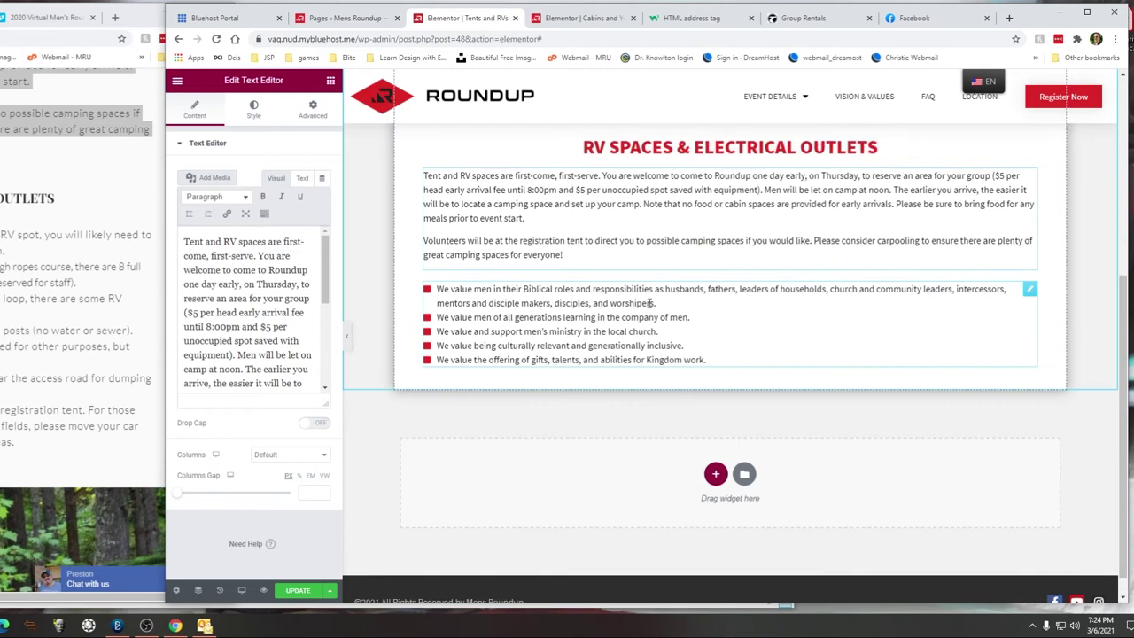
# Step: Replace the duplicated block's text with the 2020 site's introduction to RV options, putting "&nbsp;" before "noon."
pyautogui.click(39, 266)
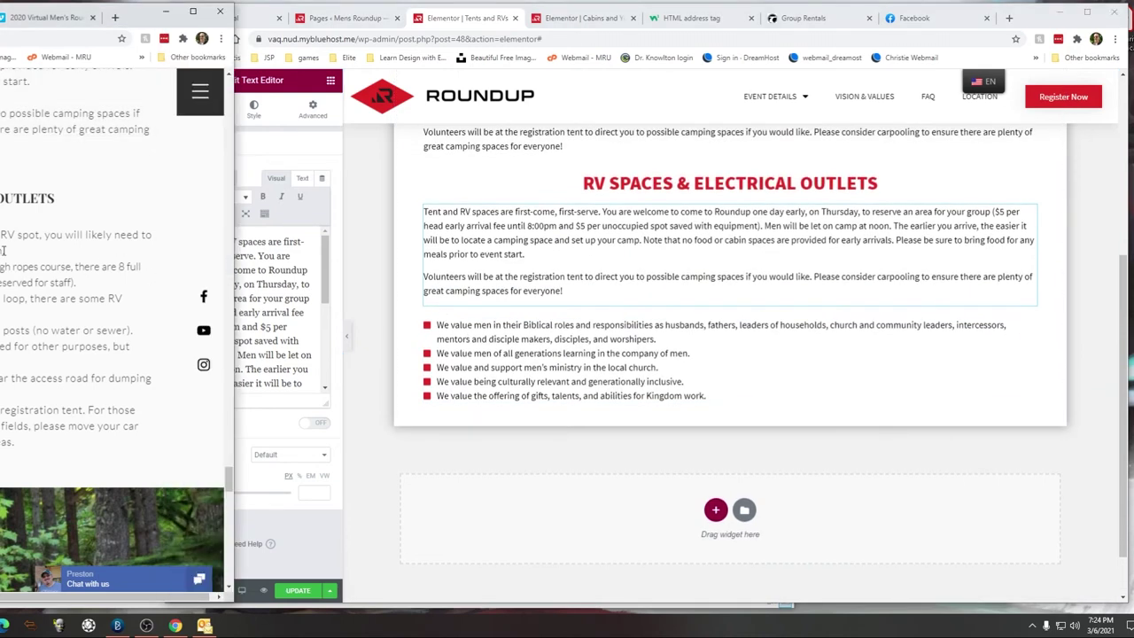
pyautogui.moveTo(4, 252)
pyautogui.mouseDown()
pyautogui.moveTo(2, 80)
pyautogui.moveTo(2, 235)
pyautogui.mouseUp()
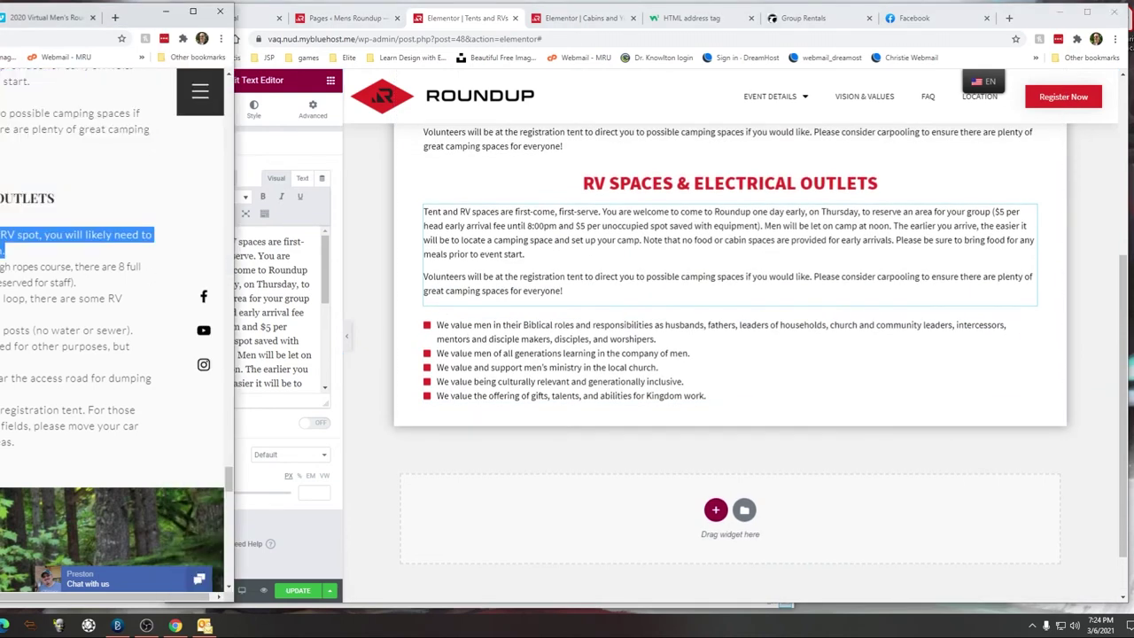
pyautogui.click(571, 257)
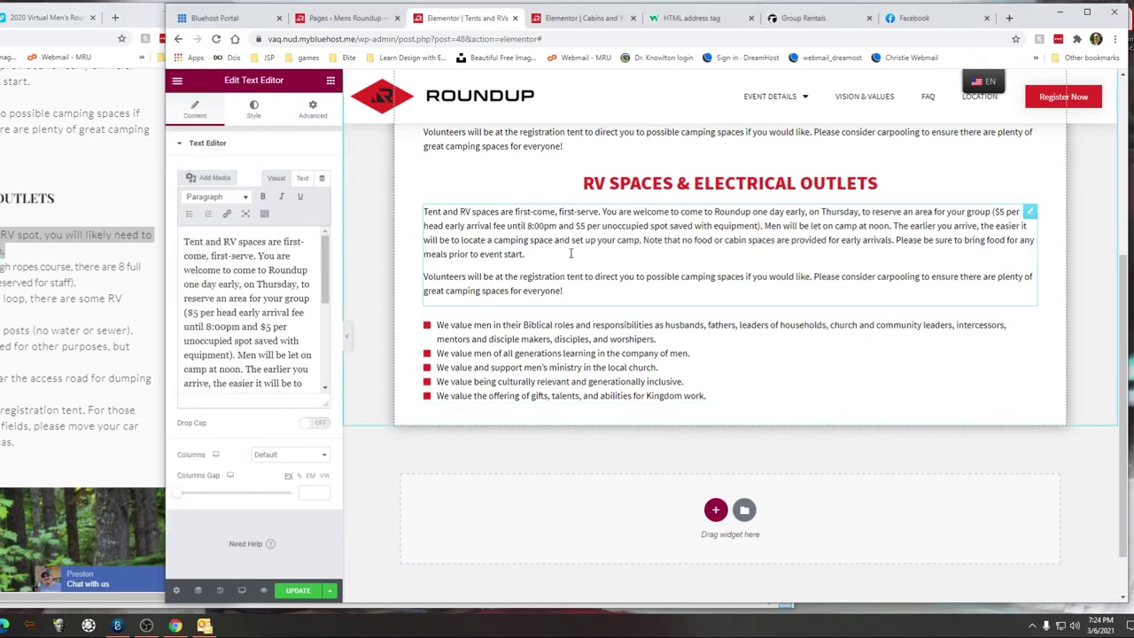
pyautogui.click(300, 178)
pyautogui.click(272, 224)
pyautogui.hotkey('ctrl', 'a')
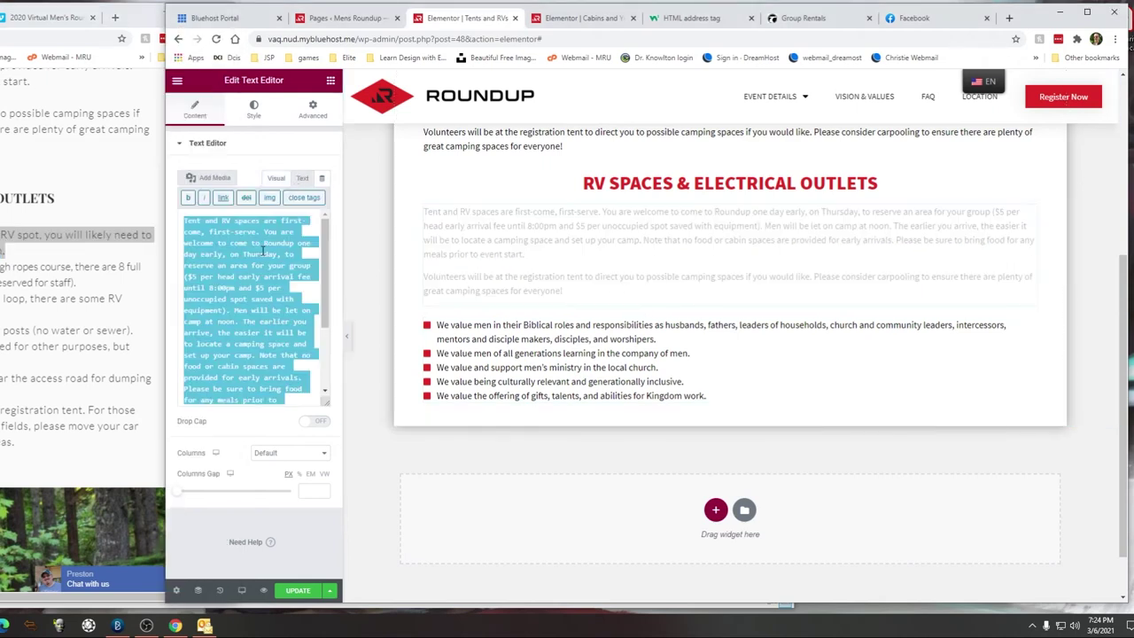
pyautogui.write('There are a few options for RVers at Roundup. To get an RV spot, you will likely need to come on Thursday for the "land rush" that begins at noon.')
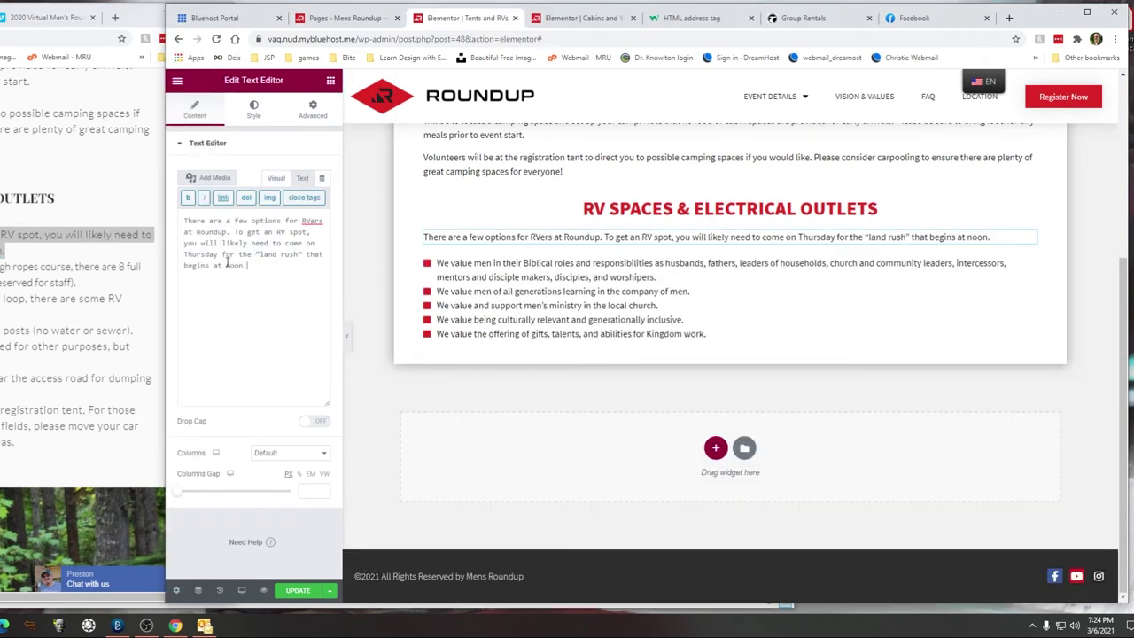
pyautogui.write('&nbsp;')
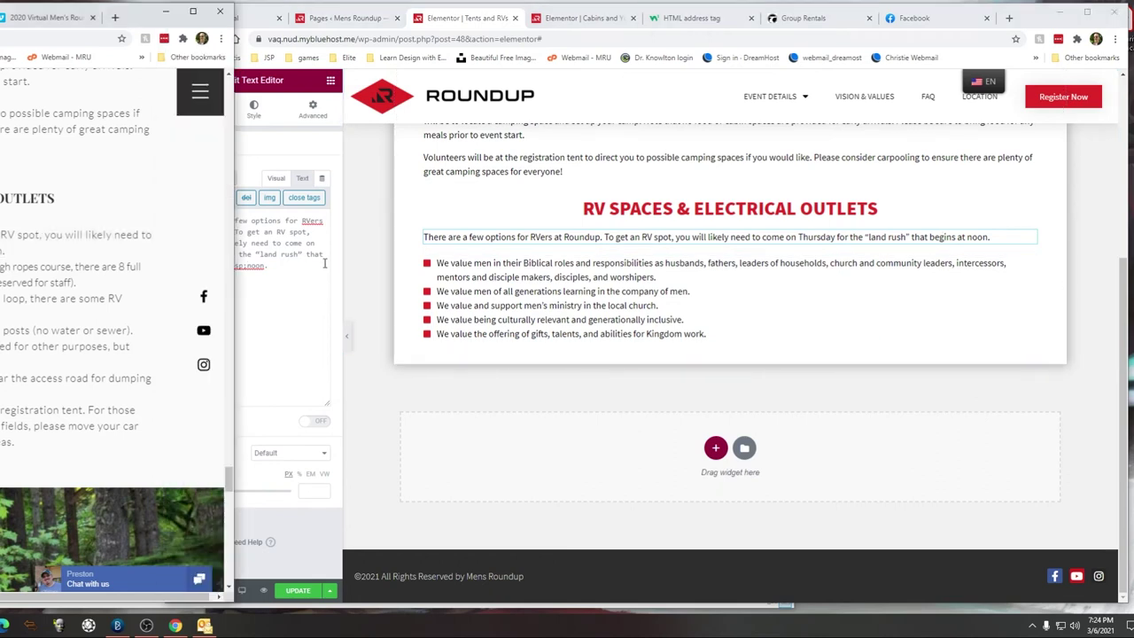
# Step: Replace the first icon list item's text with the 2020 site's entry on the Meadow Ridge facility's 8 full hookup RV spaces
pyautogui.click(542, 277)
pyautogui.click(219, 213)
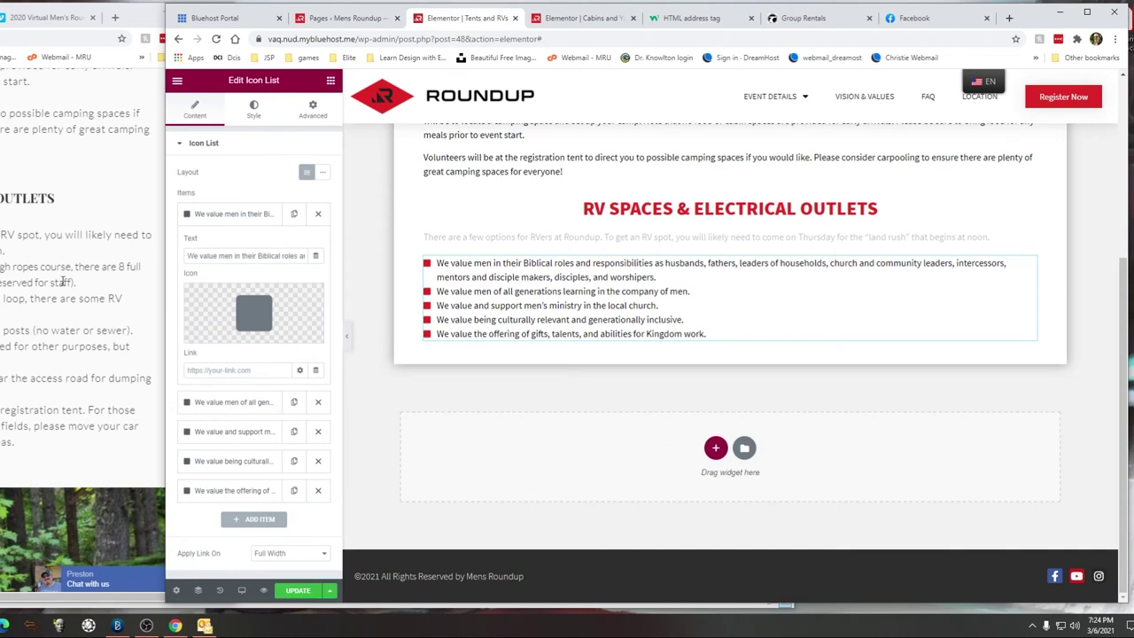
pyautogui.moveTo(76, 284); pyautogui.dragTo(2, 267)
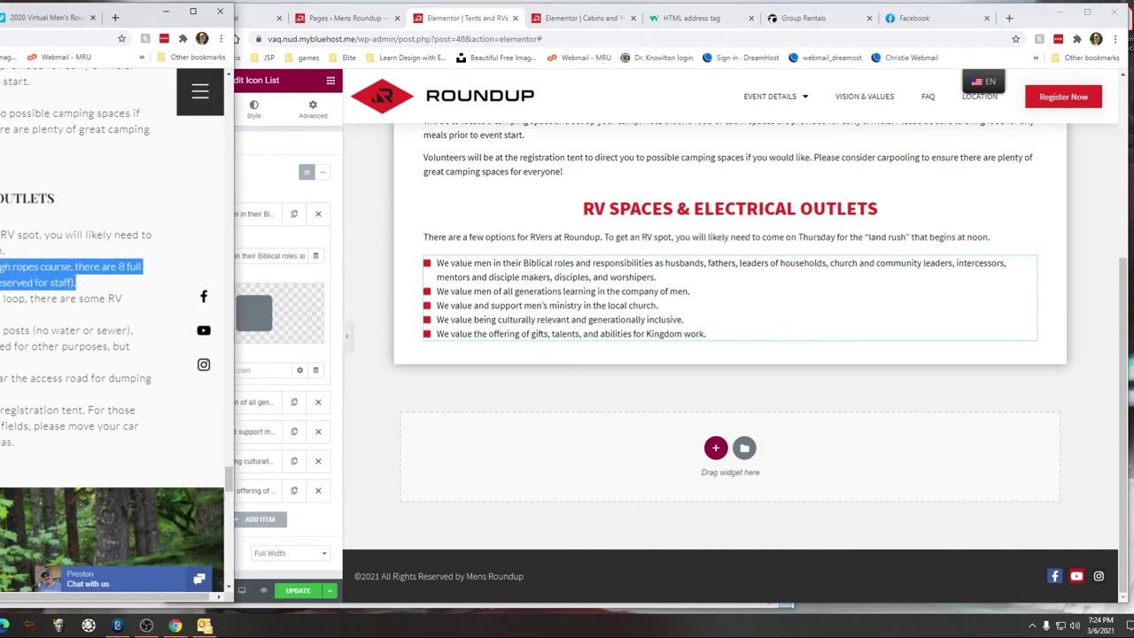
pyautogui.click(245, 255)
pyautogui.hotkey('ctrl', 'a')
pyautogui.write('At the Meadow Ridge facility, near the camping loop and high ropes course, there are 8 full hookup (electricity, water, sewer) RV spaces (one may be reserved for staff).')
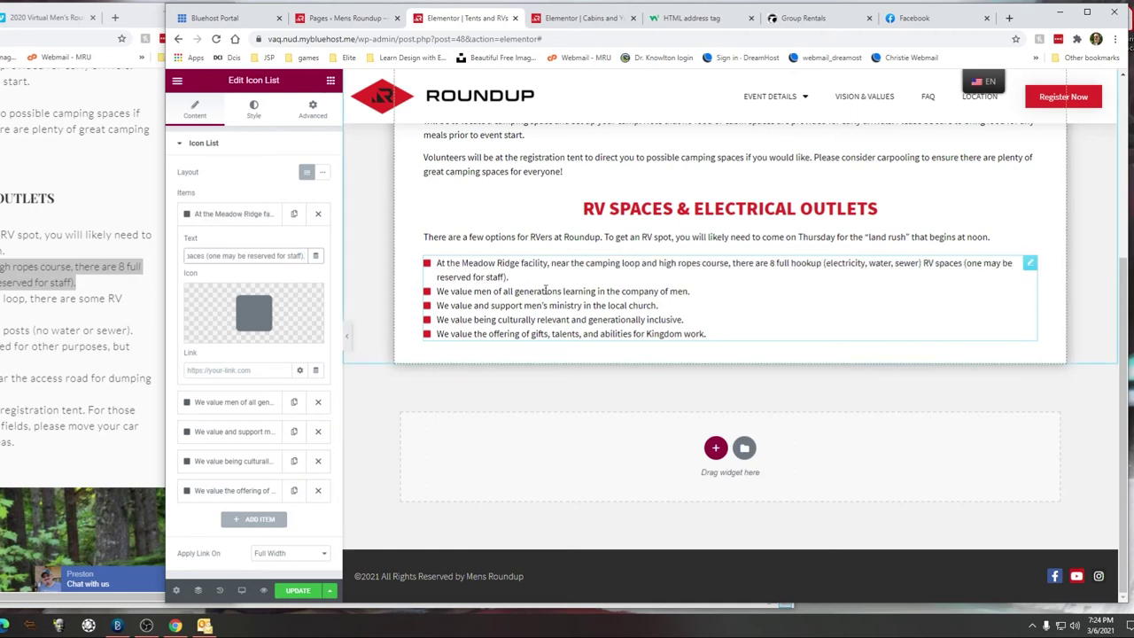
# Step: Replace the second icon list item's text with the 2020 site's entry on RV spaces past the giant swing with shared water and electricity
pyautogui.click(11, 314)
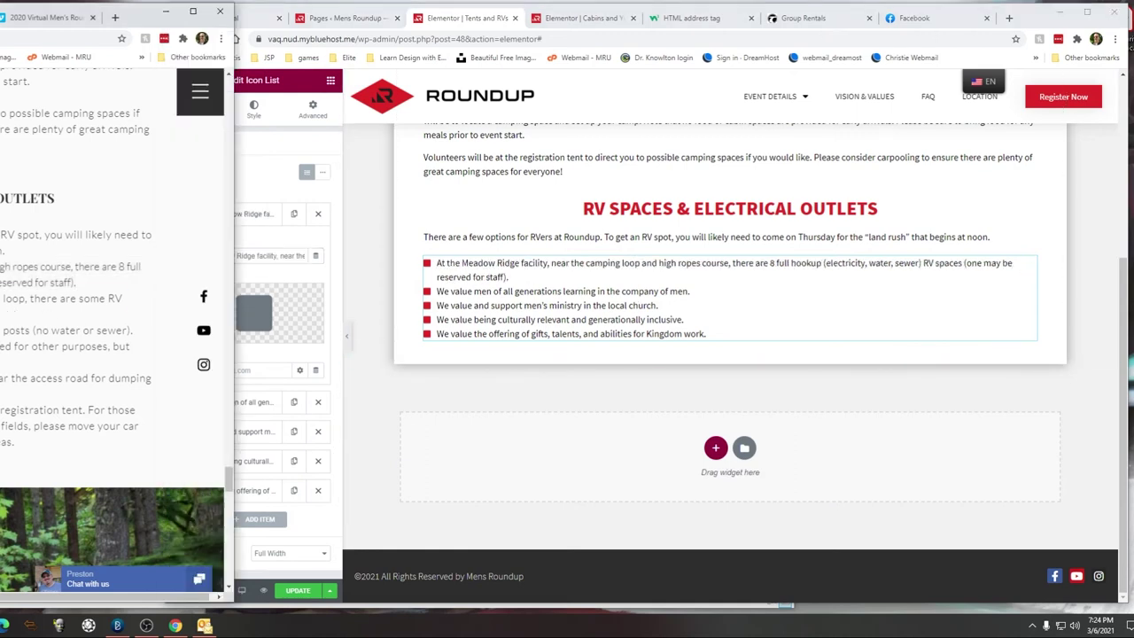
pyautogui.moveTo(2, 298); pyautogui.dragTo(123, 299)
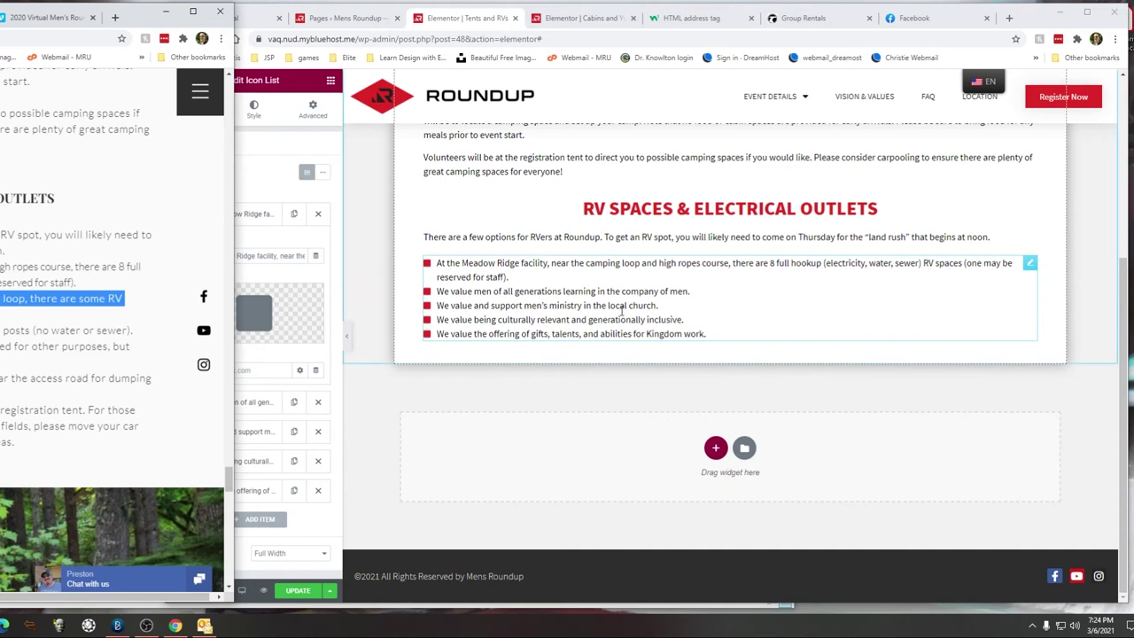
pyautogui.click(660, 304)
pyautogui.click(238, 401)
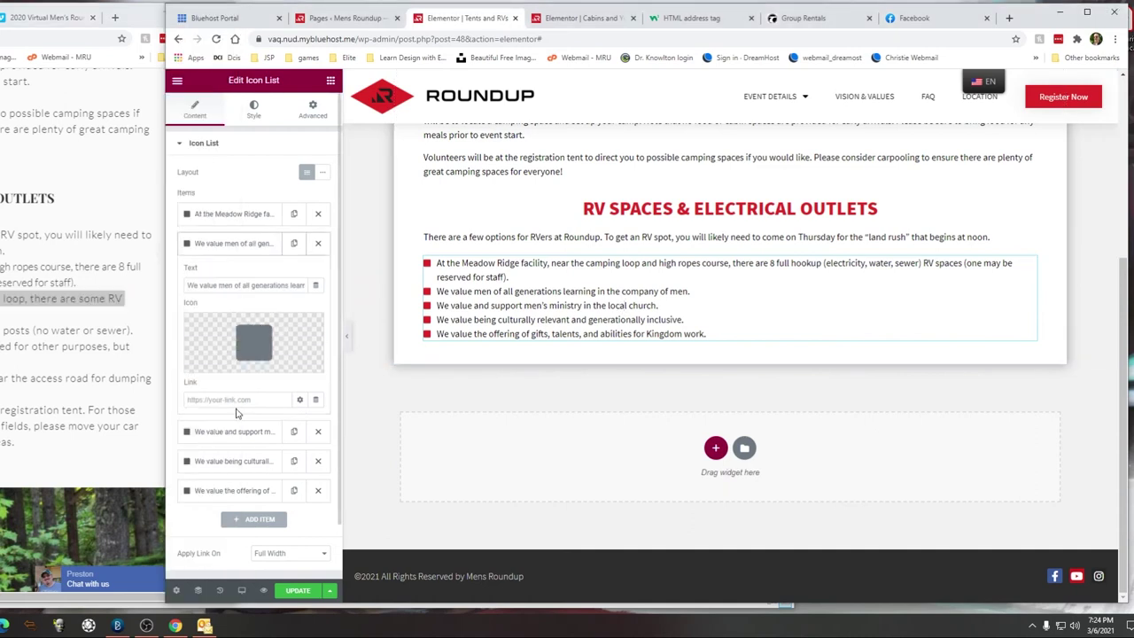
pyautogui.tripleClick(239, 286)
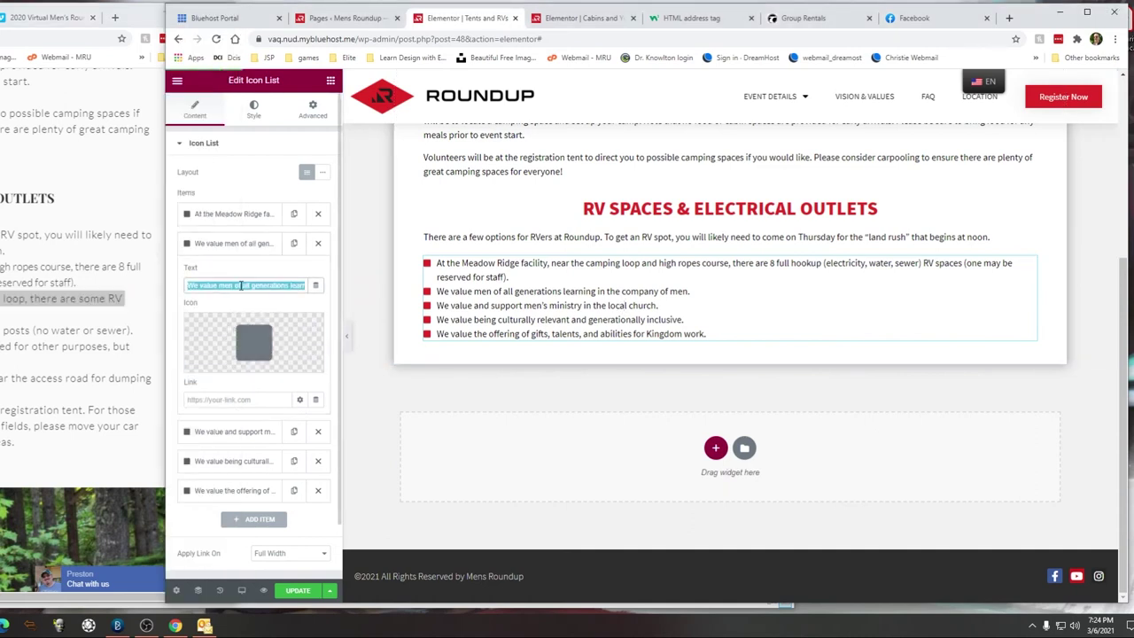
pyautogui.write('Past the giant swing, near the bottom of the camping loop, there are some RV spaces with shared water and electricity (no sewer).')
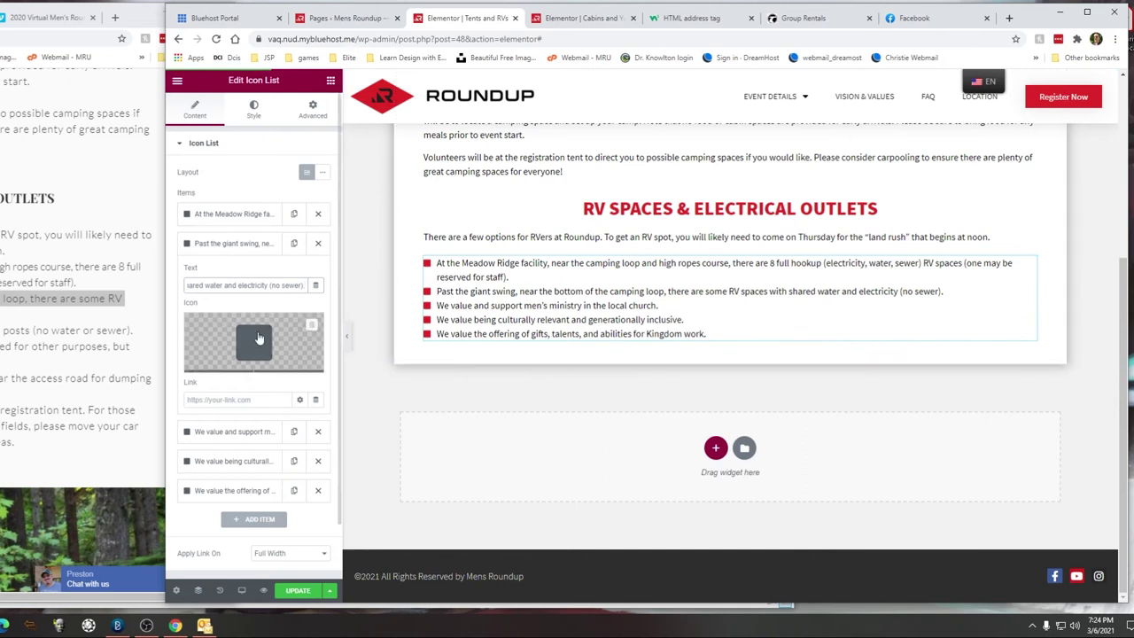
pyautogui.click(235, 243)
# Step: Replace the third icon list item's text with the 2020 site's entry on shared power posts at the recreation field
pyautogui.click(226, 273)
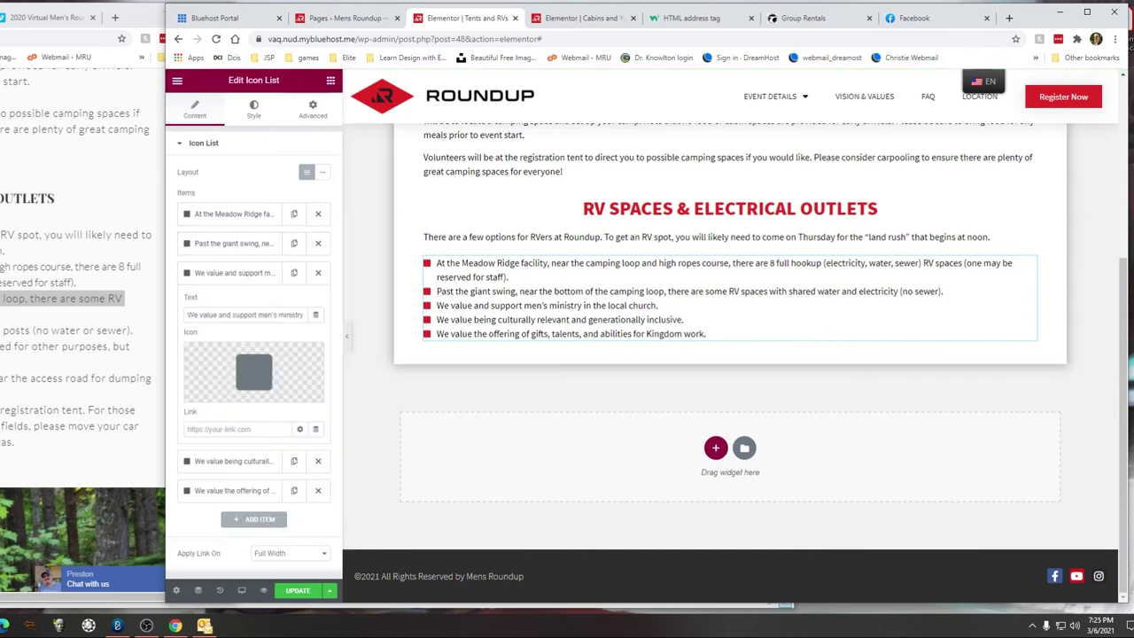
pyautogui.click(22, 332)
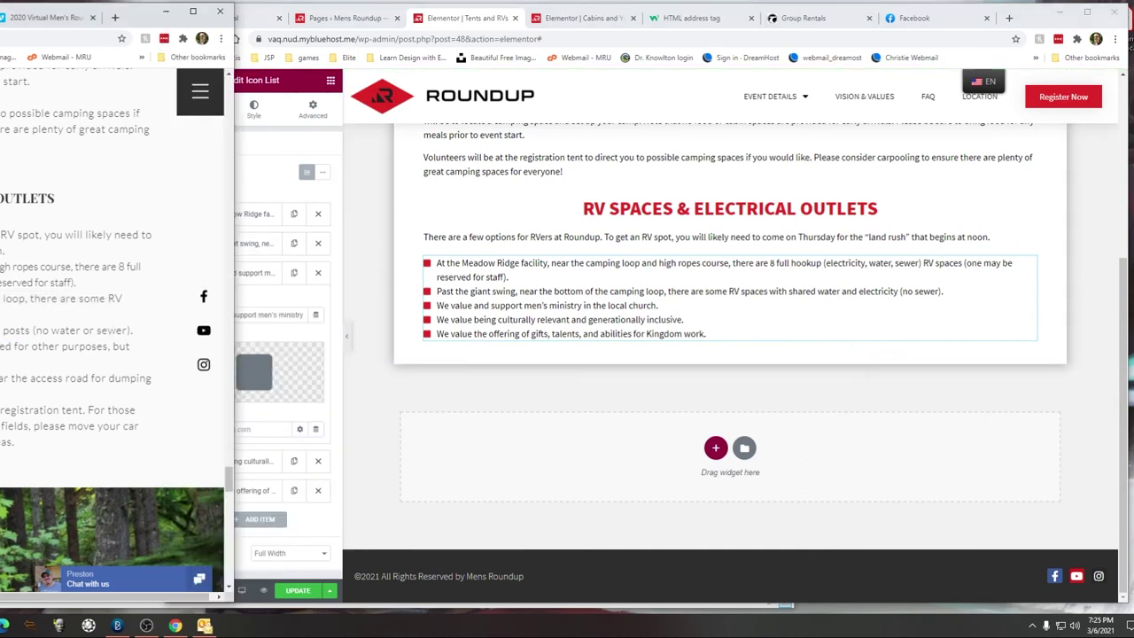
pyautogui.moveTo(134, 330); pyautogui.dragTo(0, 332)
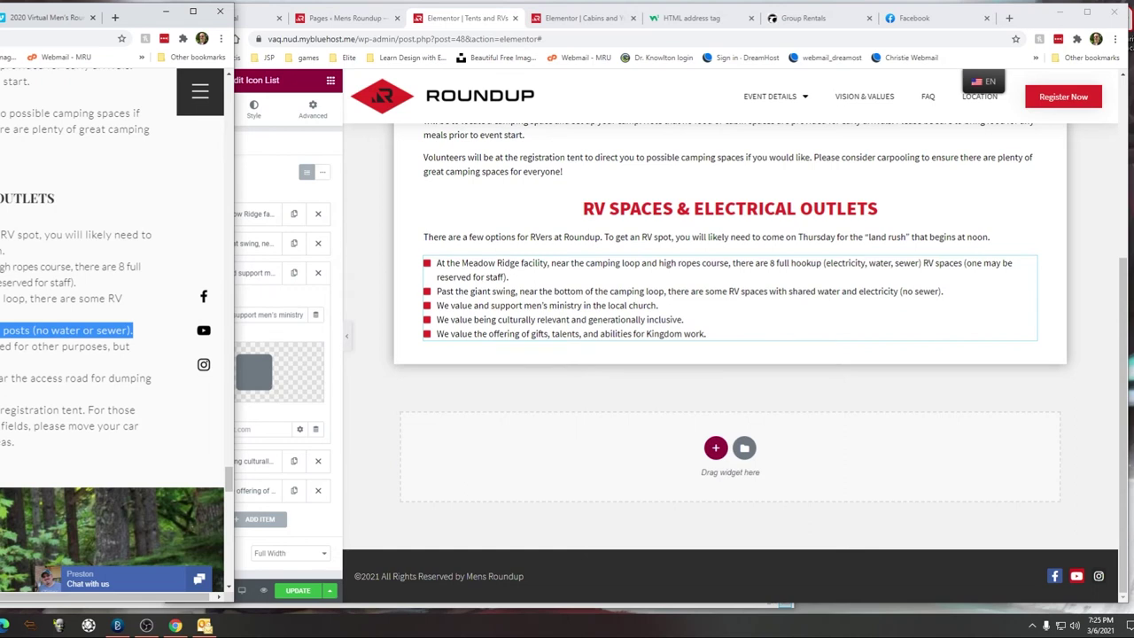
pyautogui.click(259, 317)
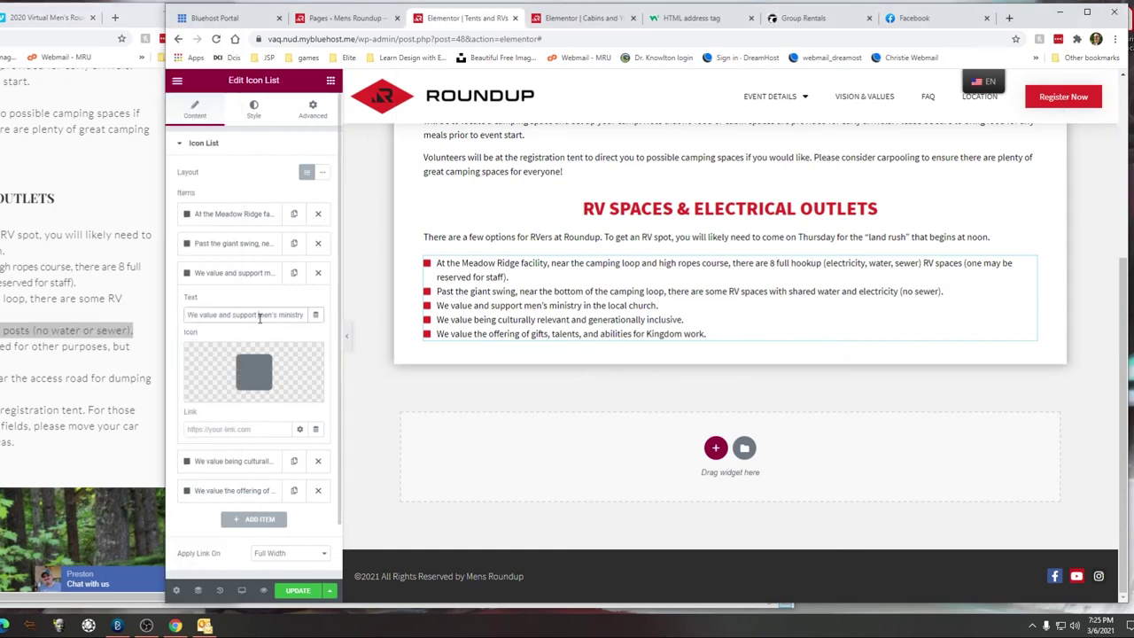
pyautogui.hotkey('ctrl', 'a')
pyautogui.write('At the recreation field, there are some shared power posts (no water or sewer).')
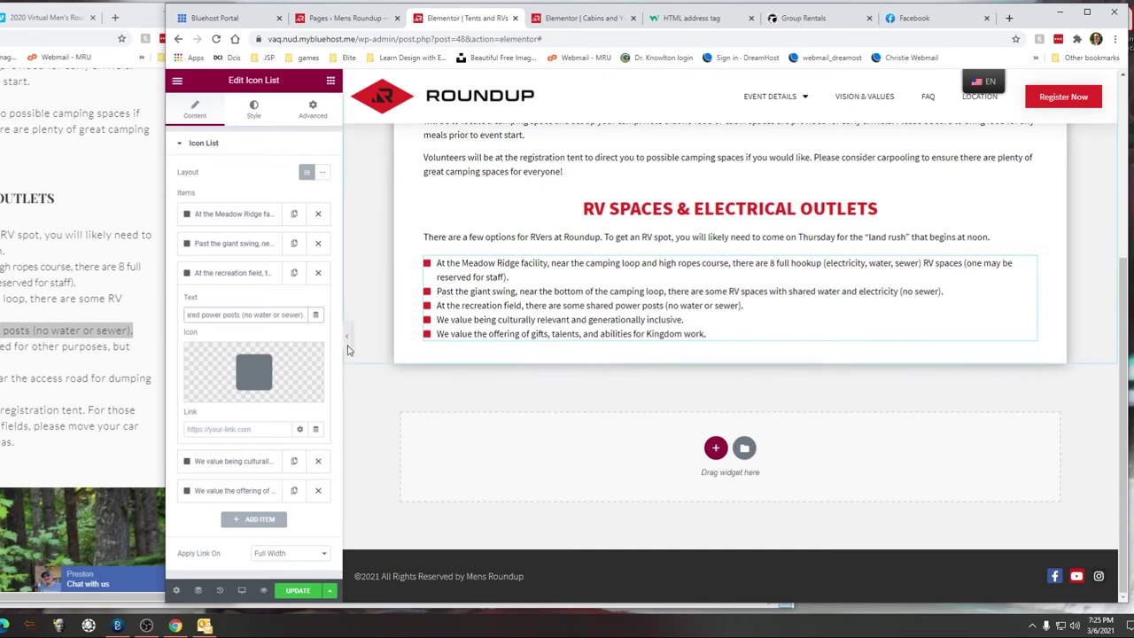
pyautogui.click(259, 277)
# Step: Replace the fourth icon list item's text with the 2020 site's entry on RVs going other places without electricity, water, or sewer
pyautogui.click(263, 303)
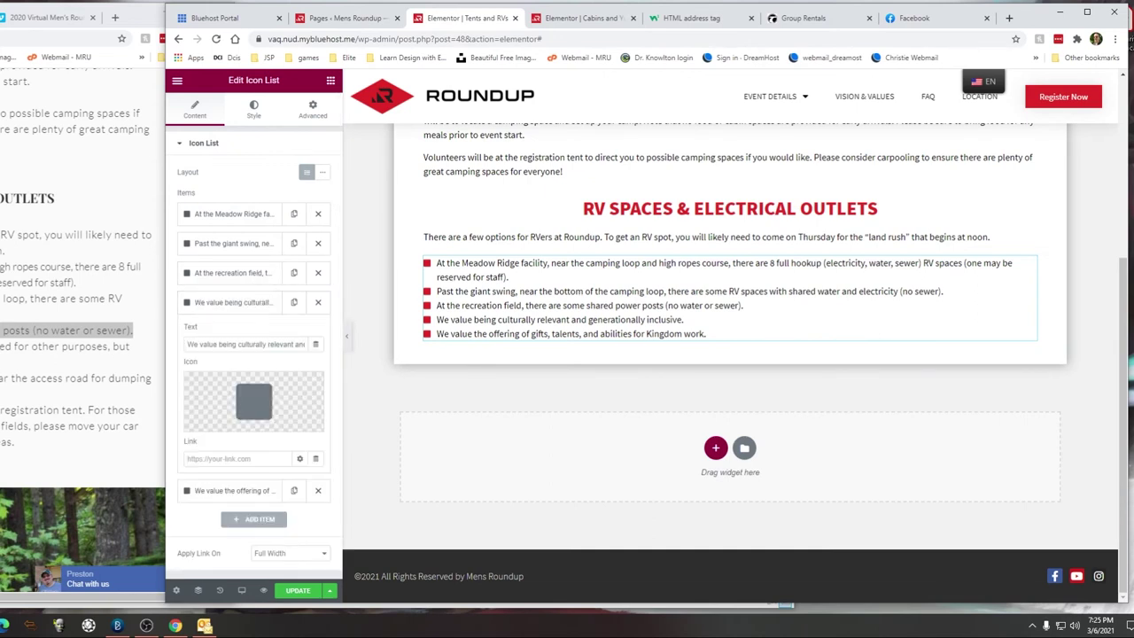
pyautogui.hotkey('alt', 'Tab')
pyautogui.moveTo(2, 347); pyautogui.dragTo(131, 347)
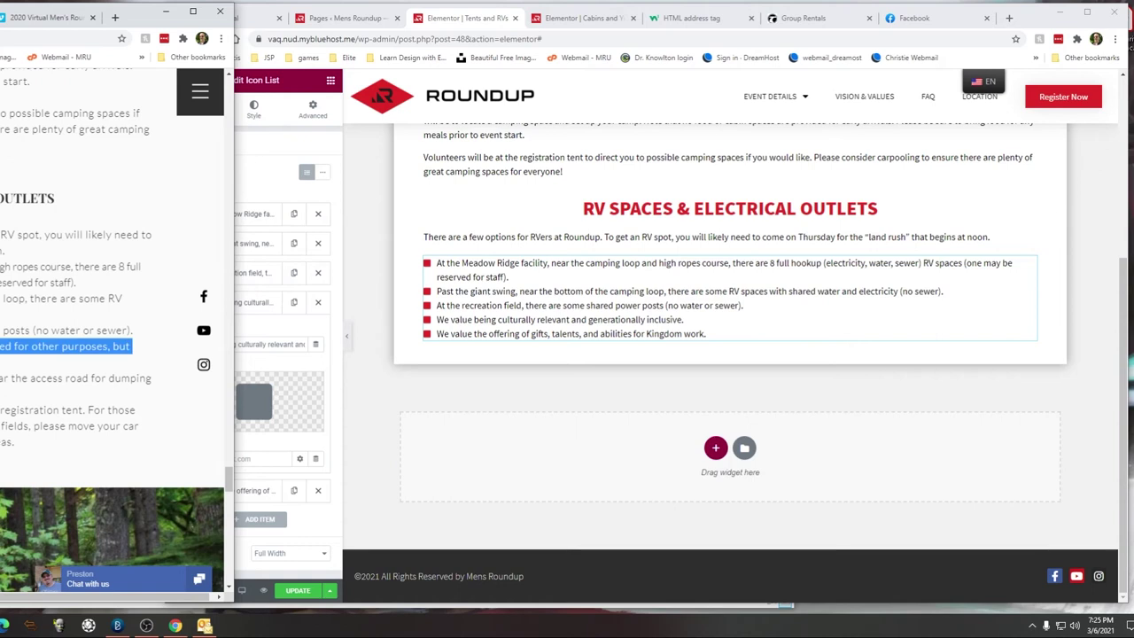
pyautogui.click(263, 302)
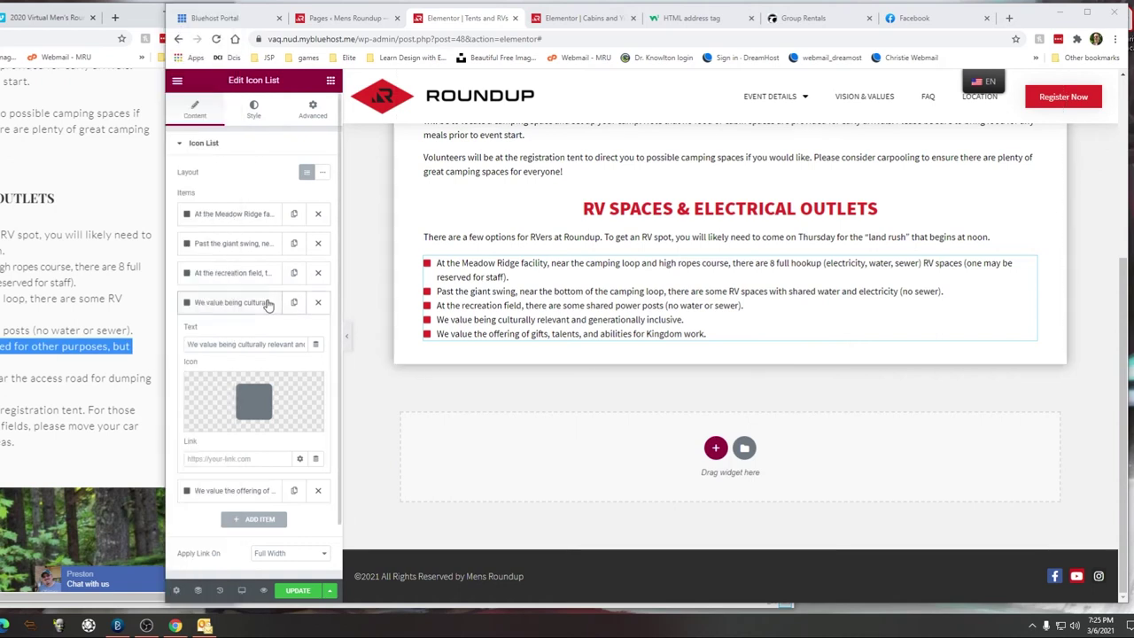
pyautogui.click(243, 302)
pyautogui.tripleClick(238, 342)
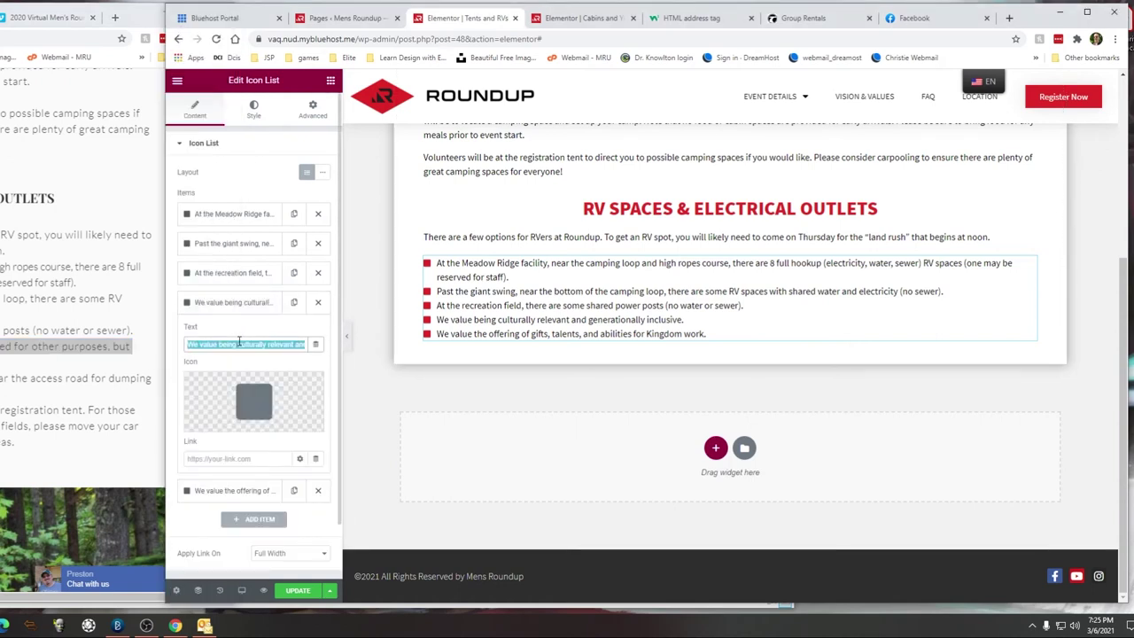
pyautogui.write("RVs can go other places that aren't marked as reserved for other purposes, but there wouldn't be electricity, water, or sewer.")
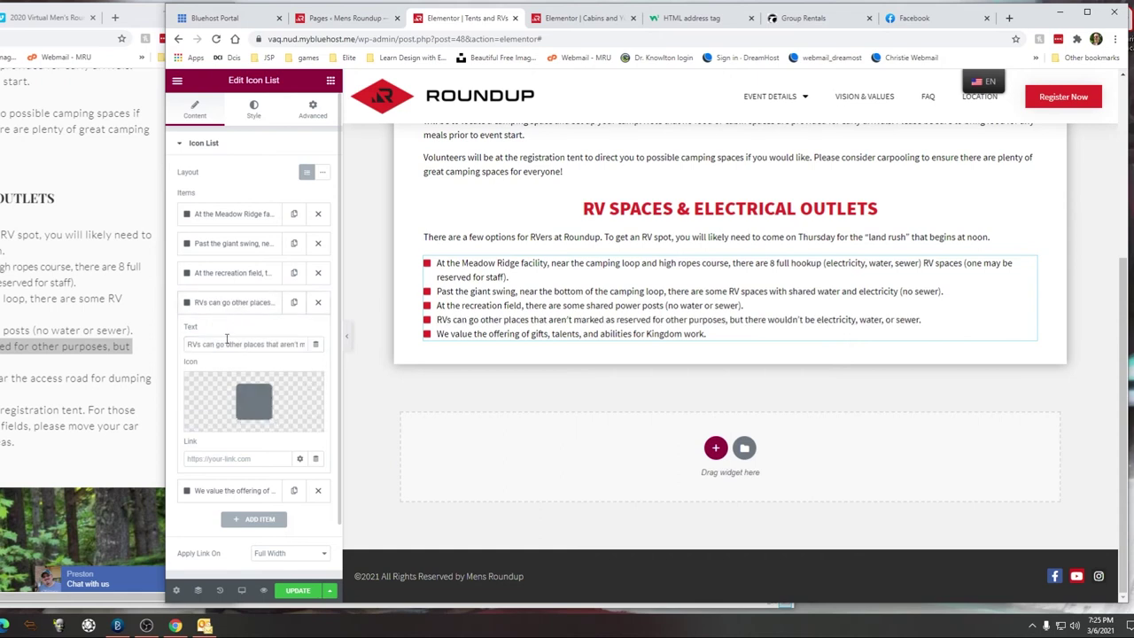
pyautogui.click(232, 305)
# Step: Replace the fifth icon list item's text with the 2020 site's entry on the Meadow Ridge sewer dump near the access road
pyautogui.click(236, 332)
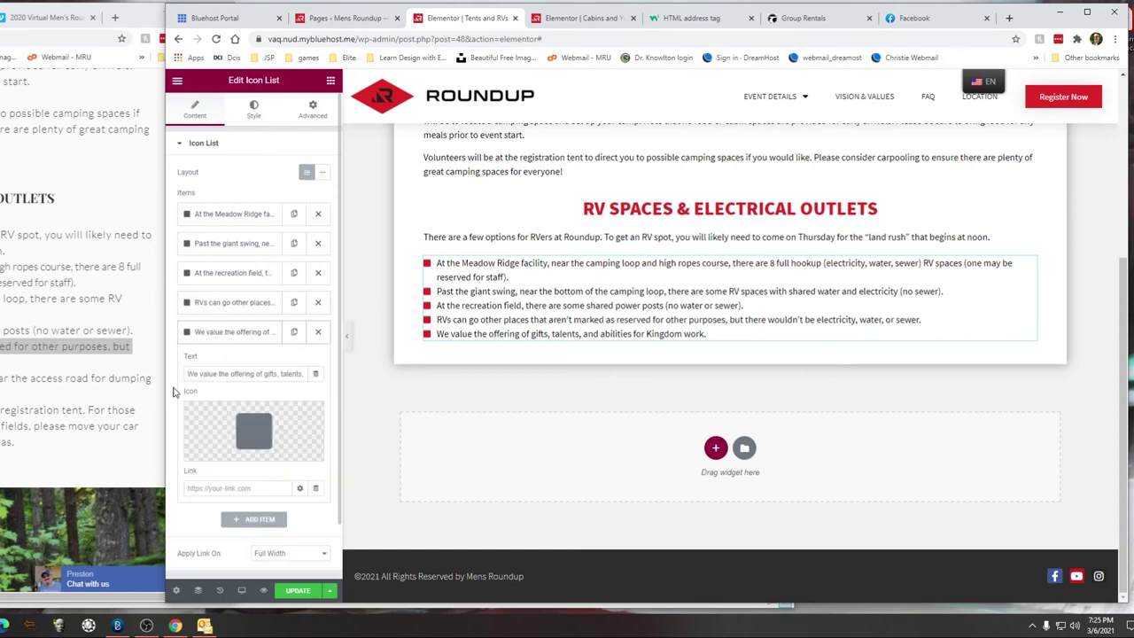
pyautogui.moveTo(154, 378); pyautogui.dragTo(0, 378)
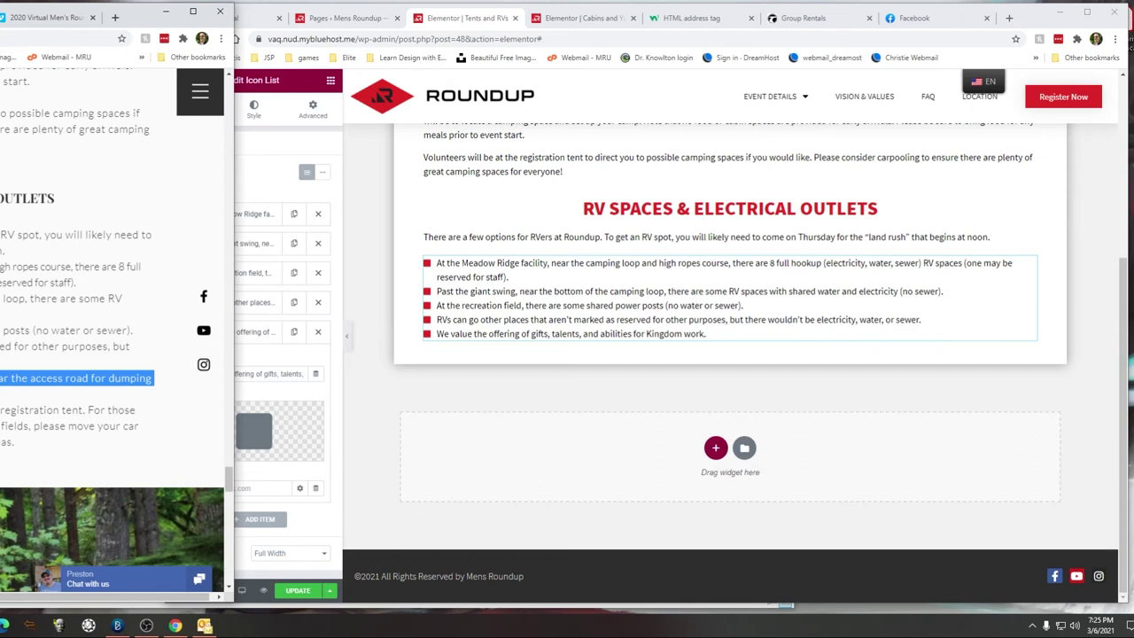
pyautogui.click(256, 346)
pyautogui.click(236, 331)
pyautogui.click(220, 373)
pyautogui.hotkey('ctrl', 'a')
pyautogui.write('In the Meadow Ridge area, there is a sewer dump near the access road for dumping dark water, etc.')
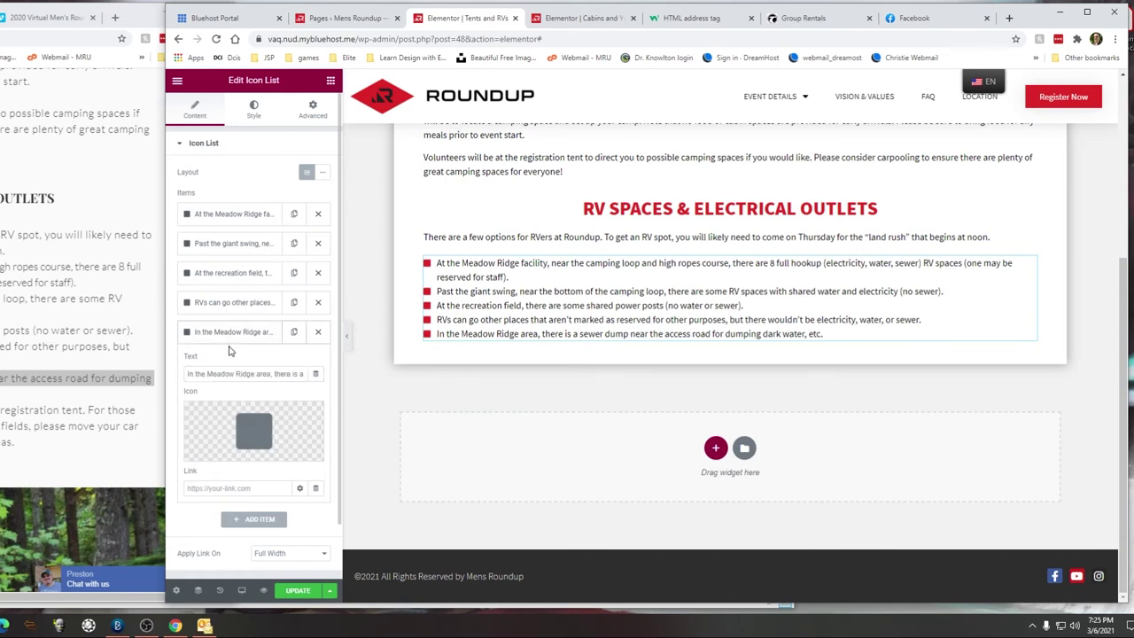
pyautogui.click(233, 332)
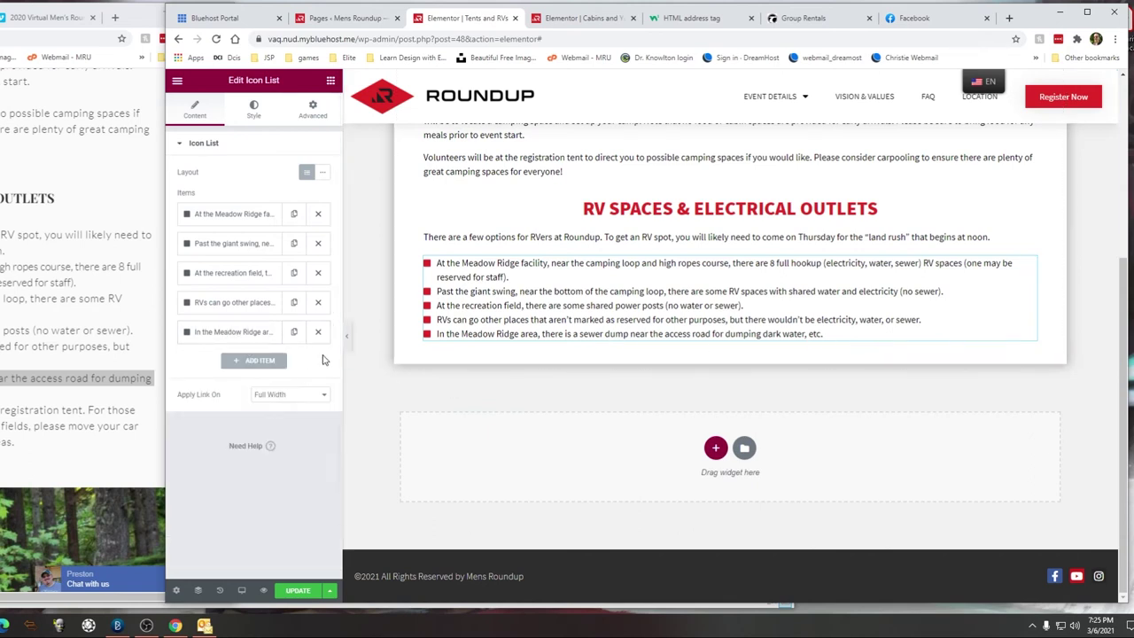
# Step: Duplicate the fifth icon list item and replace the copy's text with the 2020 site's entry on designated car parking near the registration tent
pyautogui.click(295, 331)
pyautogui.click(199, 370)
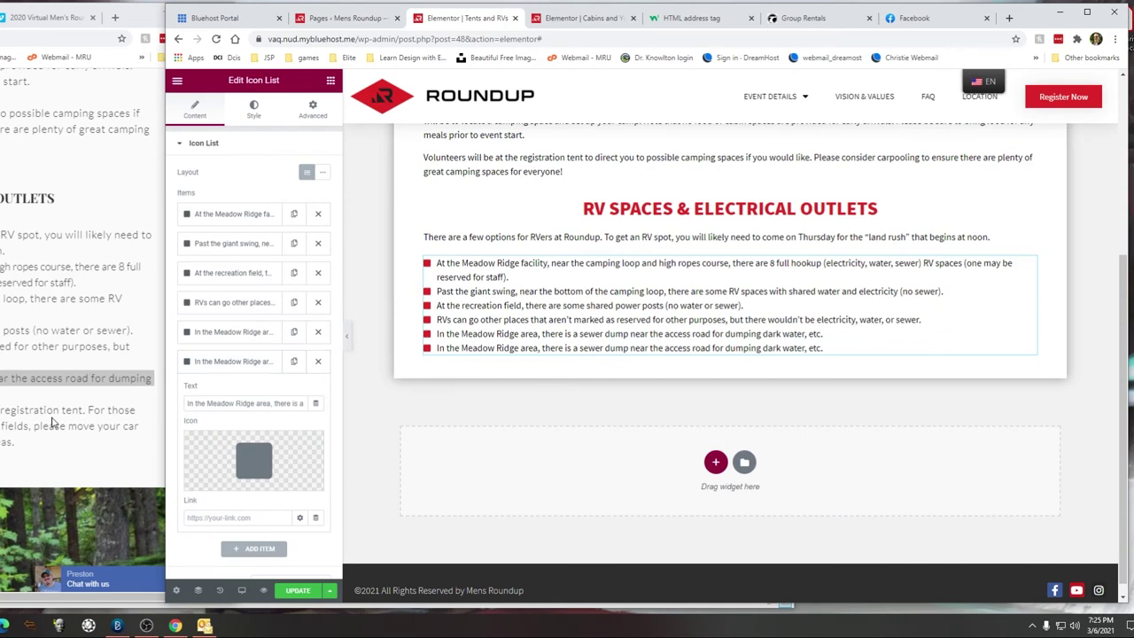
pyautogui.moveTo(18, 447); pyautogui.dragTo(2, 411)
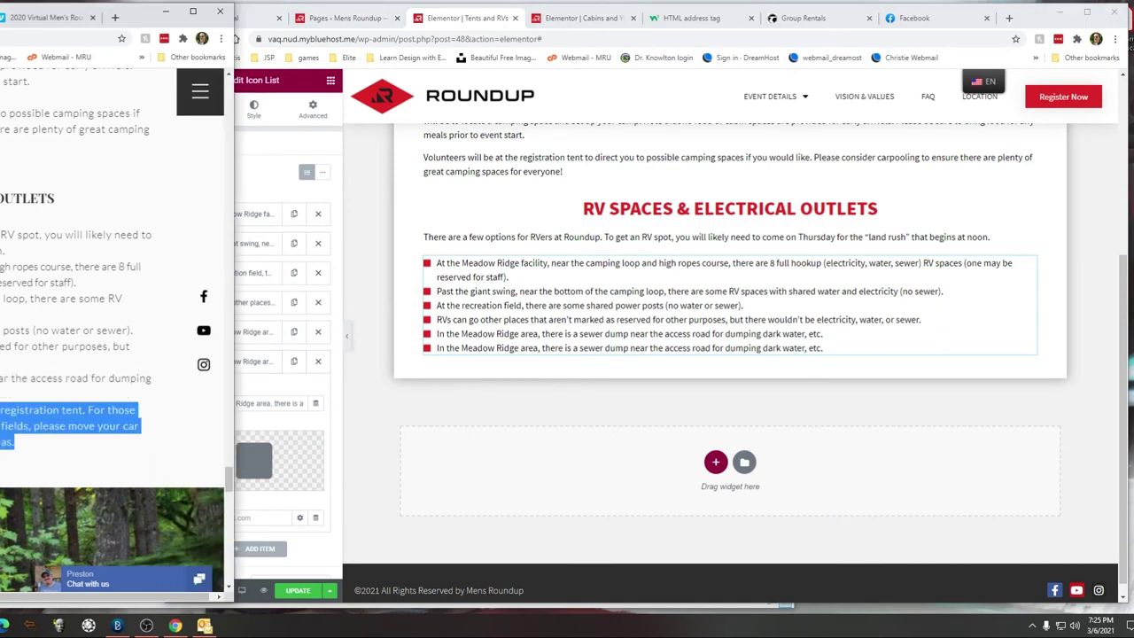
pyautogui.click(263, 403)
pyautogui.hotkey('ctrl', 'a')
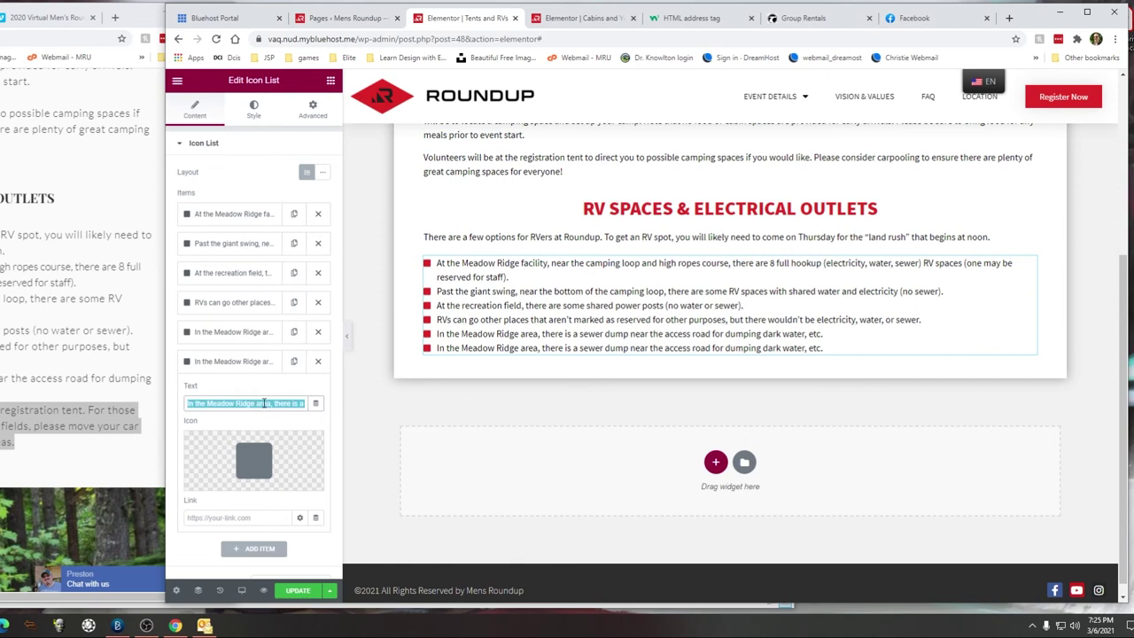
pyautogui.write('We have a designated parking area for cars near the registration tent. For those staying in cabins or camping on the Forum or nearby fields, please move your car after you unload/setup to the designated parking areas.')
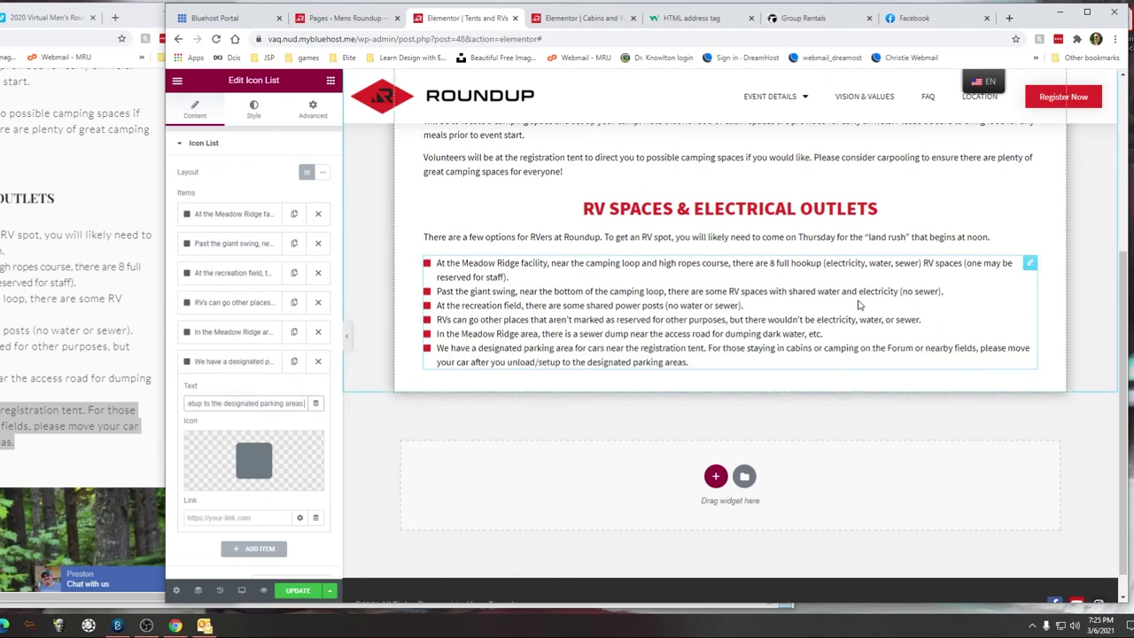
# Step: Replace a space with "&nbsp;" in the text of the icon list item about the designated parking area
pyautogui.click(892, 291)
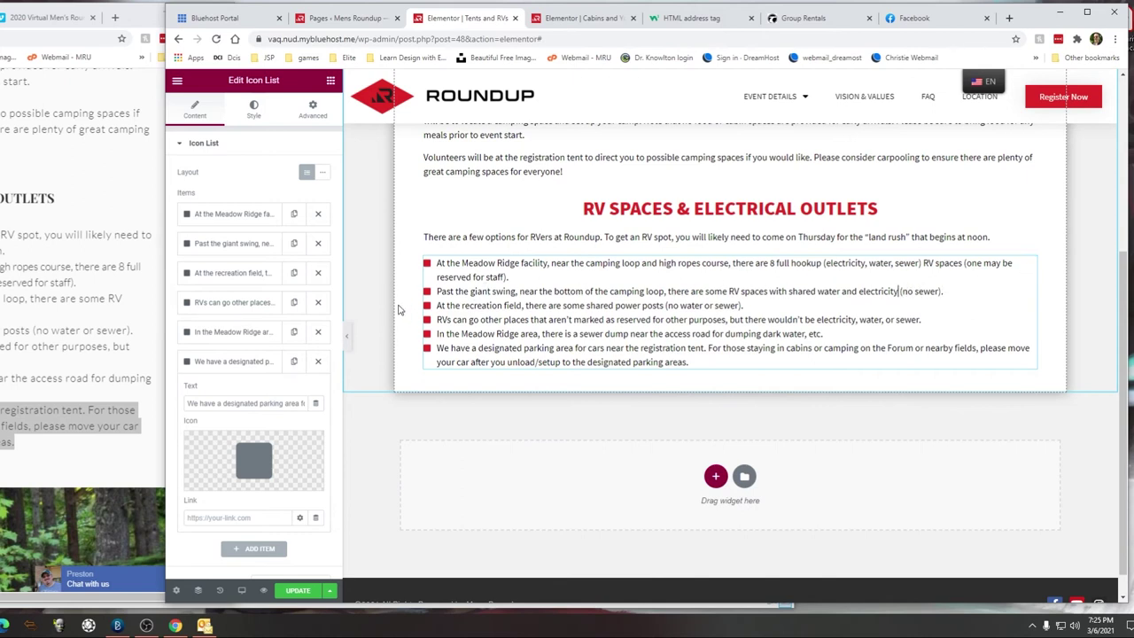
pyautogui.moveTo(164, 294); pyautogui.dragTo(210, 286)
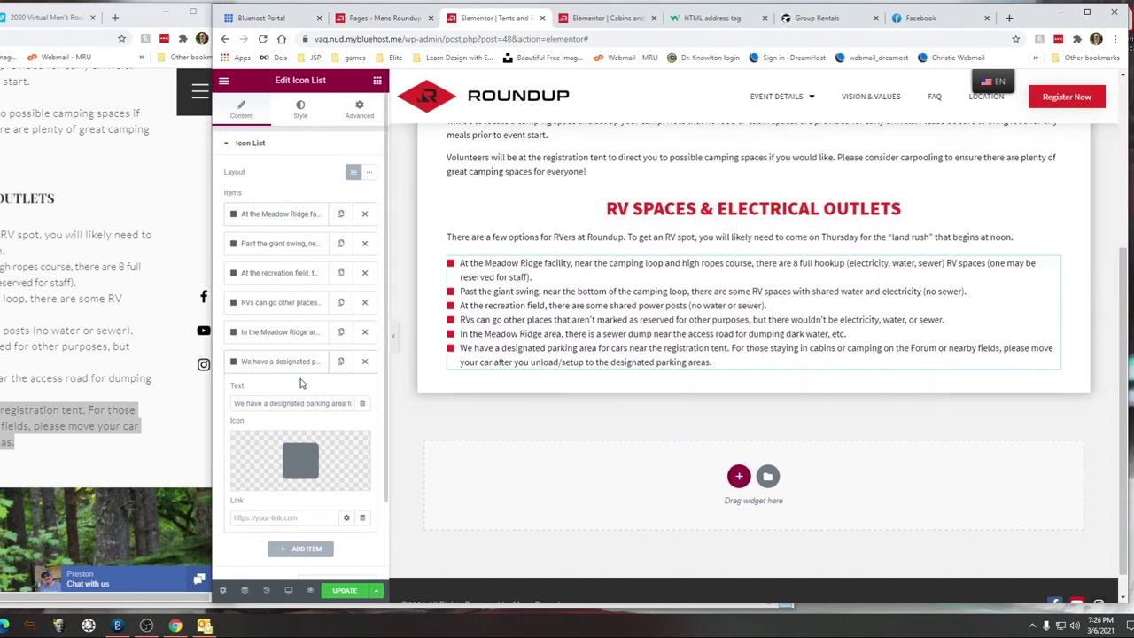
pyautogui.click(309, 403)
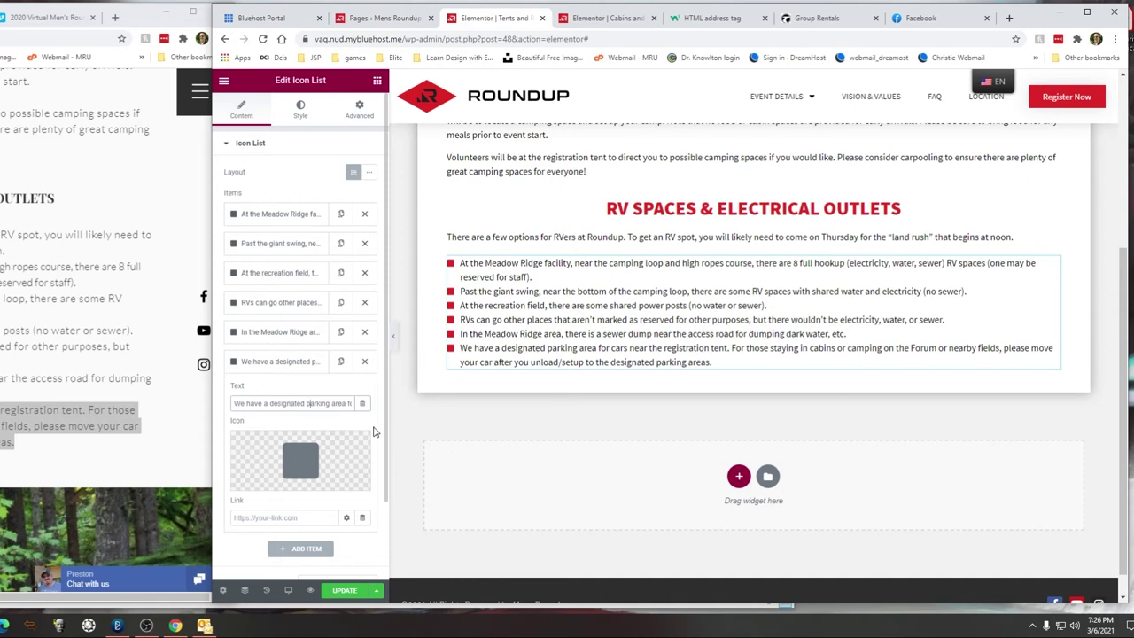
pyautogui.press('Right')
pyautogui.press('Right')
pyautogui.press('Right')
pyautogui.press('Right')
pyautogui.press('Right')
pyautogui.press('Right')
pyautogui.press('Right')
pyautogui.press('Right')
pyautogui.press('Right')
pyautogui.press('Right')
pyautogui.press('Right')
pyautogui.press('Right')
pyautogui.press('Right')
pyautogui.press('Right')
pyautogui.press('Right')
pyautogui.press('Right')
pyautogui.press('Right')
pyautogui.press('Right')
pyautogui.press('Right')
pyautogui.press('Right')
pyautogui.press('Right')
pyautogui.press('Right')
pyautogui.press('Right')
pyautogui.press('Right')
pyautogui.press('Right')
pyautogui.press('Right')
pyautogui.press('Right')
pyautogui.press('Right')
pyautogui.press('Right')
pyautogui.press('Right')
pyautogui.press('Right')
pyautogui.press('Right')
pyautogui.press('Right')
pyautogui.press('Right')
pyautogui.press('Right')
pyautogui.press('Right')
pyautogui.press('Right')
pyautogui.press('Right')
pyautogui.press('Right')
pyautogui.press('Right')
pyautogui.press('Right')
pyautogui.press('Right')
pyautogui.press('Right')
pyautogui.press('Right')
pyautogui.press('Right')
pyautogui.press('Right')
pyautogui.press('Right')
pyautogui.press('Right')
pyautogui.press('Right')
pyautogui.press('Right')
pyautogui.press('Right')
pyautogui.press('Right')
pyautogui.press('Right')
pyautogui.press('Right')
pyautogui.press('Right')
pyautogui.press('Right')
pyautogui.press('Right')
pyautogui.press('Right')
pyautogui.press('Right')
pyautogui.press('Right')
pyautogui.press('Right')
pyautogui.press('Right')
pyautogui.press('Right')
pyautogui.press('Right')
pyautogui.press('Right')
pyautogui.press('Right')
pyautogui.press('Right')
pyautogui.press('Right')
pyautogui.press('Right')
pyautogui.press('Right')
pyautogui.press('Right')
pyautogui.press('Right')
pyautogui.press('Right')
pyautogui.press('Right')
pyautogui.press('Right')
pyautogui.press('BackSpace')
pyautogui.write('&nbsp;')
pyautogui.click(271, 361)
# Step: Replace a space with "&nbsp;" in the text of the fifth icon list item, about the Meadow Ridge sewer dump
pyautogui.click(276, 335)
pyautogui.click(322, 375)
pyautogui.press('Right')
pyautogui.press('Right')
pyautogui.press('Right')
pyautogui.press('Right')
pyautogui.press('Right')
pyautogui.press('Right')
pyautogui.press('Right')
pyautogui.press('Right')
pyautogui.press('Right')
pyautogui.press('Right')
pyautogui.press('Right')
pyautogui.press('Right')
pyautogui.press('Right')
pyautogui.press('Right')
pyautogui.press('Right')
pyautogui.press('Right')
pyautogui.press('Right')
pyautogui.press('Right')
pyautogui.press('Right')
pyautogui.press('Right')
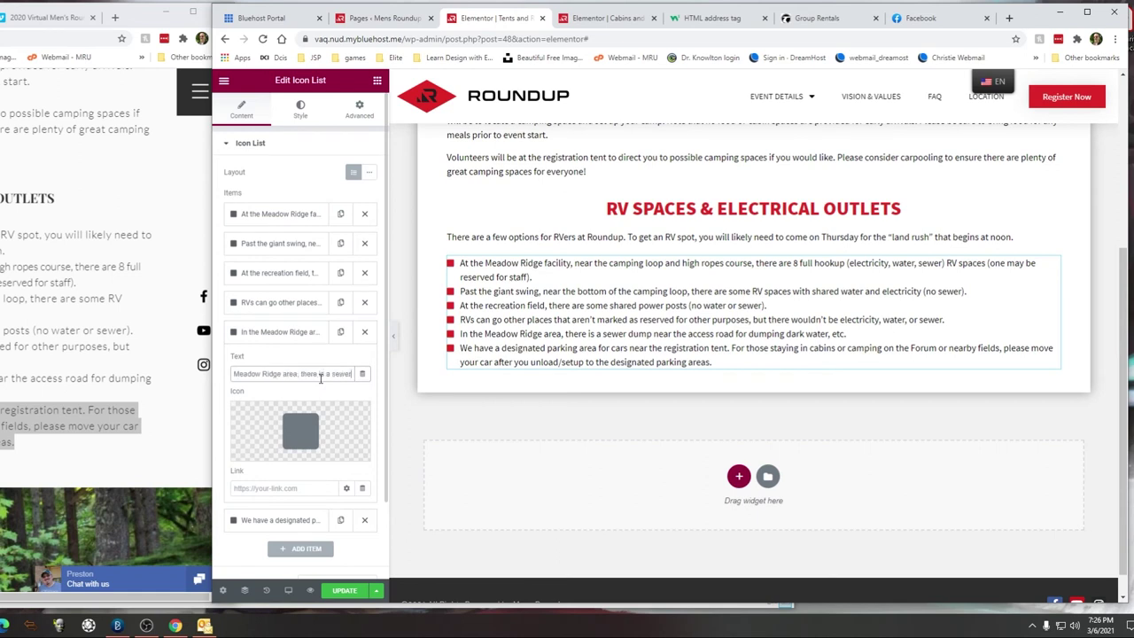
pyautogui.press('Right')
pyautogui.press('Right')
pyautogui.press('Right')
pyautogui.press('Right')
pyautogui.press('Right')
pyautogui.press('Right')
pyautogui.press('Right')
pyautogui.press('Right')
pyautogui.press('Right')
pyautogui.press('Right')
pyautogui.press('Right')
pyautogui.press('Right')
pyautogui.press('BackSpace')
pyautogui.write('&nbsp;')
# Step: Replace a space with "&nbsp;" in the text of the fourth icon list item, about RVs going other places
pyautogui.click(282, 303)
pyautogui.click(324, 345)
pyautogui.press('Right')
pyautogui.press('Right')
pyautogui.press('Right')
pyautogui.press('Right')
pyautogui.press('Right')
pyautogui.press('Right')
pyautogui.press('Right')
pyautogui.press('Right')
pyautogui.press('Right')
pyautogui.press('Right')
pyautogui.press('Right')
pyautogui.press('Right')
pyautogui.press('Right')
pyautogui.press('Right')
pyautogui.press('Right')
pyautogui.press('Right')
pyautogui.press('Right')
pyautogui.press('Right')
pyautogui.press('Right')
pyautogui.press('Right')
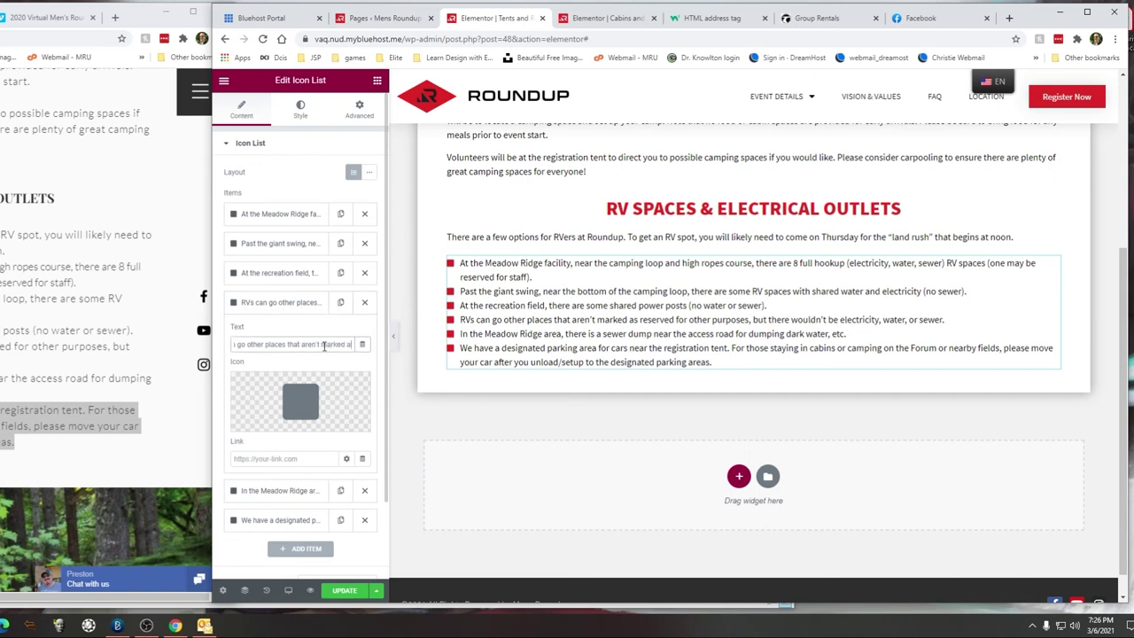
pyautogui.press('Right')
pyautogui.press('Right')
pyautogui.press('Right')
pyautogui.press('Right')
pyautogui.press('Right')
pyautogui.press('Right')
pyautogui.press('Right')
pyautogui.press('Right')
pyautogui.press('Right')
pyautogui.press('Right')
pyautogui.press('Right')
pyautogui.press('Right')
pyautogui.press('Right')
pyautogui.press('Right')
pyautogui.press('Right')
pyautogui.press('Right')
pyautogui.press('Right')
pyautogui.press('Right')
pyautogui.press('Right')
pyautogui.press('Right')
pyautogui.press('BackSpace')
pyautogui.write('&nbsp;')
# Step: Replace the space before "sewer" with "&nbsp;" in the text of the third icon list item, about the recreation field
pyautogui.click(292, 272)
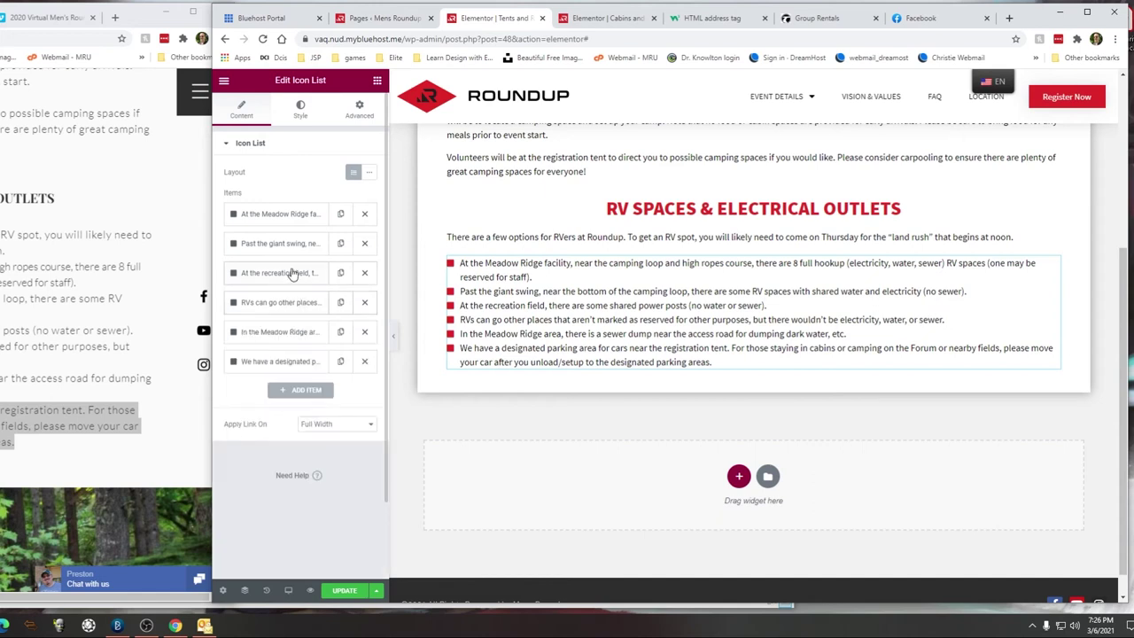
pyautogui.moveTo(353, 361)
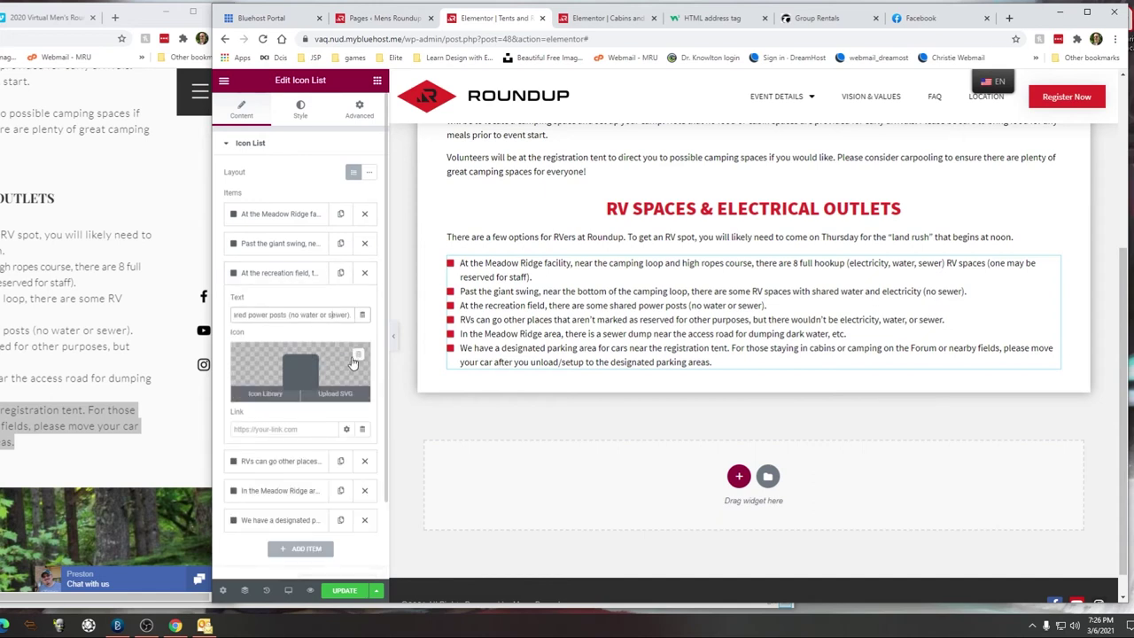
pyautogui.press('BackSpace')
pyautogui.write('&nbsp;s')
# Step: Check the end of the text in the second icon list item, about the RV spaces past the giant swing
pyautogui.click(288, 244)
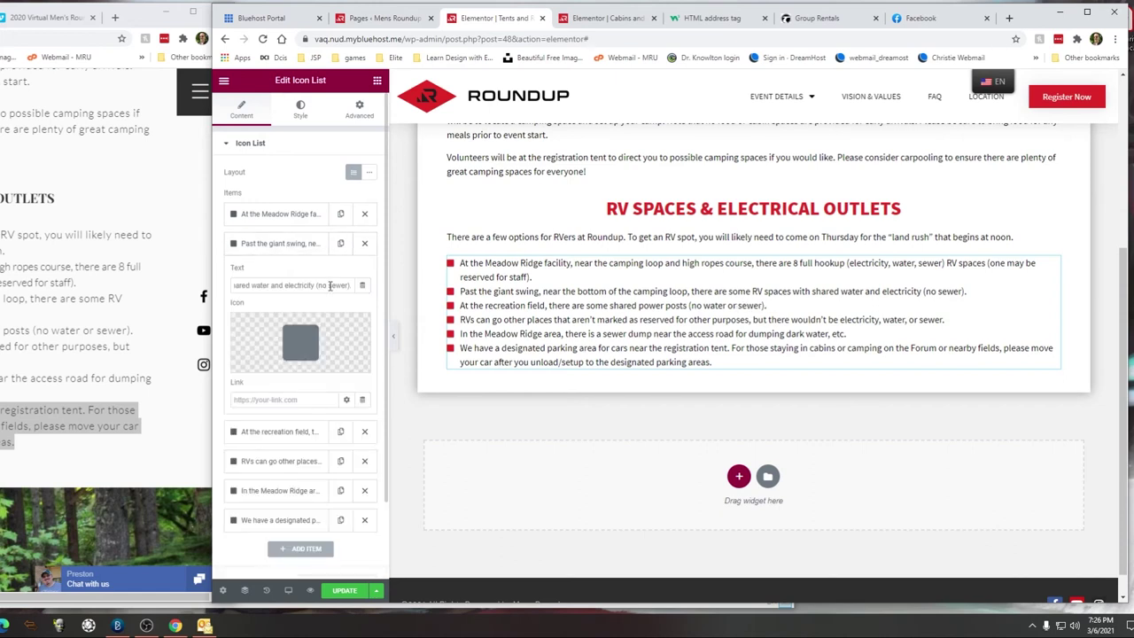
pyautogui.click(285, 247)
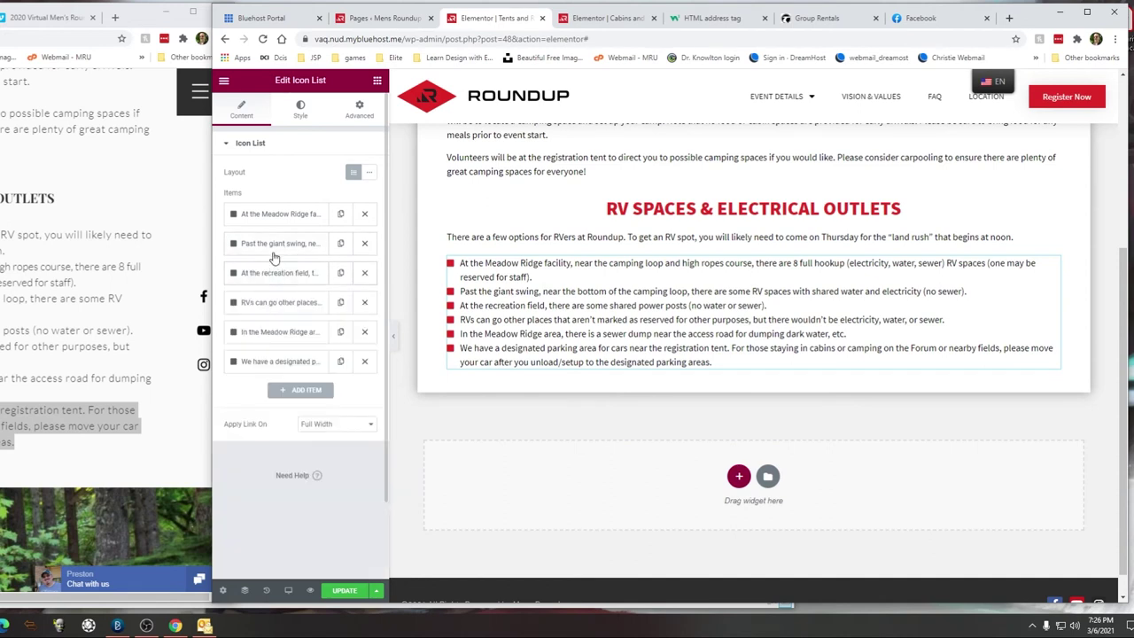
pyautogui.click(289, 248)
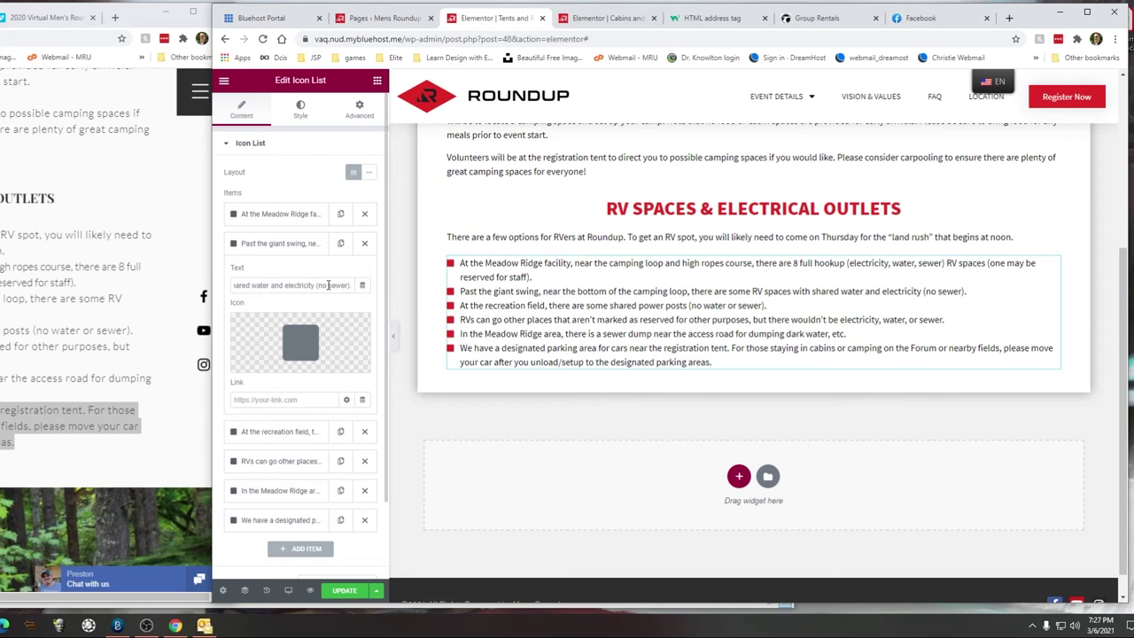
pyautogui.click(297, 285)
pyautogui.click(284, 245)
# Step: Save the page changes and reload the editor to bring up the RV spaces list again
pyautogui.click(337, 591)
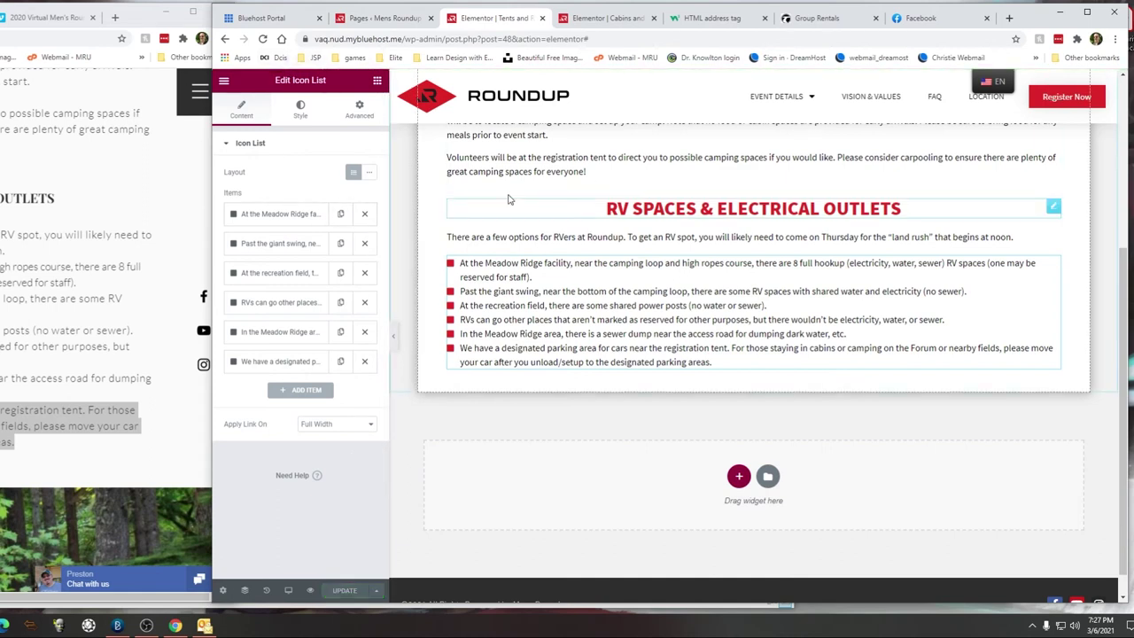
pyautogui.click(262, 39)
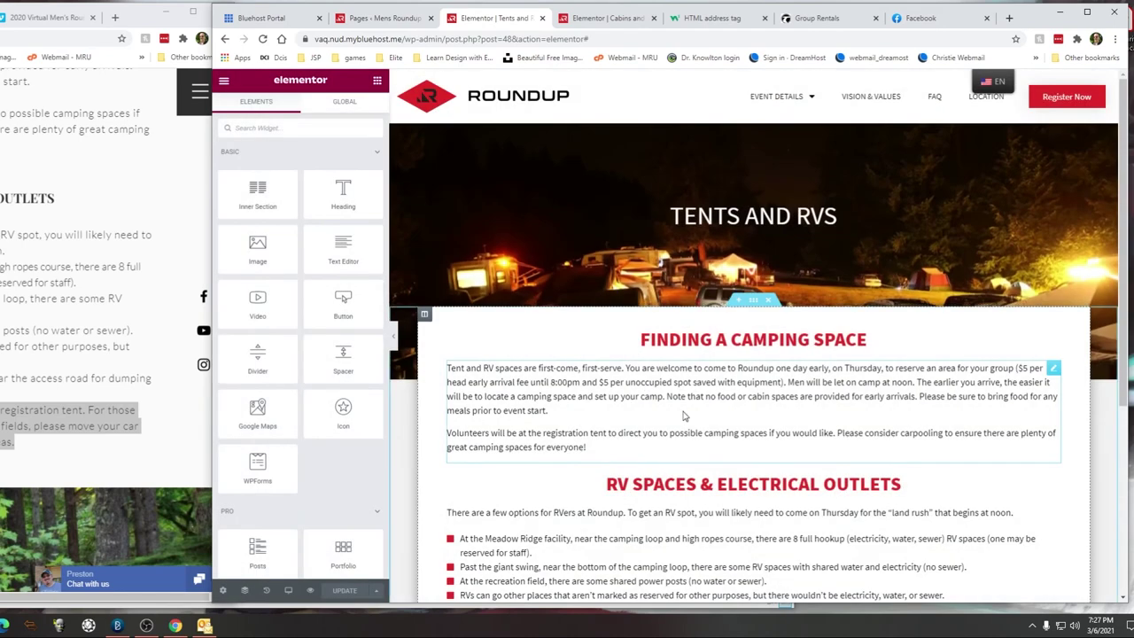
pyautogui.scroll(-3, 739, 469)
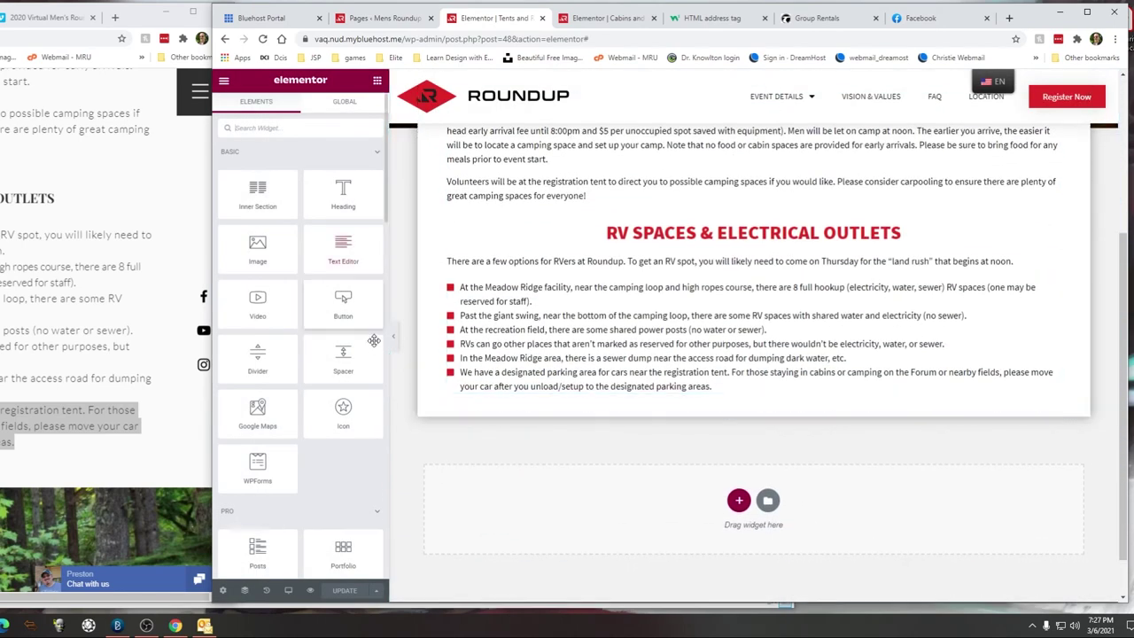
# Step: Read through the text of the recreation field item in the RV spaces icon list
pyautogui.click(469, 388)
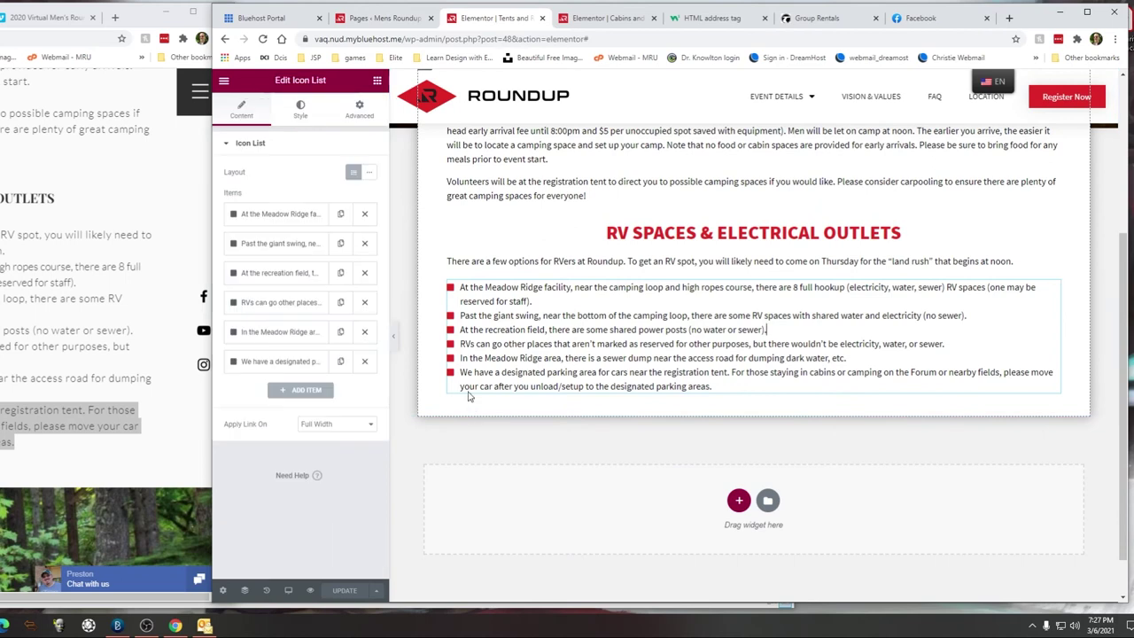
pyautogui.click(301, 280)
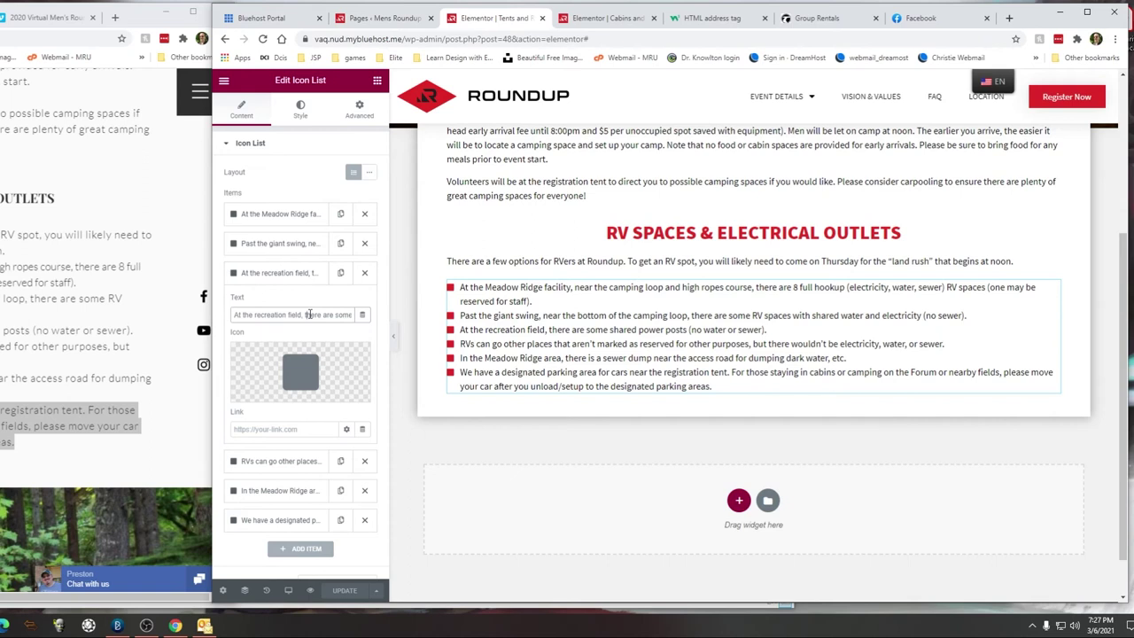
pyautogui.click(309, 315)
pyautogui.press('Right')
pyautogui.press('Right')
pyautogui.press('Right')
pyautogui.press('Right')
pyautogui.press('Right')
pyautogui.press('Right')
pyautogui.press('Right')
pyautogui.press('Right')
pyautogui.press('Right')
pyautogui.press('Right')
pyautogui.press('Right')
pyautogui.press('Right')
pyautogui.press('Right')
pyautogui.press('Right')
pyautogui.press('Right')
pyautogui.press('Right')
pyautogui.press('Right')
pyautogui.press('Right')
pyautogui.press('Right')
pyautogui.press('Right')
pyautogui.press('Home')
# Step: Replace the space between "no" and "sewer" with "&nbsp;" in the second icon list item, about the giant swing
pyautogui.click(292, 248)
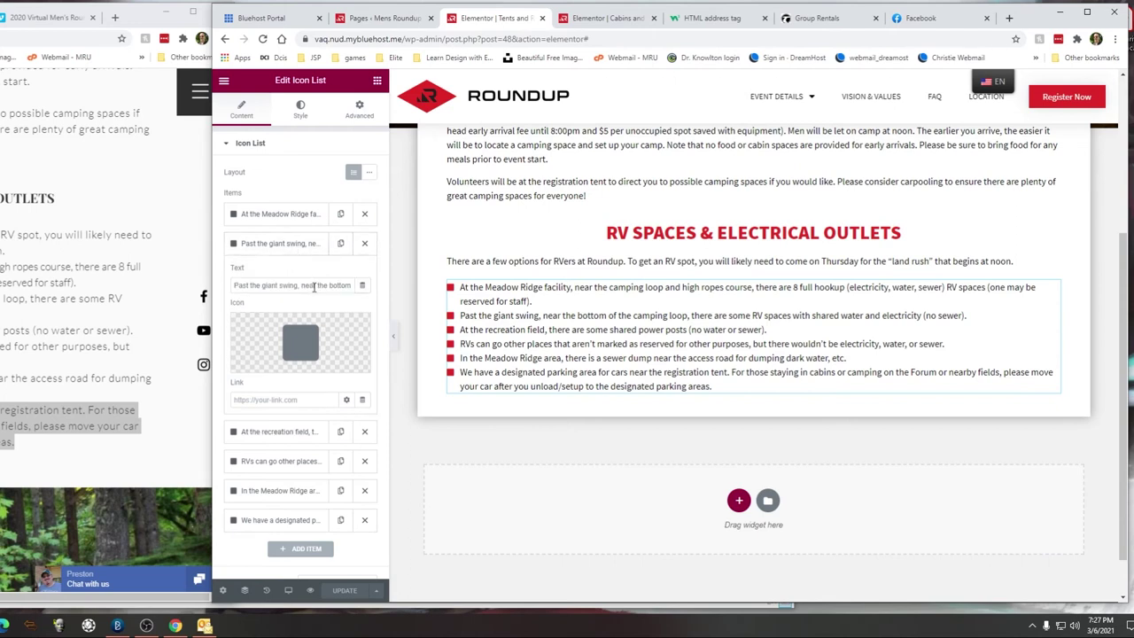
pyautogui.click(312, 286)
pyautogui.press('Right')
pyautogui.press('Right')
pyautogui.press('Right')
pyautogui.press('Right')
pyautogui.press('Right')
pyautogui.press('Right')
pyautogui.press('Right')
pyautogui.press('Right')
pyautogui.press('Right')
pyautogui.press('Right')
pyautogui.press('Right')
pyautogui.press('Right')
pyautogui.press('Right')
pyautogui.press('Right')
pyautogui.press('Right')
pyautogui.press('Right')
pyautogui.press('Right')
pyautogui.press('Right')
pyautogui.press('Right')
pyautogui.press('Right')
pyautogui.press('Right')
pyautogui.press('Right')
pyautogui.press('Right')
pyautogui.press('Right')
pyautogui.press('Right')
pyautogui.press('Right')
pyautogui.press('Right')
pyautogui.press('Right')
pyautogui.press('Right')
pyautogui.press('Right')
pyautogui.press('Right')
pyautogui.press('Right')
pyautogui.press('Right')
pyautogui.press('Right')
pyautogui.press('Right')
pyautogui.press('Right')
pyautogui.press('Right')
pyautogui.press('Right')
pyautogui.press('Right')
pyautogui.press('Right')
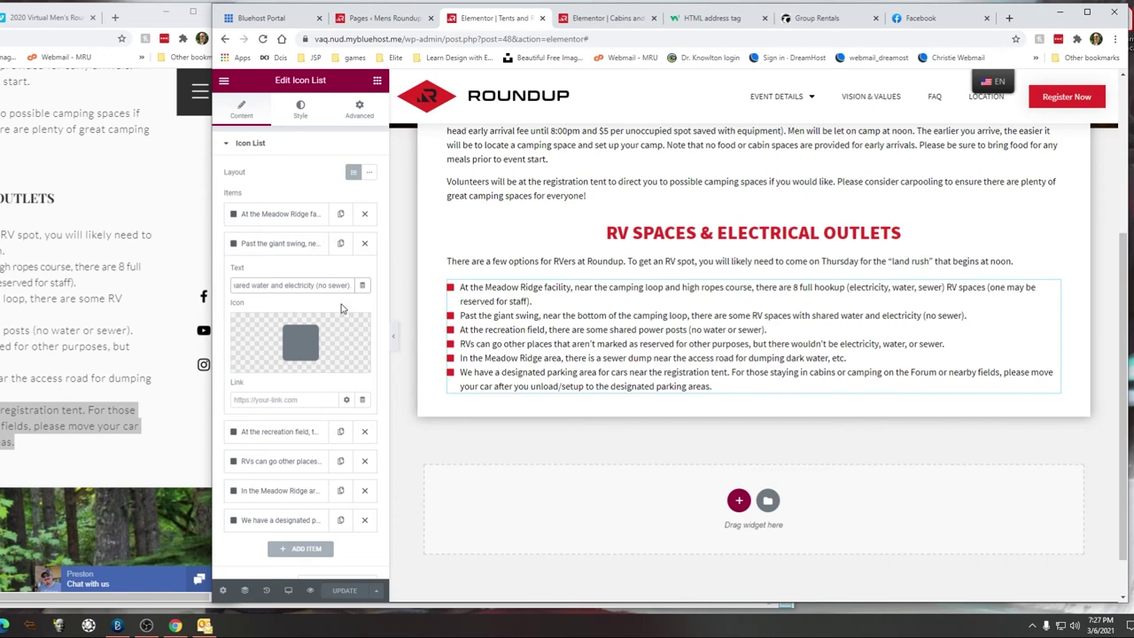
pyautogui.press('BackSpace')
pyautogui.write('&nbsp;')
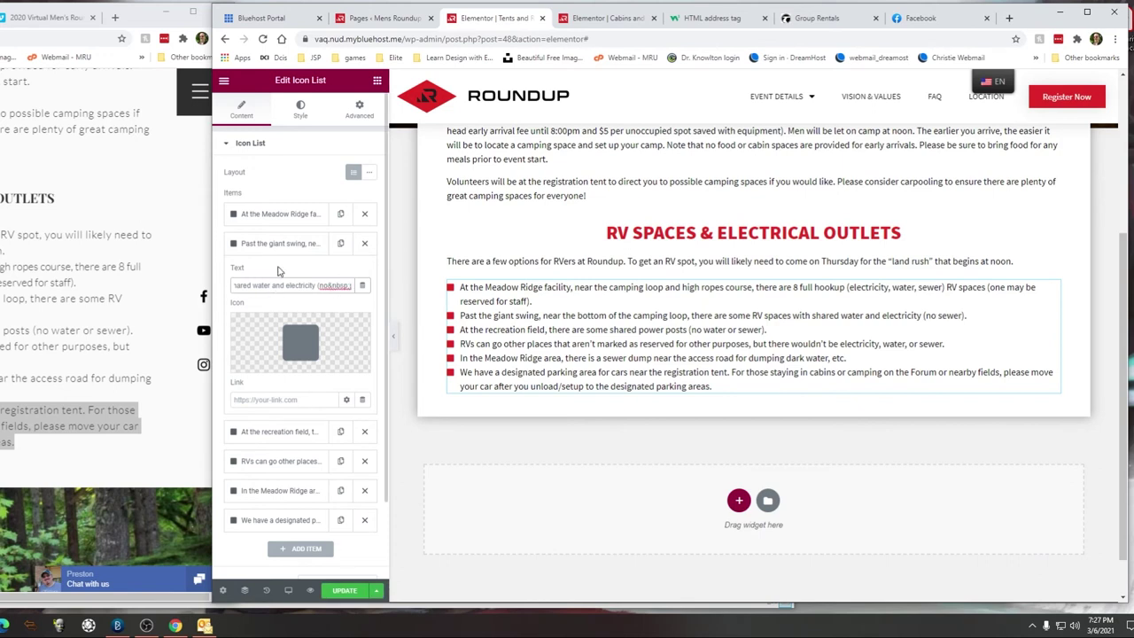
# Step: Replace a space with "&nbsp;" in the text of the first icon list item, about the Meadow Ridge full hookup RV spaces
pyautogui.click(290, 214)
pyautogui.click(307, 256)
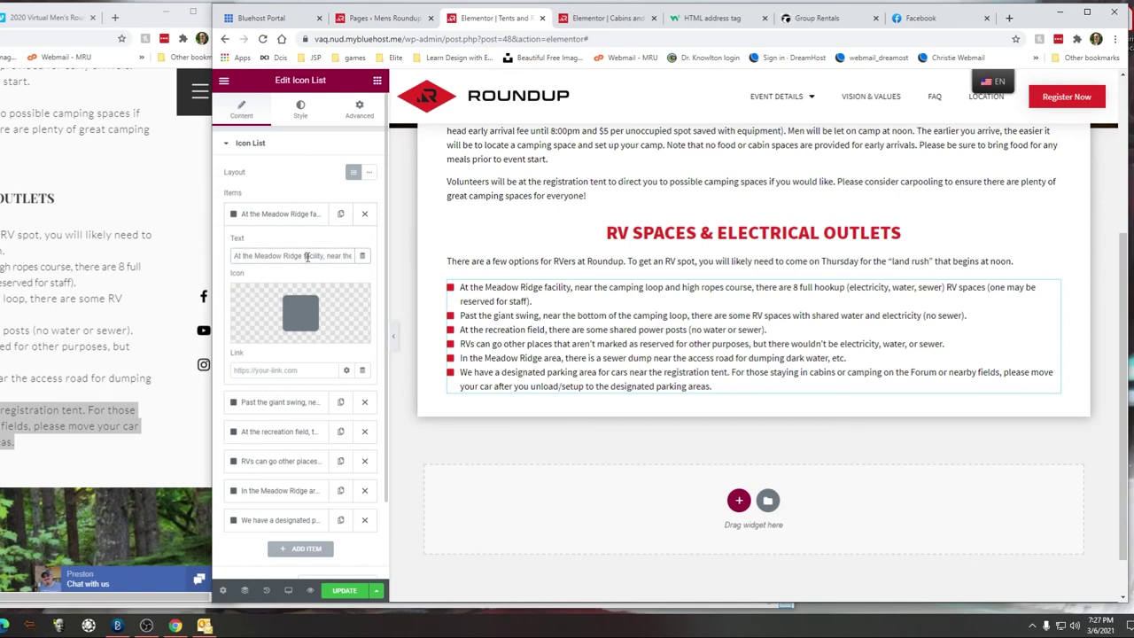
pyautogui.press('Right')
pyautogui.press('Right')
pyautogui.press('Right')
pyautogui.press('Right')
pyautogui.press('Right')
pyautogui.press('Right')
pyautogui.press('Right')
pyautogui.press('Right')
pyautogui.press('Right')
pyautogui.press('Right')
pyautogui.press('Right')
pyautogui.press('Right')
pyautogui.press('Right')
pyautogui.press('Right')
pyautogui.press('Right')
pyautogui.press('Right')
pyautogui.press('Right')
pyautogui.press('Right')
pyautogui.press('Right')
pyautogui.press('Right')
pyautogui.press('Right')
pyautogui.press('Right')
pyautogui.press('Right')
pyautogui.press('Right')
pyautogui.press('Right')
pyautogui.press('Right')
pyautogui.press('Right')
pyautogui.press('Right')
pyautogui.press('Right')
pyautogui.press('Right')
pyautogui.press('Right')
pyautogui.press('Right')
pyautogui.press('Right')
pyautogui.press('Right')
pyautogui.press('Right')
pyautogui.press('Right')
pyautogui.press('Right')
pyautogui.press('Right')
pyautogui.press('Right')
pyautogui.press('Right')
pyautogui.press('Right')
pyautogui.press('Right')
pyautogui.press('Right')
pyautogui.press('Right')
pyautogui.press('Right')
pyautogui.press('Right')
pyautogui.press('Right')
pyautogui.press('Right')
pyautogui.press('Right')
pyautogui.press('Right')
pyautogui.press('Right')
pyautogui.press('BackSpace')
pyautogui.write('&nbsp;')
# Step: Update the Tents and RVs page and leave the editor to view the live page
pyautogui.click(344, 590)
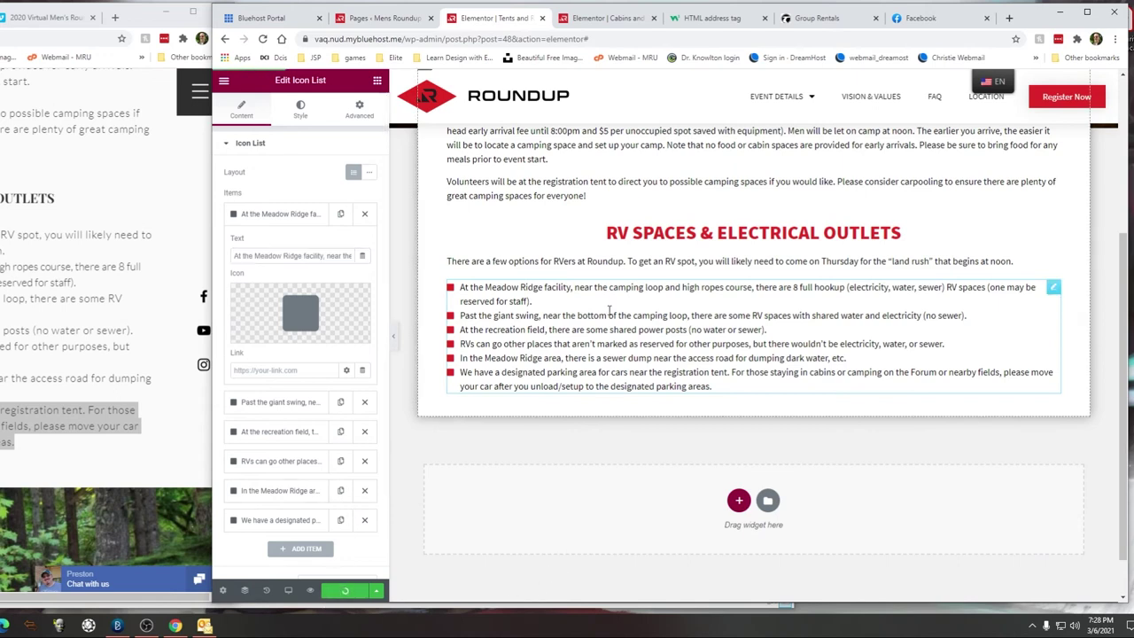
pyautogui.click(224, 80)
pyautogui.click(265, 260)
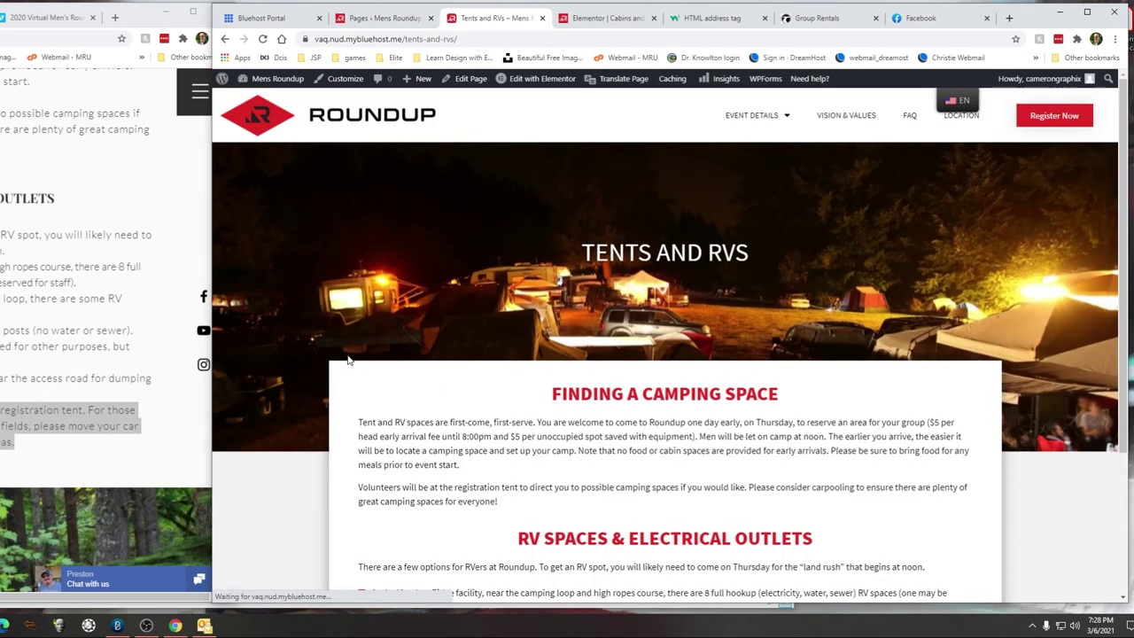
# Step: Reopen the Tents and RVs page in Elementor and add a text shadow to the hero heading
pyautogui.scroll(-3, 532, 337)
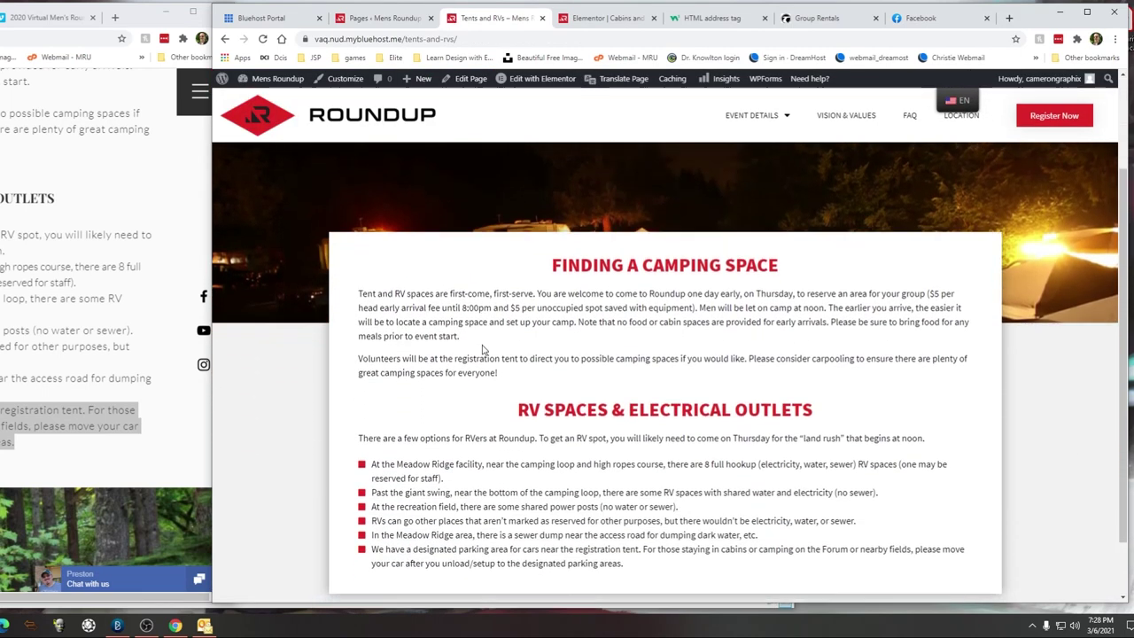
pyautogui.scroll(3, 485, 354)
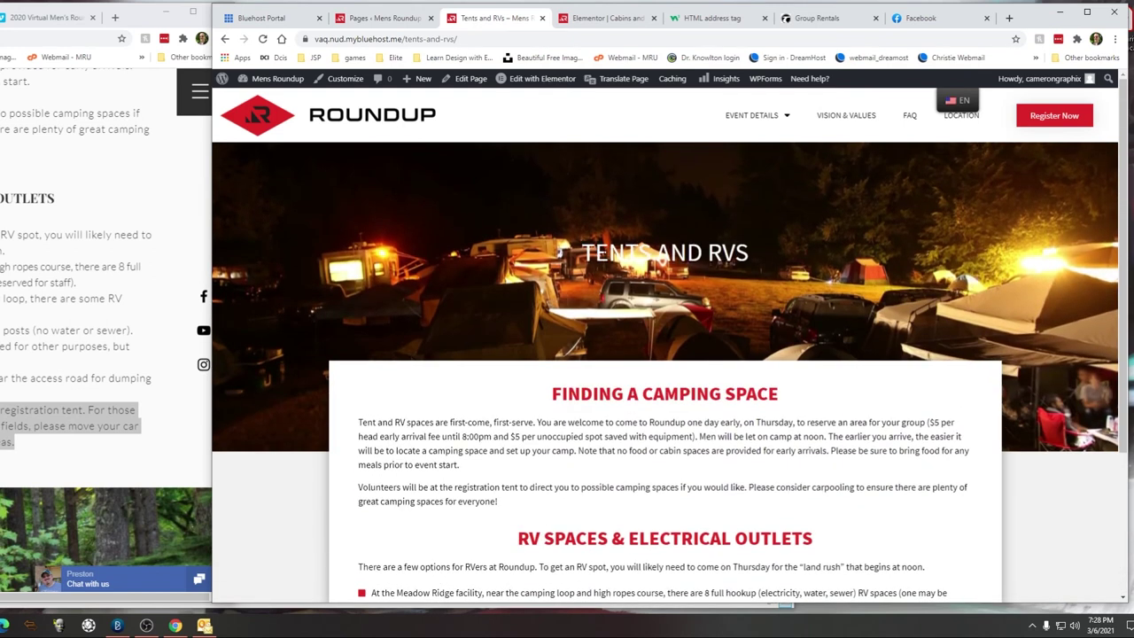
pyautogui.click(536, 79)
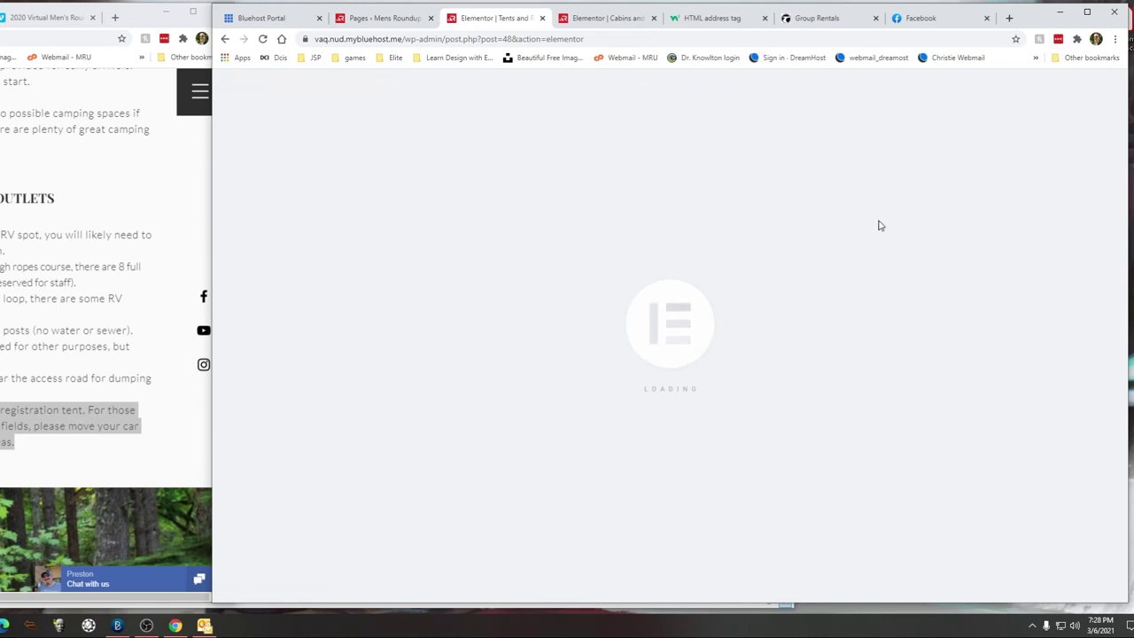
pyautogui.click(1076, 210)
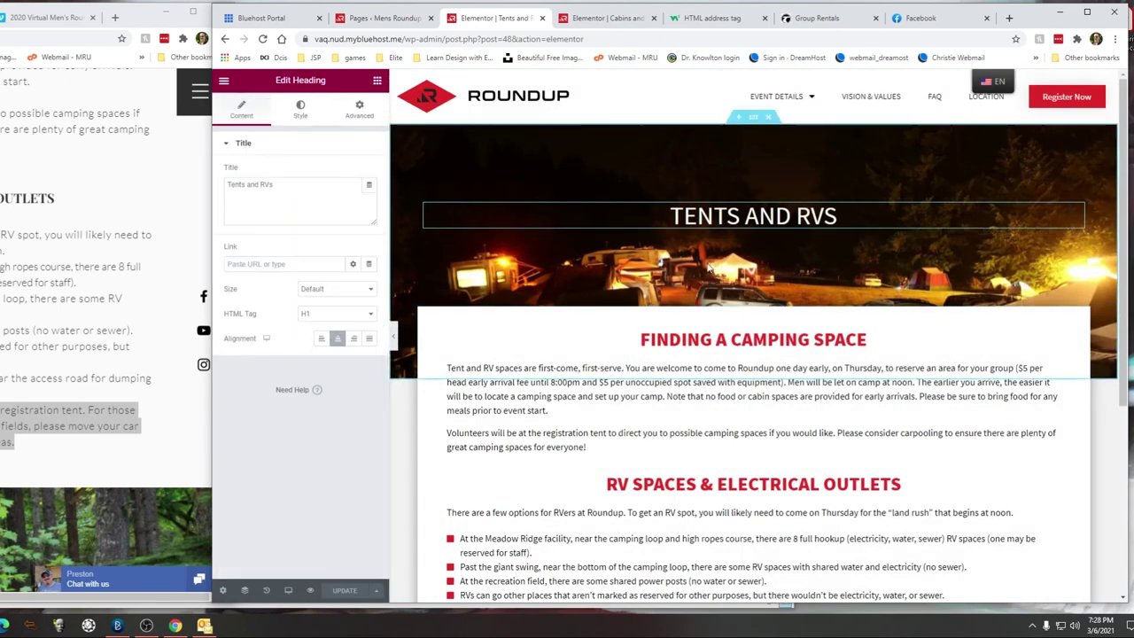
pyautogui.click(301, 110)
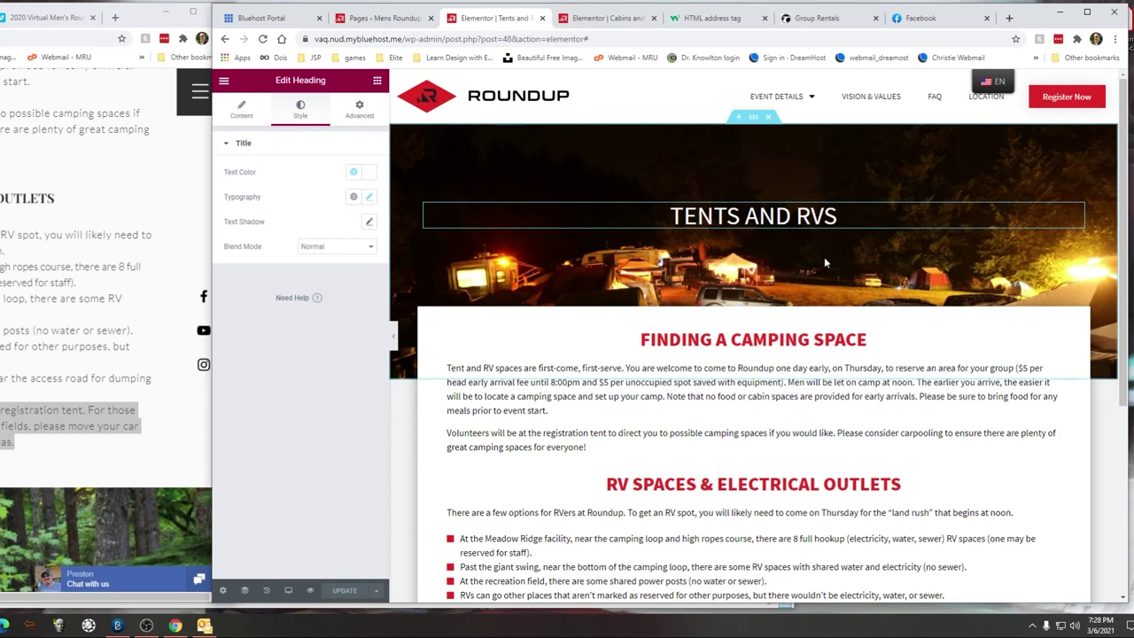
pyautogui.click(369, 221)
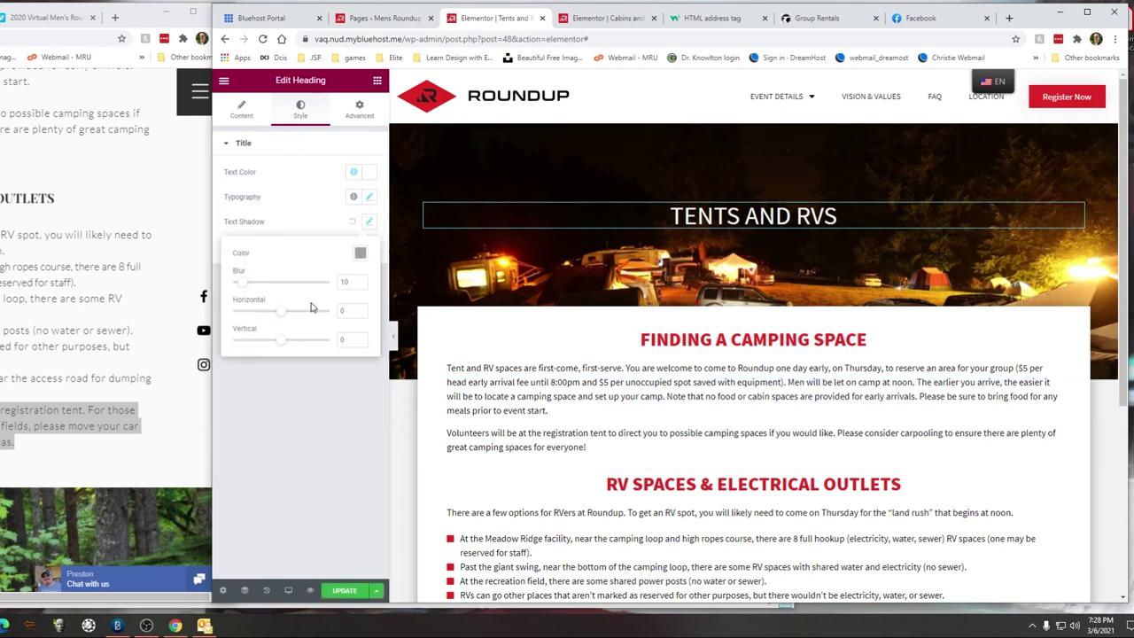
# Step: Darken the hero heading's text shadow color to rgba(0, 0, 0, 0.46) and update the page
pyautogui.click(361, 254)
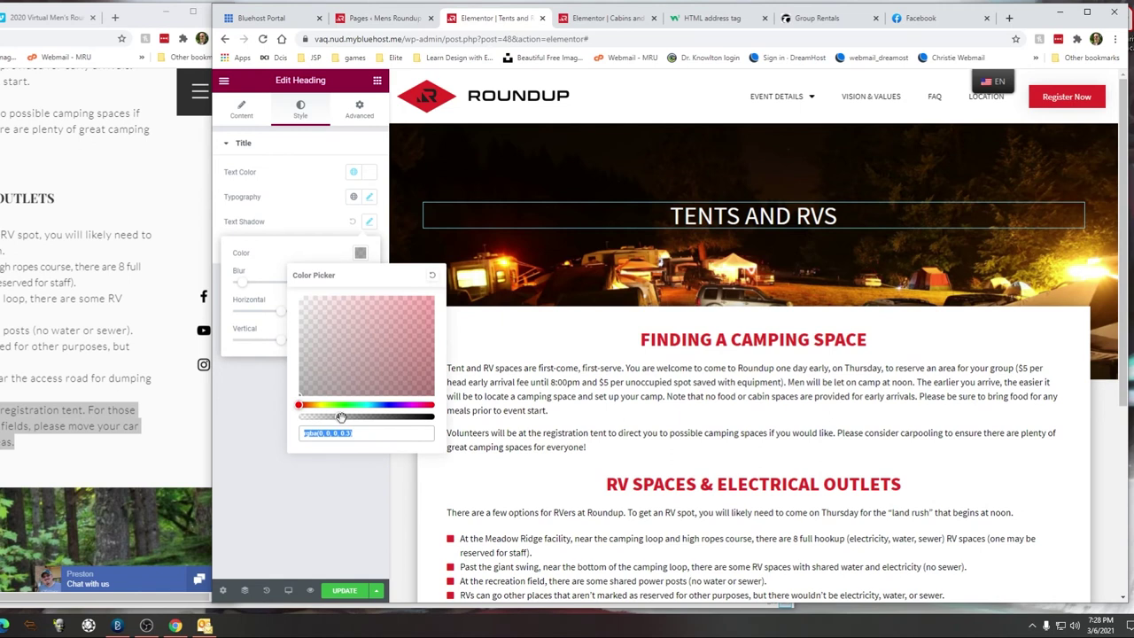
pyautogui.moveTo(339, 418); pyautogui.dragTo(353, 417)
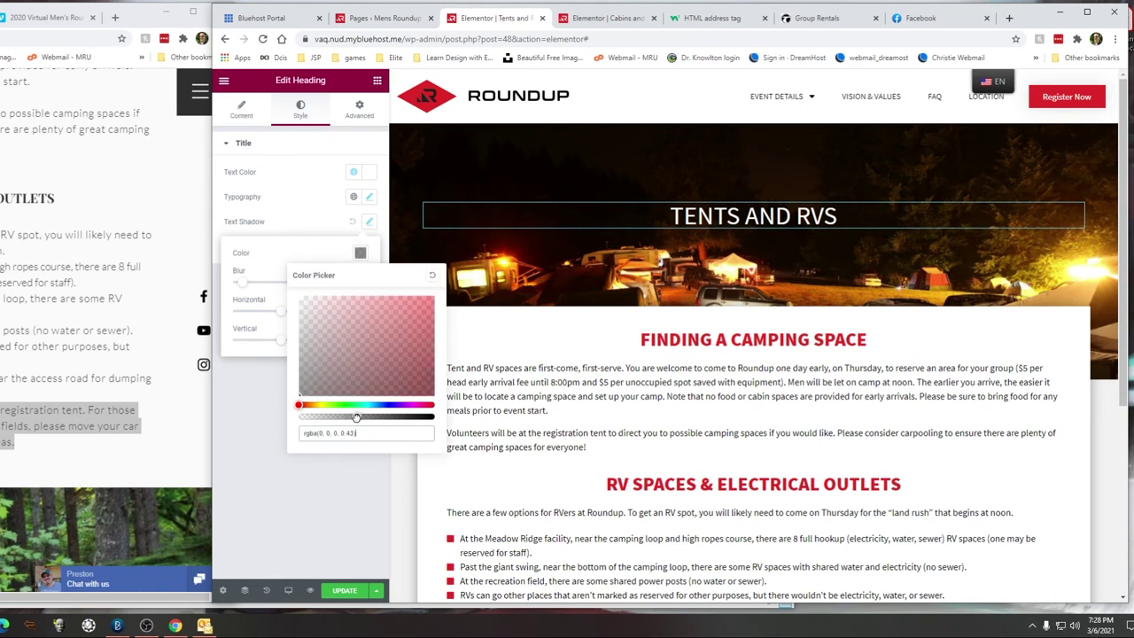
pyautogui.moveTo(357, 417); pyautogui.dragTo(362, 416)
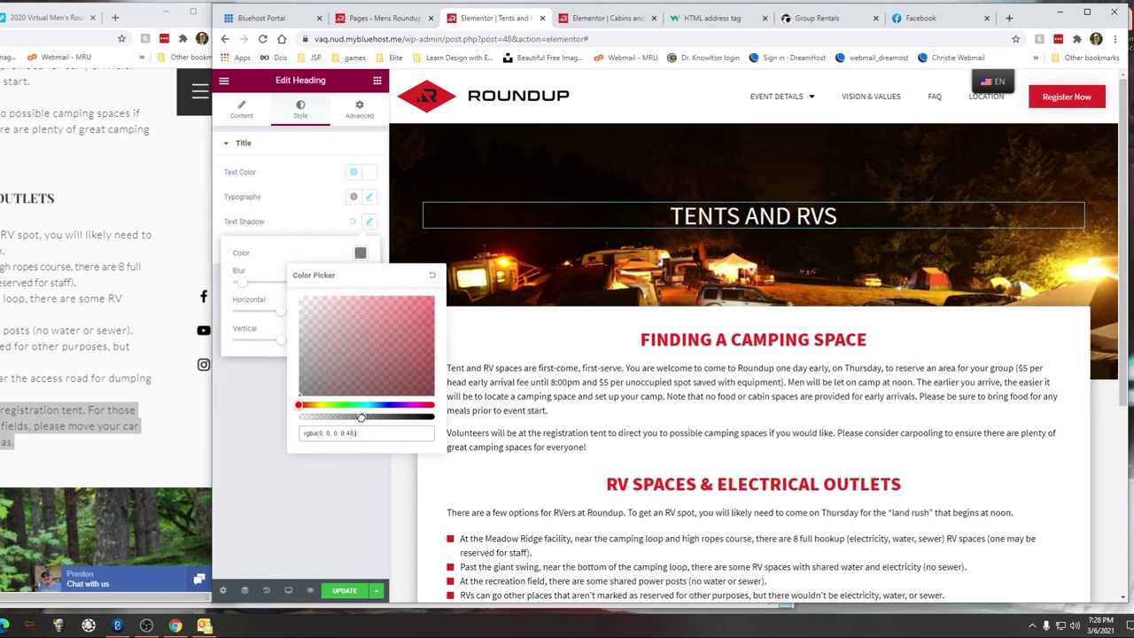
pyautogui.scroll(-1, 668, 383)
pyautogui.scroll(1, 667, 383)
pyautogui.click(301, 255)
pyautogui.click(349, 519)
pyautogui.click(356, 592)
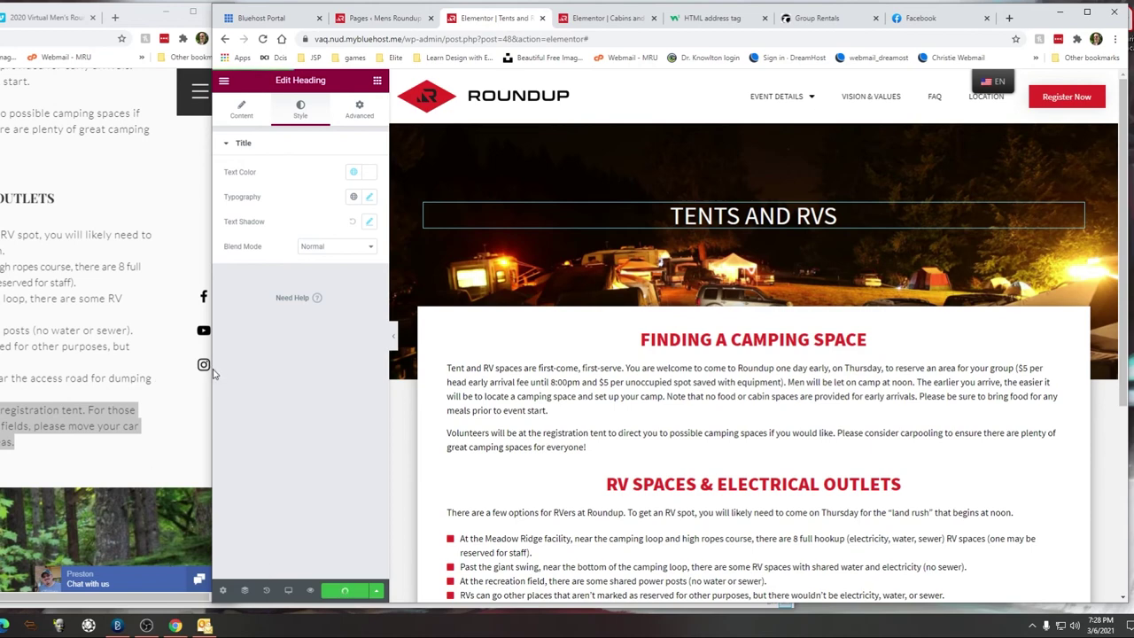
pyautogui.moveTo(206, 365); pyautogui.dragTo(2, 365)
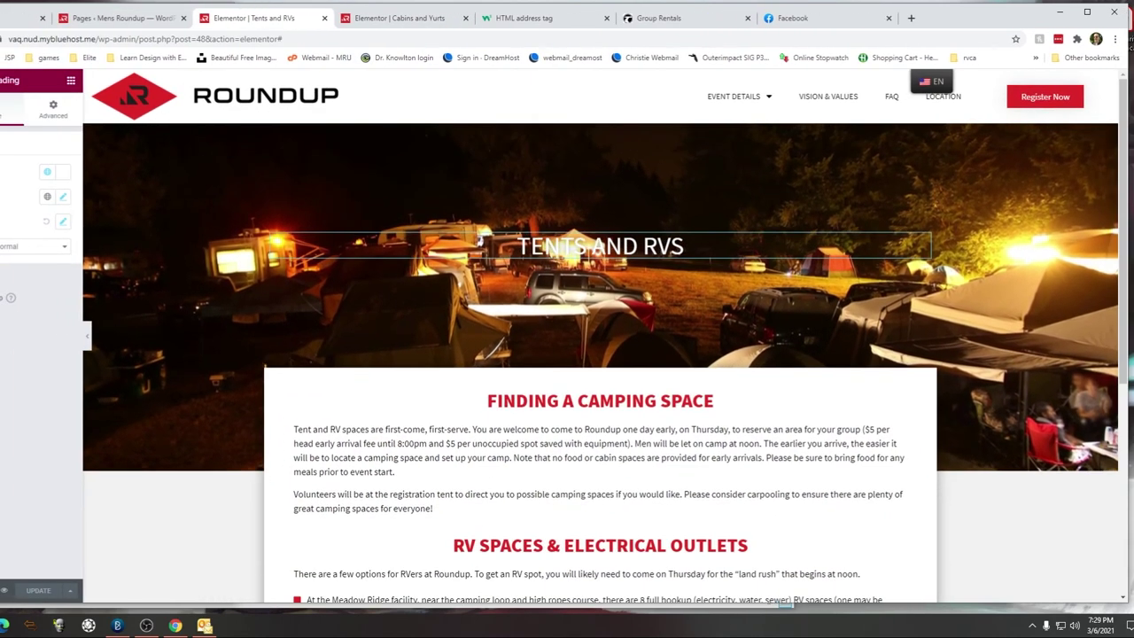
pyautogui.moveTo(1, 325); pyautogui.dragTo(226, 325)
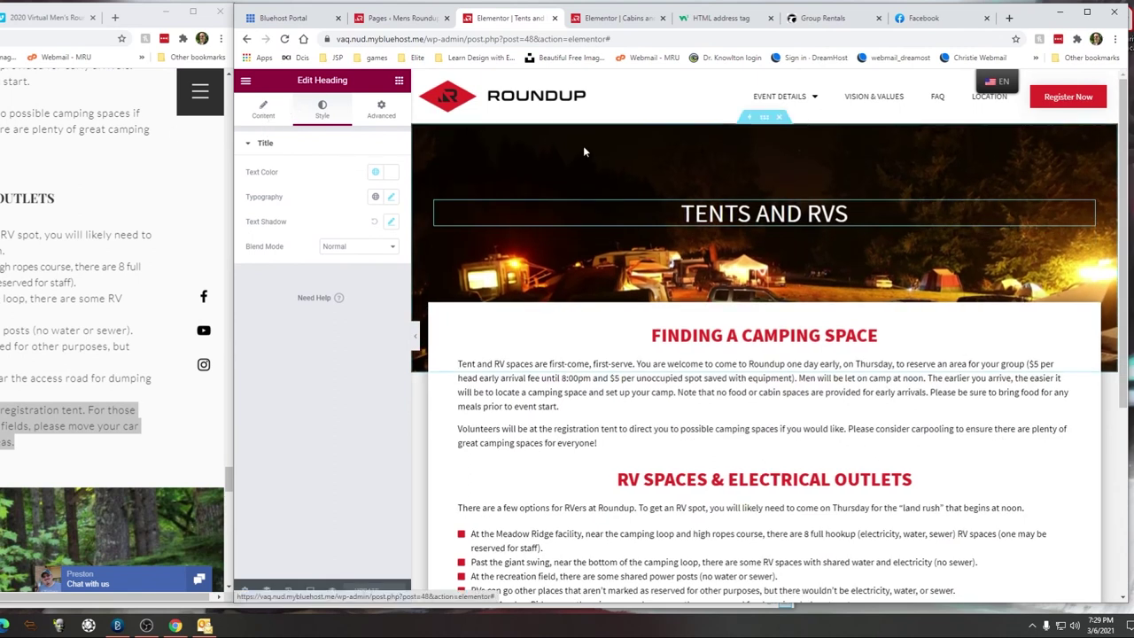
# Step: Add a classic background overlay in global black with 0.15 opacity to the hero section
pyautogui.click(764, 116)
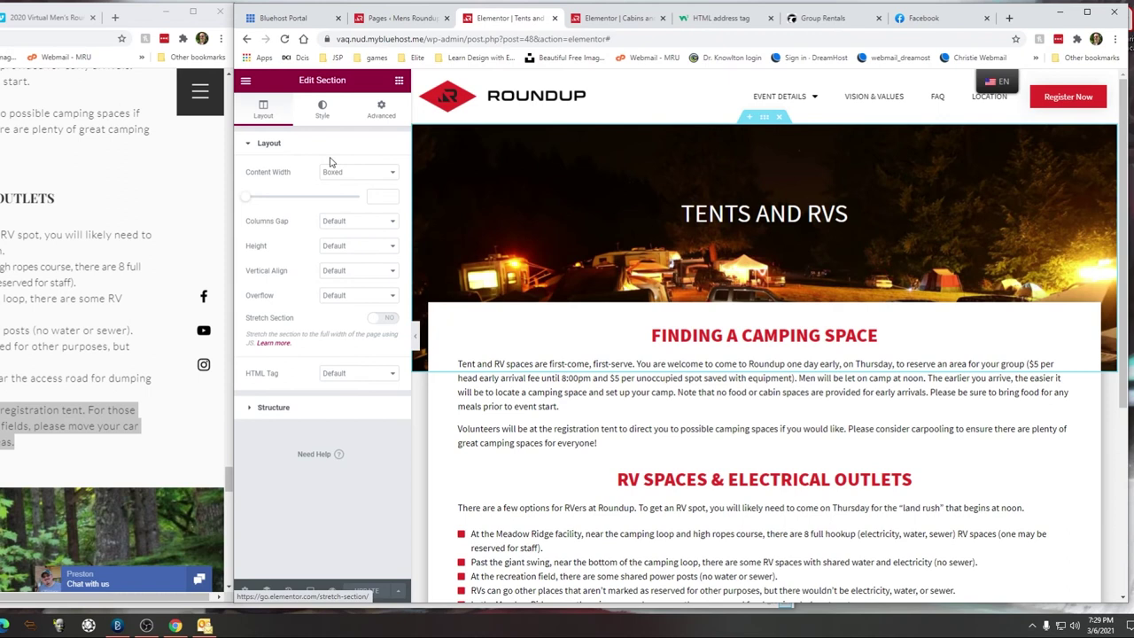
pyautogui.click(324, 109)
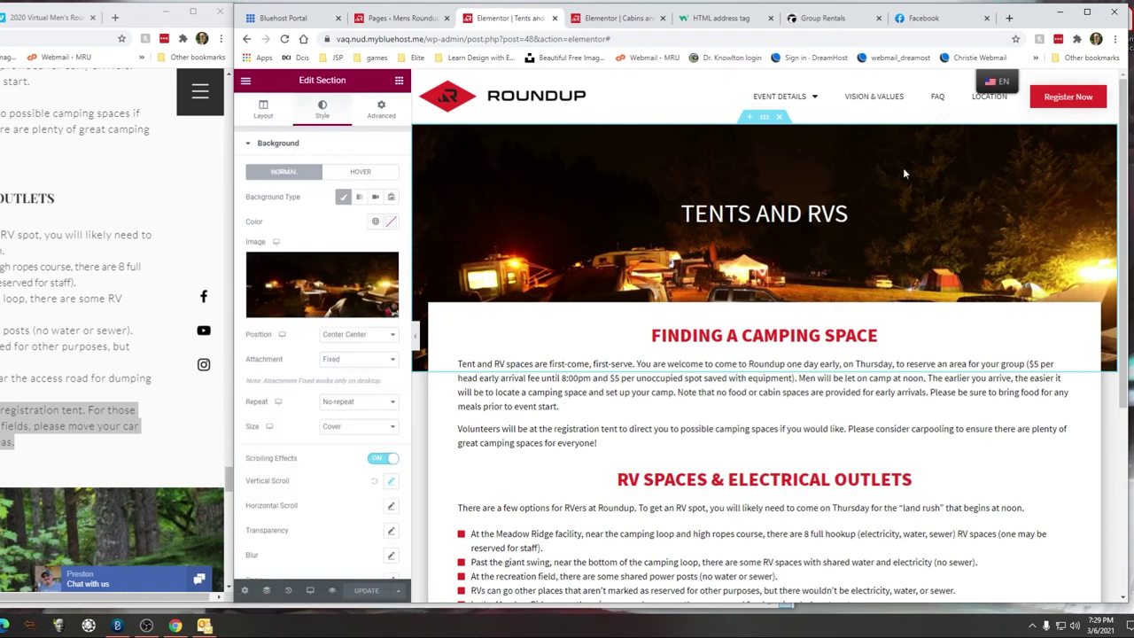
pyautogui.moveTo(289, 277)
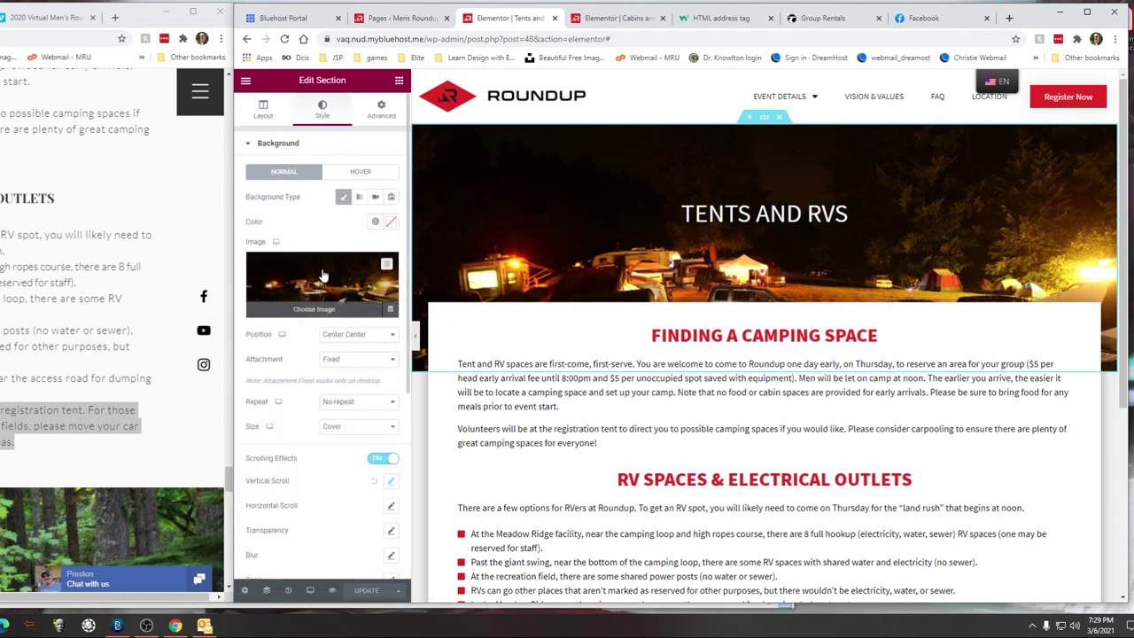
pyautogui.scroll(-5, 286, 380)
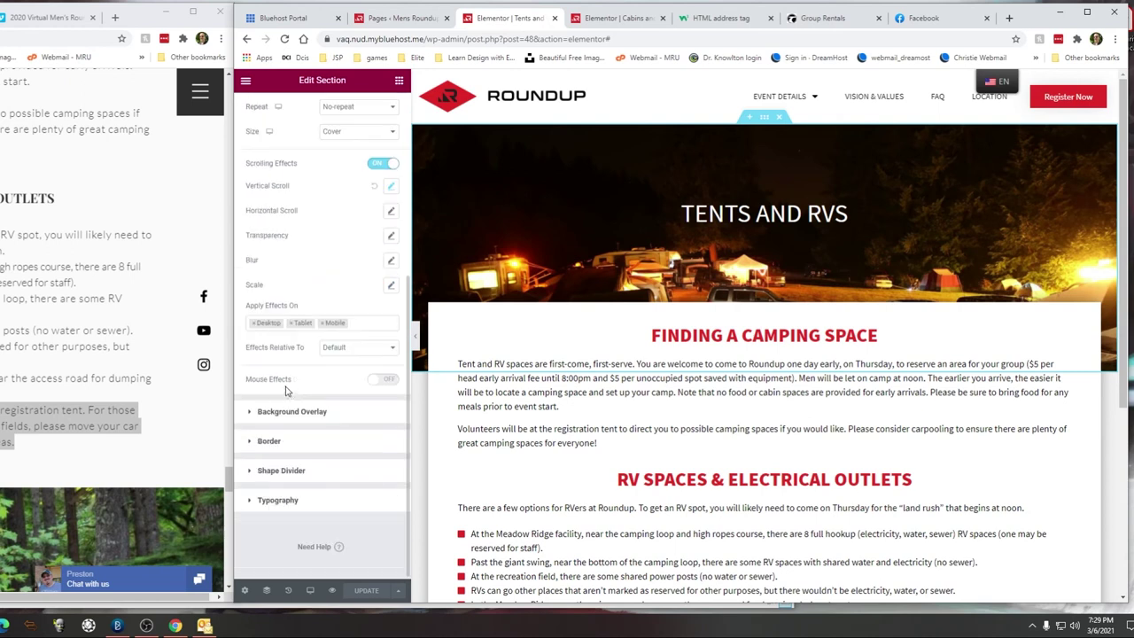
pyautogui.click(292, 412)
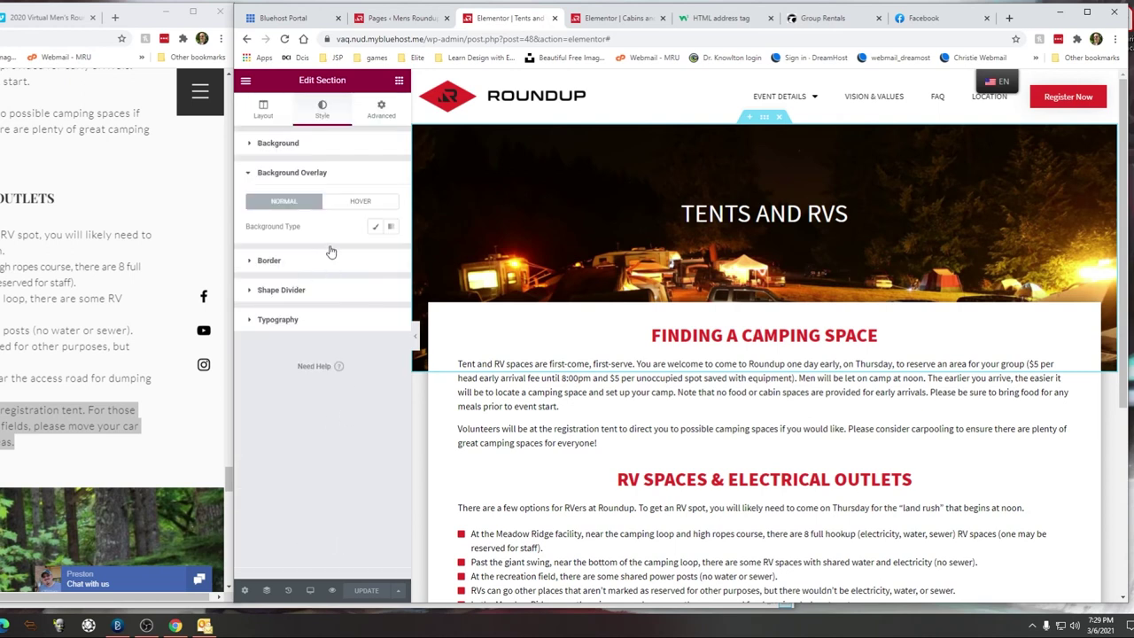
pyautogui.click(378, 229)
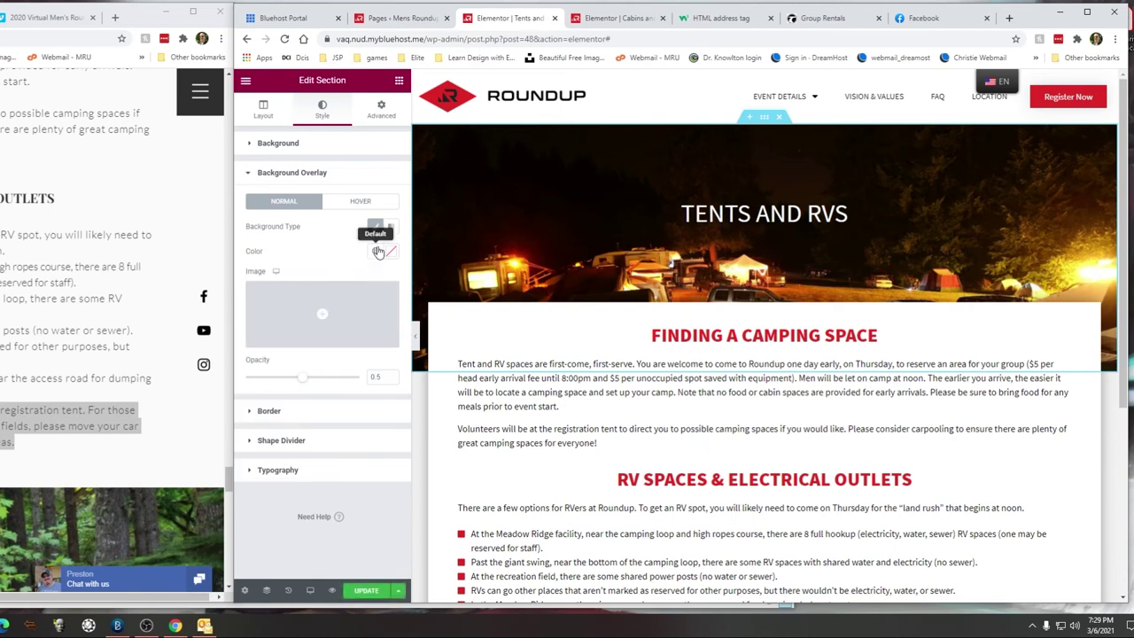
pyautogui.click(377, 251)
pyautogui.click(282, 350)
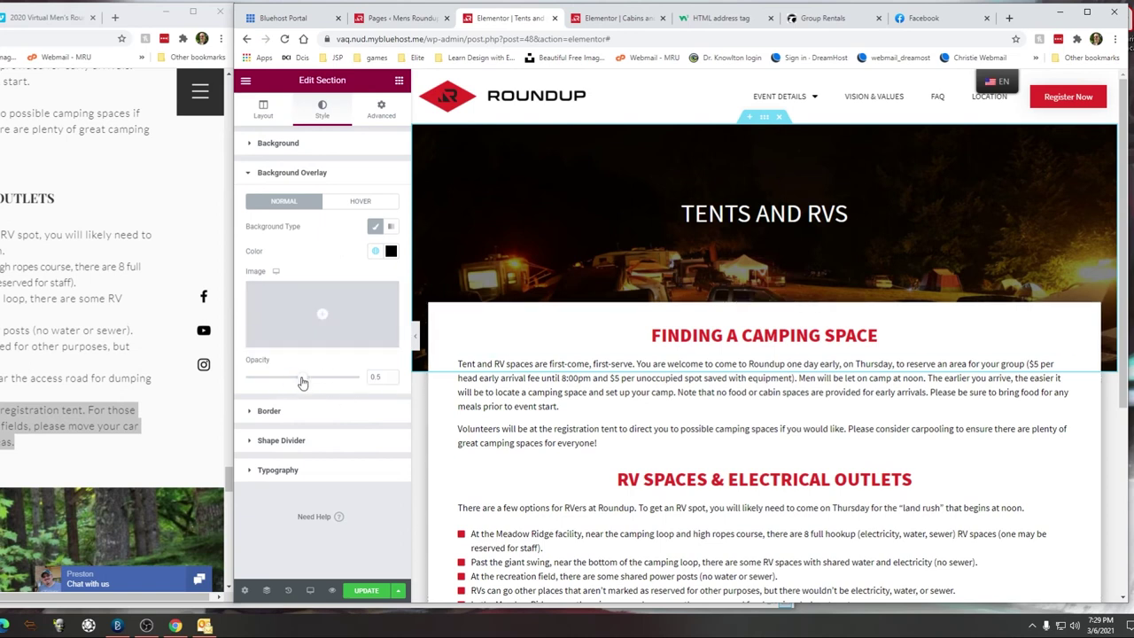
pyautogui.moveTo(302, 382); pyautogui.dragTo(256, 381)
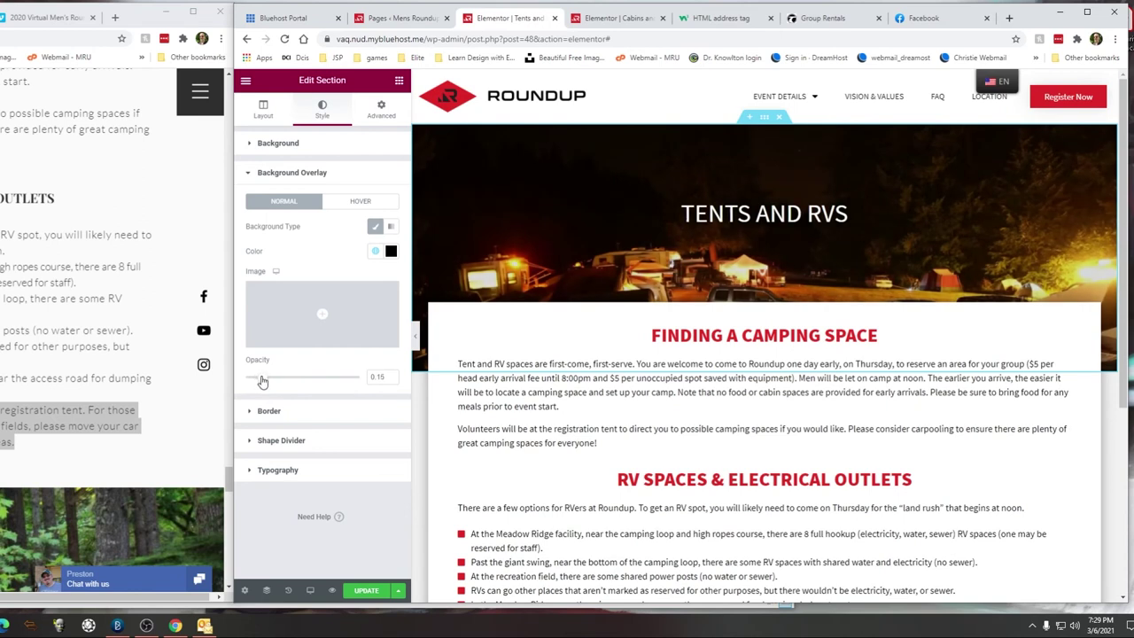
# Step: Save the hero overlay change and leave the editor to view the live Tents and RVs page
pyautogui.click(367, 591)
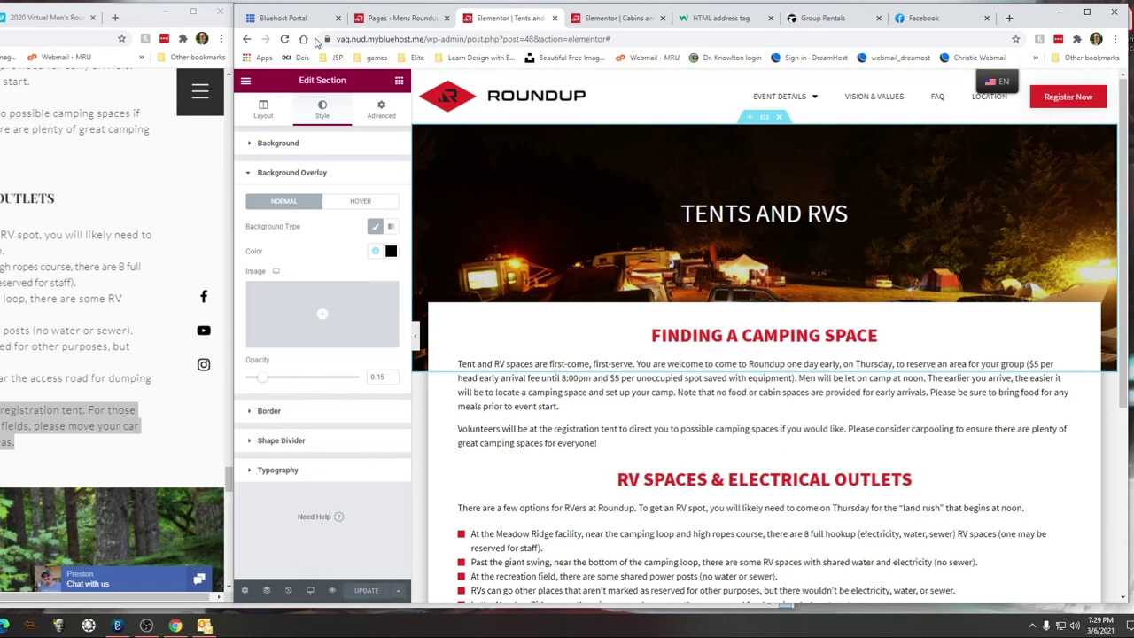
pyautogui.click(245, 81)
pyautogui.click(292, 285)
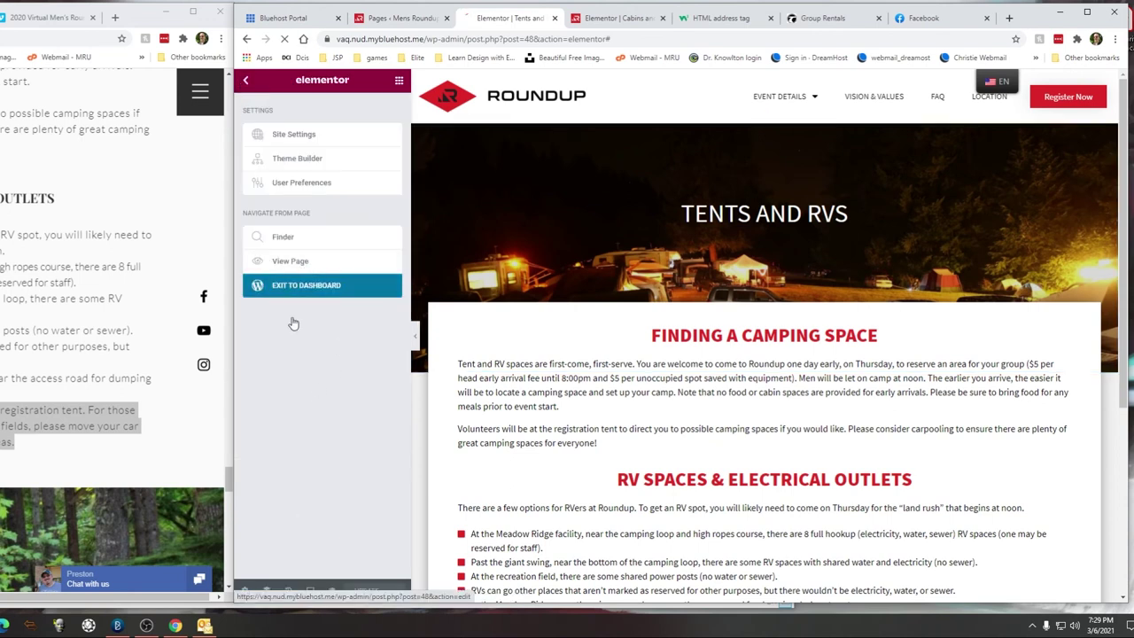
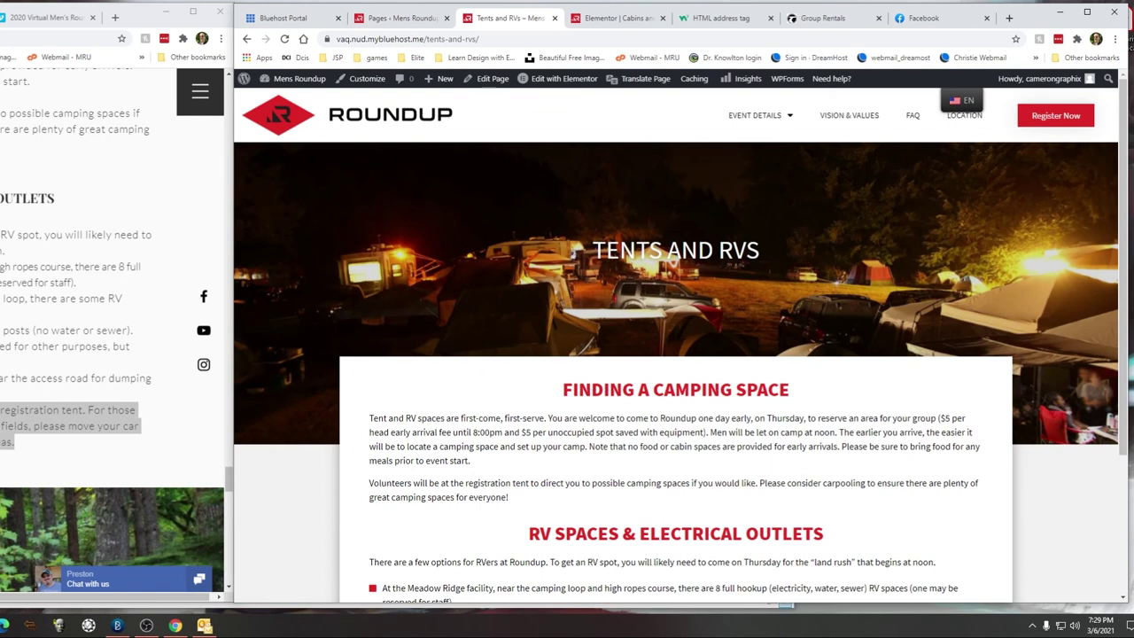
# Step: Review the live page's content and check how its headings wrap at a narrow, mobile-like window width
pyautogui.scroll(-3, 419, 376)
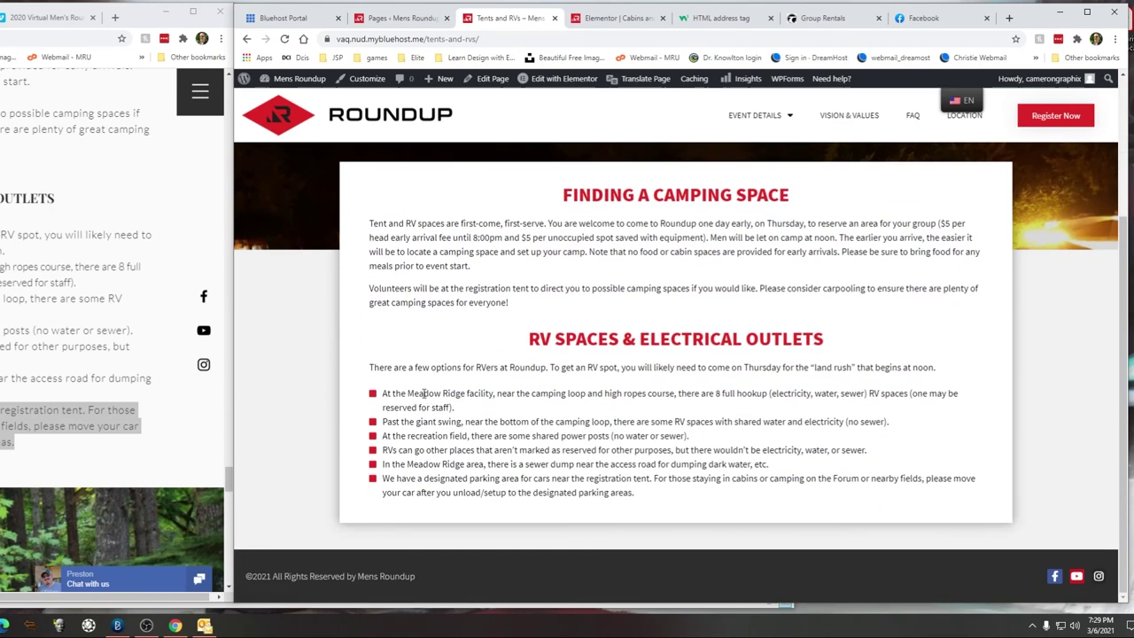
pyautogui.scroll(3, 434, 385)
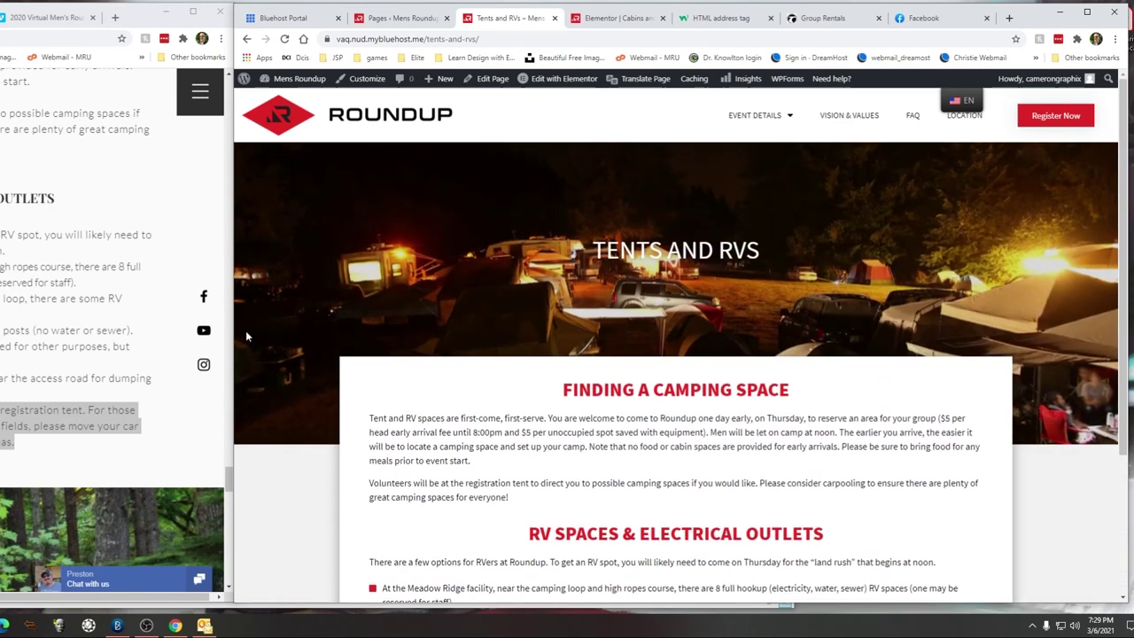
pyautogui.moveTo(234, 337); pyautogui.dragTo(833, 213)
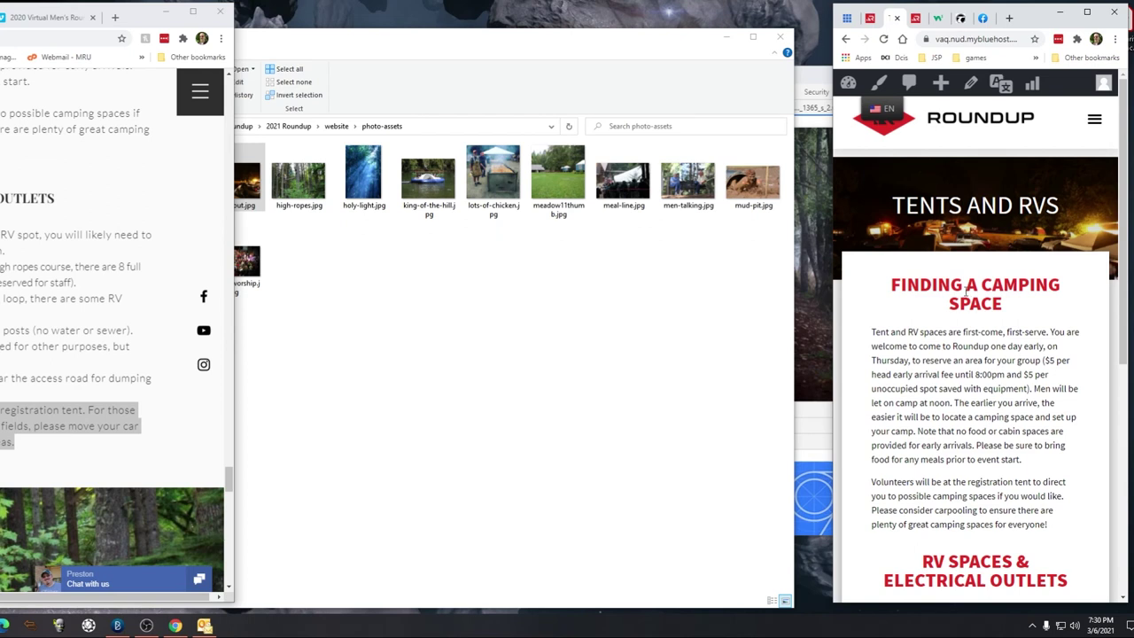
pyautogui.moveTo(831, 287); pyautogui.dragTo(326, 291)
# Step: Replace the space between "camping" and "space" in the "Finding a camping space" heading with "&nbsp;" and update the page
pyautogui.click(637, 79)
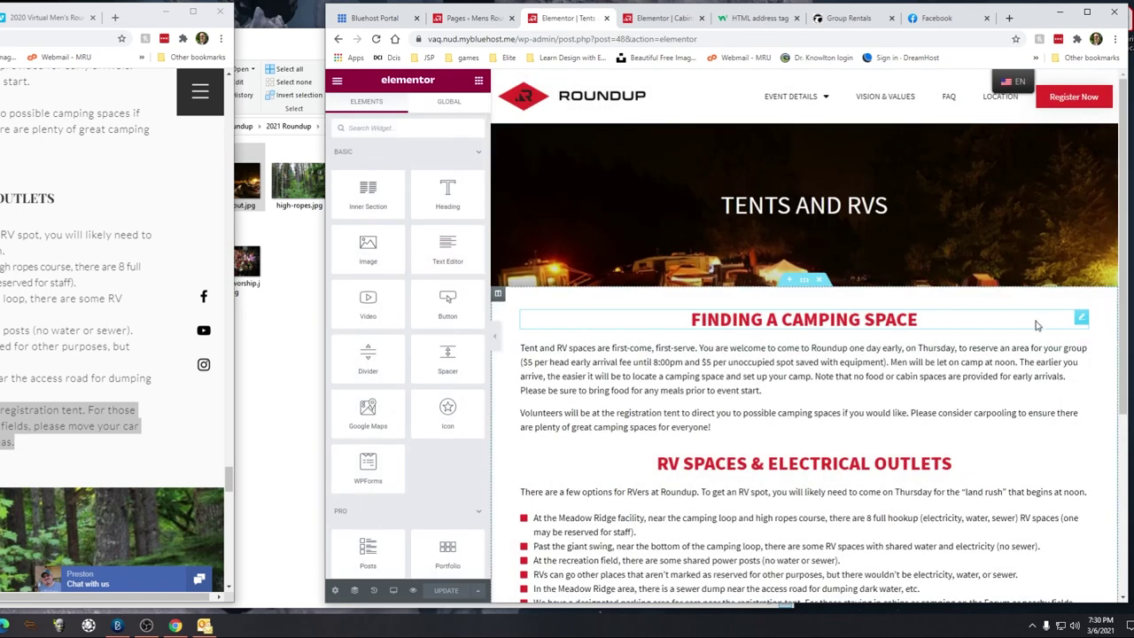
pyautogui.click(1080, 317)
pyautogui.click(401, 185)
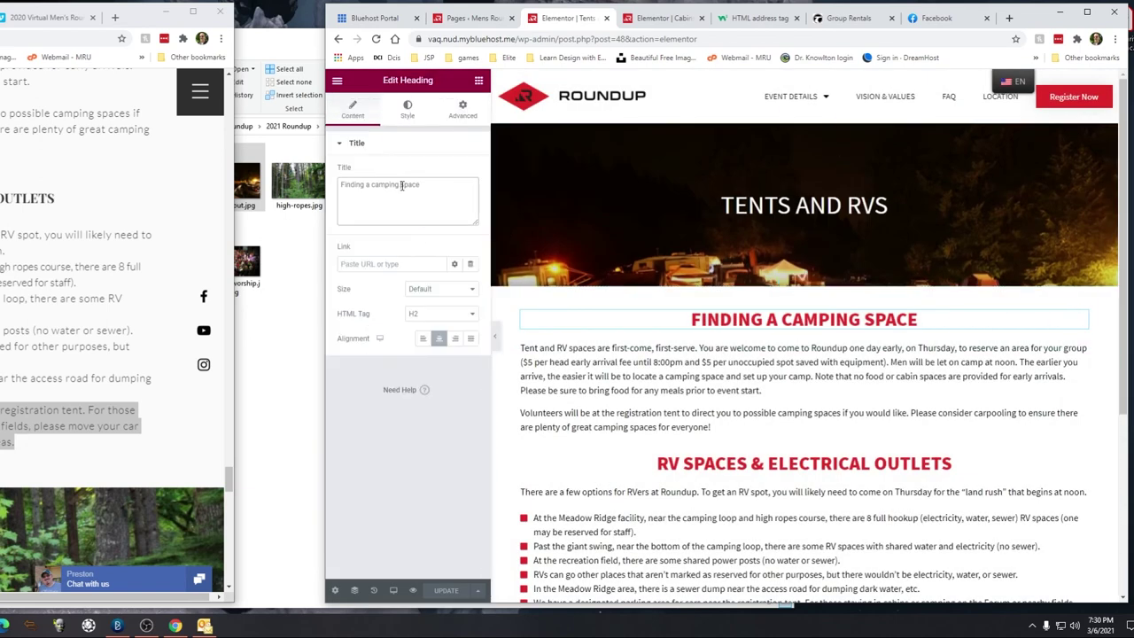
pyautogui.press('BackSpace')
pyautogui.write('&nbsp;')
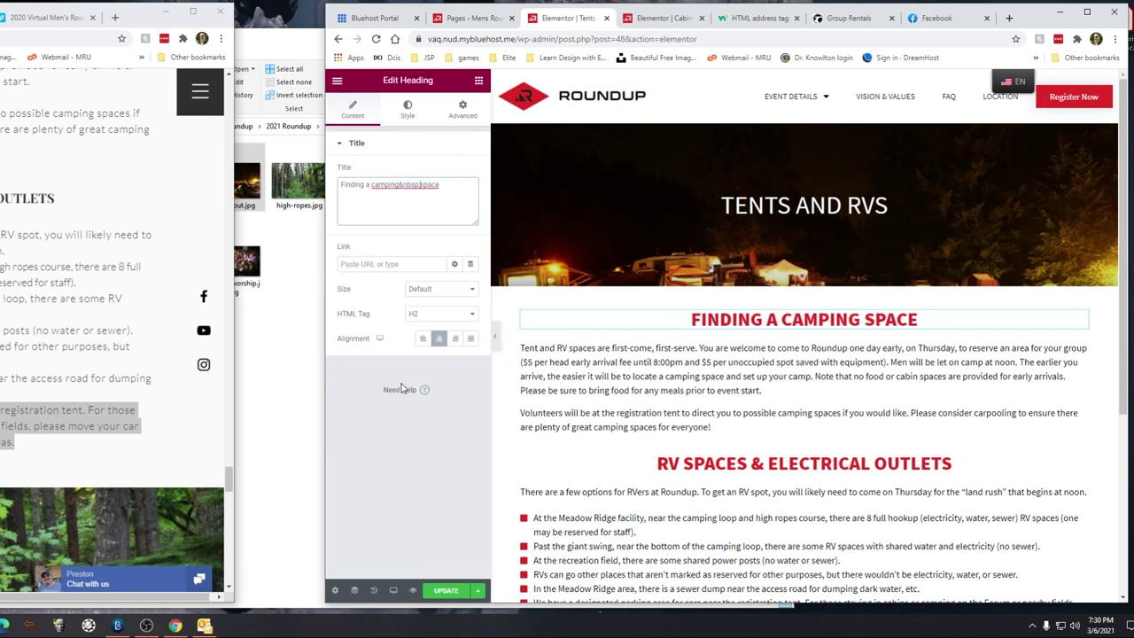
pyautogui.click(448, 590)
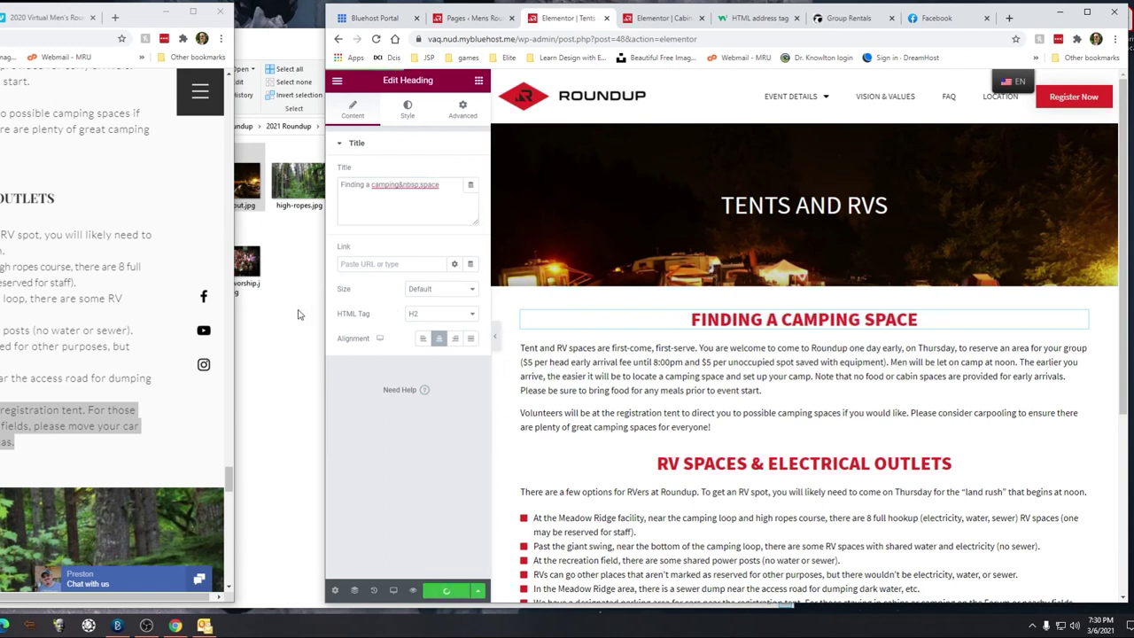
# Step: Replace the space between "Electrical" and "Outlets" in the RV spaces heading with "&nbsp;"
pyautogui.click(873, 468)
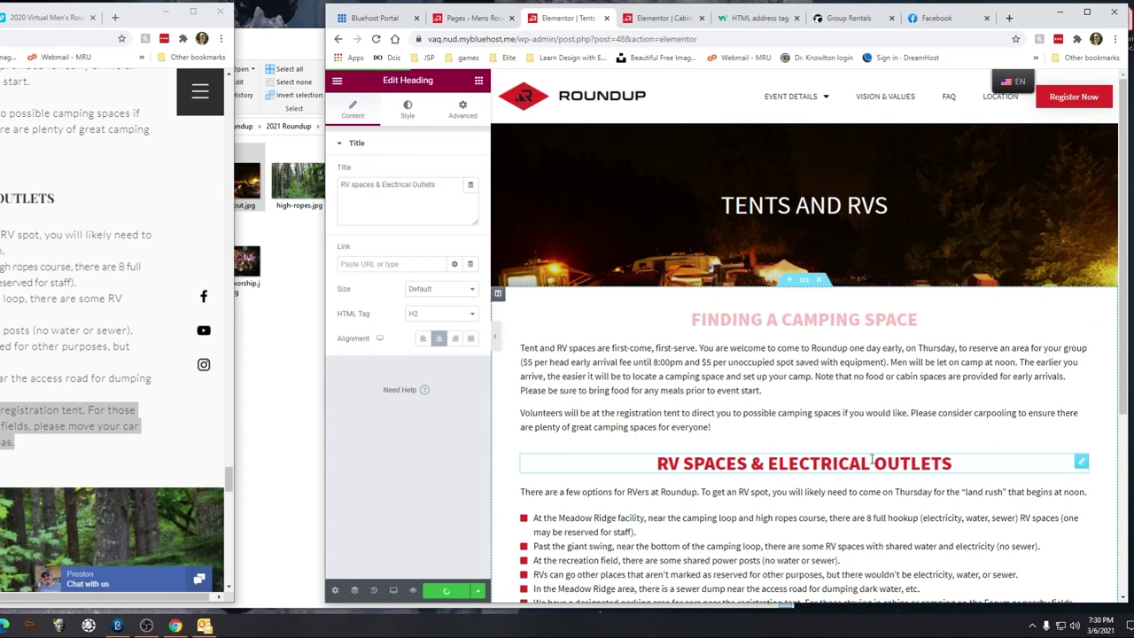
pyautogui.click(411, 186)
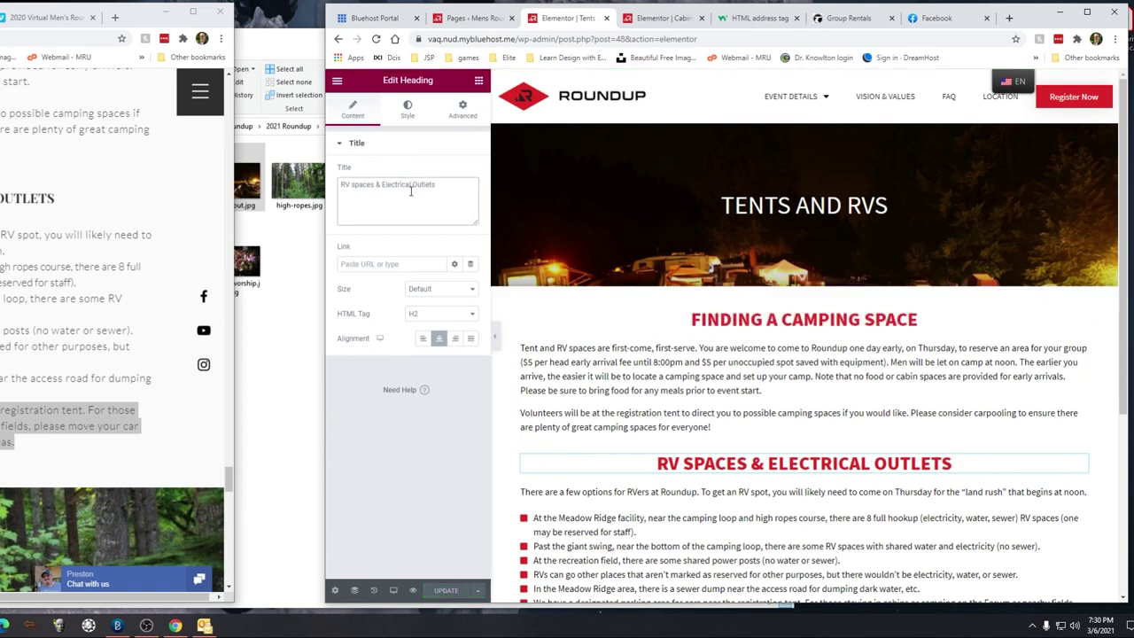
pyautogui.press('BackSpace')
pyautogui.write('&nbsp;')
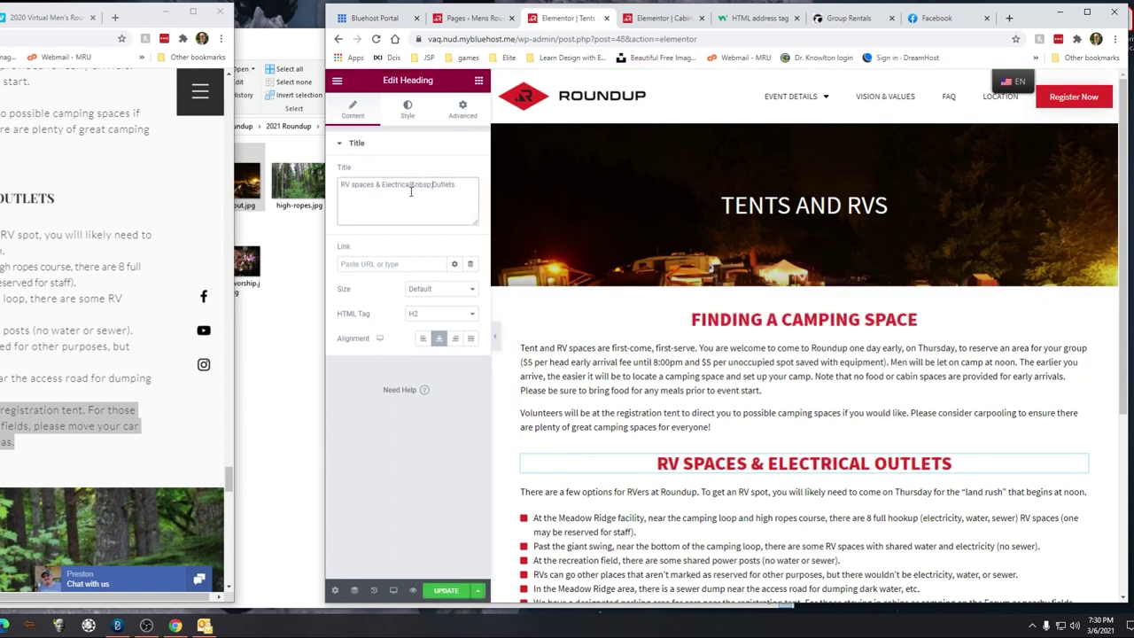
# Step: Update the page with the revised RV spaces heading and view it live
pyautogui.click(446, 590)
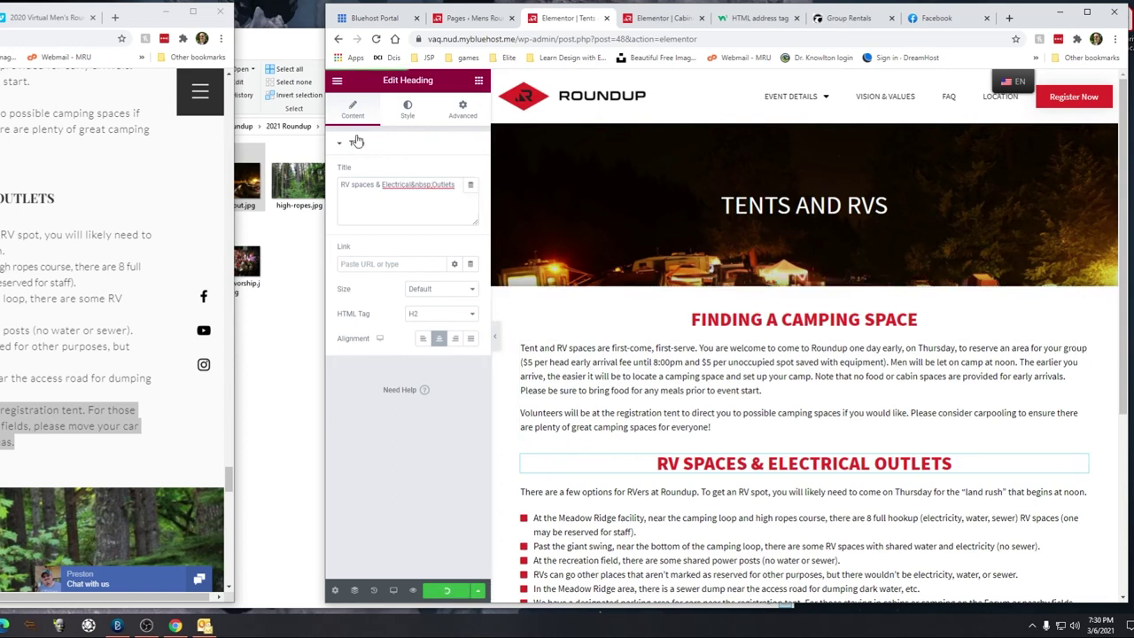
pyautogui.click(337, 80)
pyautogui.click(383, 261)
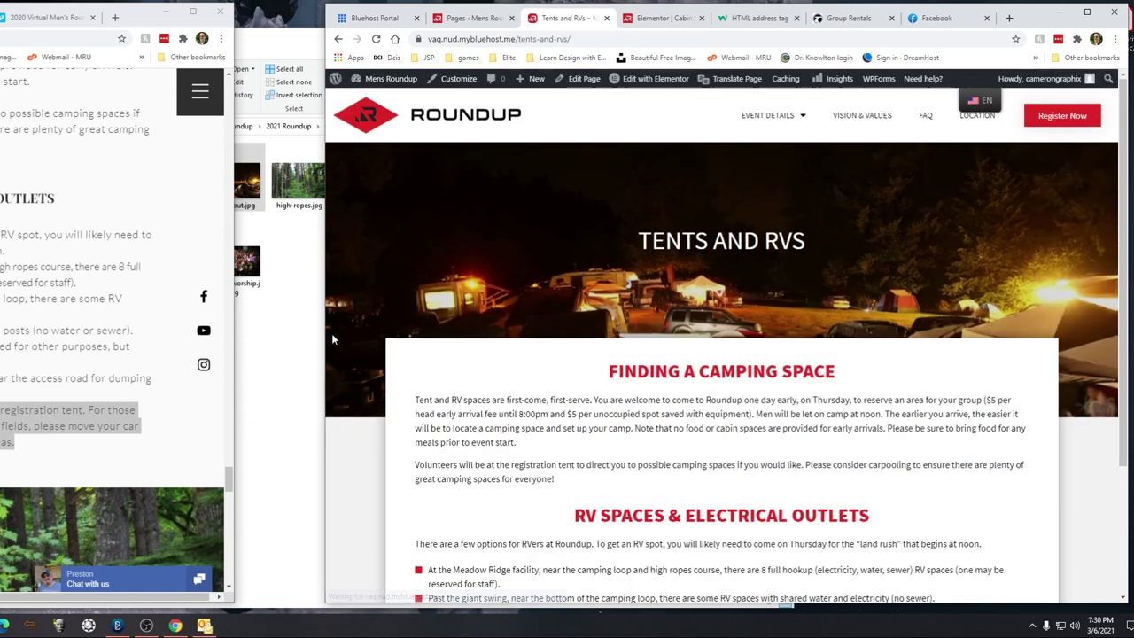
# Step: Reopen the Tents and RVs page in the Elementor editor and check its layout in the tablet and mobile previews
pyautogui.moveTo(321, 323); pyautogui.dragTo(220, 248)
pyautogui.click(544, 79)
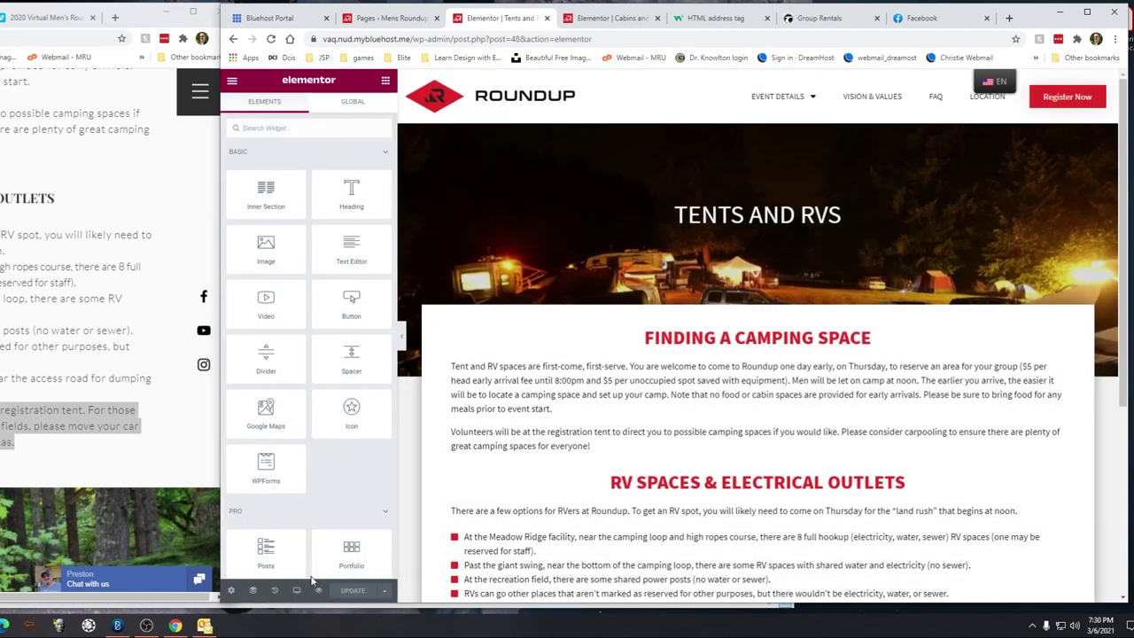
pyautogui.click(295, 591)
pyautogui.click(288, 538)
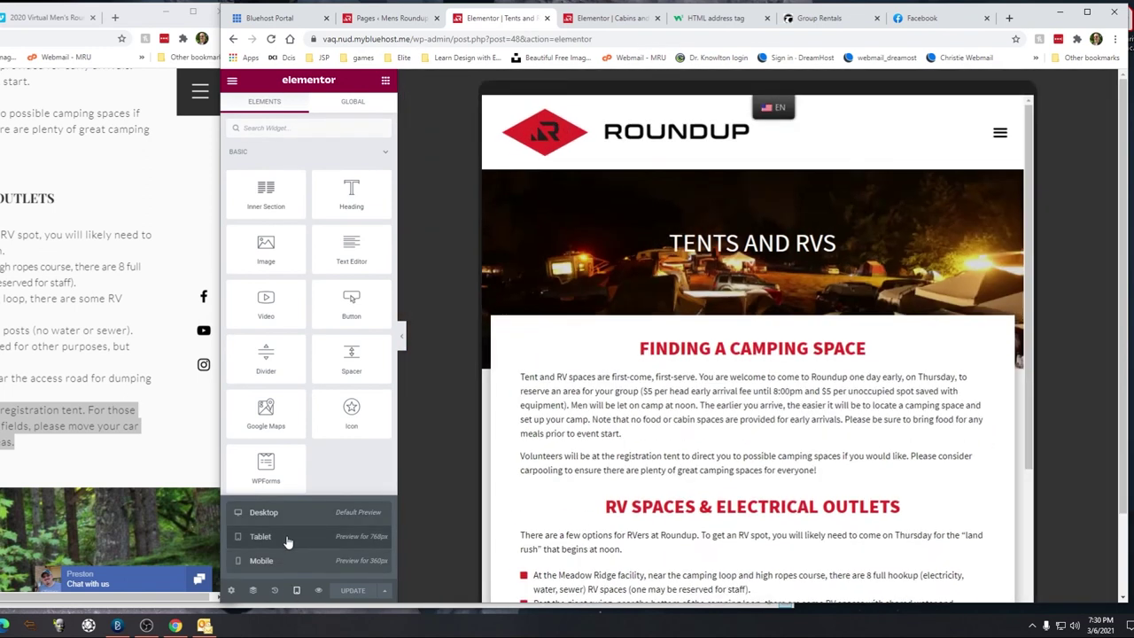
pyautogui.scroll(-3, 656, 429)
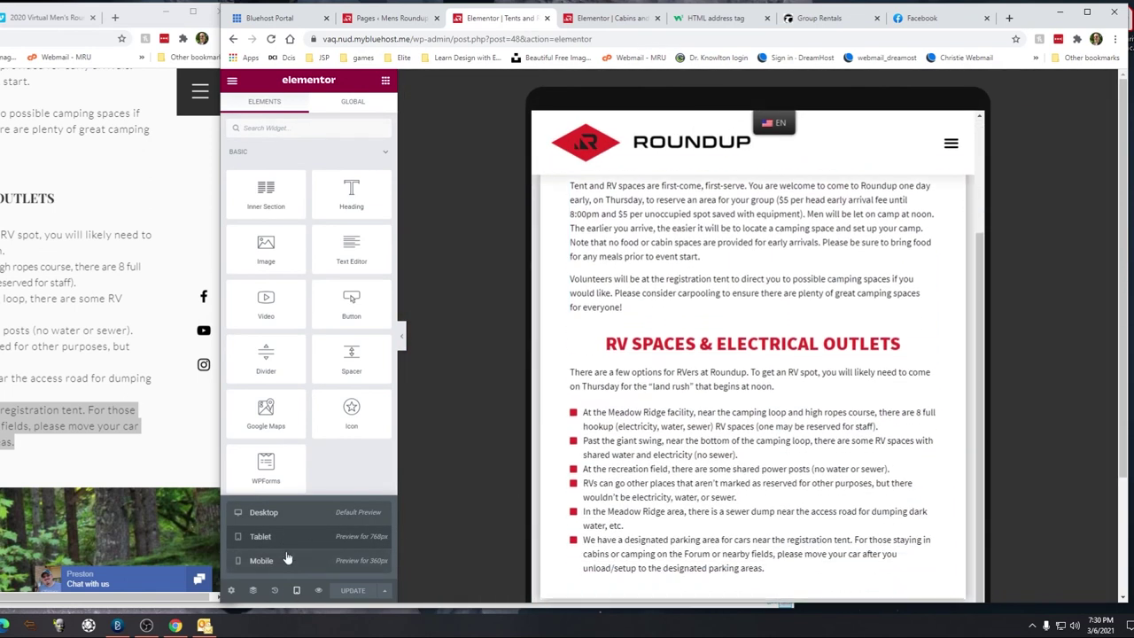
pyautogui.click(286, 561)
pyautogui.scroll(-3, 801, 372)
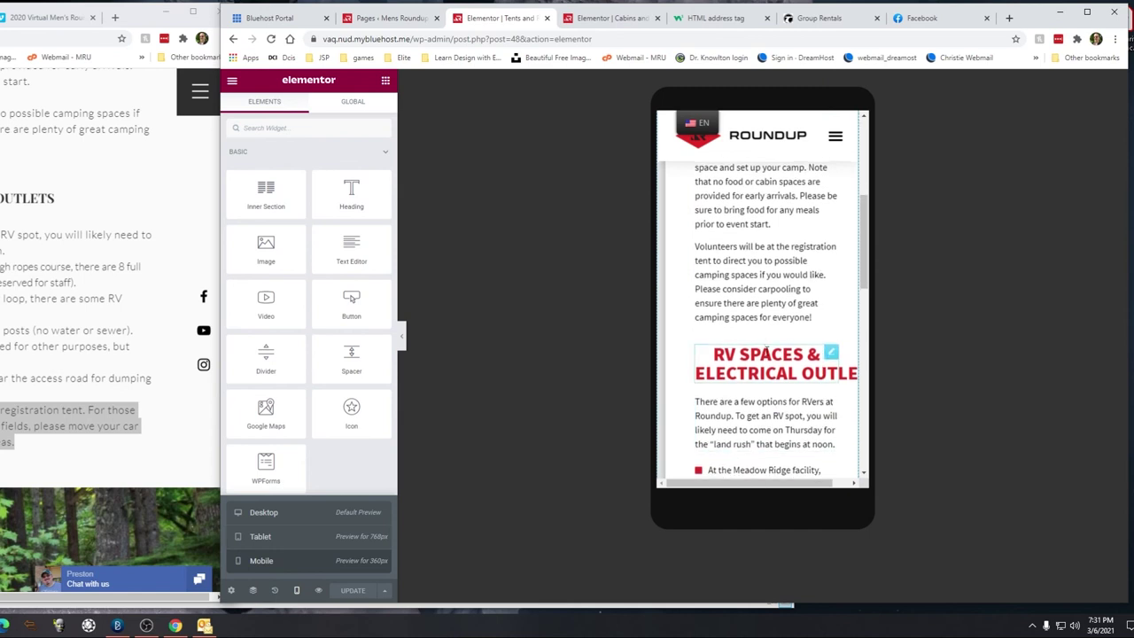
pyautogui.scroll(6, 778, 336)
pyautogui.scroll(-5, 781, 298)
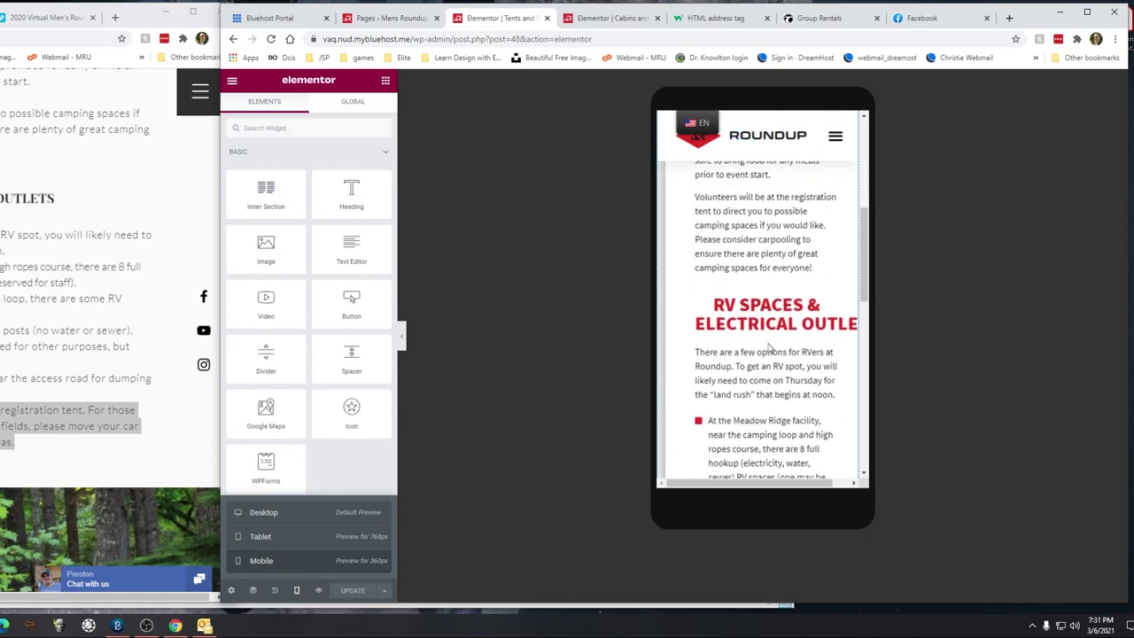
# Step: Replace "&nbsp;" in the "RV spaces & Electrical Outlets" heading with an ordinary space and update the page
pyautogui.click(830, 341)
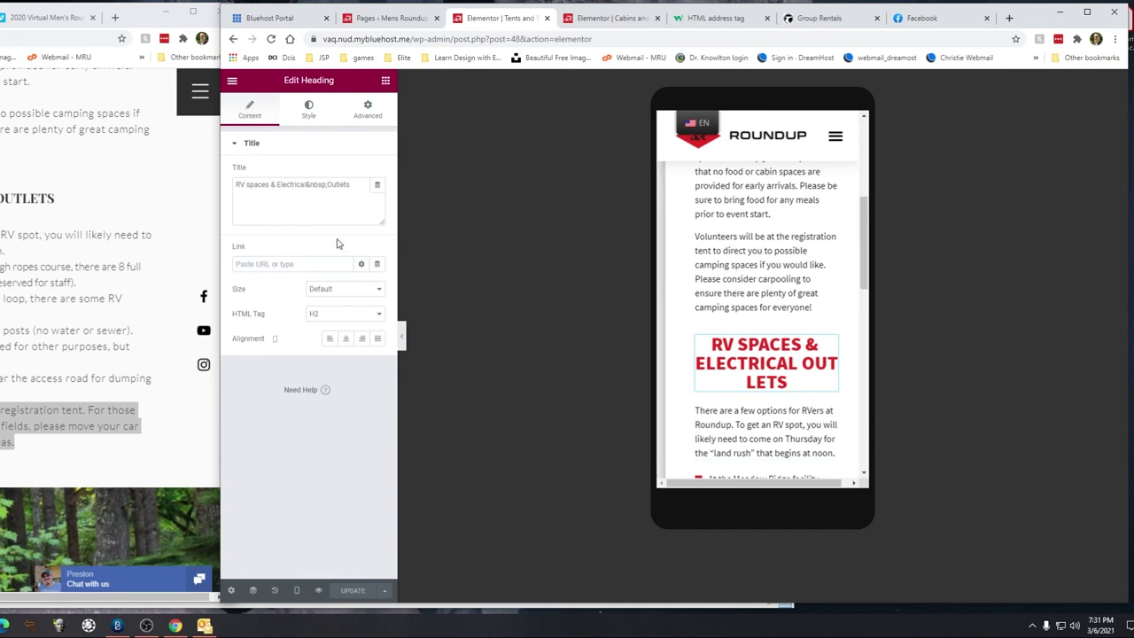
pyautogui.click(326, 184)
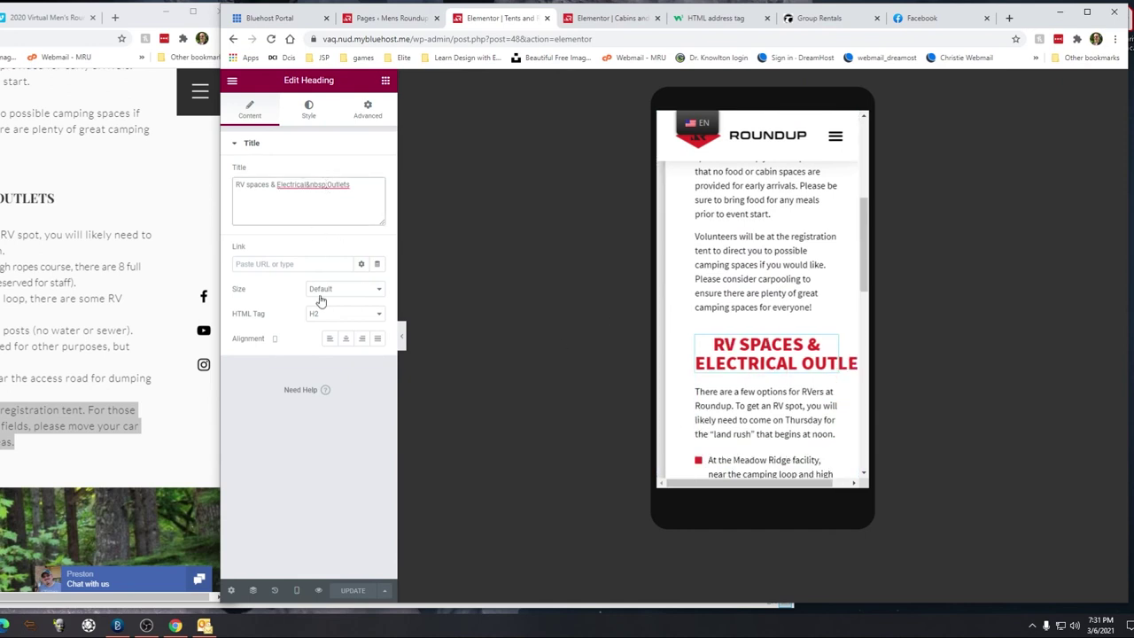
pyautogui.press('BackSpace')
pyautogui.press('BackSpace')
pyautogui.press('BackSpace')
pyautogui.press('BackSpace')
pyautogui.press('BackSpace')
pyautogui.press('BackSpace')
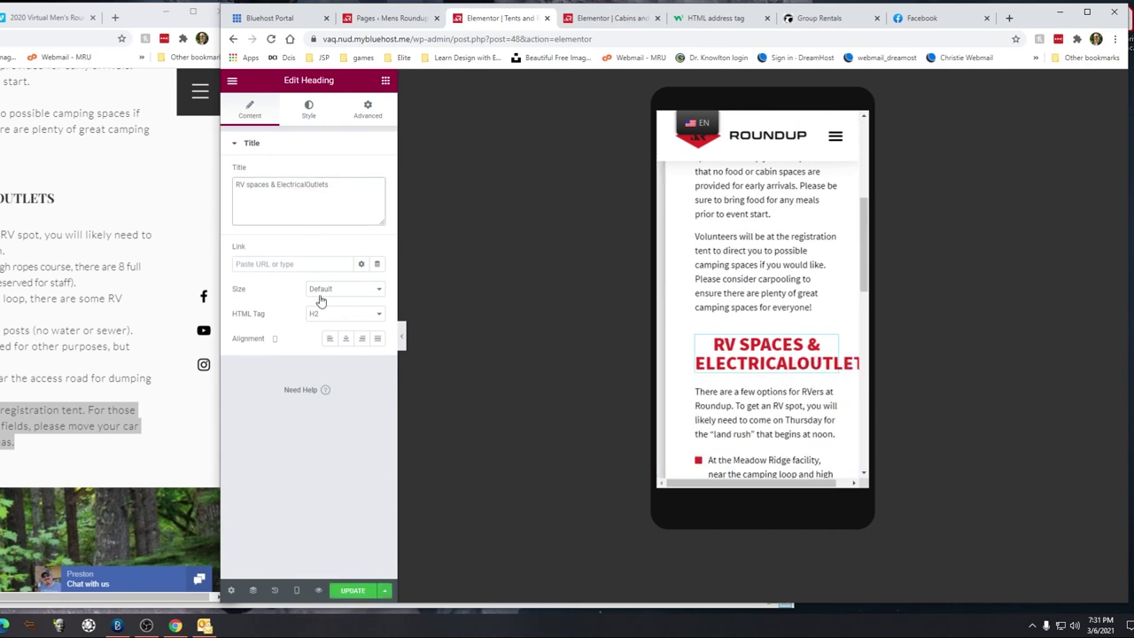
pyautogui.click(350, 590)
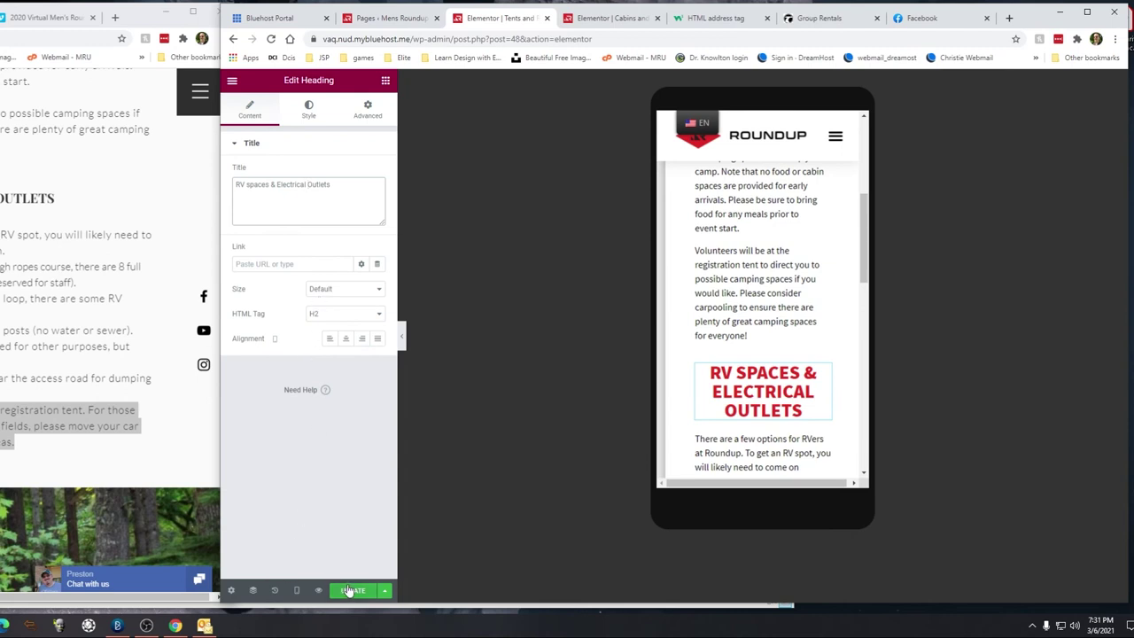
# Step: Return the editor preview to desktop size and view the updated Tents and RVs page live
pyautogui.click(297, 590)
pyautogui.click(257, 512)
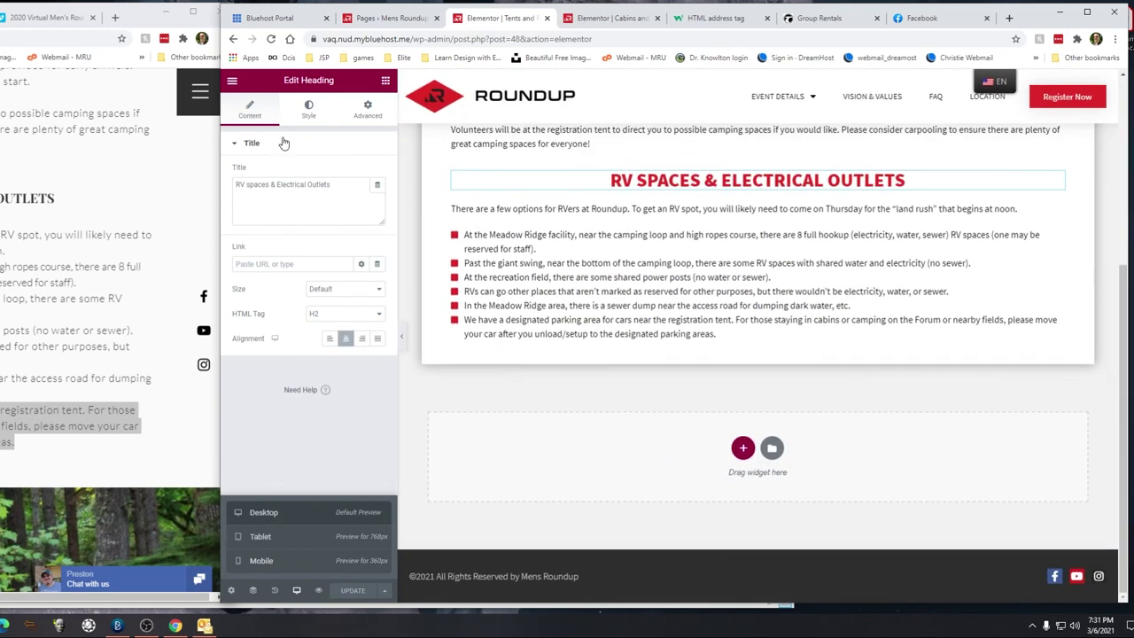
pyautogui.click(231, 82)
pyautogui.click(276, 264)
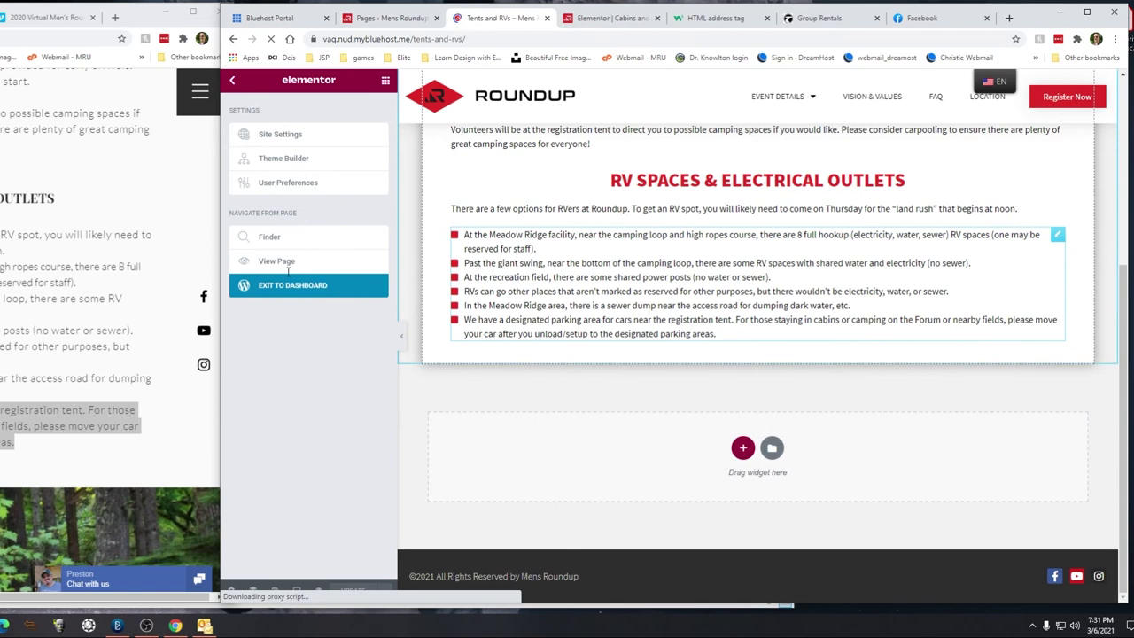
pyautogui.scroll(-3, 858, 387)
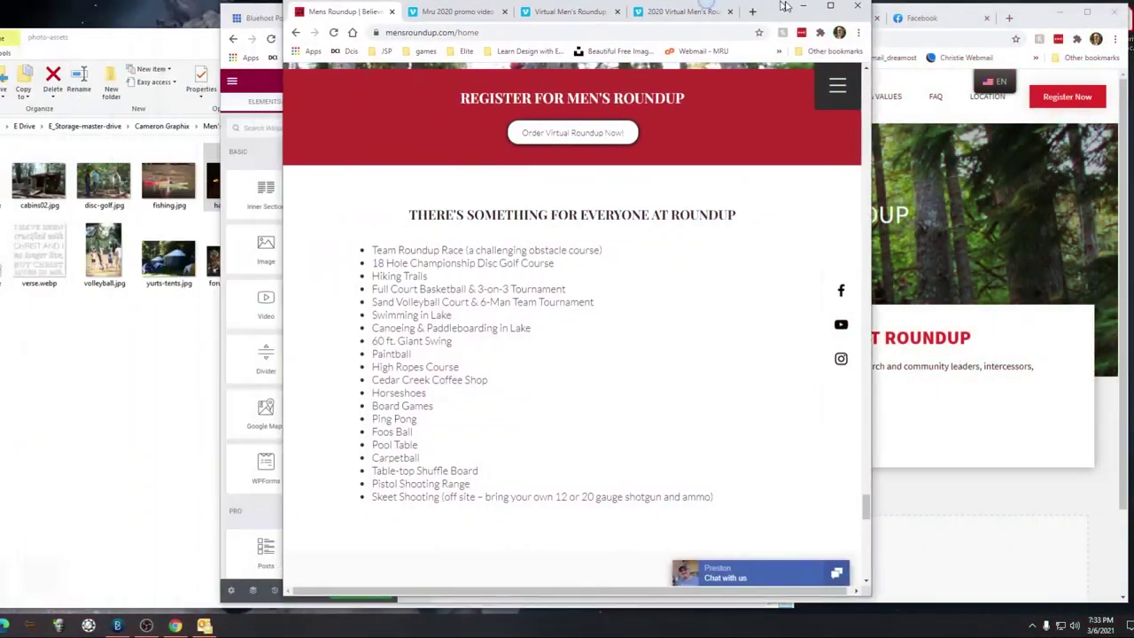
# Step: Insert a two-column inner section below the "There's something for everyone at Roundup" heading and move the icon list into its first column
pyautogui.moveTo(774, 9); pyautogui.dragTo(134, 15)
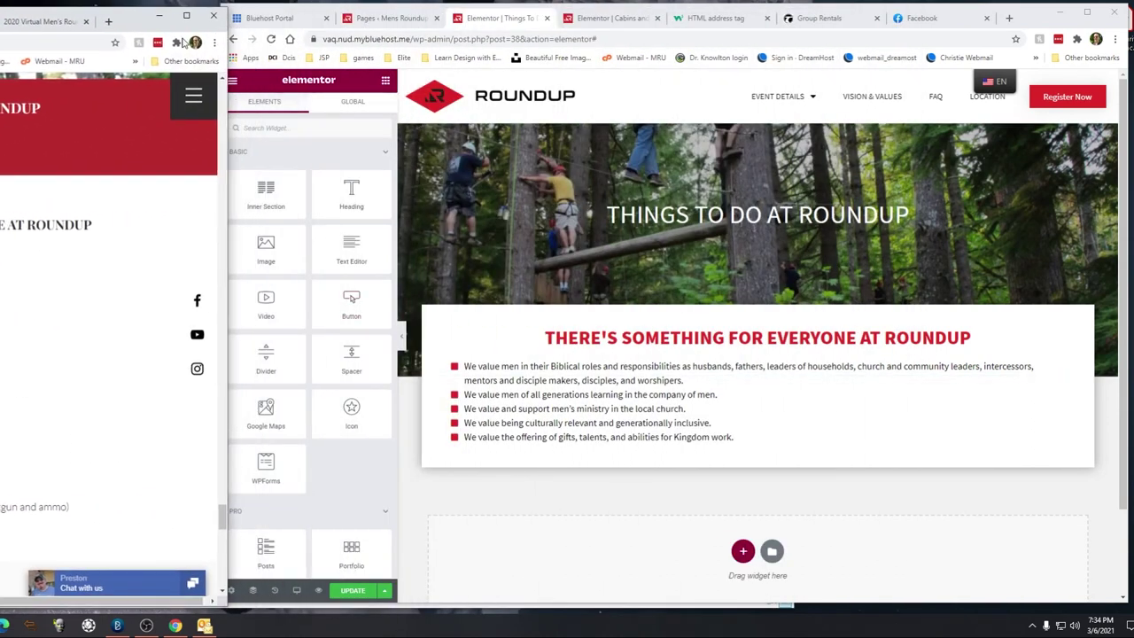
pyautogui.moveTo(127, 14); pyautogui.dragTo(128, 9)
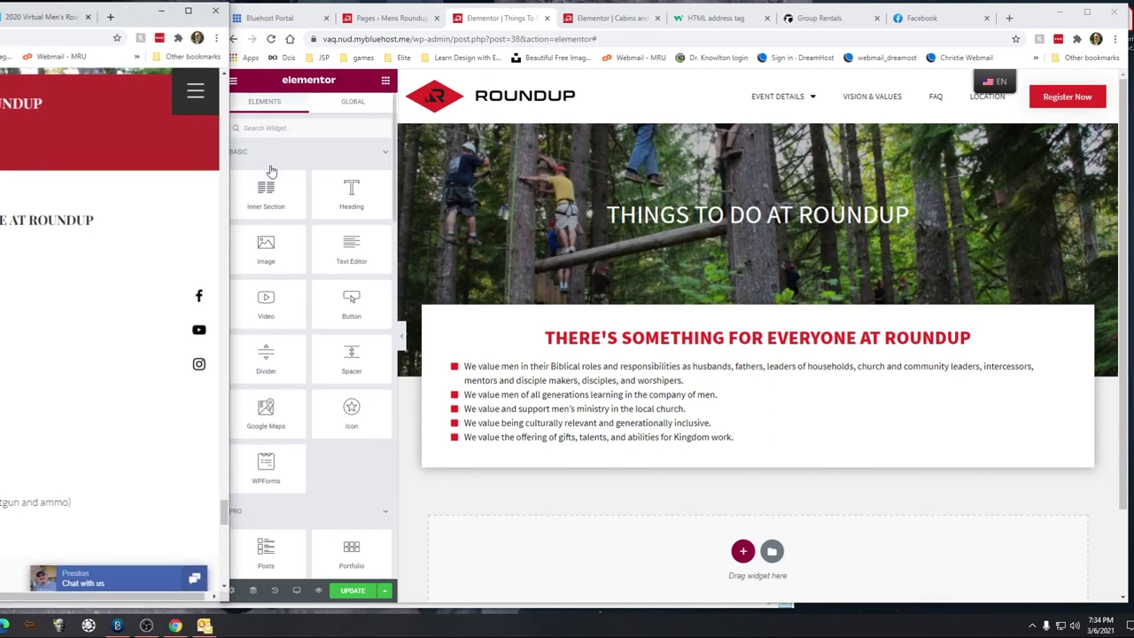
pyautogui.moveTo(266, 190); pyautogui.dragTo(597, 370)
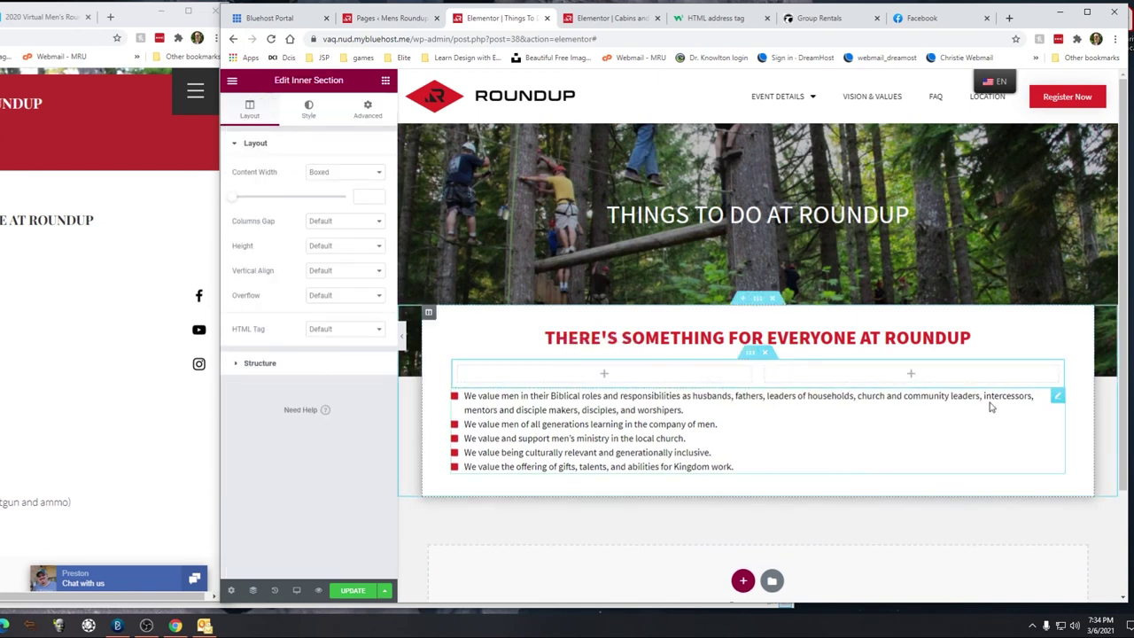
pyautogui.moveTo(1057, 395); pyautogui.dragTo(675, 379)
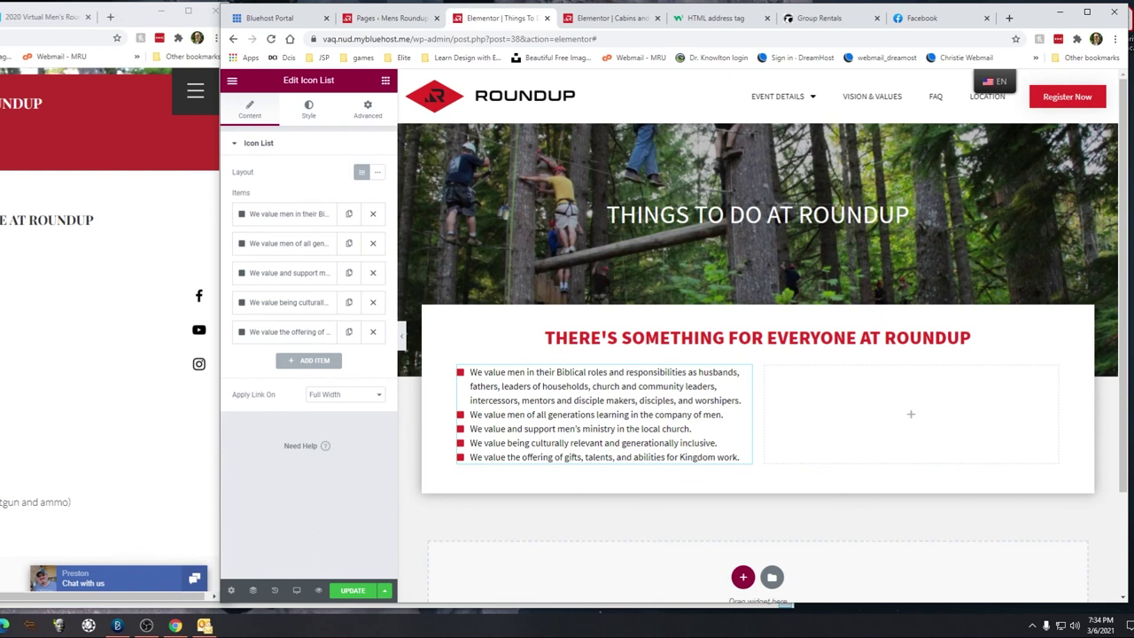
# Step: Change the first list item's text to "Team Roundup Race (a challenging obstacle&nbsp;course)"
pyautogui.hotkey('alt', 'Tab')
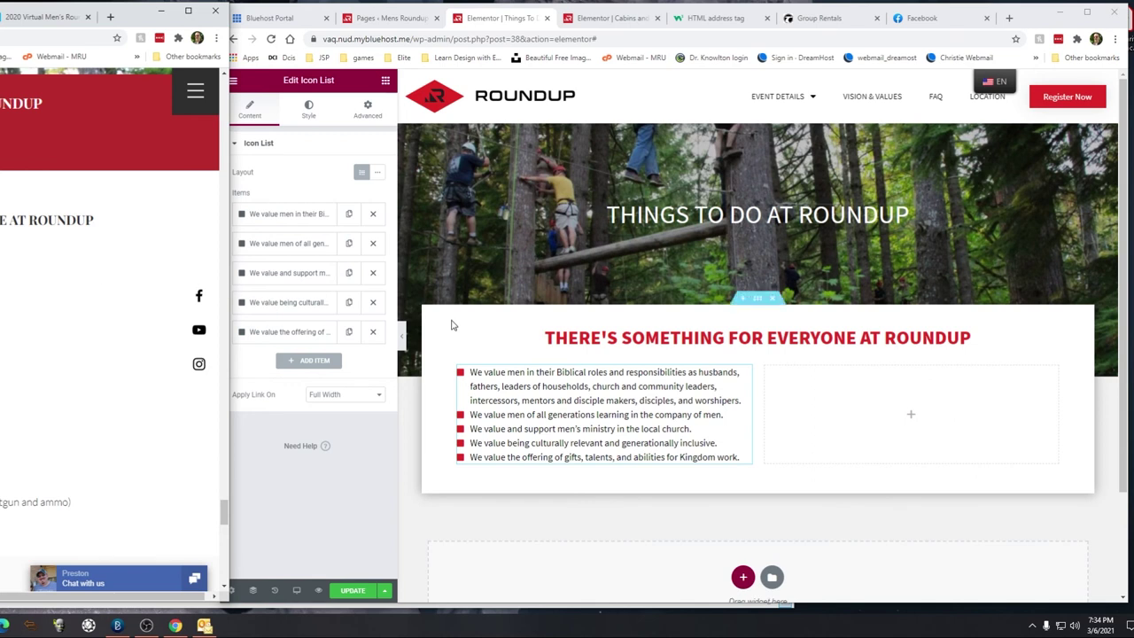
pyautogui.click(284, 216)
pyautogui.tripleClick(287, 255)
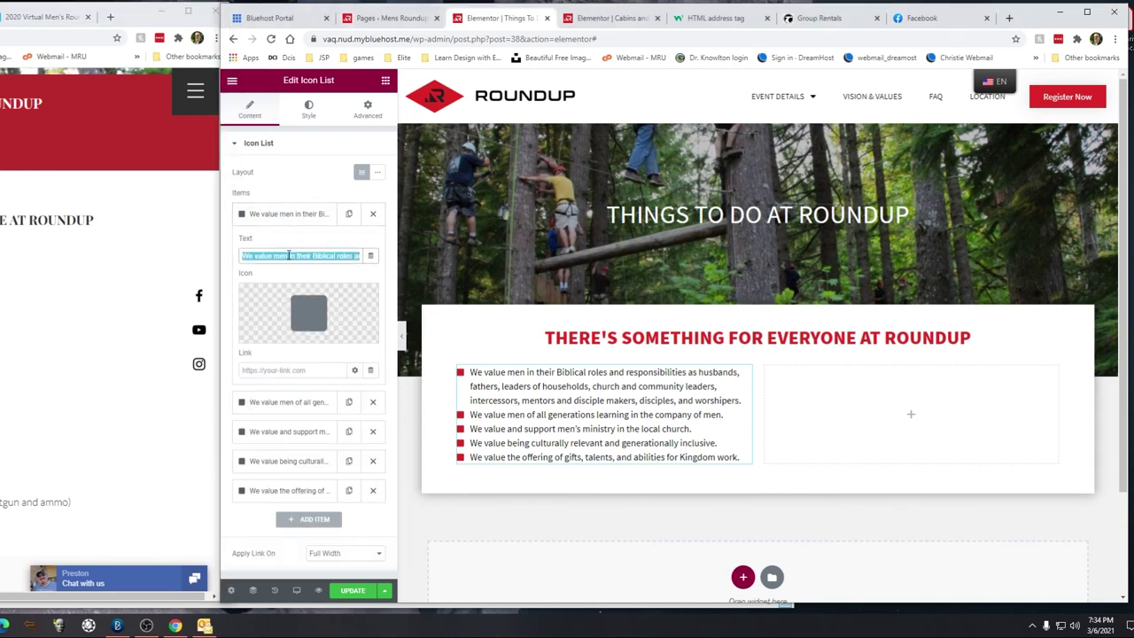
pyautogui.write('Team Roundup Race (a challenging obstacle course)')
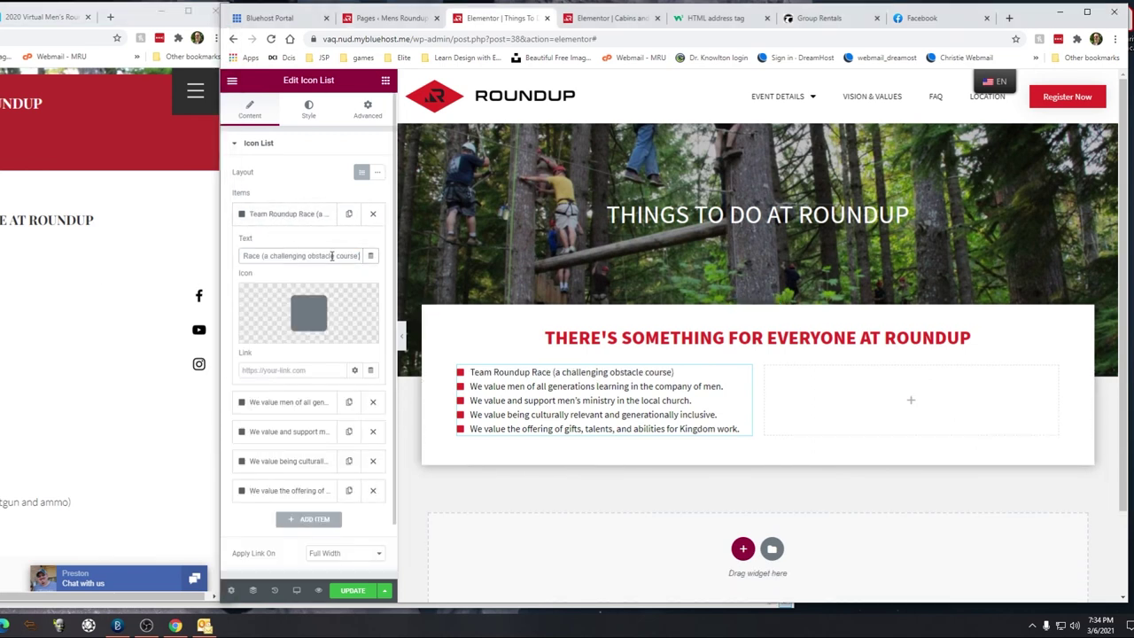
pyautogui.moveTo(359, 327)
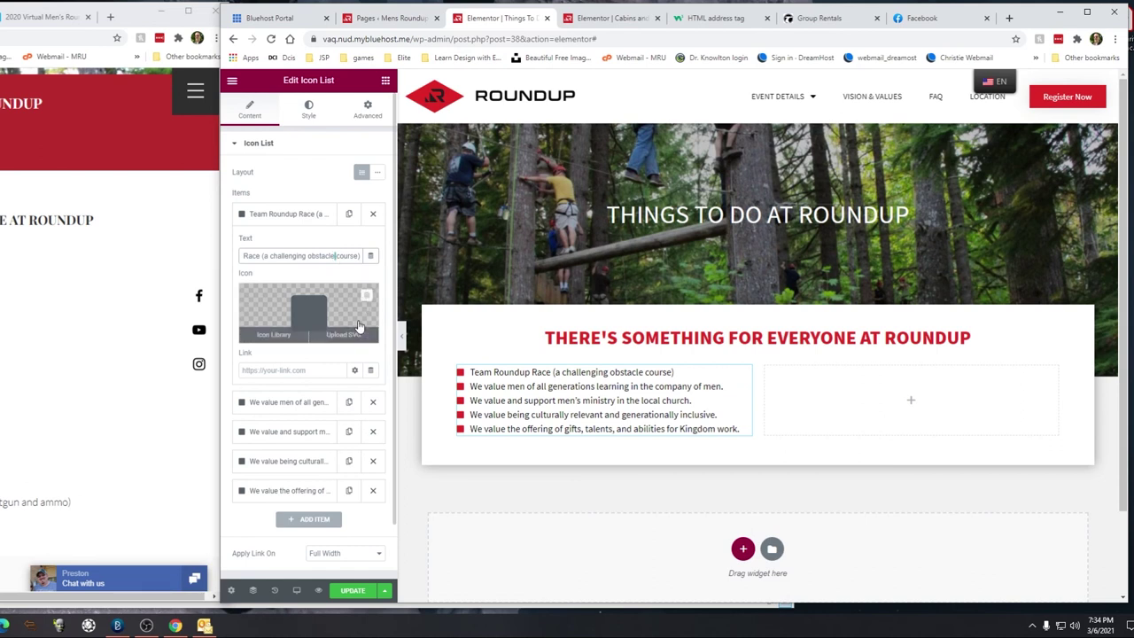
pyautogui.write('&*')
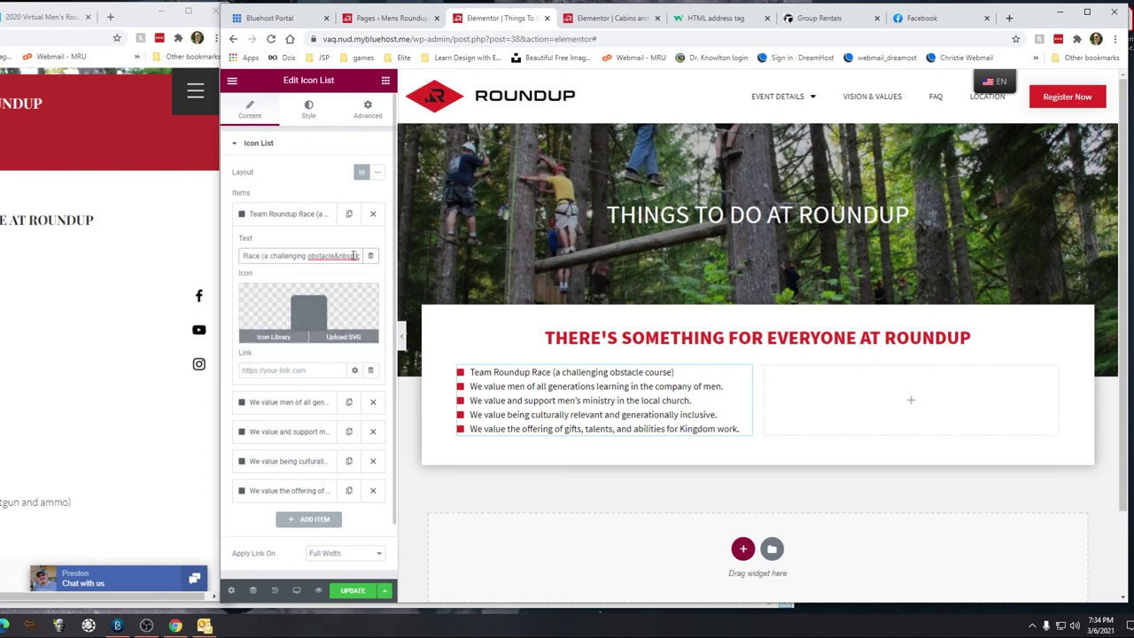
pyautogui.click(284, 217)
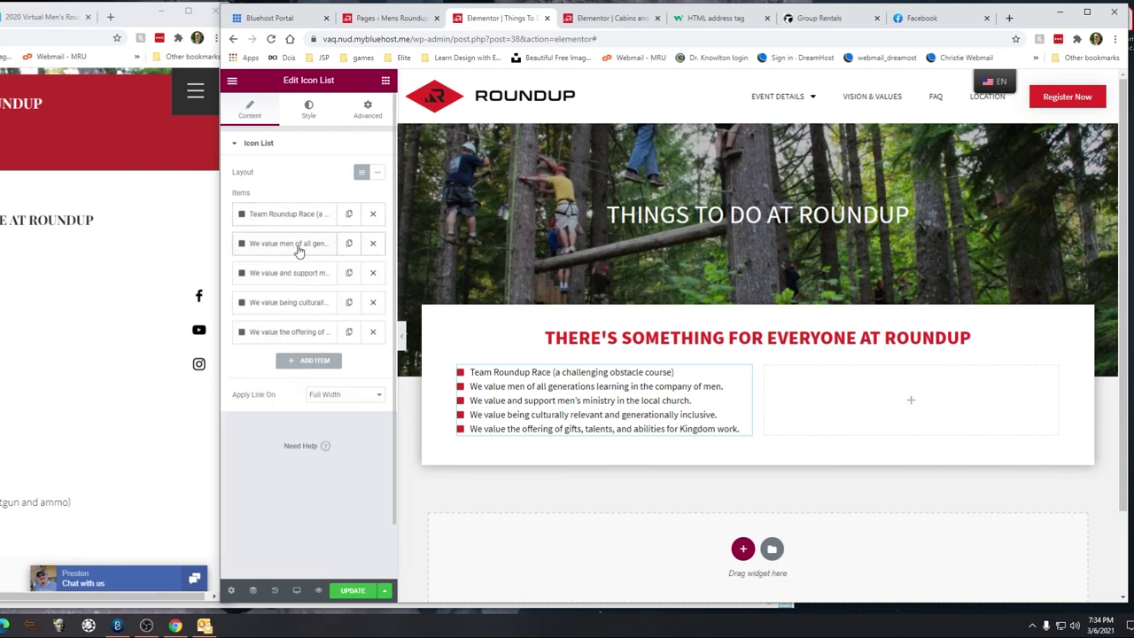
# Step: Change the second list item's text to "18 Hole Championship Disc Golf&nbsp;Course"
pyautogui.hotkey('alt', 'Tab')
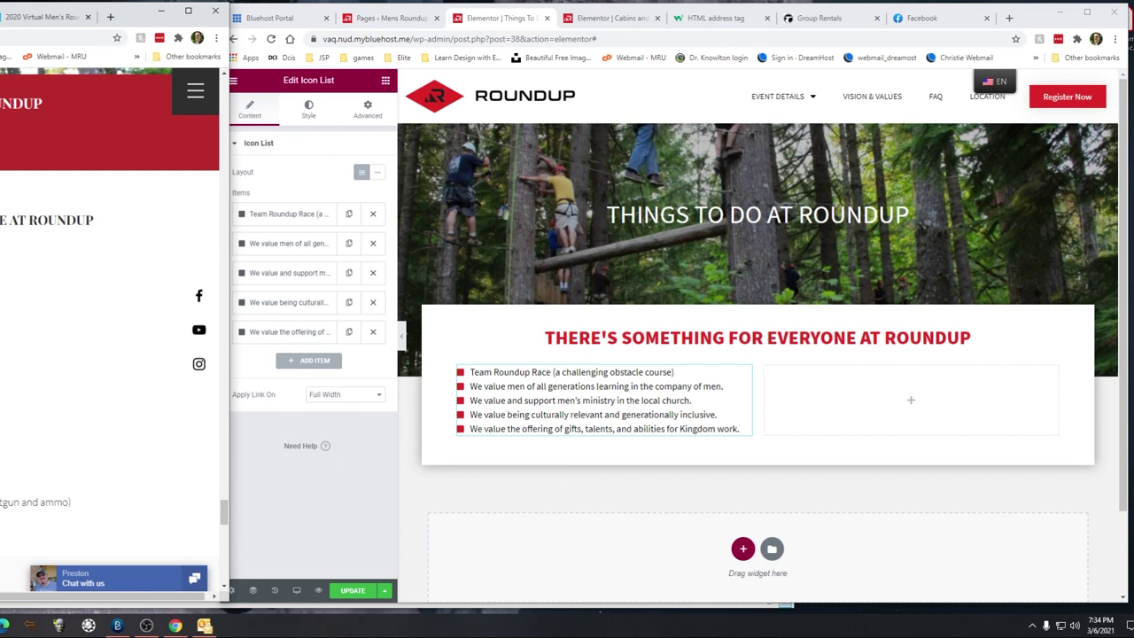
pyautogui.click(299, 247)
pyautogui.click(309, 285)
pyautogui.hotkey('ctrl', 'a')
pyautogui.write('18 Hole Championship Disc Golf Course')
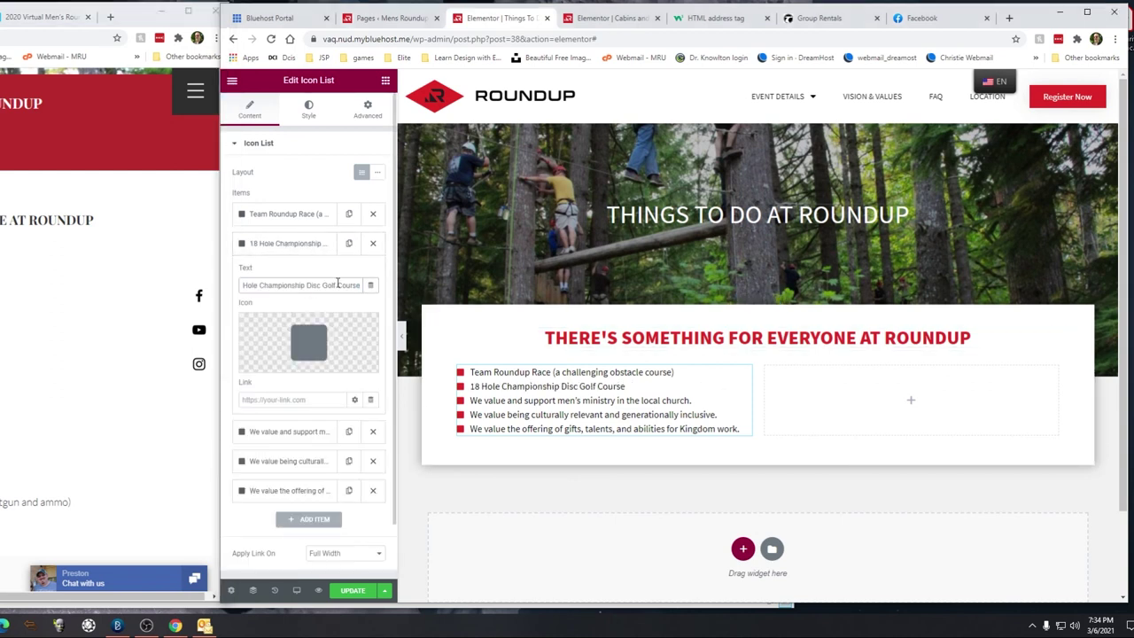
pyautogui.press('BackSpace')
pyautogui.write('&nbsp;')
pyautogui.click(296, 247)
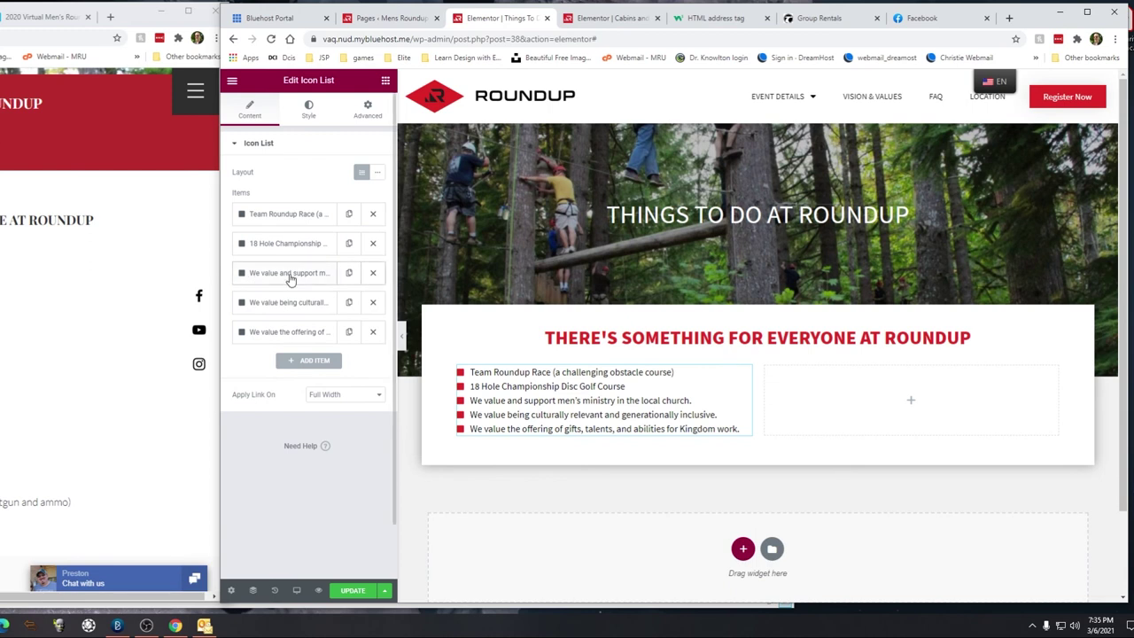
# Step: Change the third list item's text to "Hiking Trails"
pyautogui.click(289, 276)
pyautogui.hotkey('alt', 'Tab')
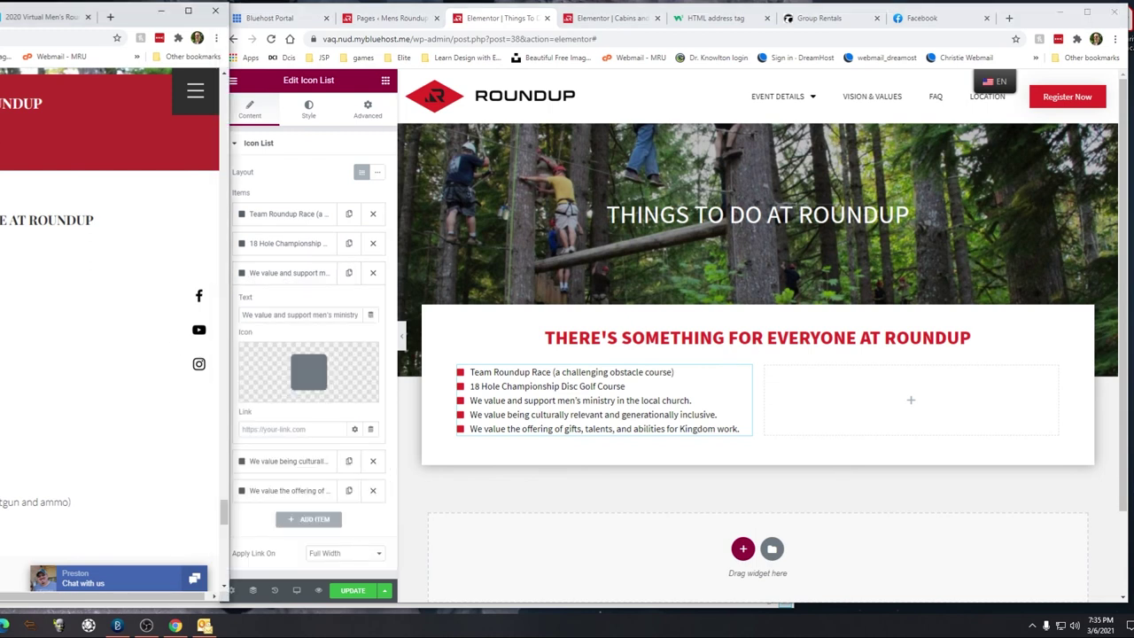
pyautogui.click(295, 316)
pyautogui.tripleClick(295, 316)
pyautogui.write('Hiking Trails')
pyautogui.click(294, 278)
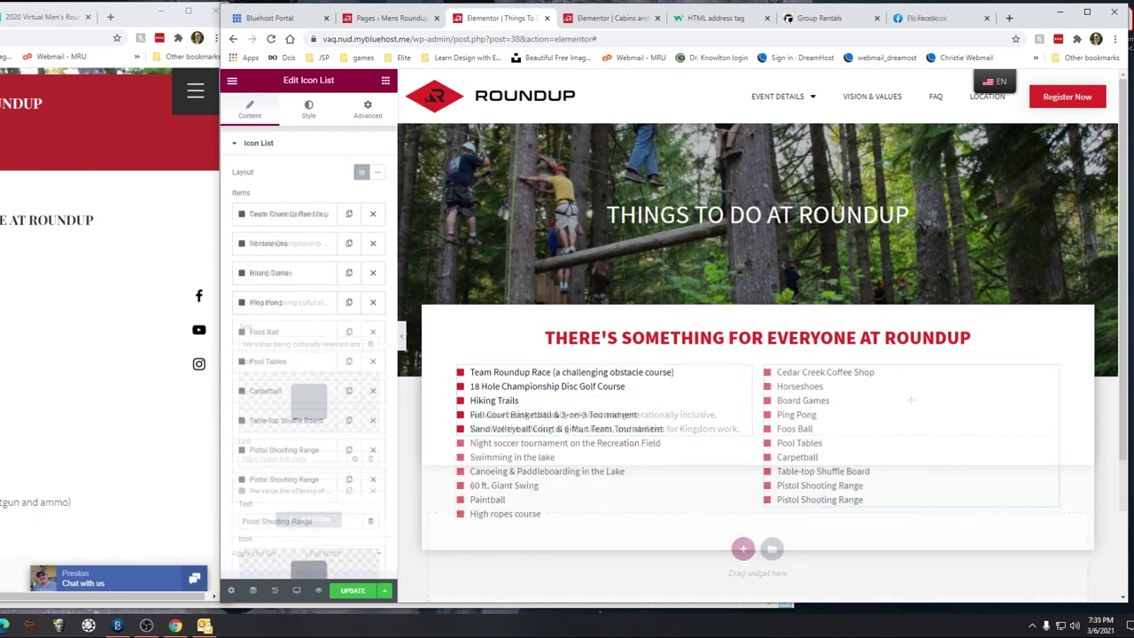
# Step: Replace the second column's last item with "Skeet Shooting (off site – bring your own 12 or 20 gauge shotgun and&nbsp;ammo)"
pyautogui.hotkey('alt', 'Tab')
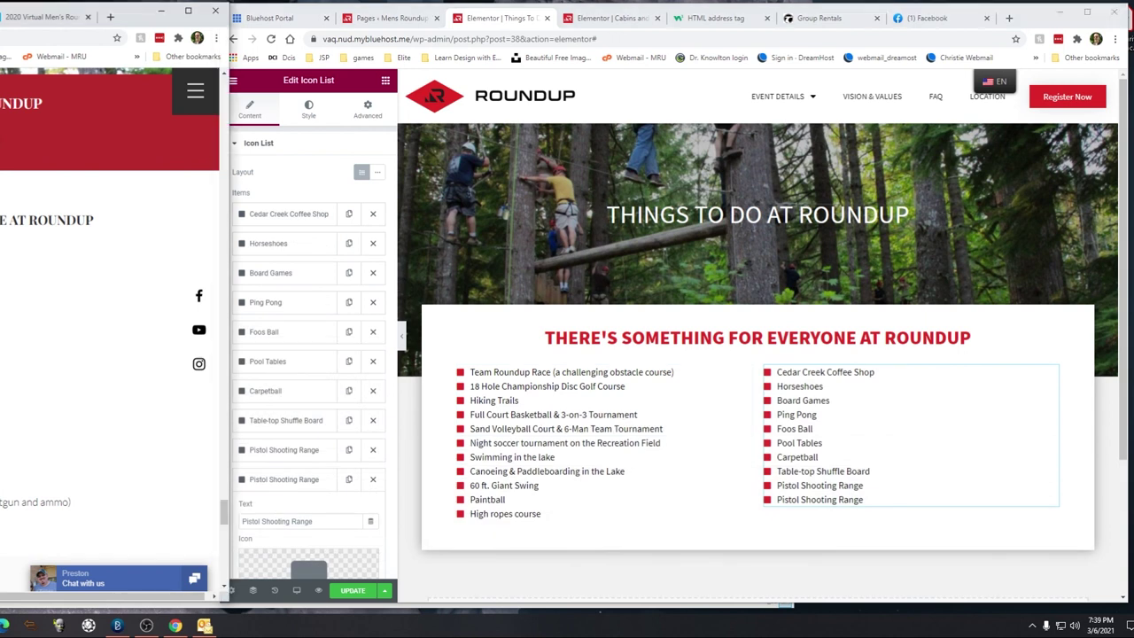
pyautogui.moveTo(2, 502); pyautogui.dragTo(70, 503)
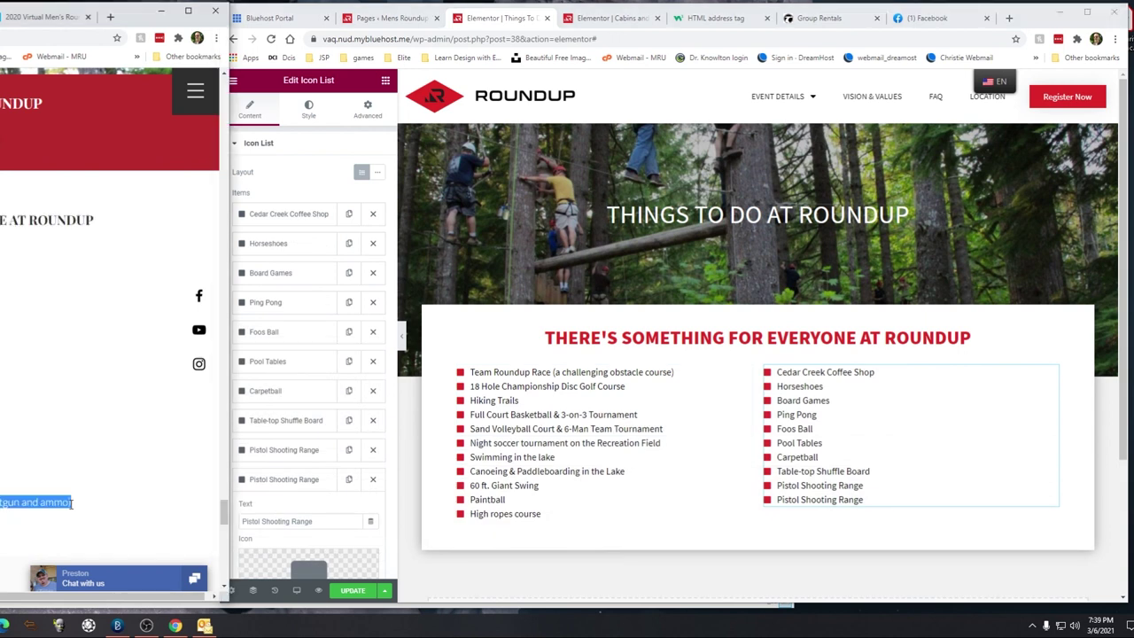
pyautogui.tripleClick(284, 520)
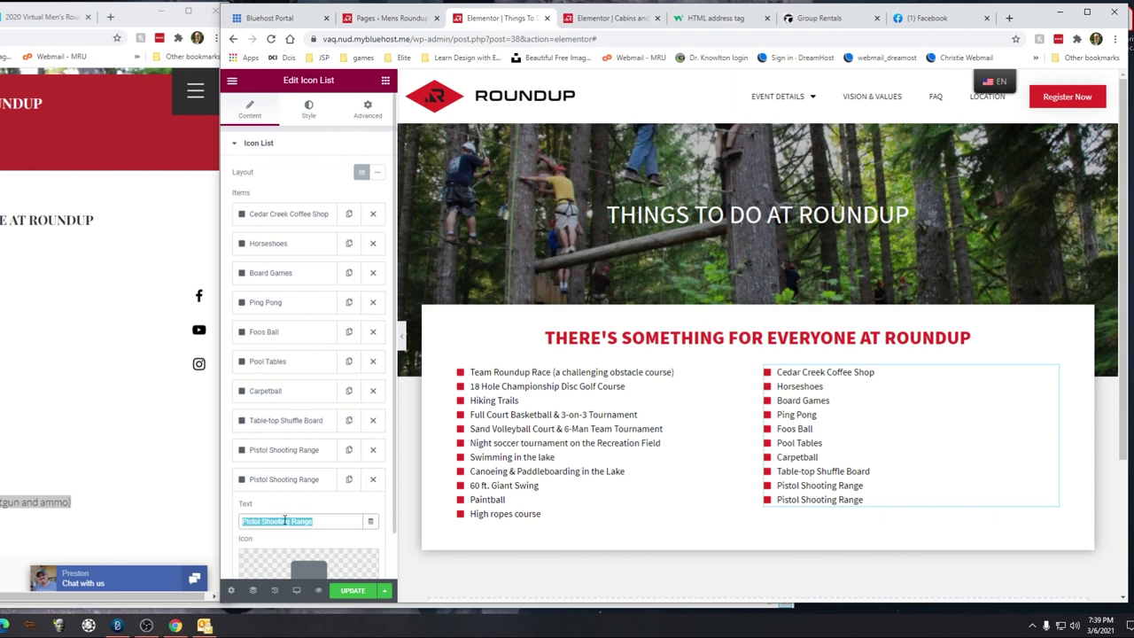
pyautogui.write('Skeet Shooting (off site – bring your own 12 or 20 gauge shotgun and ammo)')
pyautogui.click(336, 520)
pyautogui.press('BackSpace')
pyautogui.write('&nbsp;')
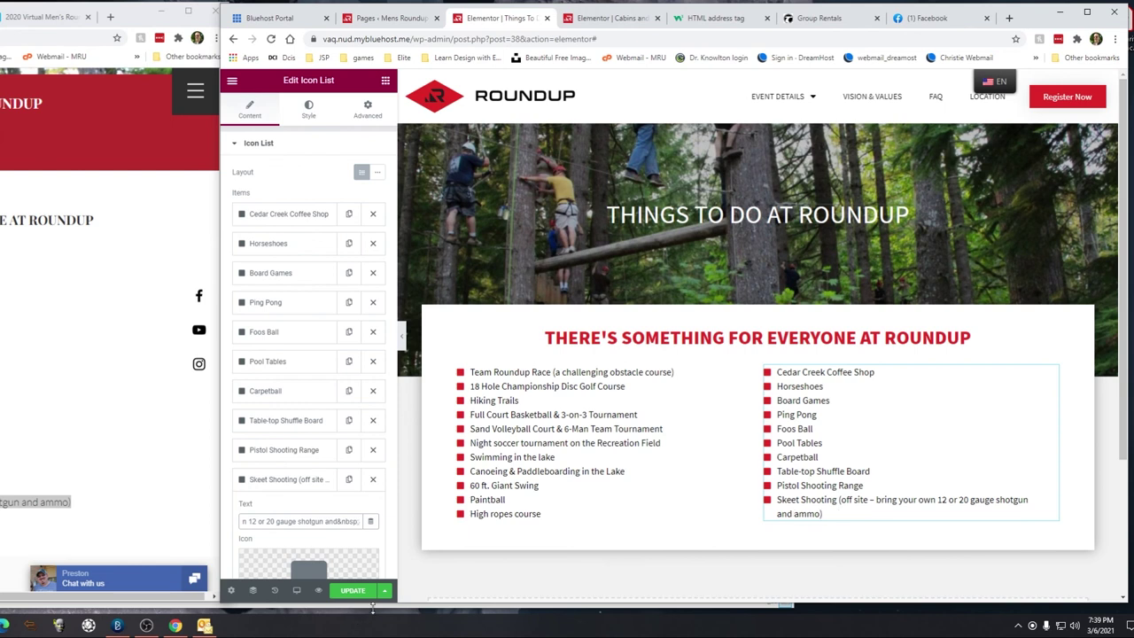
pyautogui.click(321, 481)
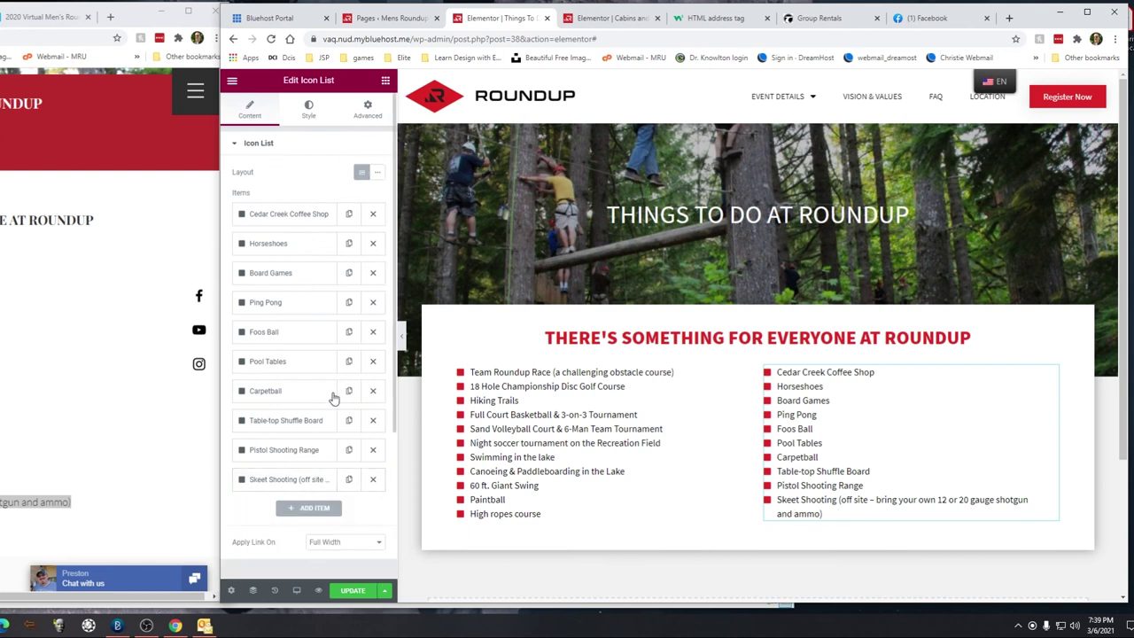
# Step: Update the Things to Do page and check the old Roundup site for content below the activities list
pyautogui.click(352, 590)
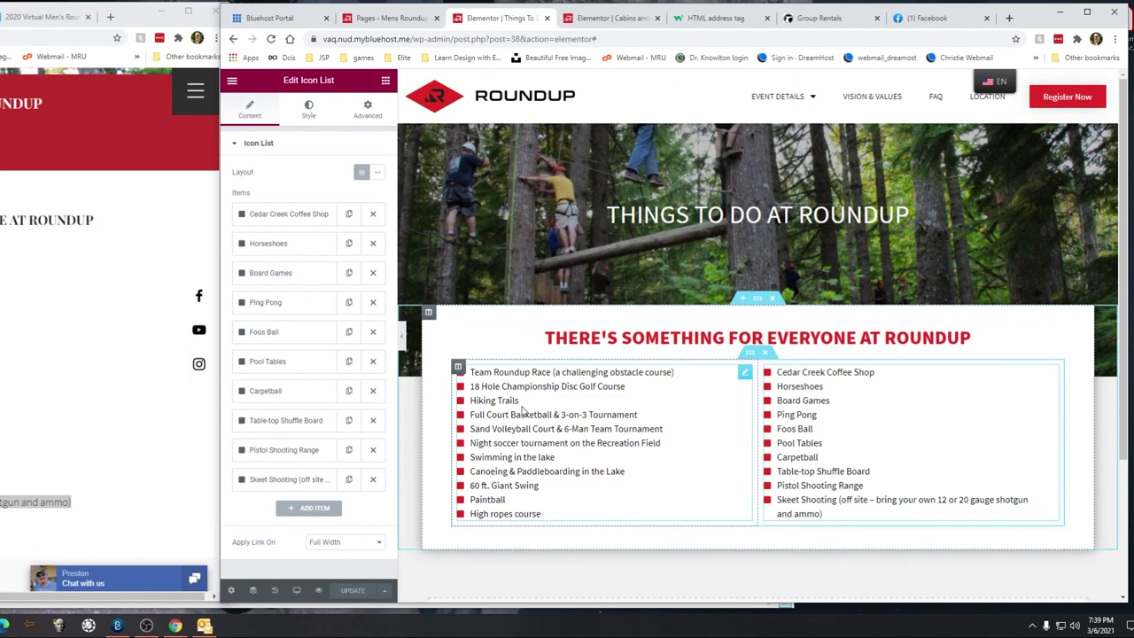
pyautogui.scroll(-2, 16, 405)
pyautogui.scroll(-3, 97, 389)
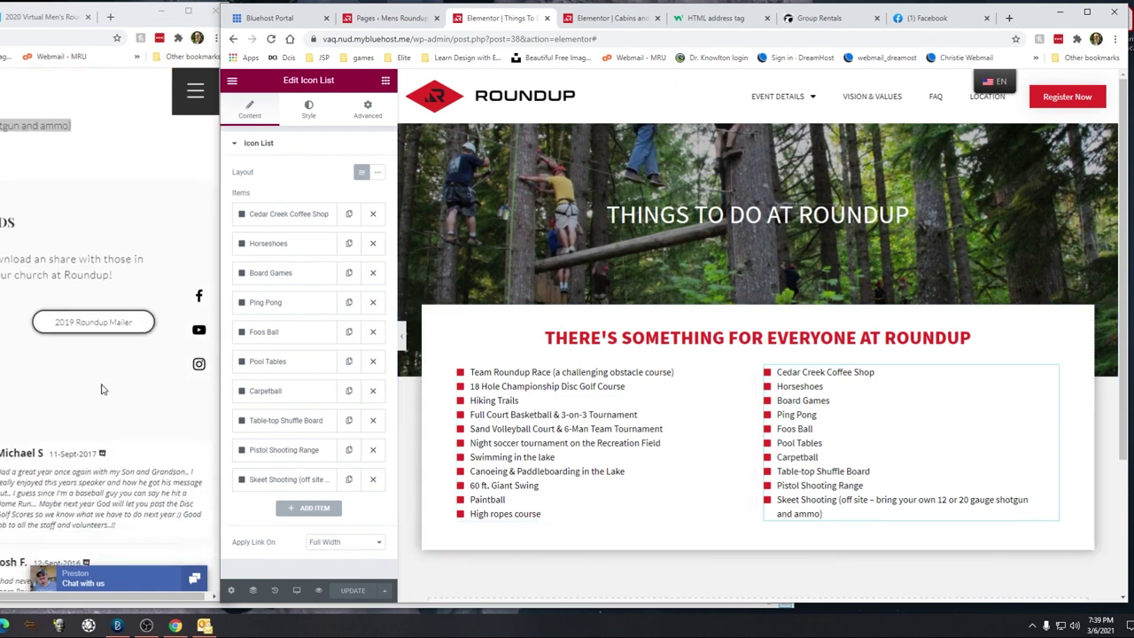
pyautogui.scroll(4, 98, 389)
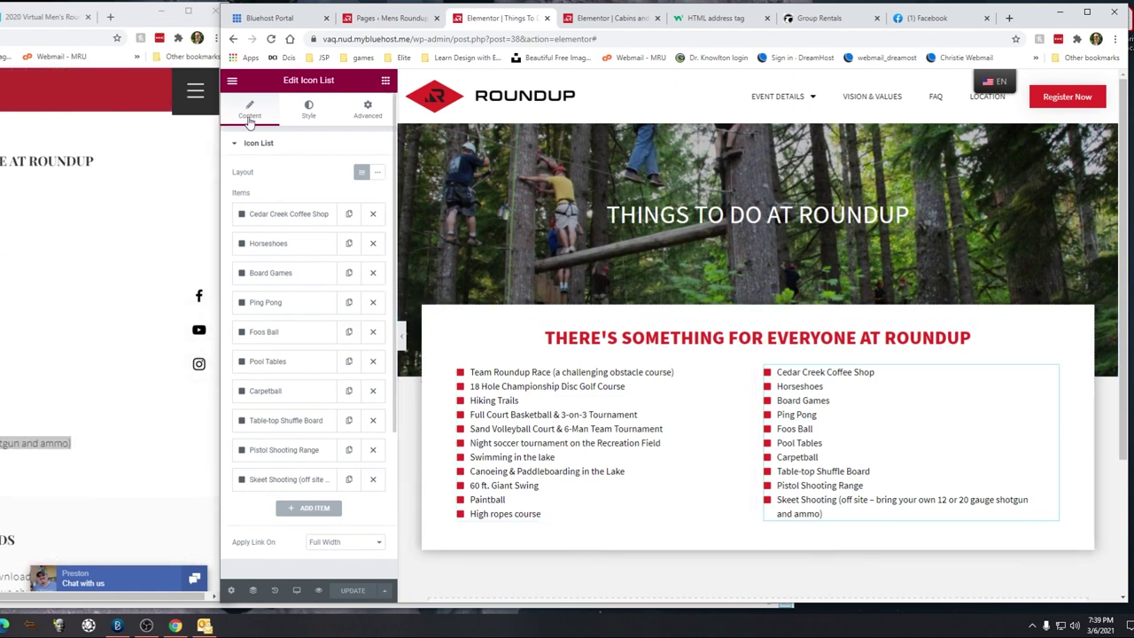
# Step: View the published Things to Do page and check its activity lists at progressively narrower, tablet-like window widths
pyautogui.click(232, 80)
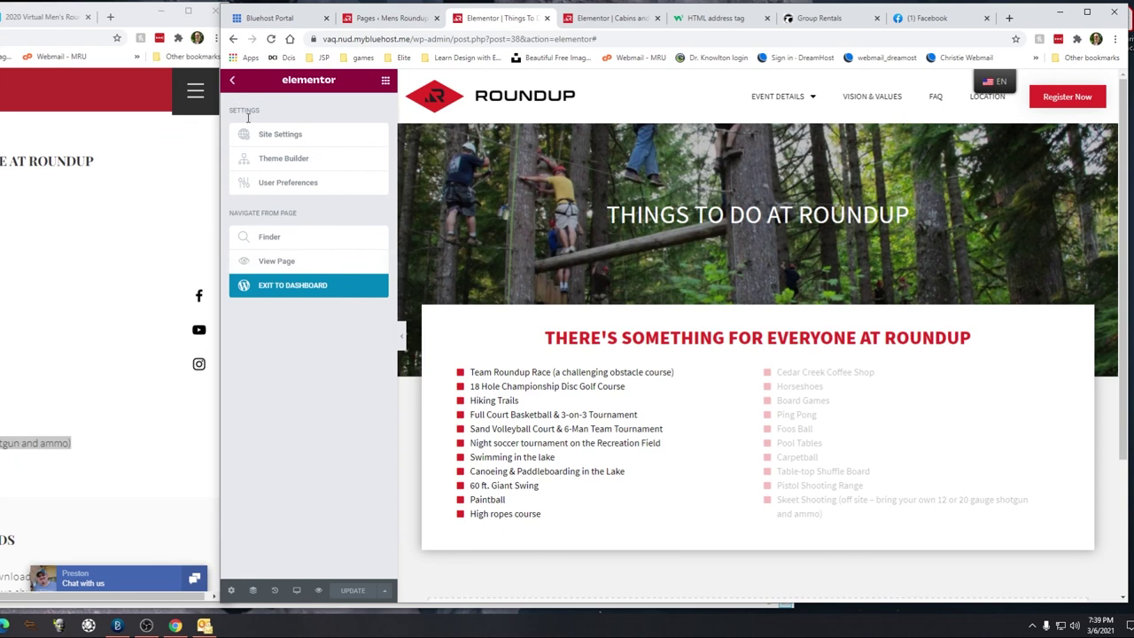
pyautogui.click(277, 262)
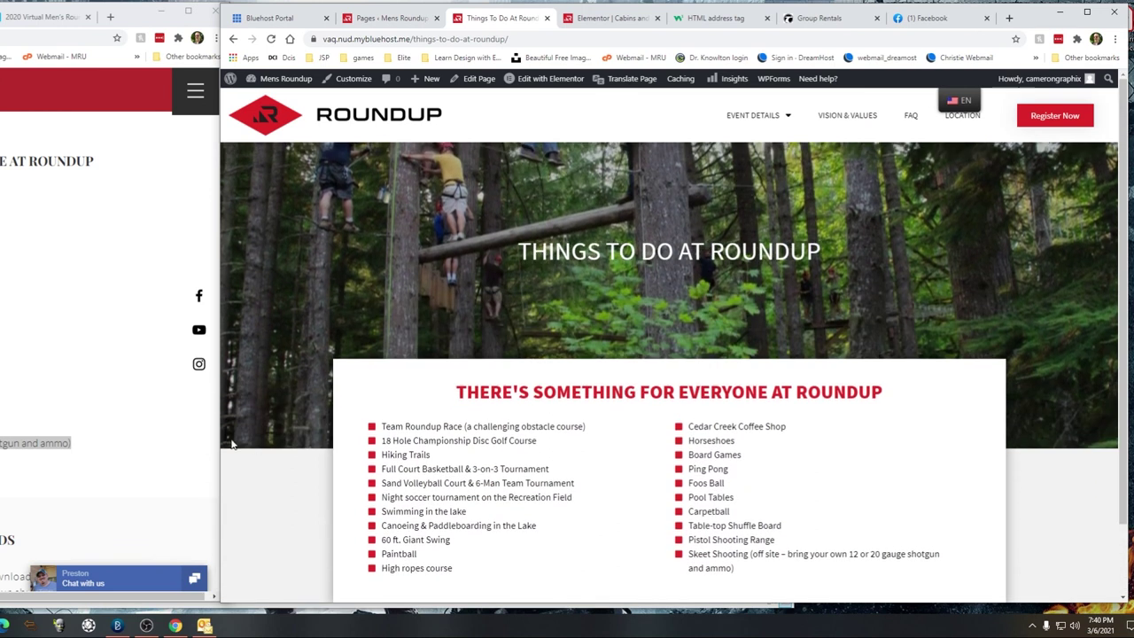
pyautogui.moveTo(219, 432); pyautogui.dragTo(620, 354)
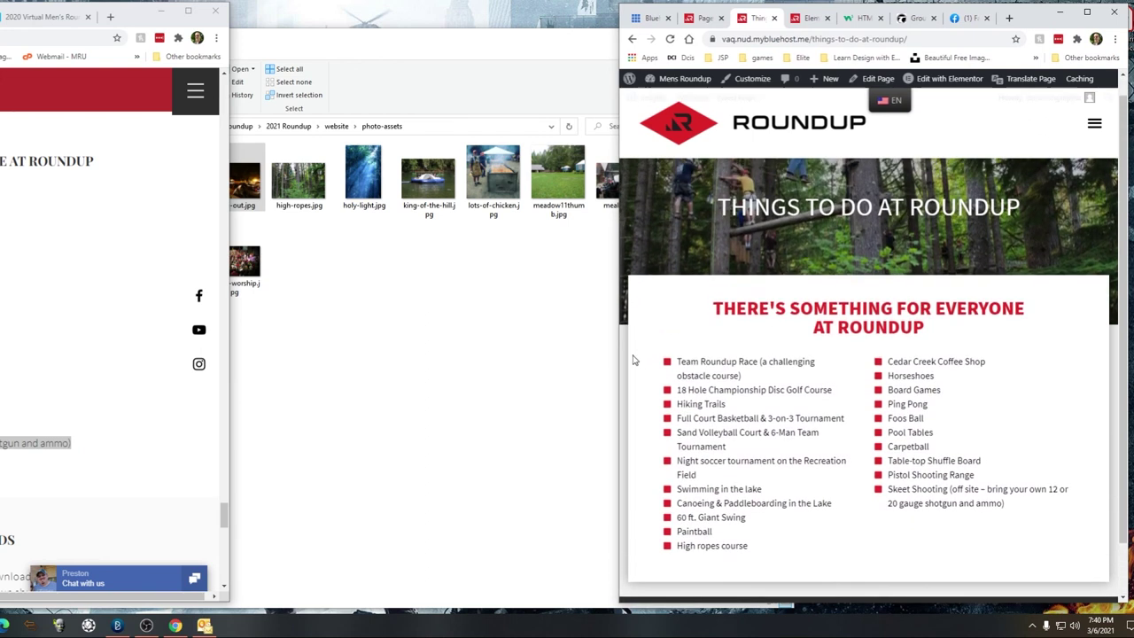
pyautogui.moveTo(617, 360); pyautogui.dragTo(730, 338)
pyautogui.scroll(-3, 795, 356)
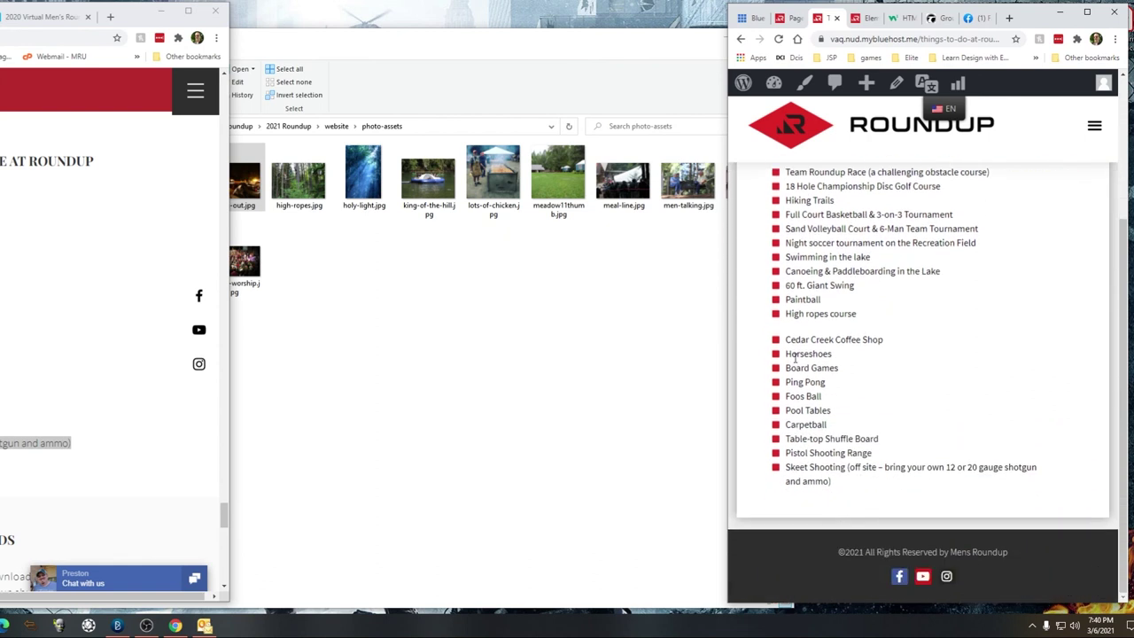
pyautogui.scroll(2, 762, 381)
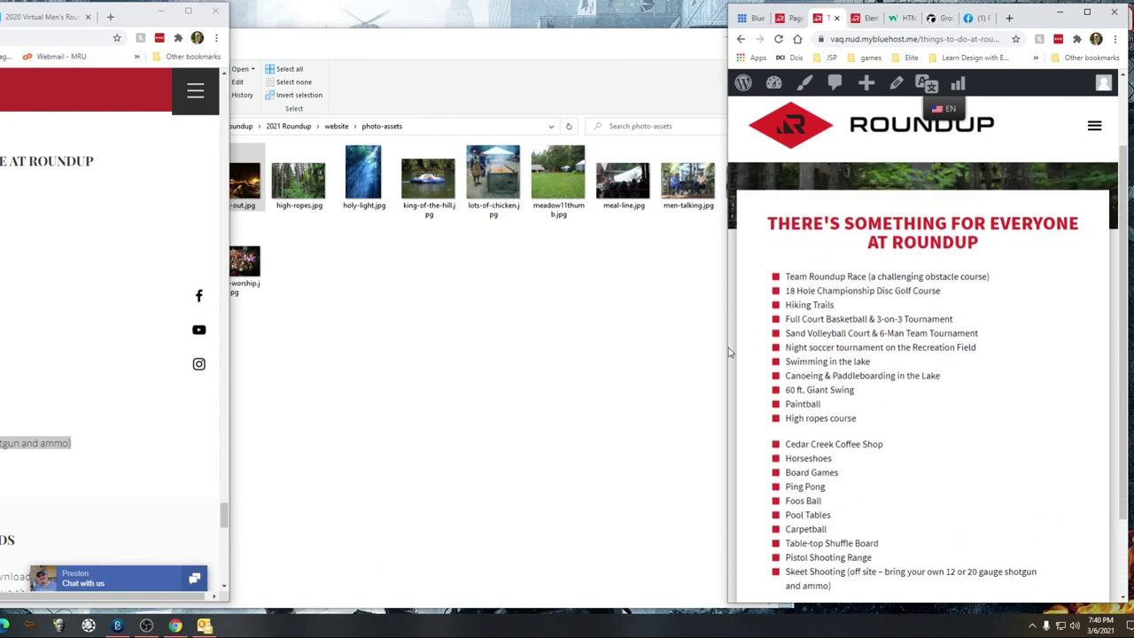
pyautogui.scroll(-2, 773, 414)
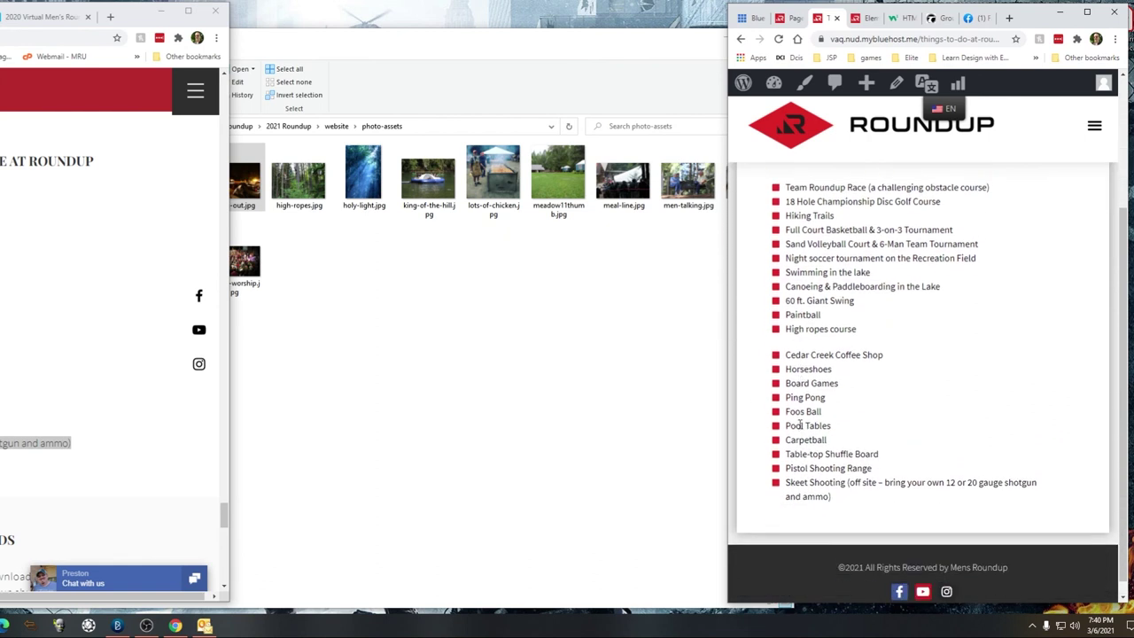
pyautogui.scroll(2, 753, 399)
# Step: Check the Things to Do page at a phone-like window width, then widen the browser window again
pyautogui.moveTo(726, 378); pyautogui.dragTo(834, 353)
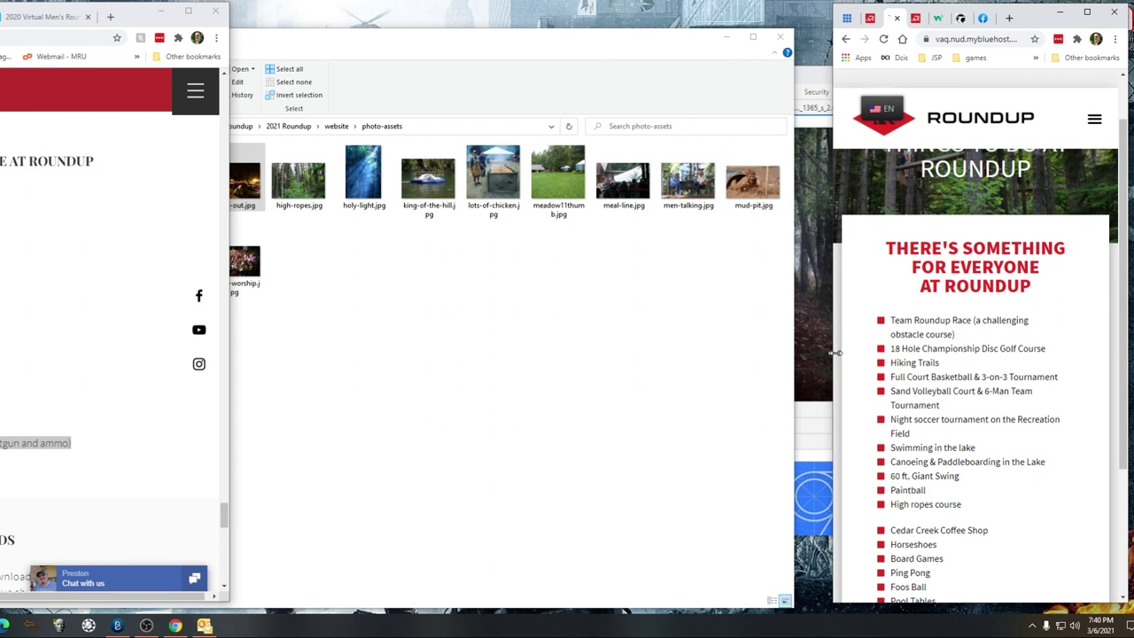
pyautogui.moveTo(905, 348); pyautogui.dragTo(866, 348)
pyautogui.scroll(-2, 903, 412)
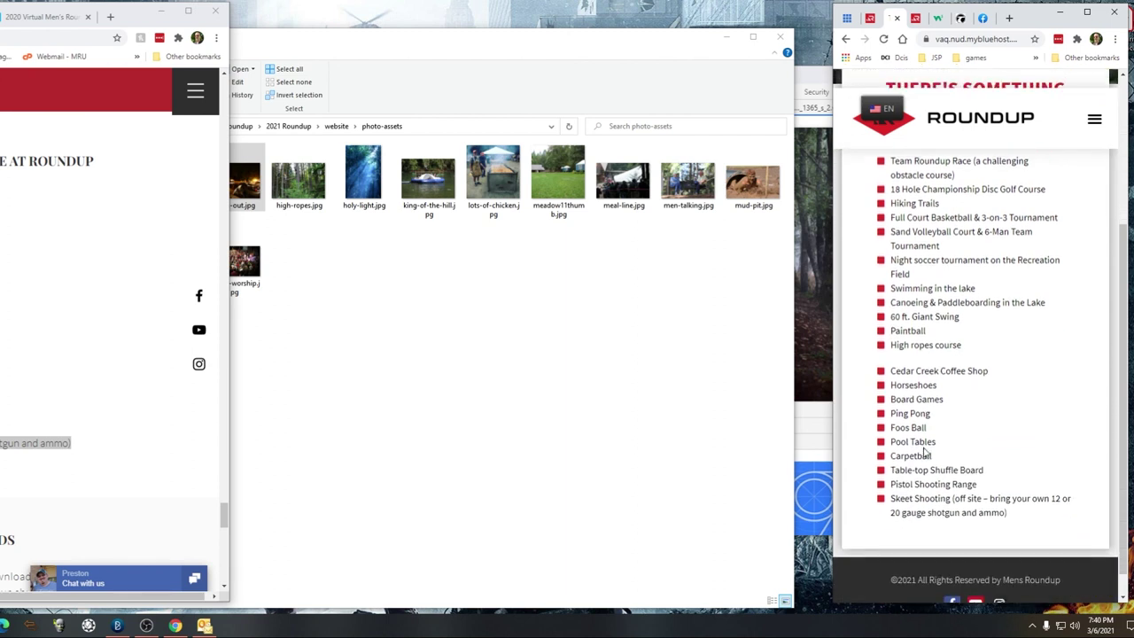
pyautogui.scroll(1, 844, 353)
pyautogui.scroll(1, 843, 353)
pyautogui.moveTo(833, 353); pyautogui.dragTo(341, 355)
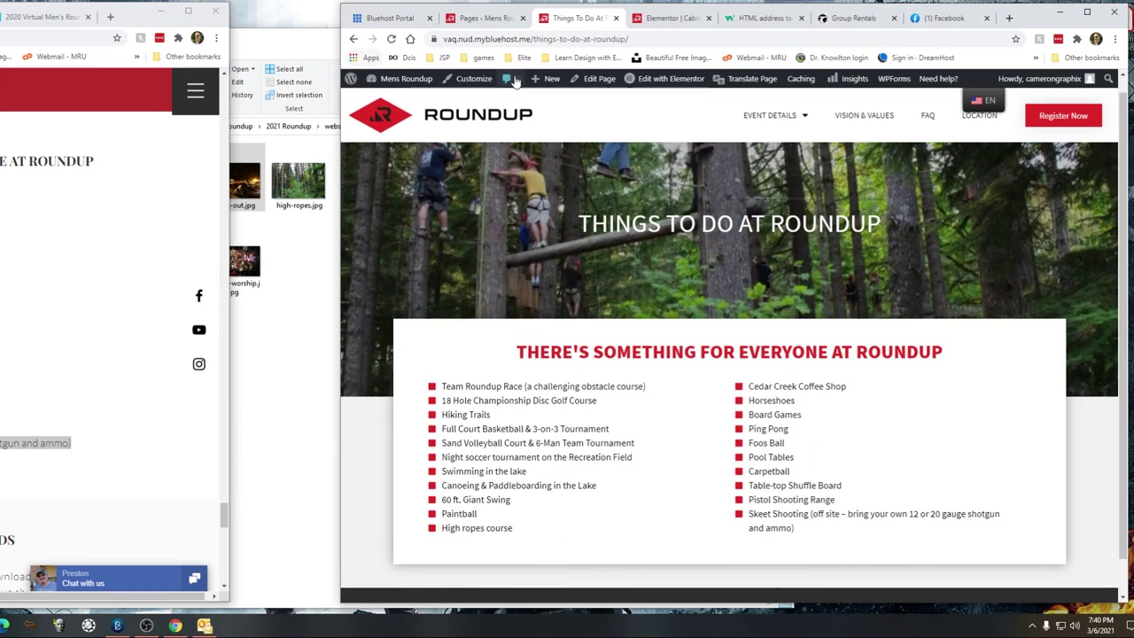
# Step: Edit the page with Elementor, change the night soccer item's ending to "Recreation&nbsp;Field" in the first list, and update the page
pyautogui.click(670, 81)
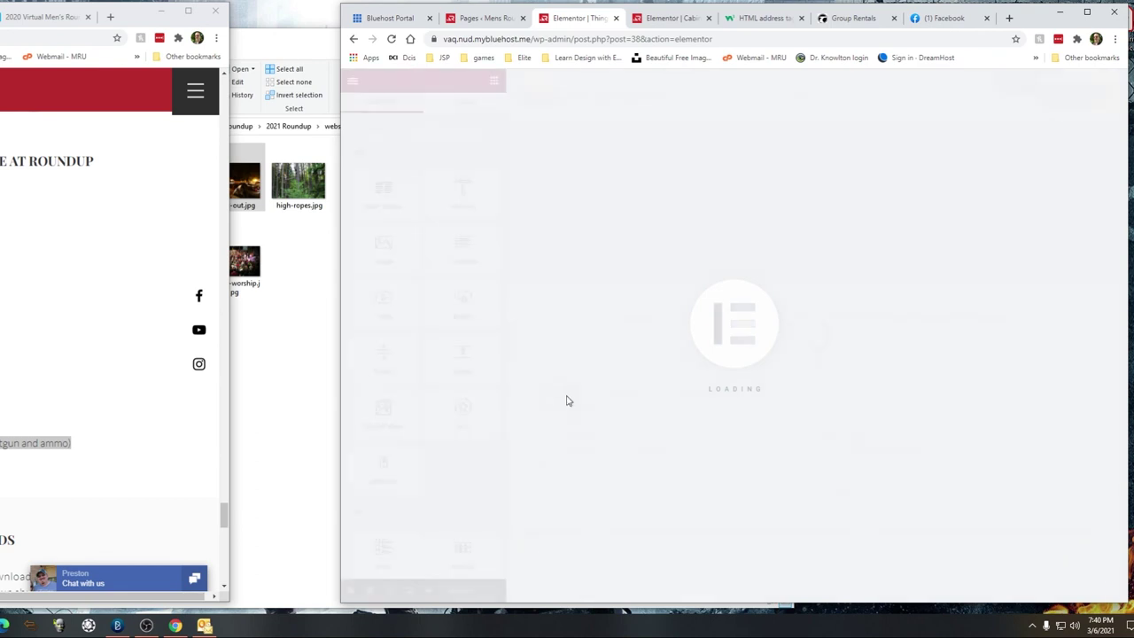
pyautogui.click(675, 421)
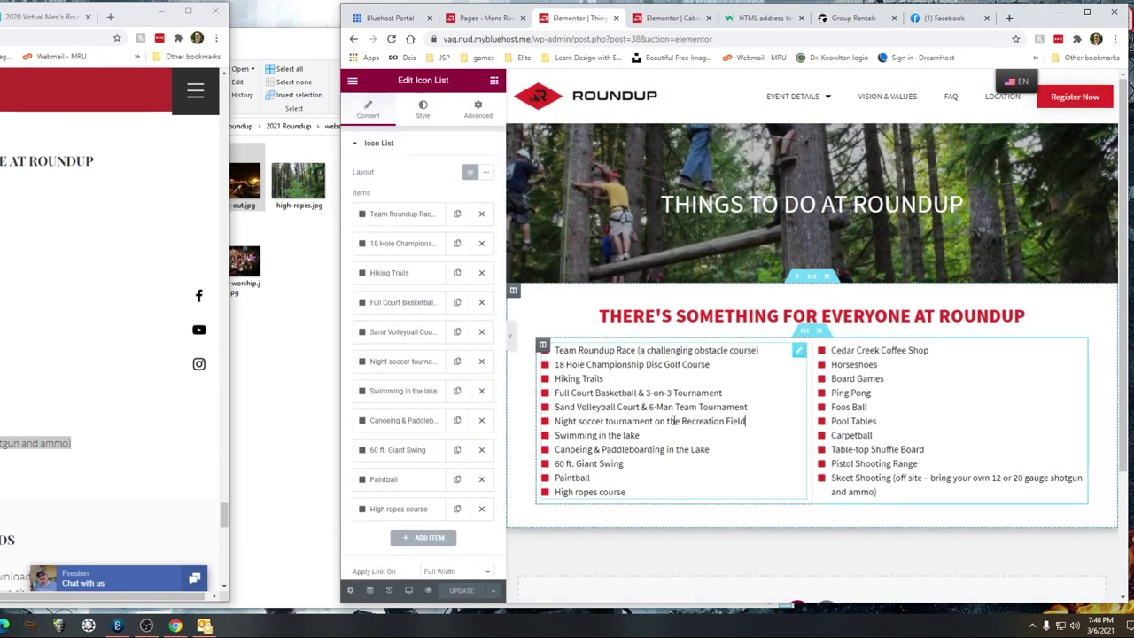
pyautogui.click(394, 364)
pyautogui.click(448, 404)
pyautogui.press('End')
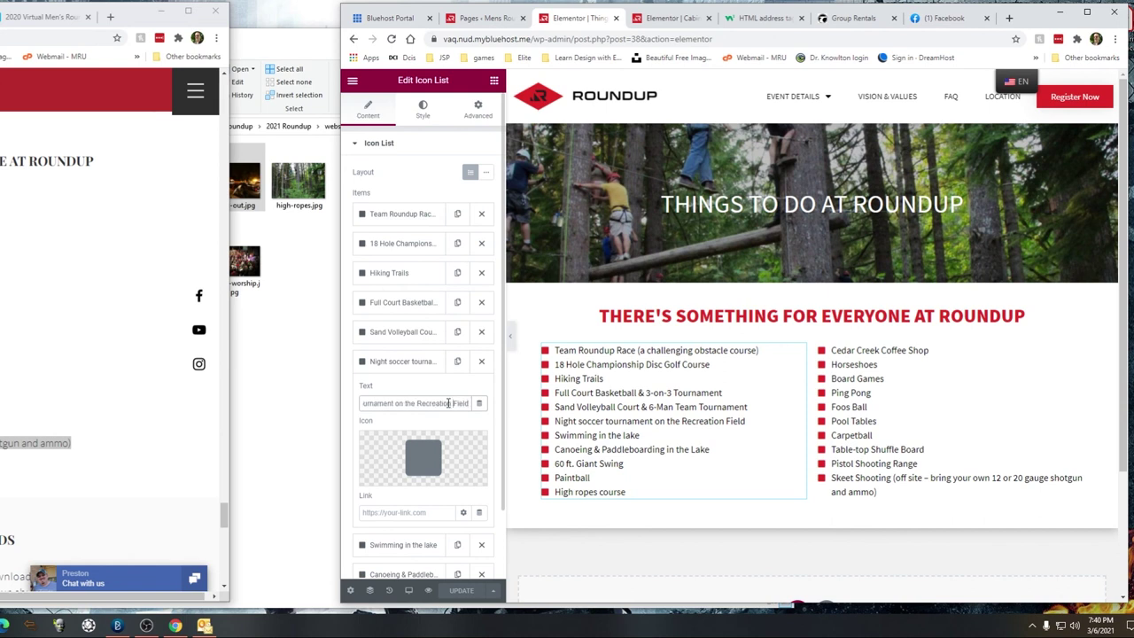
pyautogui.click(448, 403)
pyautogui.press('BackSpace')
pyautogui.write('&nbsp;')
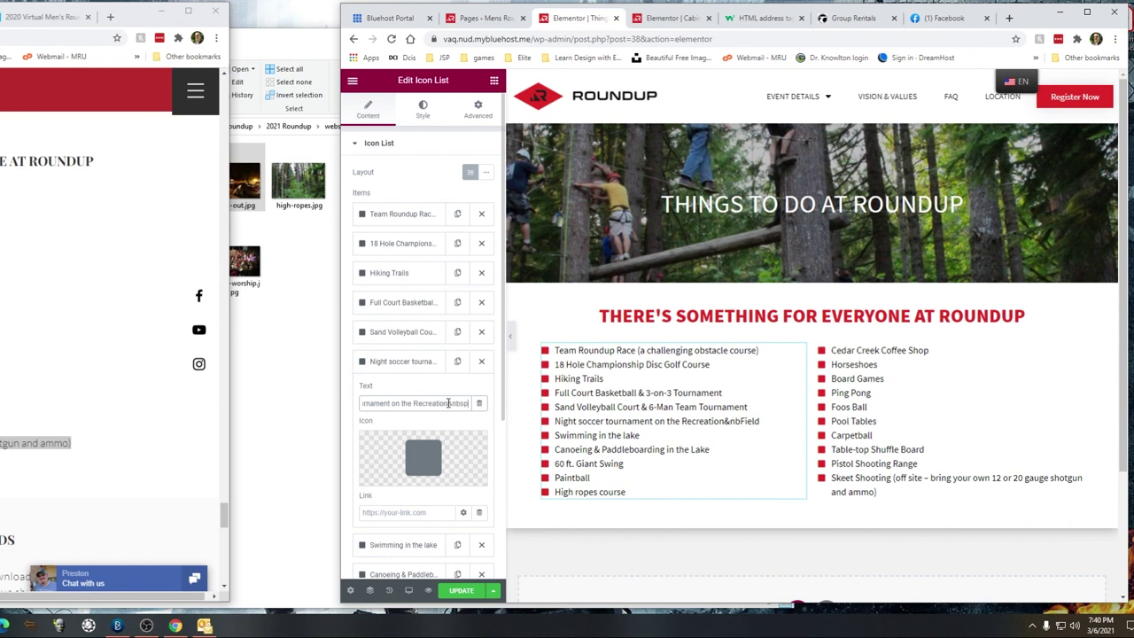
pyautogui.click(462, 590)
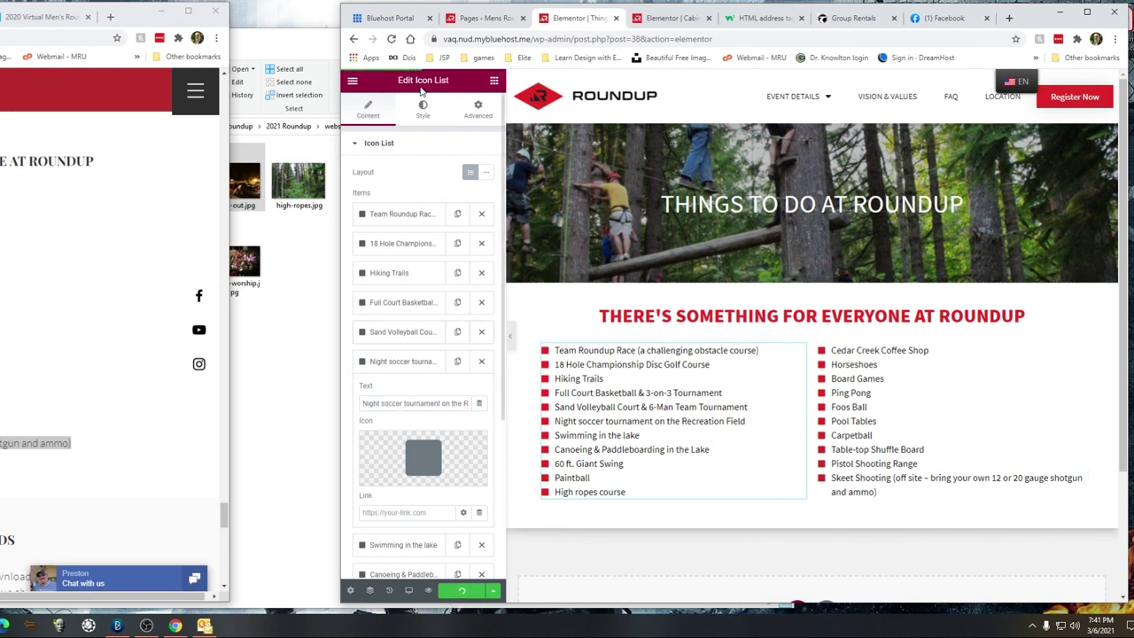
# Step: Preview the page in tablet and mobile modes and examine how the two activity lists stack
pyautogui.click(410, 592)
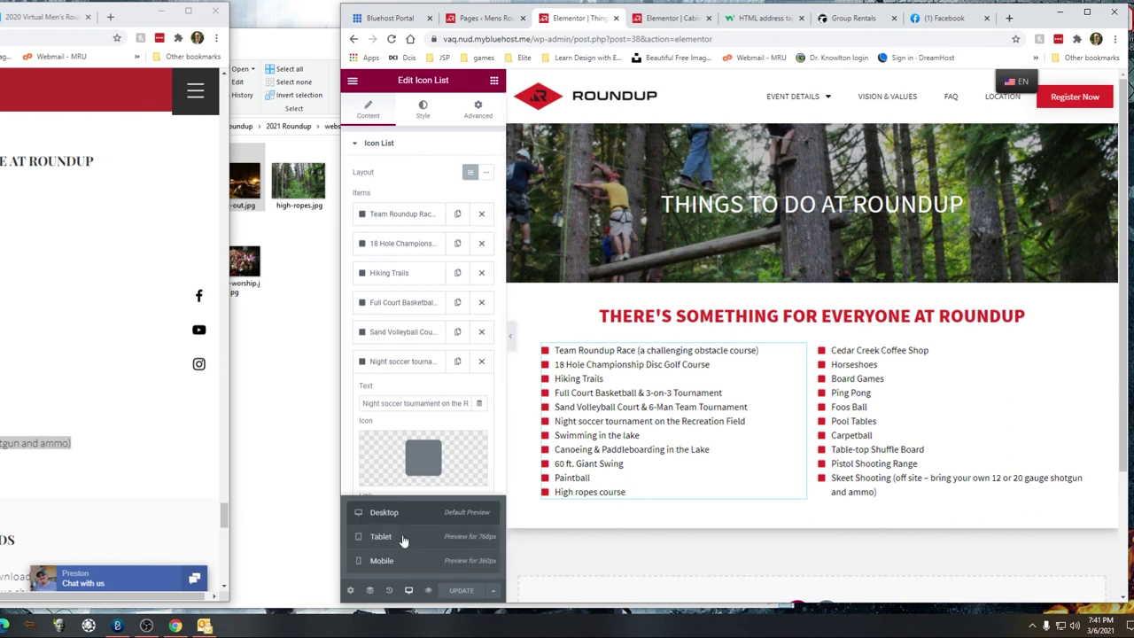
pyautogui.click(400, 537)
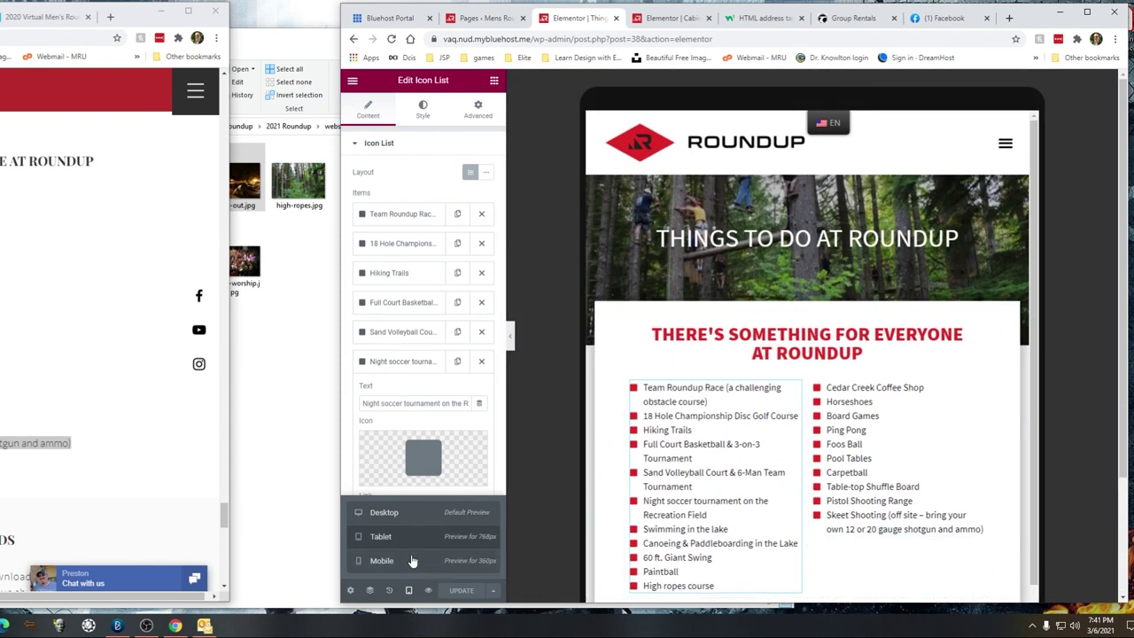
pyautogui.click(401, 560)
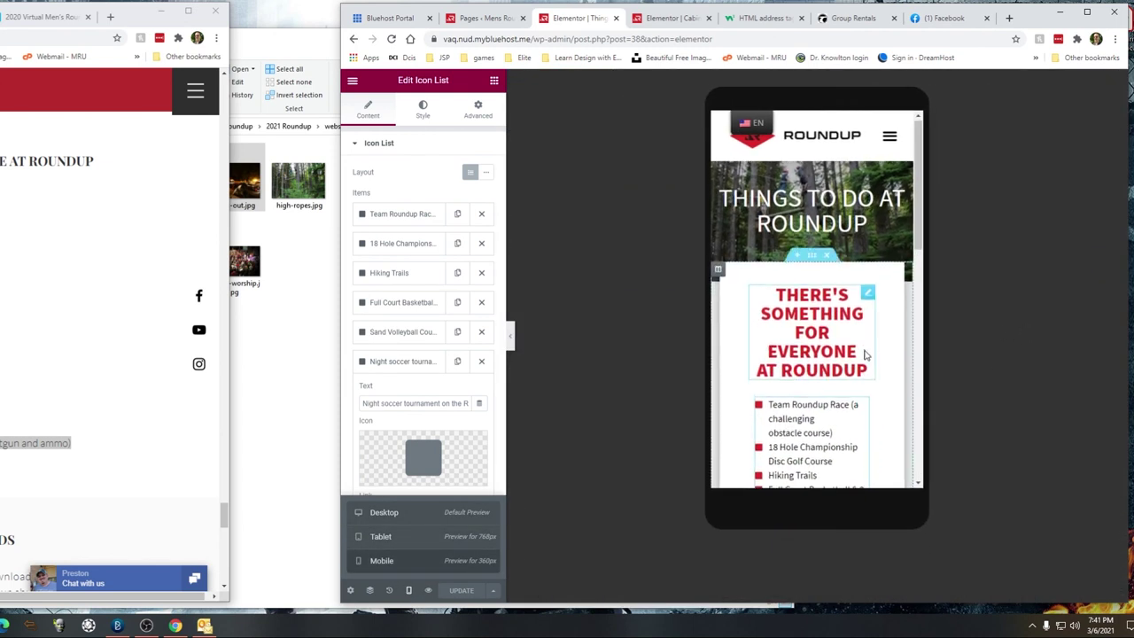
pyautogui.scroll(-1, 864, 358)
pyautogui.scroll(-3, 861, 364)
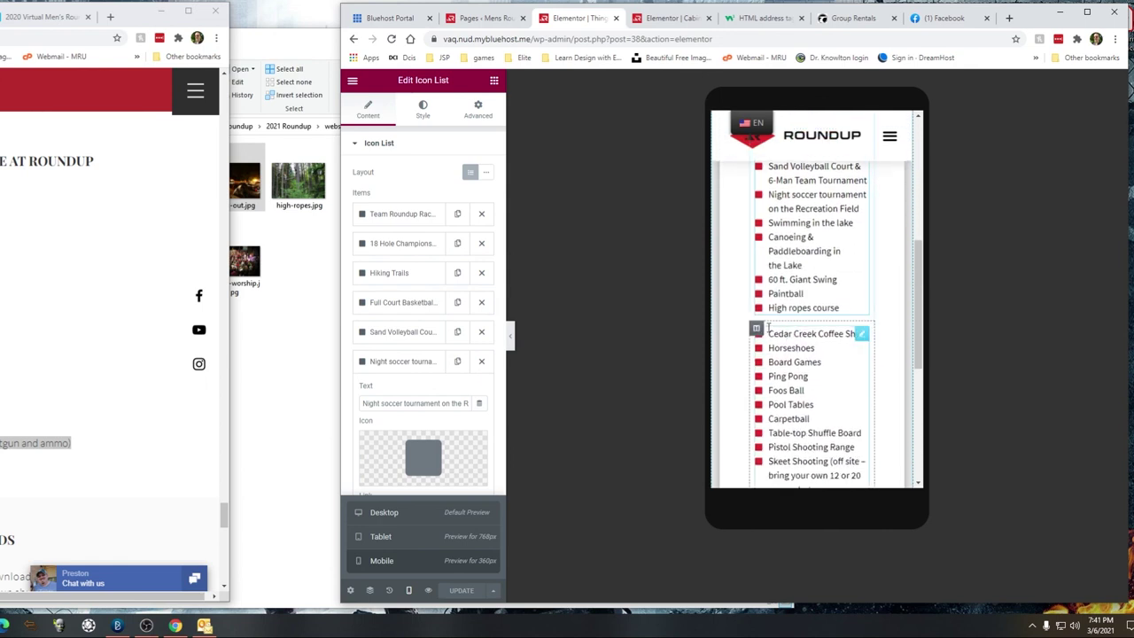
# Step: Unlink the second list column's mobile margin values, set its top margin to -20 px, and update the page
pyautogui.click(755, 331)
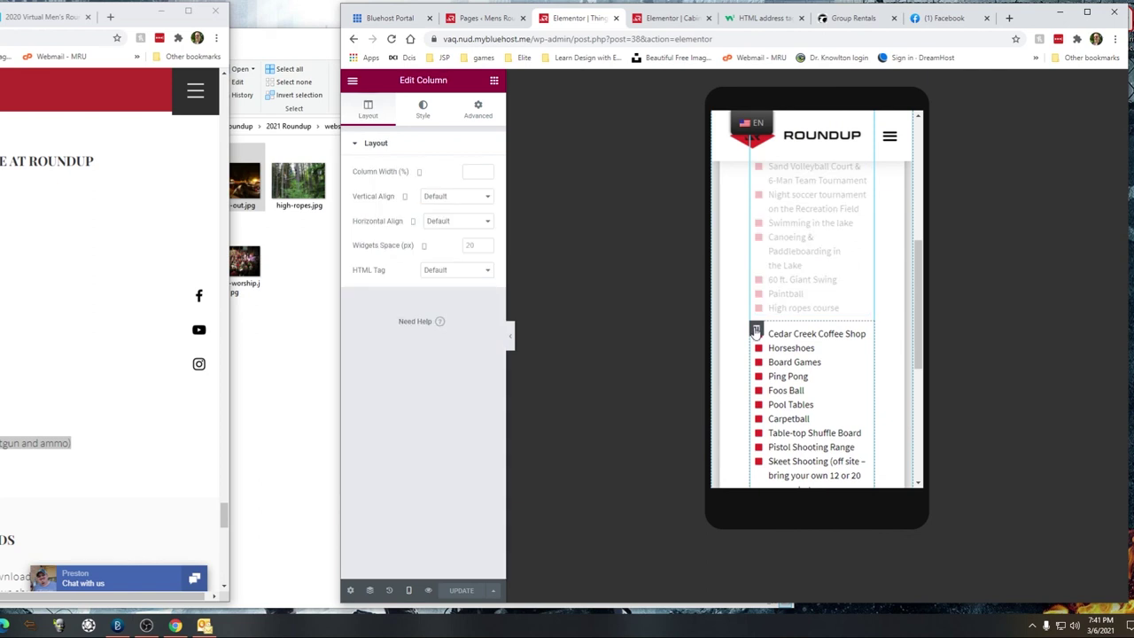
pyautogui.click(478, 110)
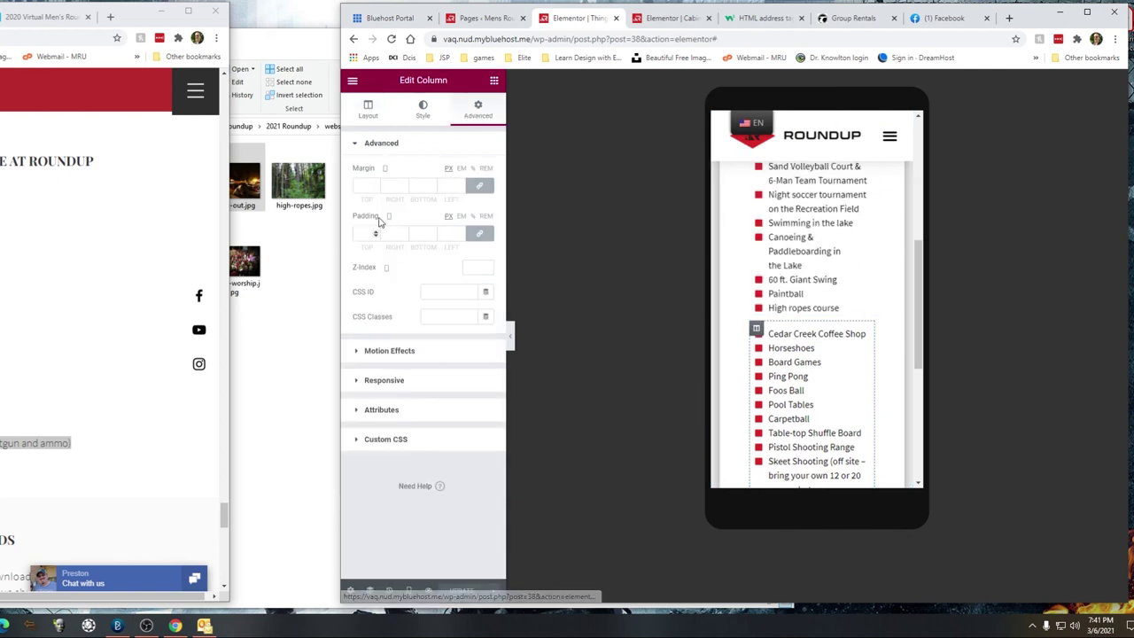
pyautogui.click(479, 186)
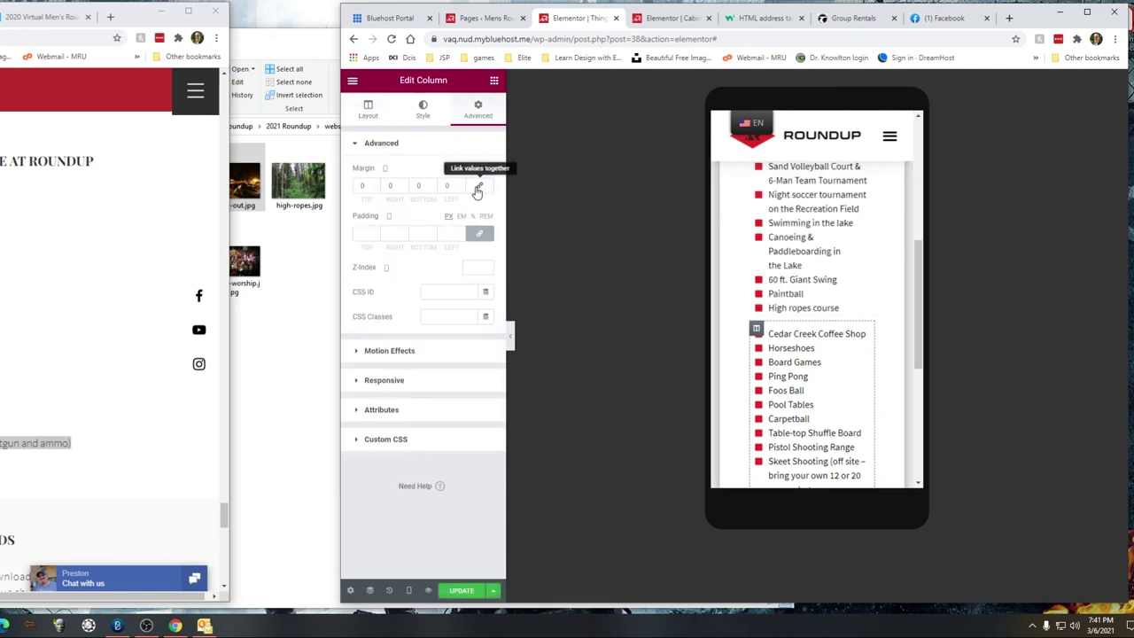
pyautogui.click(362, 187)
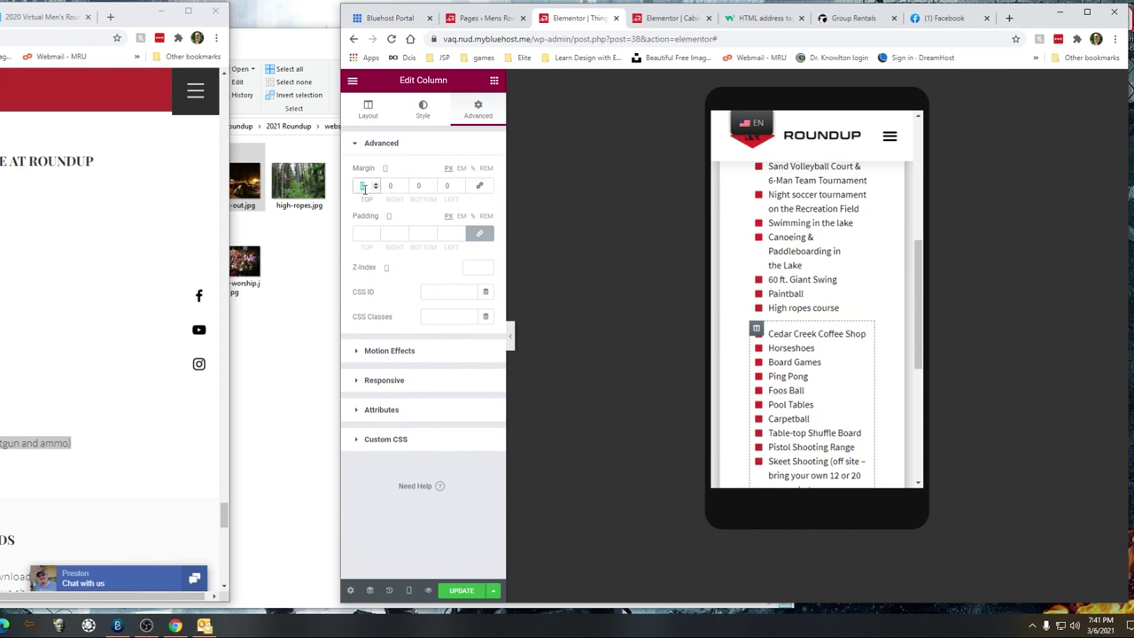
pyautogui.write('10')
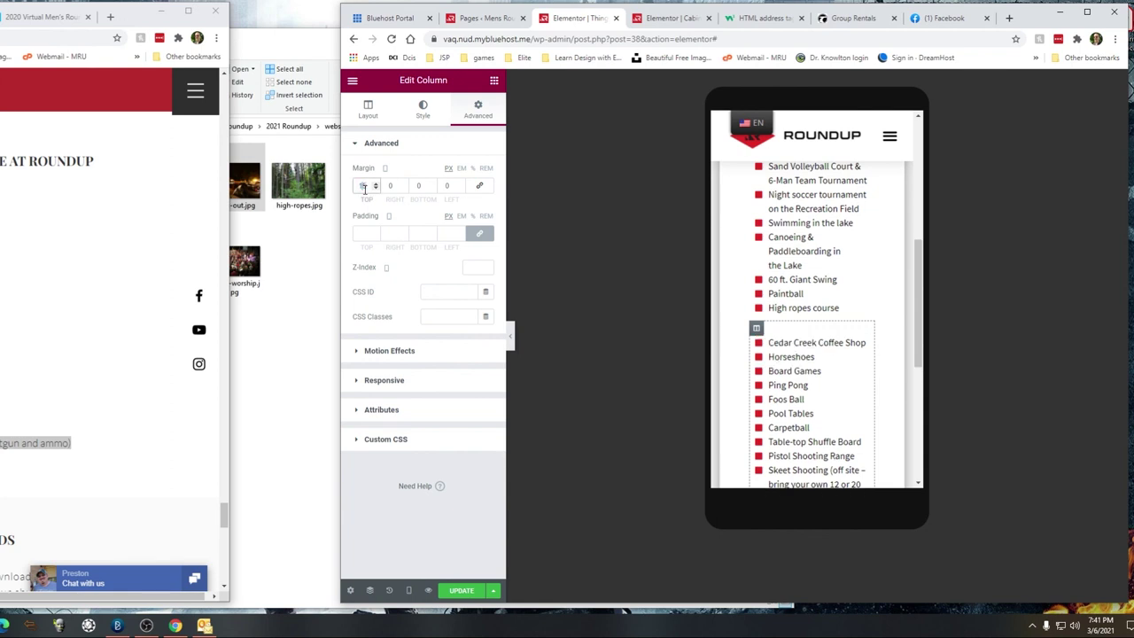
pyautogui.write('-15')
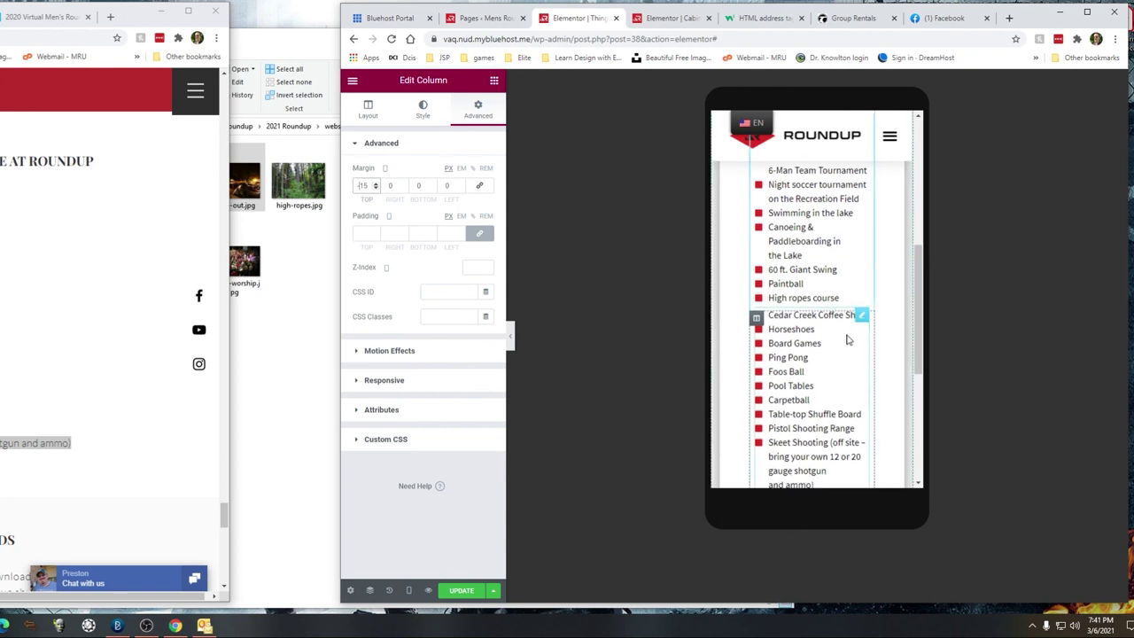
pyautogui.scroll(-2, 797, 310)
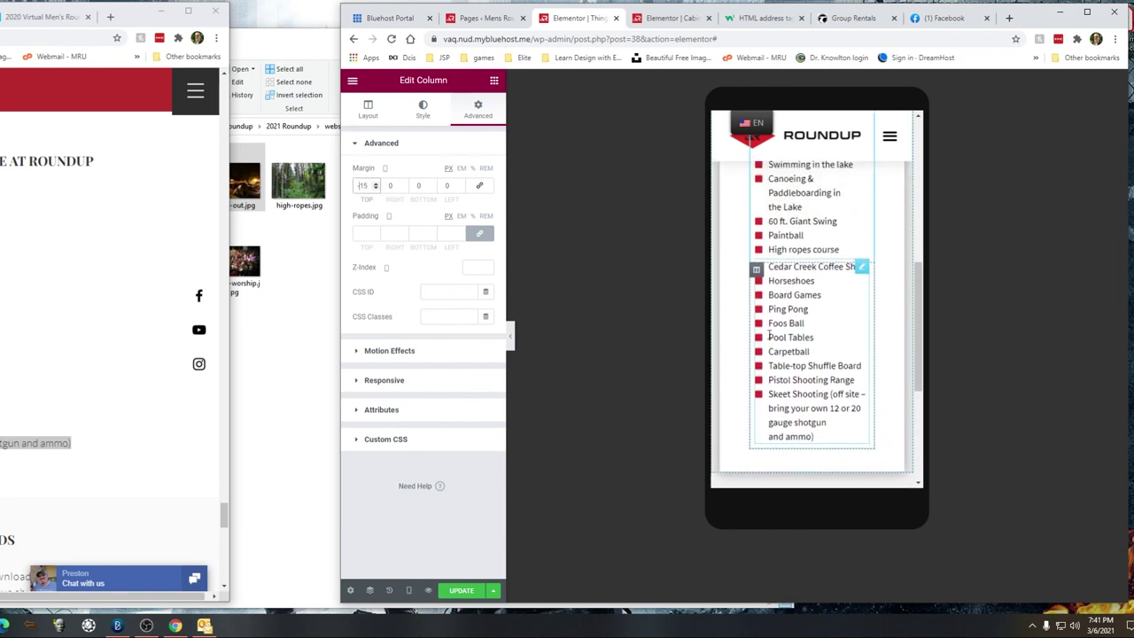
pyautogui.moveTo(368, 185); pyautogui.dragTo(359, 186)
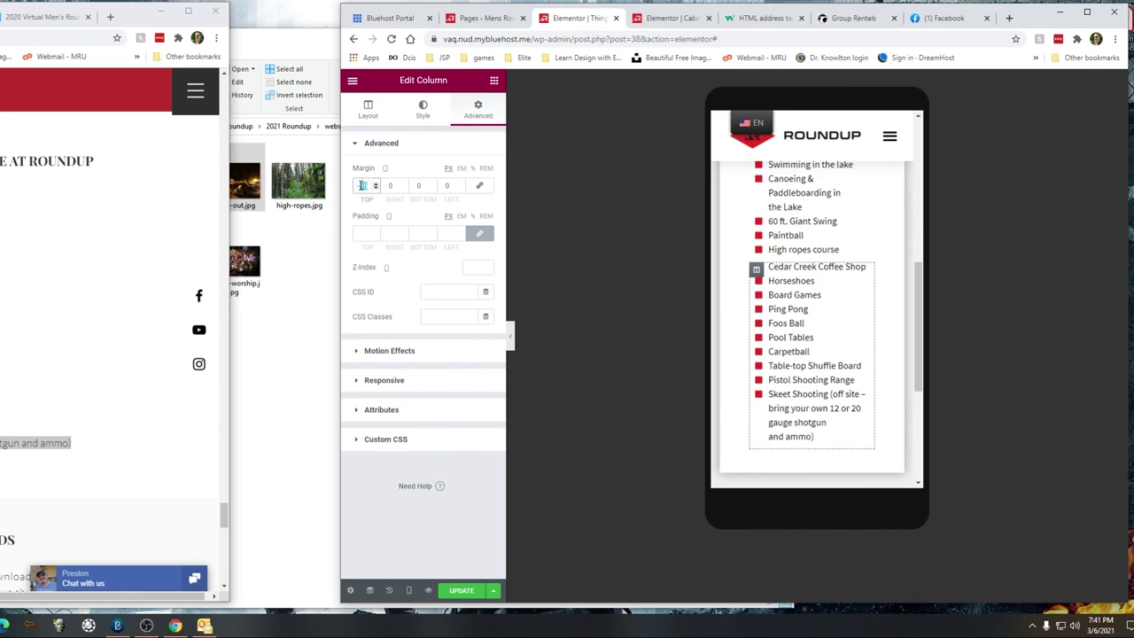
pyautogui.write('-18')
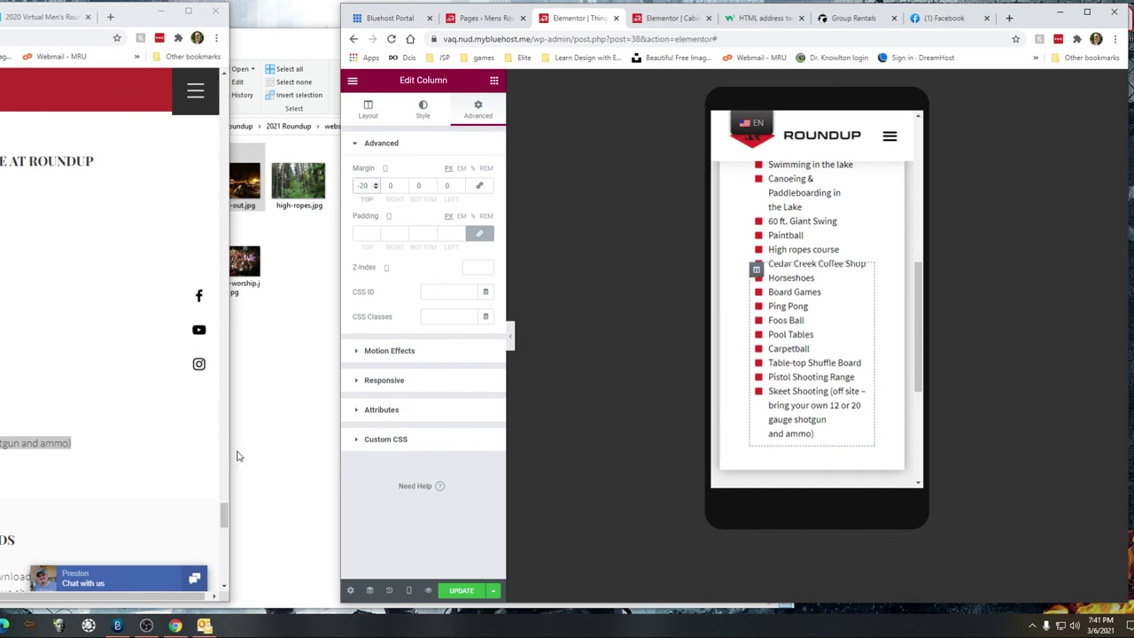
pyautogui.click(449, 591)
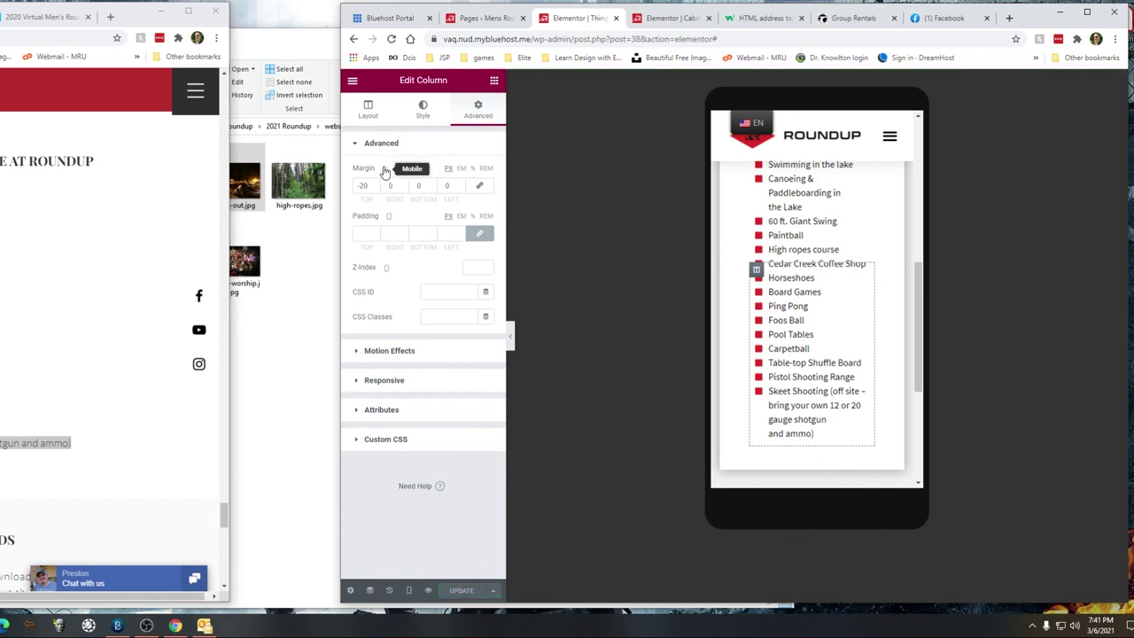
# Step: Compare the second column's spacing in the tablet, desktop and mobile previews, ending on desktop
pyautogui.click(409, 590)
pyautogui.click(401, 538)
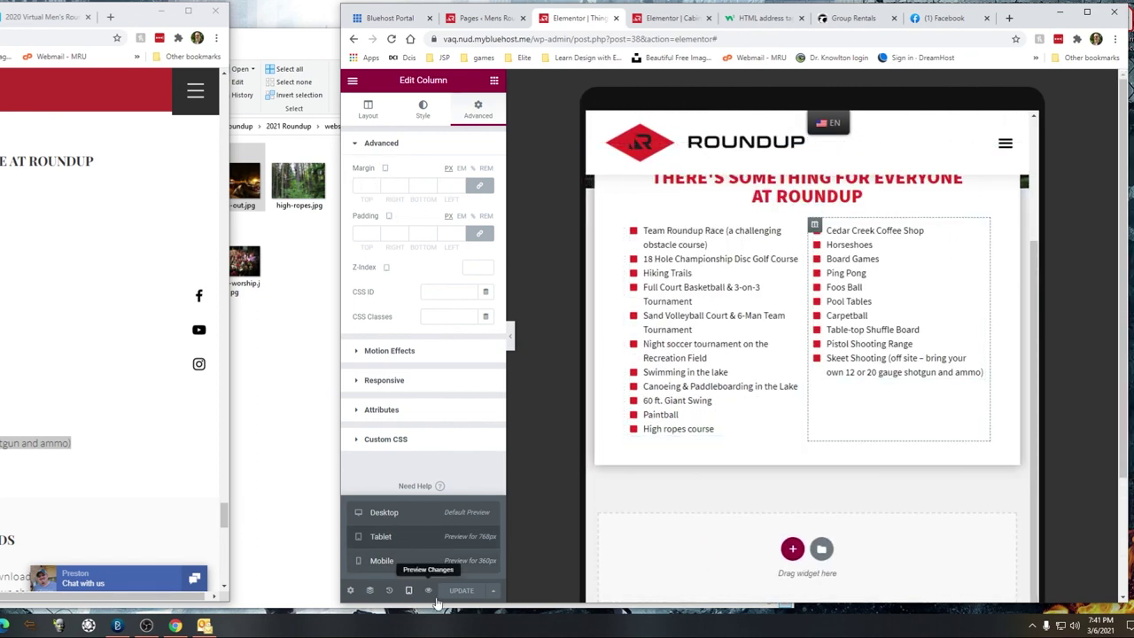
pyautogui.click(386, 514)
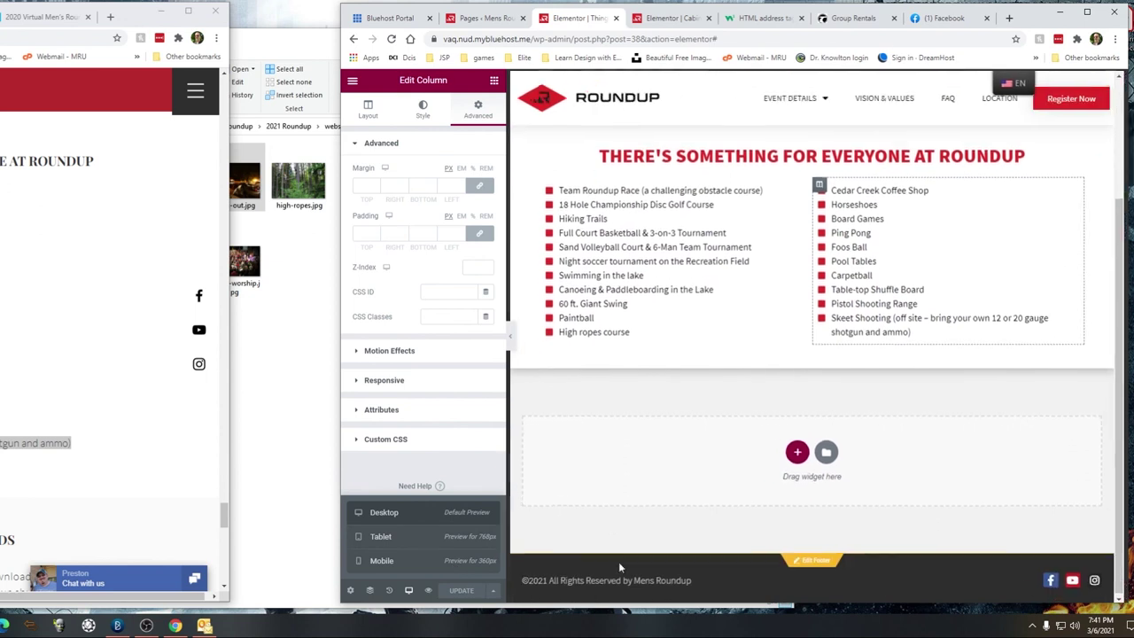
pyautogui.click(390, 562)
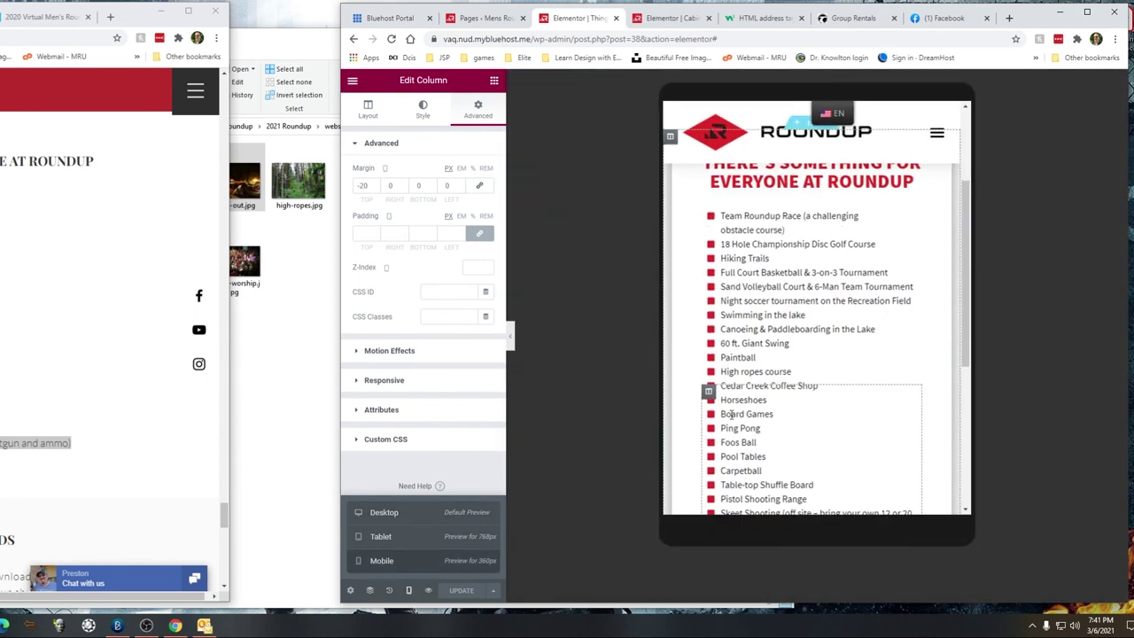
pyautogui.scroll(-5, 797, 302)
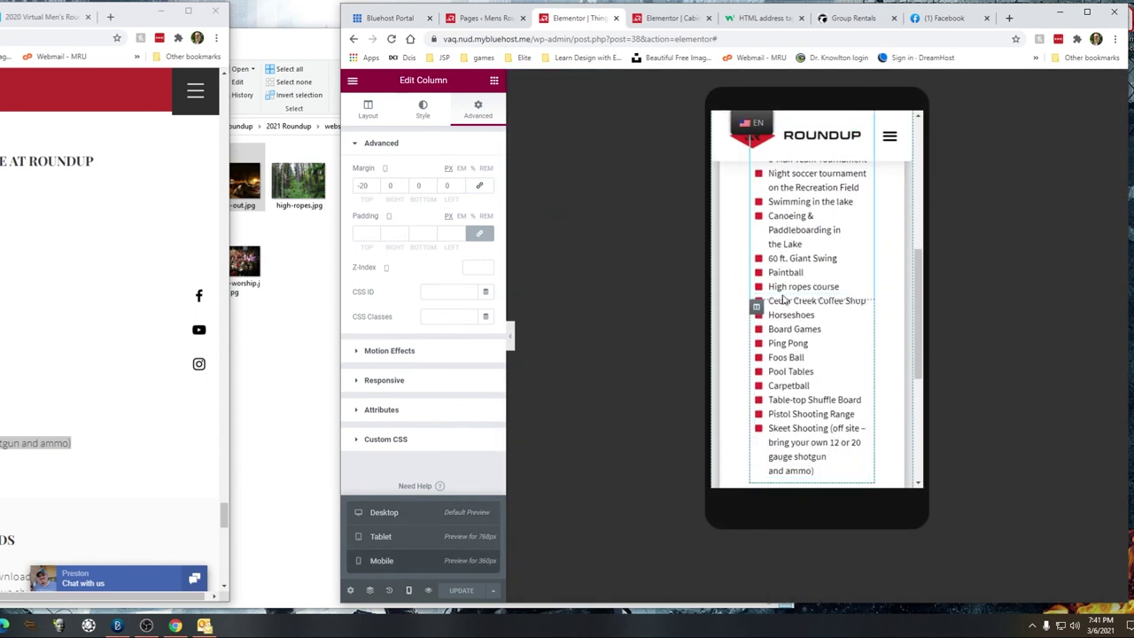
pyautogui.click(381, 513)
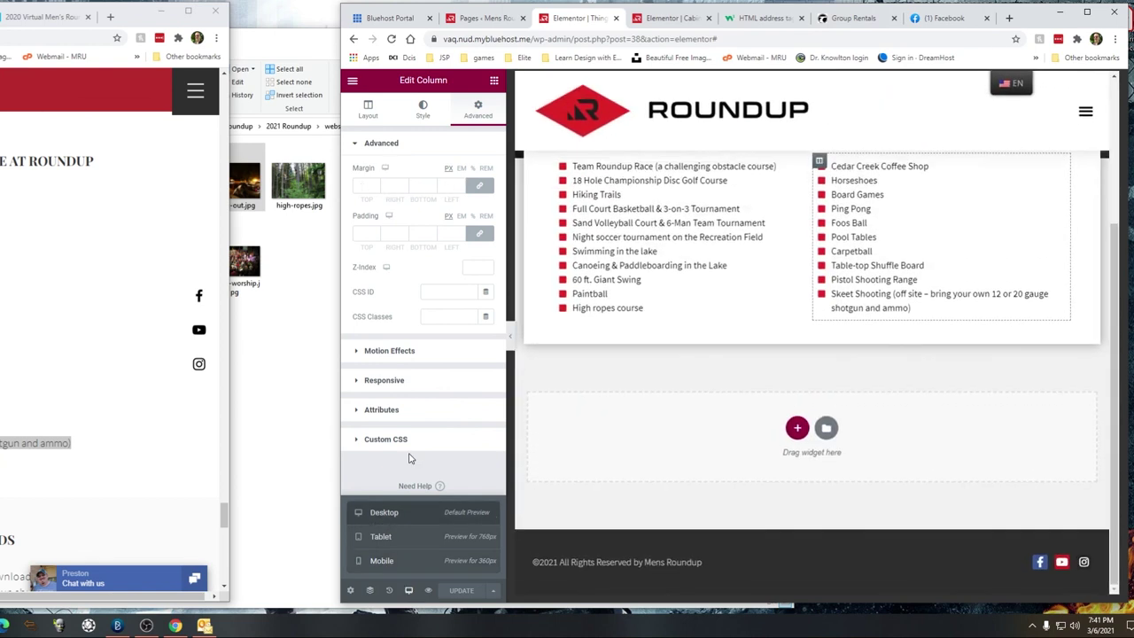
# Step: View the updated Things to Do page outside the editor and narrow the browser window to check its responsive layout
pyautogui.click(352, 81)
pyautogui.click(379, 263)
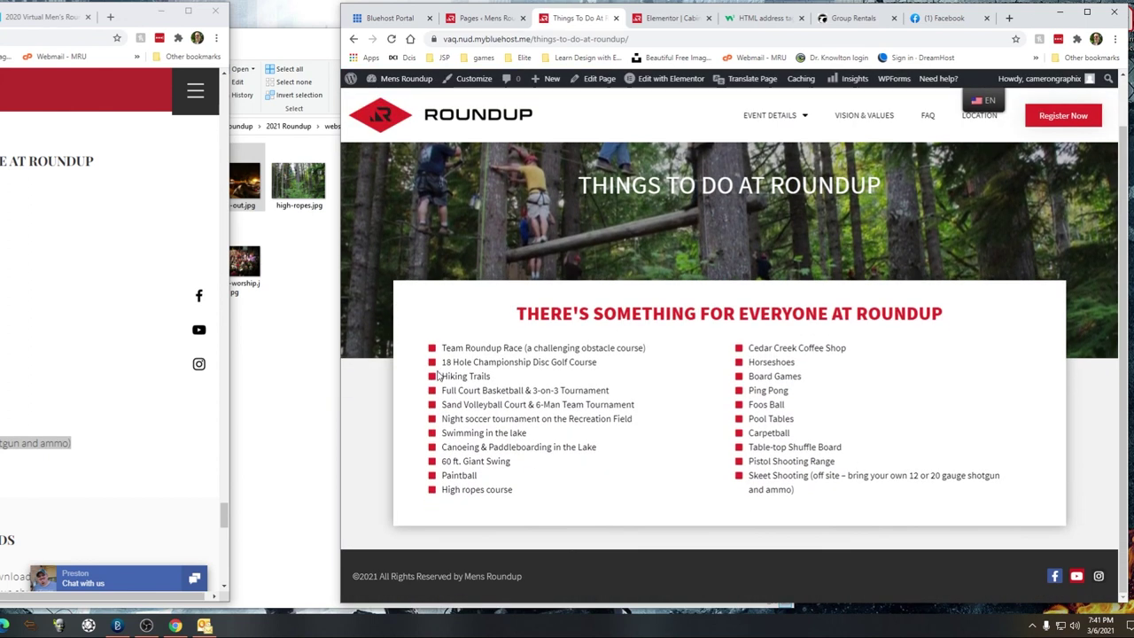
pyautogui.moveTo(340, 357); pyautogui.dragTo(646, 325)
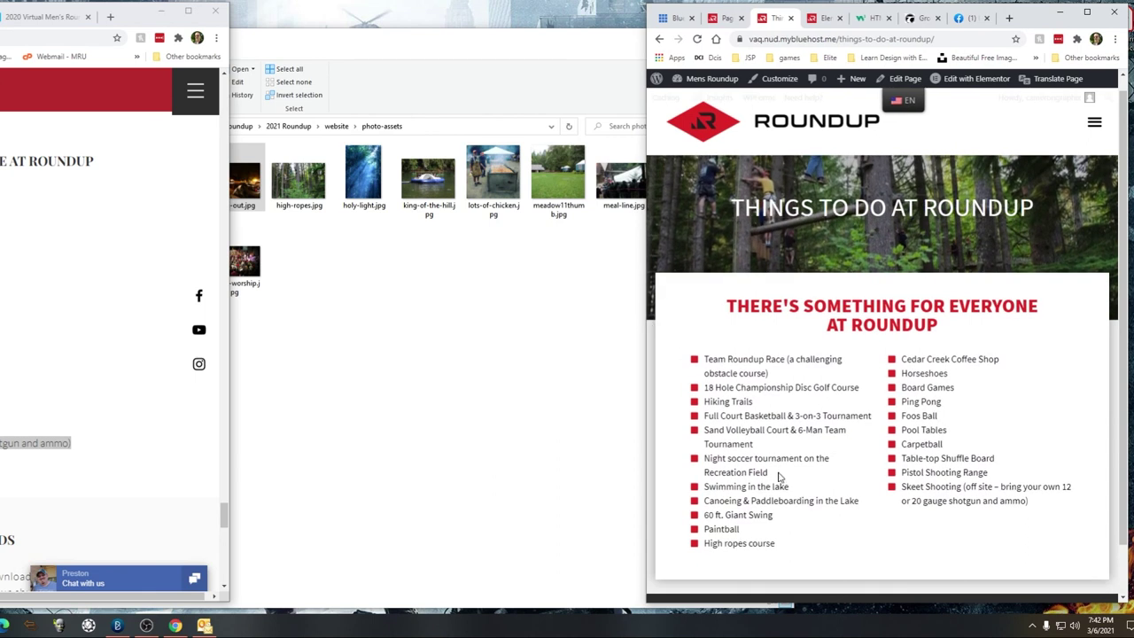
# Step: Narrow the browser window further and check how the Things to Do activity lists reflow
pyautogui.moveTo(645, 410); pyautogui.dragTo(832, 385)
pyautogui.scroll(-3, 932, 410)
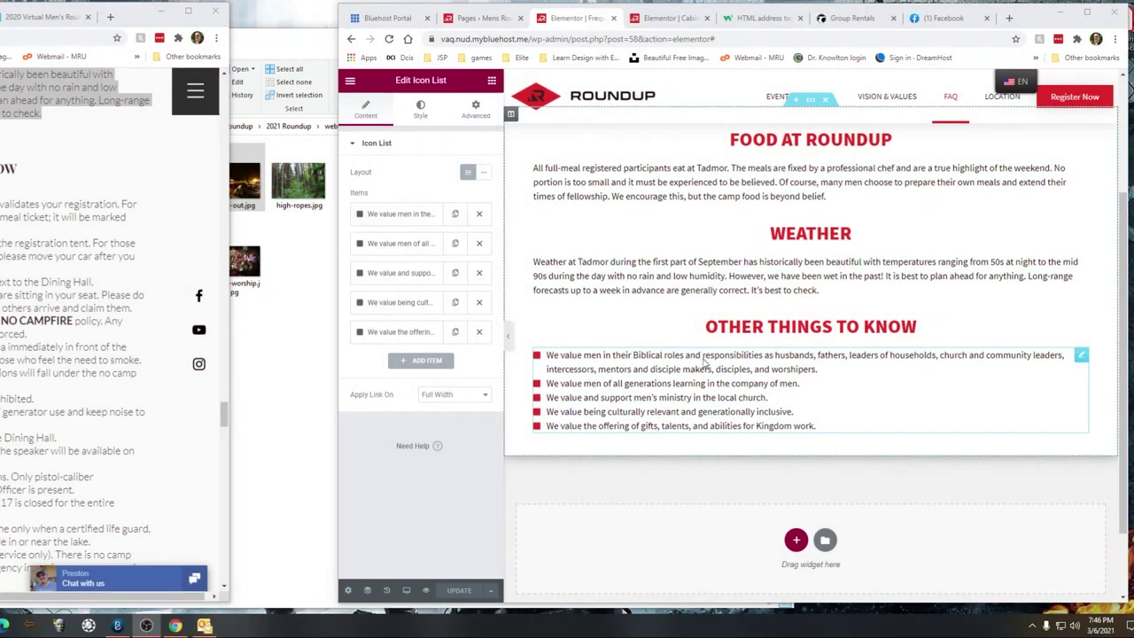
# Step: Review the old site's Other Things to Know section and place its window beside the FAQ page editor
pyautogui.moveTo(135, 9); pyautogui.dragTo(850, 18)
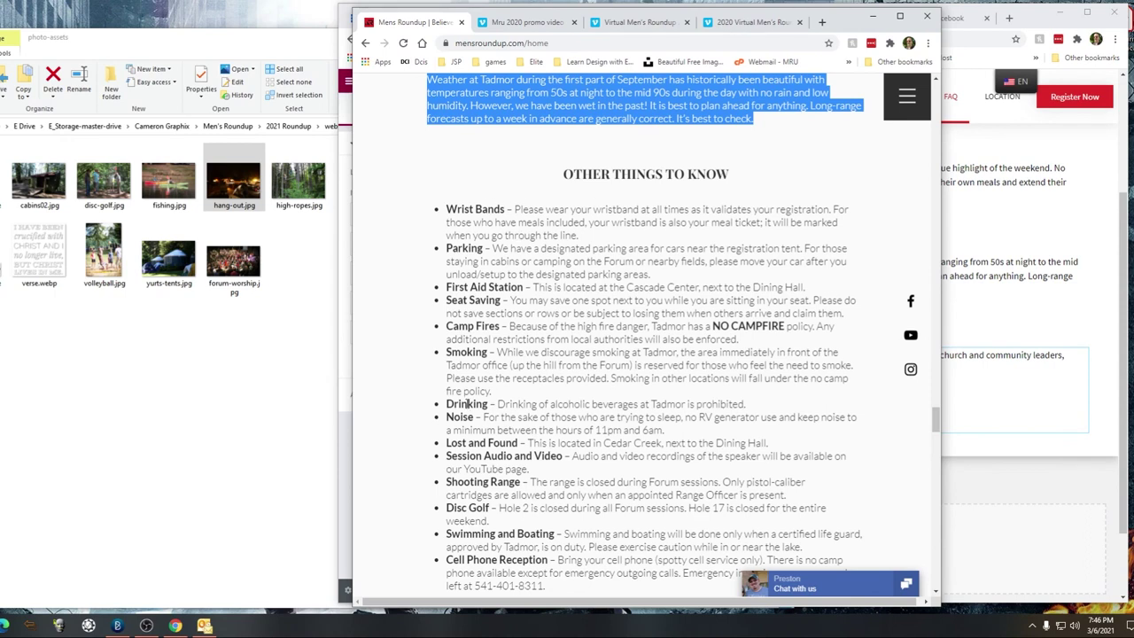
pyautogui.scroll(-1, 563, 431)
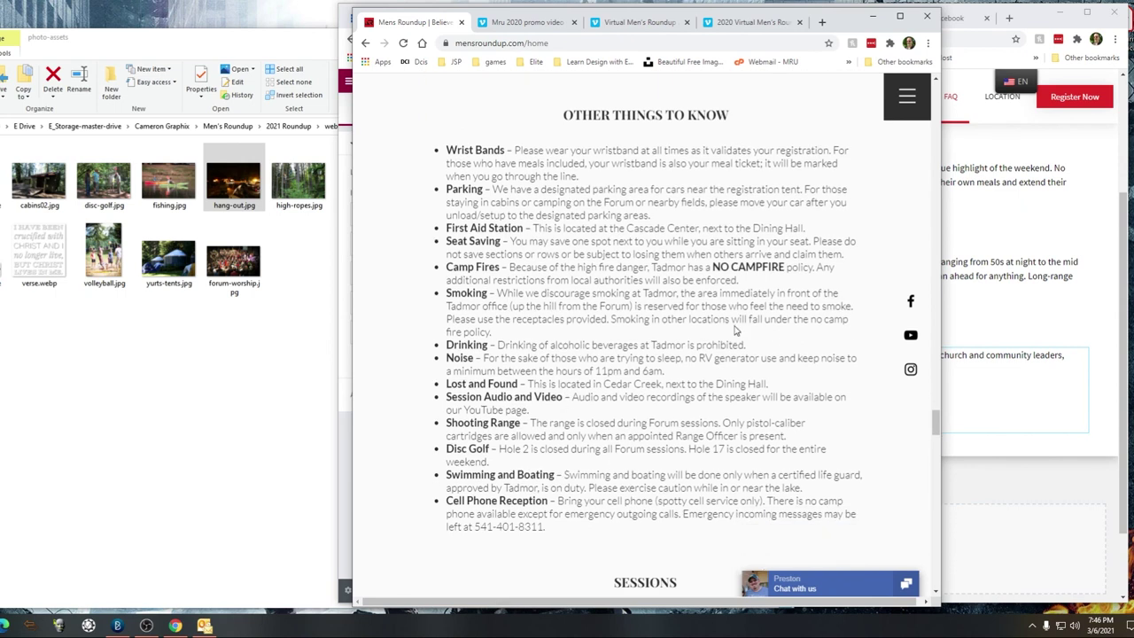
pyautogui.scroll(4, 734, 329)
pyautogui.scroll(-2, 669, 215)
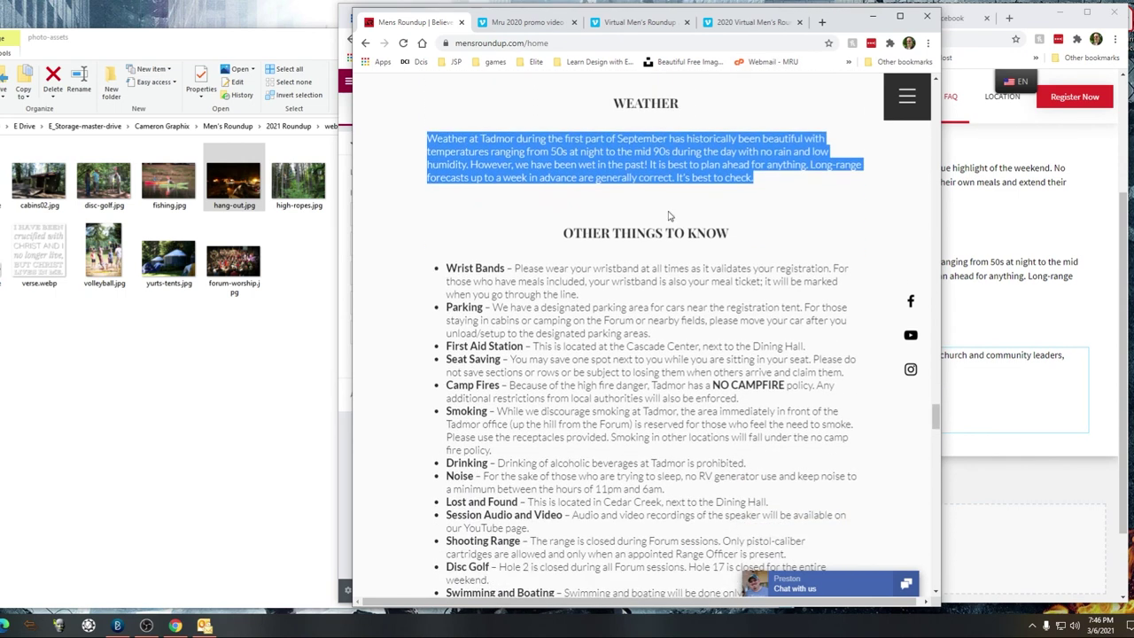
pyautogui.moveTo(837, 22); pyautogui.dragTo(237, 13)
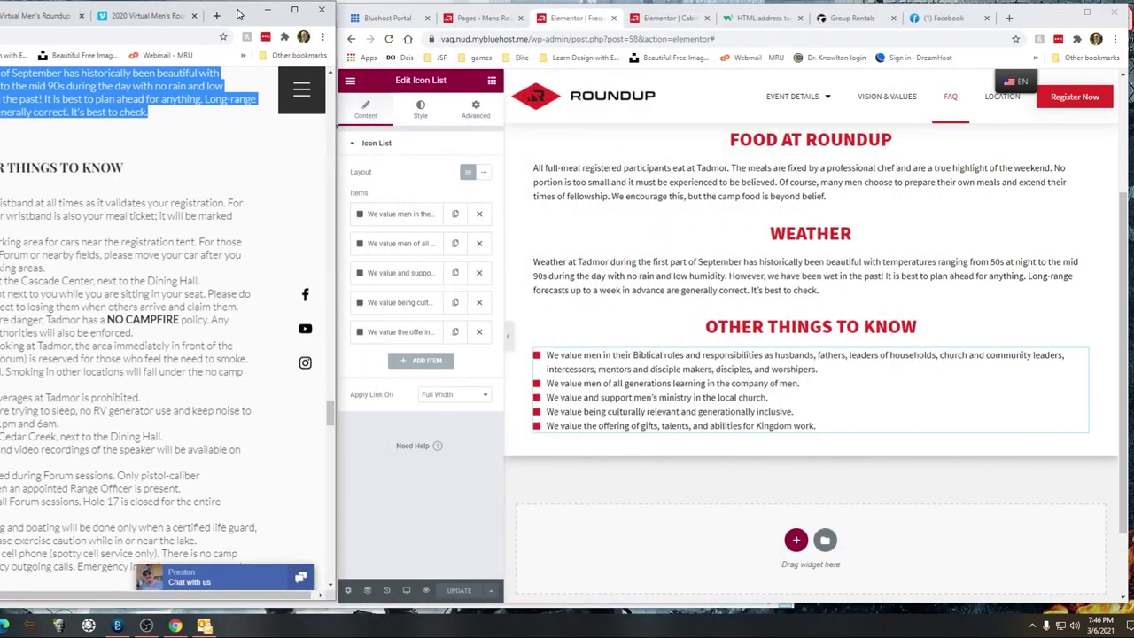
# Step: Replace the first list item under Other Things to Know with the old site's full Wrist Bands entry
pyautogui.click(831, 369)
pyautogui.click(404, 215)
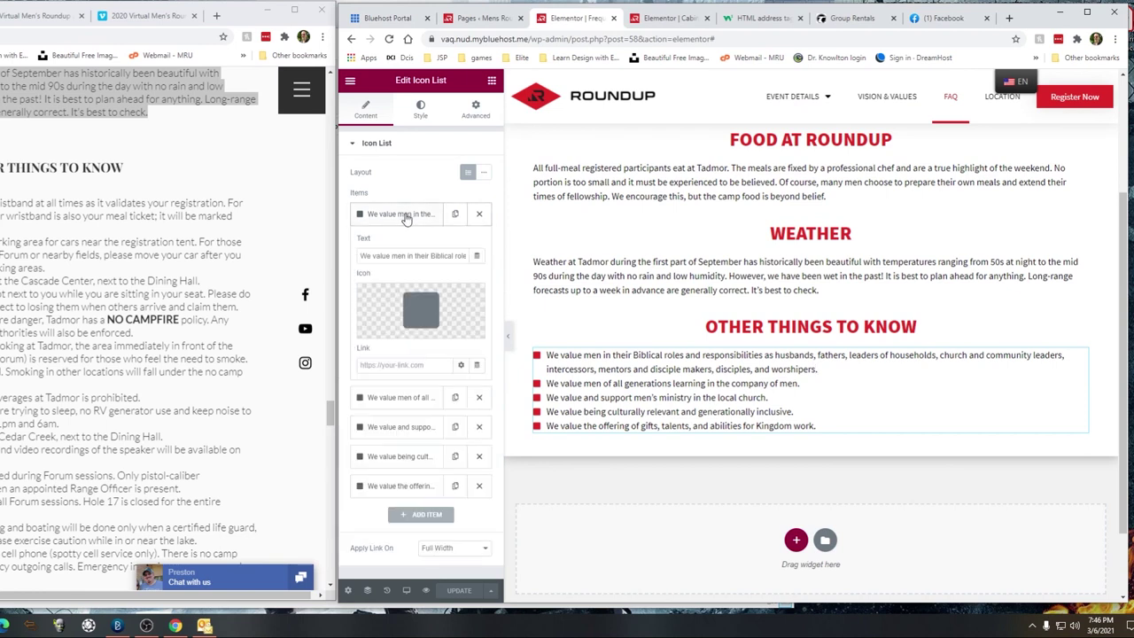
pyautogui.moveTo(233, 216); pyautogui.dragTo(2, 202)
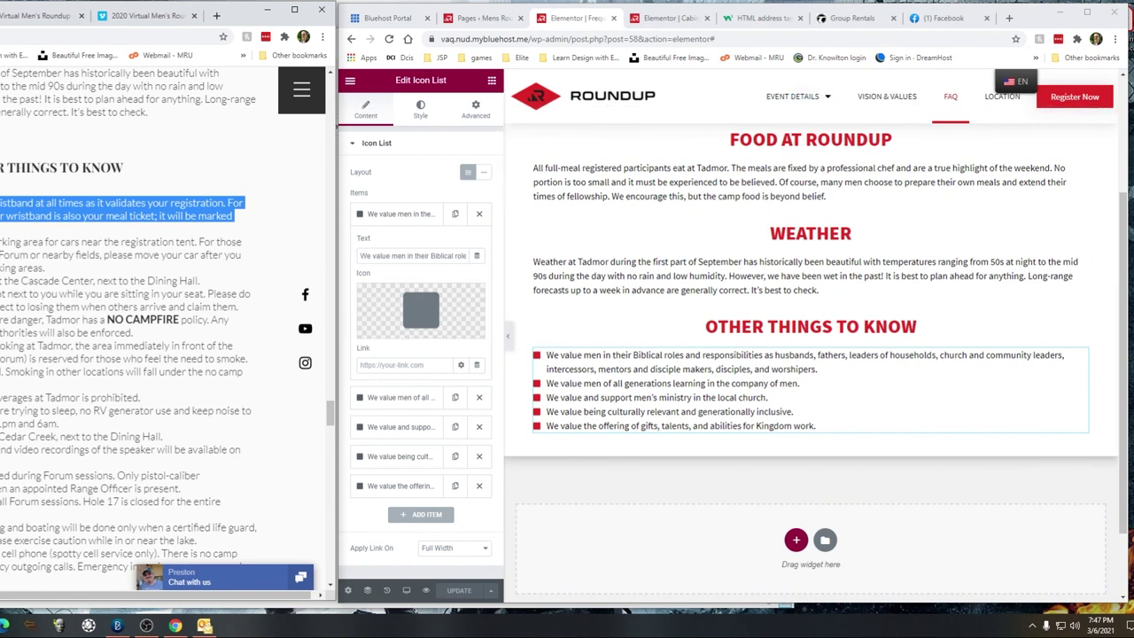
pyautogui.click(423, 257)
pyautogui.hotkey('ctrl', 'a')
pyautogui.write('Wrist Bands – Please wear your wristband at all times as it validates your registration. For those who have meals included, your wristband is also your meal ticket; it will be marked when you go through the line.')
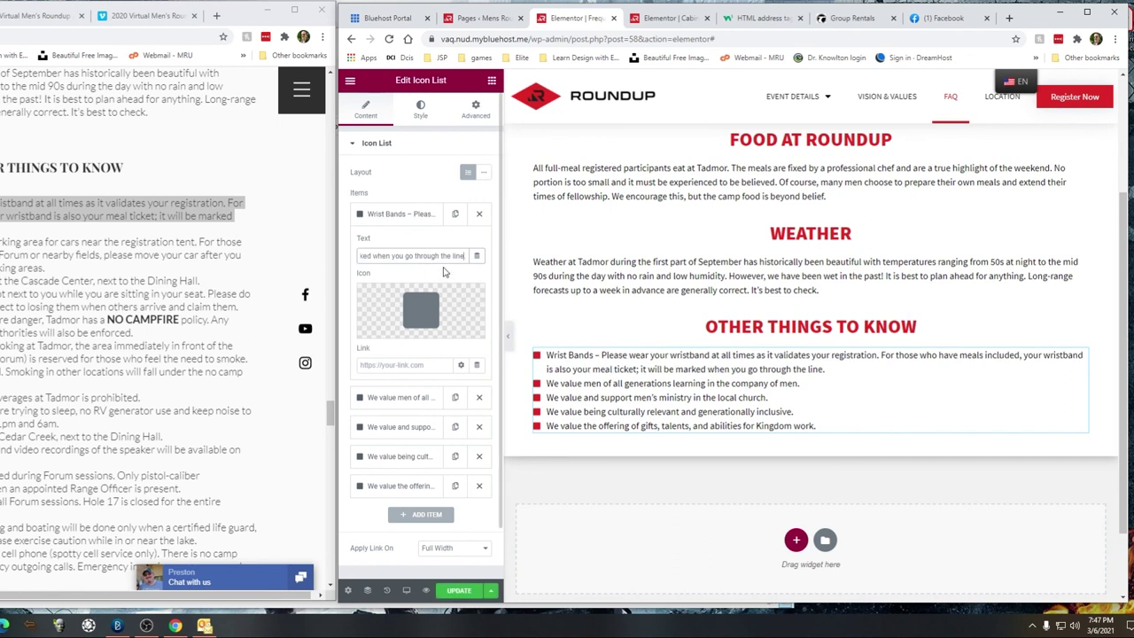
# Step: Make the item's "Wrist Bands" label bold by wrapping it in <strong> and </strong> tags, and update the page
pyautogui.write('&nbsp;')
pyautogui.press('Left')
pyautogui.press('Left')
pyautogui.press('Left')
pyautogui.press('Left')
pyautogui.press('Left')
pyautogui.press('Left')
pyautogui.press('Left')
pyautogui.press('Left')
pyautogui.press('Left')
pyautogui.press('Left')
pyautogui.press('Left')
pyautogui.press('Left')
pyautogui.press('Left')
pyautogui.press('Left')
pyautogui.press('Left')
pyautogui.press('Left')
pyautogui.press('Left')
pyautogui.press('Left')
pyautogui.press('Left')
pyautogui.press('Left')
pyautogui.press('Left')
pyautogui.press('Left')
pyautogui.press('Left')
pyautogui.press('Left')
pyautogui.press('Left')
pyautogui.press('Left')
pyautogui.press('Left')
pyautogui.press('Left')
pyautogui.press('Left')
pyautogui.press('Left')
pyautogui.press('Left')
pyautogui.press('Left')
pyautogui.press('Left')
pyautogui.press('Left')
pyautogui.press('Left')
pyautogui.press('Left')
pyautogui.press('Left')
pyautogui.press('Left')
pyautogui.press('Left')
pyautogui.press('Left')
pyautogui.press('Left')
pyautogui.press('Left')
pyautogui.press('Left')
pyautogui.press('Left')
pyautogui.press('Left')
pyautogui.press('Left')
pyautogui.press('Left')
pyautogui.press('Left')
pyautogui.press('Left')
pyautogui.press('Left')
pyautogui.press('Left')
pyautogui.press('Left')
pyautogui.press('Left')
pyautogui.press('Left')
pyautogui.press('Left')
pyautogui.press('Left')
pyautogui.press('Left')
pyautogui.press('Left')
pyautogui.press('Left')
pyautogui.press('Left')
pyautogui.press('Left')
pyautogui.press('Left')
pyautogui.press('Left')
pyautogui.press('Left')
pyautogui.press('Left')
pyautogui.press('Left')
pyautogui.write('<strong>Wrist Bands')
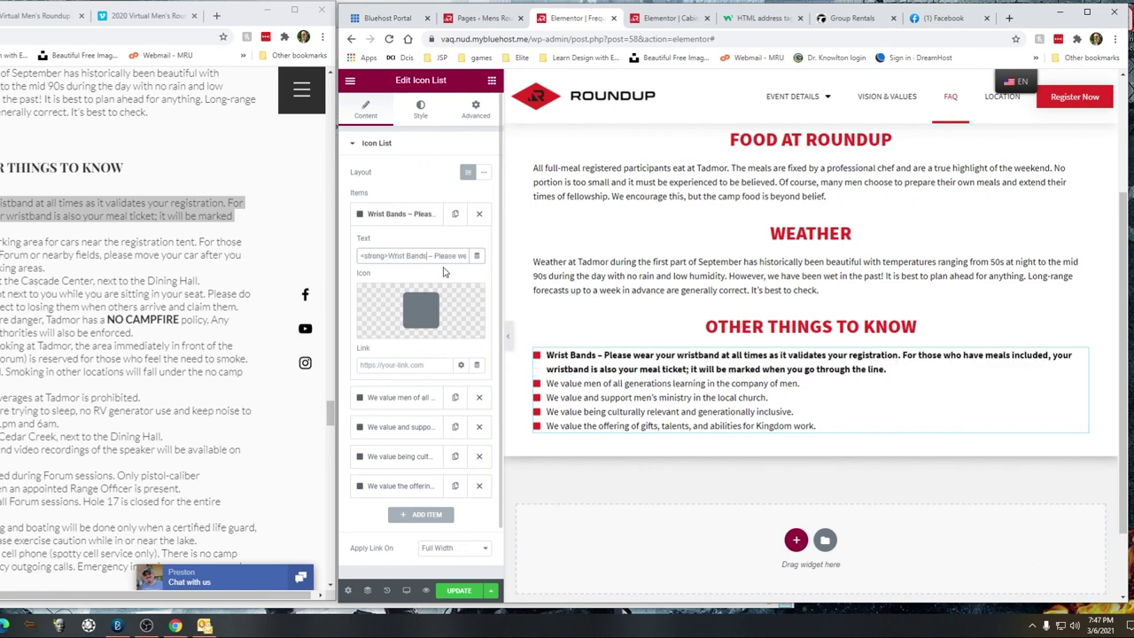
pyautogui.write('</')
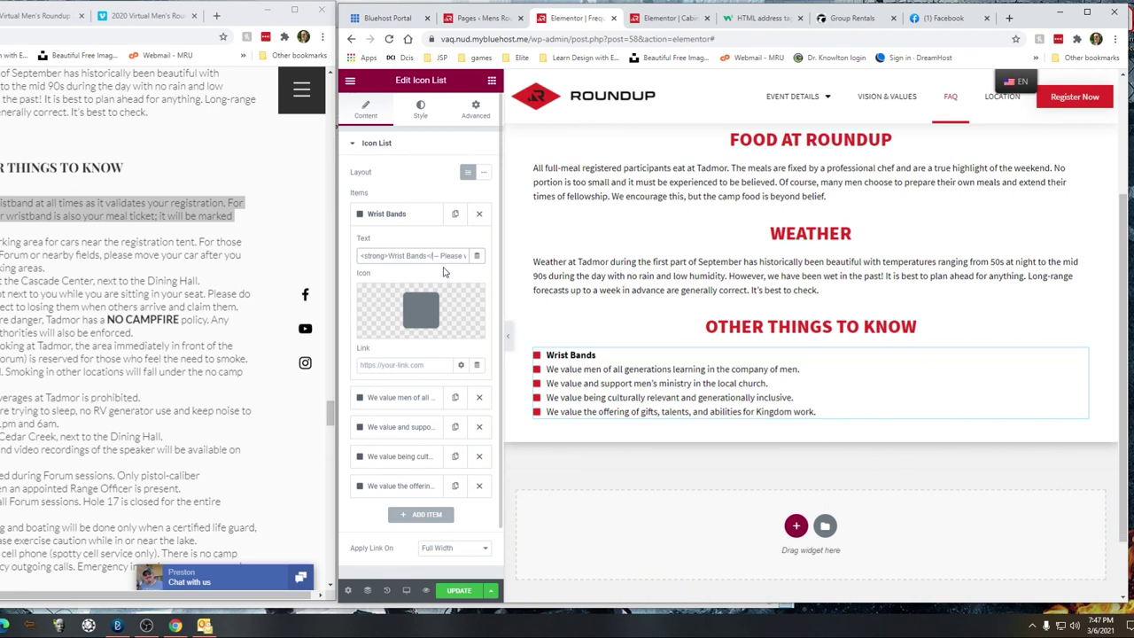
pyautogui.write('strong>')
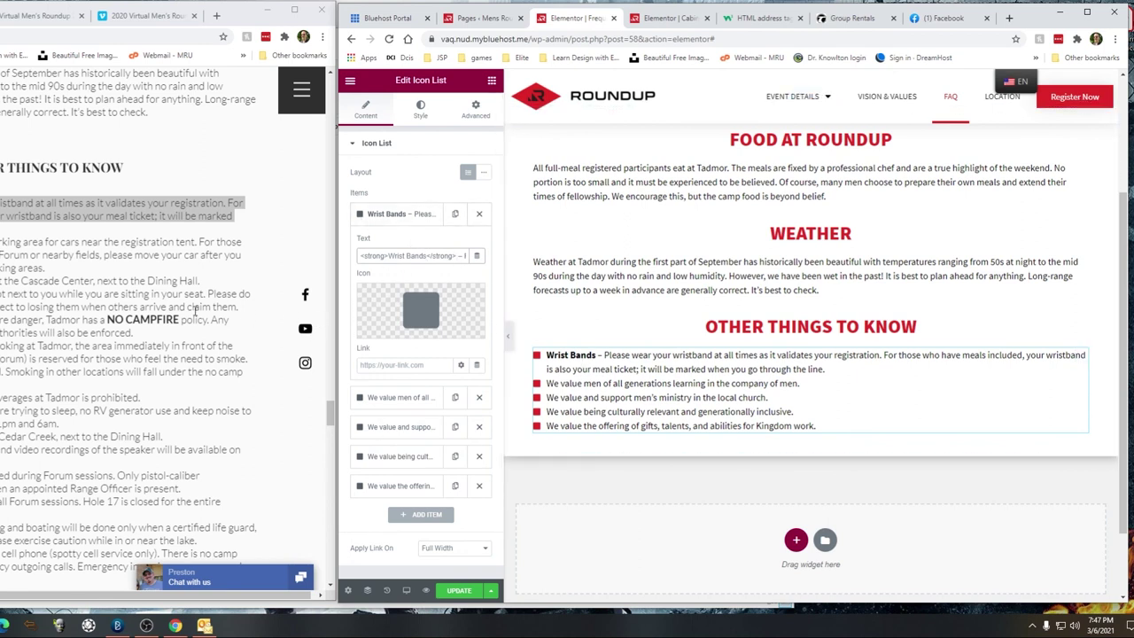
pyautogui.click(458, 590)
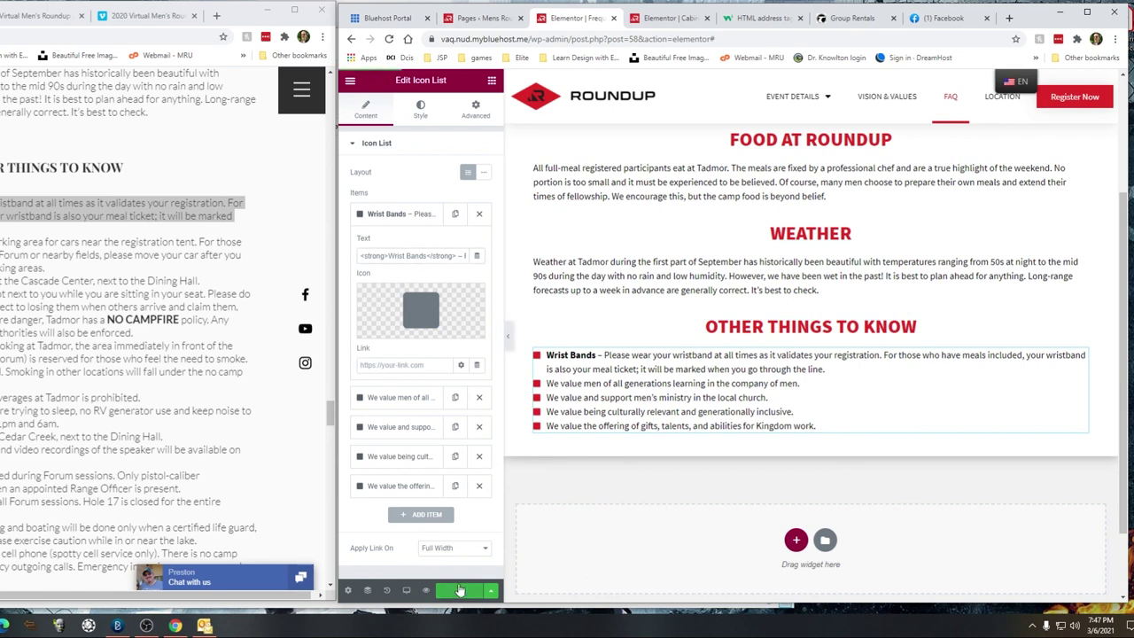